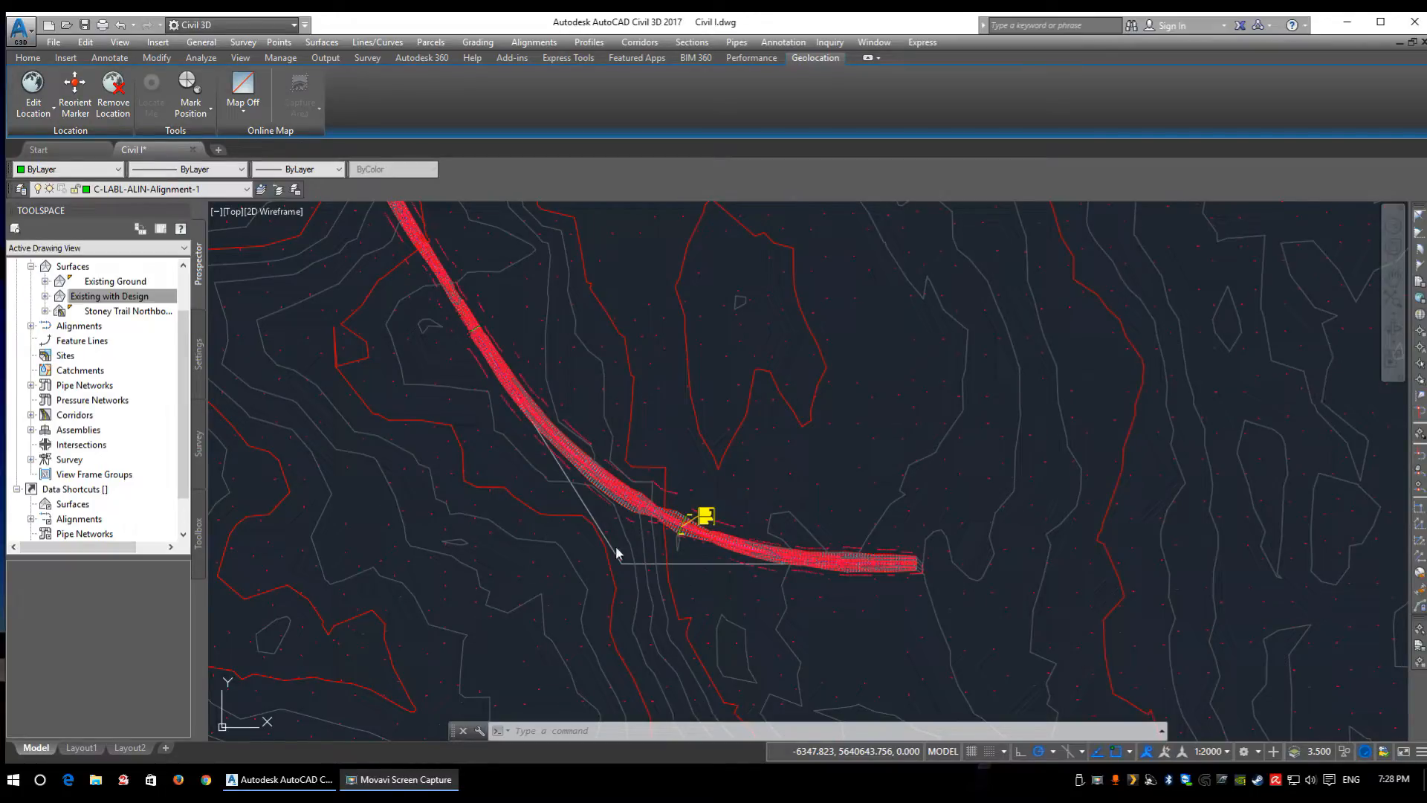
- Examine the road corridor around the culvert crossing, including the culvert label and the spot elevations at both ends
middle_click_drag(584, 578, 615, 572)
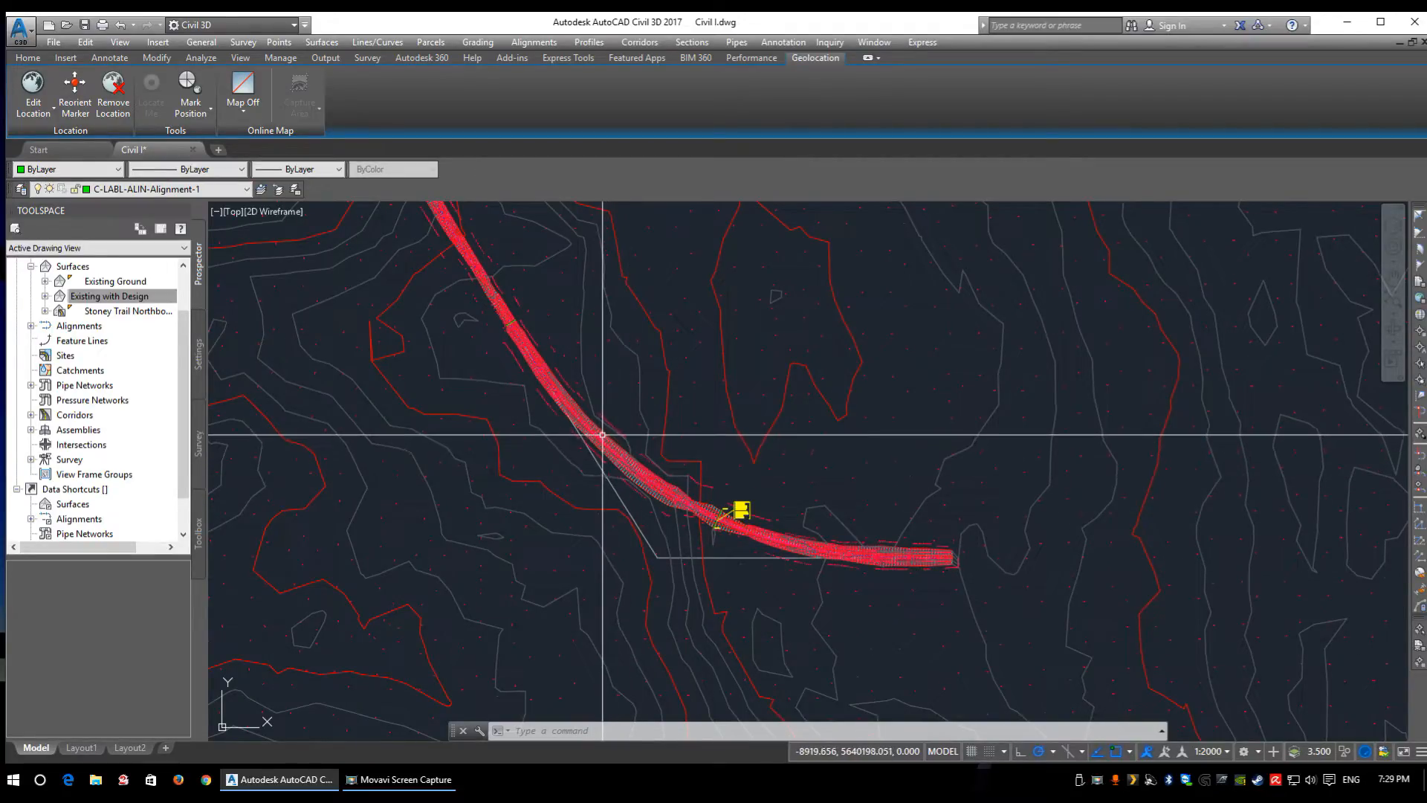
scroll(602, 435, "down", 2)
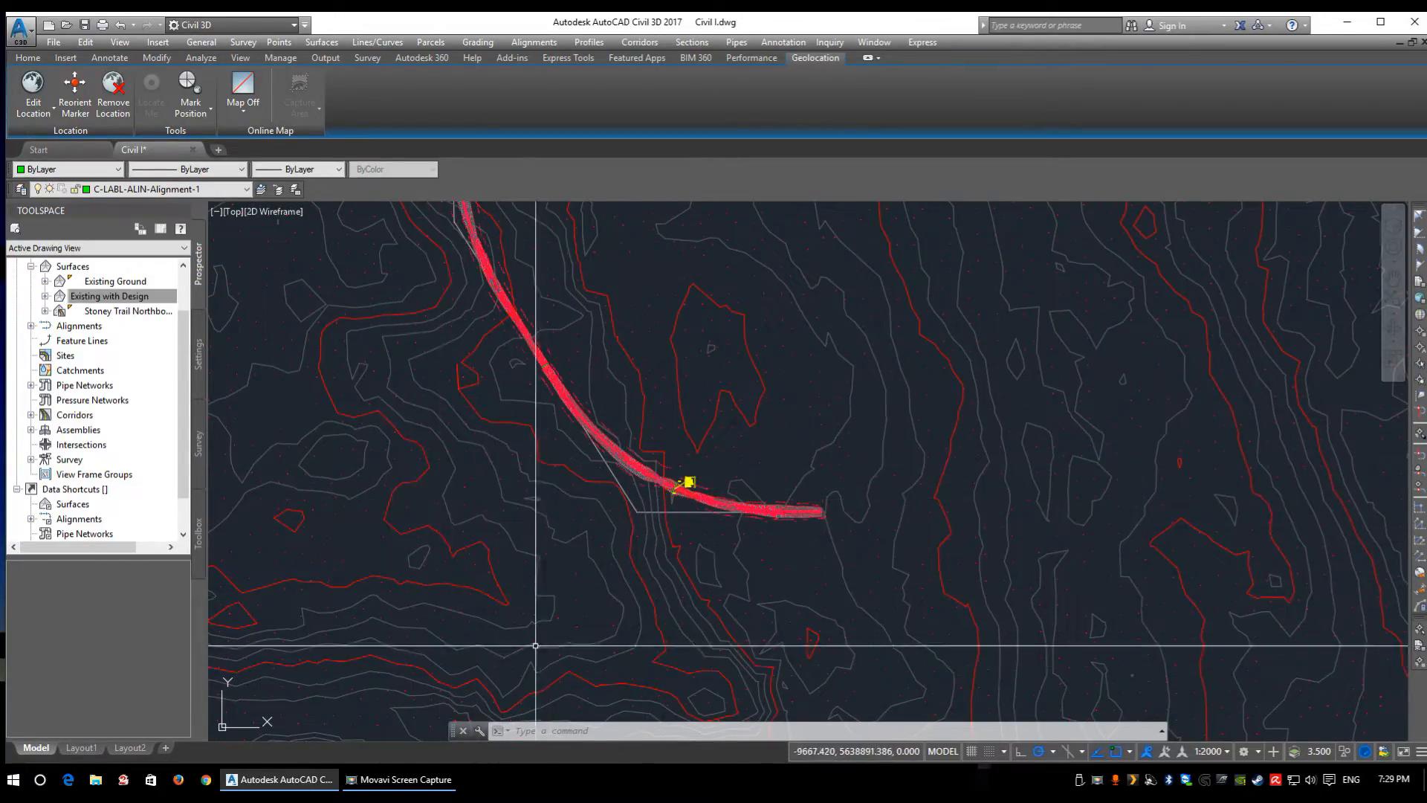
scroll(637, 530, "up", 4)
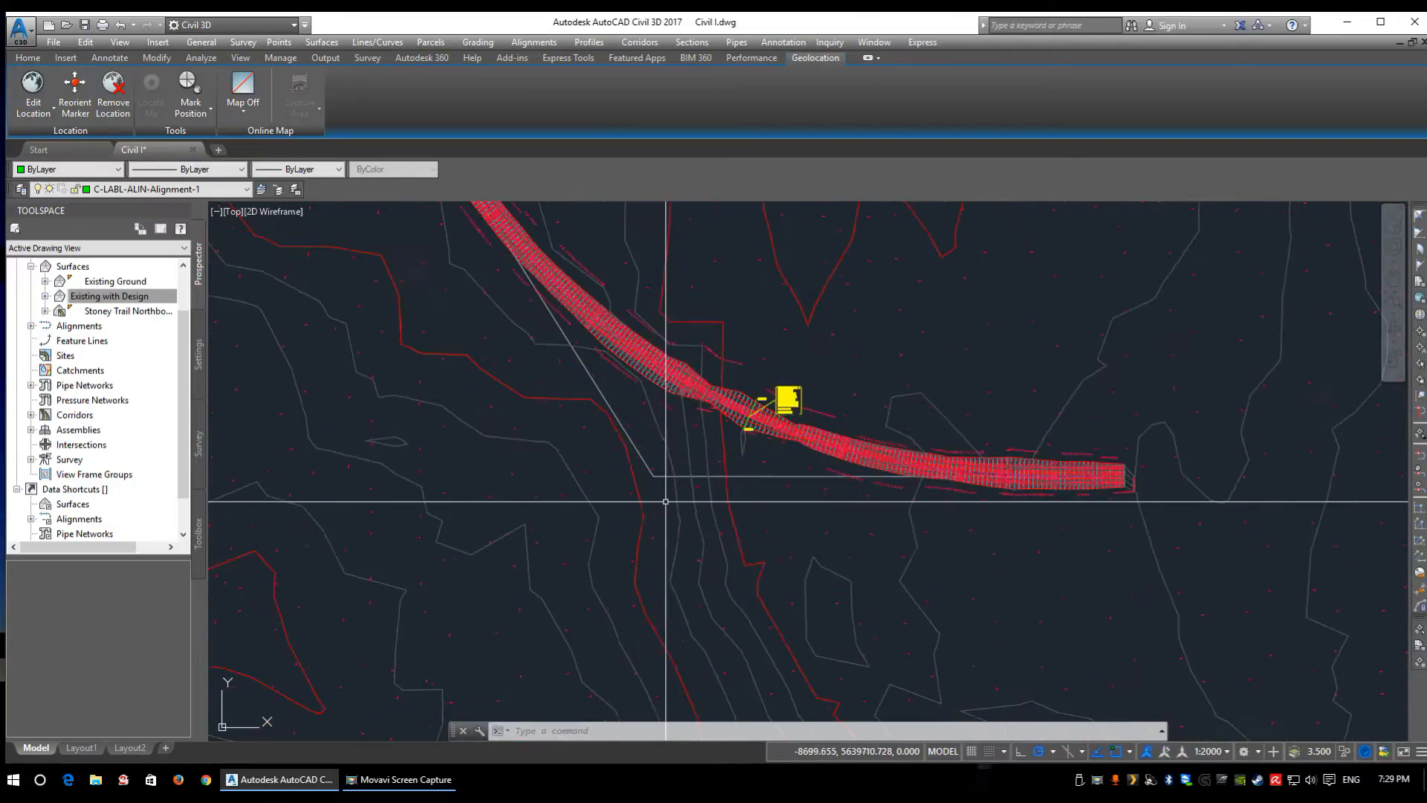
middle_click_drag(892, 372, 765, 490)
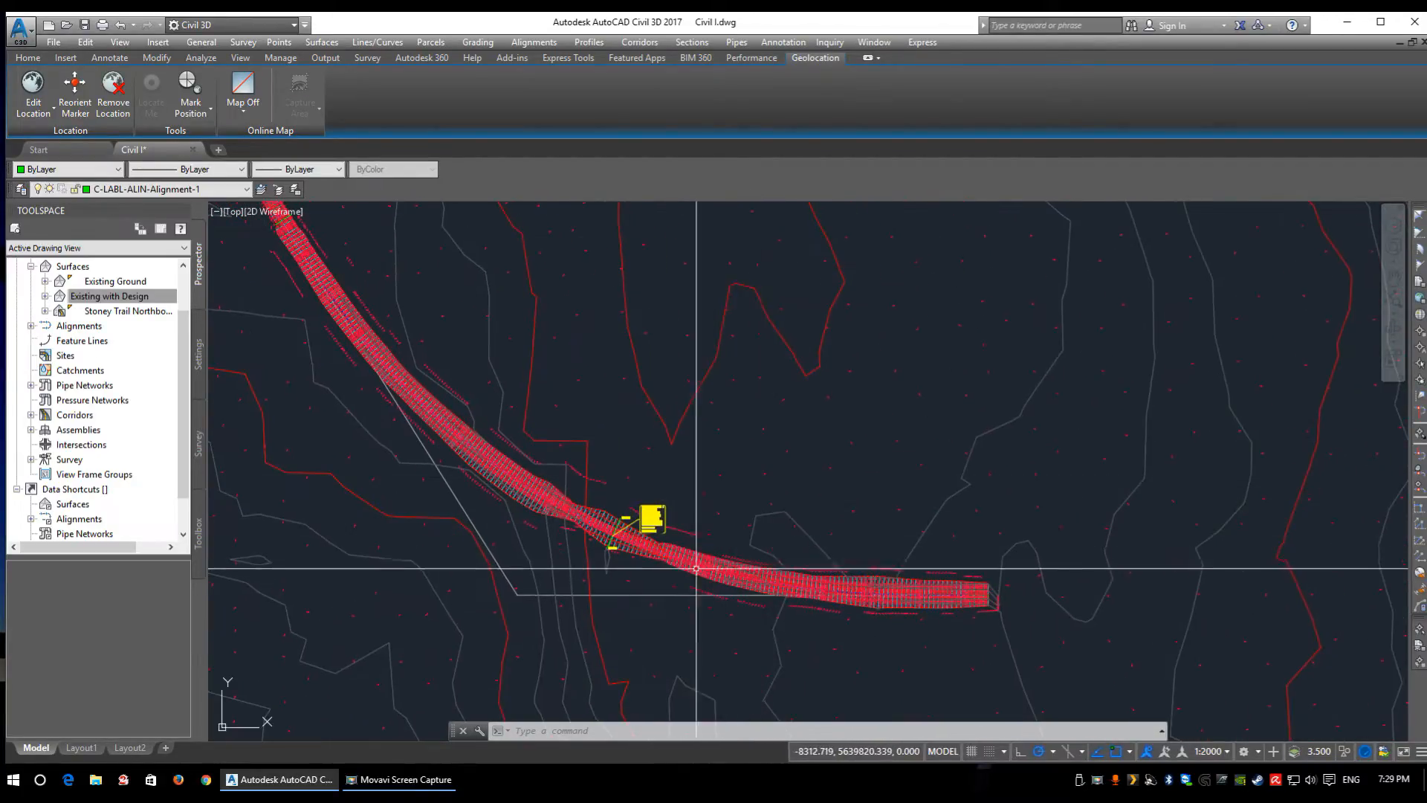
scroll(510, 526, "down", 2)
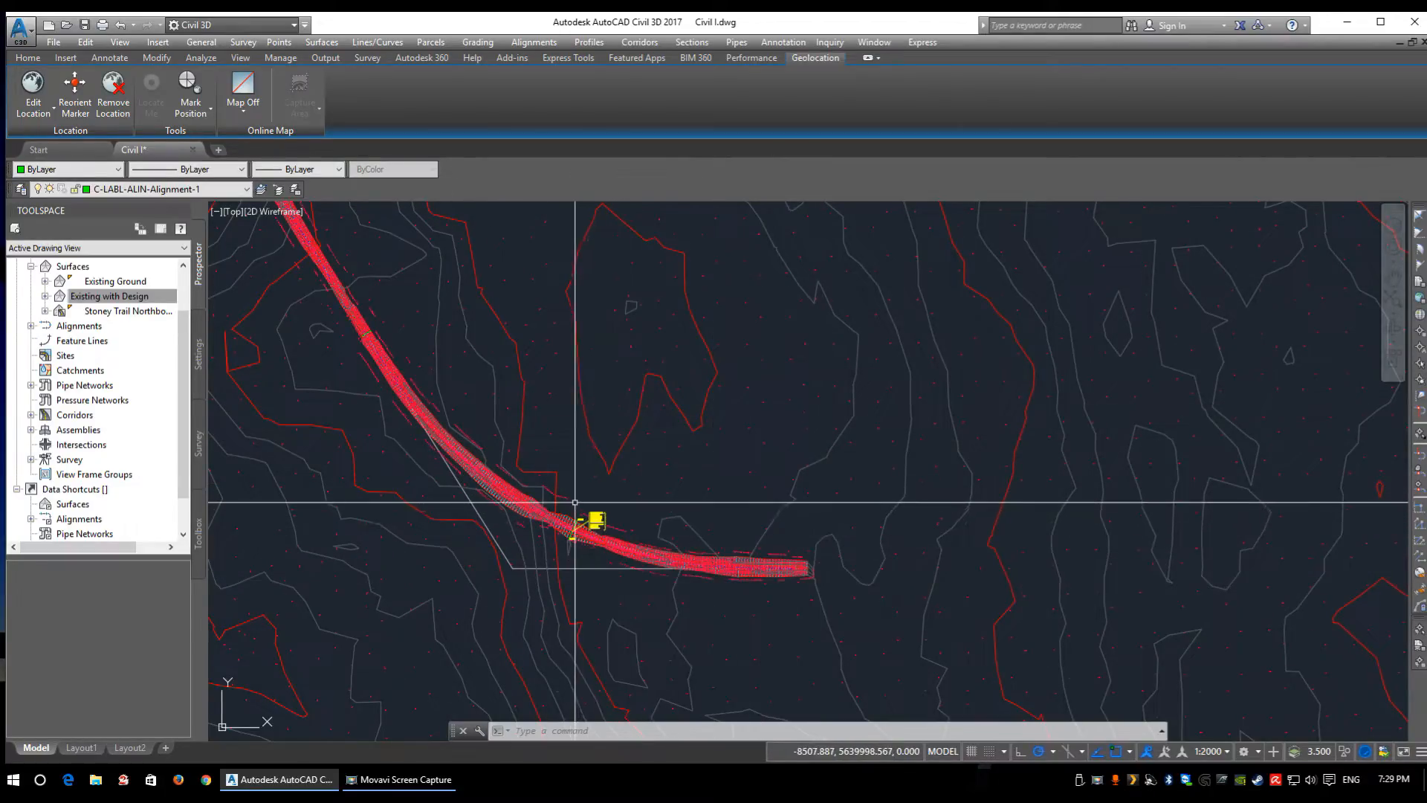
scroll(571, 540, "up", 5)
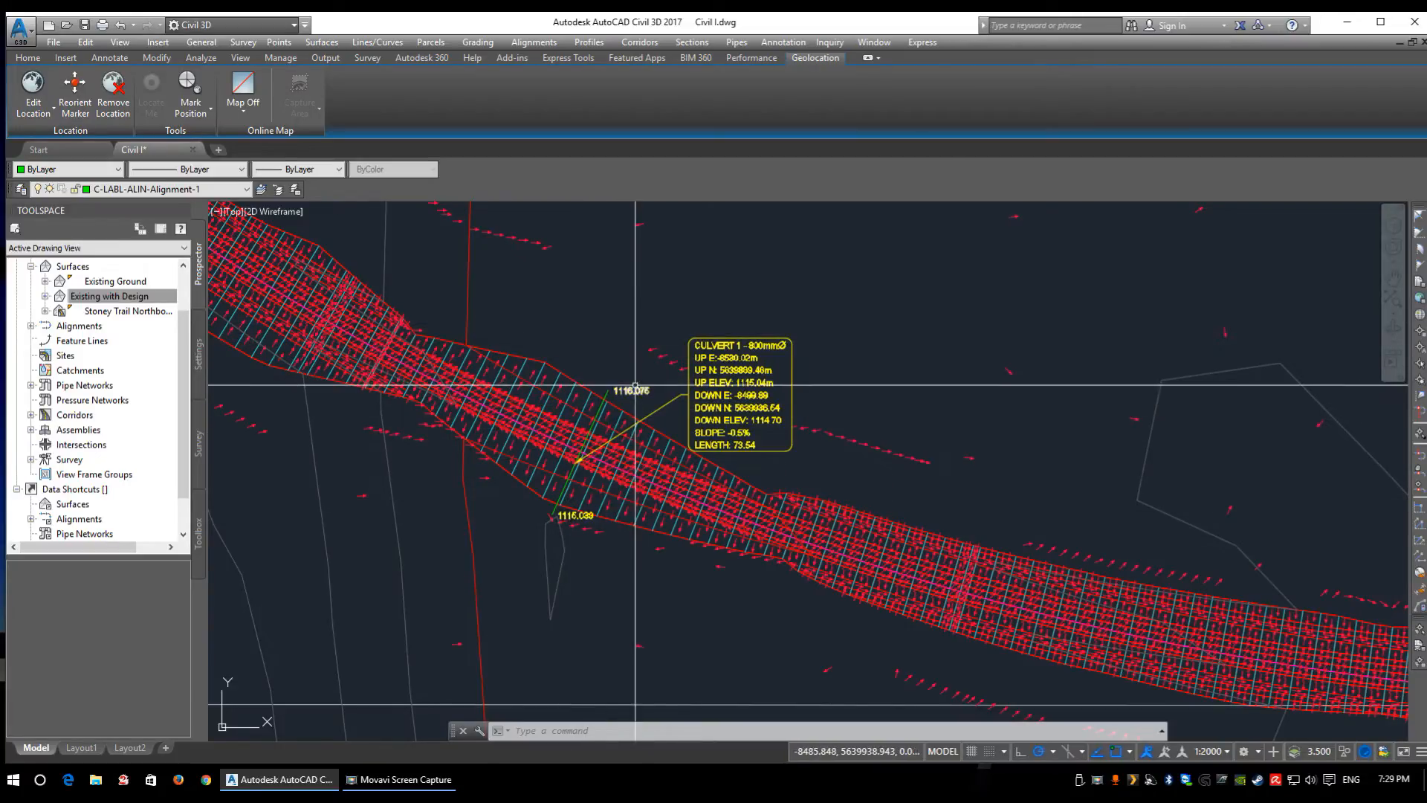
scroll(638, 337, "down", 3)
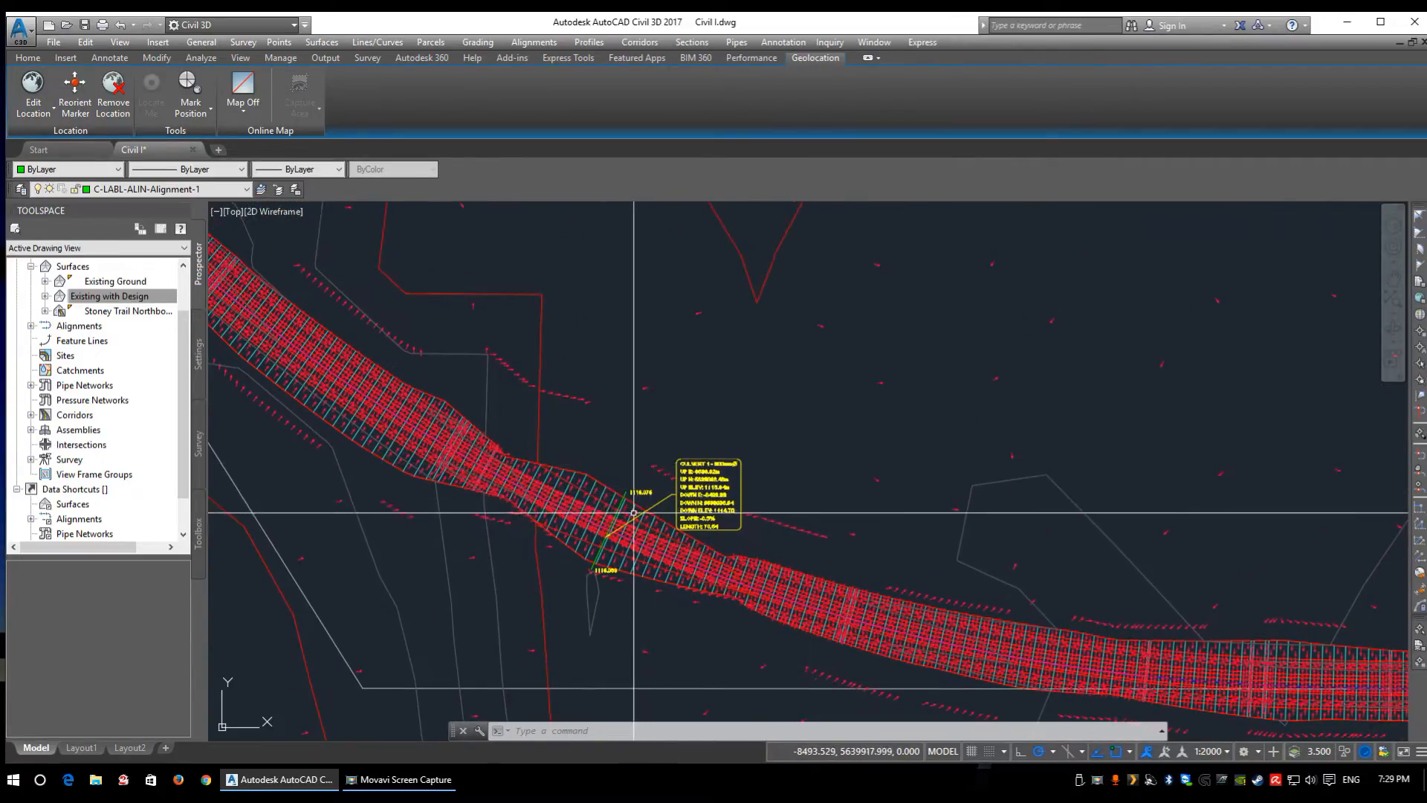
scroll(639, 430, "up", 5)
scroll(655, 434, "down", 3)
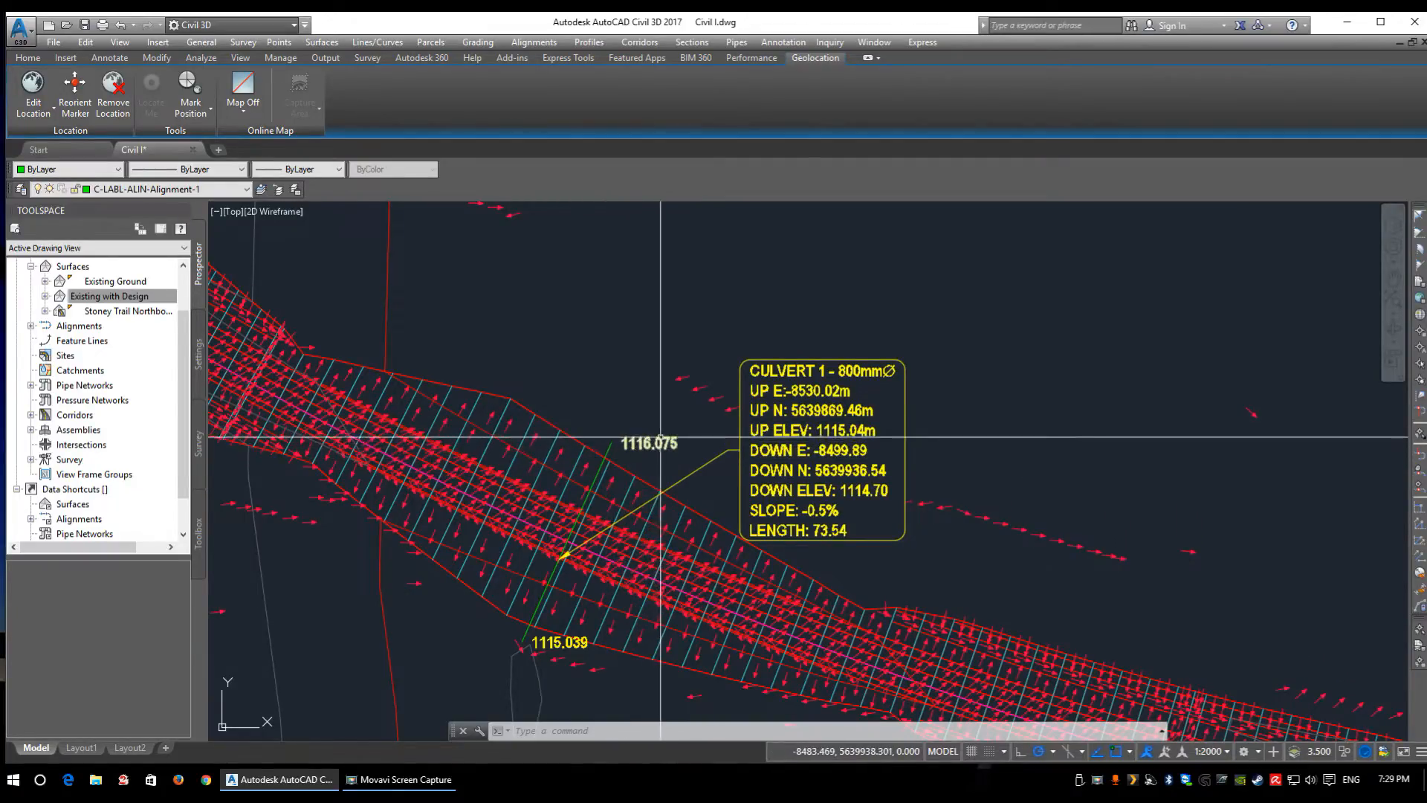
mouse_move(663, 441)
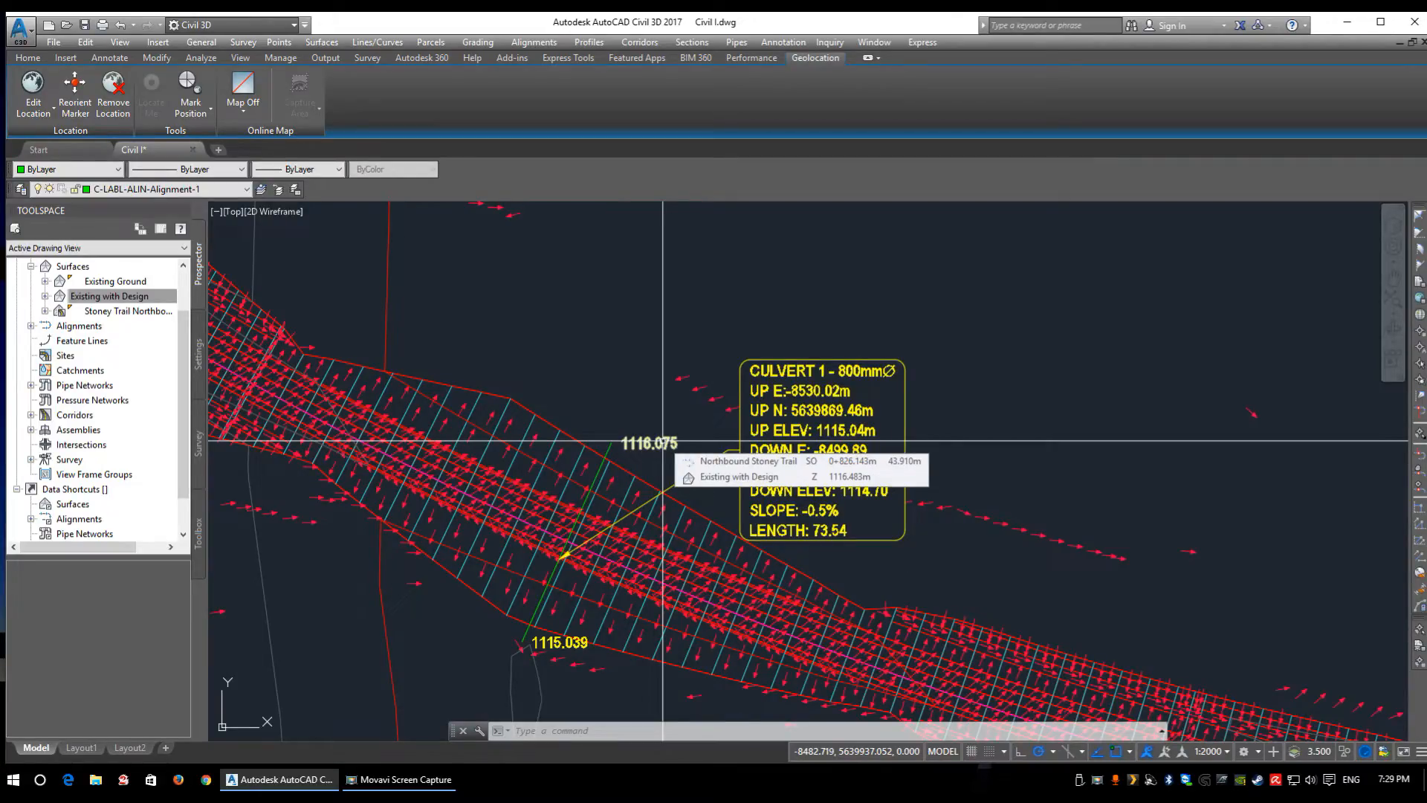
scroll(662, 441, "down", 2)
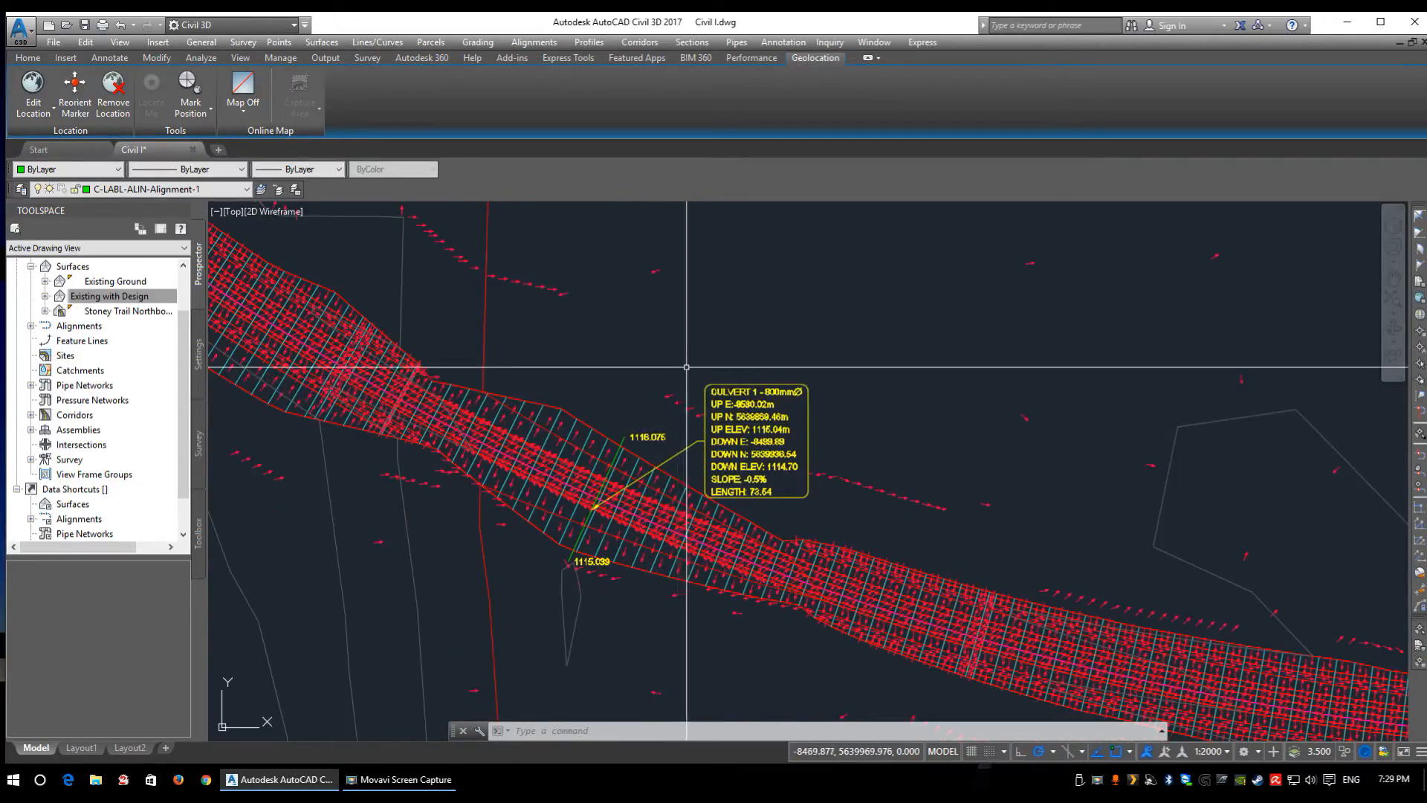
- Move the Culvert 1 label to the southwest side of the road, clear of the open ground to the north
middle_click_drag(832, 231, 771, 376)
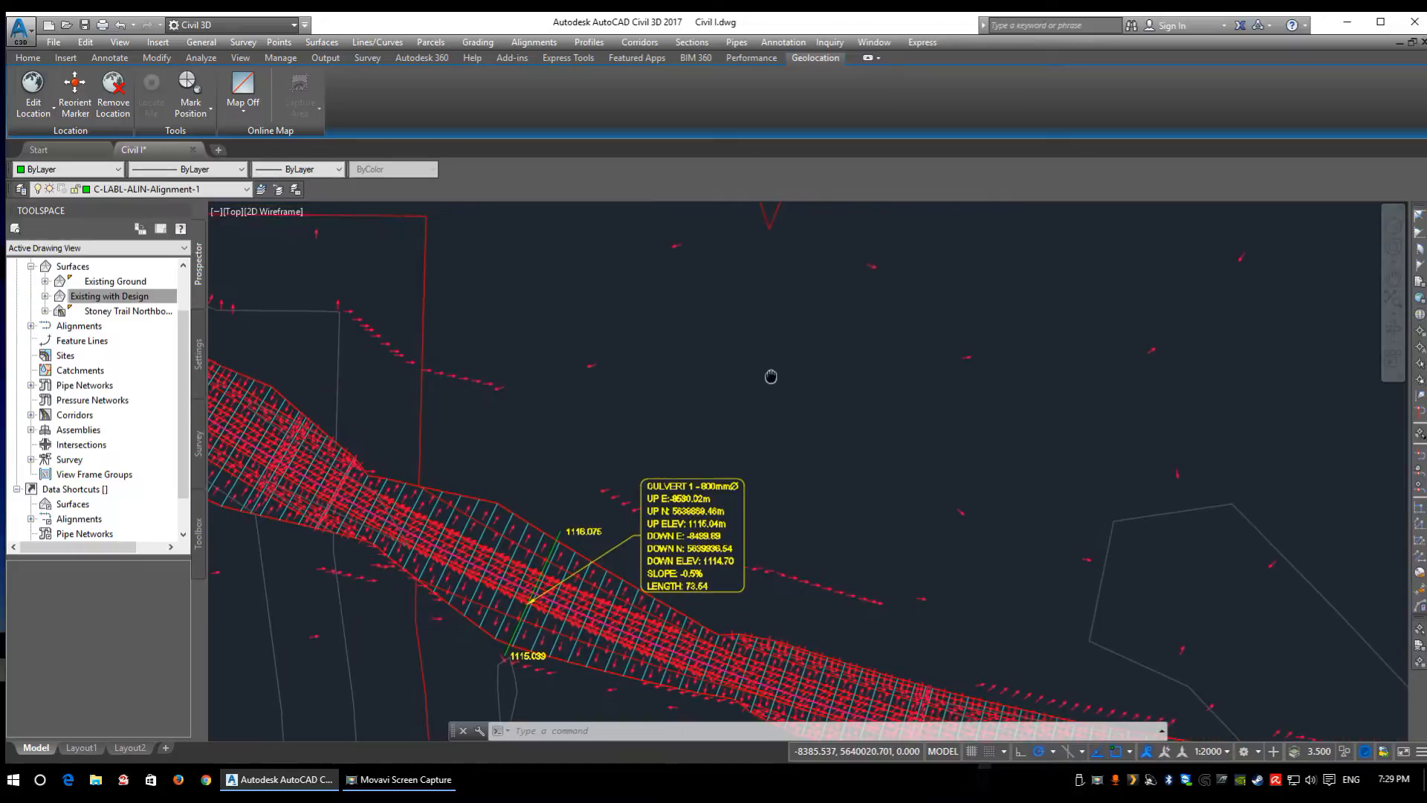
left_click(669, 554)
left_click(632, 535)
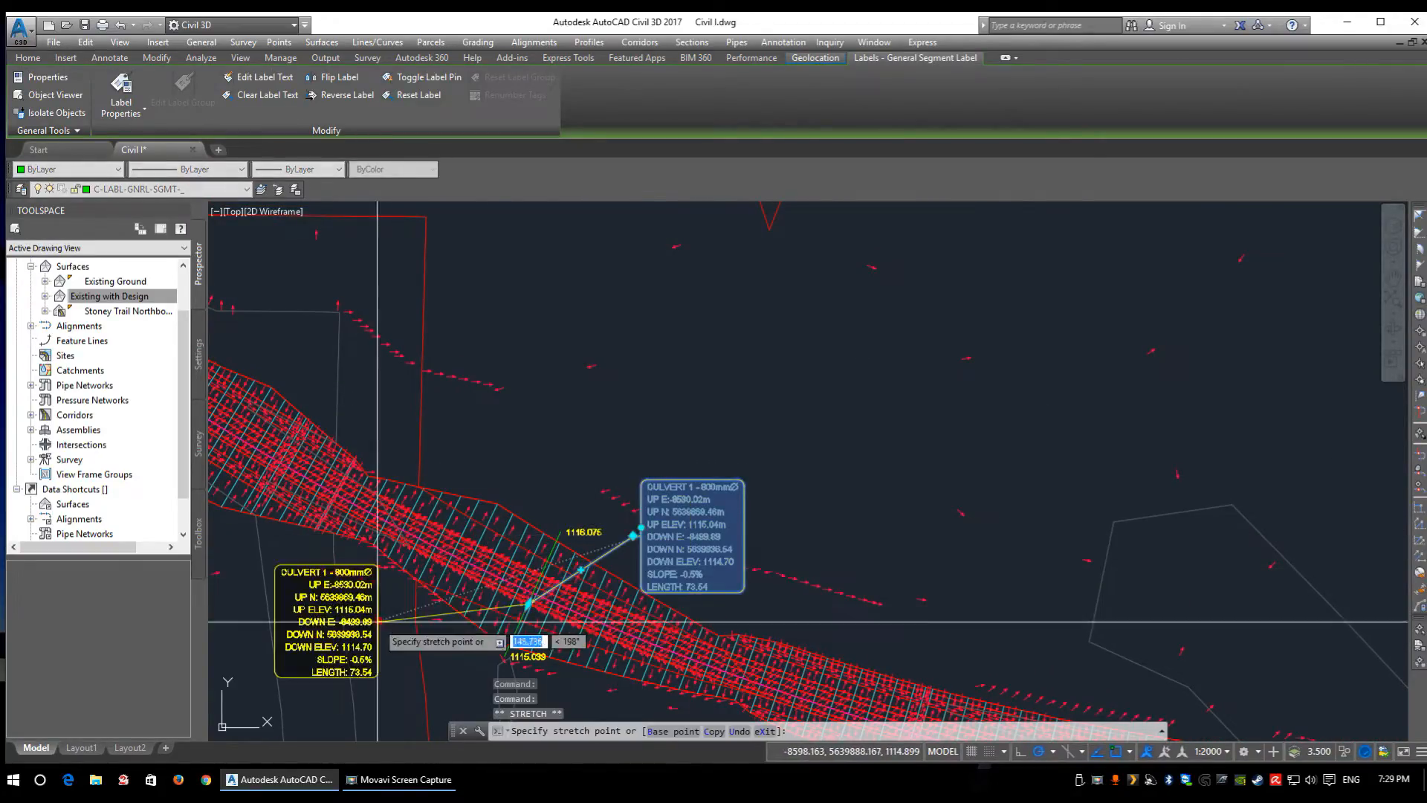
middle_click_drag(350, 625, 591, 530)
left_click(591, 530)
scroll(672, 513, "down", 3)
key("Escape")
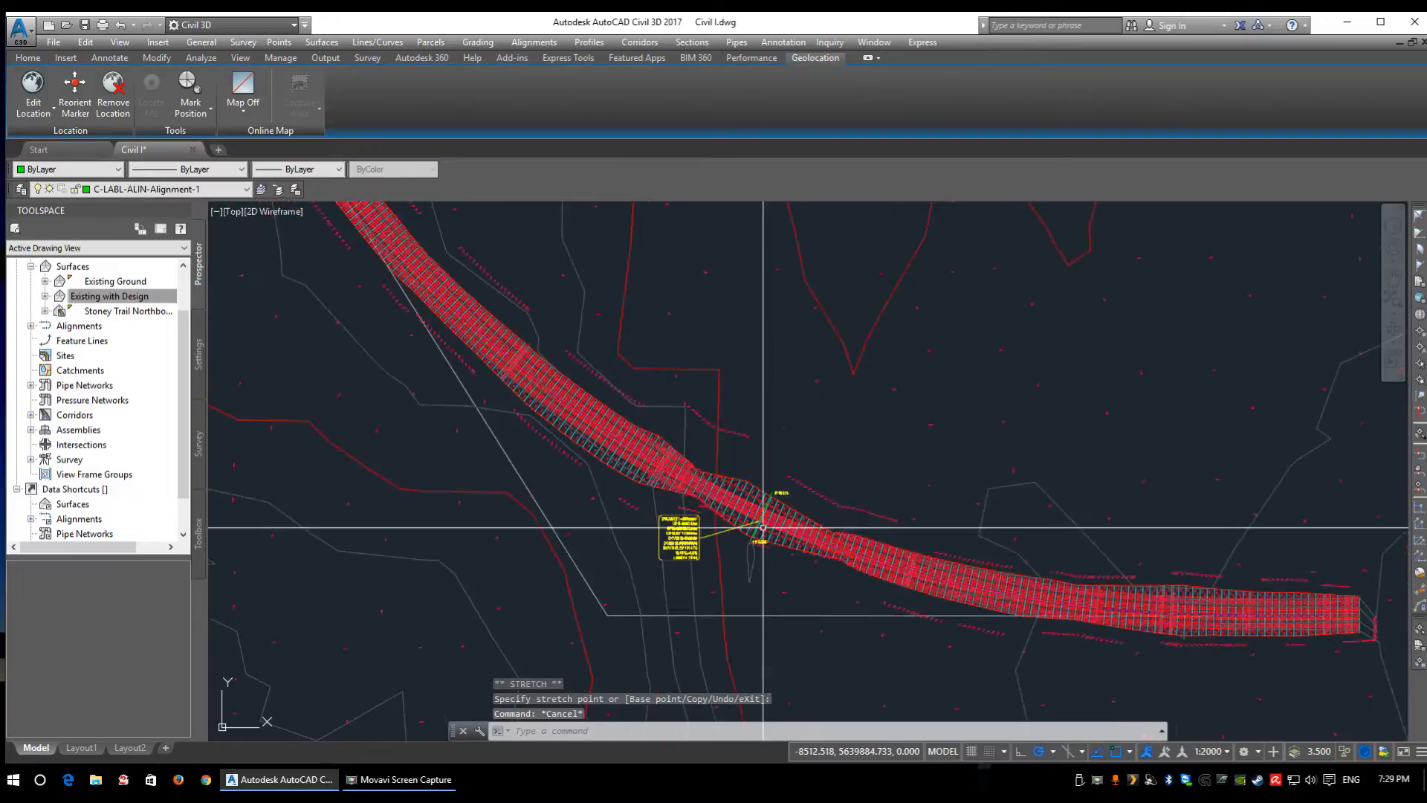
scroll(751, 476, "up", 2)
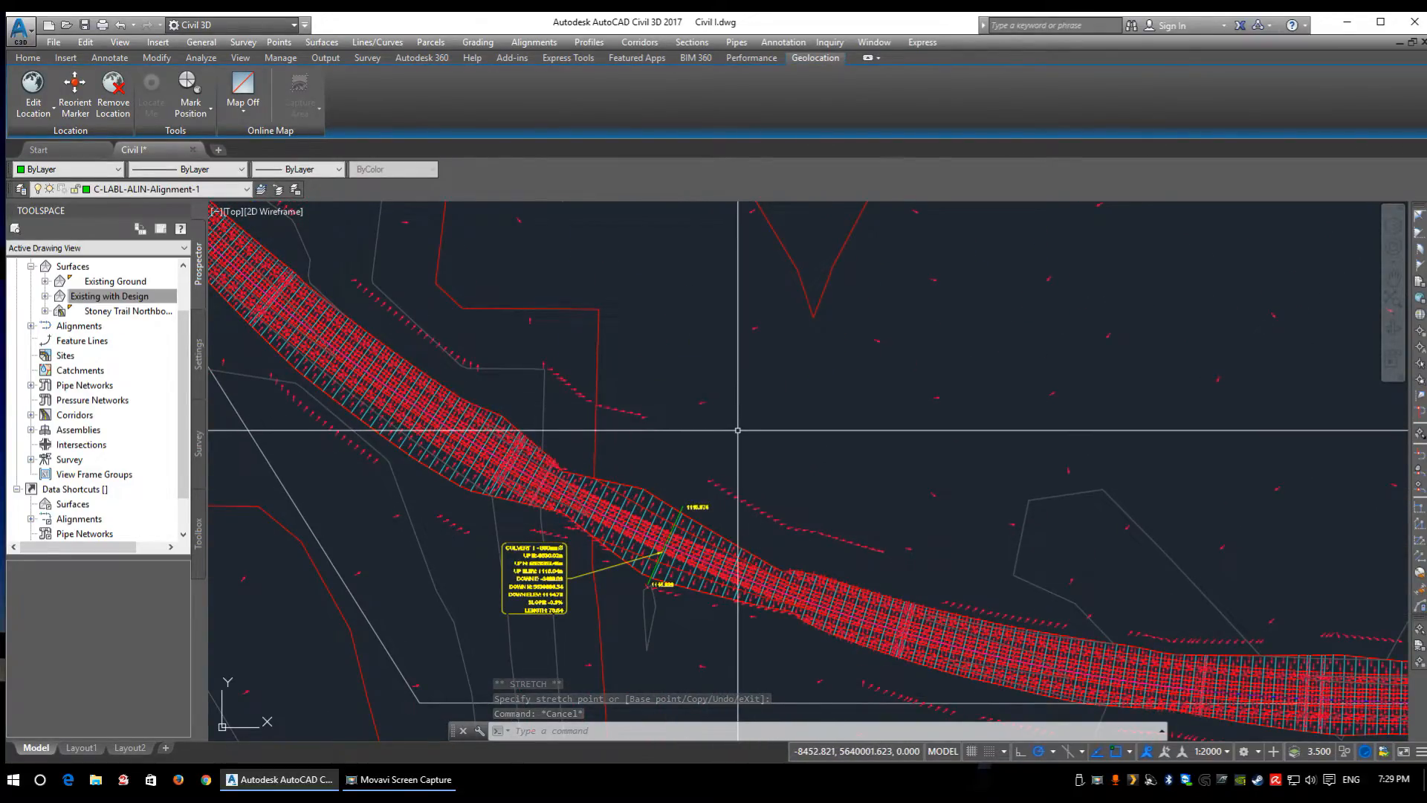
type("pl")
key("BackSpace")
key("BackSpace")
- Draw a 100 by 100 rectangle in the open ground just north of the culvert using the Rectangle command's dimensions option
middle_click_drag(819, 377, 873, 411)
type("rectang")
key("Return")
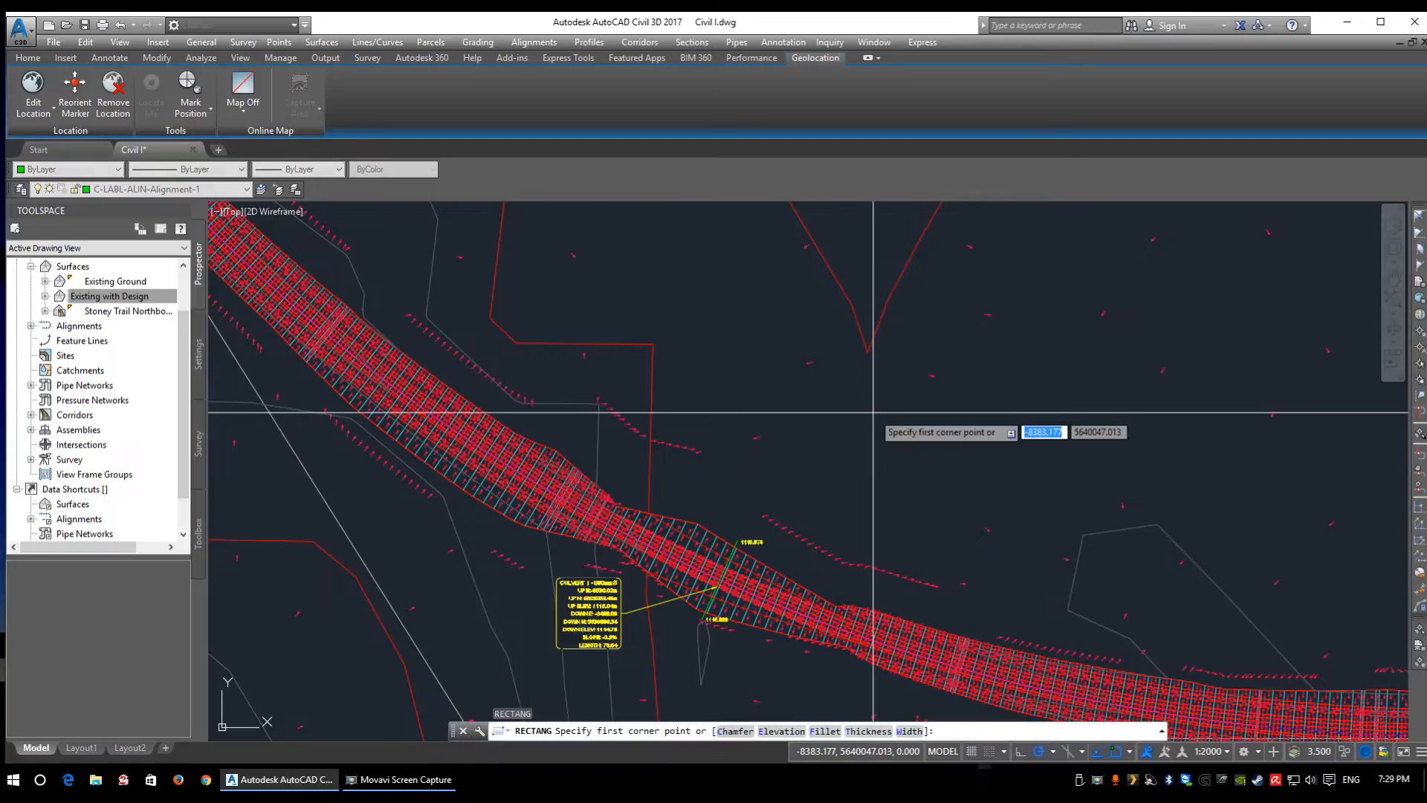
left_click(728, 474)
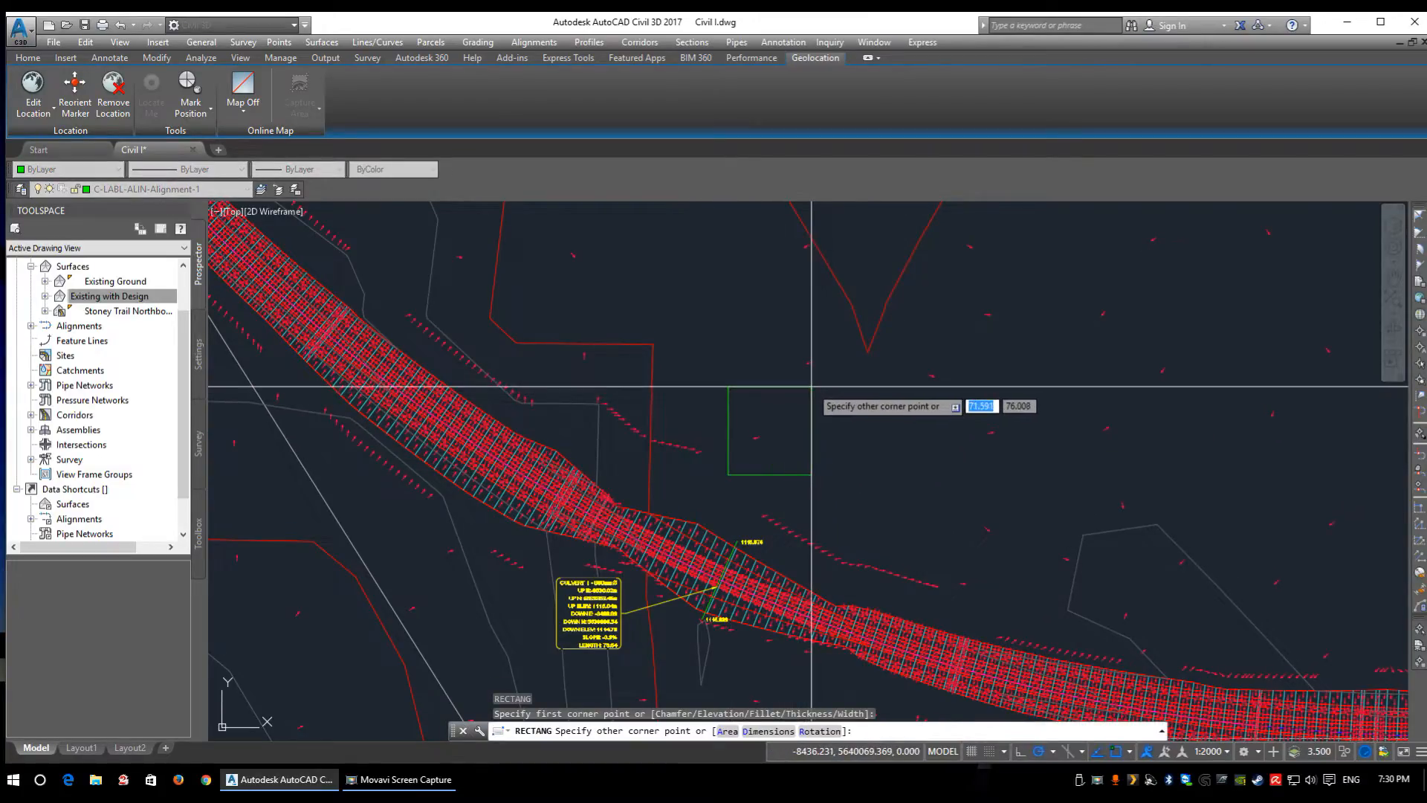
type("d")
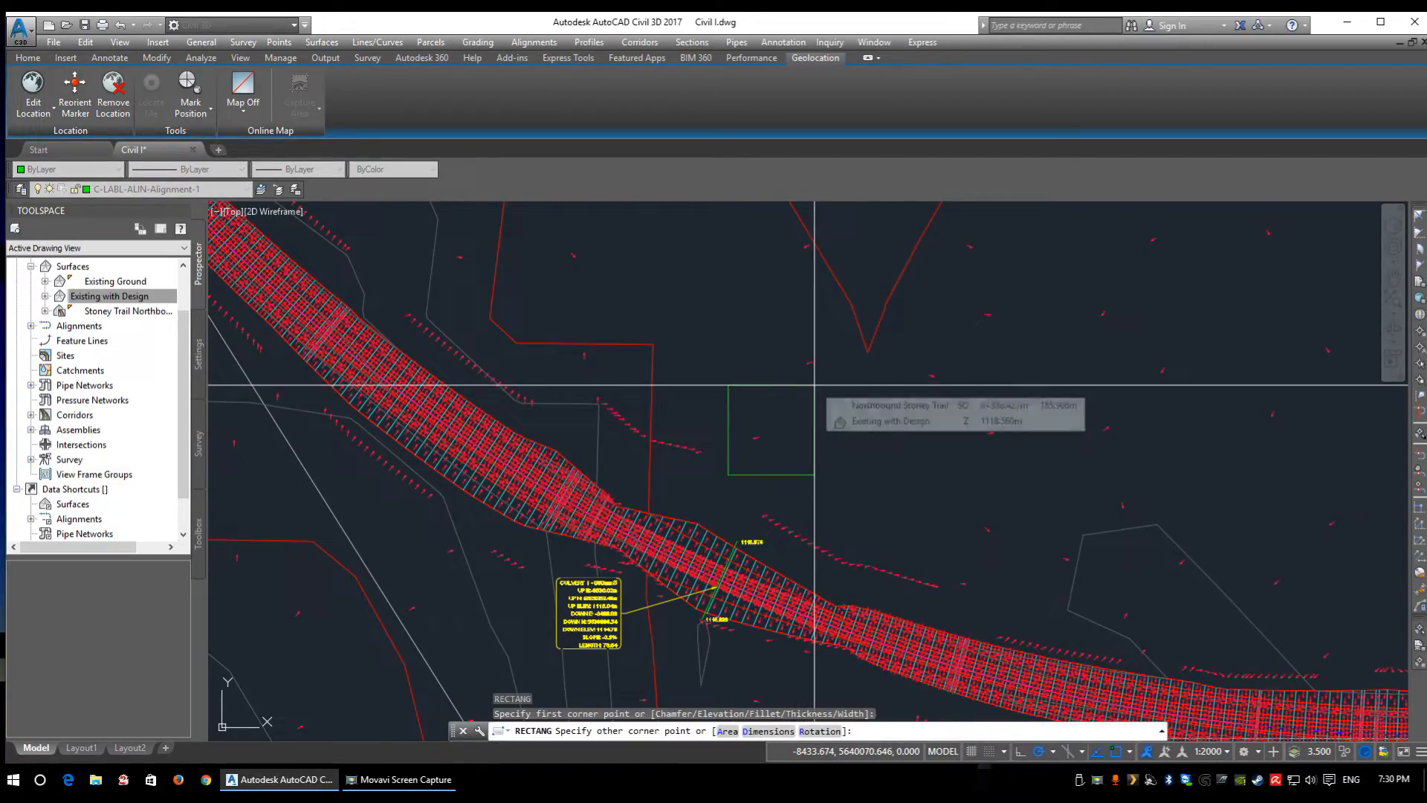
key("Return")
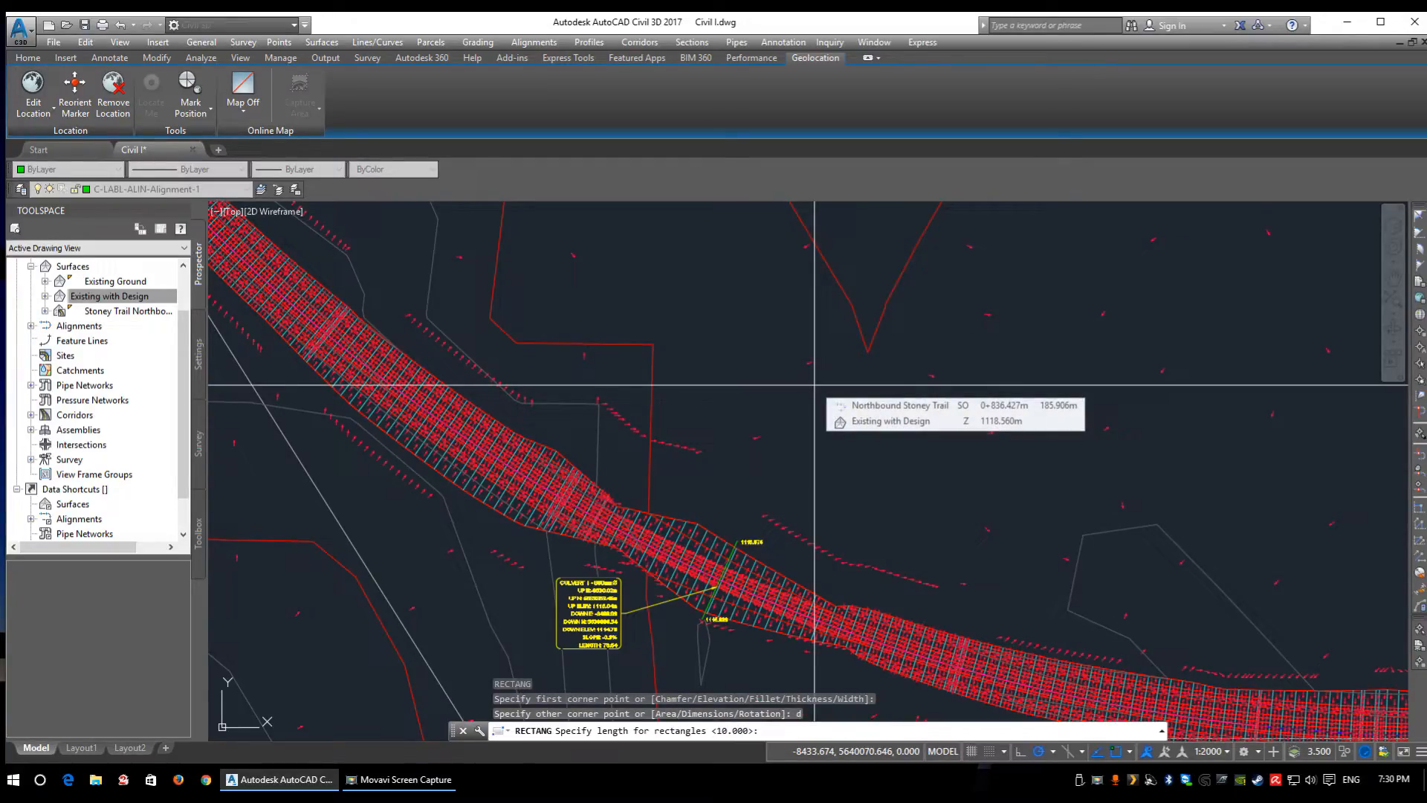
type("100")
key("Return")
type("100")
key("Return")
left_click(904, 359)
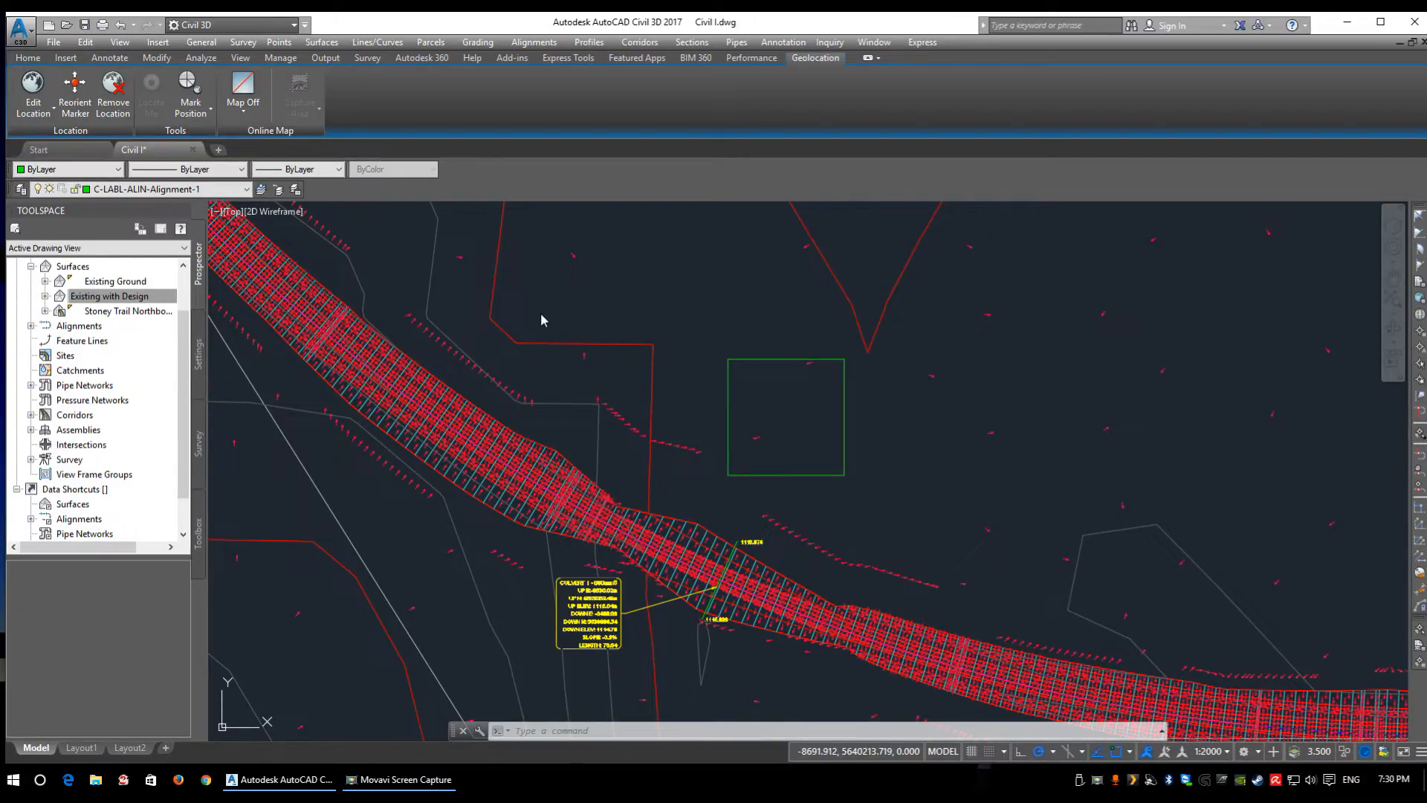
- Open Calculator, multiply 100 by 100 to get the square's area, and close it again
left_click(12, 779)
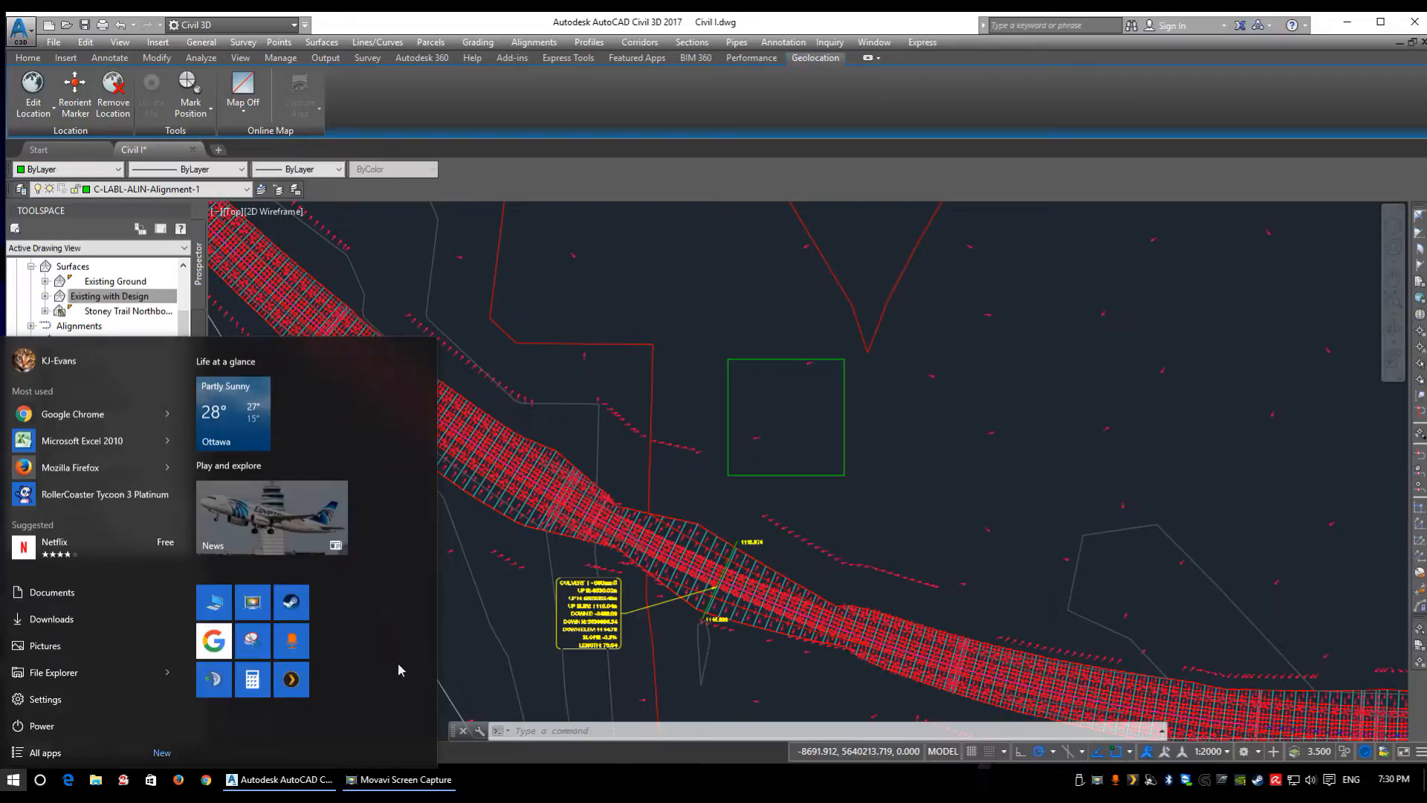
left_click(252, 679)
type("10")
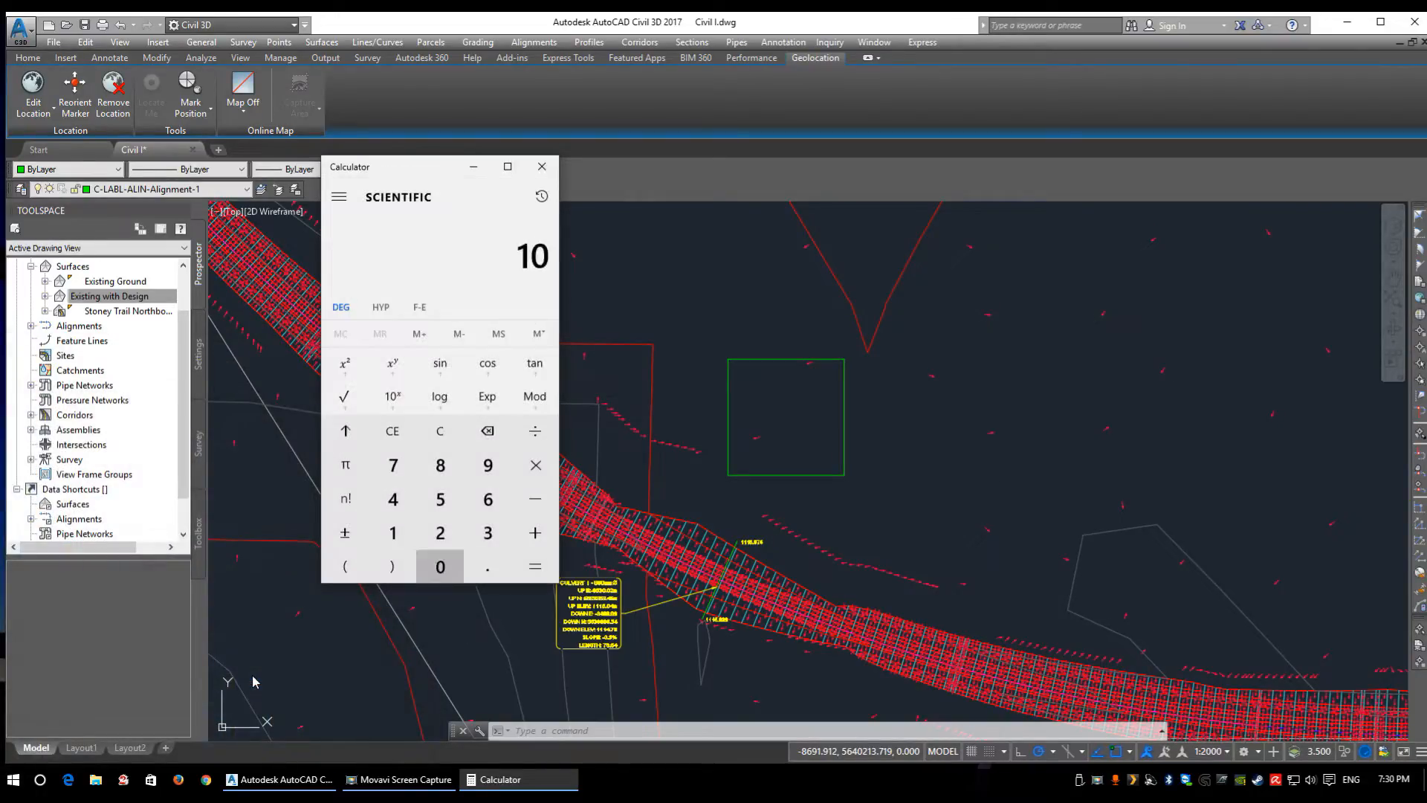
type("0*100")
key("Return")
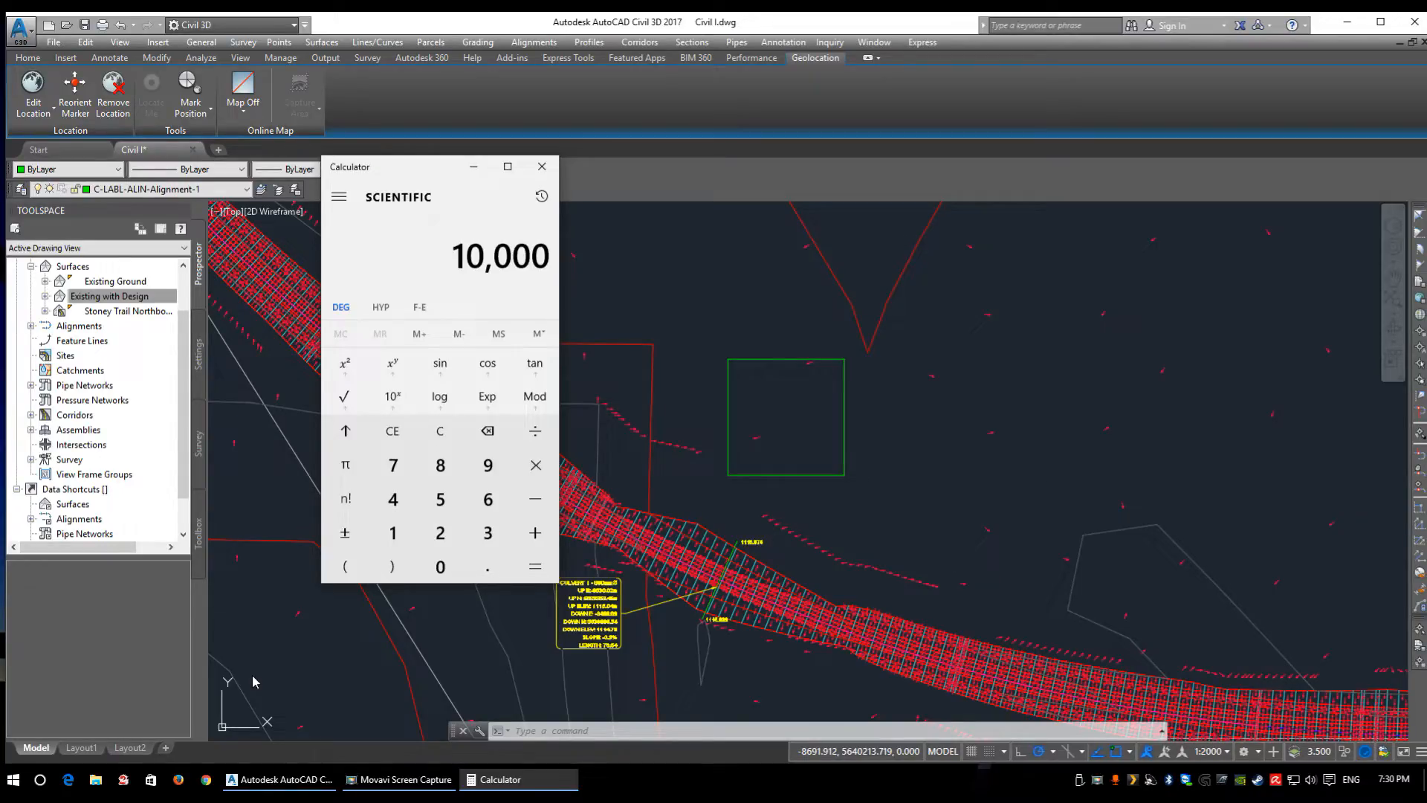
left_click(542, 168)
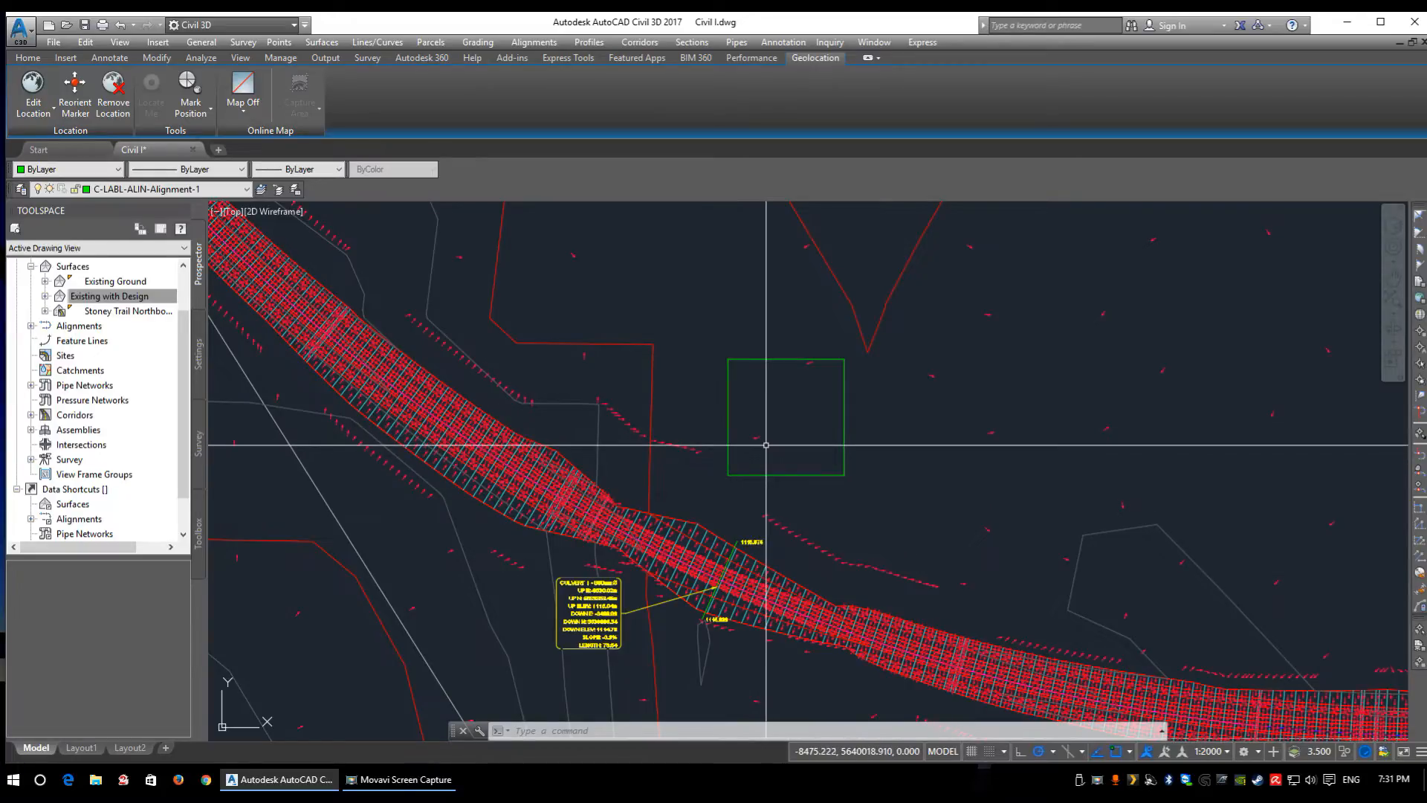
- Rotate the square clockwise about its centre so that its lower edge runs roughly parallel to the road
mouse_move(765, 444)
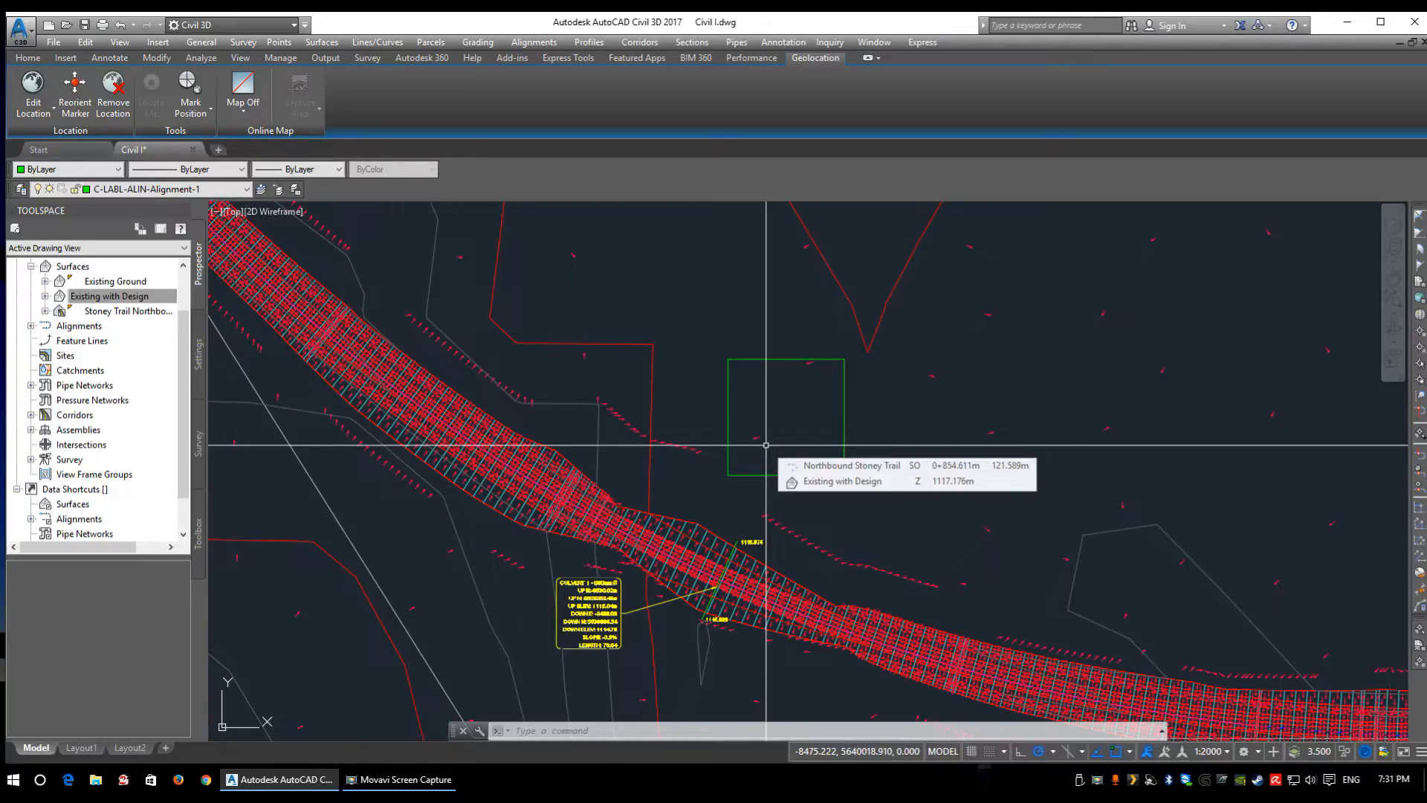
left_click(877, 513)
left_click(824, 466)
type("ro")
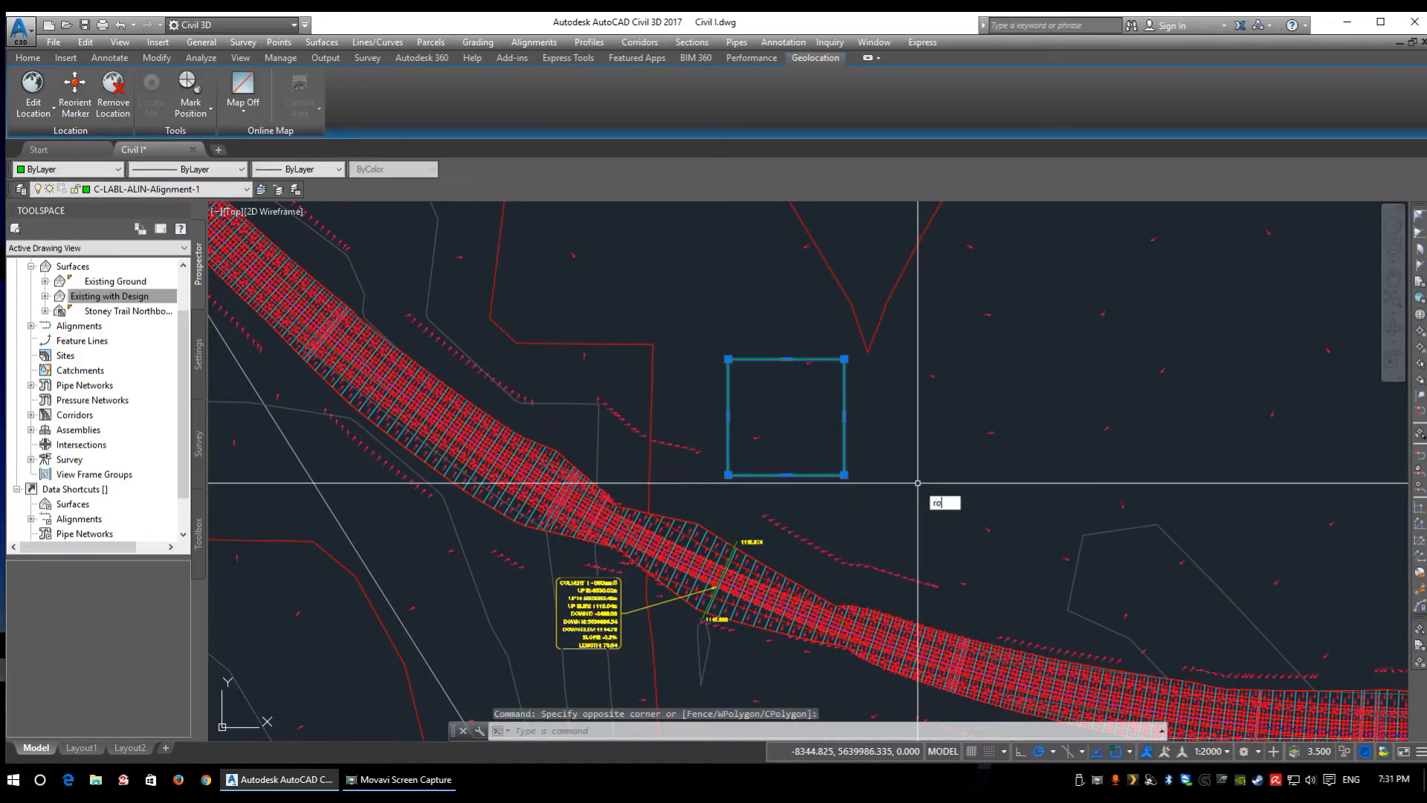
key("Return")
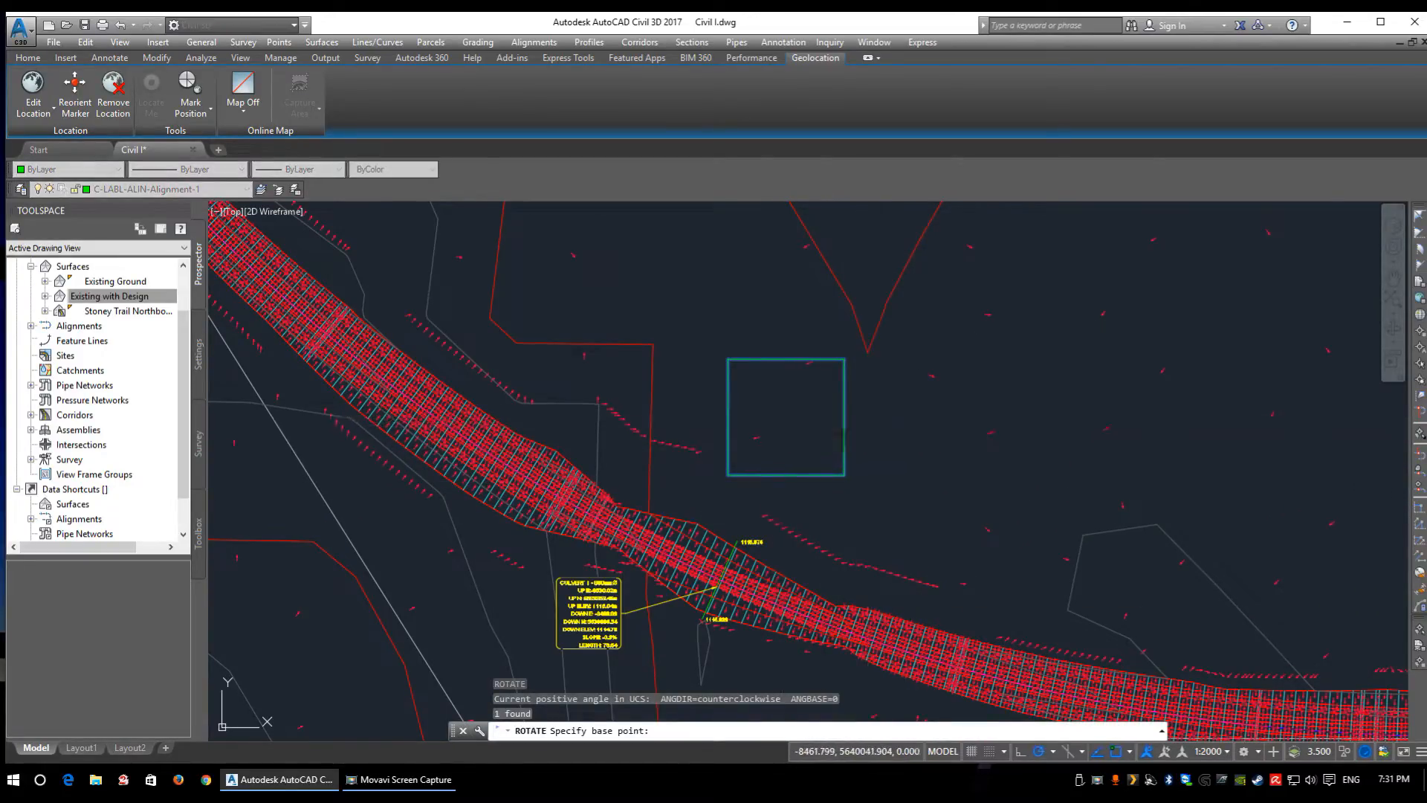
left_click(783, 418)
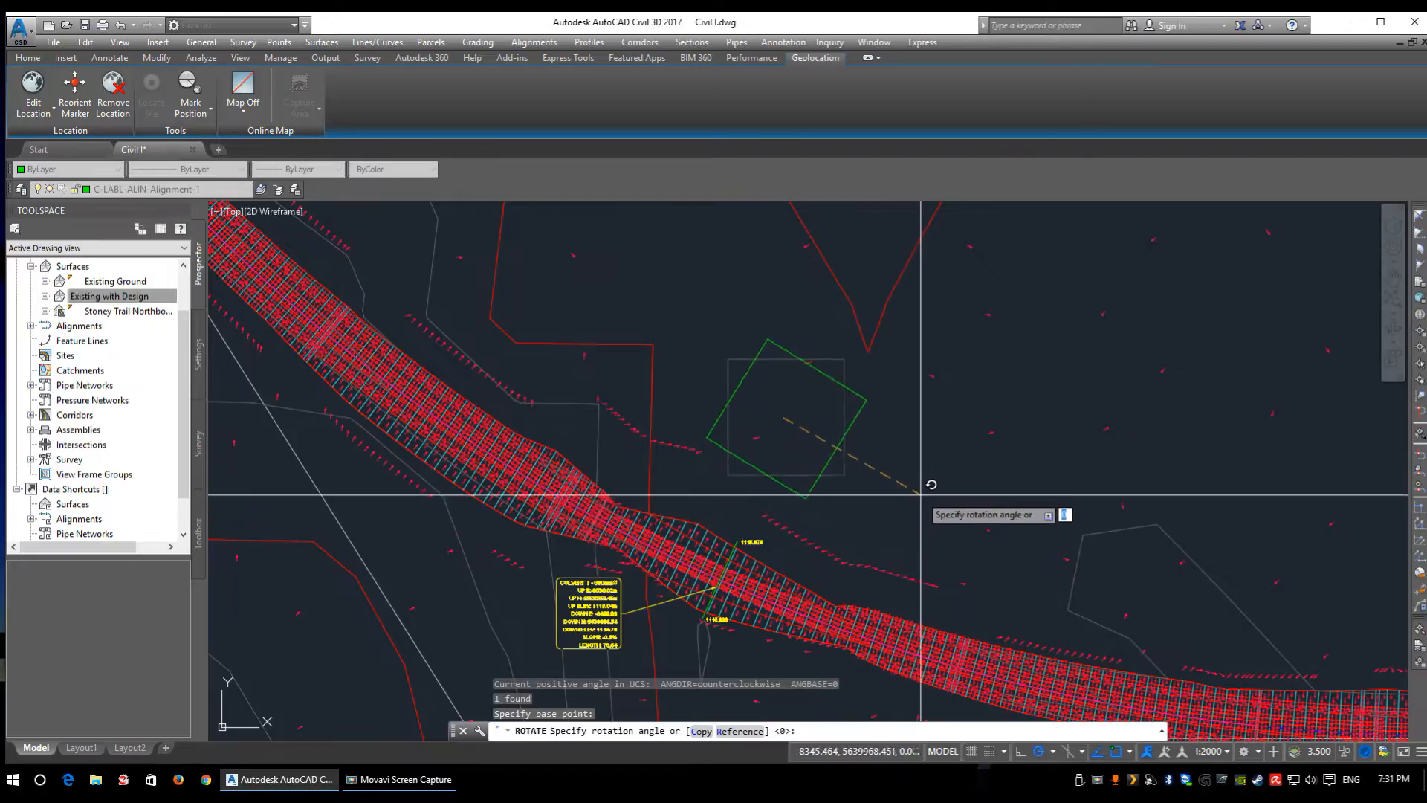
left_click(924, 494)
- Move the rotated square about 25 m straight south, closer to the culvert's north end
left_click(886, 465)
left_click(828, 402)
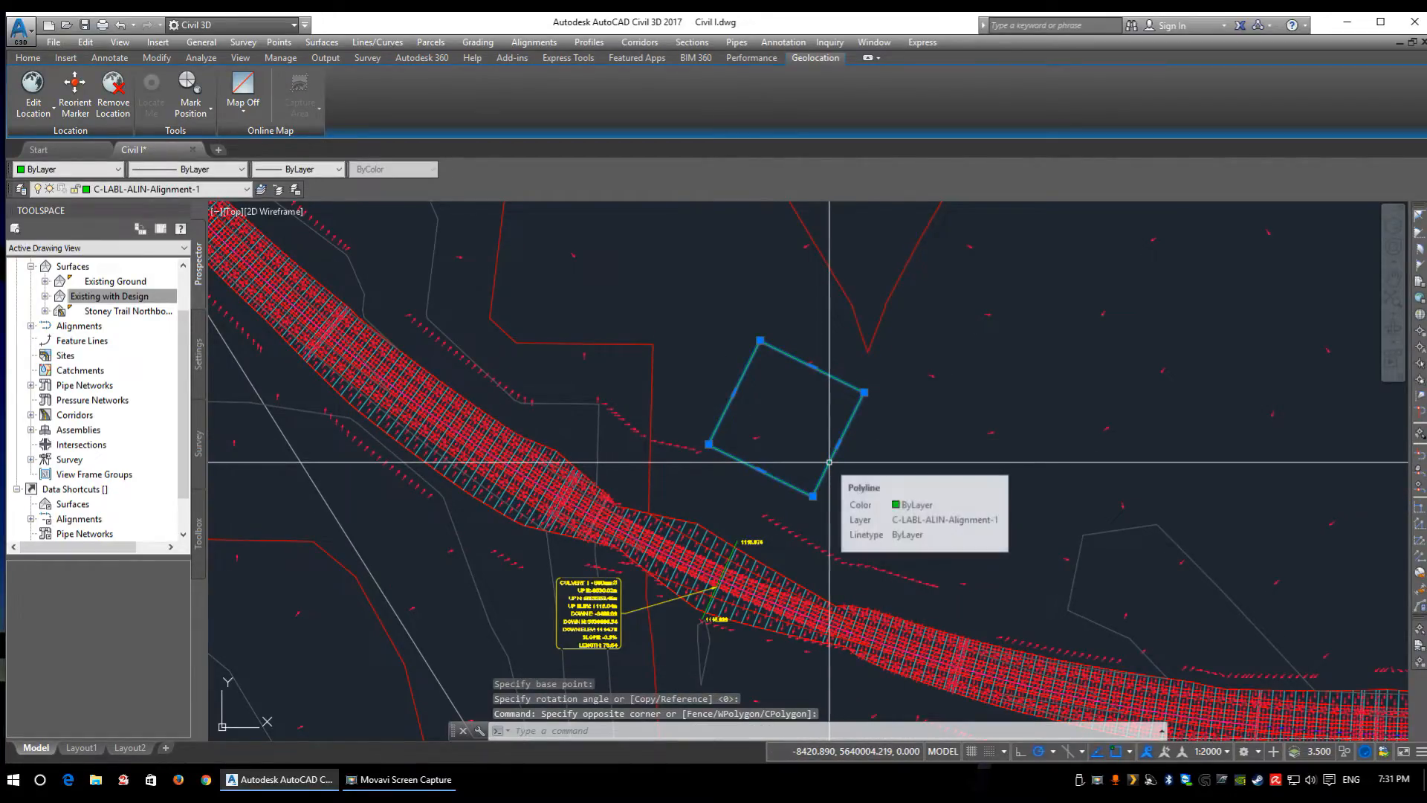
type("m")
key("Return")
left_click(812, 496)
left_click(819, 523)
scroll(821, 519, "up", 3)
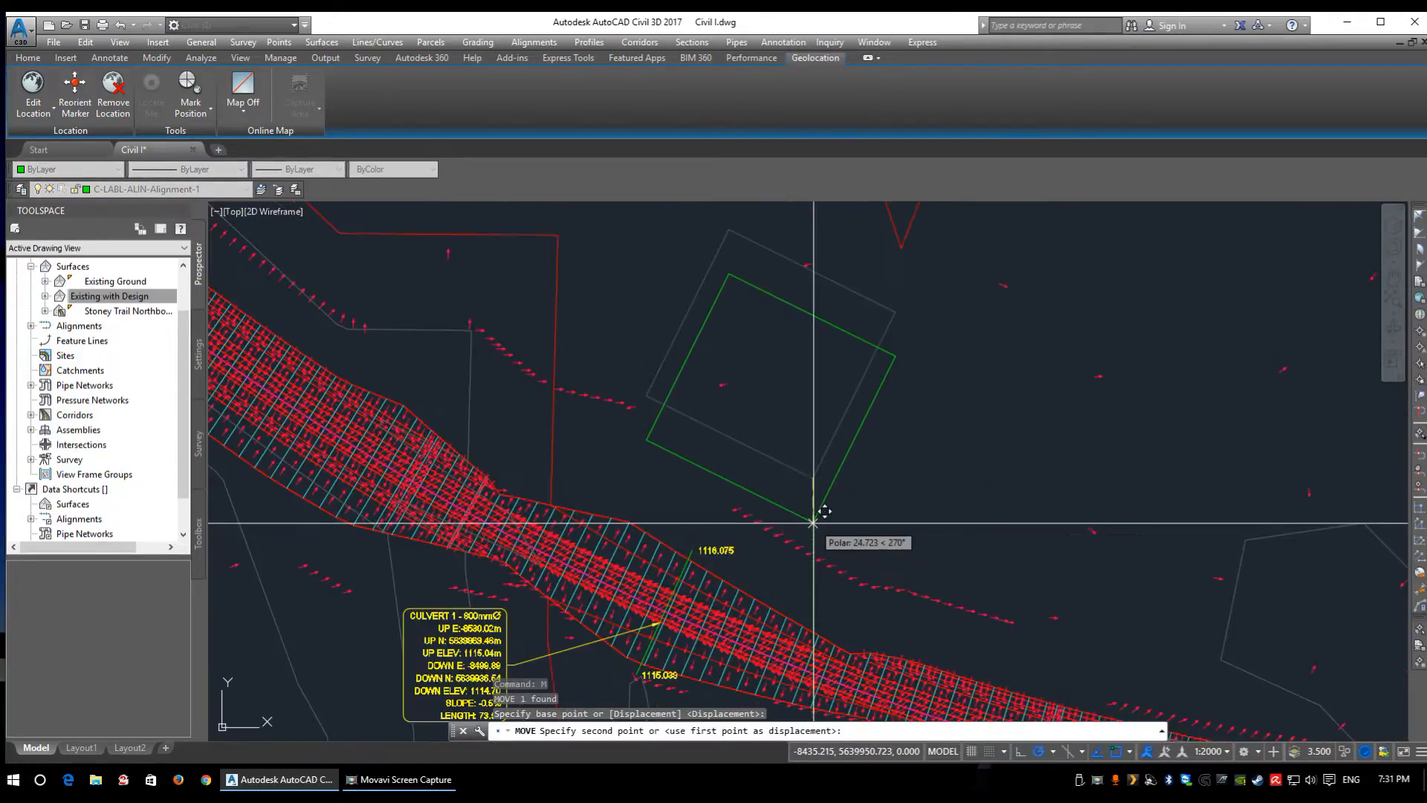
scroll(769, 460, "down", 2)
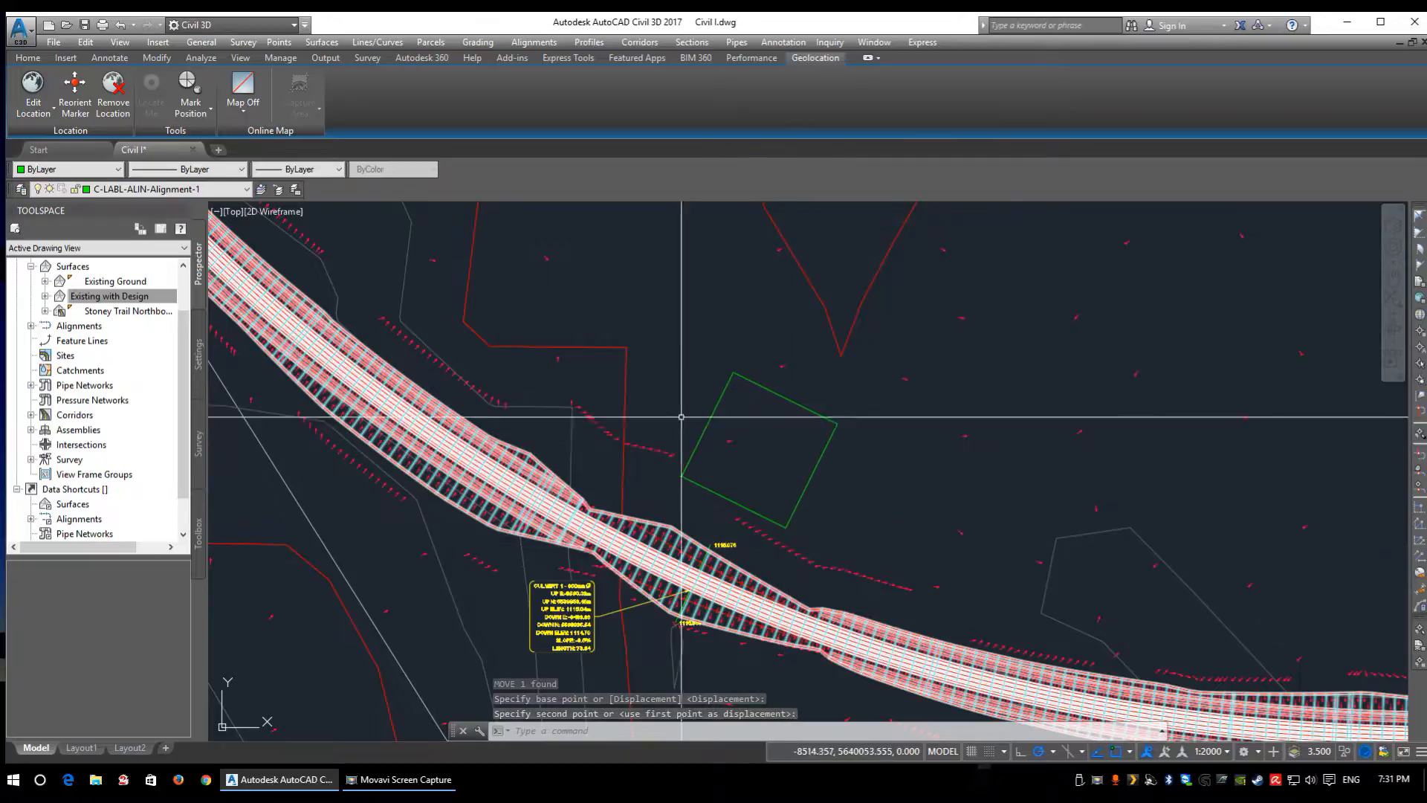
middle_click_drag(755, 450, 759, 445)
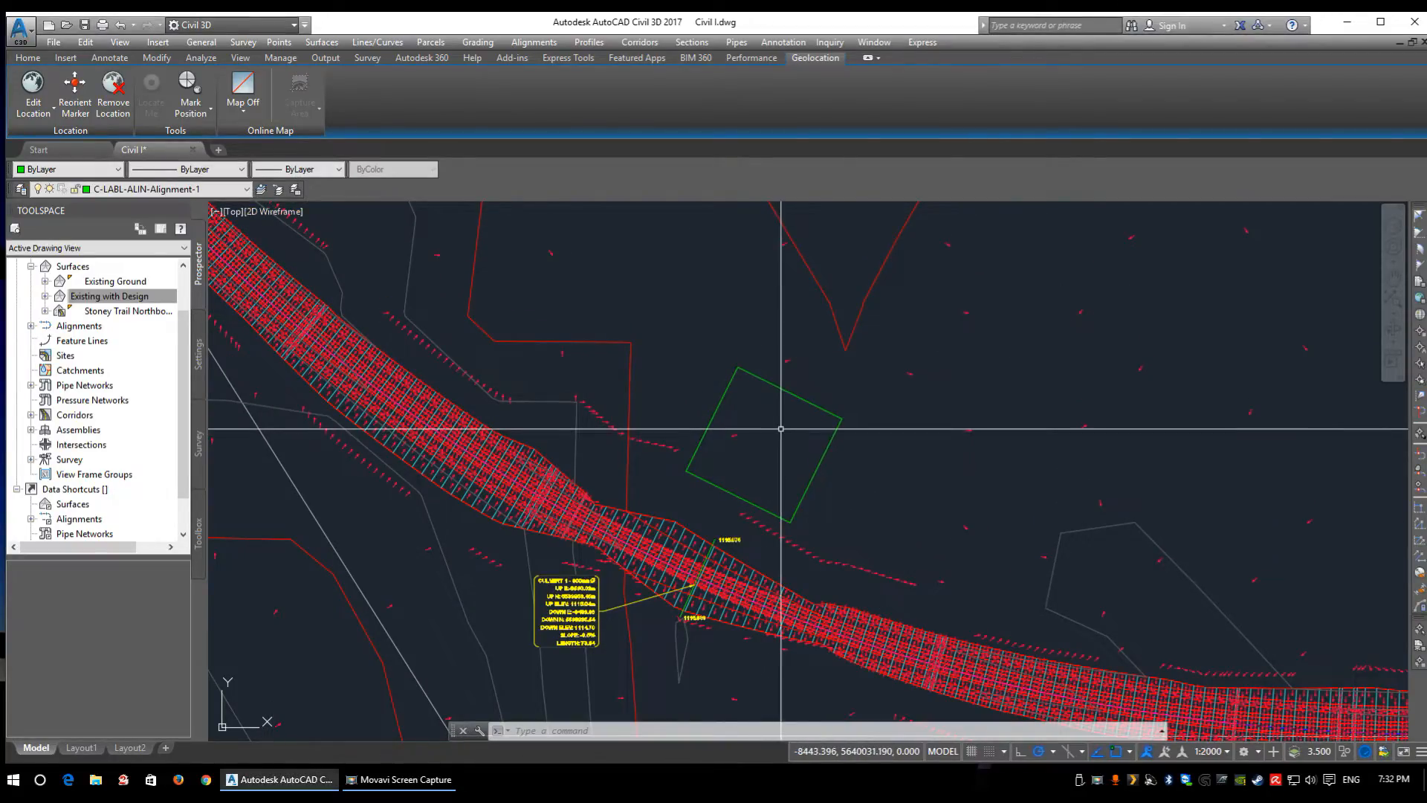
- Create a new site named Pond Bottom and expand the Sites collection
left_click(109, 298)
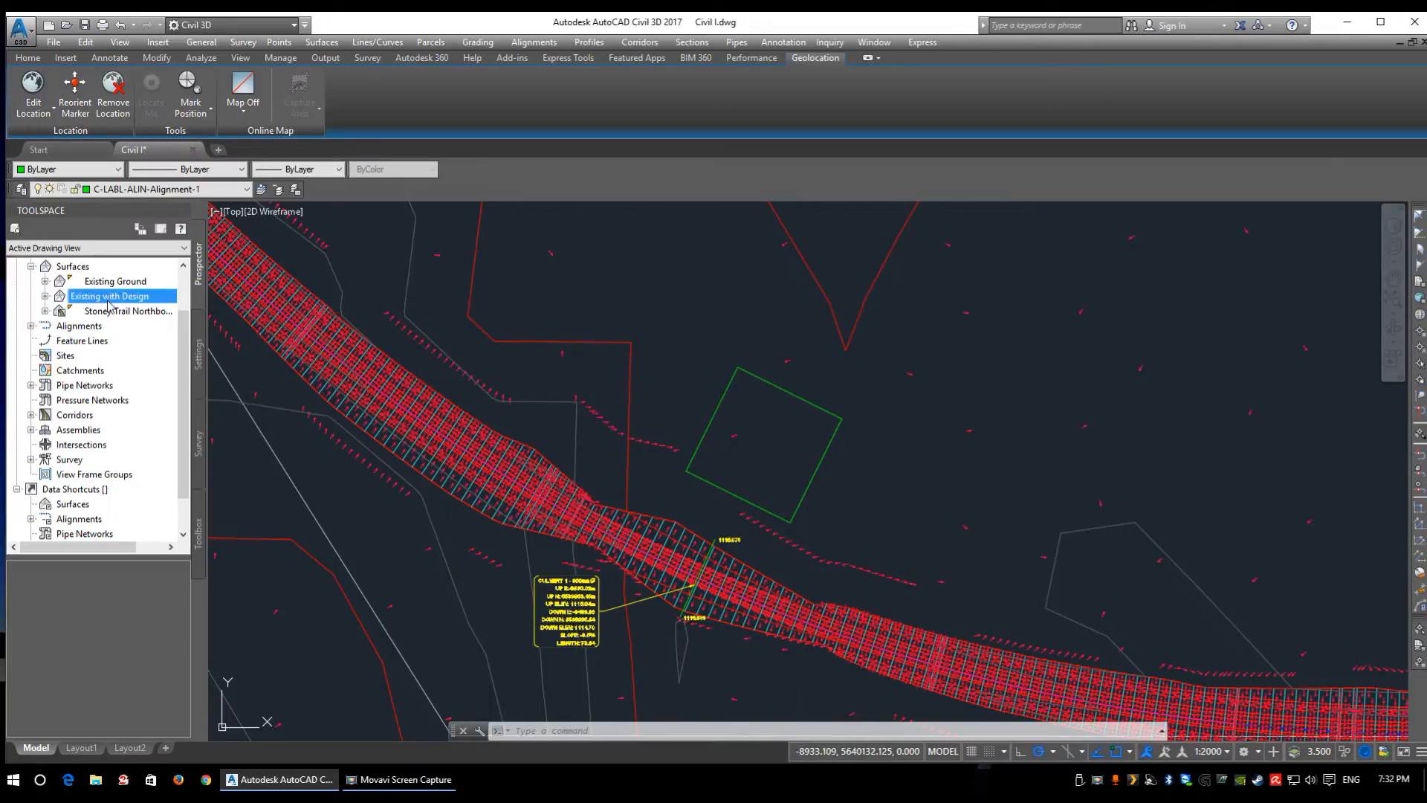
right_click(69, 356)
left_click(119, 374)
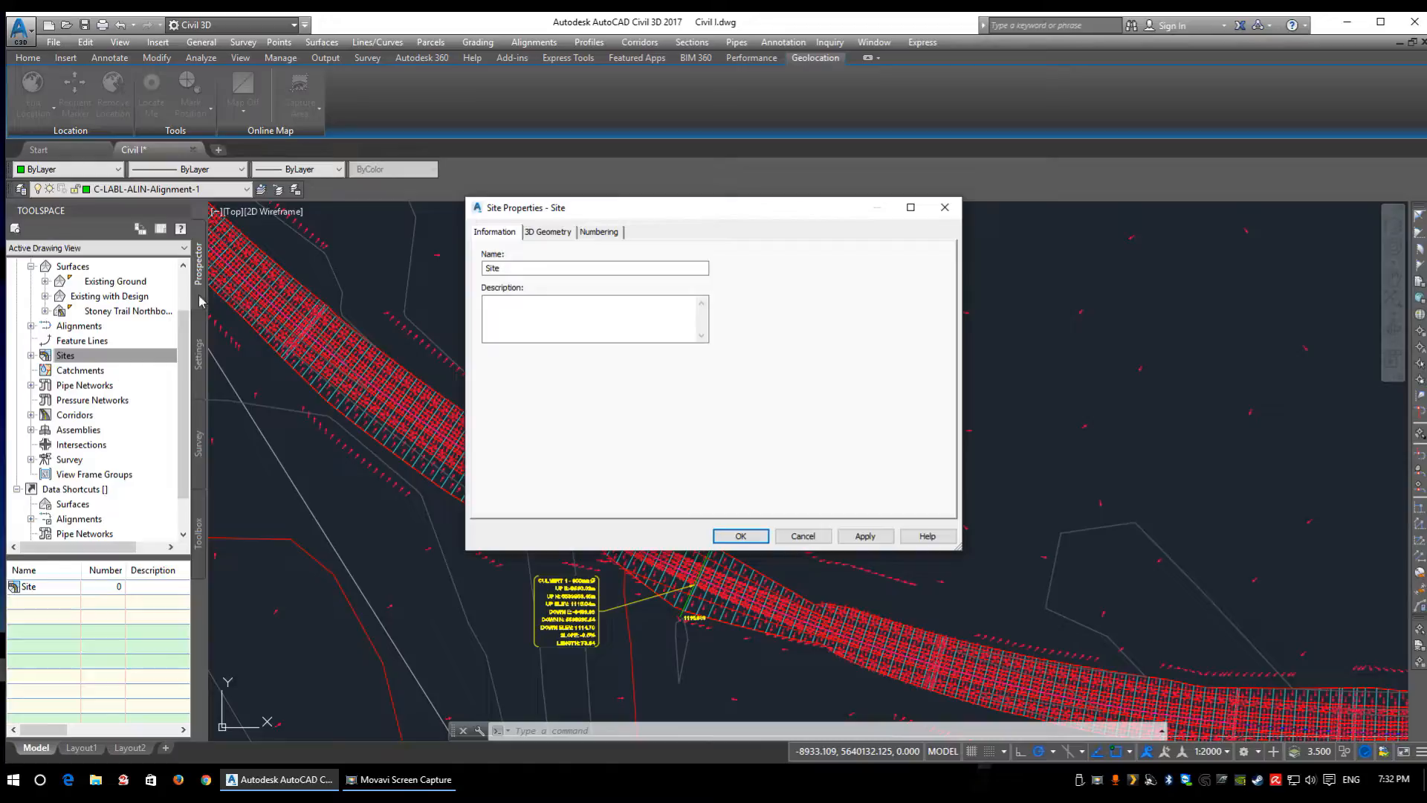
double_click(484, 269)
type("Pond Bottom")
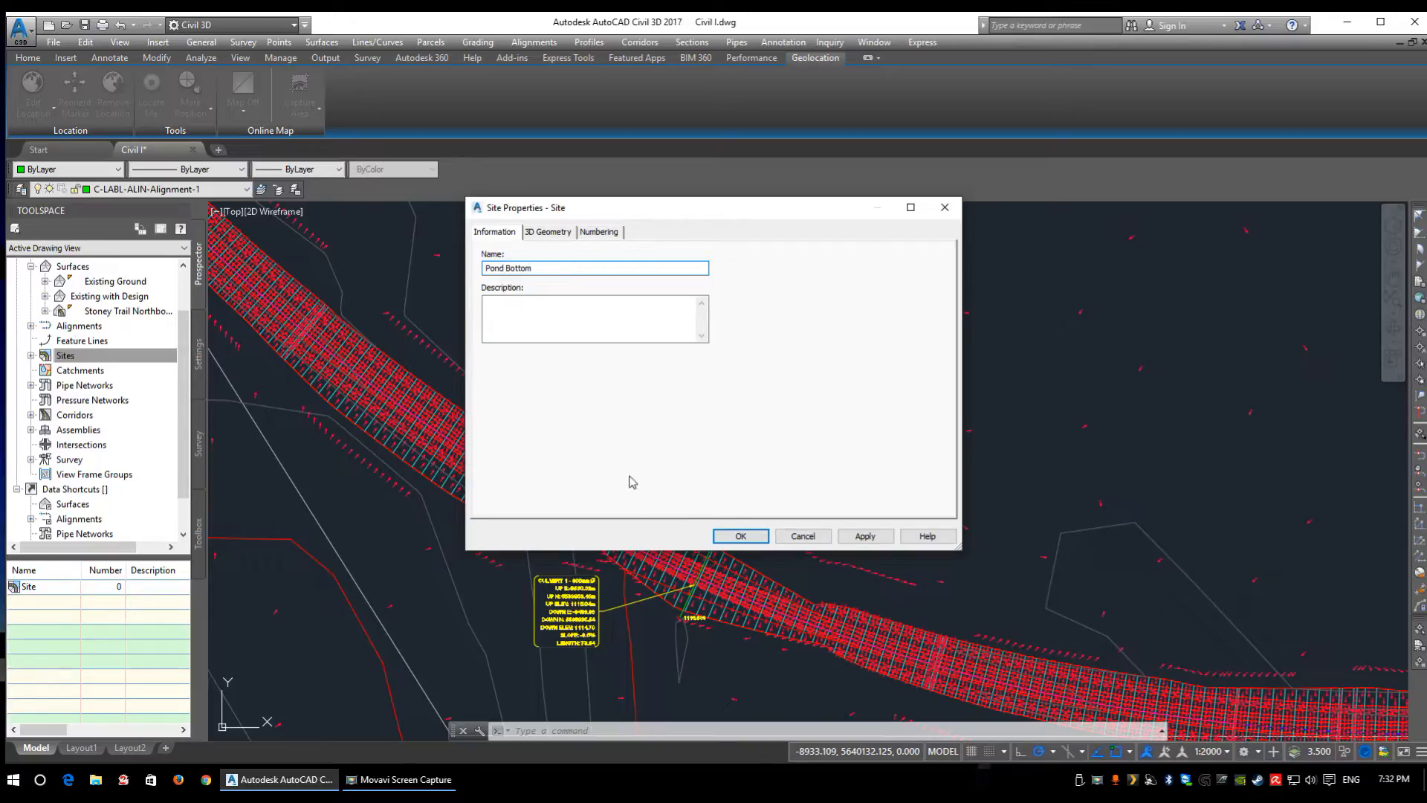
left_click(741, 536)
left_click(31, 356)
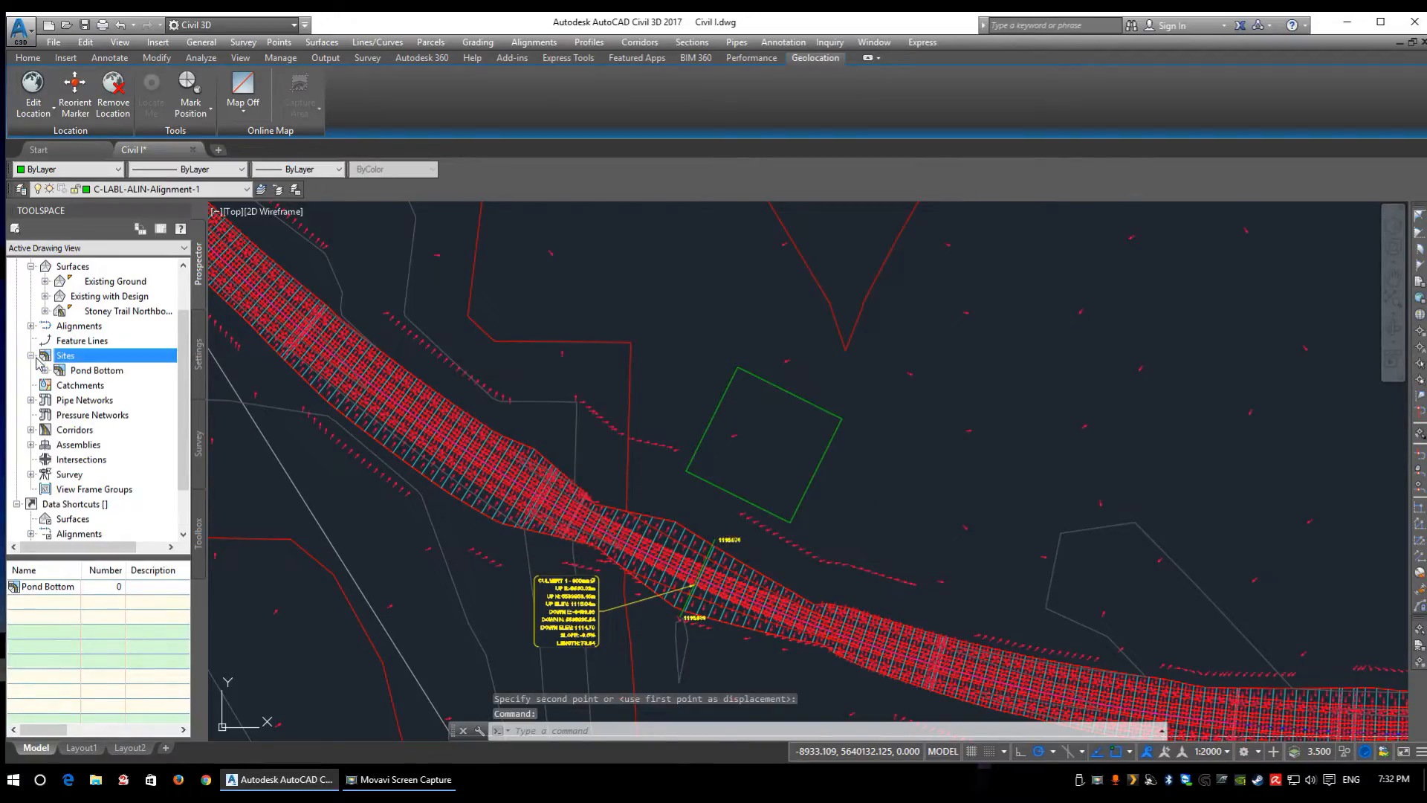
- Create a new site named Pond Berm in the Sites collection
right_click(65, 357)
left_click(109, 366)
double_click(548, 269)
type("Pond Berm")
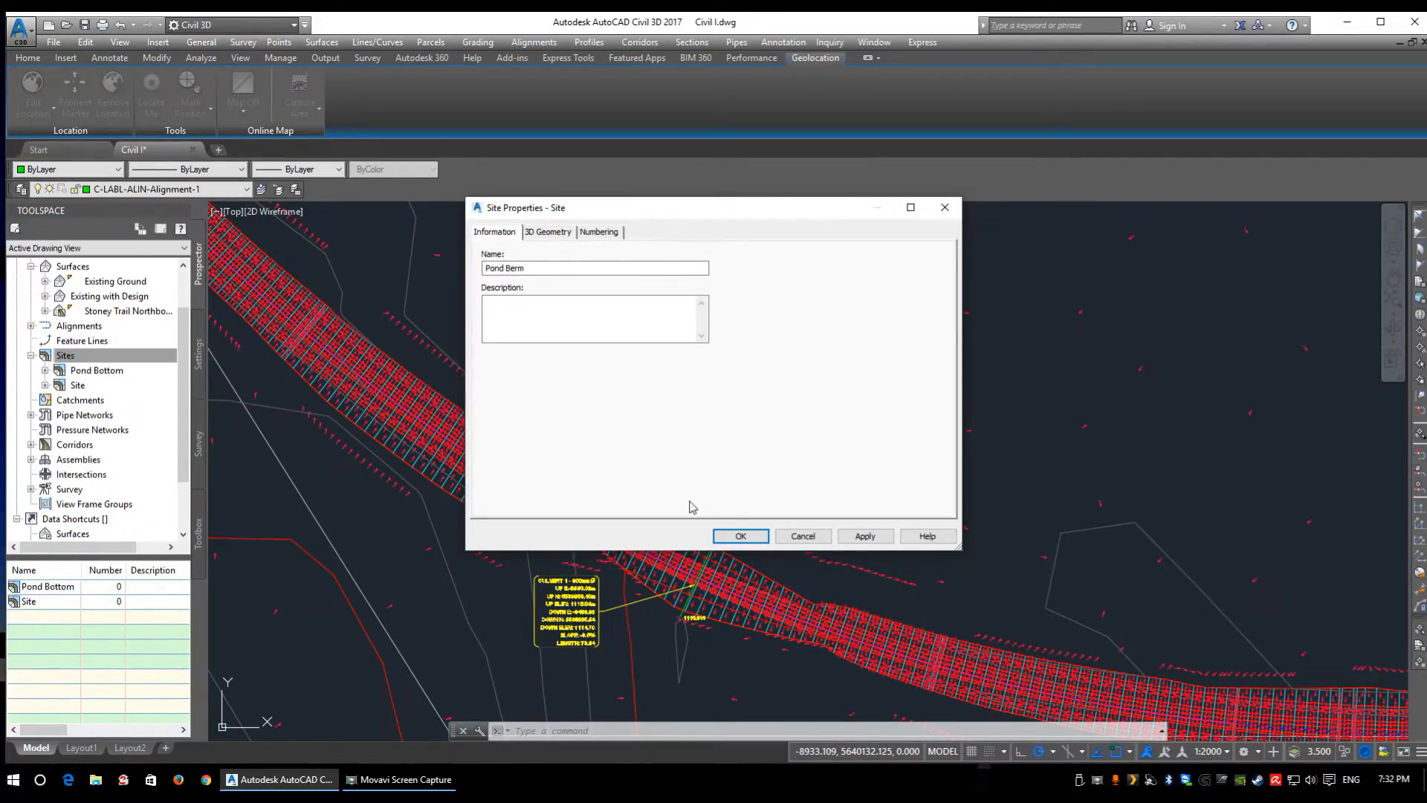
left_click(740, 536)
- Create another site named Pond Sump and widen the Toolspace slightly
right_click(92, 357)
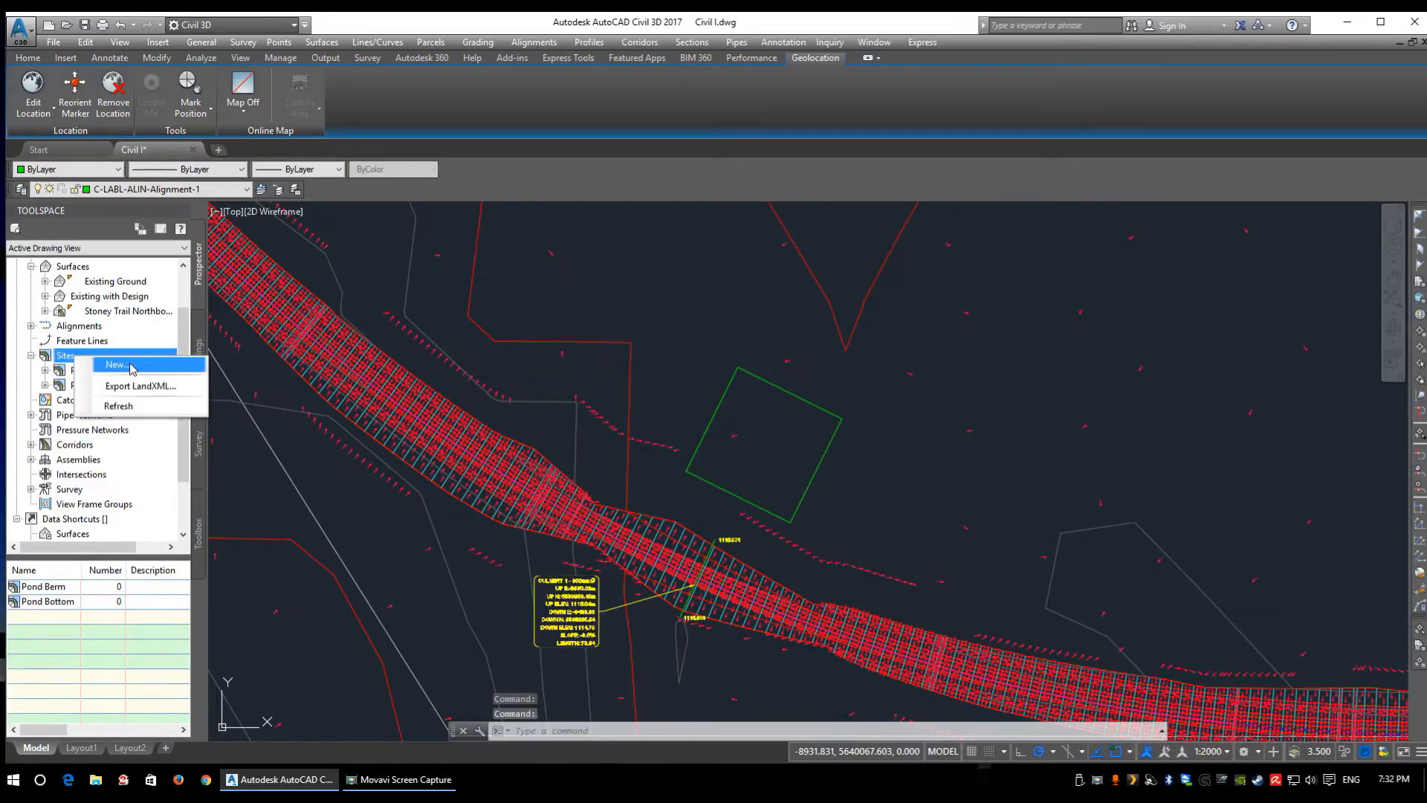
left_click(133, 367)
type("Pond Sump")
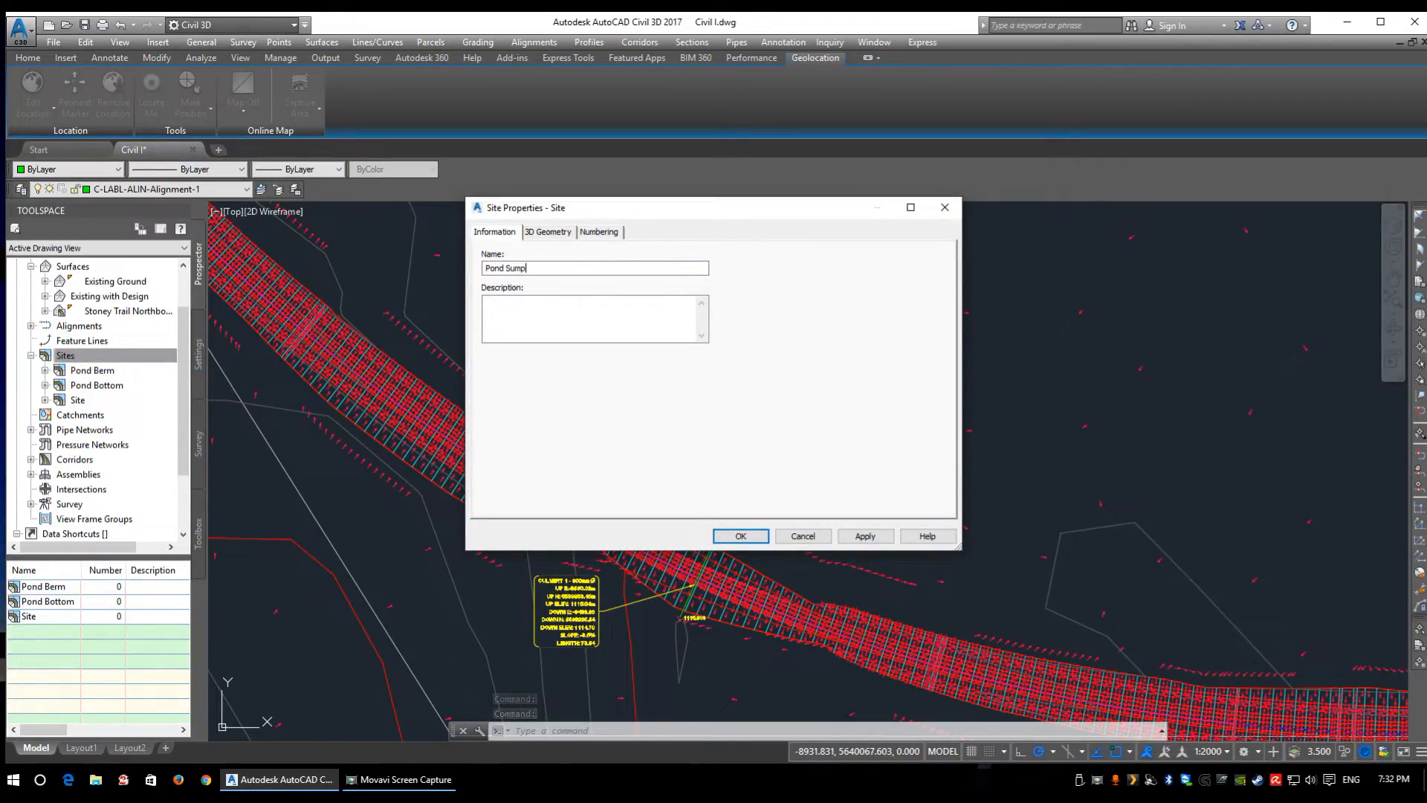
left_click(740, 536)
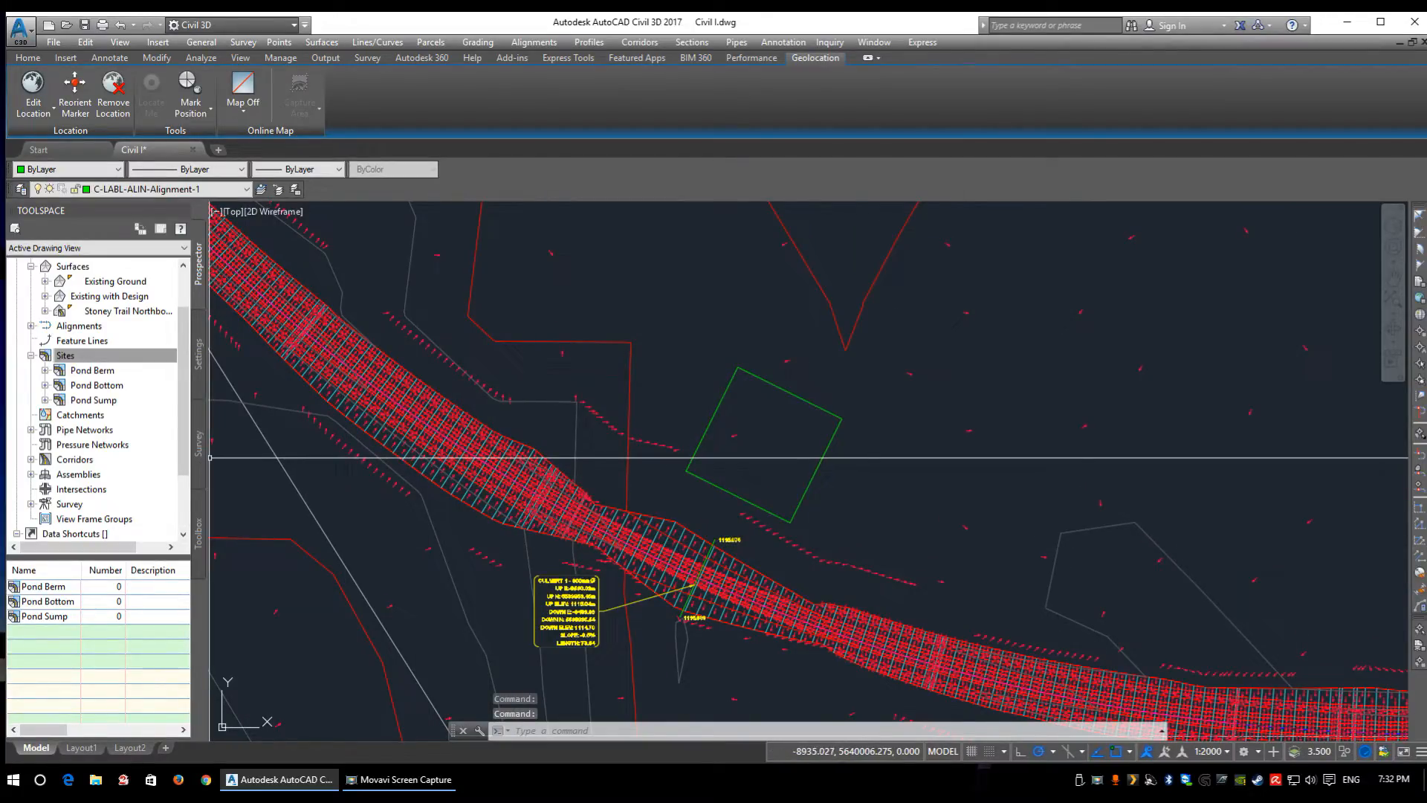
left_click_drag(209, 460, 252, 460)
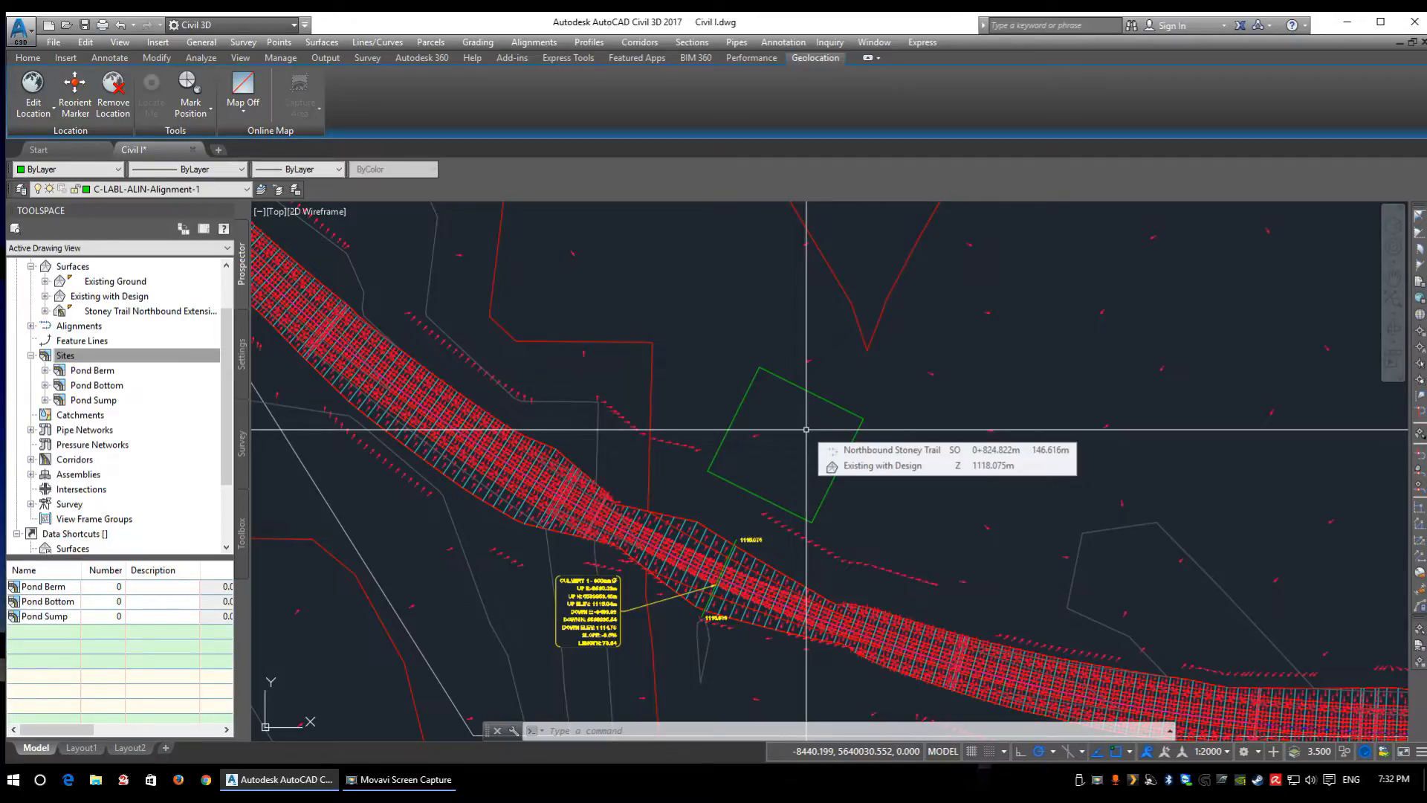
- Start creating a feature line from the square outline and assign it to the Pond Bottom site
scroll(845, 408, "up", 1)
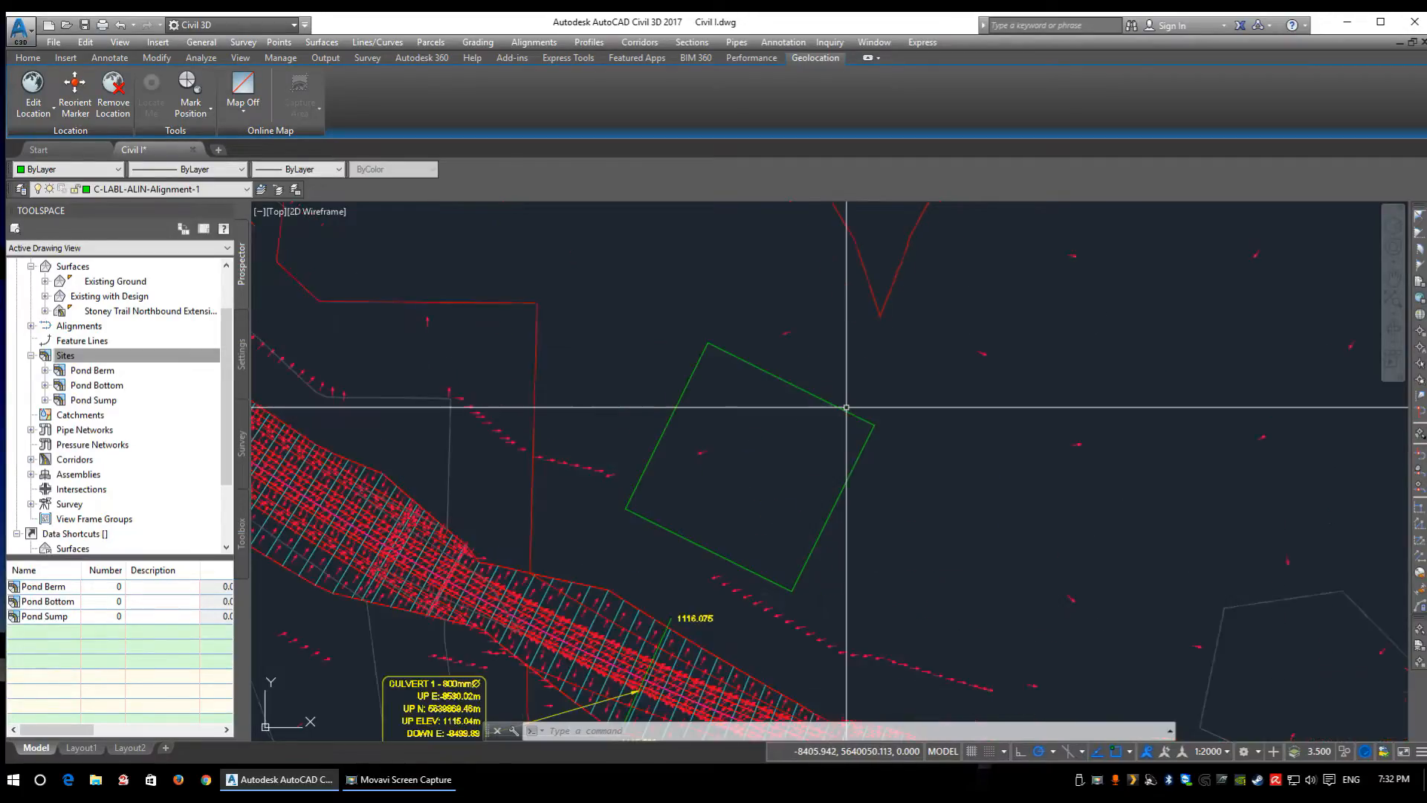
scroll(838, 414, "up", 1)
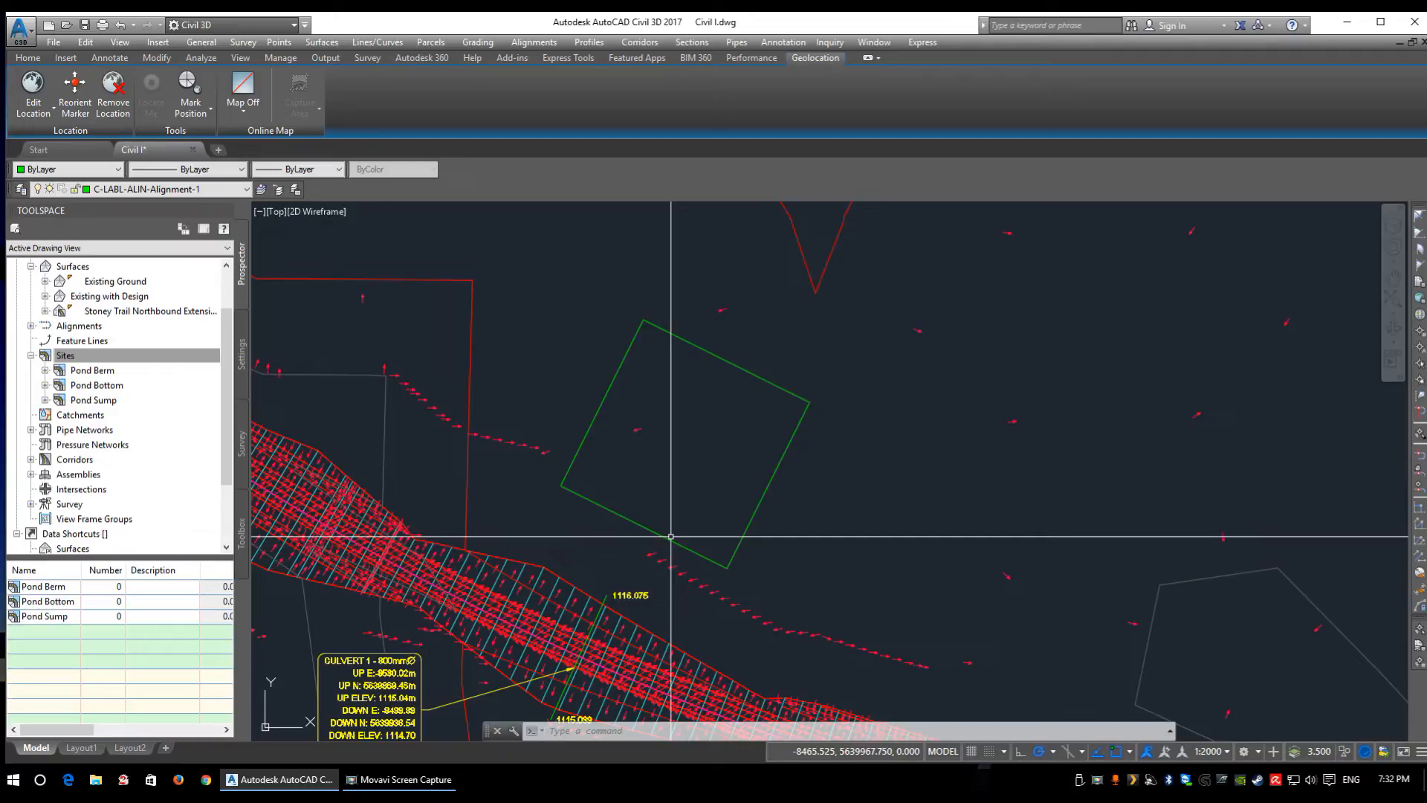
left_click(729, 536)
left_click(598, 246)
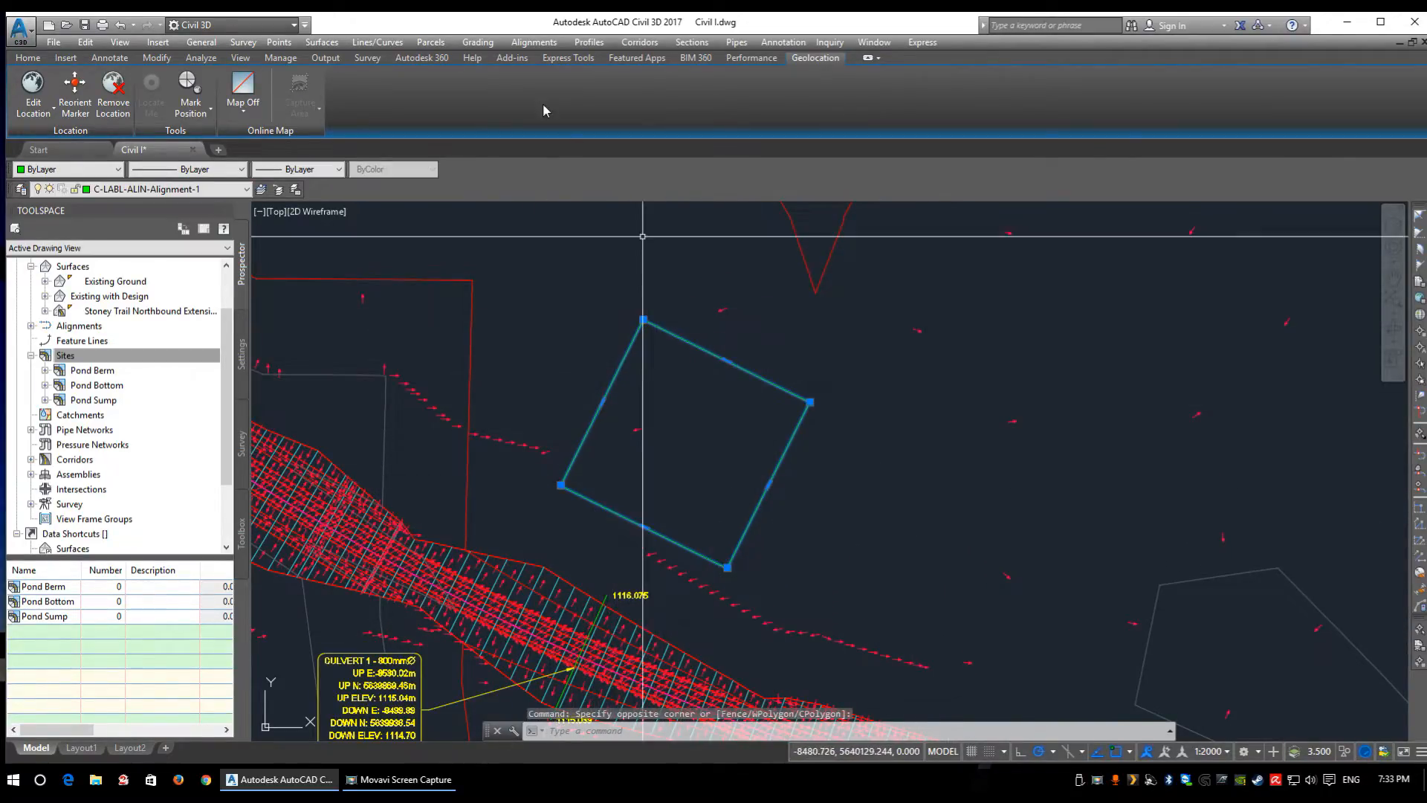
left_click(477, 42)
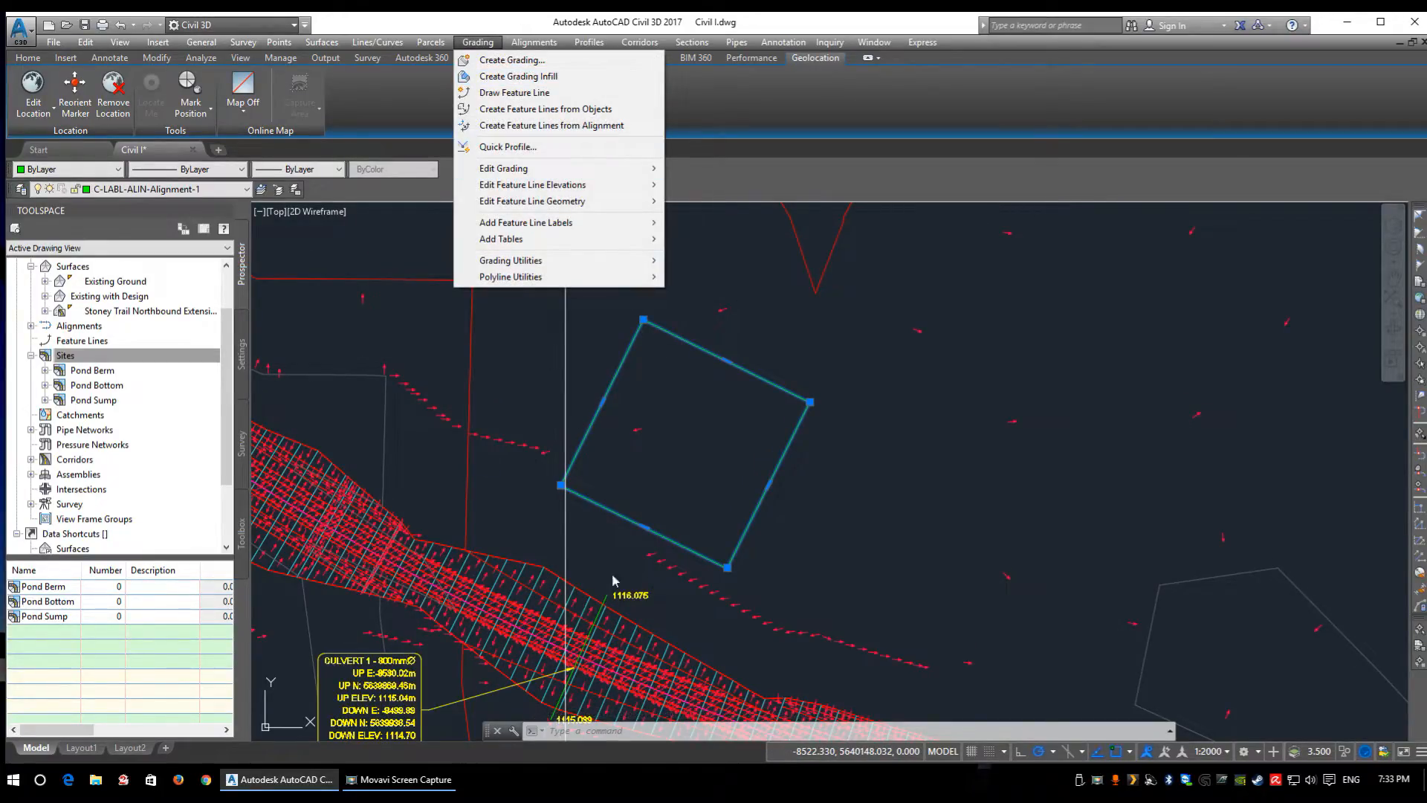
mouse_move(548, 33)
mouse_move(468, 41)
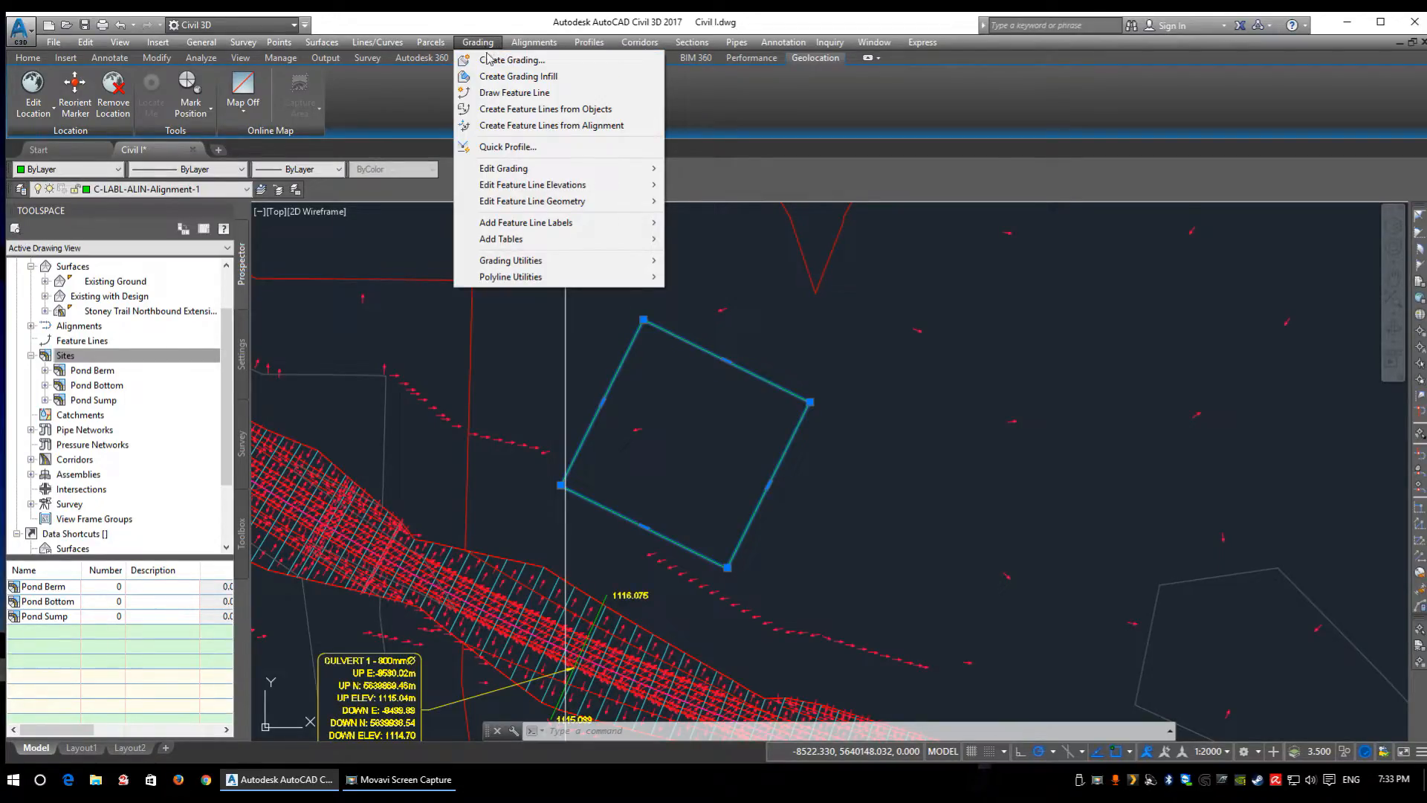
left_click(507, 110)
left_click(678, 233)
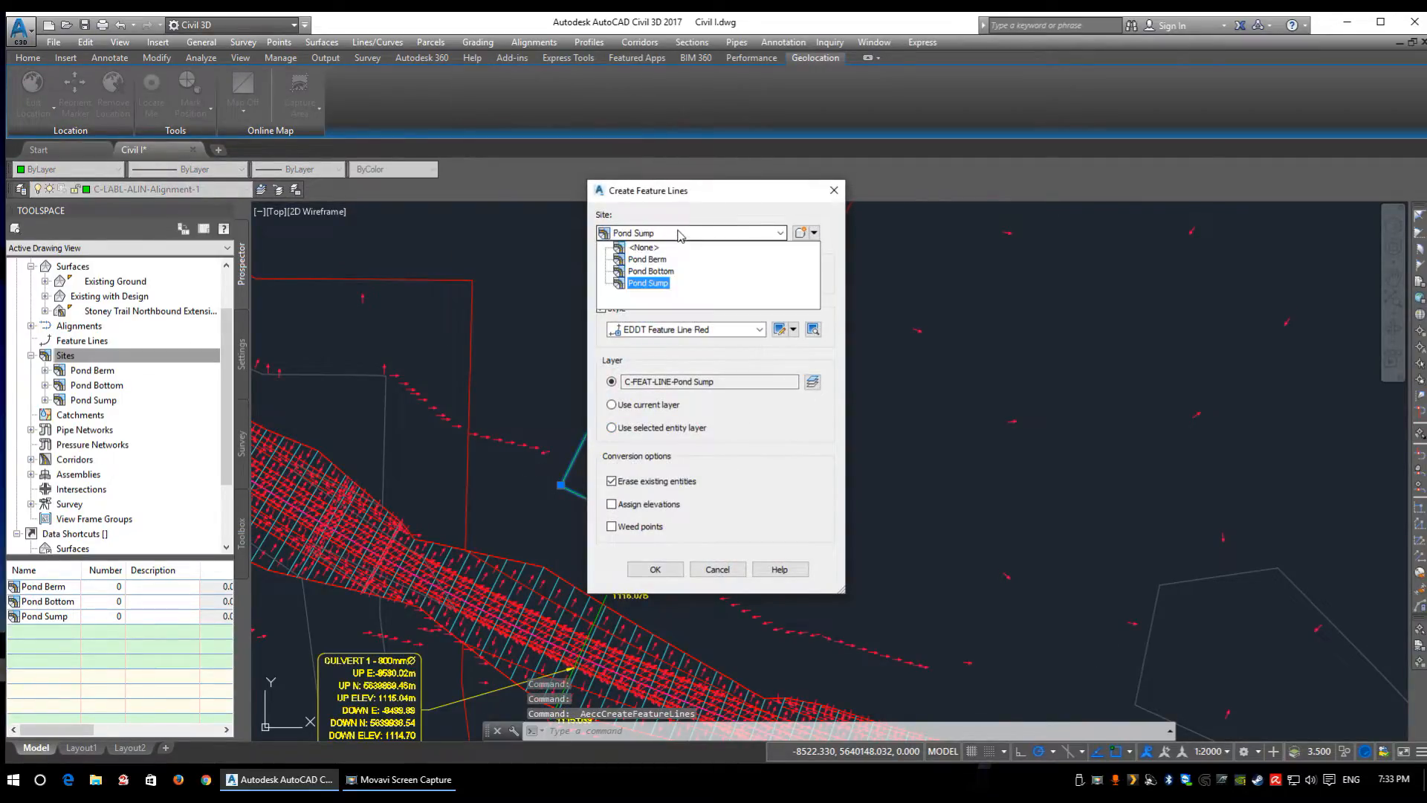
left_click(643, 259)
left_click(655, 233)
left_click(649, 271)
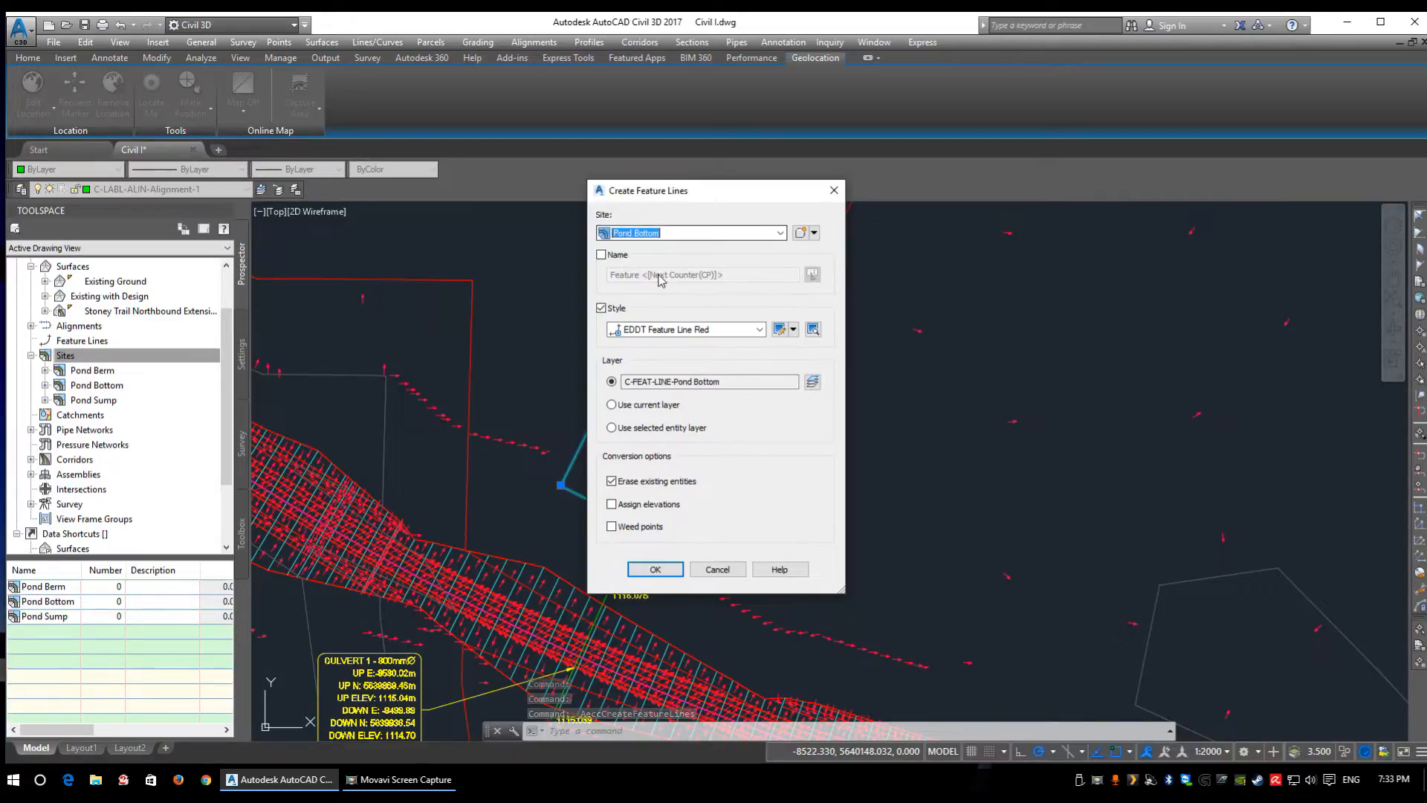
- Keep the EDDT Feature Line Red style and C-FEAT-LINE-Pond Bottom layer, enable Assign elevations, and accept the feature line settings
left_click(665, 328)
left_click(666, 333)
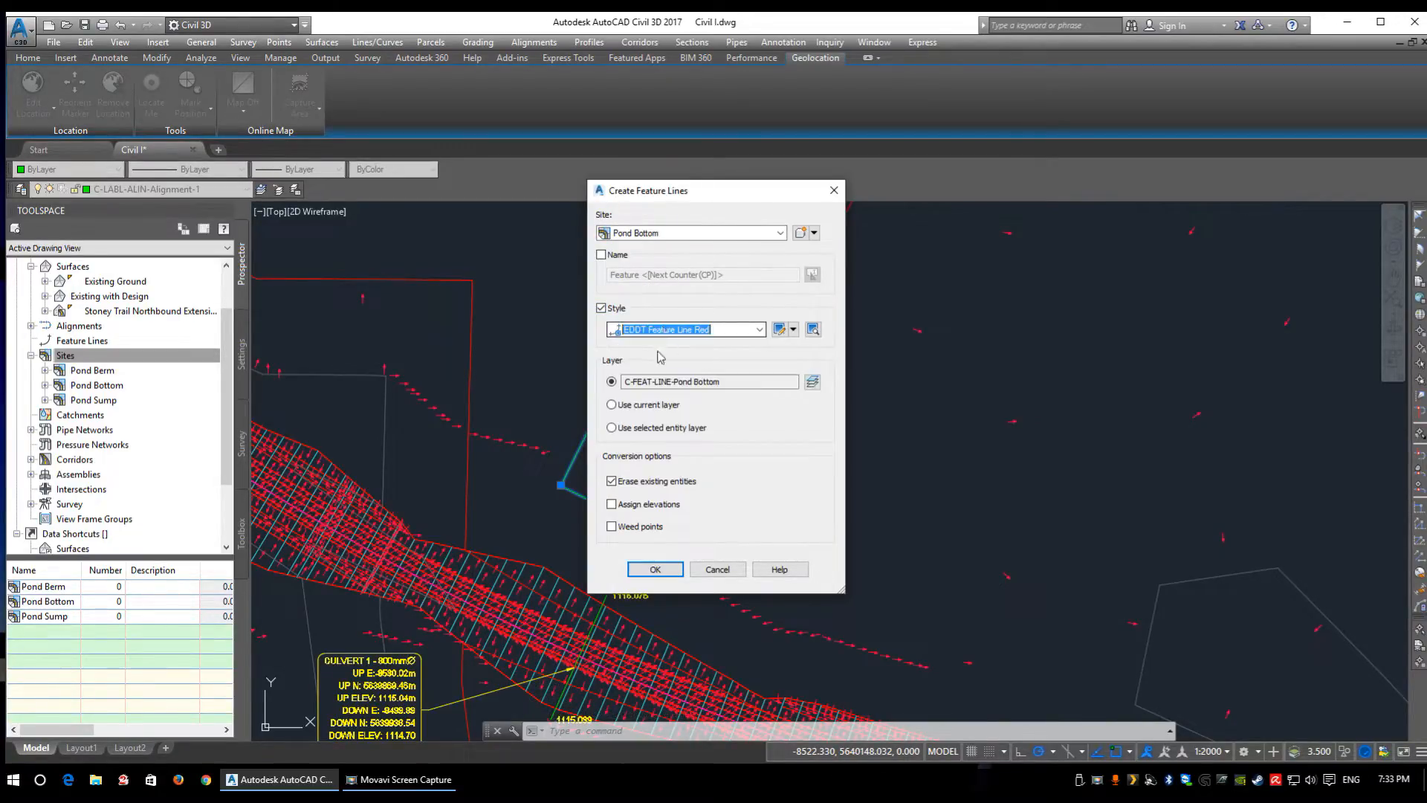
left_click(628, 382)
right_click(629, 382)
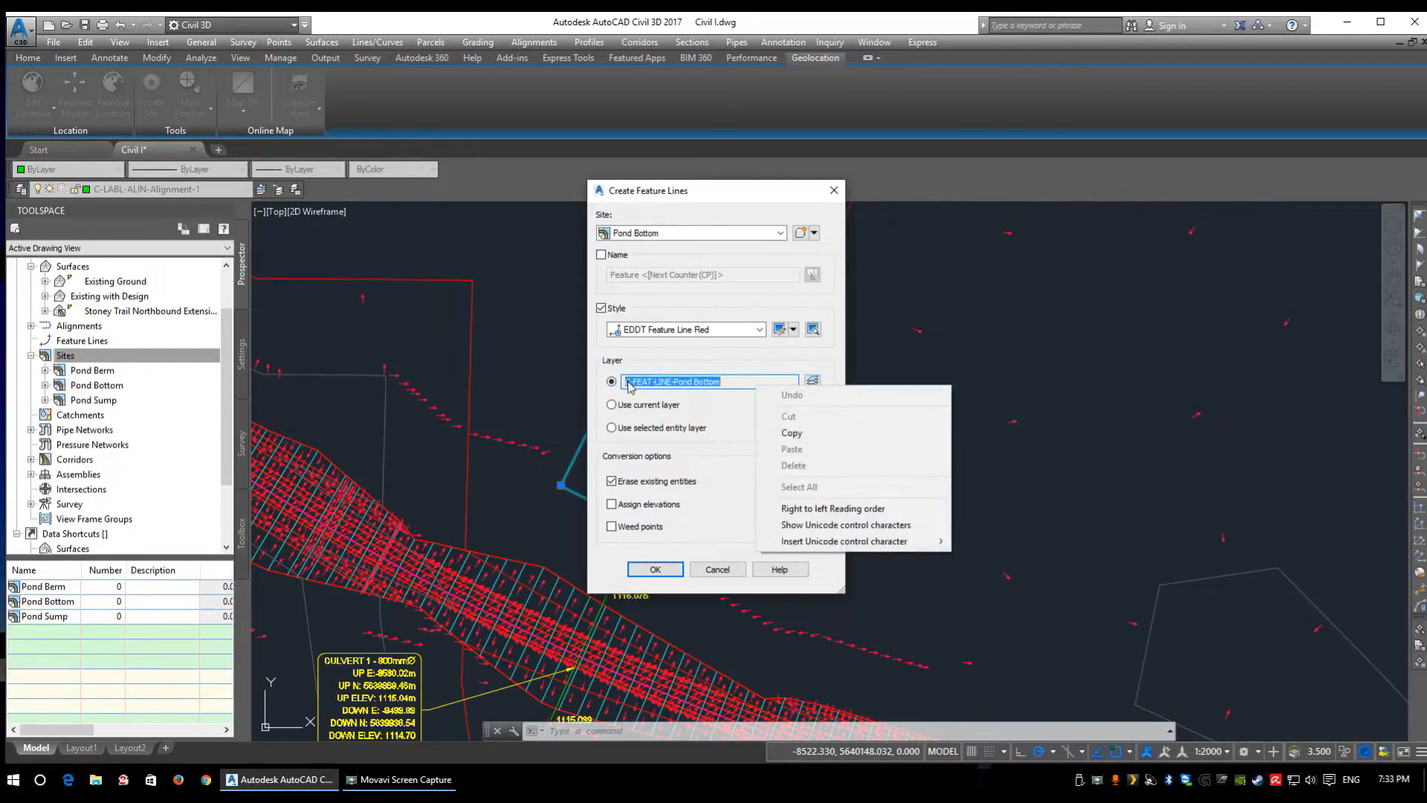
left_click(655, 382)
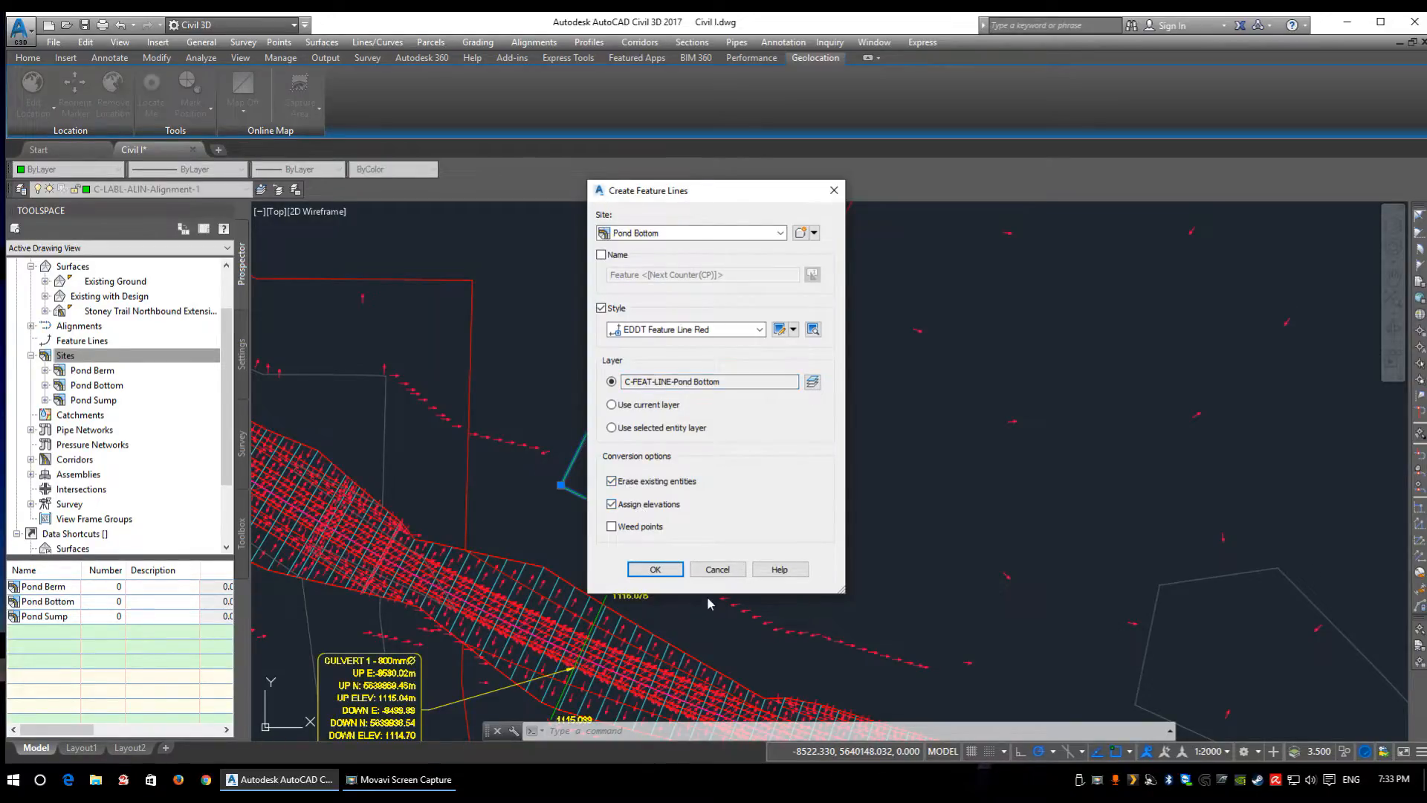
left_click(658, 573)
left_click(655, 569)
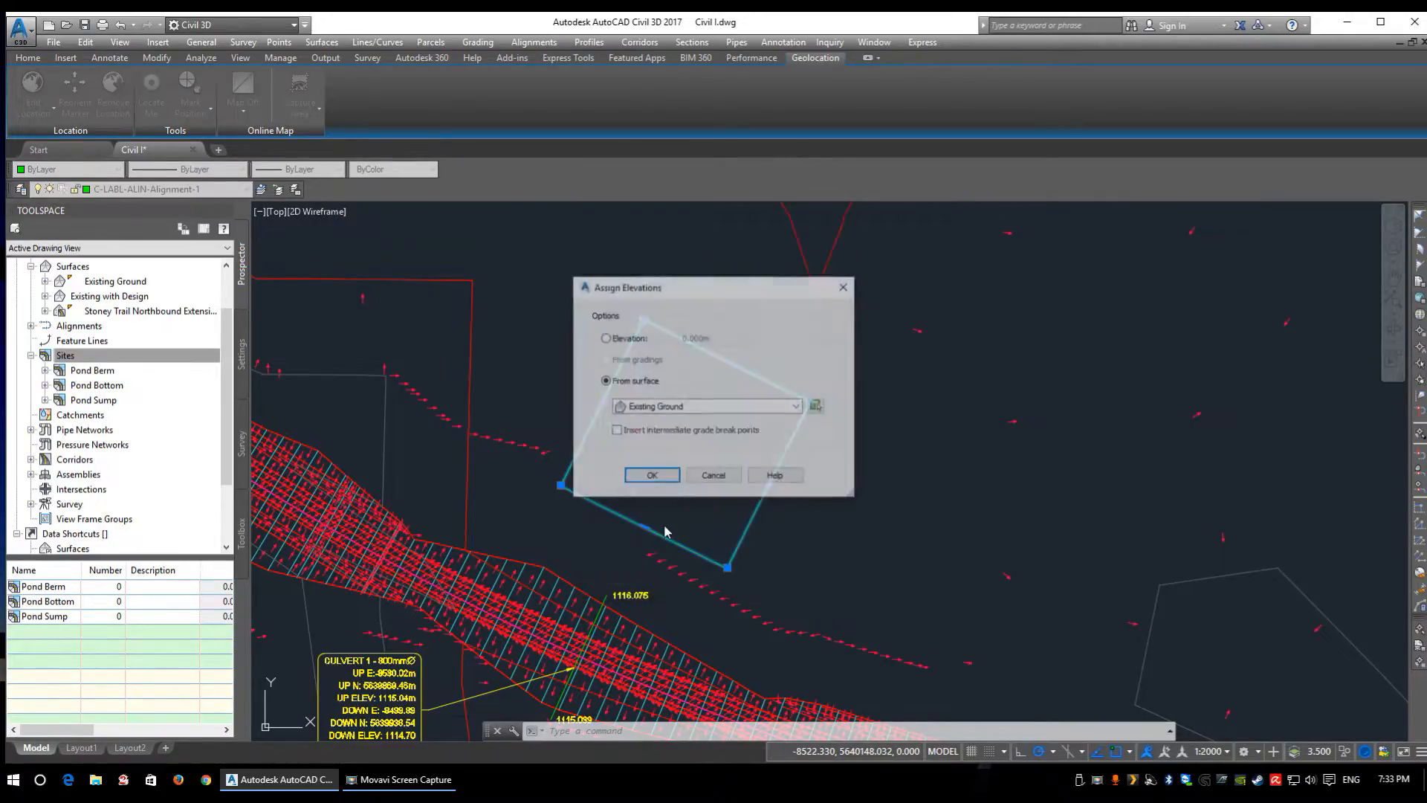
- Assign the feature line's elevations from the Existing Ground surface, without intermediate grade break points
left_click_drag(699, 281, 684, 245)
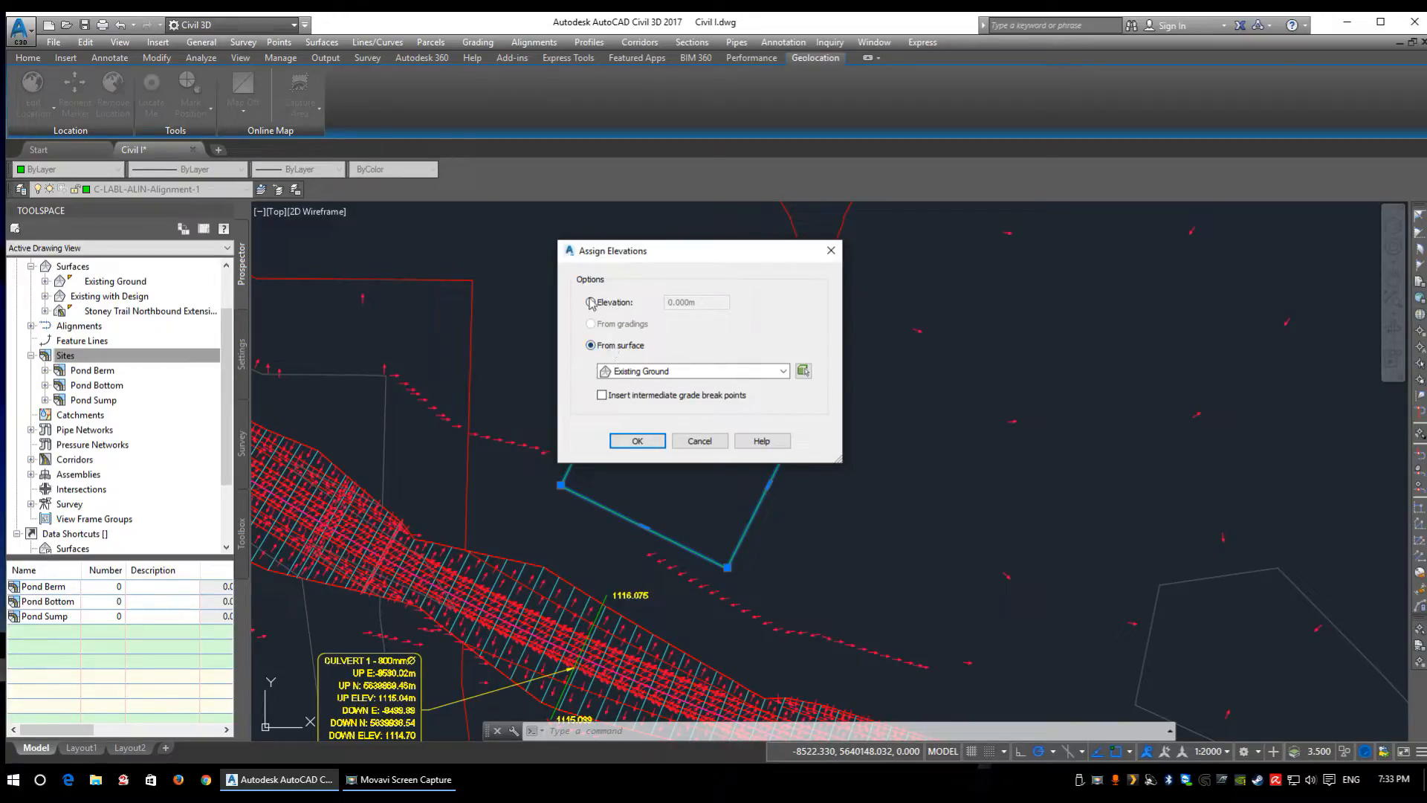
left_click(652, 371)
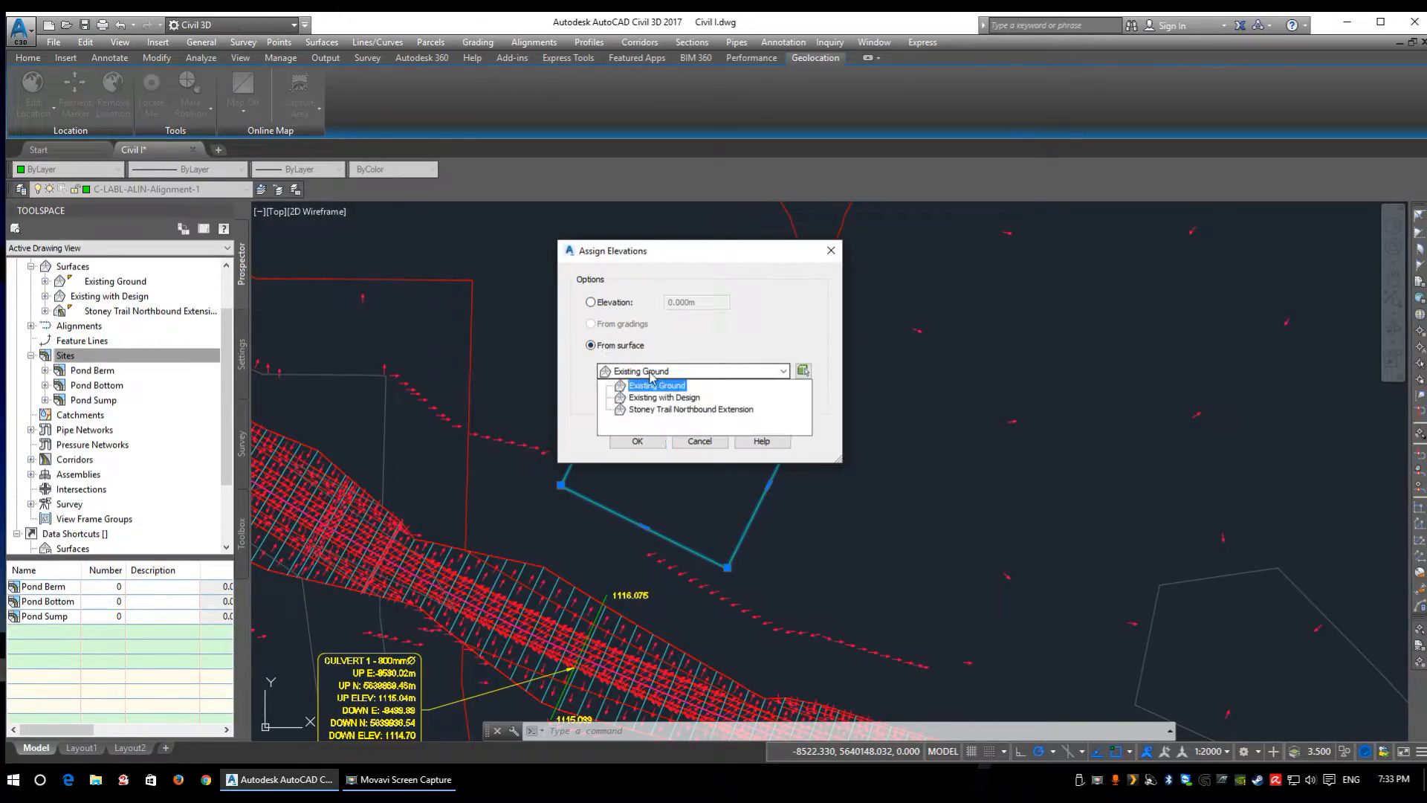
left_click(646, 388)
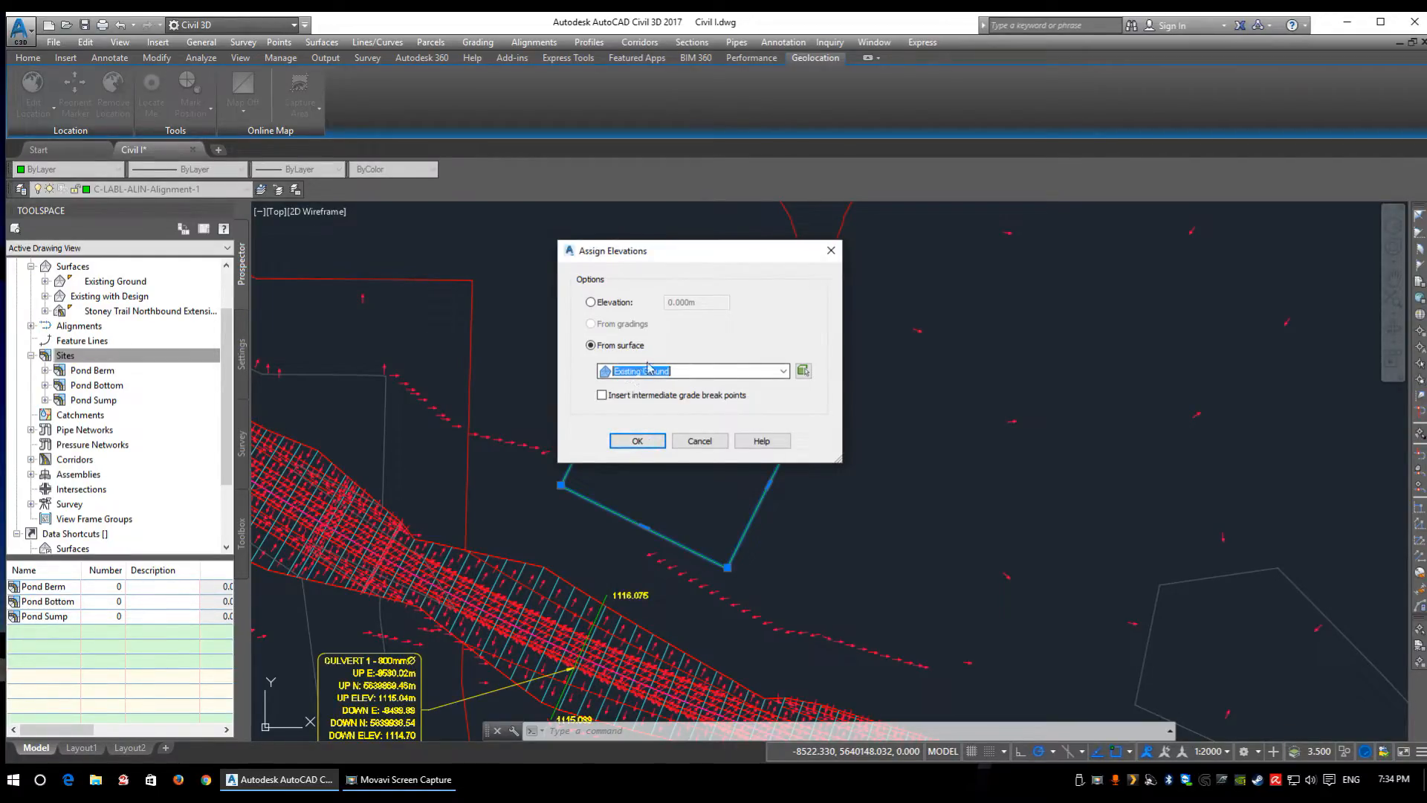
left_click(631, 440)
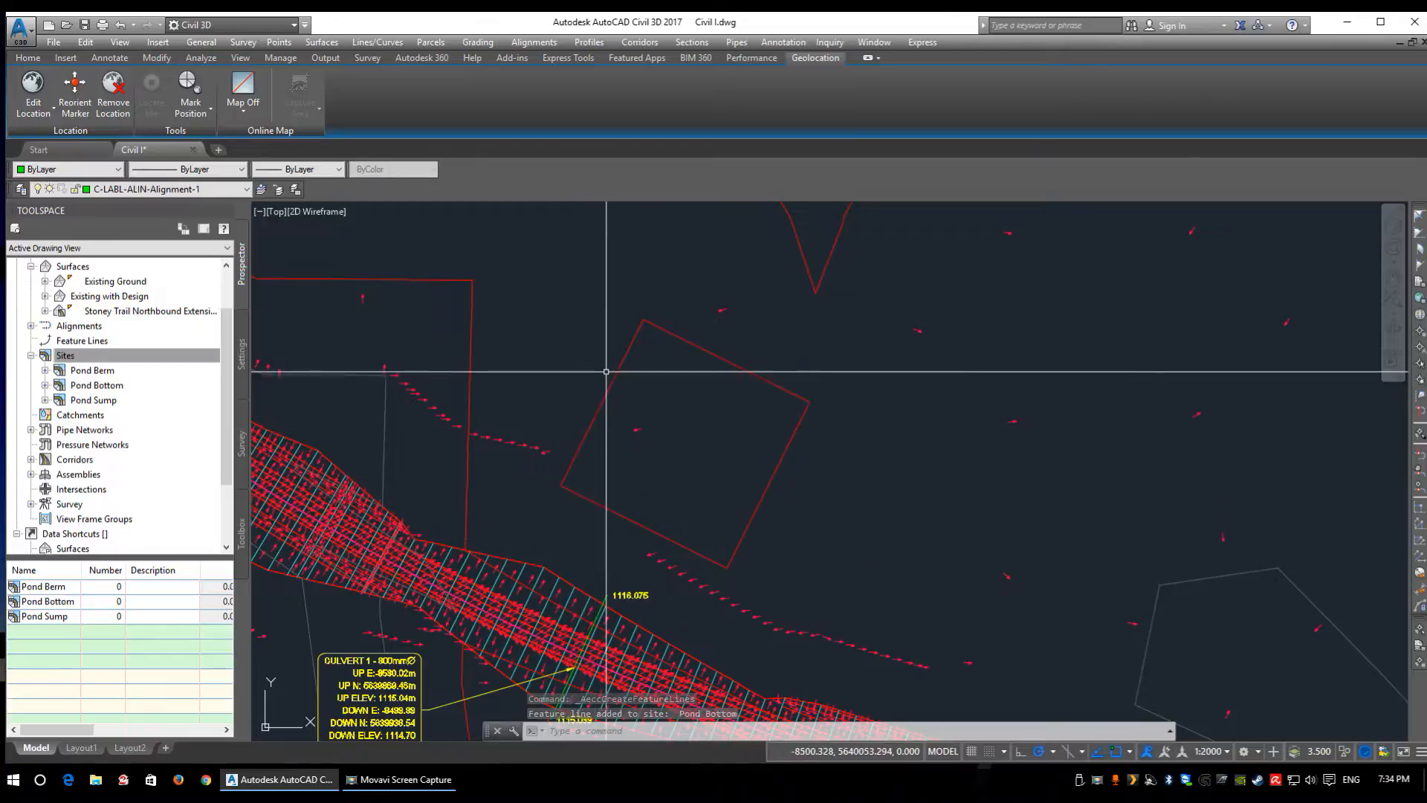
- Open the Elevation Editor for the square feature line and place it clear of the square, above it
left_click(782, 451)
left_click(668, 479)
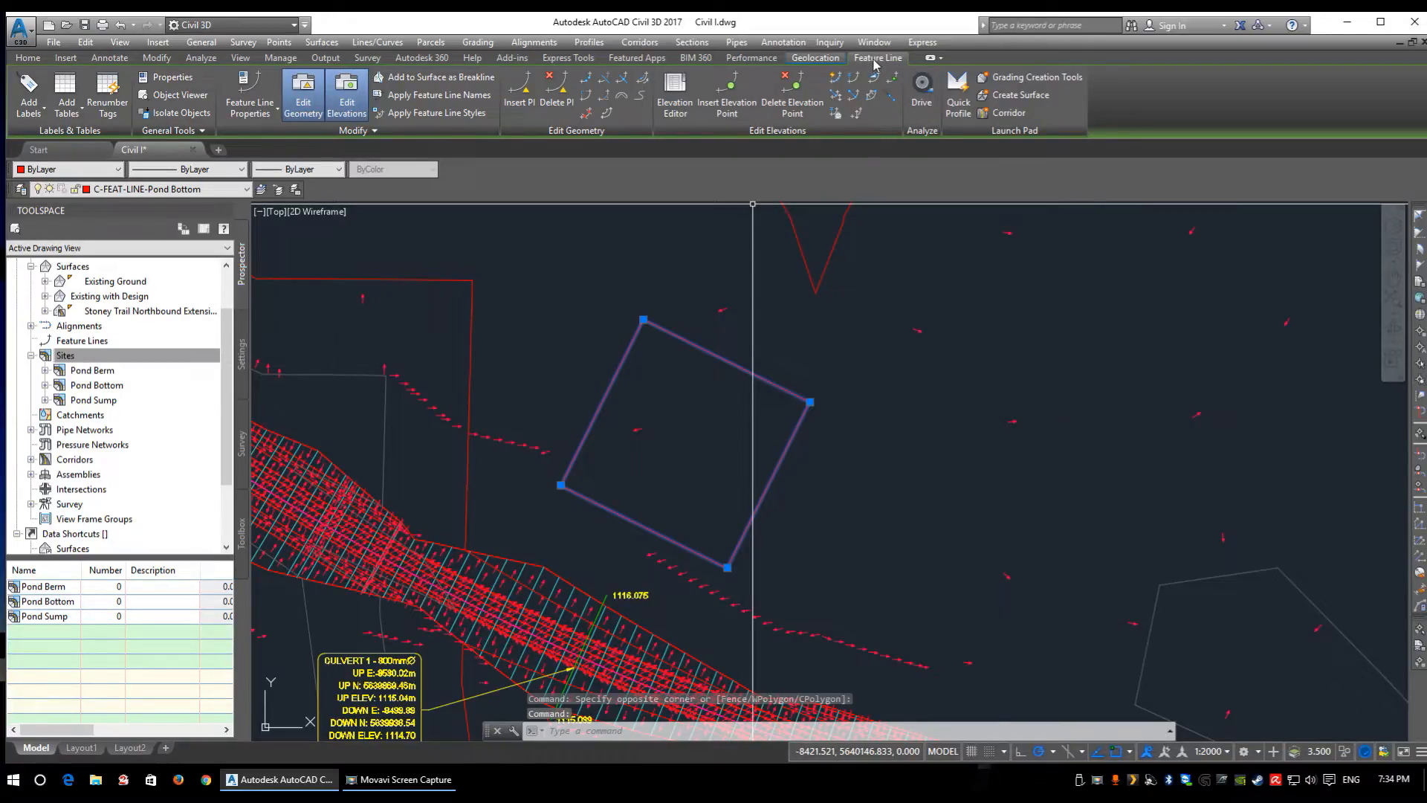
right_click(645, 373)
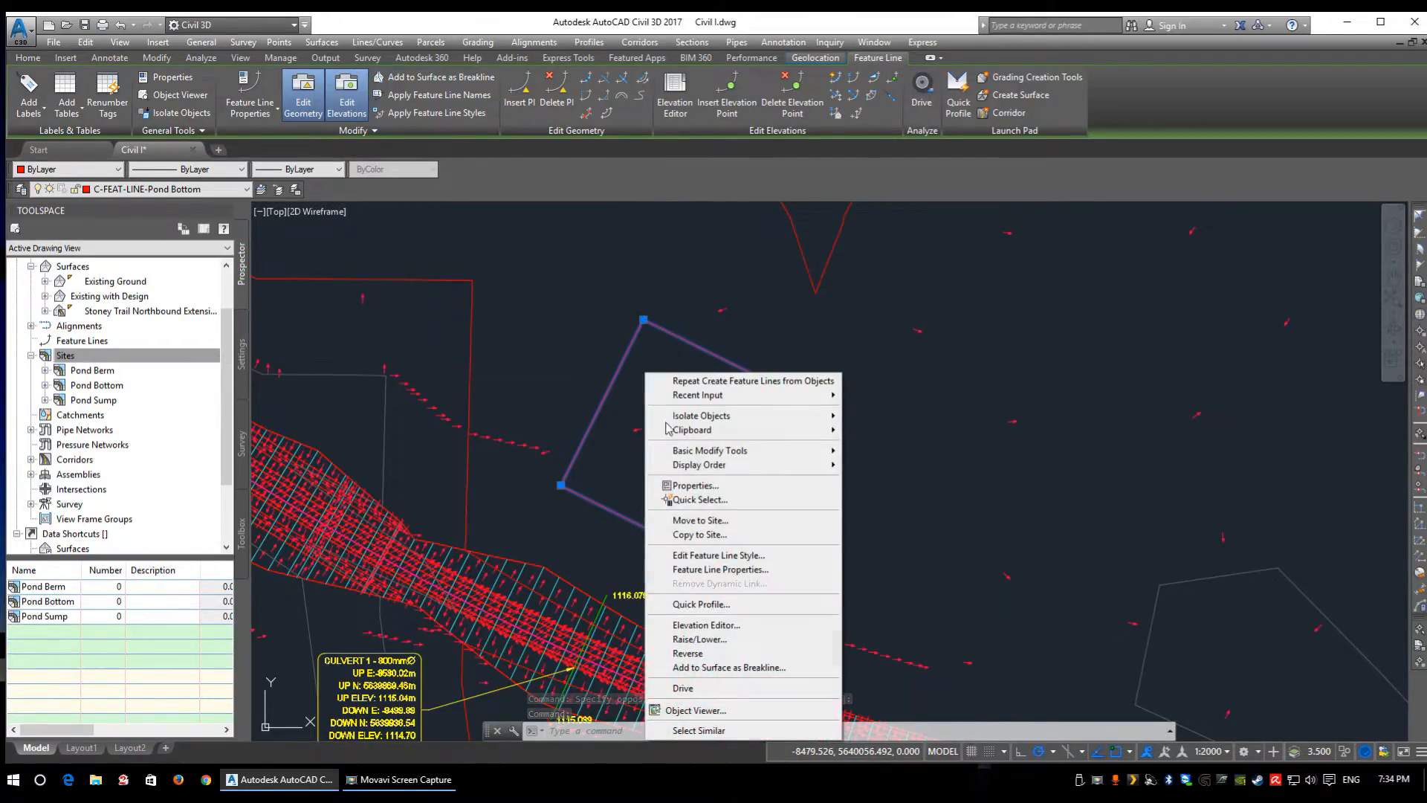
left_click(703, 625)
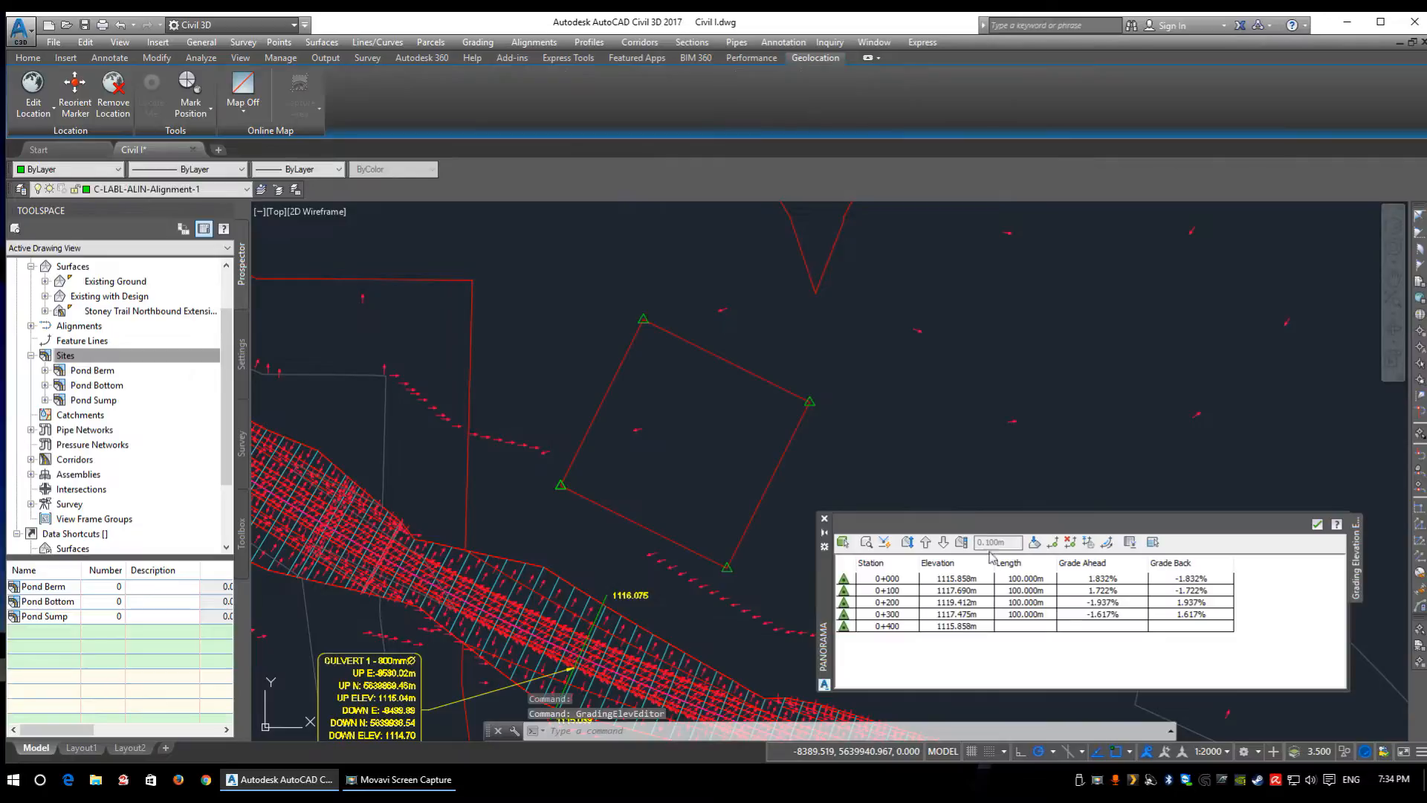
left_click_drag(824, 612, 458, 214)
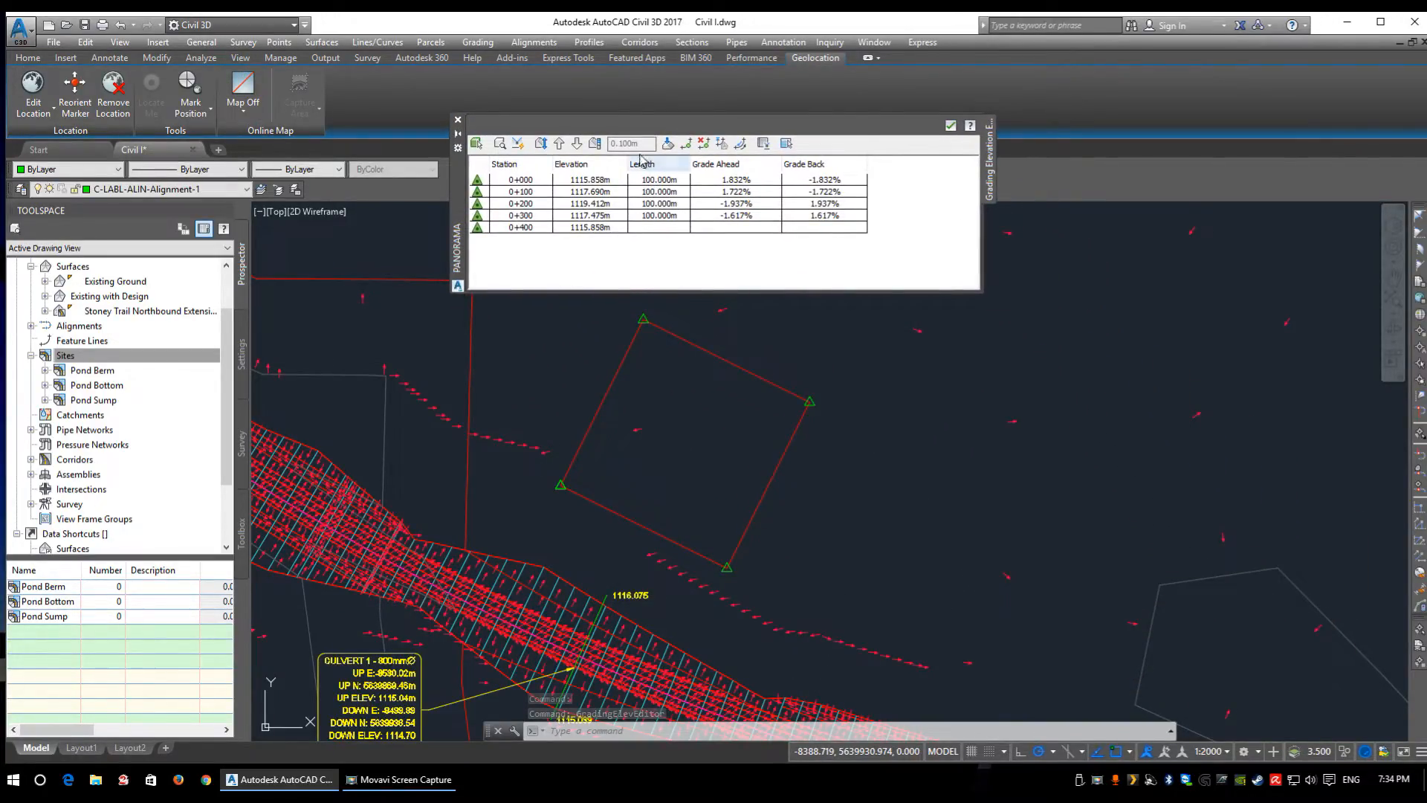
- Examine the elevation at each station of the feature line and match every entry to its corner of the square
left_click(575, 192)
left_click(577, 205)
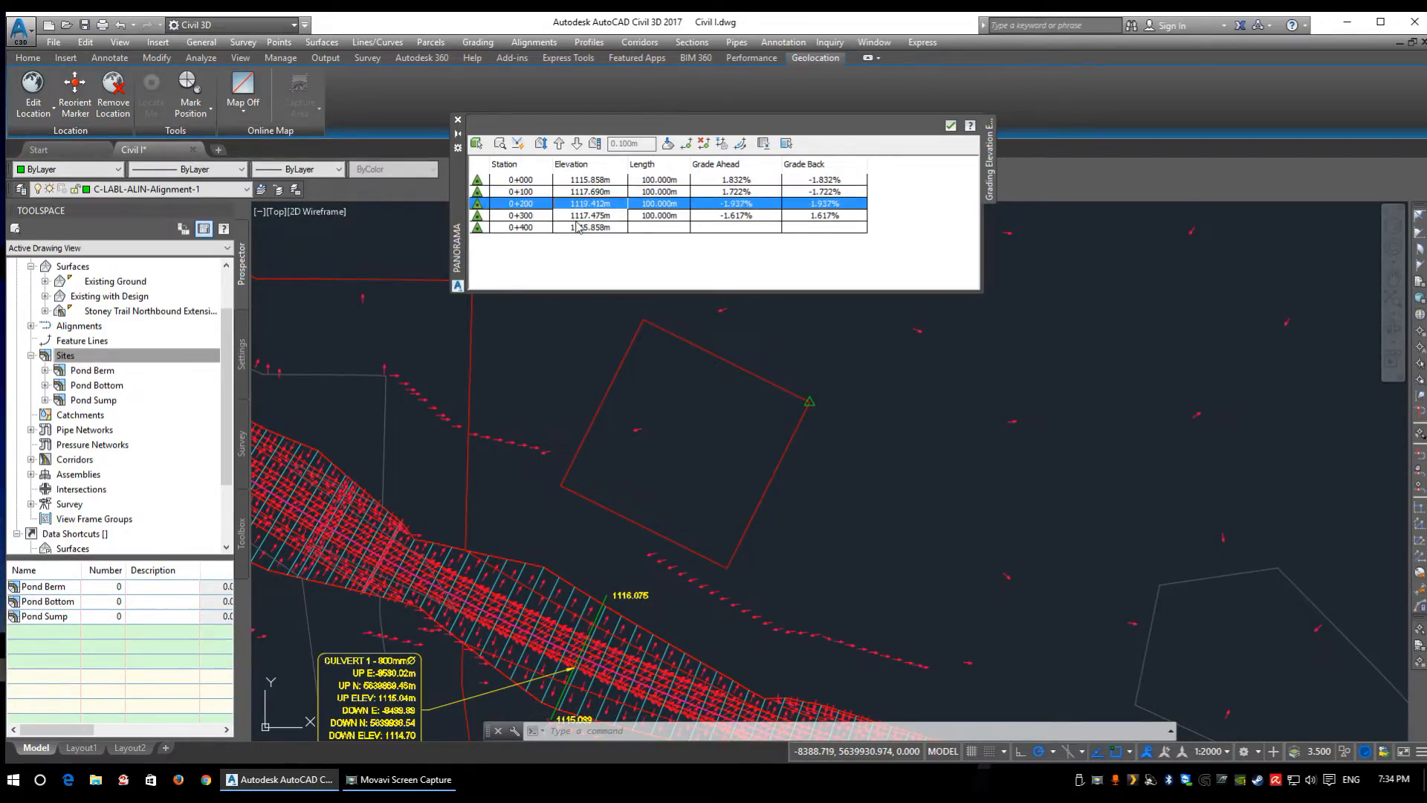
left_click(581, 215)
left_click(595, 192)
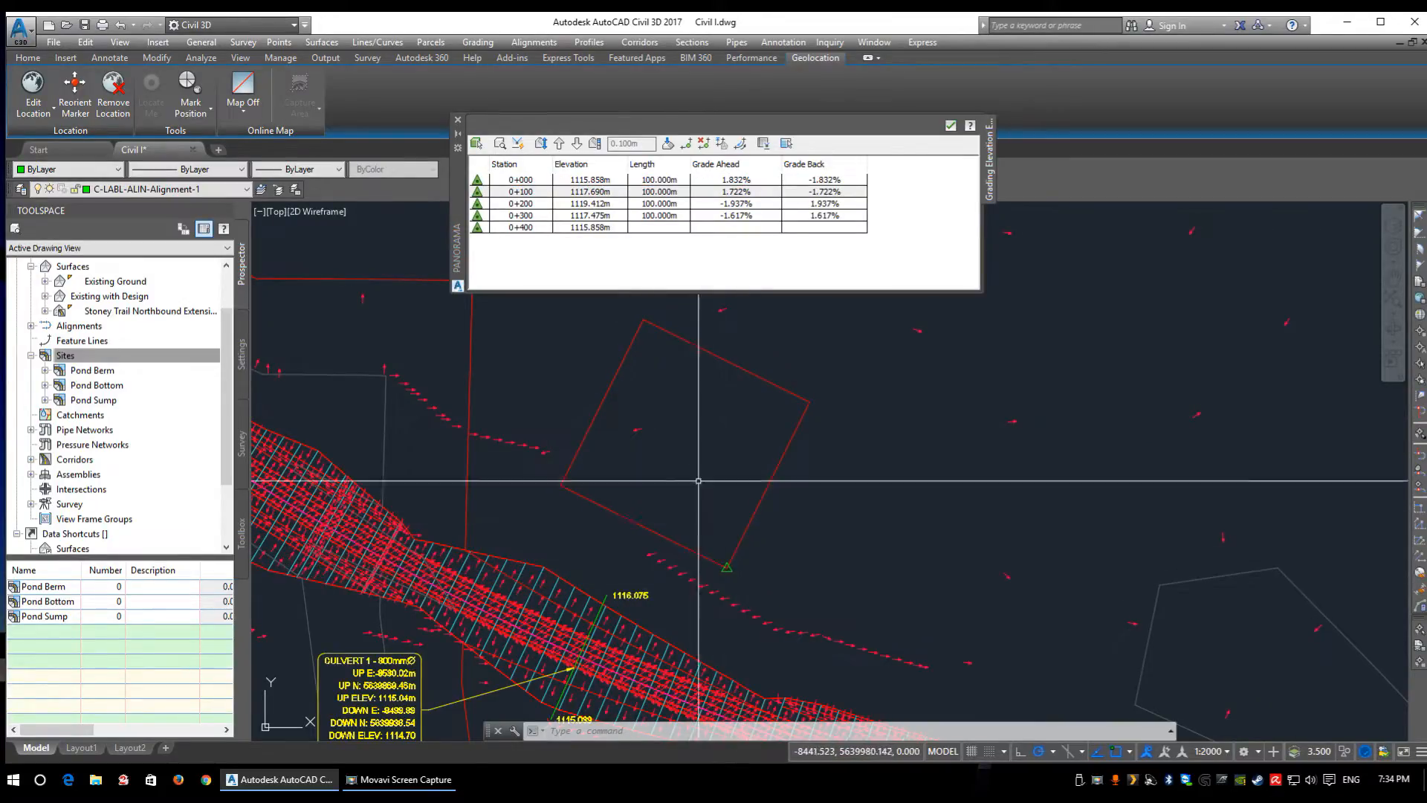
left_click(595, 204)
left_click(587, 216)
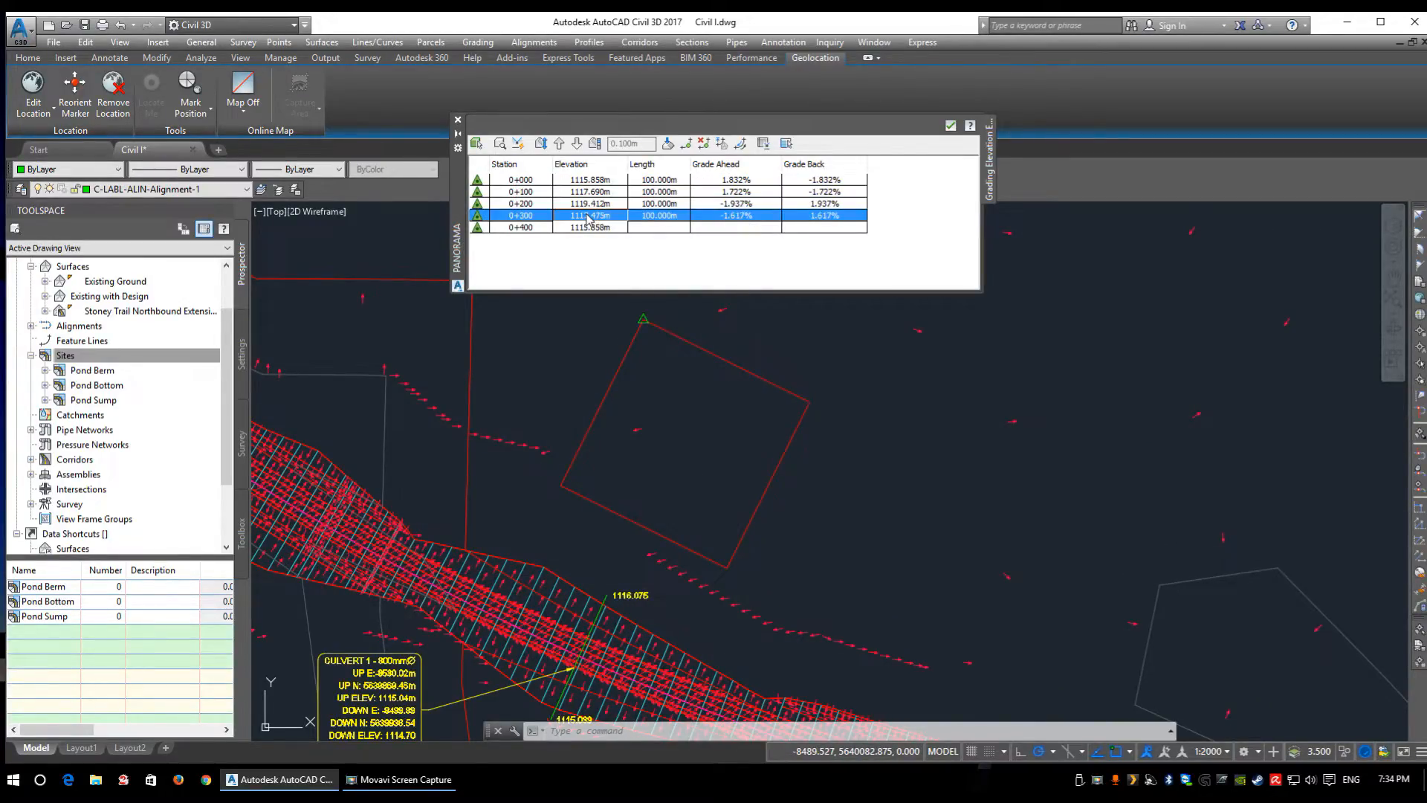
left_click(592, 203)
left_click(592, 192)
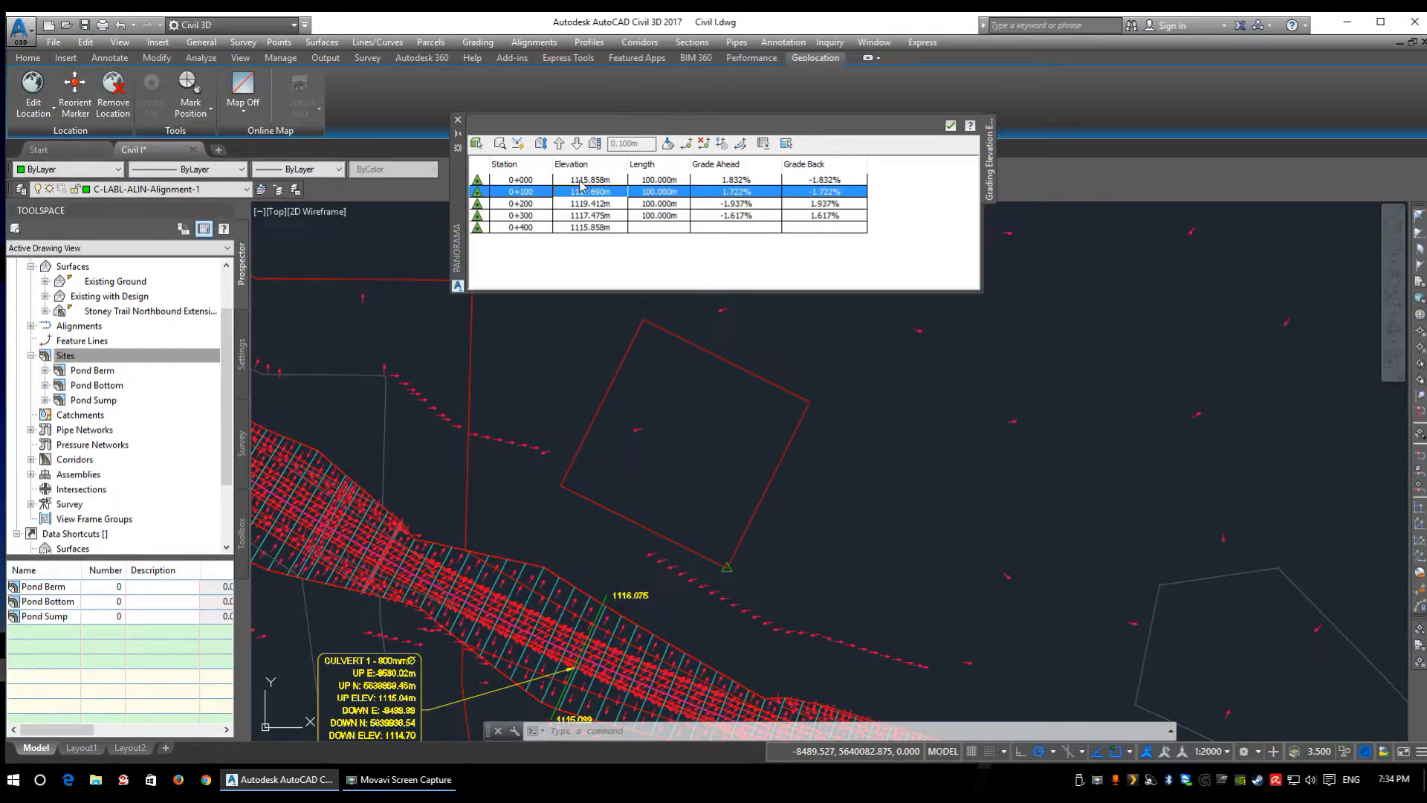
left_click(582, 180)
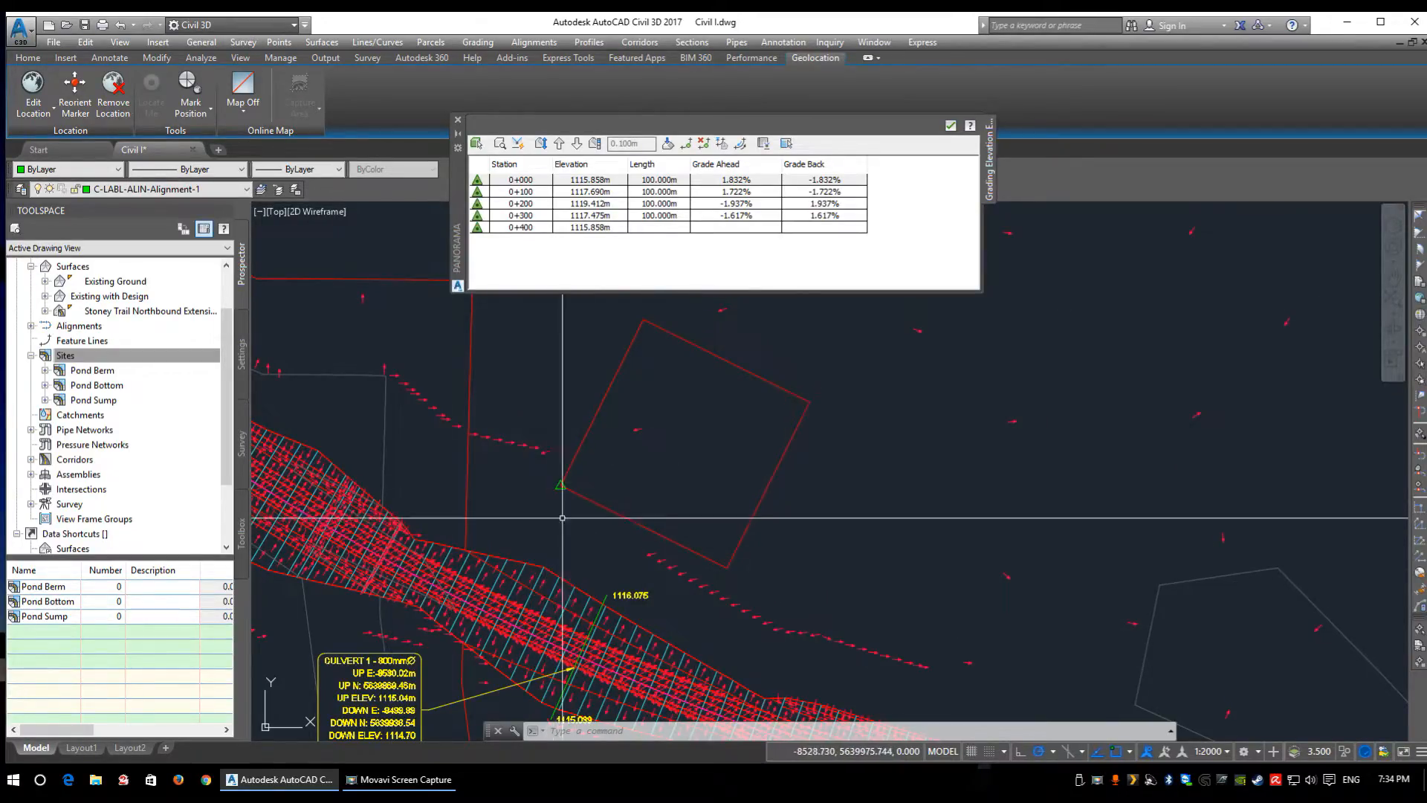
left_click(542, 191)
left_click(539, 204)
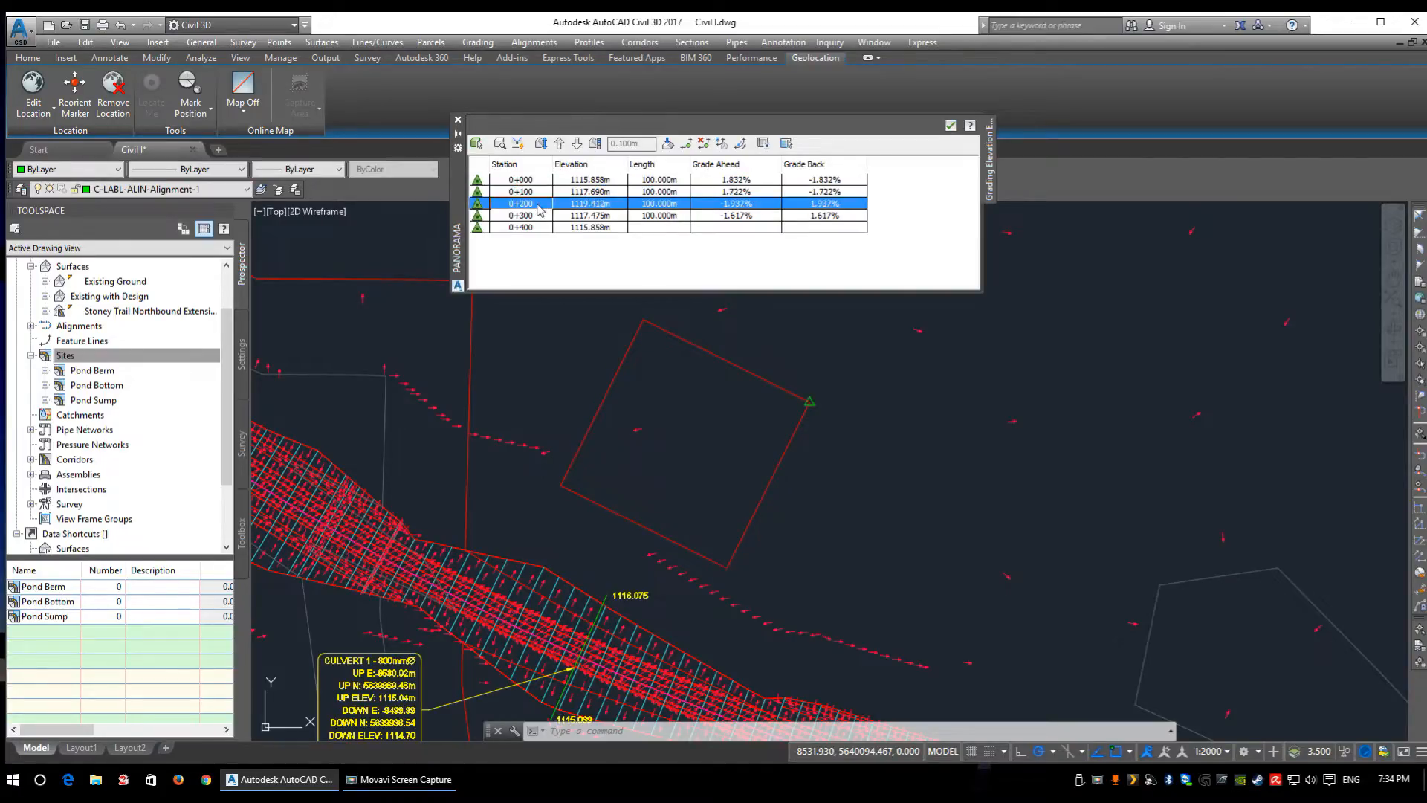
left_click(583, 181)
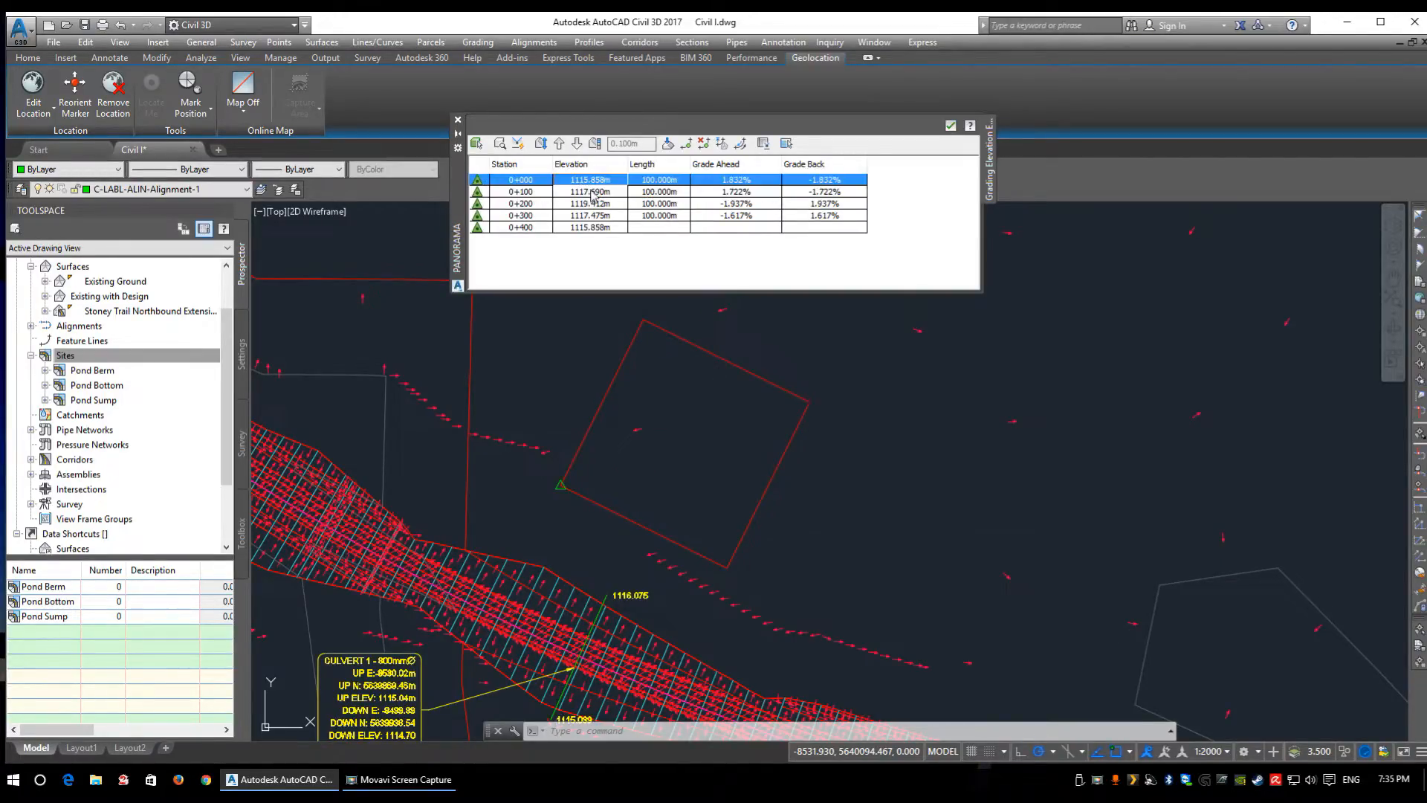
left_click(594, 193)
left_click(605, 203)
left_click(598, 216)
left_click(605, 184)
left_click(599, 195)
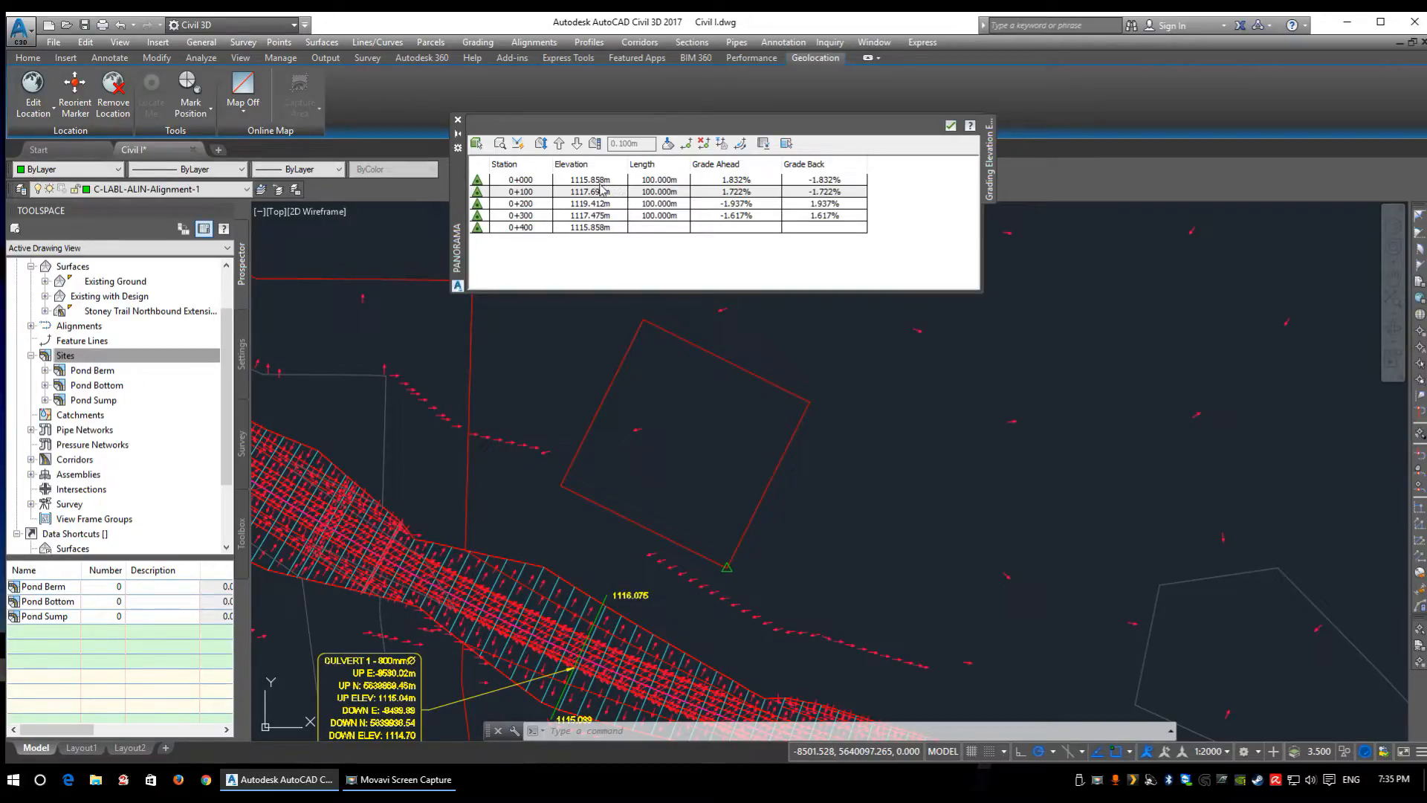
left_click(591, 215)
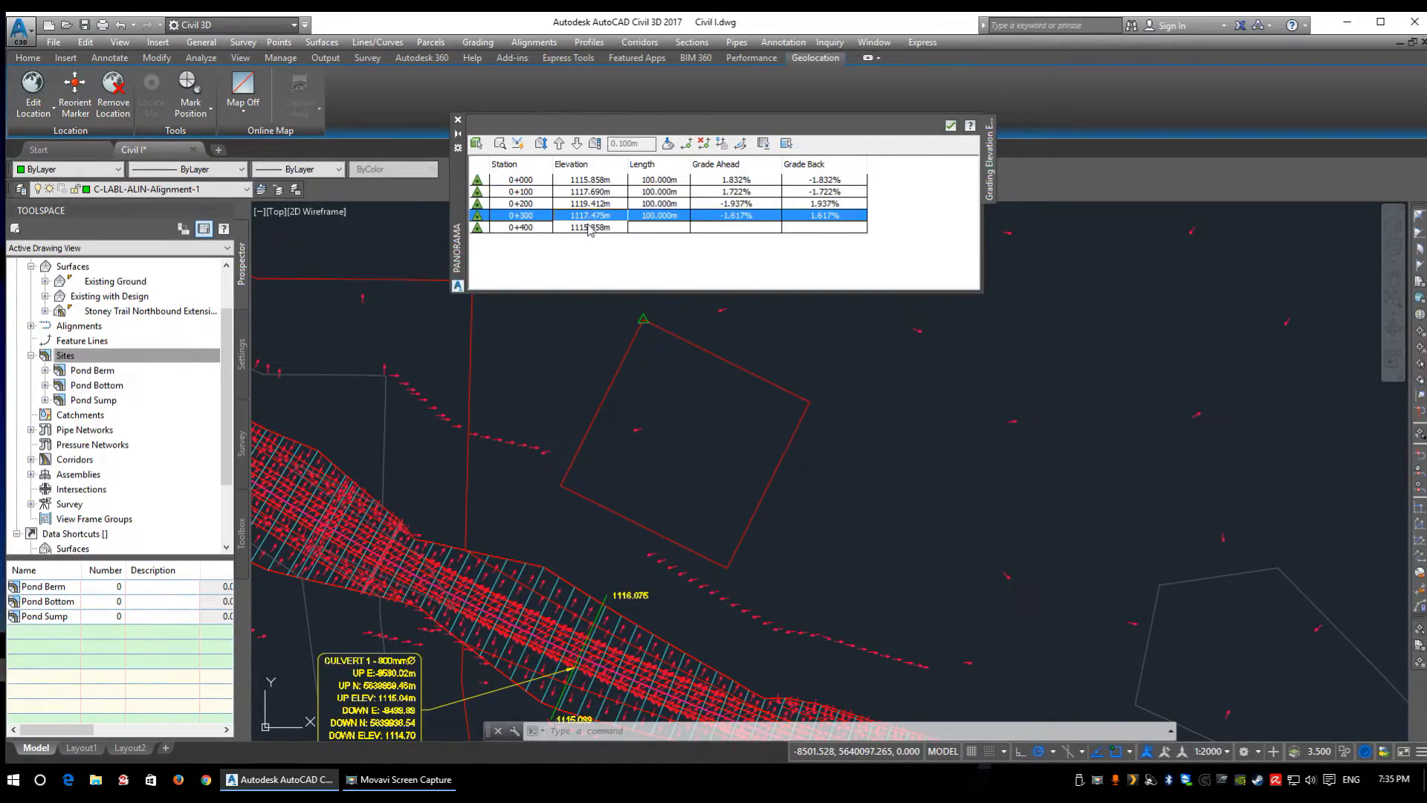
left_click(588, 227)
left_click(598, 192)
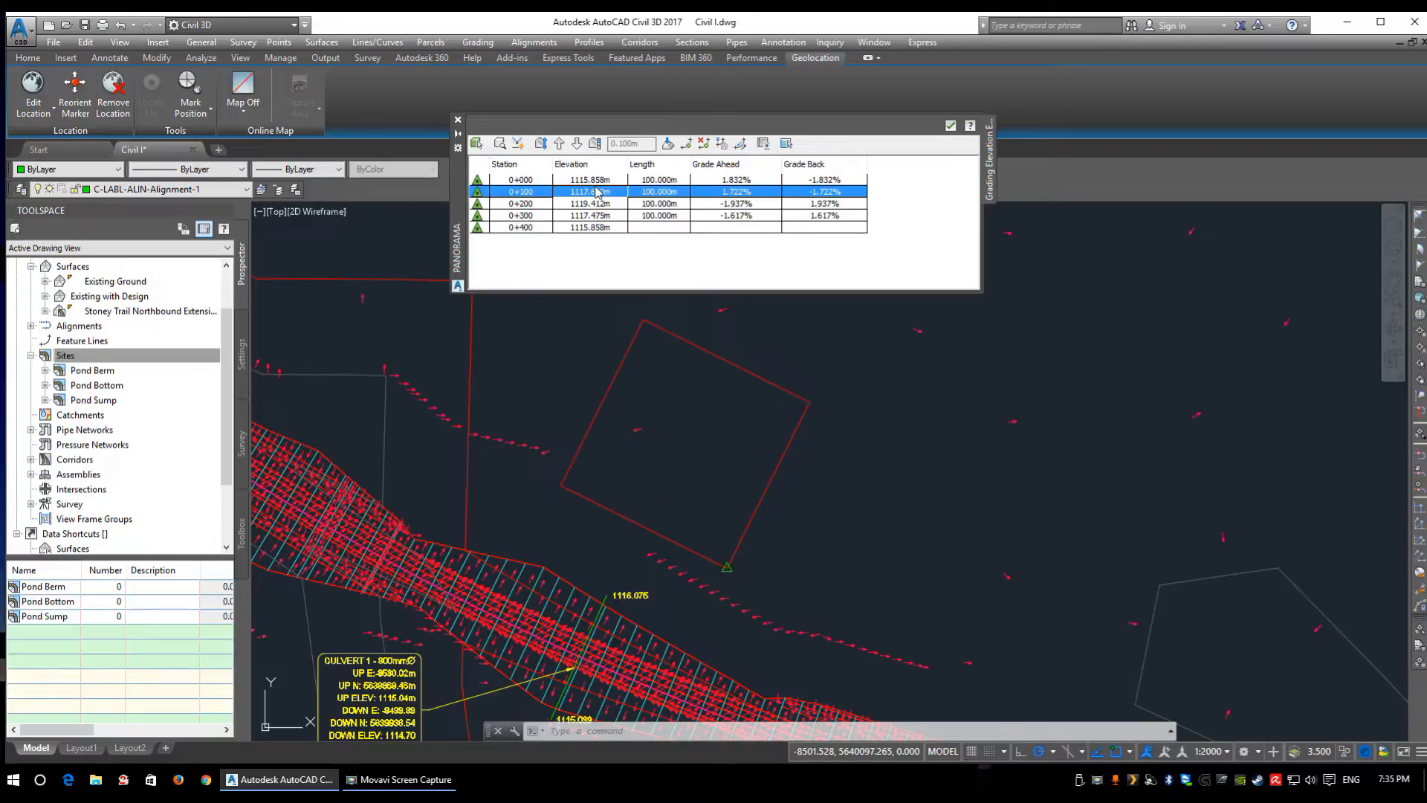
left_click(595, 208)
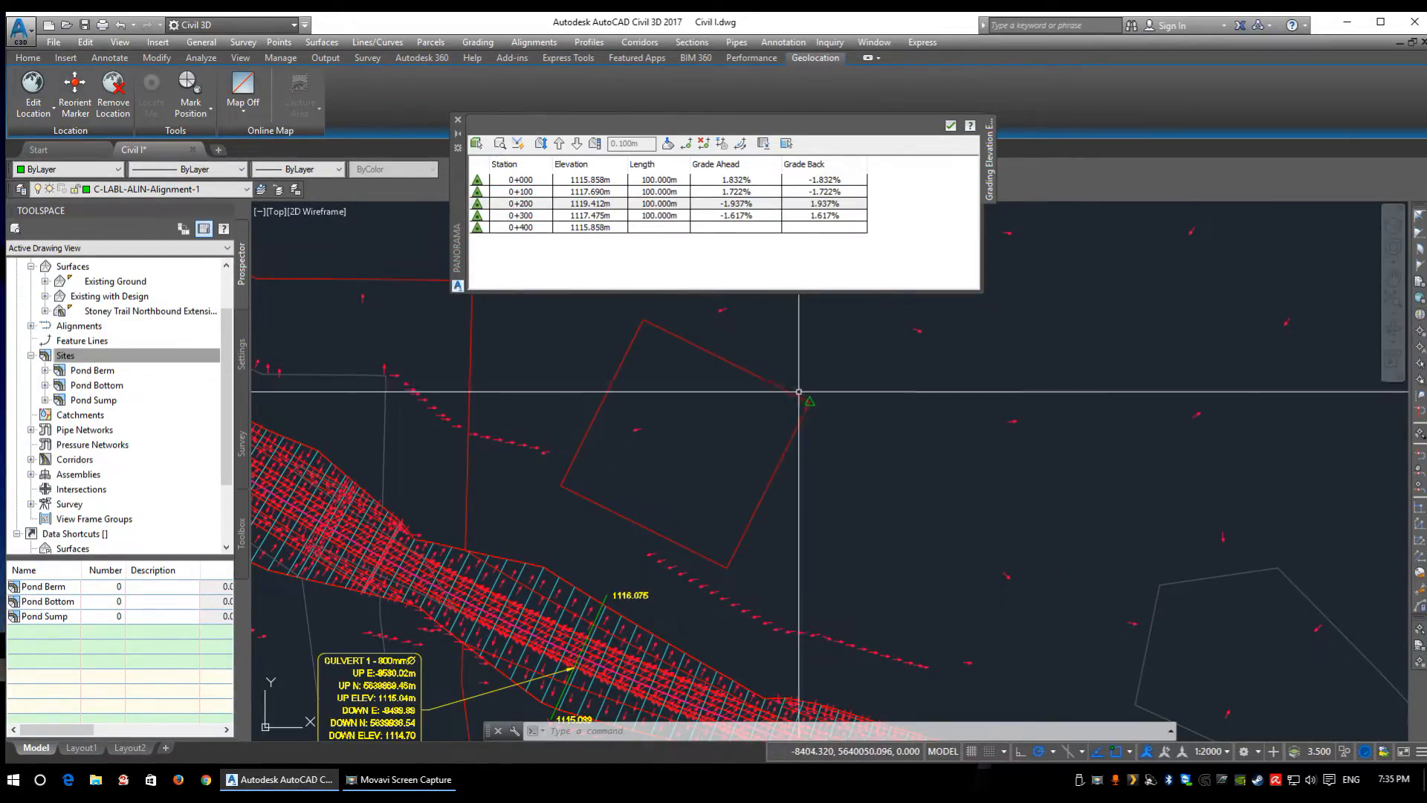
- Set the feature line's elevations at stations 0+200 and 0+300 to 1116 m
double_click(588, 202)
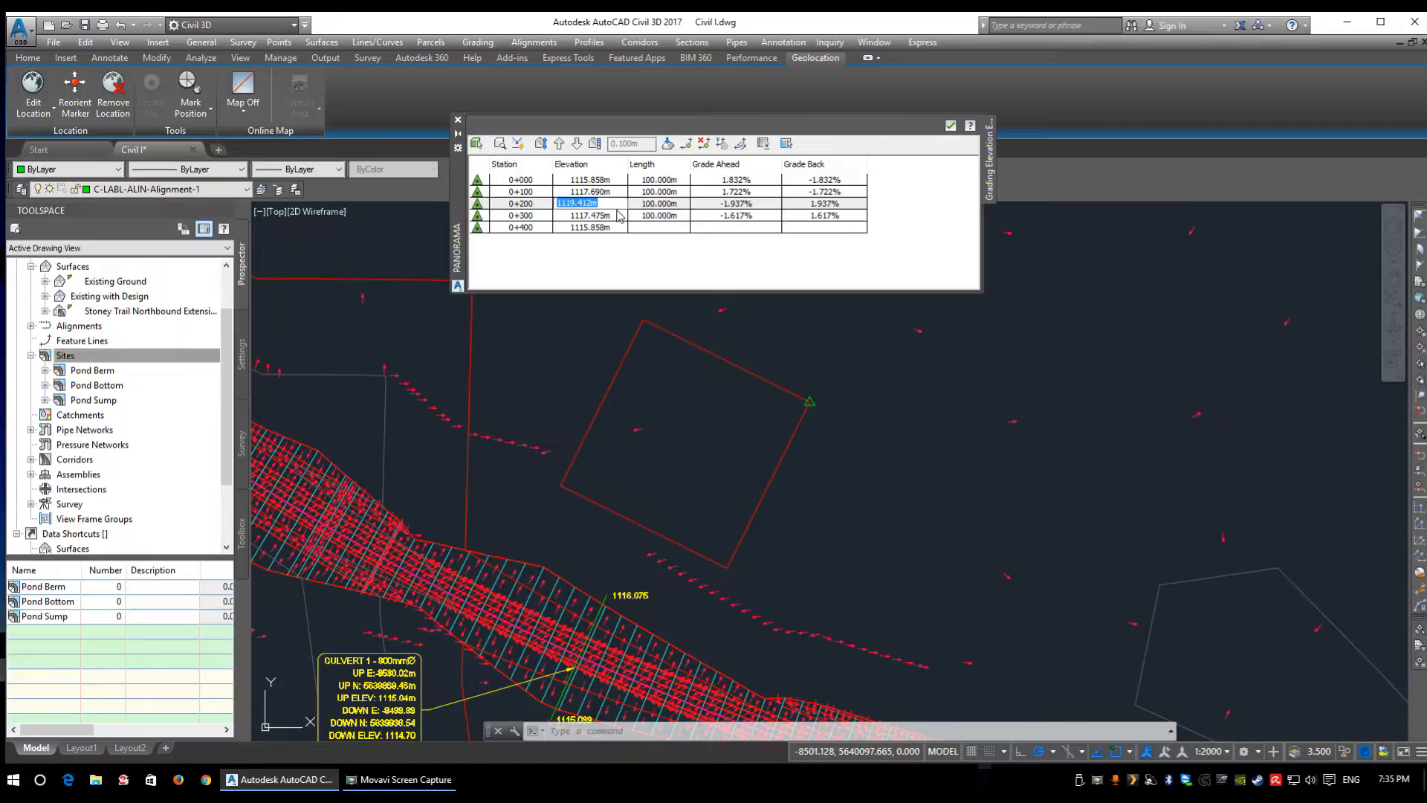
type("1116")
key("Return")
left_click(599, 216)
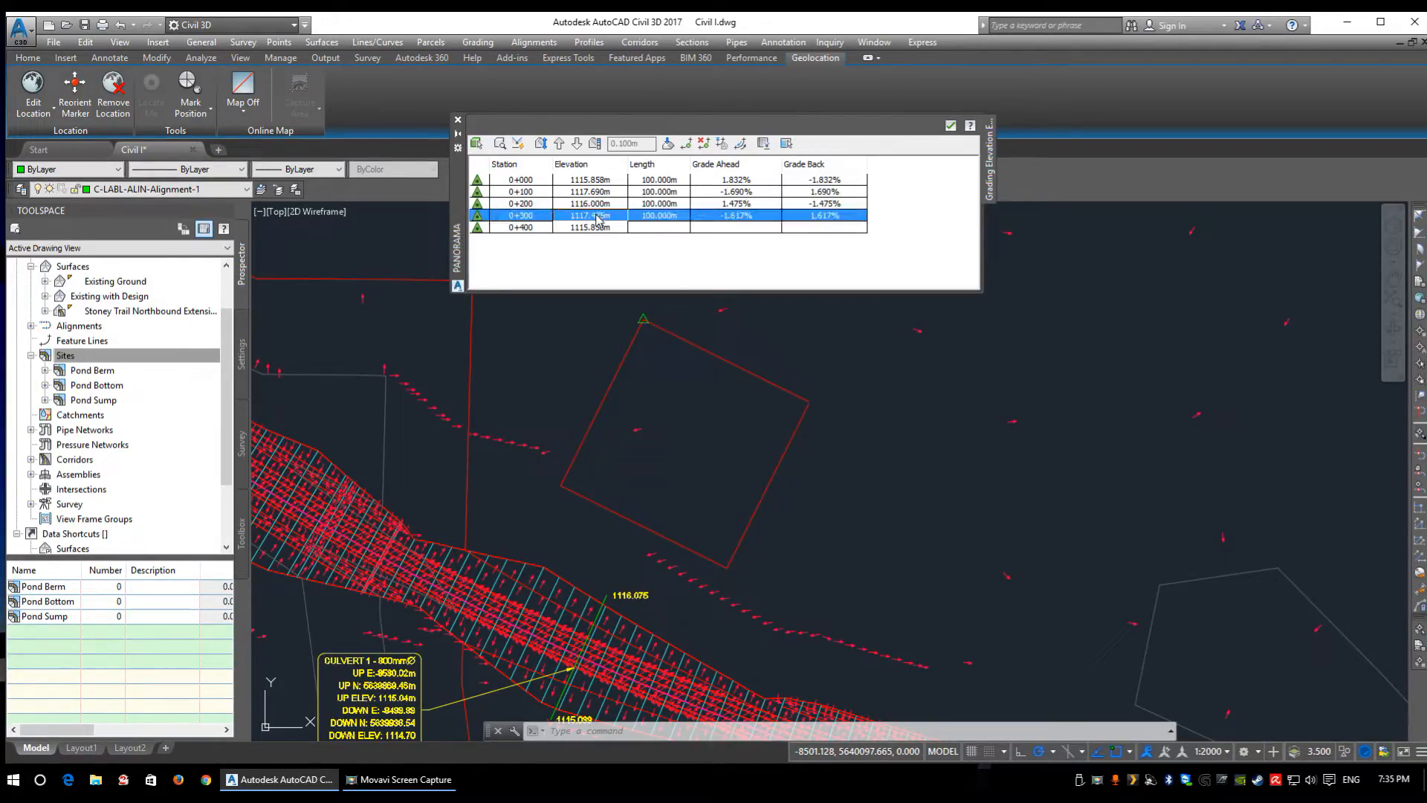
double_click(599, 216)
type("1116")
key("Return")
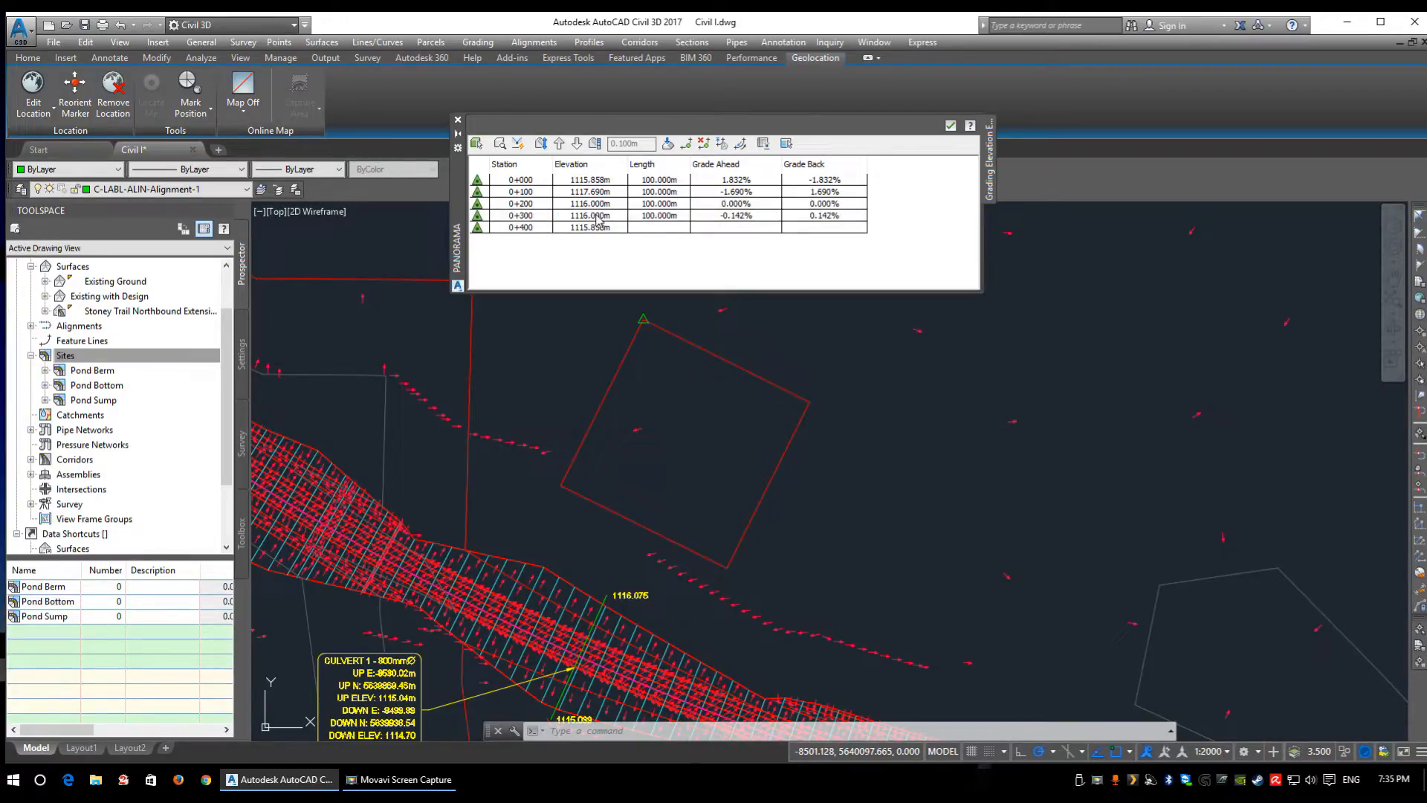
- Set the grade ahead from station 0+300 to 2%
left_click(605, 226)
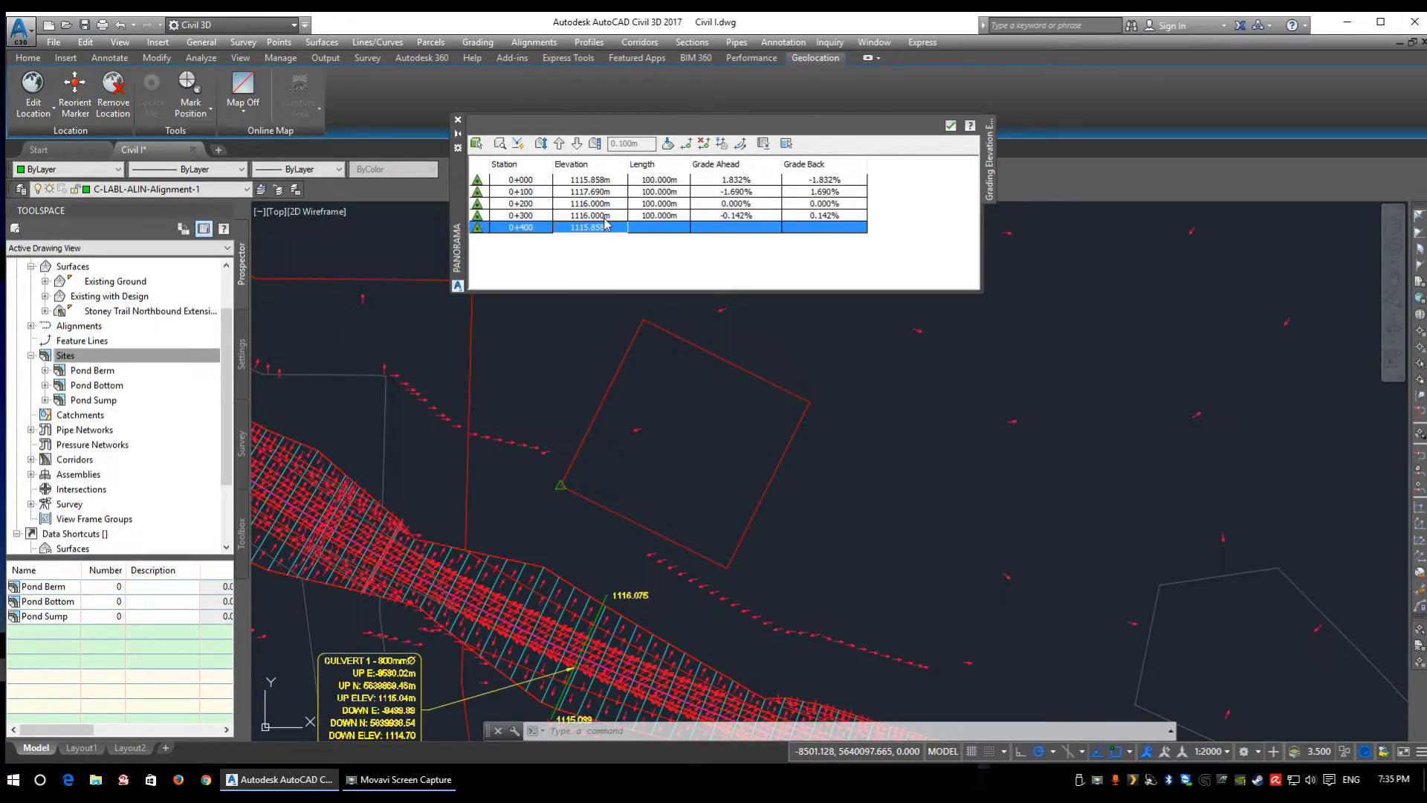
left_click(725, 215)
left_click(725, 215)
type("2")
key("Return")
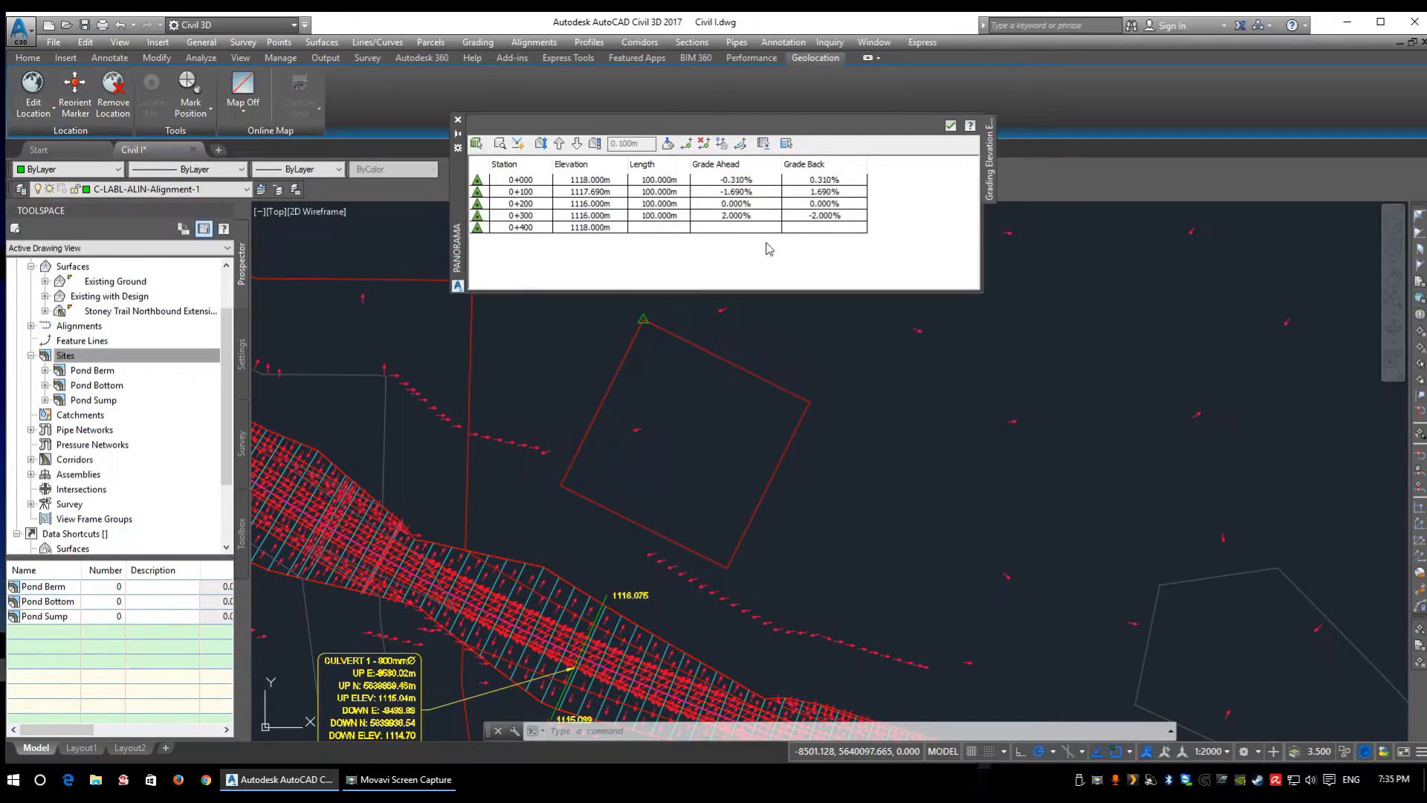
- Set the grade ahead from station 0+000 to 0% and check the stations' elevations against the square's corners
left_click(579, 217)
left_click(585, 227)
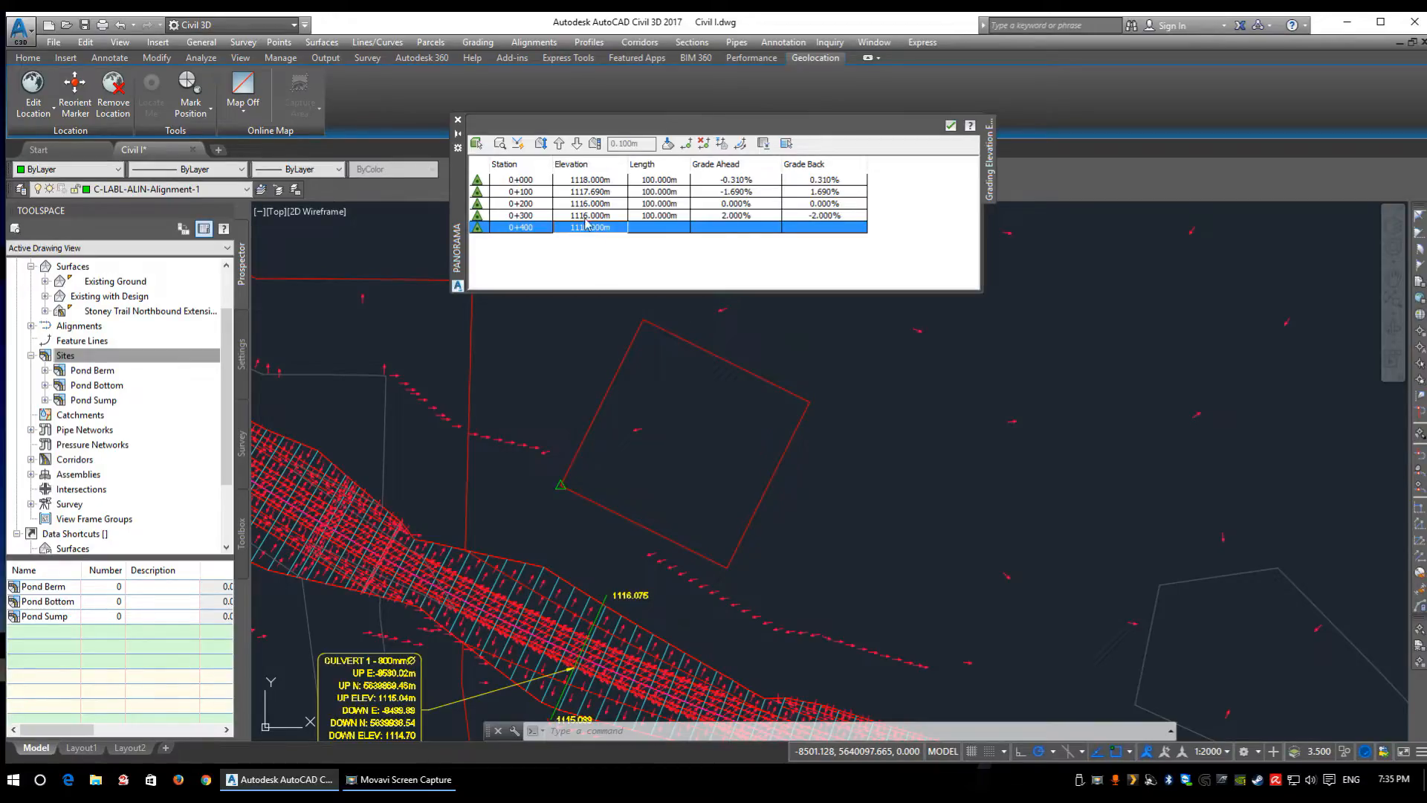
left_click(758, 180)
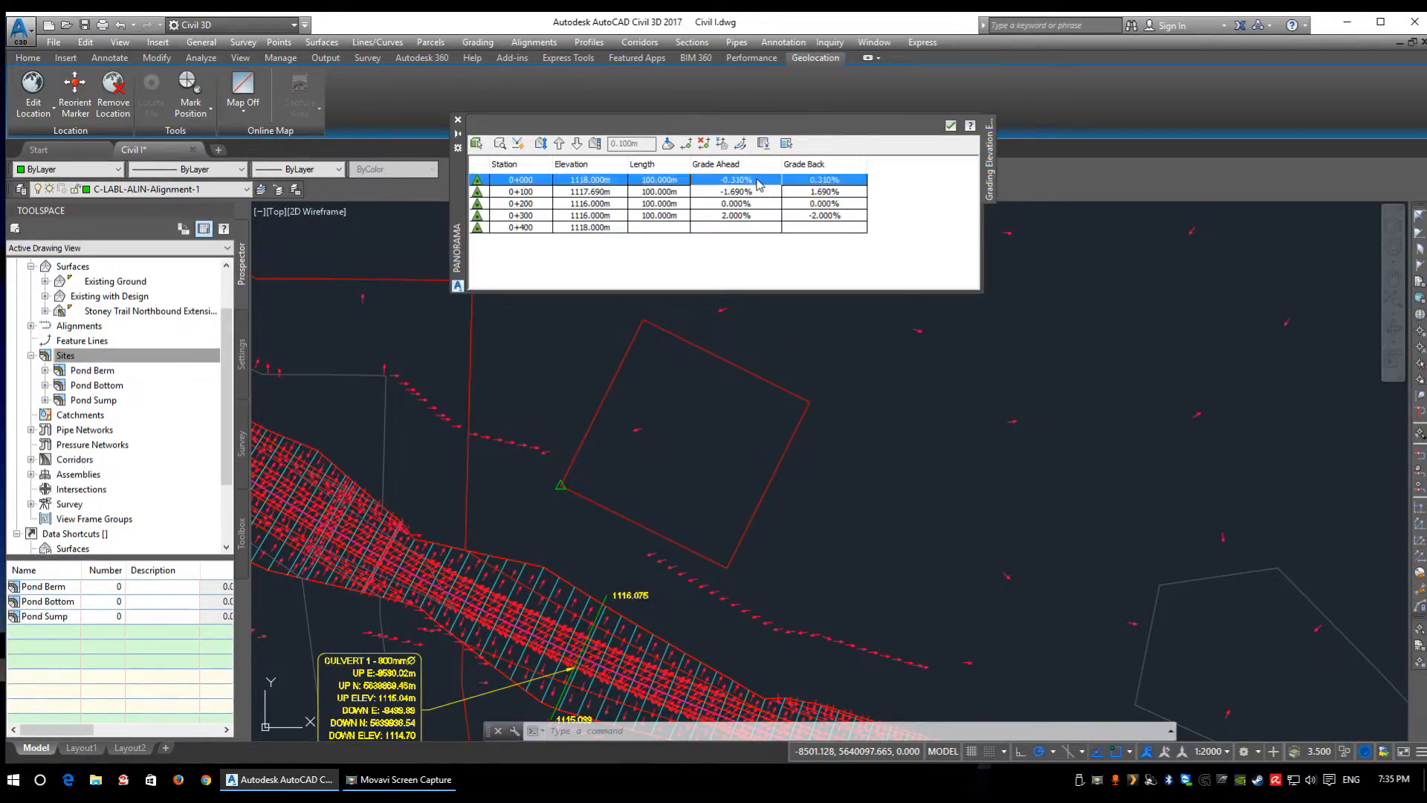
type("0")
key("Return")
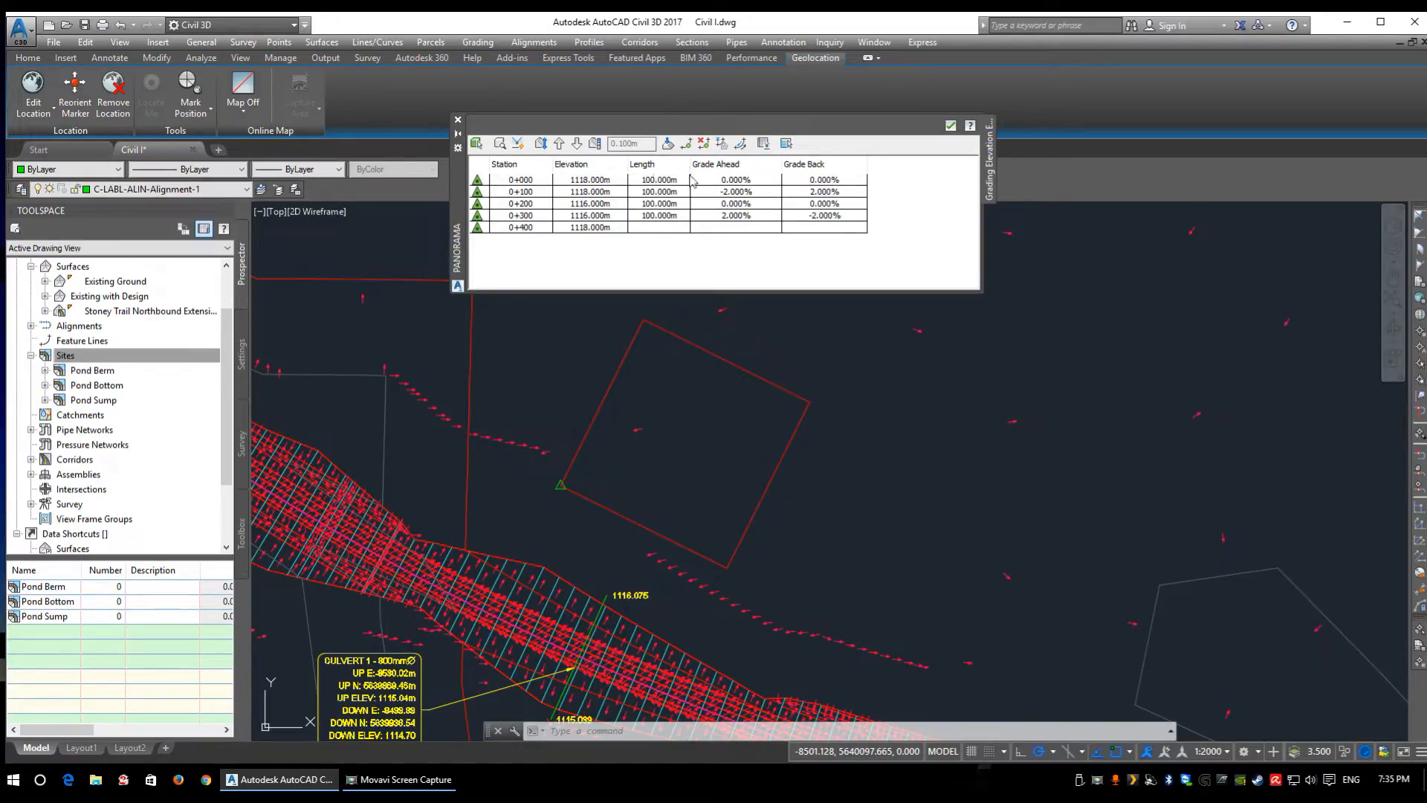
left_click(591, 194)
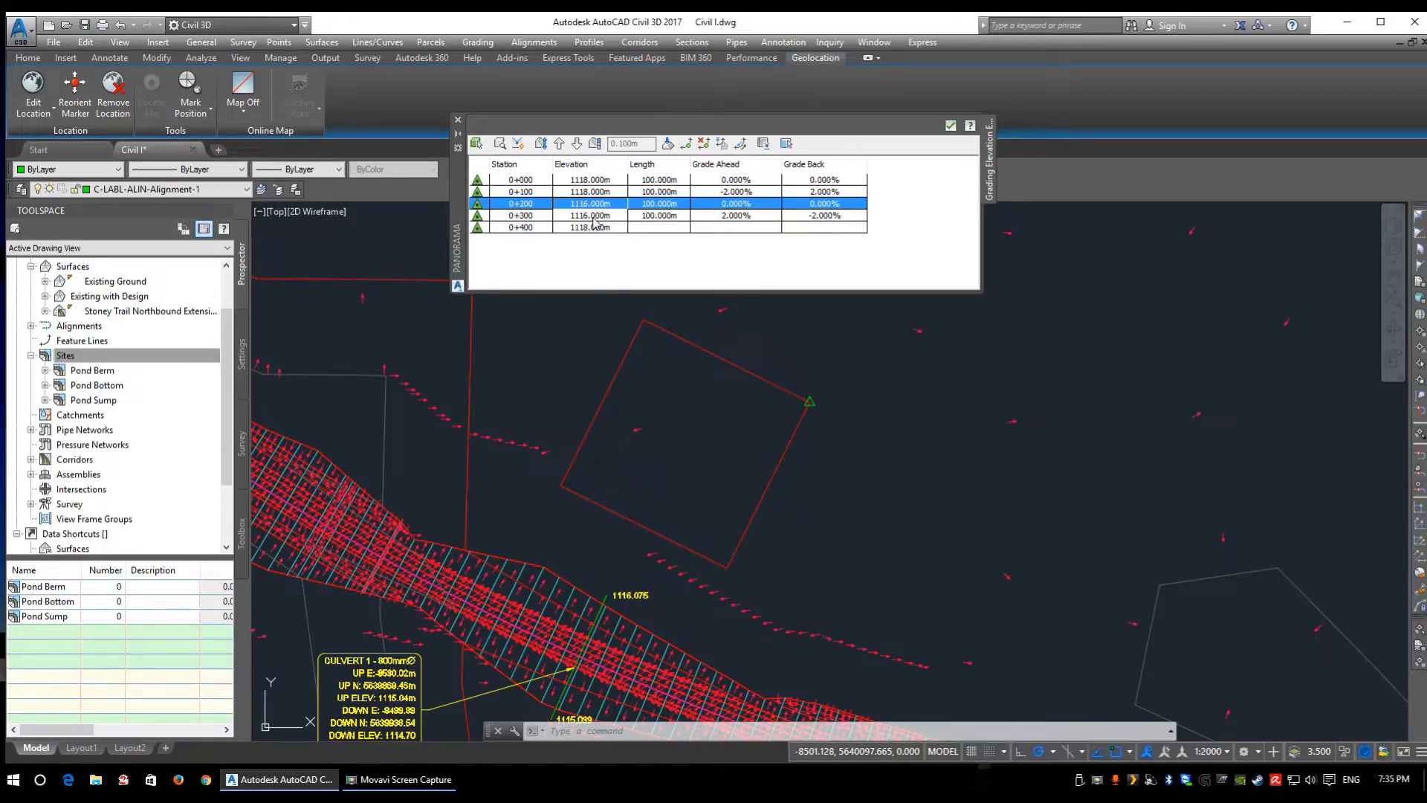
left_click(595, 216)
- Create a TIN surface named Pond Bottom with the EDDT Design 0.5m IDX & 0.1 INT style
left_click(64, 356)
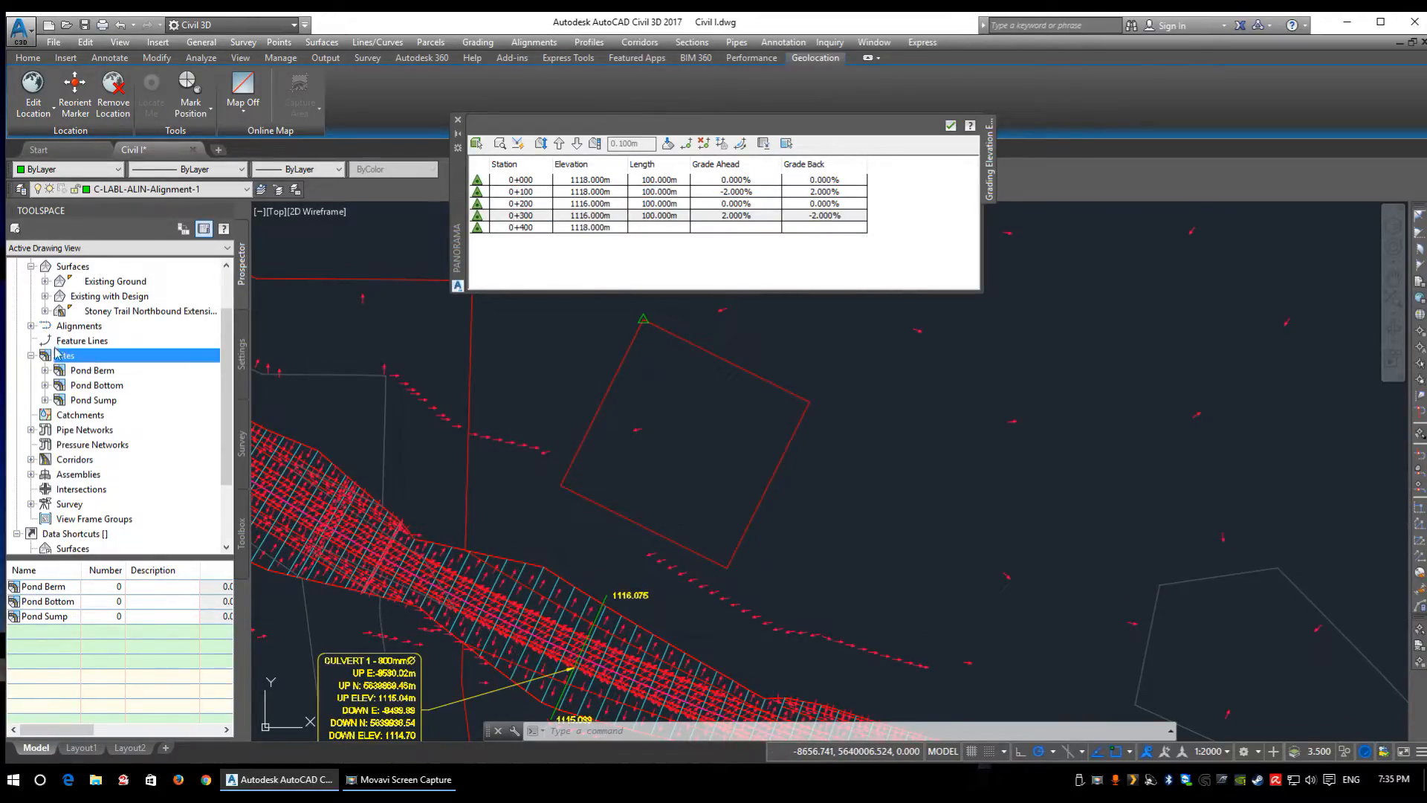
left_click(31, 355)
right_click(72, 327)
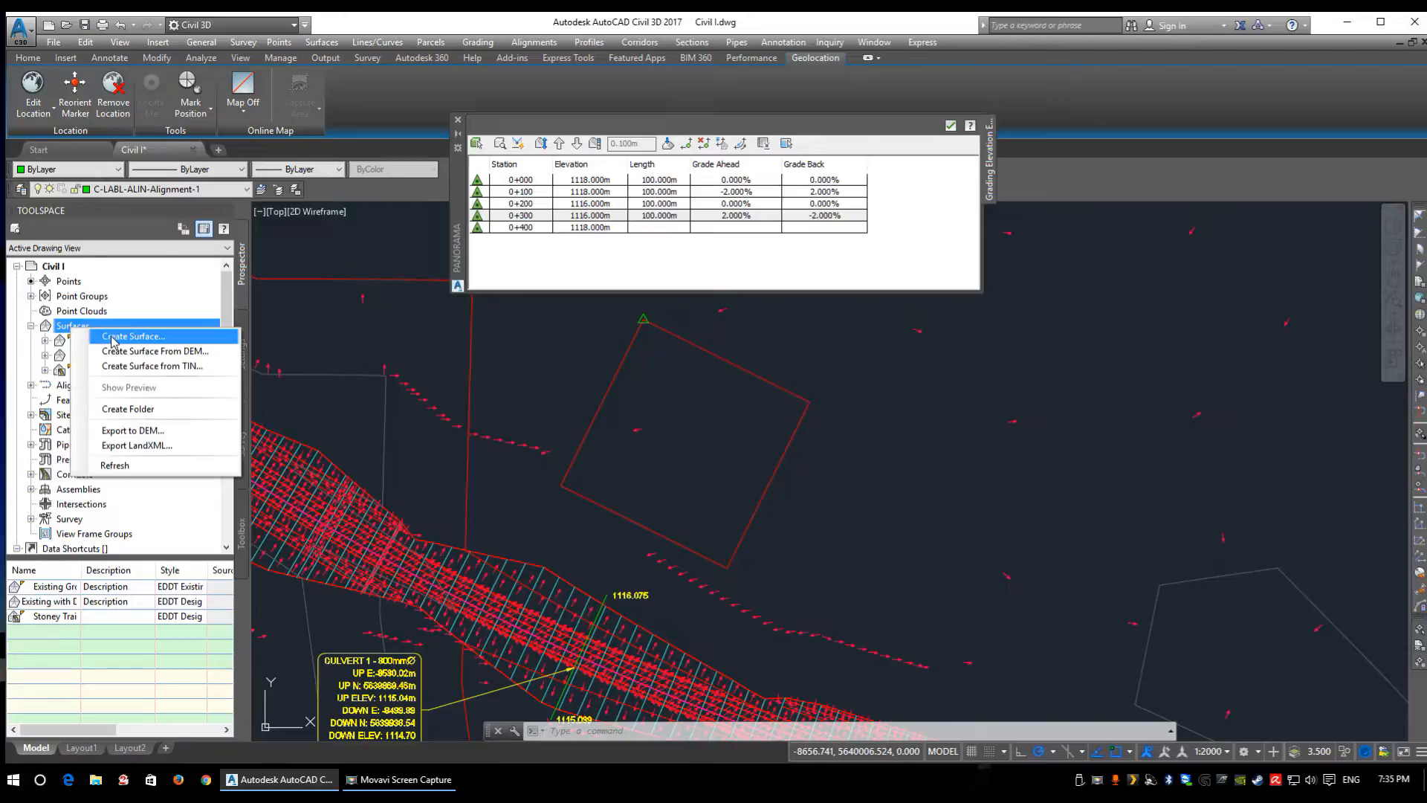
left_click(111, 336)
left_click(819, 347)
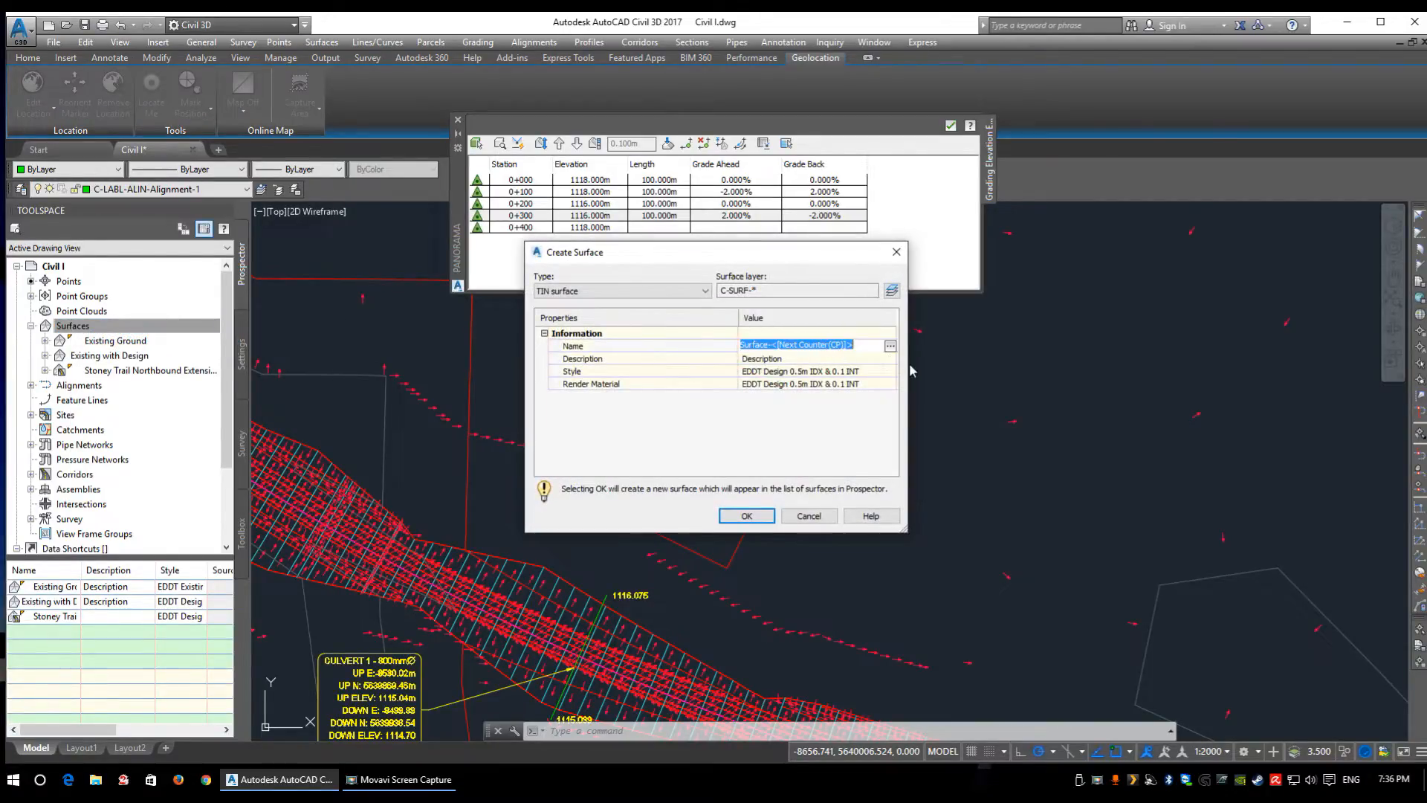
type("Pond Bottom")
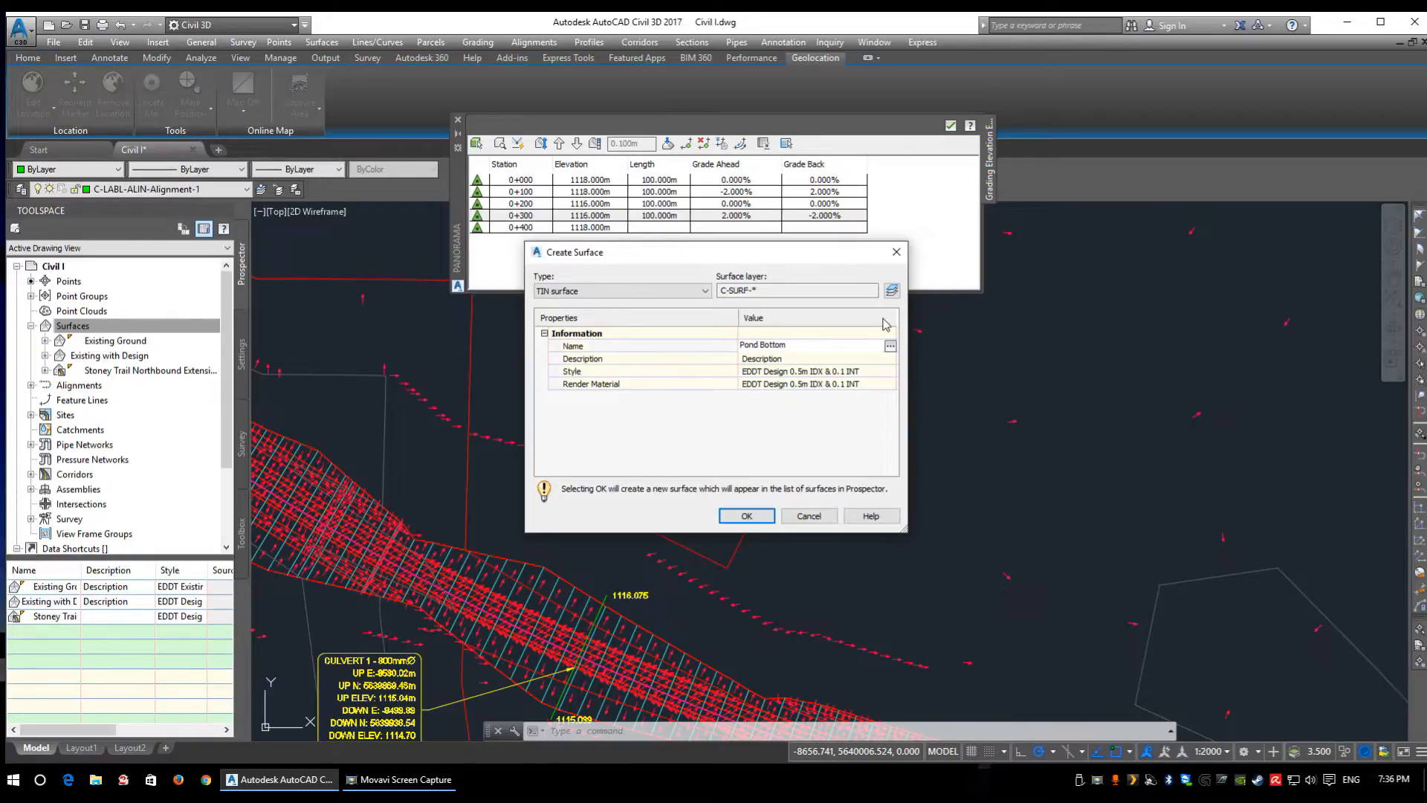
key("Return")
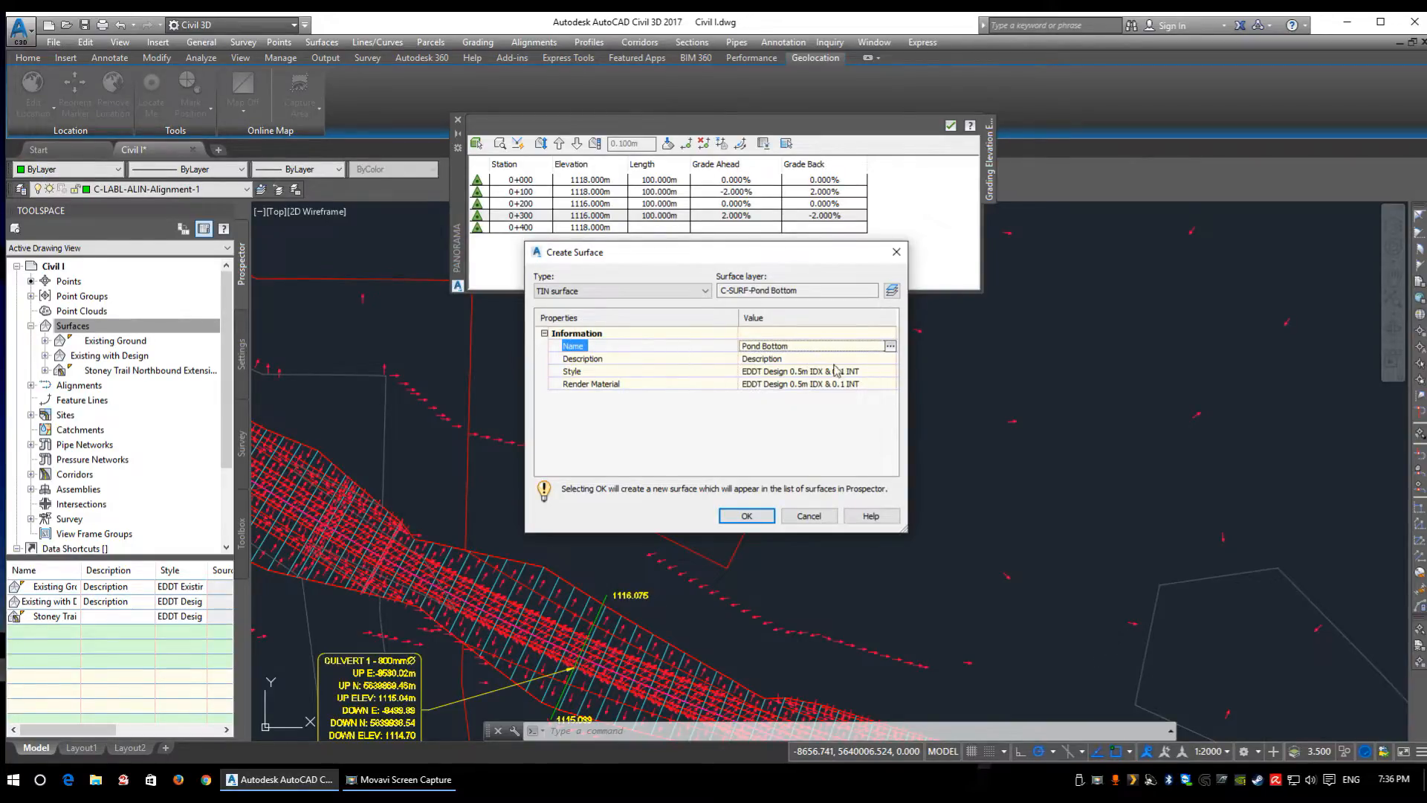
left_click(746, 516)
- Add the square feature line to the Pond Bottom surface as a Standard breakline, keeping the 0.001 m mid-ordinate distance
left_click(790, 444)
left_click(739, 436)
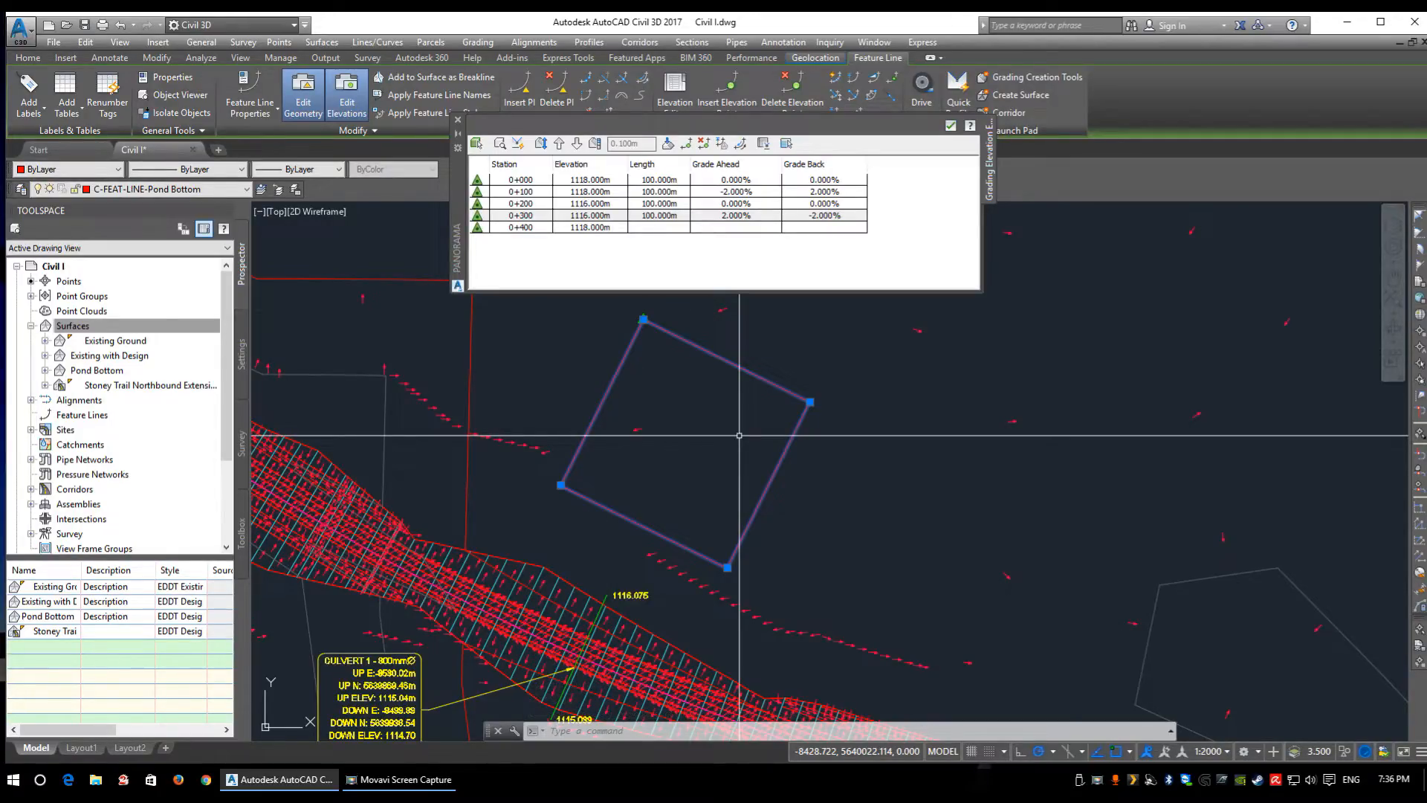
left_click(79, 327)
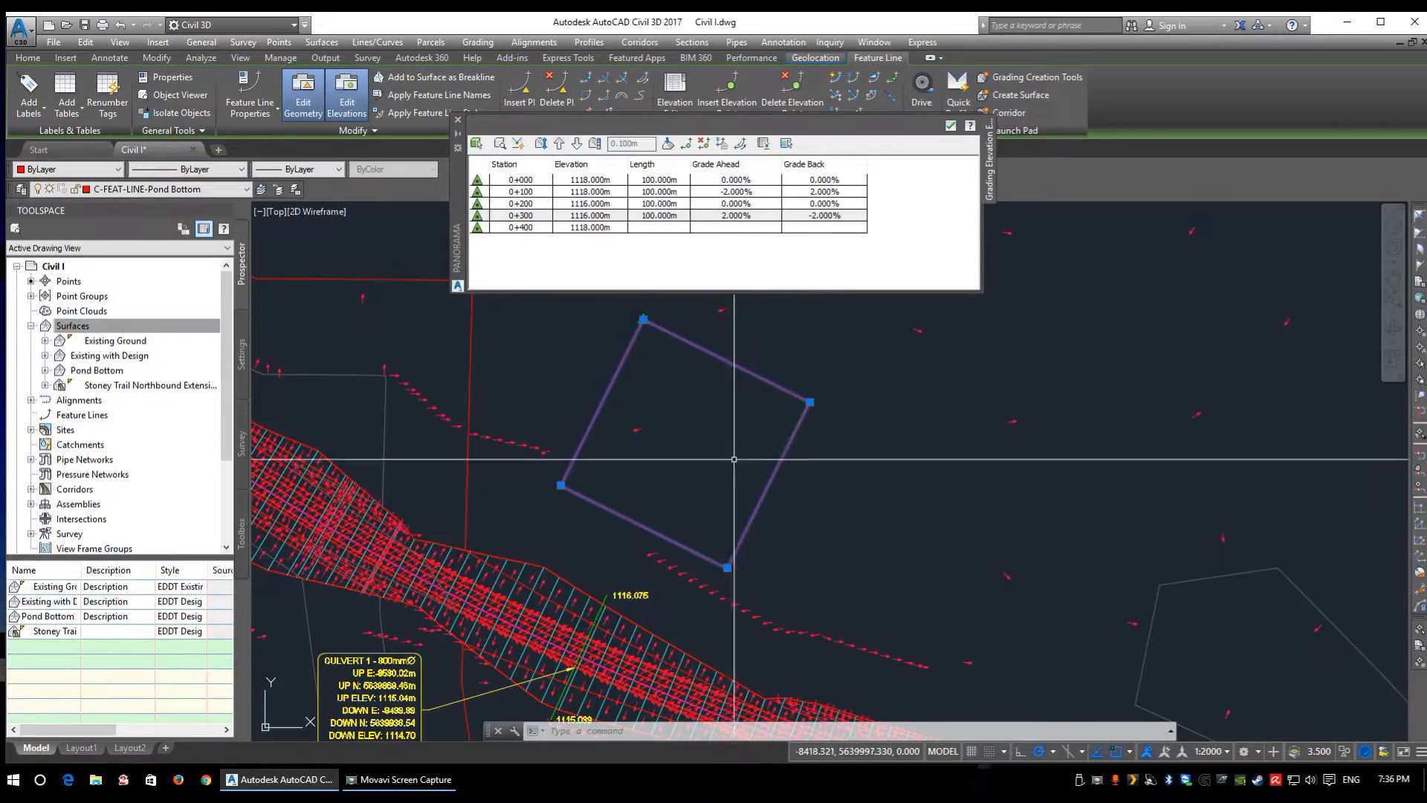
right_click(706, 405)
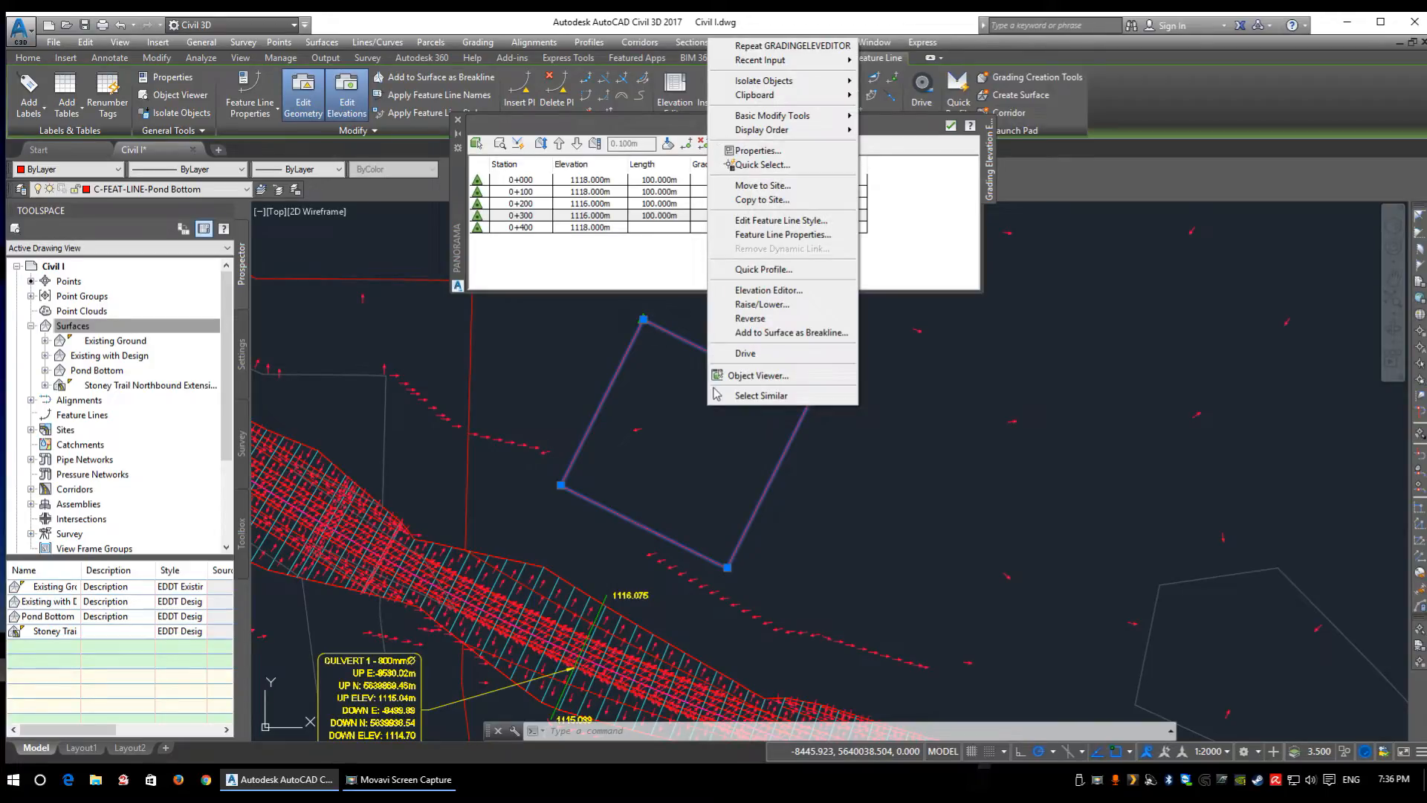
left_click(790, 333)
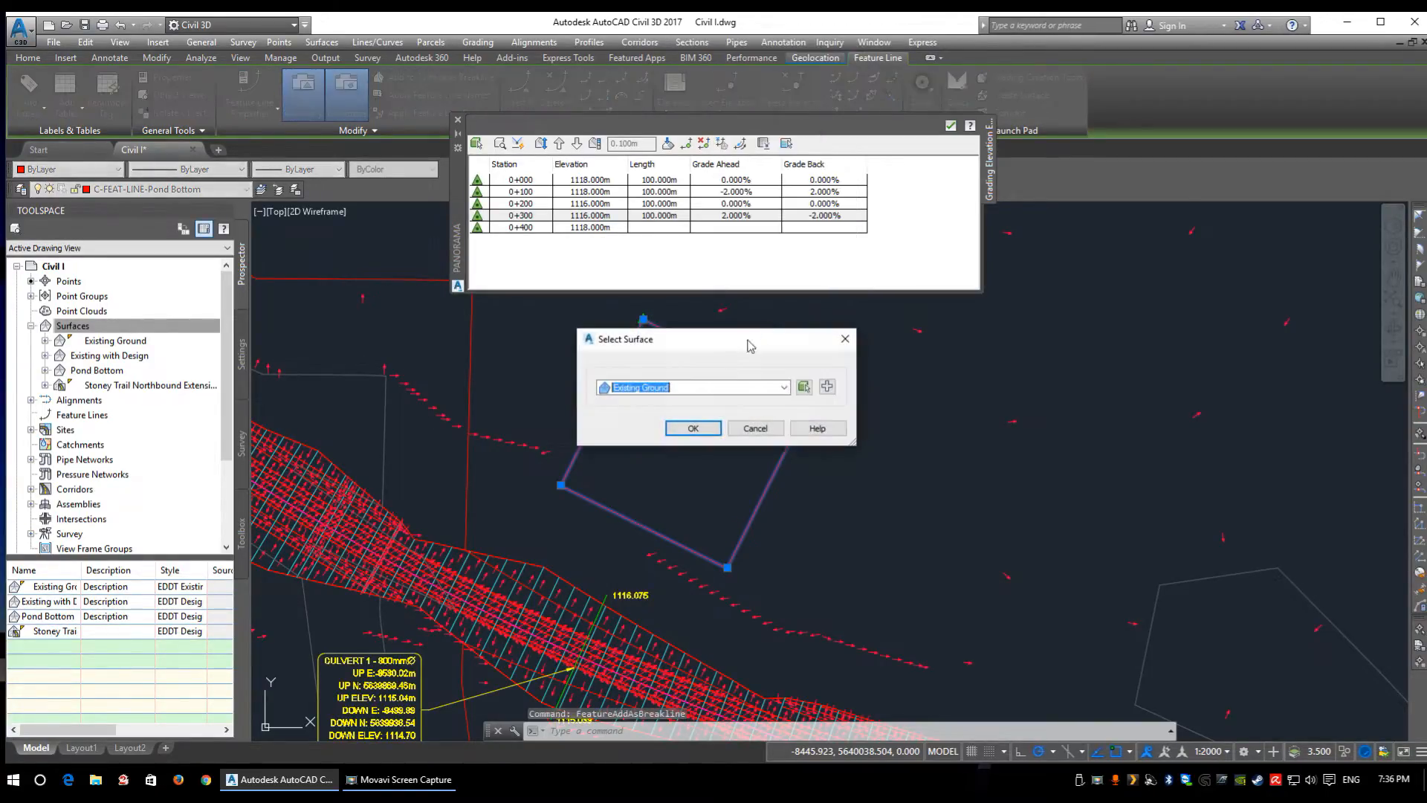
left_click(718, 387)
left_click(650, 427)
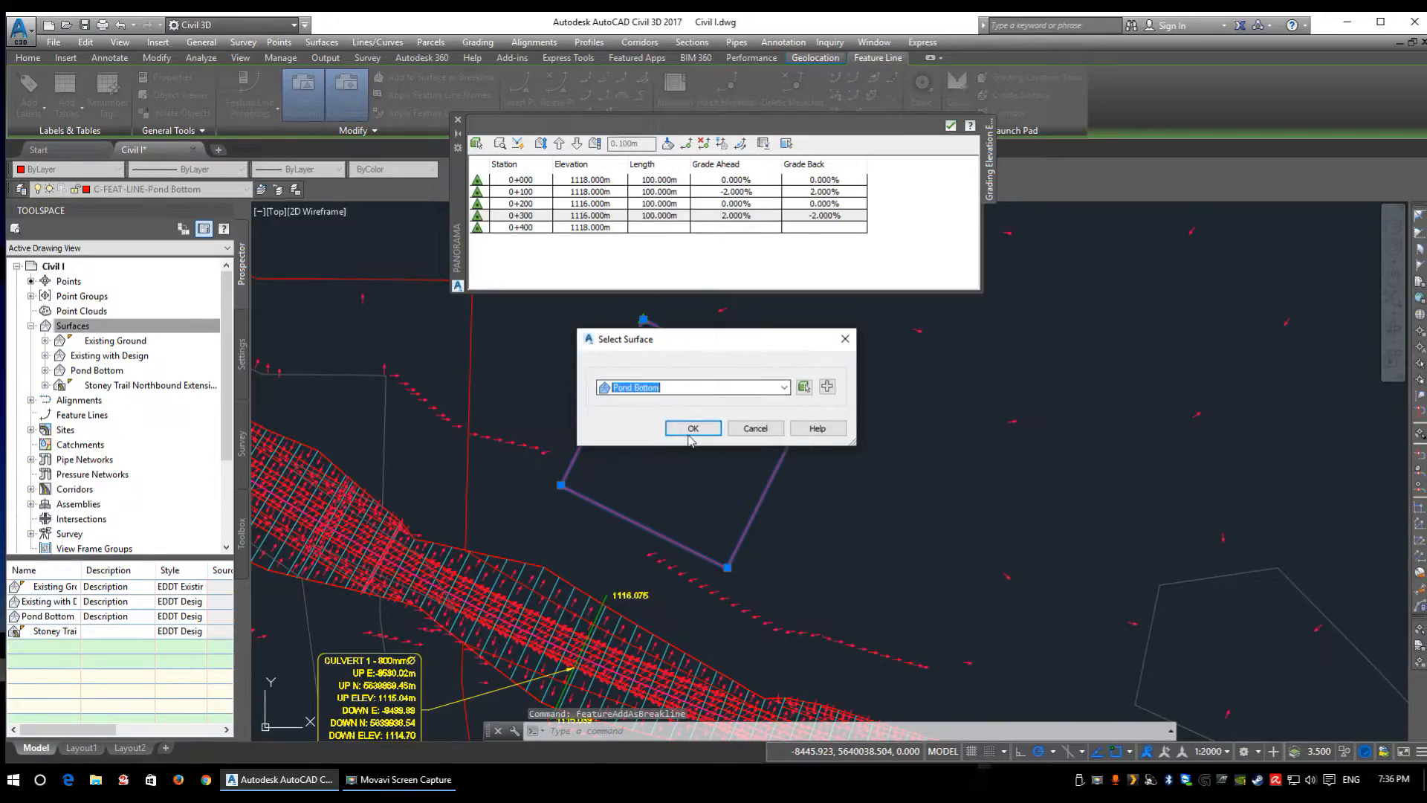
left_click(691, 428)
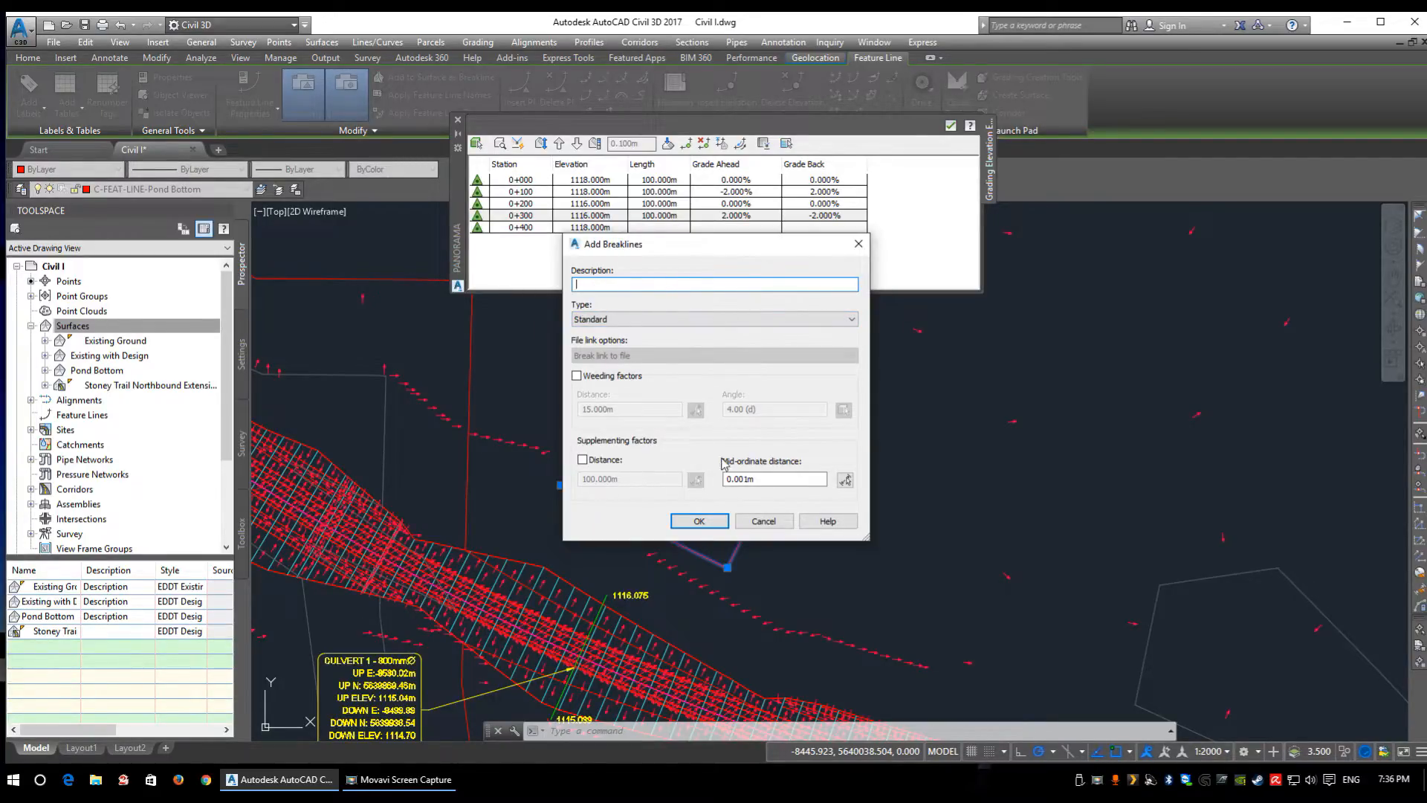
left_click_drag(821, 479, 702, 484)
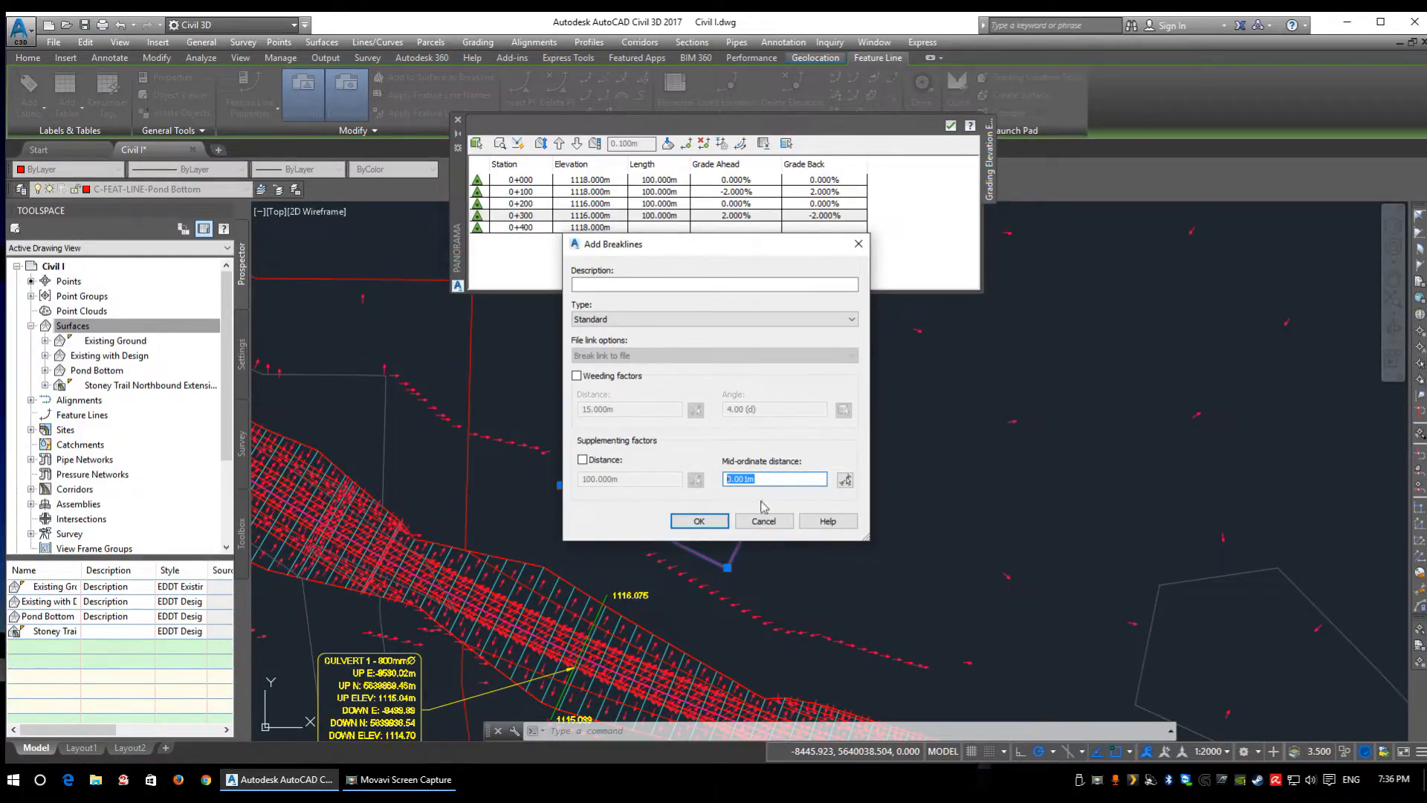
left_click(710, 522)
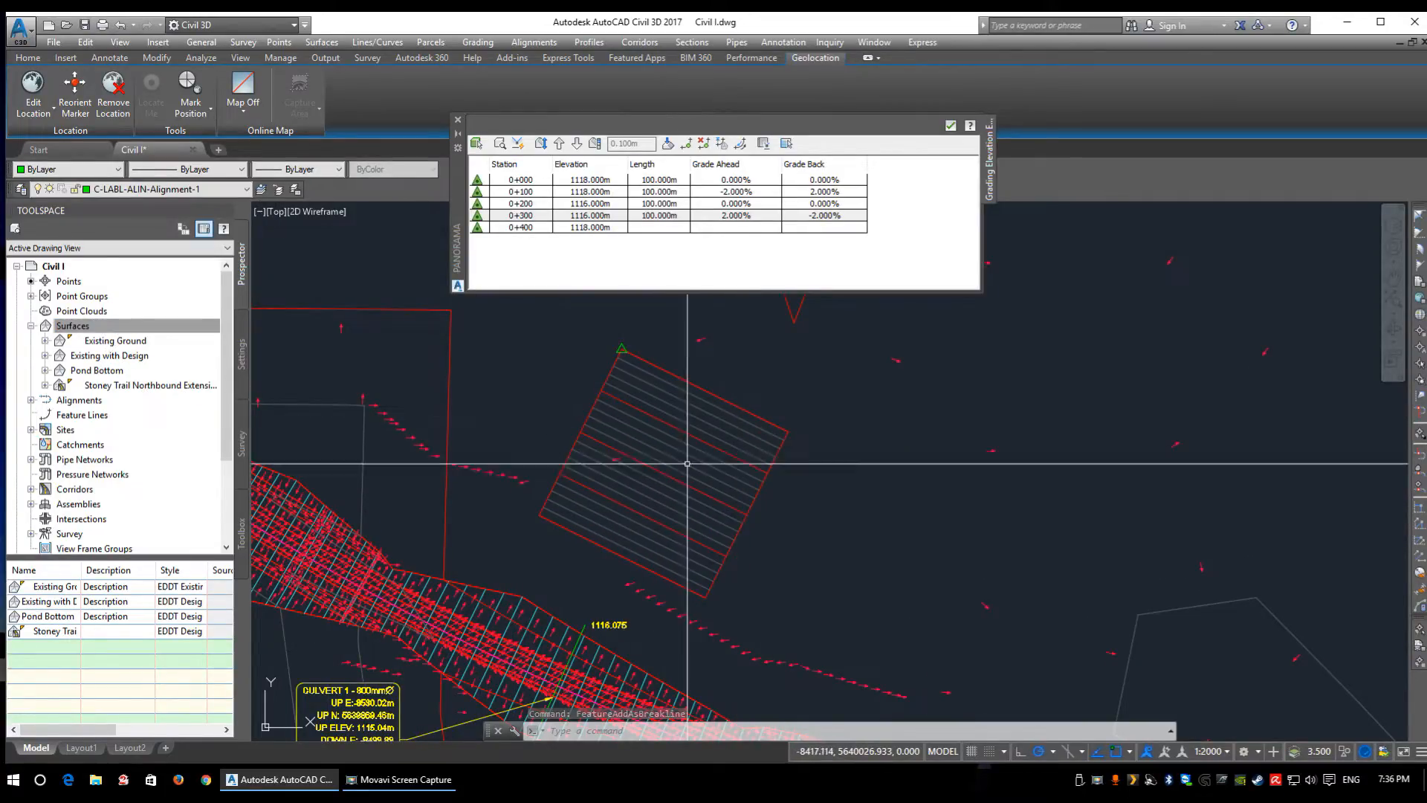
- Set the Pond Bottom surface to rebuild automatically
right_click(99, 374)
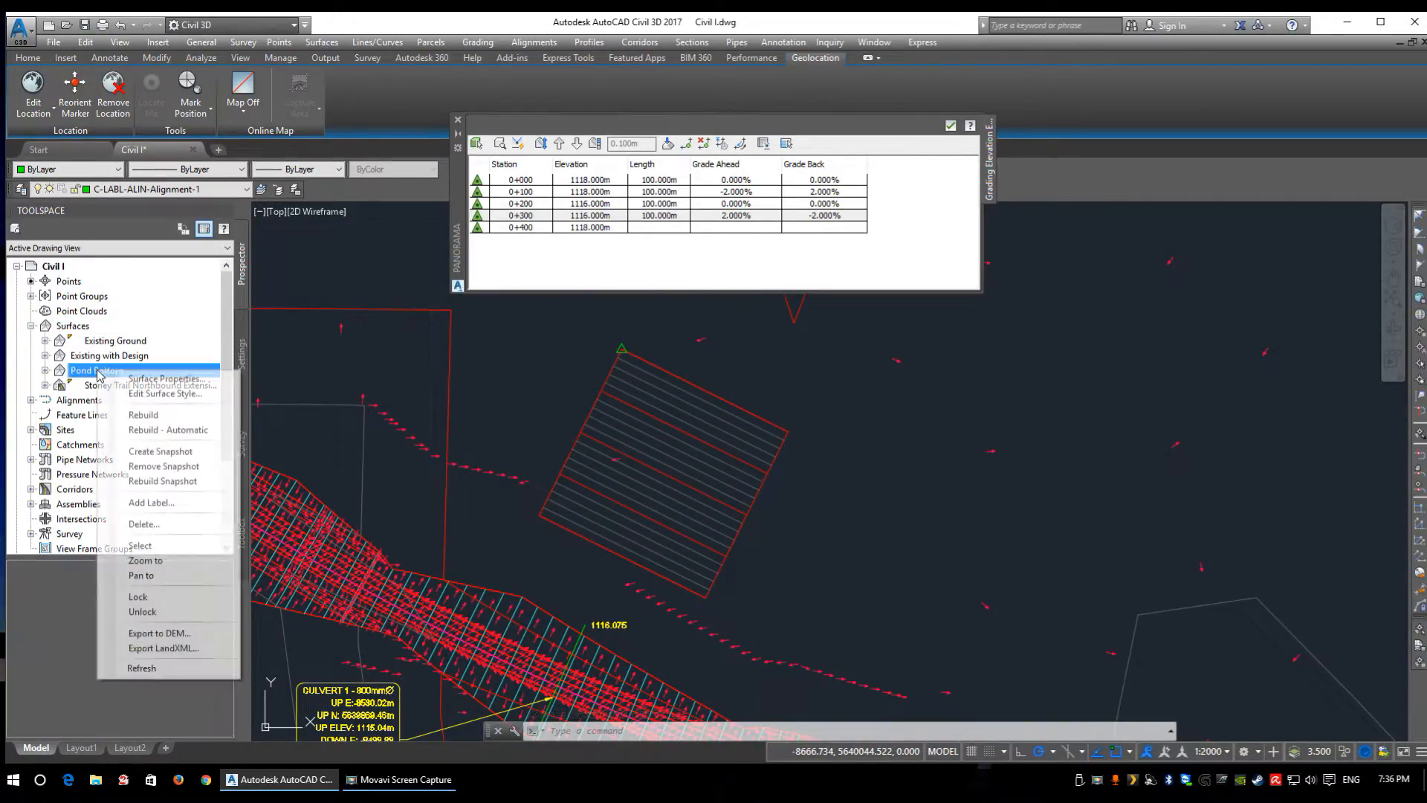
left_click(163, 431)
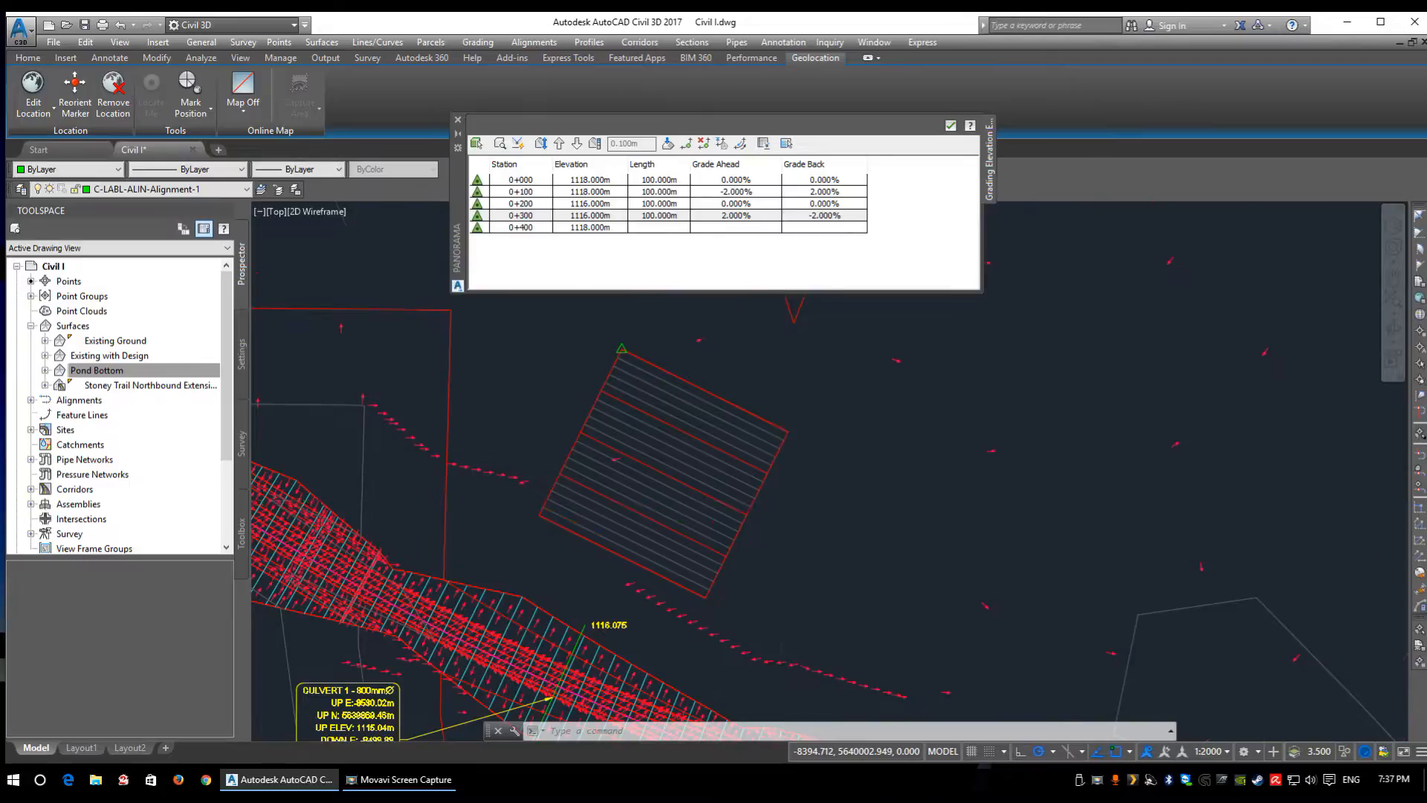
scroll(779, 481, "down", 2)
scroll(743, 480, "up", 2)
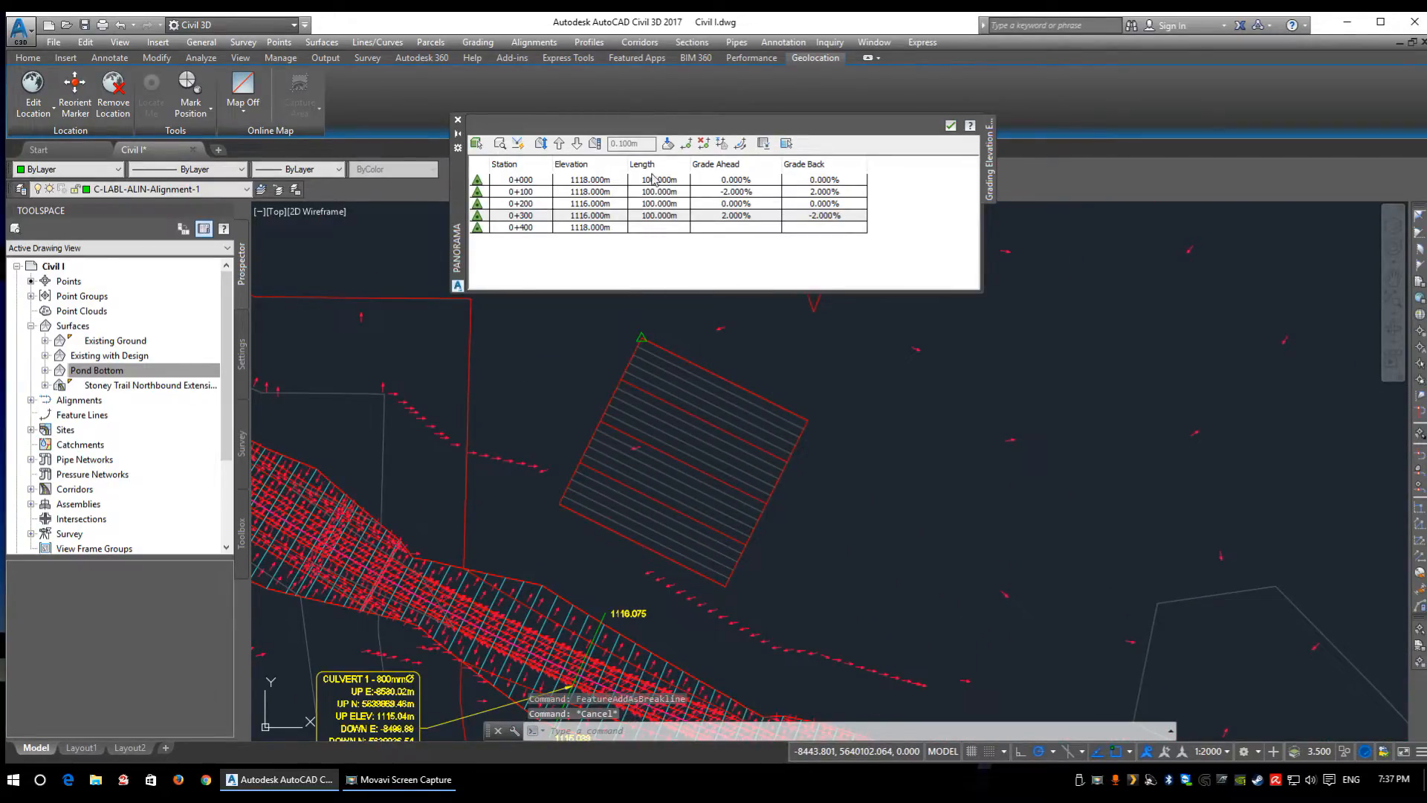
- Move the Elevation Editor clear of the square and insert a PI at the midpoint between stations 0+200 and 0+300, accepting elevation 1116 m
left_click(740, 387)
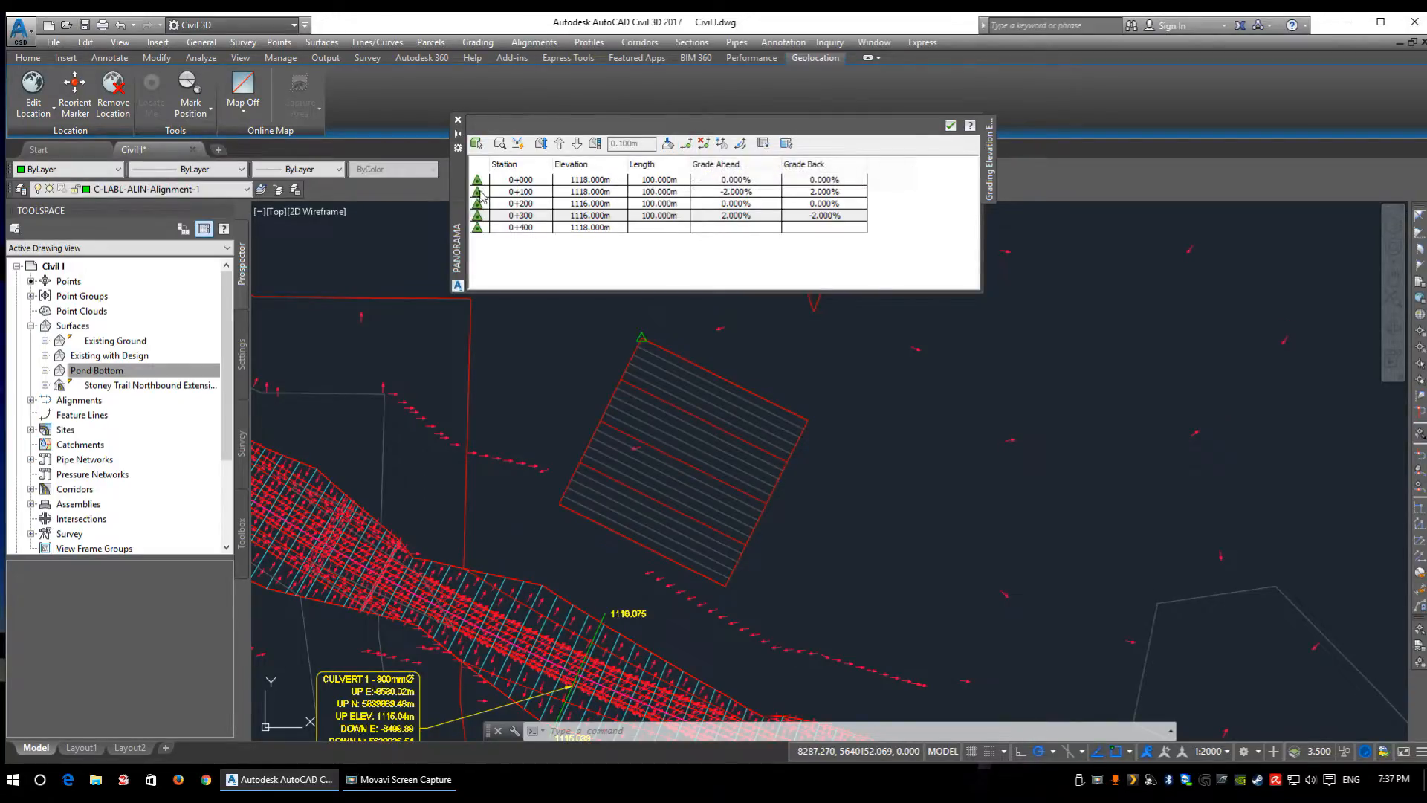
mouse_move(455, 220)
left_mouse_down()
mouse_move(874, 316)
mouse_move(843, 311)
left_mouse_up()
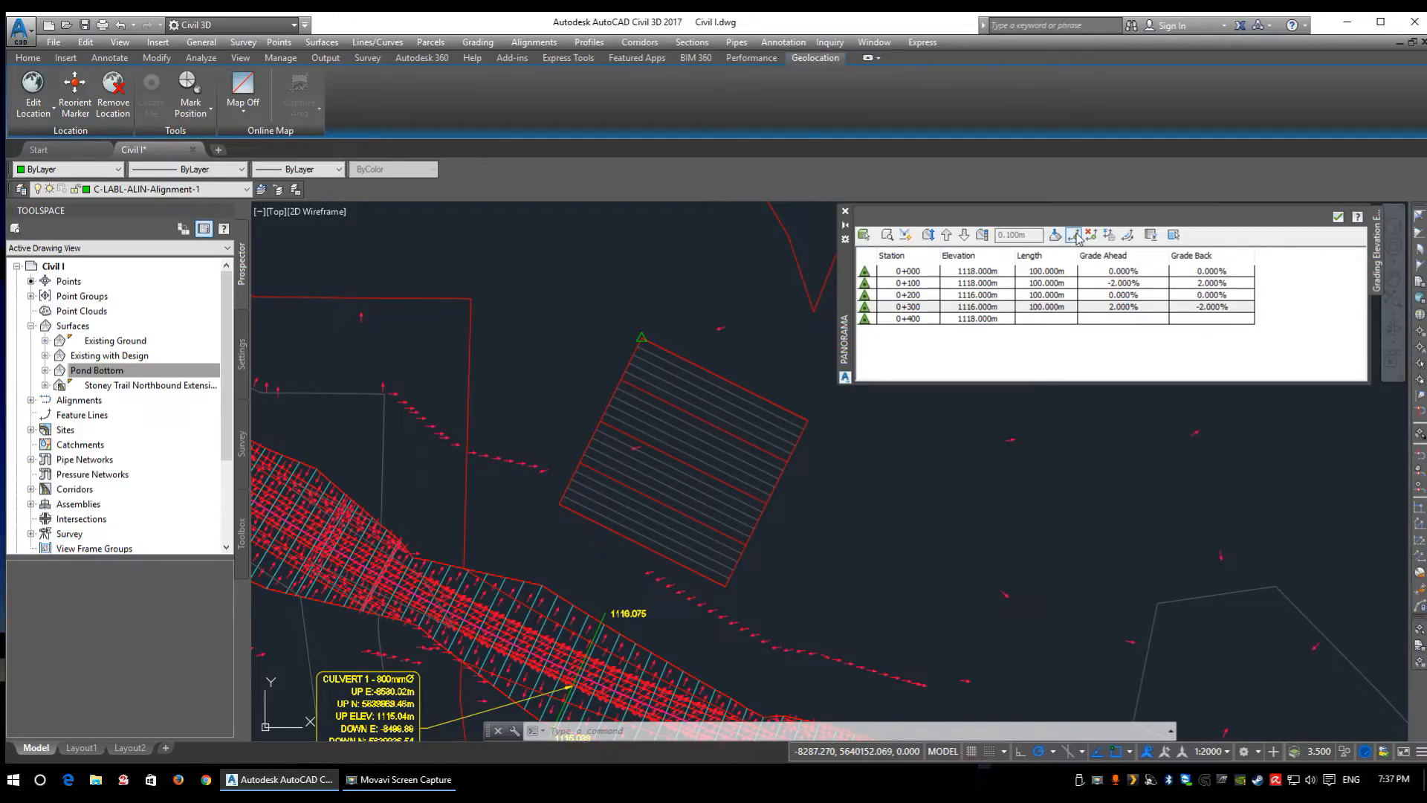
left_click(474, 43)
mouse_move(506, 186)
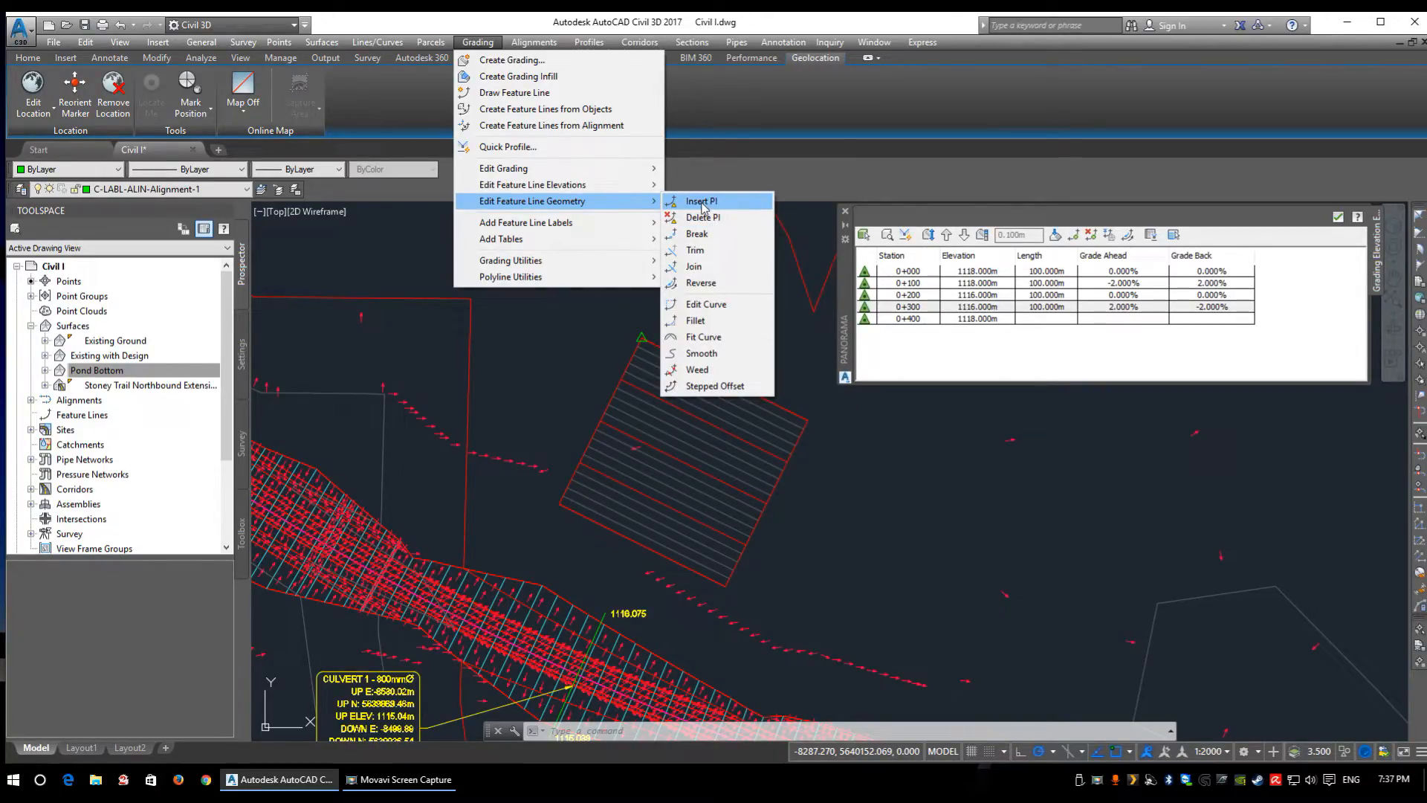
left_click(703, 205)
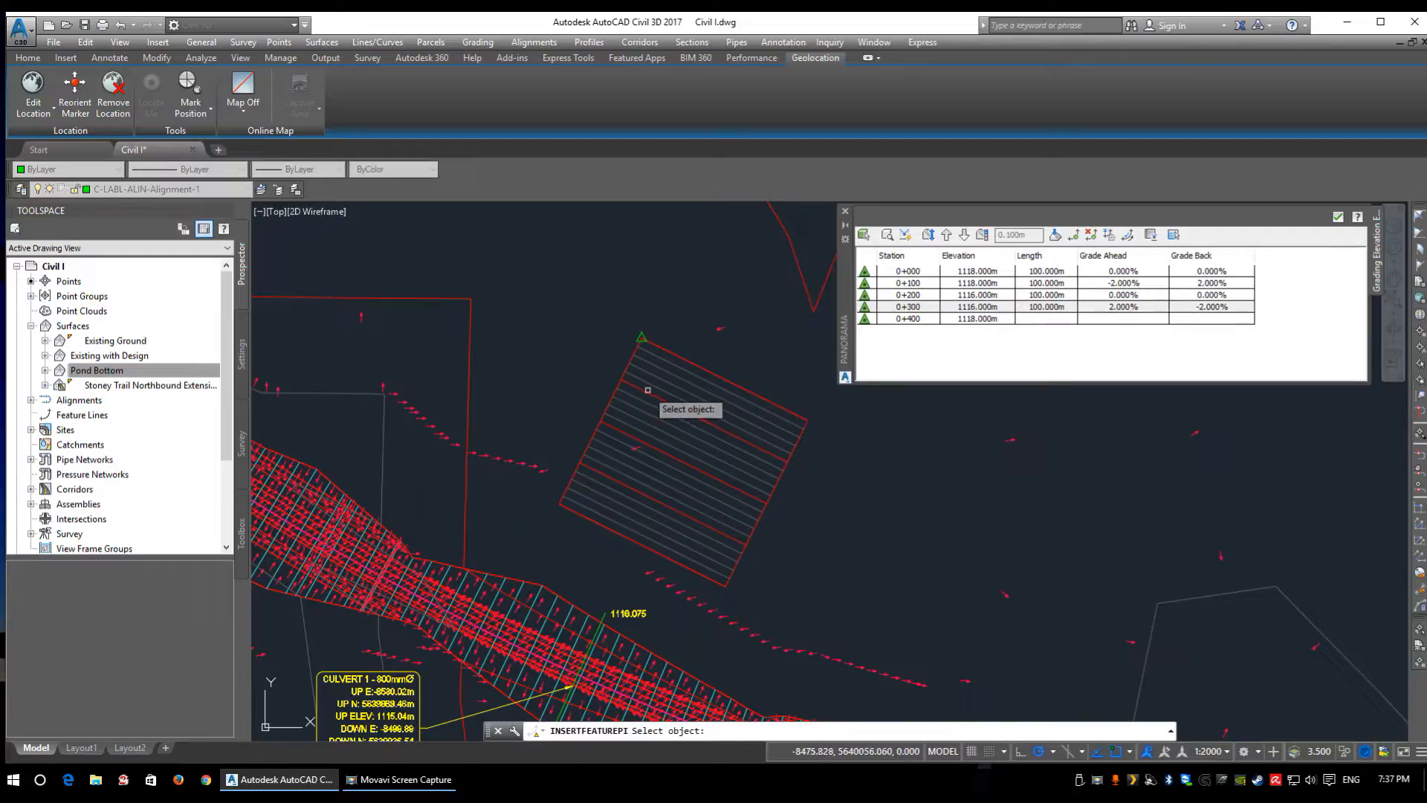
scroll(643, 383, "up", 2)
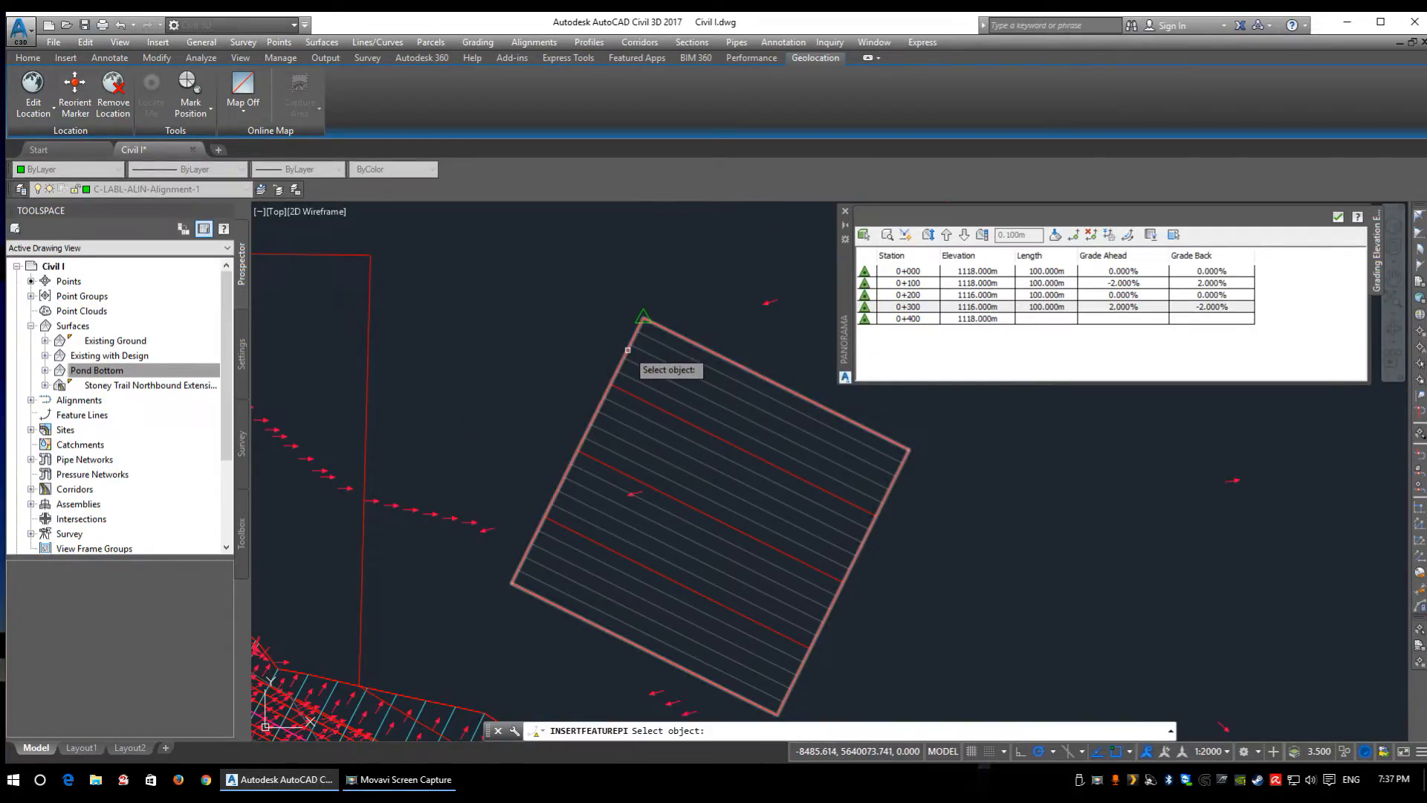
left_click(628, 350)
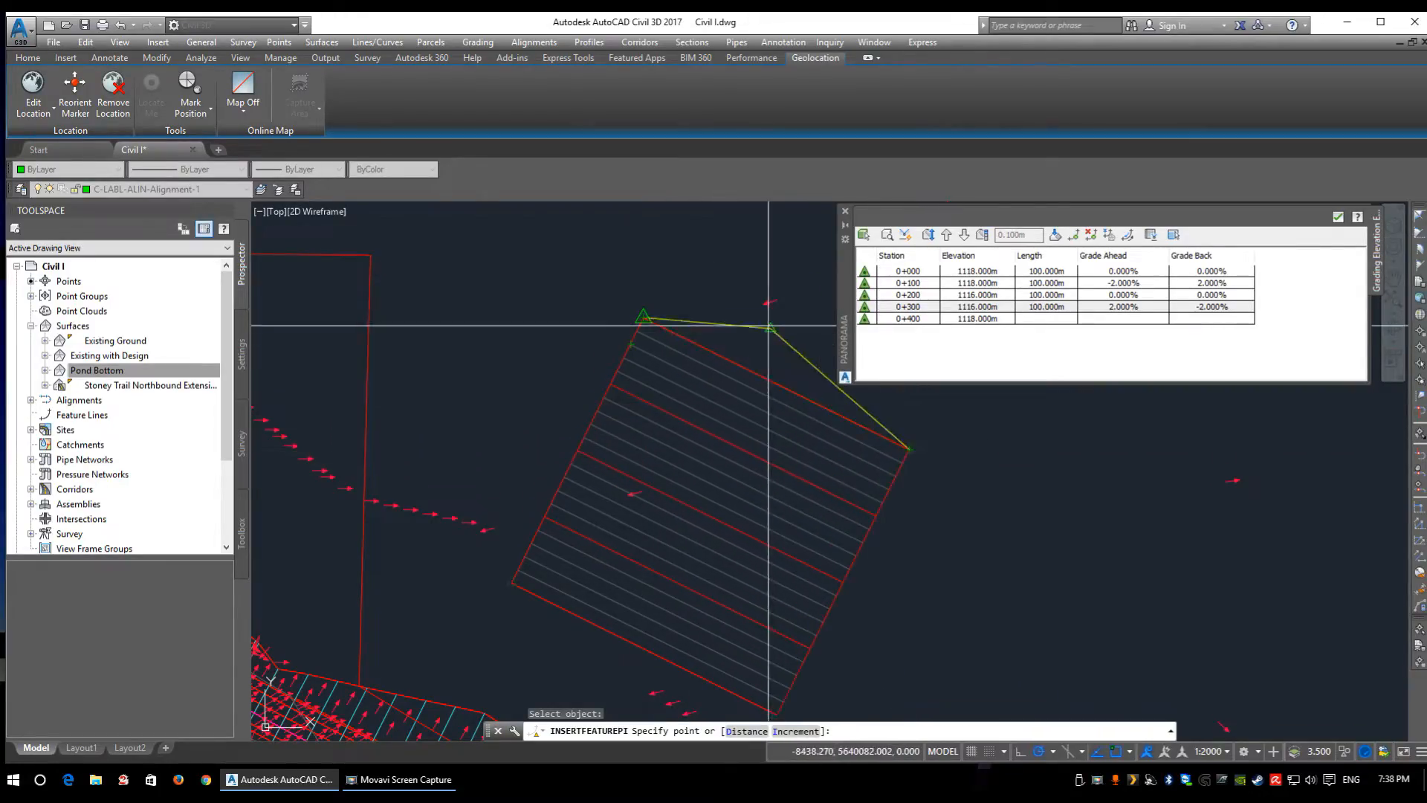
right_click(789, 390, "shift")
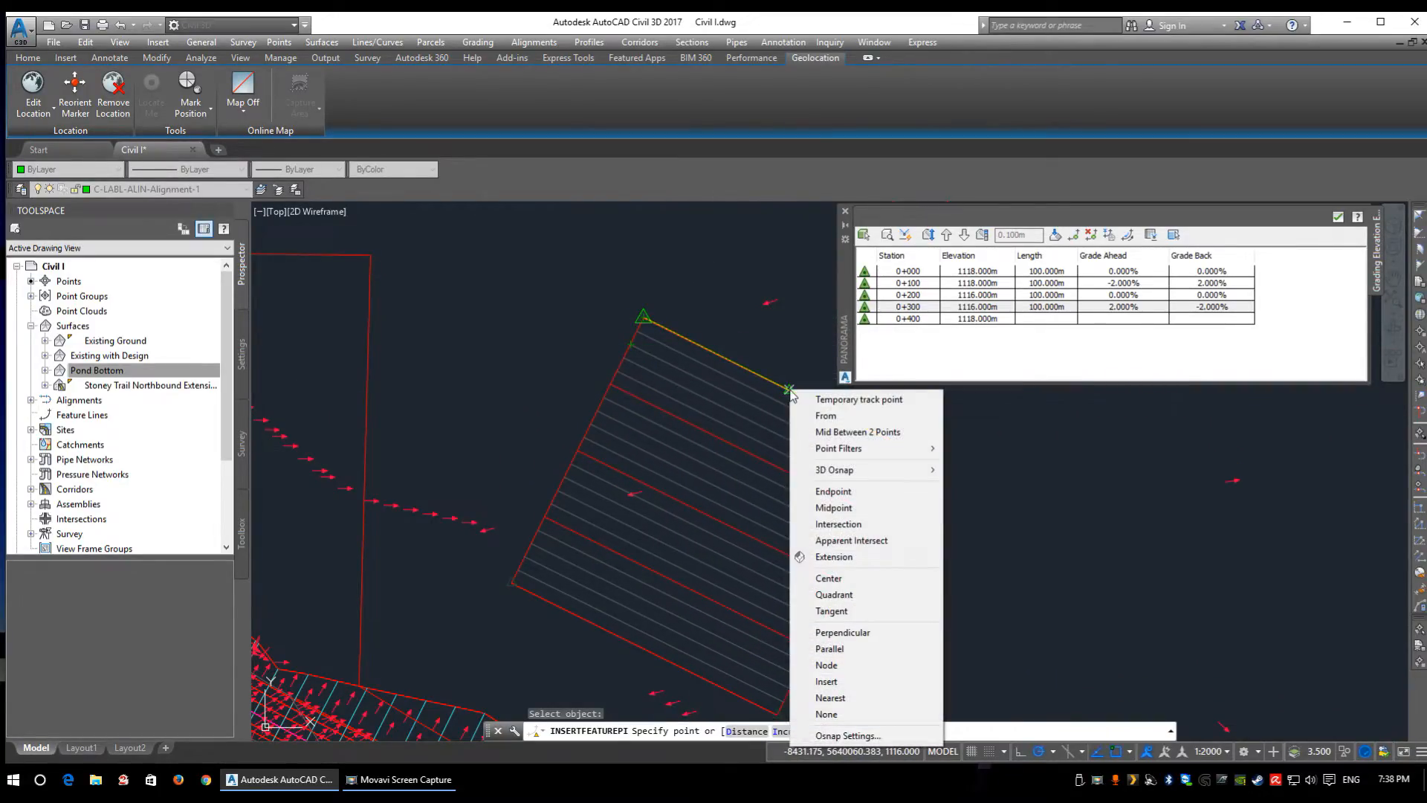
left_click(833, 508)
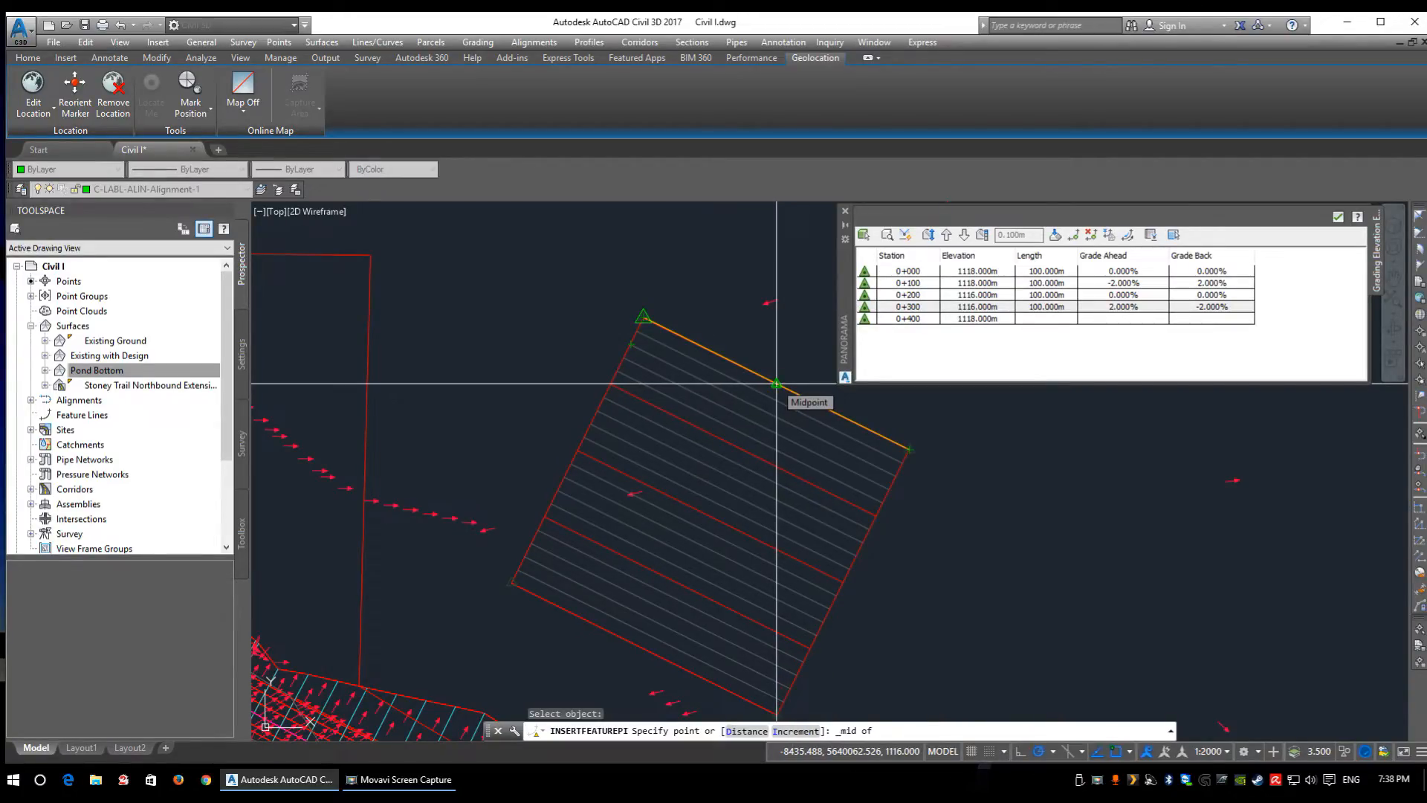
left_click(776, 383)
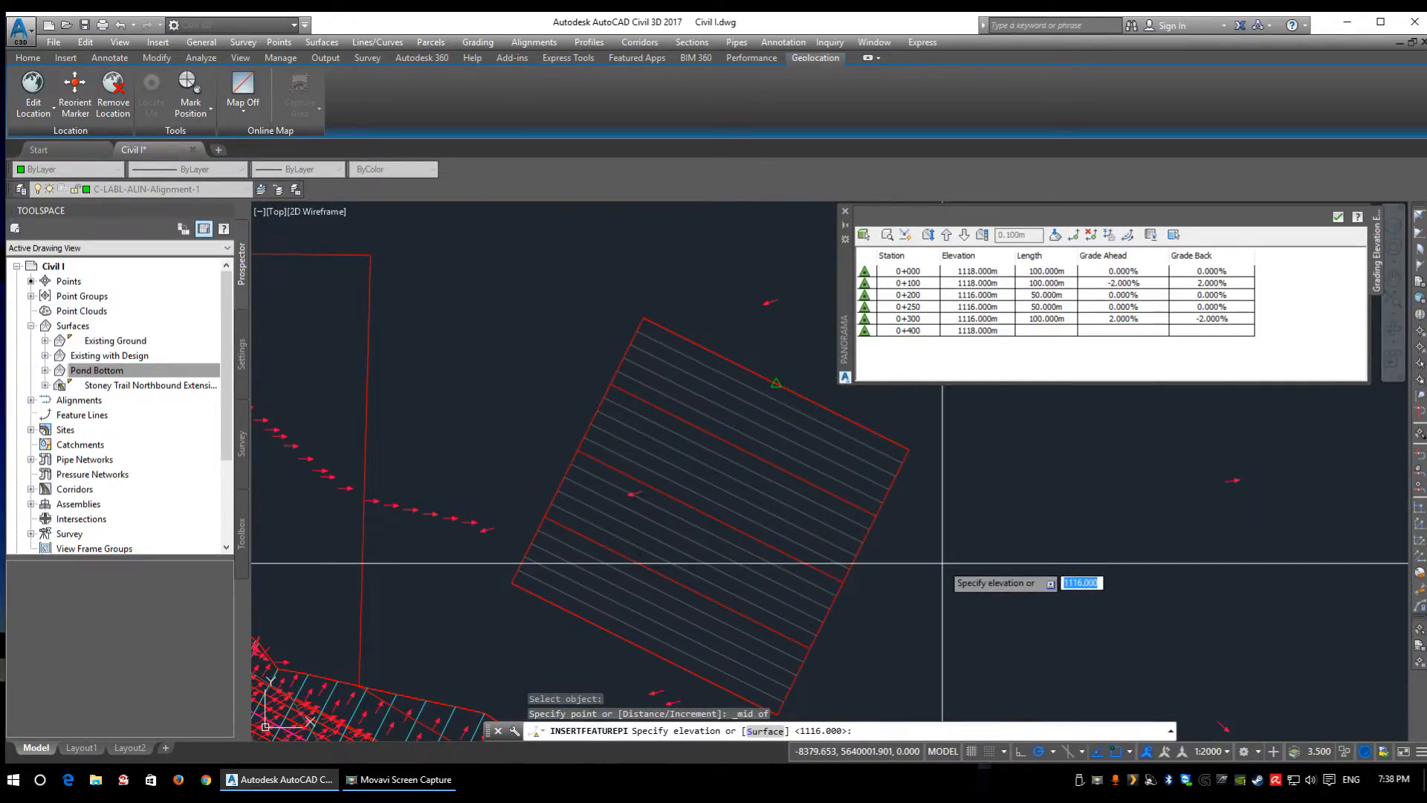
key("Return")
scroll(854, 446, "down", 2)
scroll(855, 386, "up", 2)
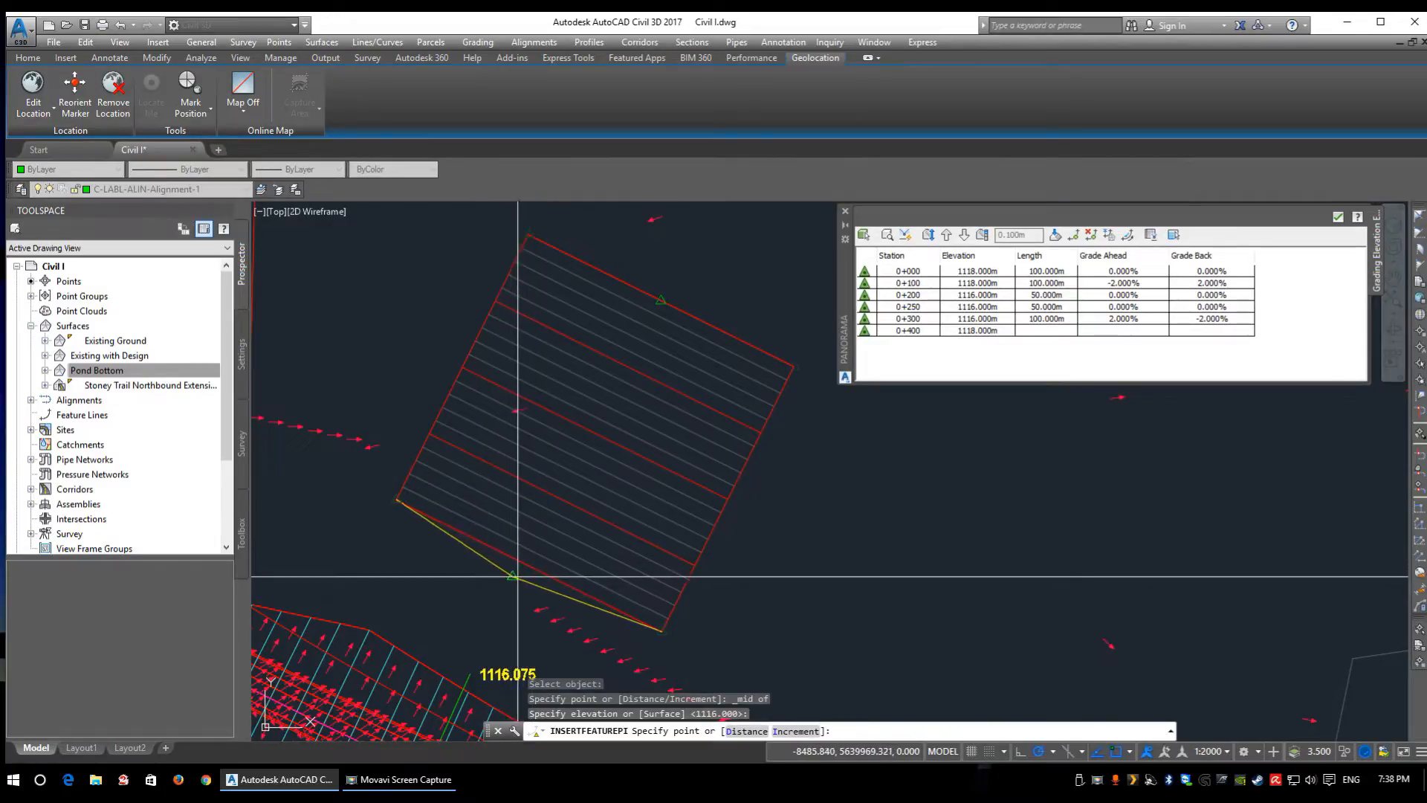
- Insert a PI at the midpoint between stations 0+000 and 0+100 of the square feature line, accepting elevation 1118 m
key("F8")
right_click(462, 553, "shift")
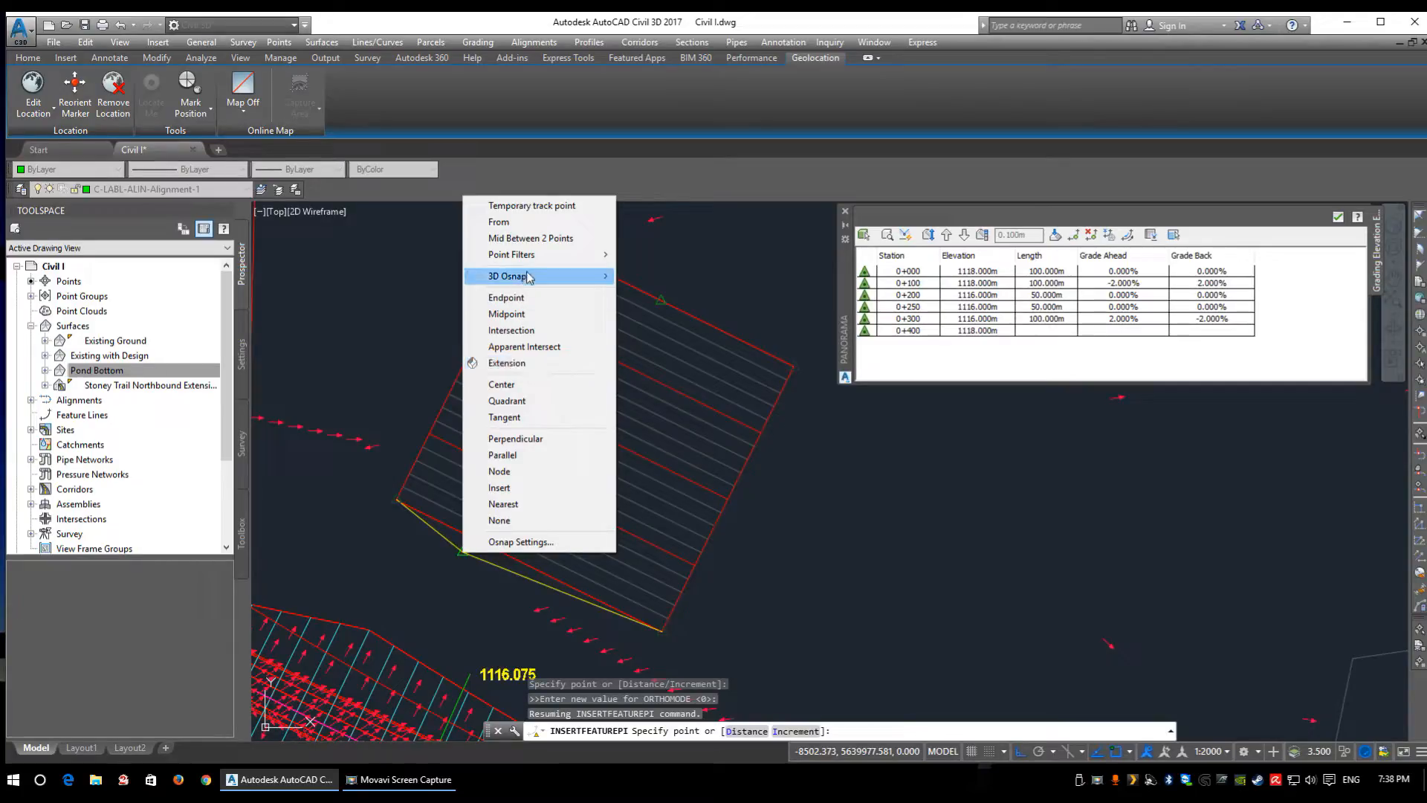
left_click(523, 315)
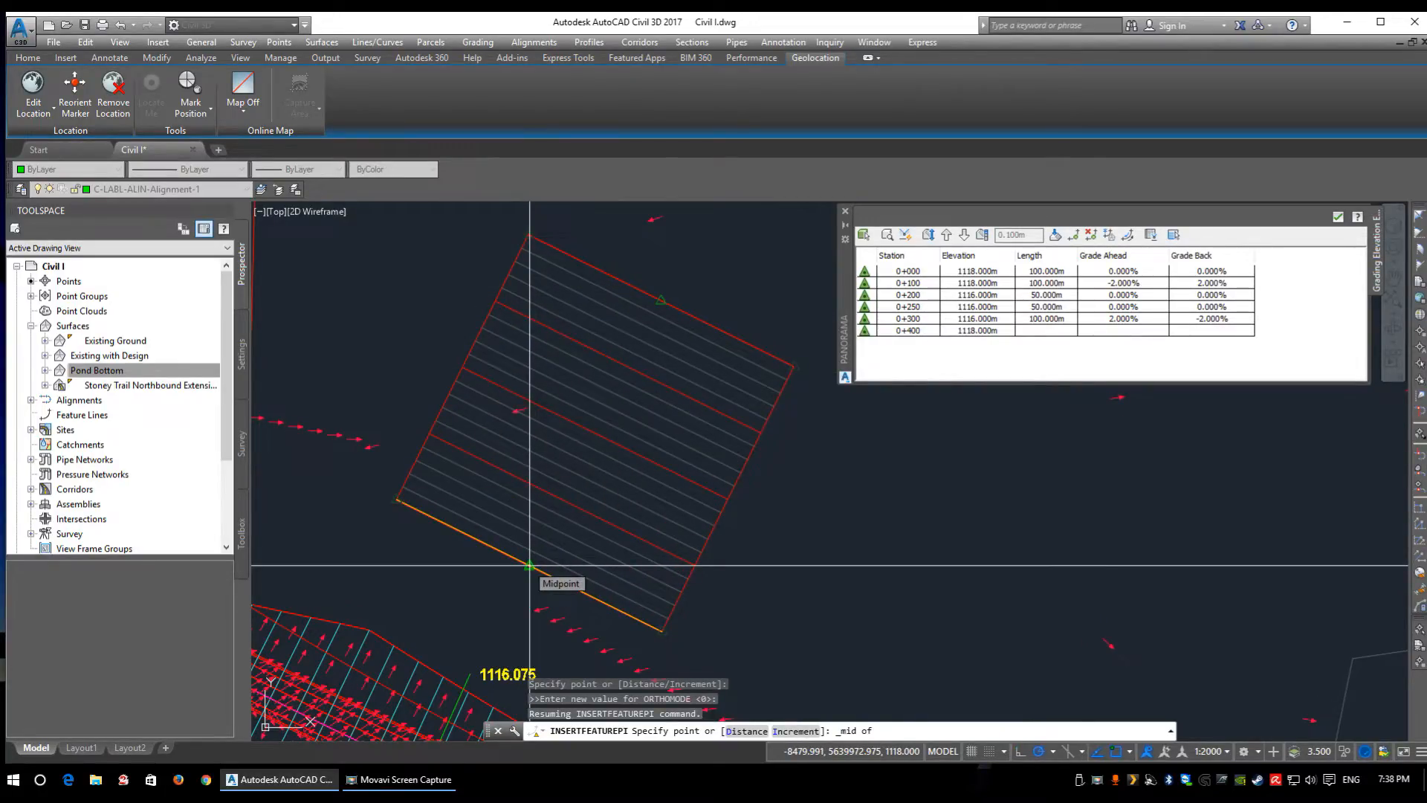
left_click(530, 567)
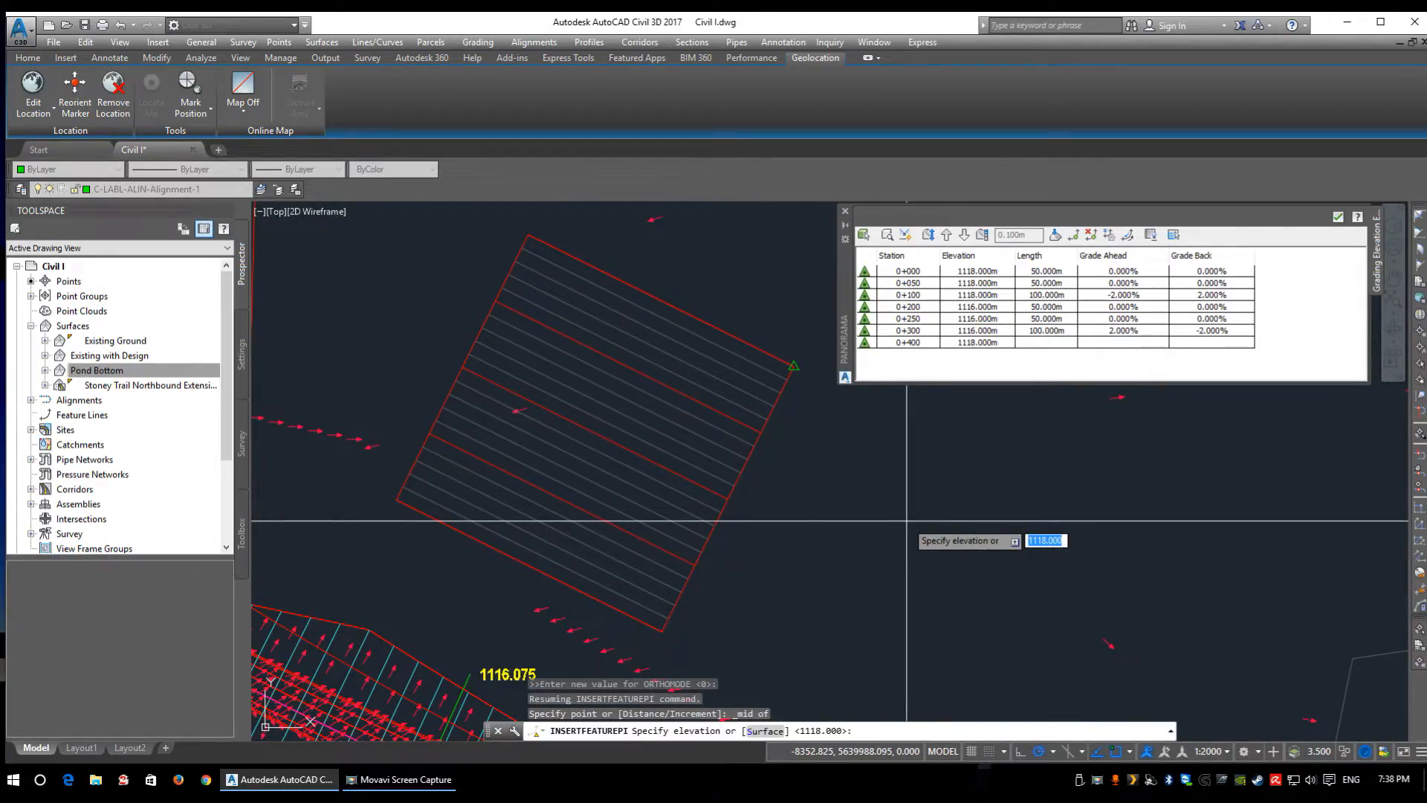
key("Return")
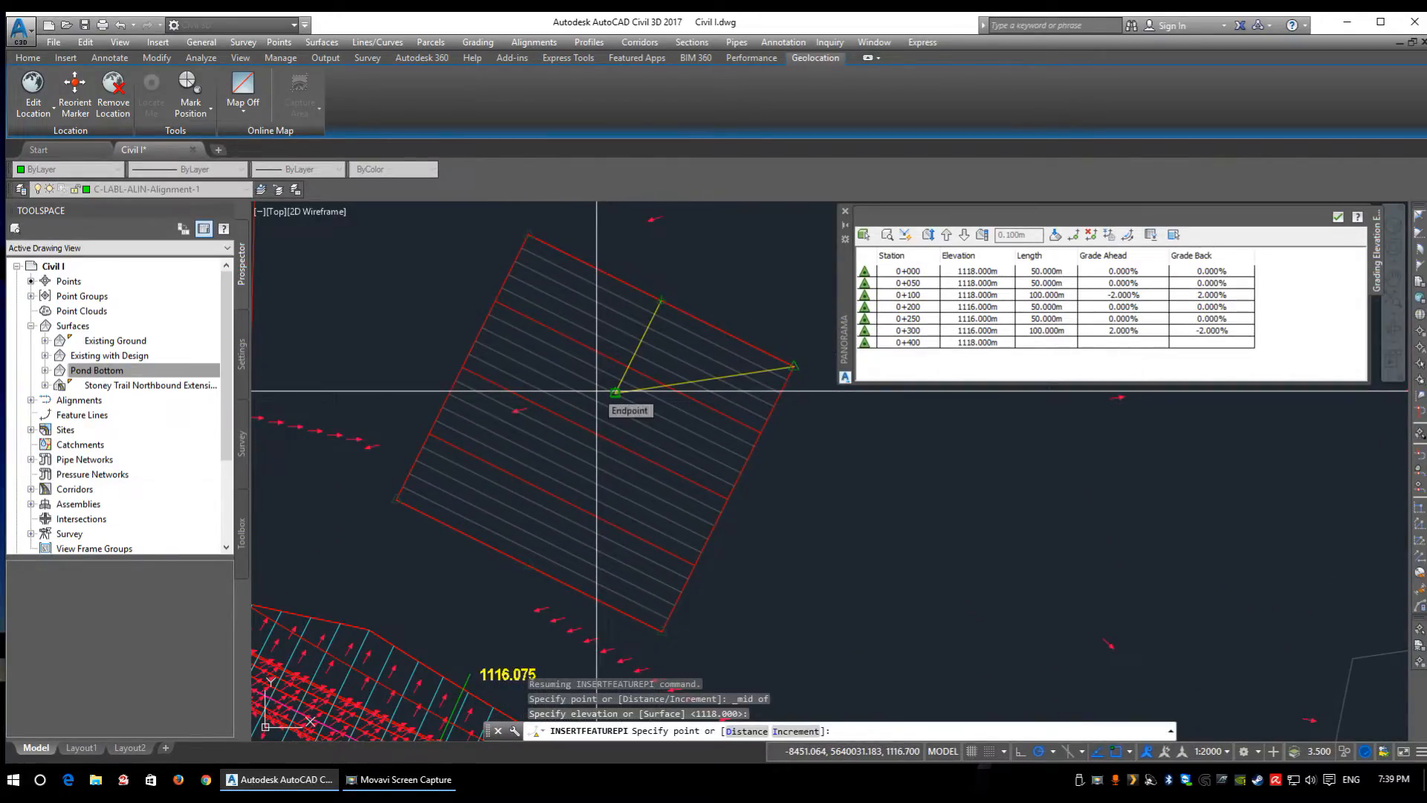
key("Return")
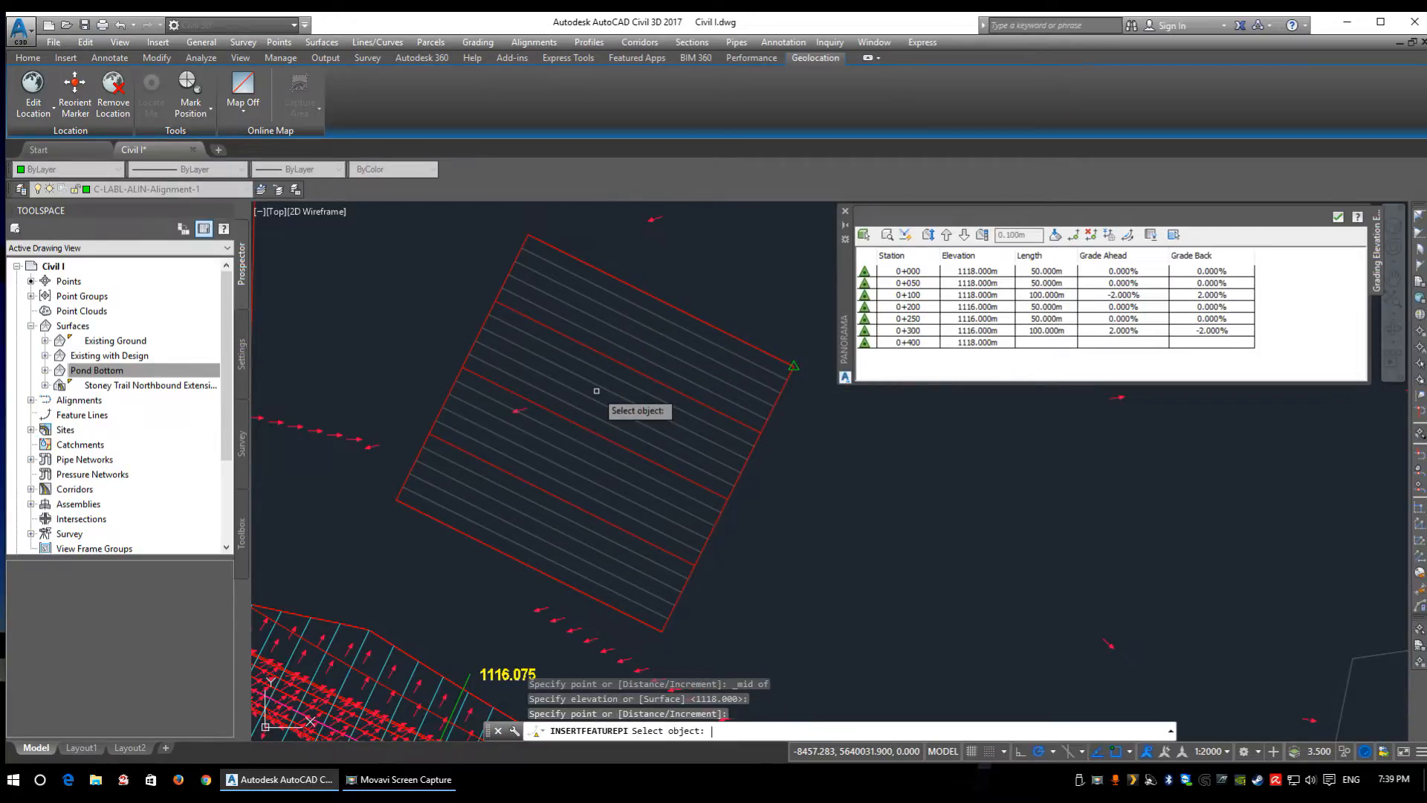
key("Return")
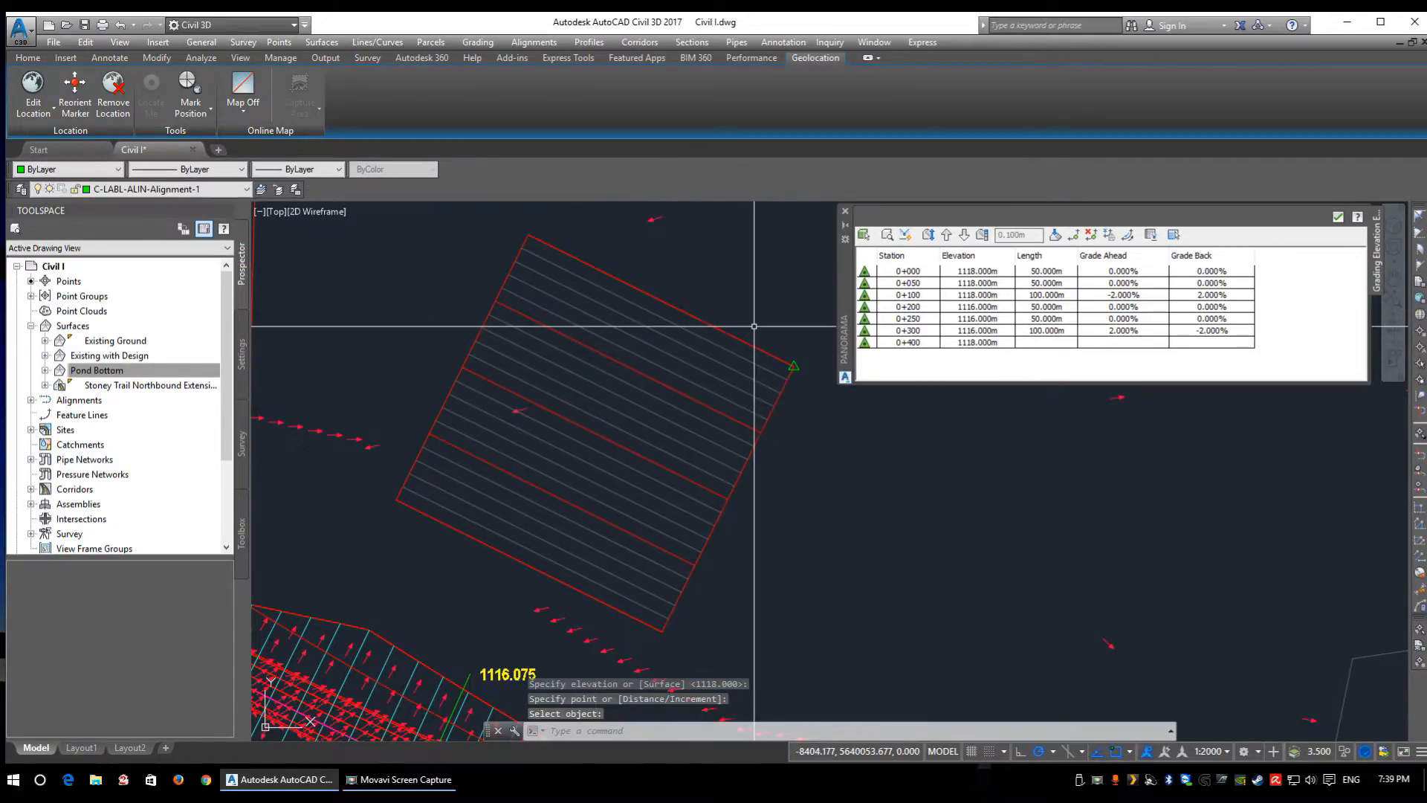
- Identify the new midpoint's station on the feature line and set the grade ahead at station 0+000 to -2%
left_click(913, 272)
left_click(913, 285)
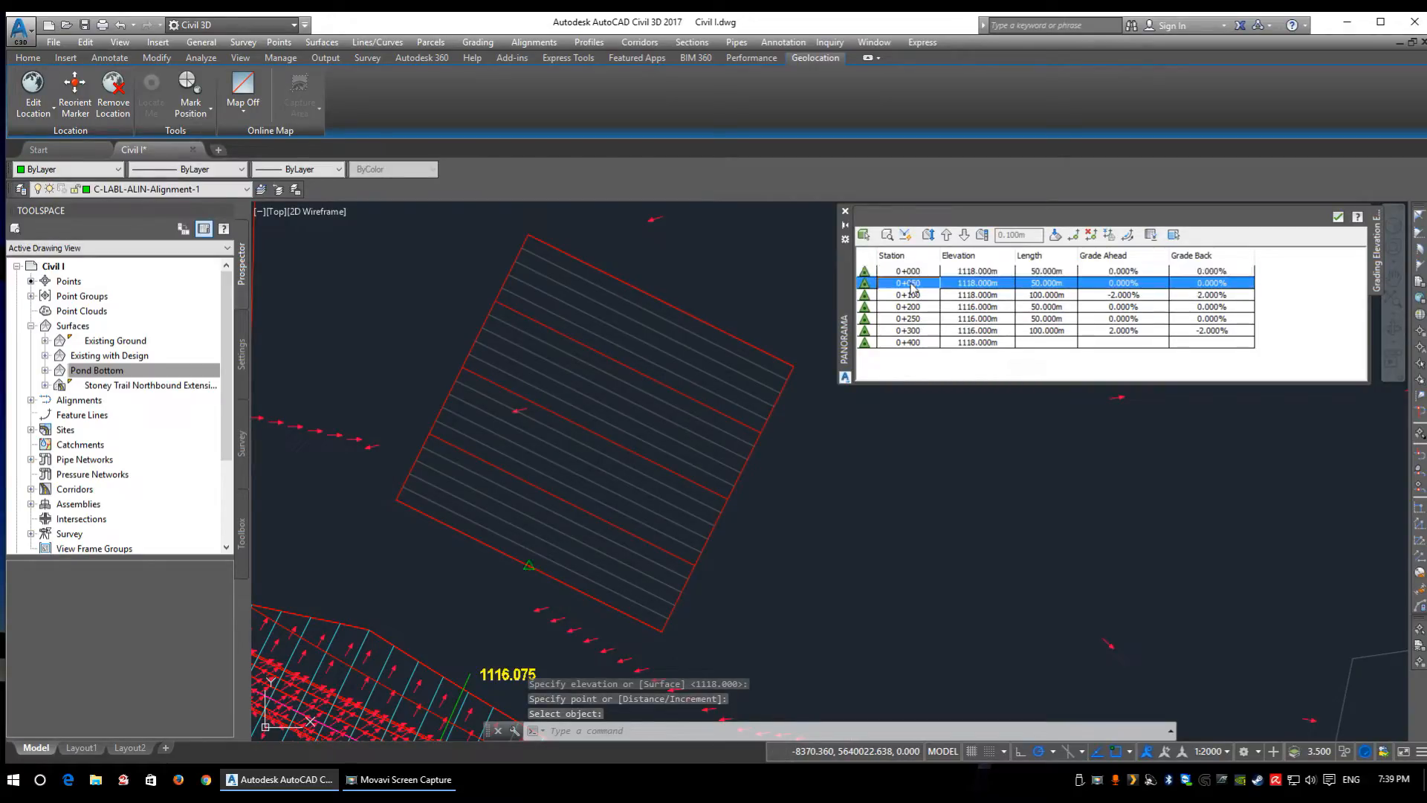
left_click(918, 272)
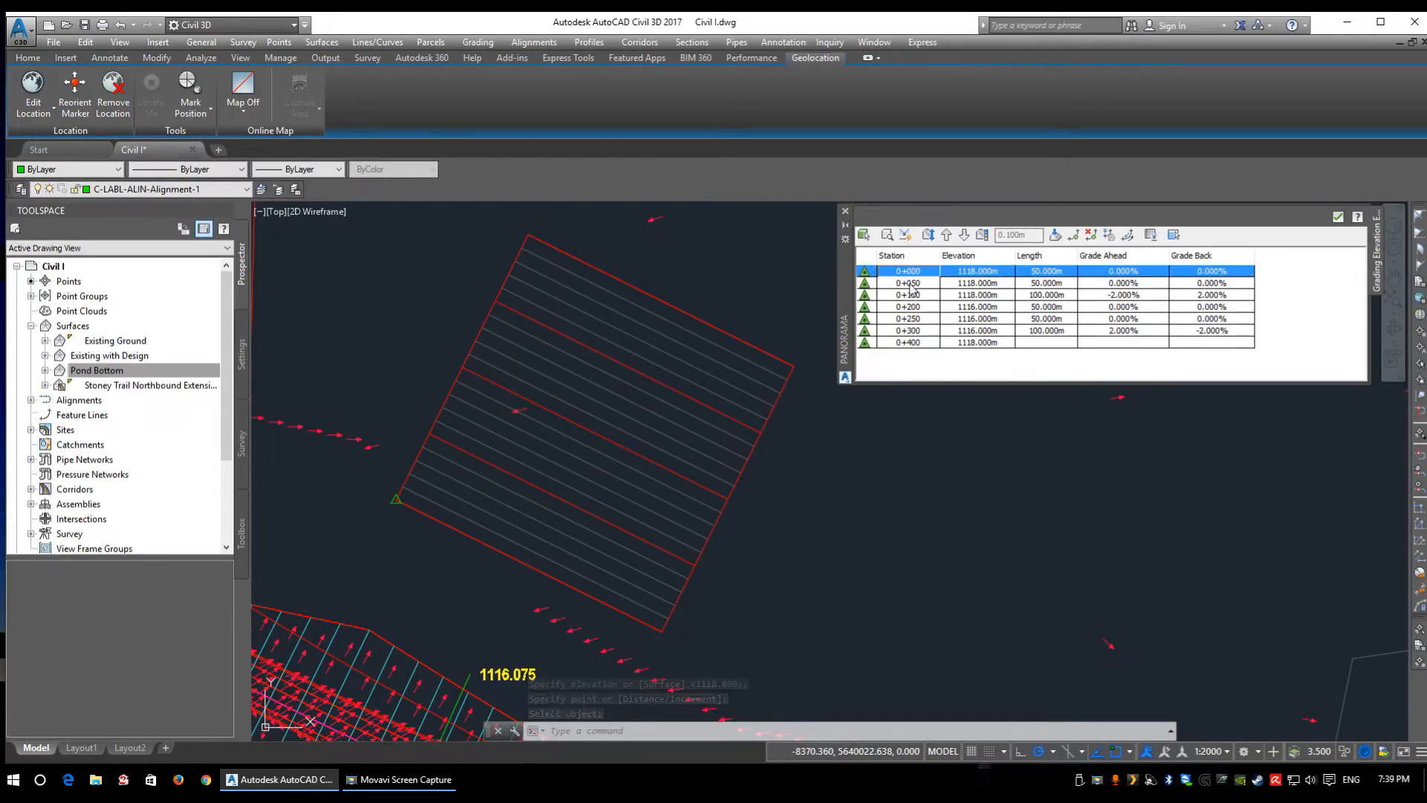
left_click(911, 284)
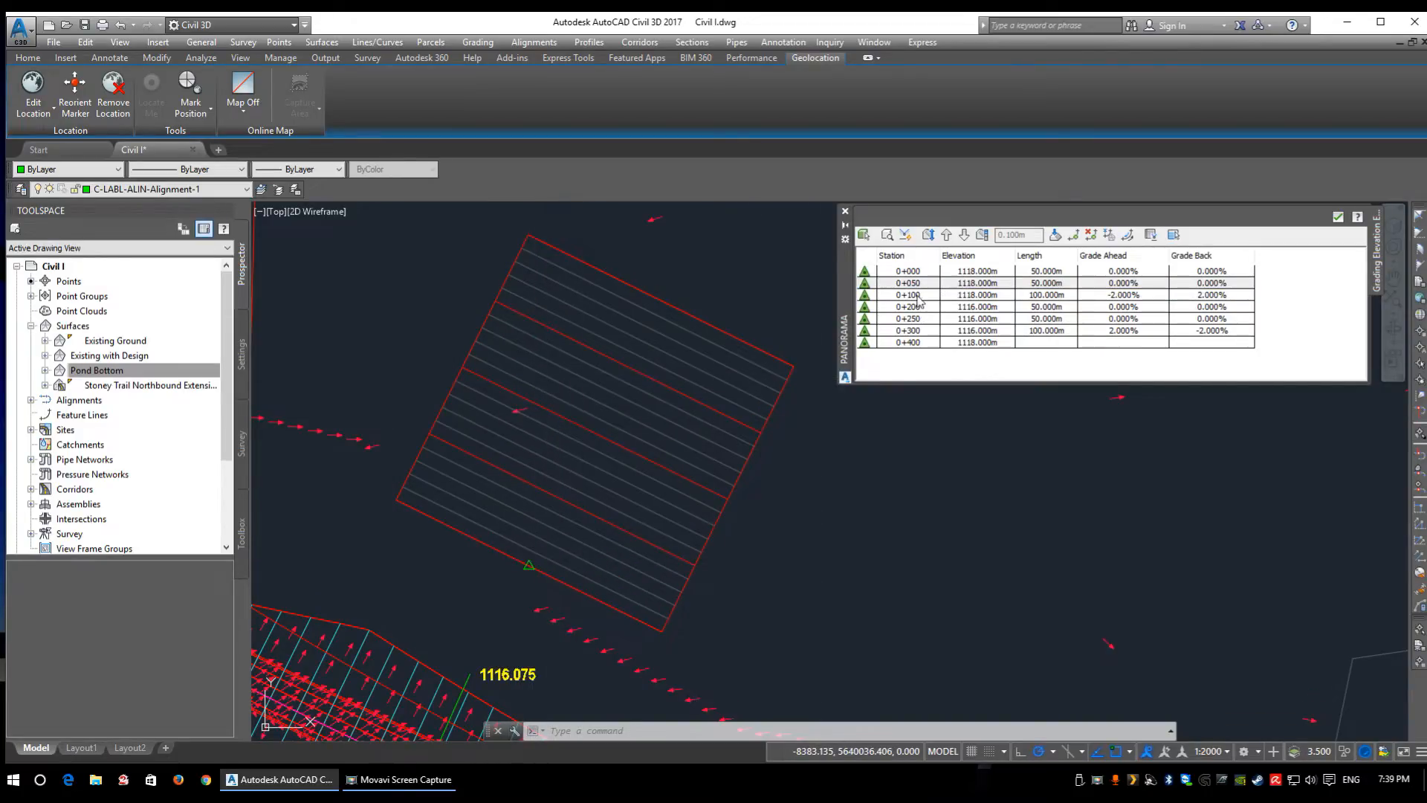
left_click(915, 296)
left_click(921, 284)
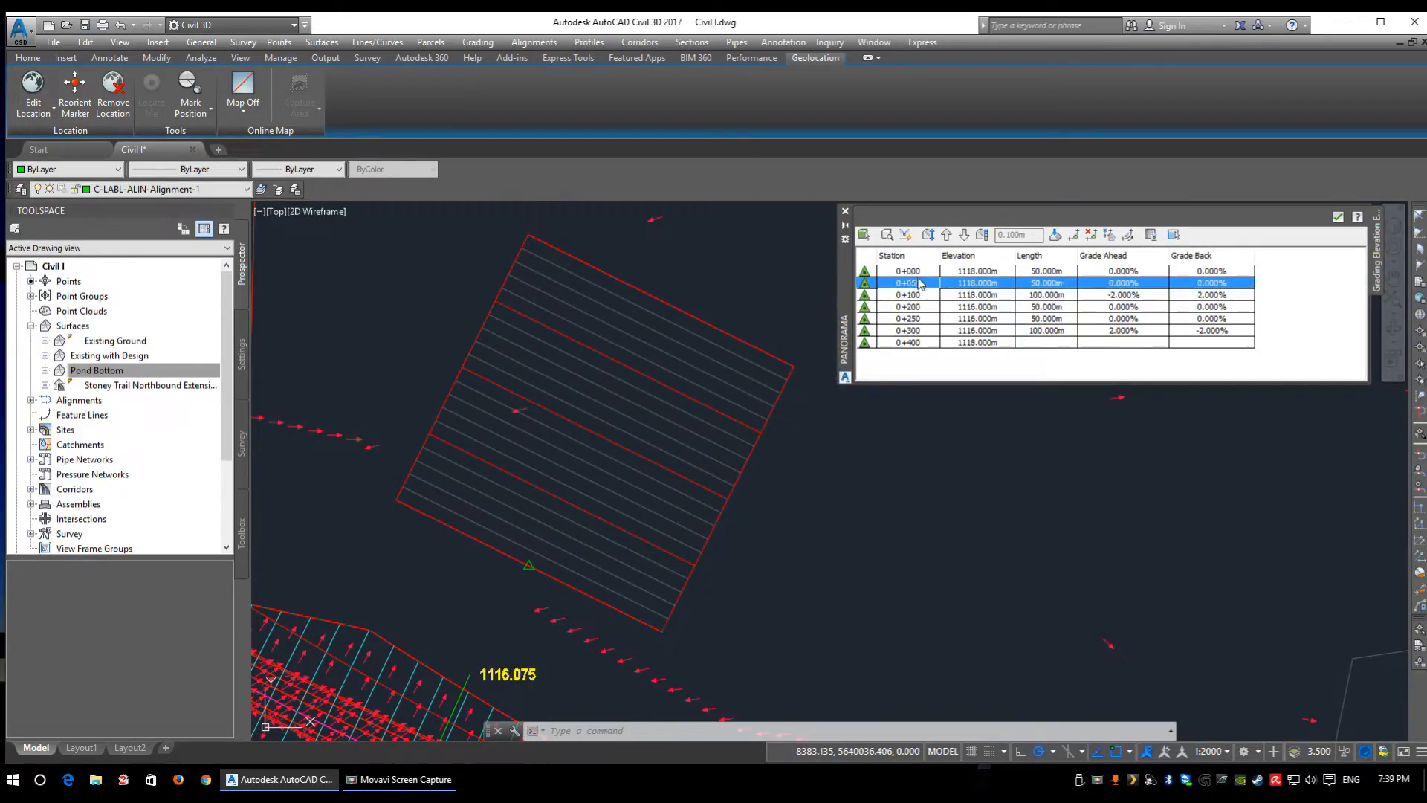
left_click(1112, 272)
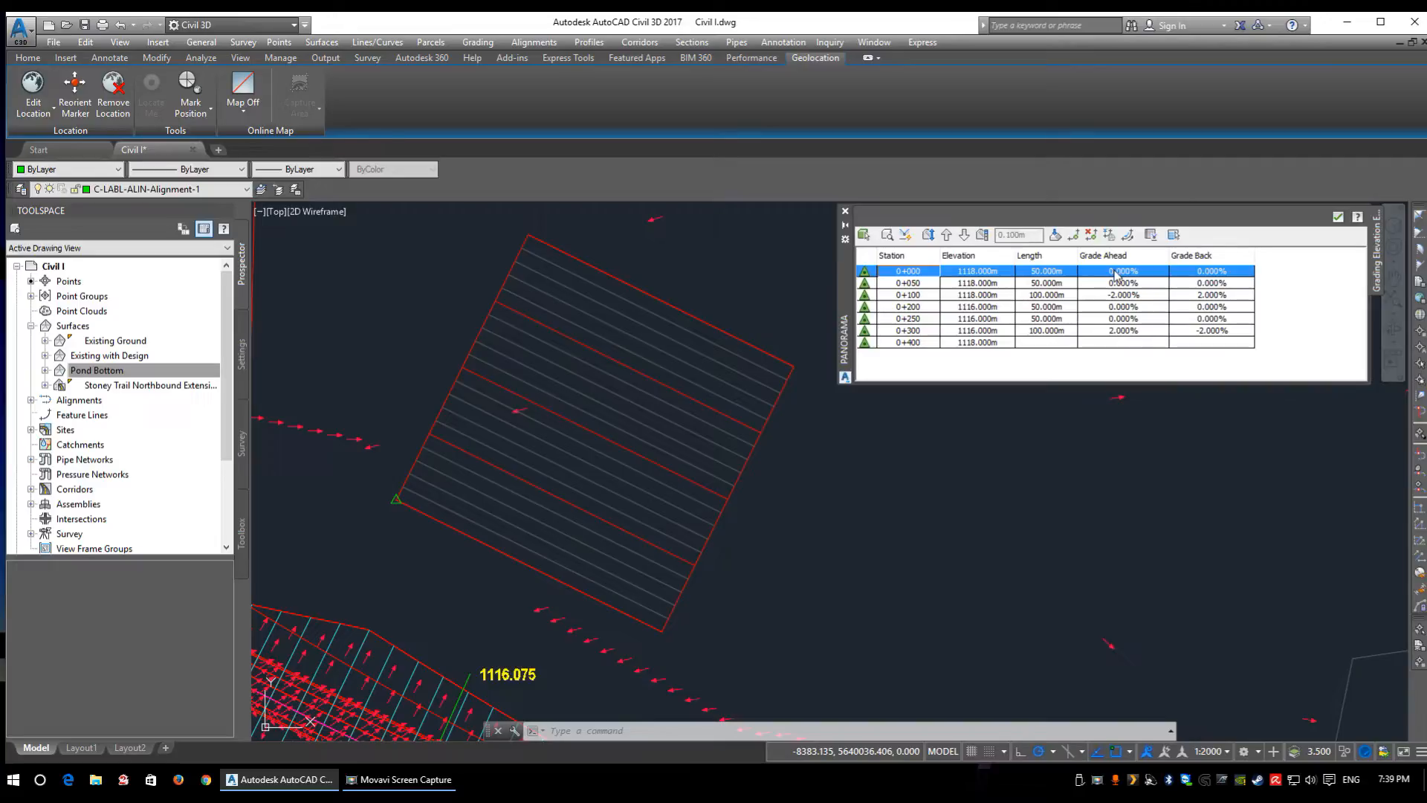
left_click(1112, 271)
type("-2")
key("Return")
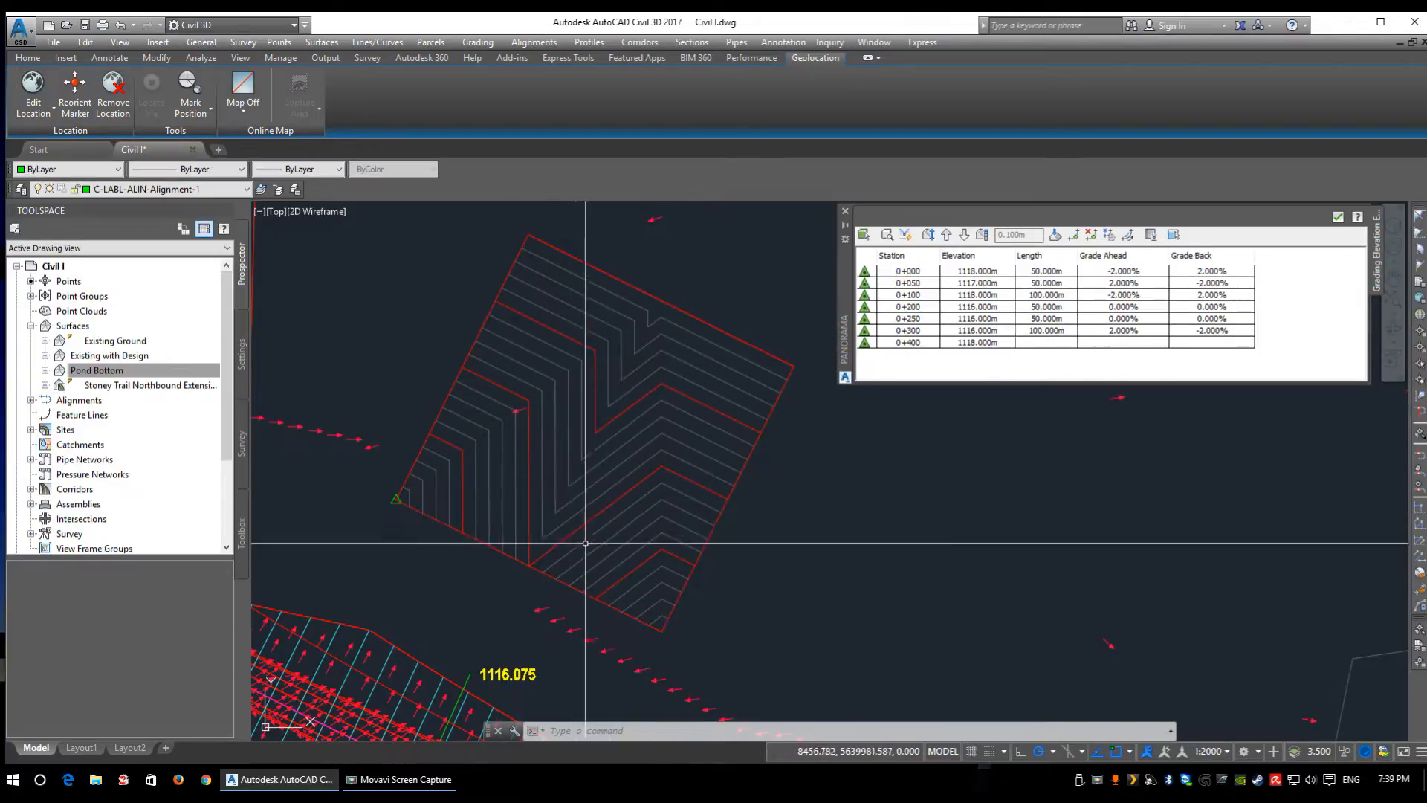
- Set the grade ahead at station 0+200 to -2% so the opposite midpoint is lowered too
left_click(1119, 296)
left_click(1131, 284)
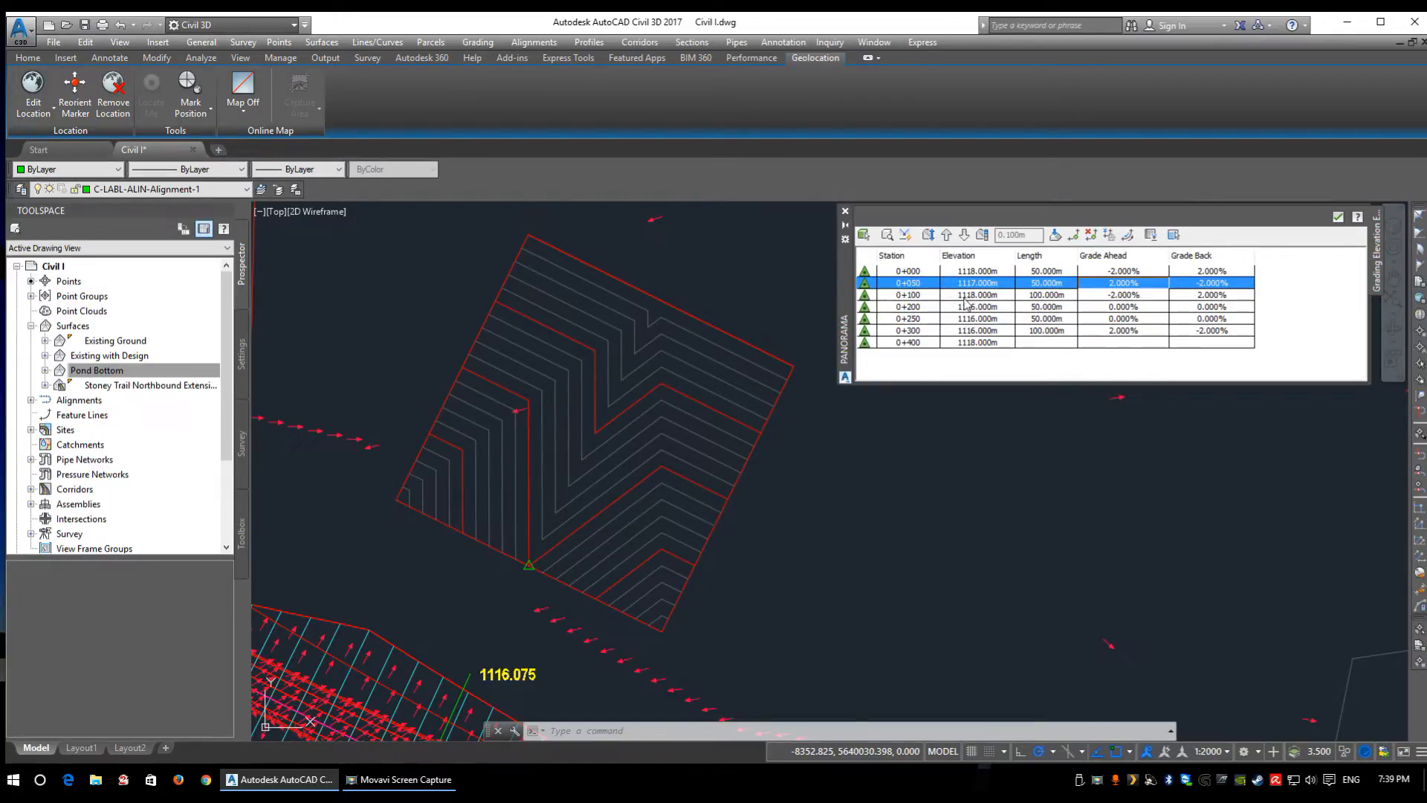
left_click(1106, 296)
left_click(1108, 308)
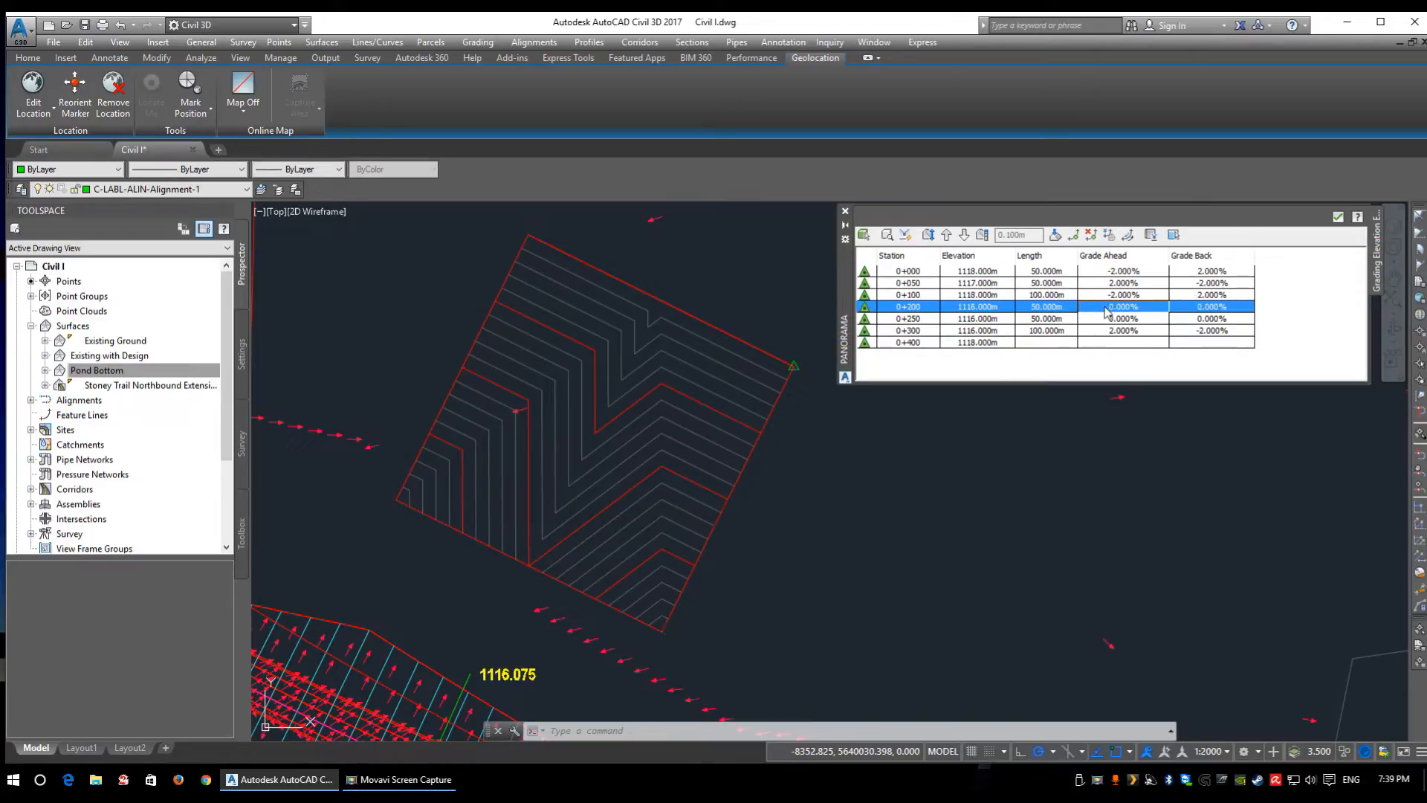
left_click(1107, 308)
type("-2")
key("Return")
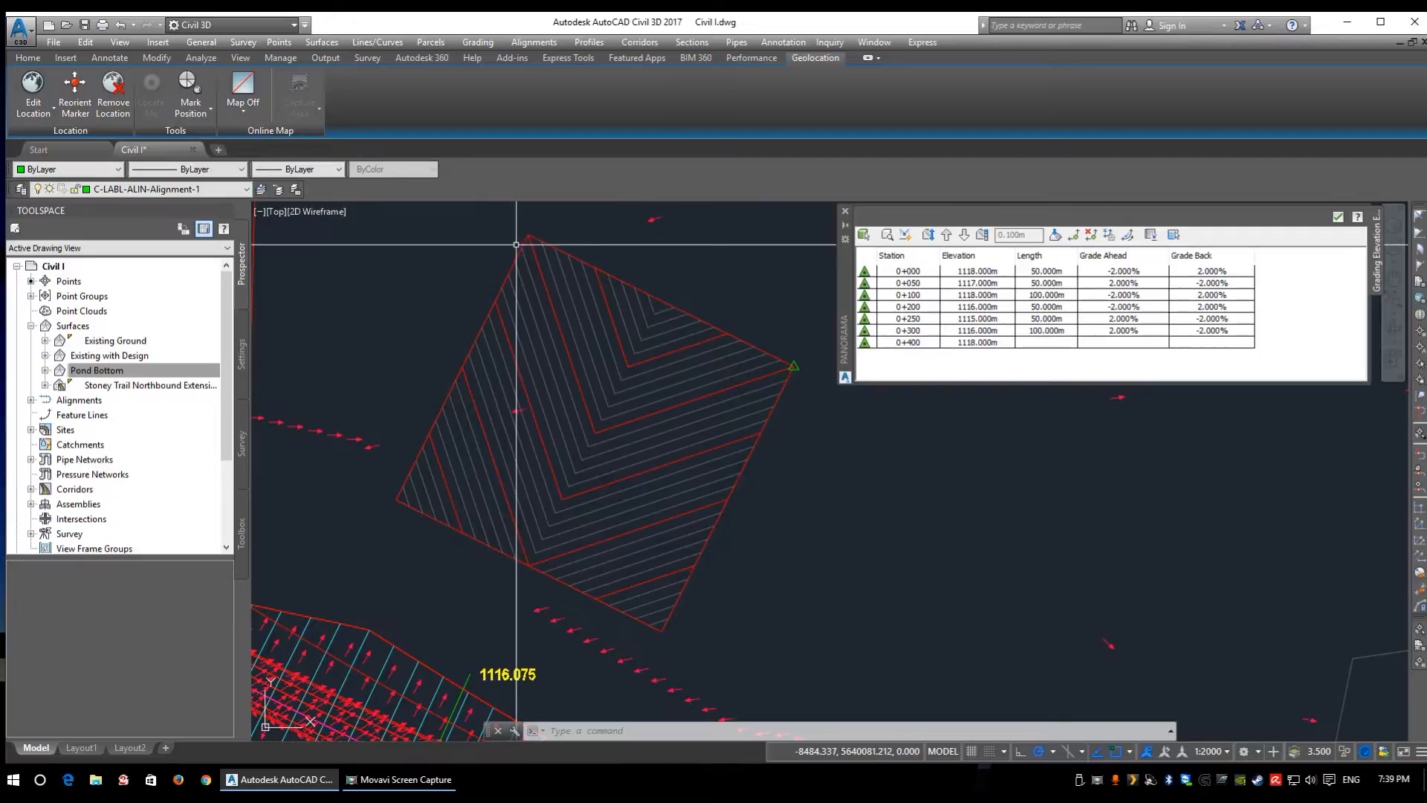
- Edit the Pond Bottom surface style so triangles use Exaggerate Elevation with a scale factor of 5
left_click(599, 347)
right_click(599, 347)
left_click(674, 541)
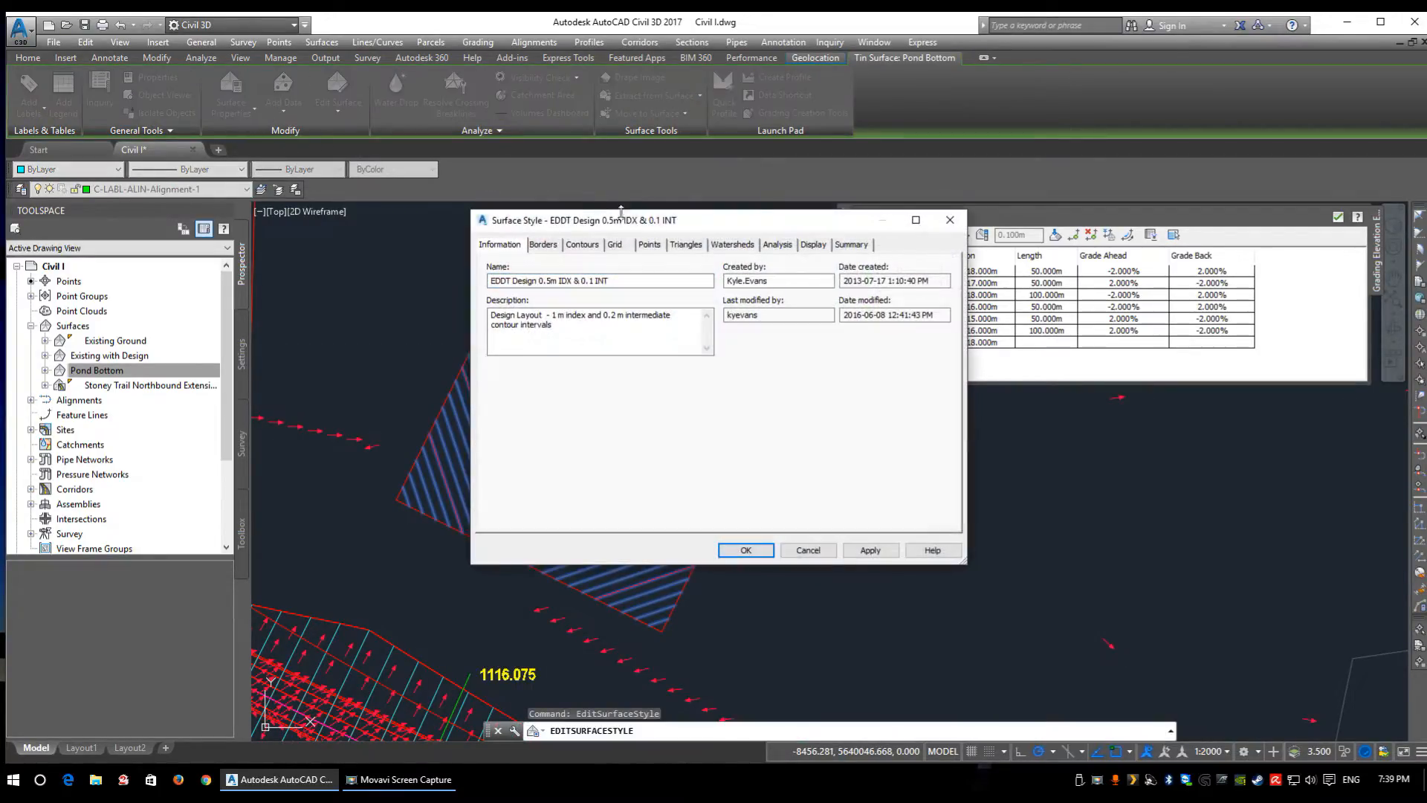
left_click(685, 245)
left_click(810, 300)
left_click(810, 300)
left_click(780, 331)
left_click(783, 325)
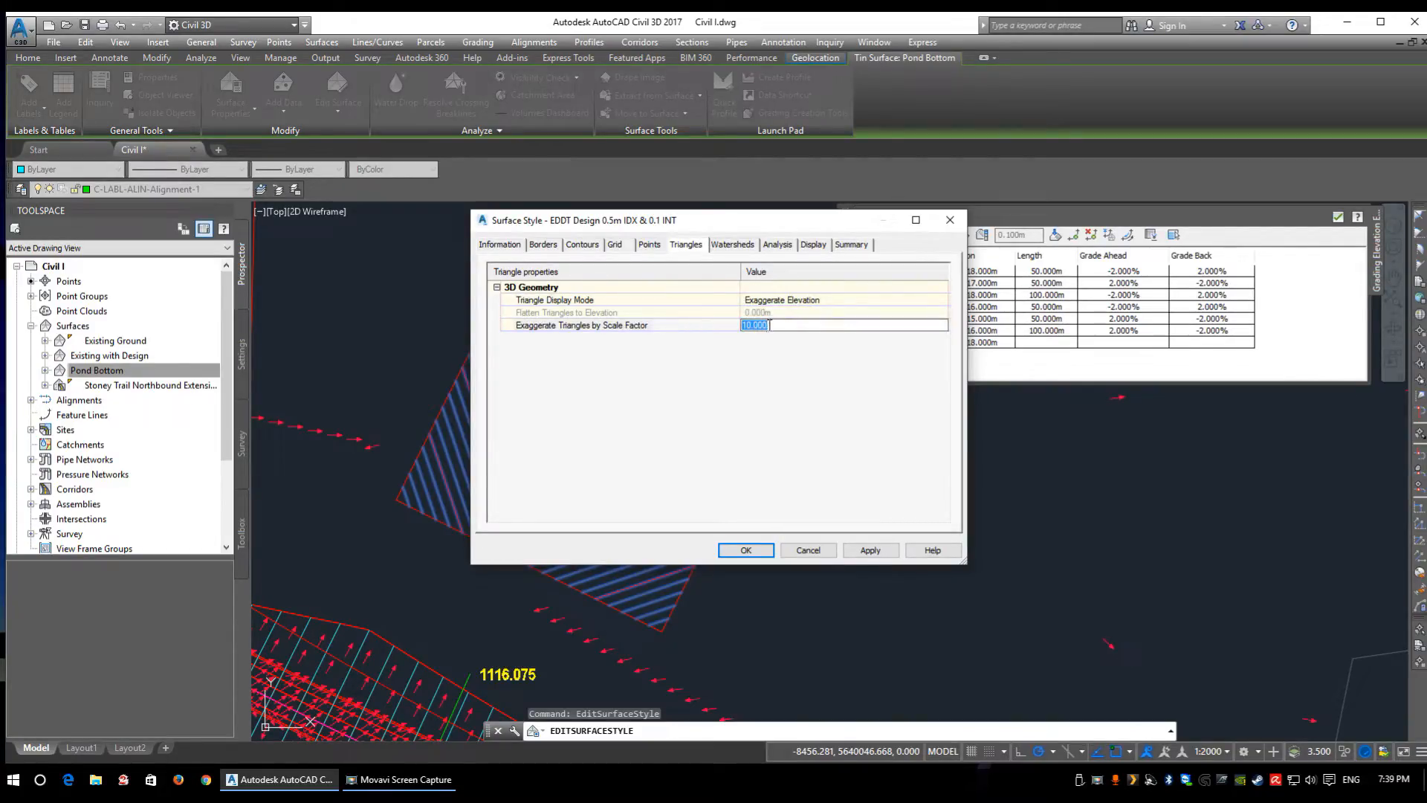
type("5")
key("Return")
- Set the style's contour display mode to Exaggerate Elevation with a scale factor of 5 and accept the style changes
left_click(580, 245)
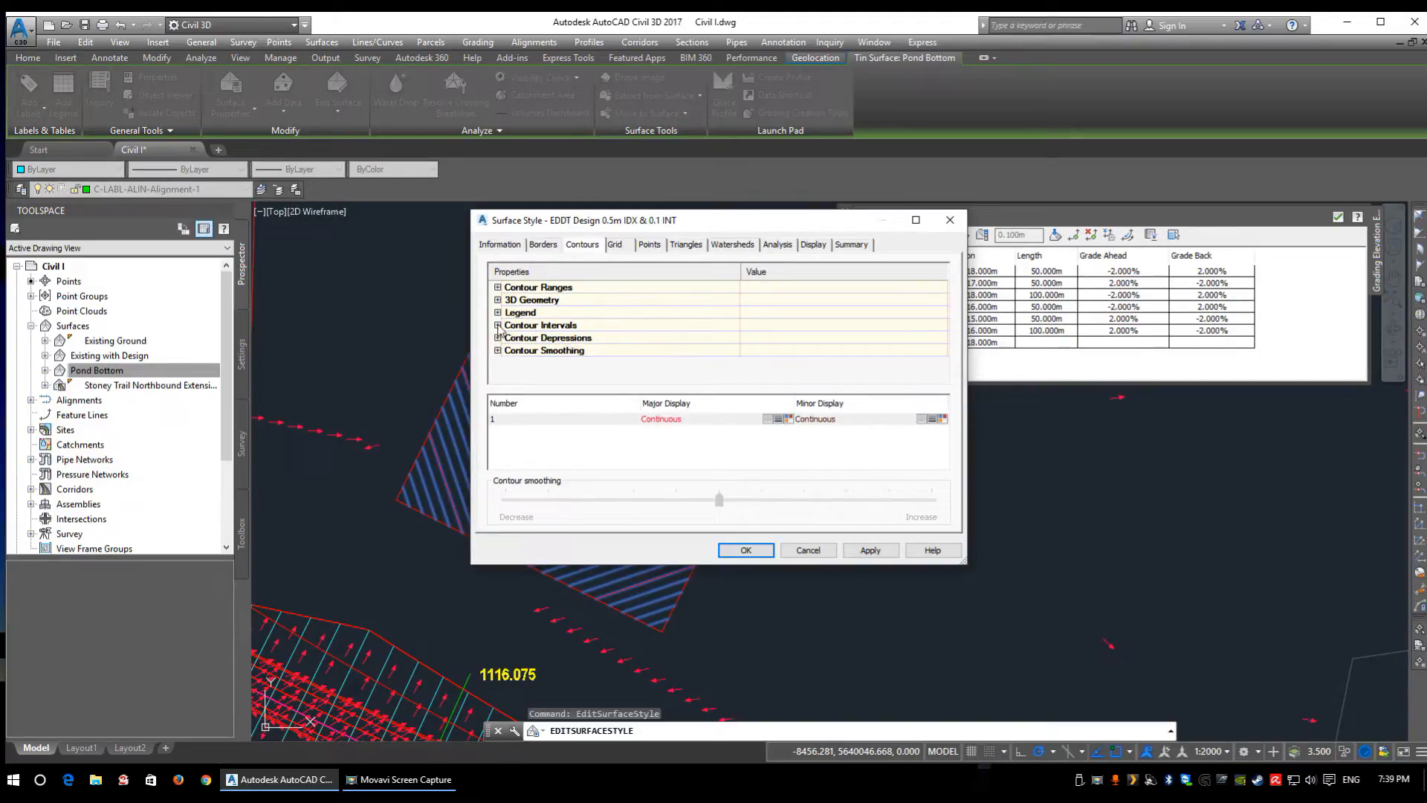
left_click(497, 299)
left_click(818, 312)
left_click(817, 313)
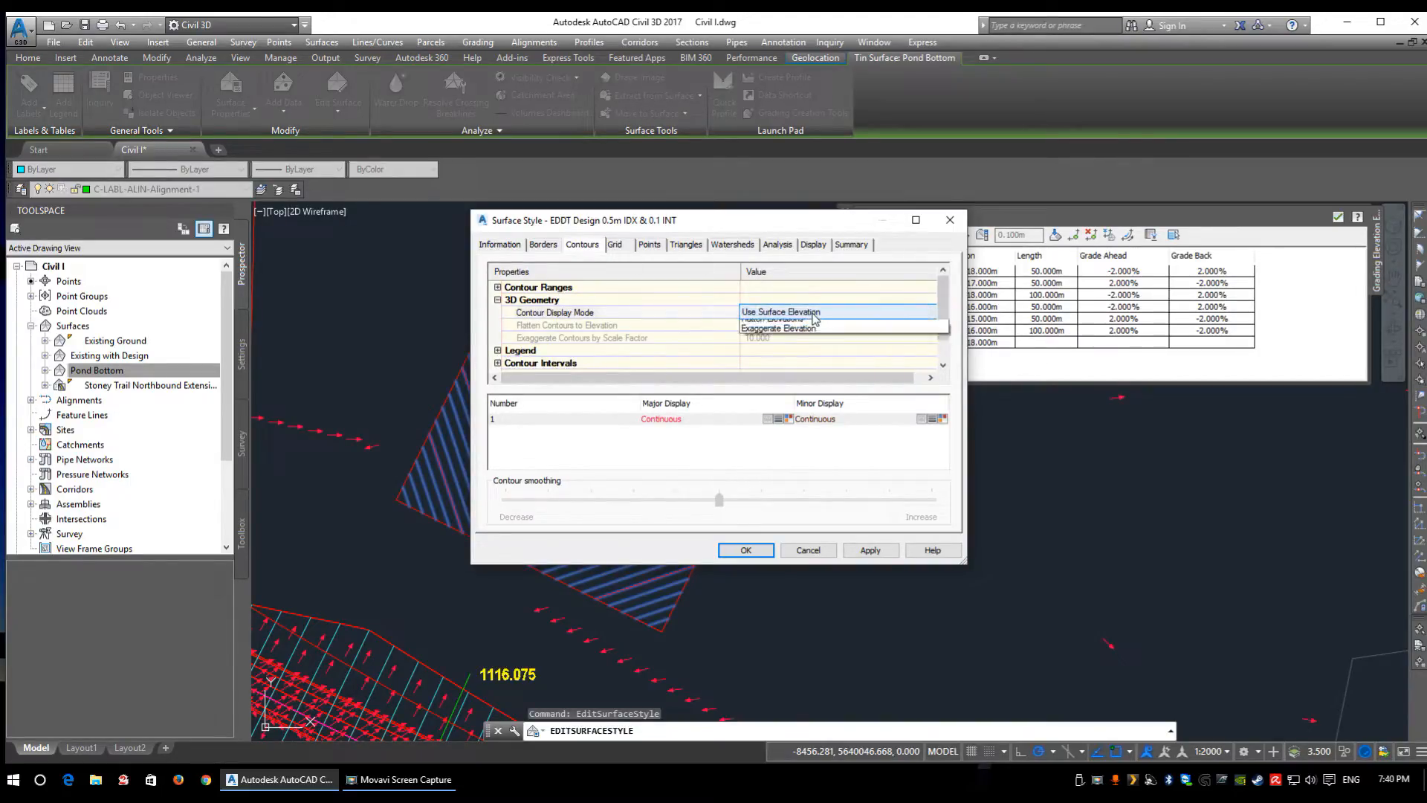
left_click(794, 345)
left_click(777, 339)
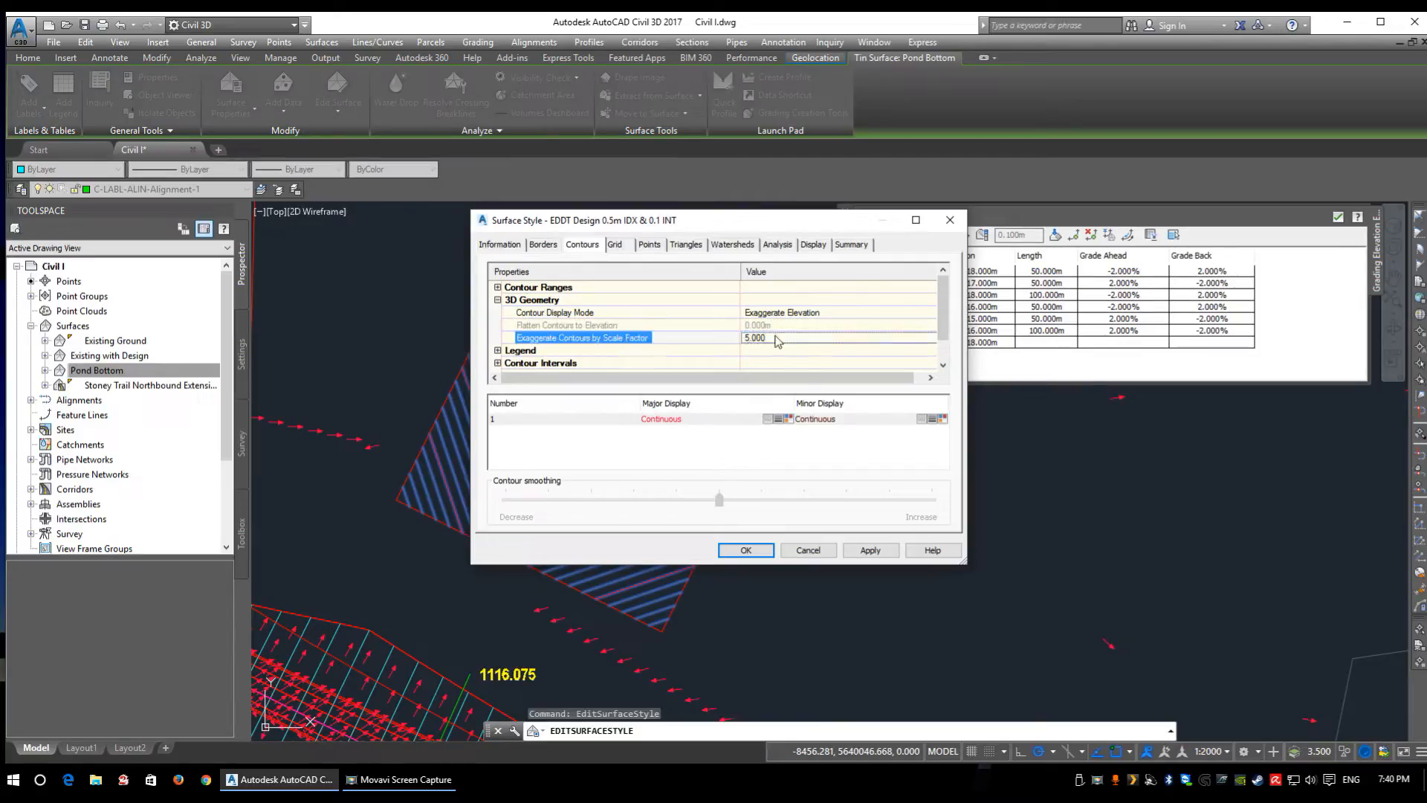
left_click(745, 550)
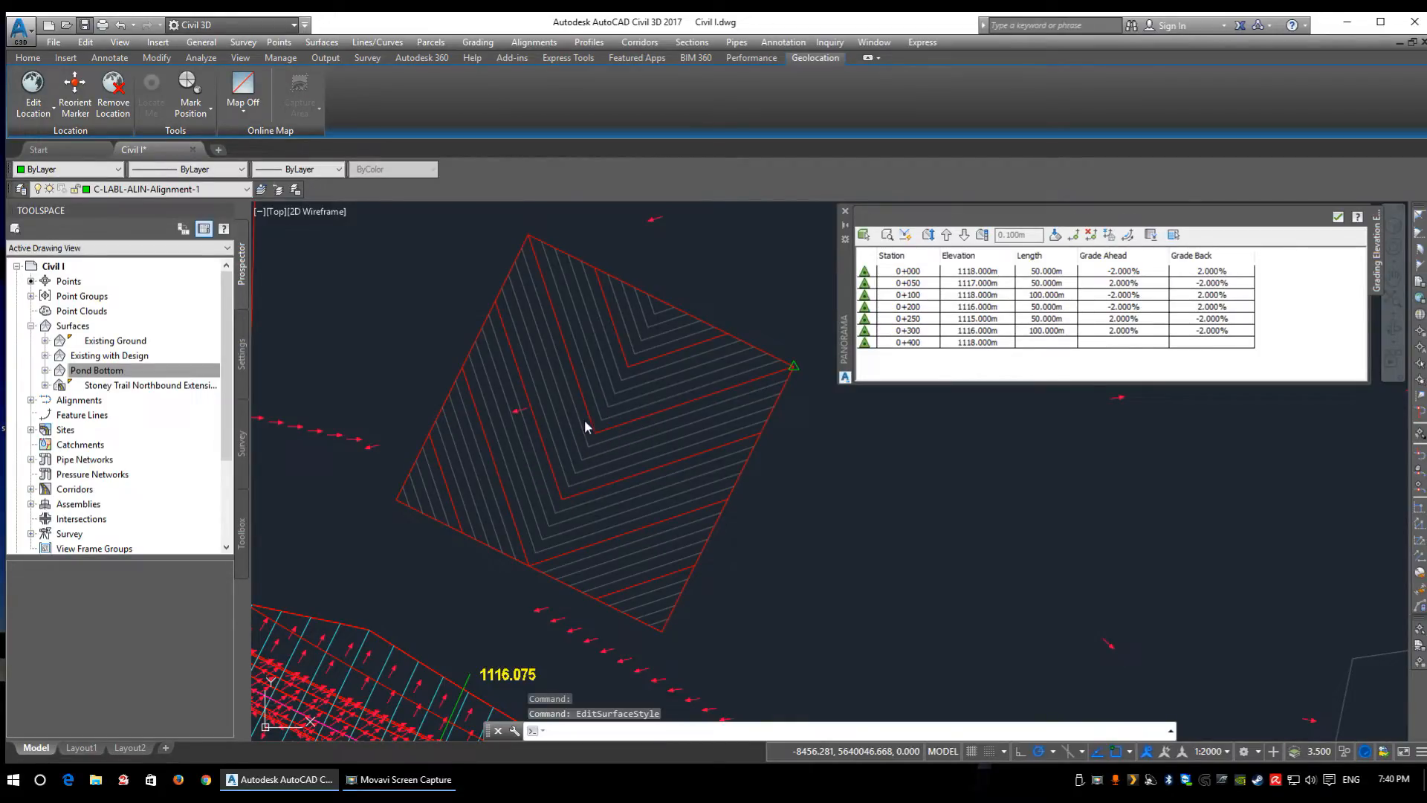
- Examine the Pond Bottom surface's V-shaped grading in 3D in the Object Viewer, orbiting from the side and from above
left_click_drag(572, 424, 637, 462)
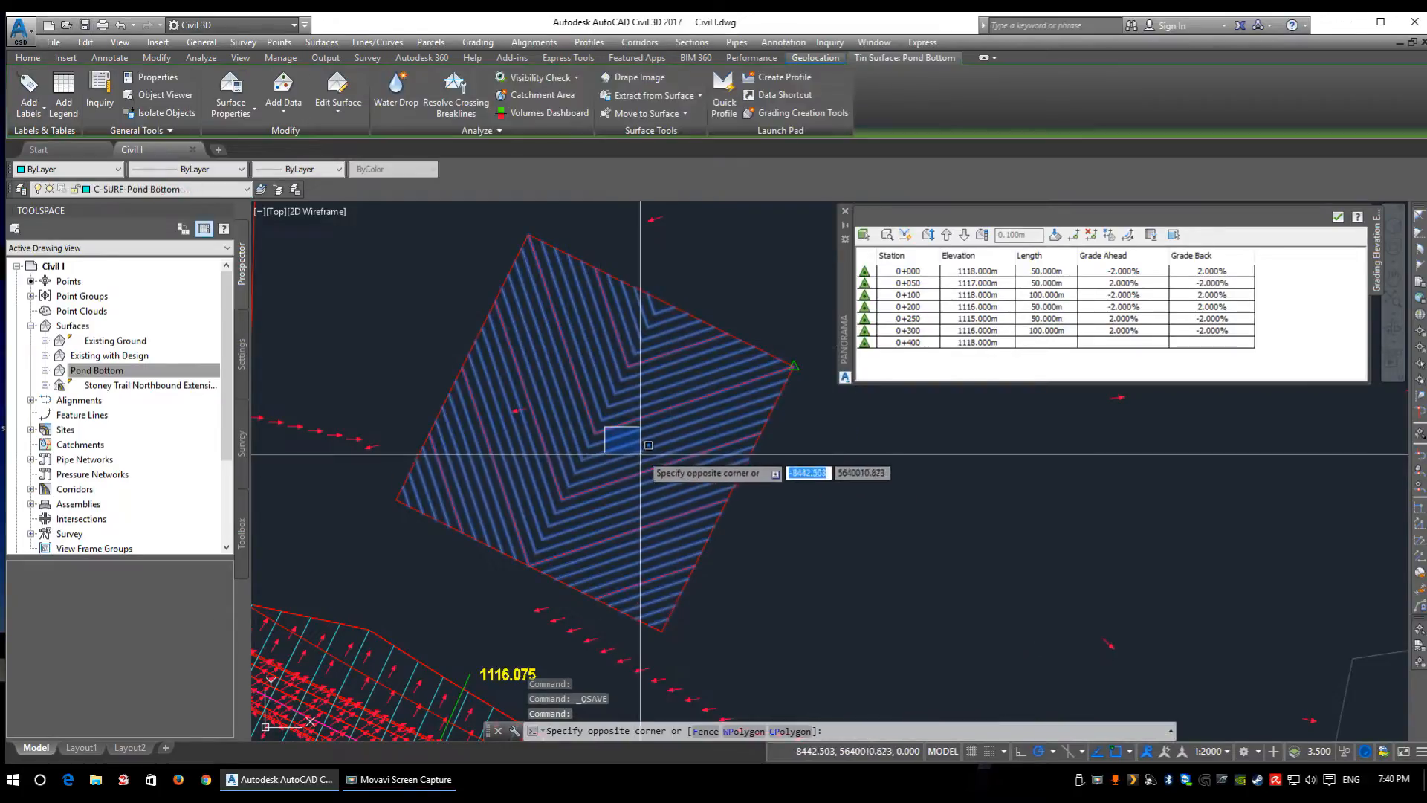
right_click(630, 383)
left_click(673, 587)
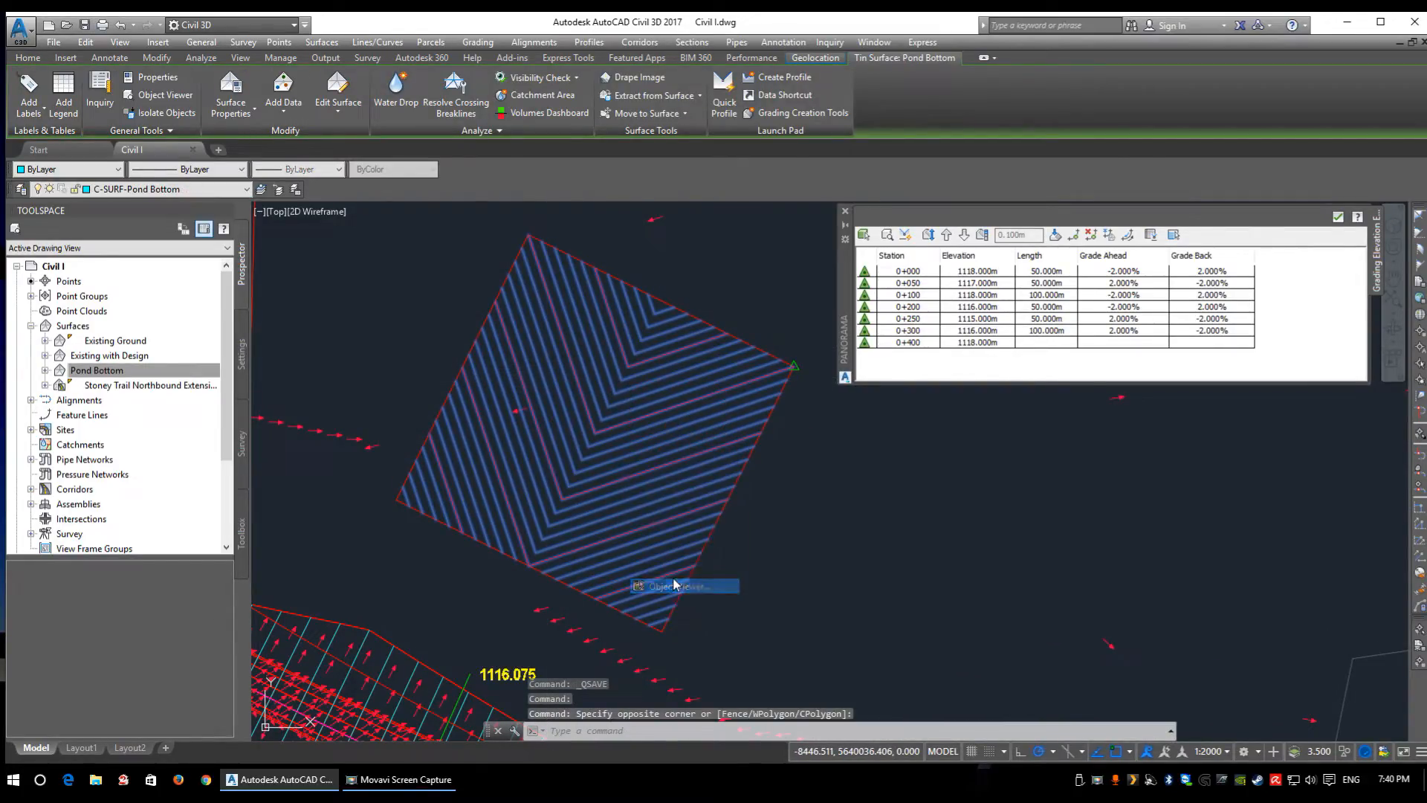
left_click(850, 217)
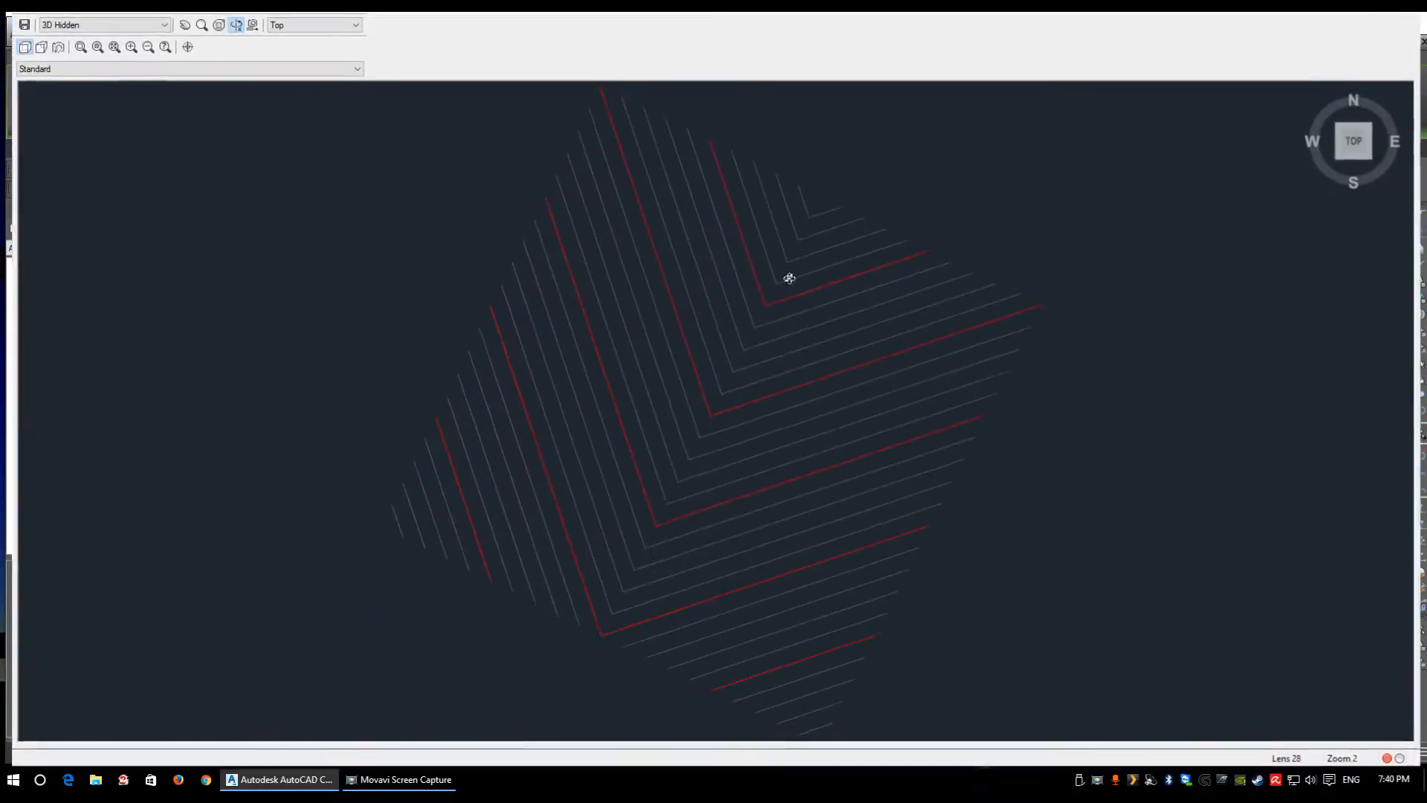
left_click_drag(710, 587, 589, 439)
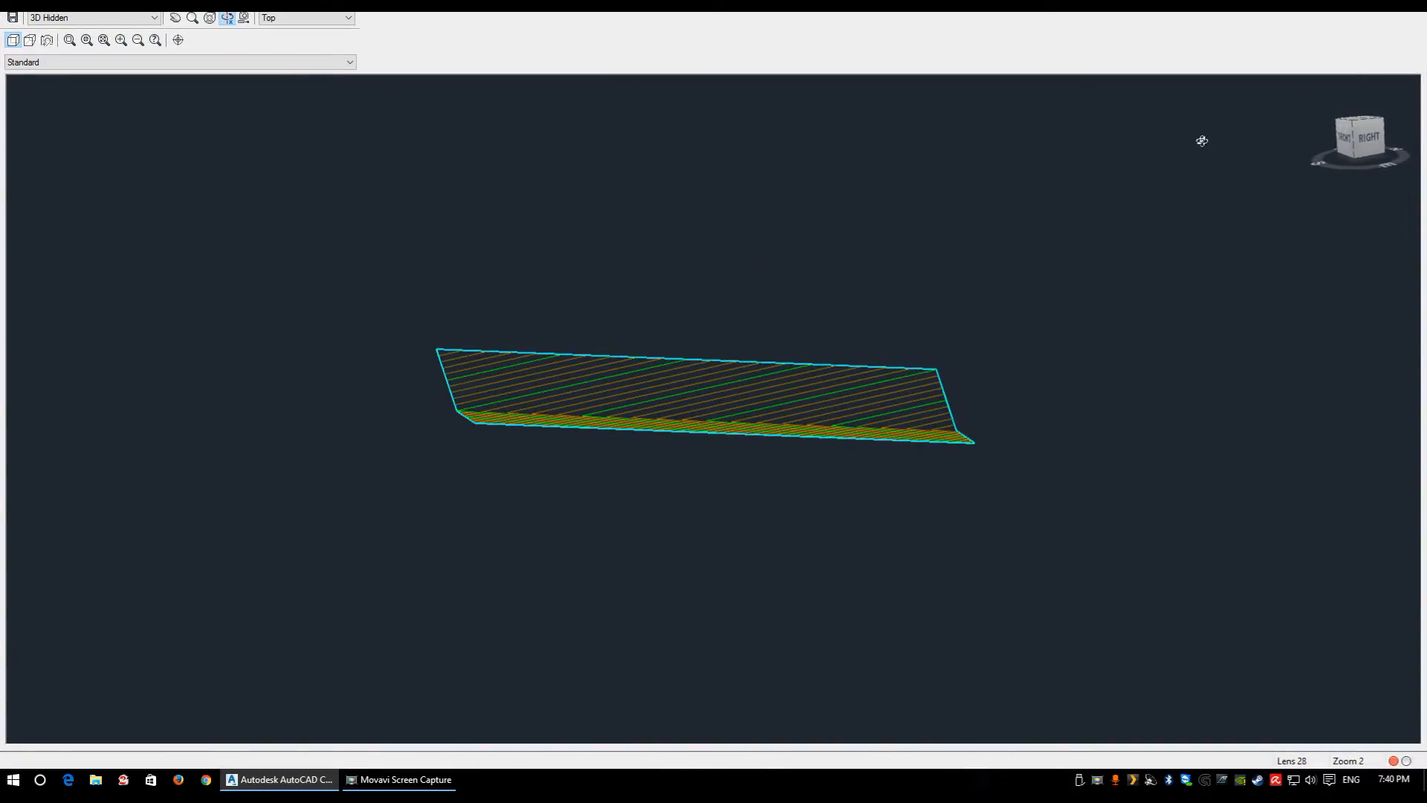
left_click(1365, 140)
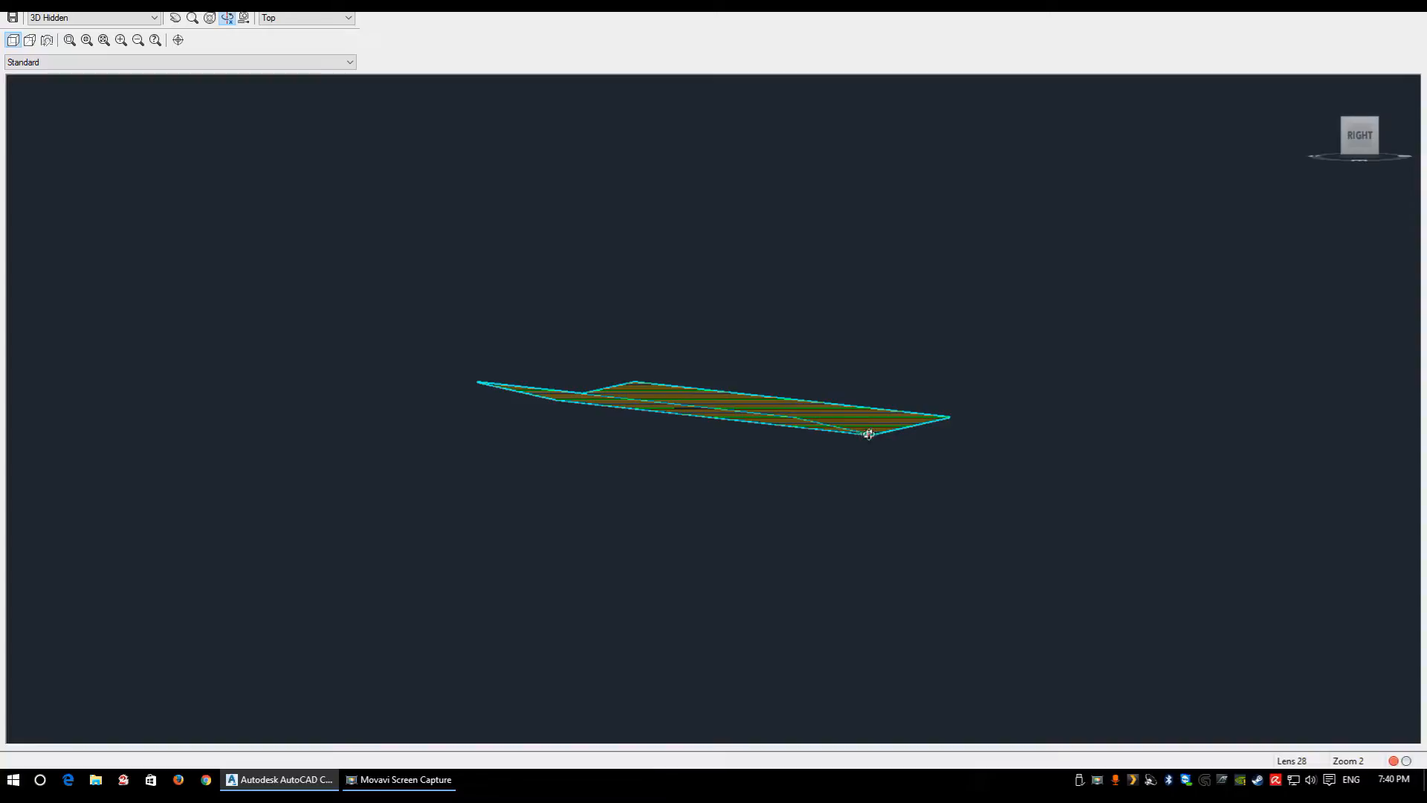
left_click_drag(792, 421, 826, 407)
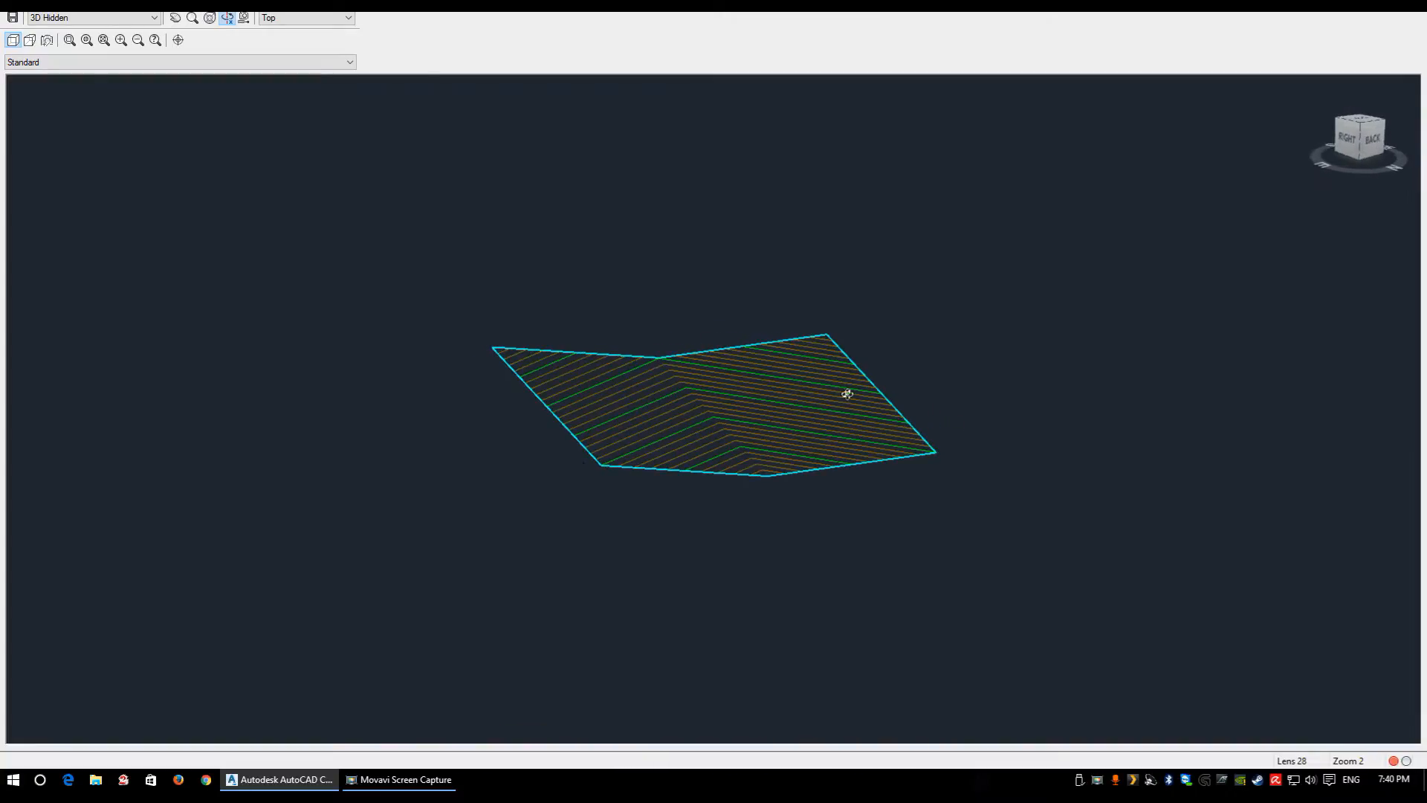
right_click(763, 469)
left_click(782, 477)
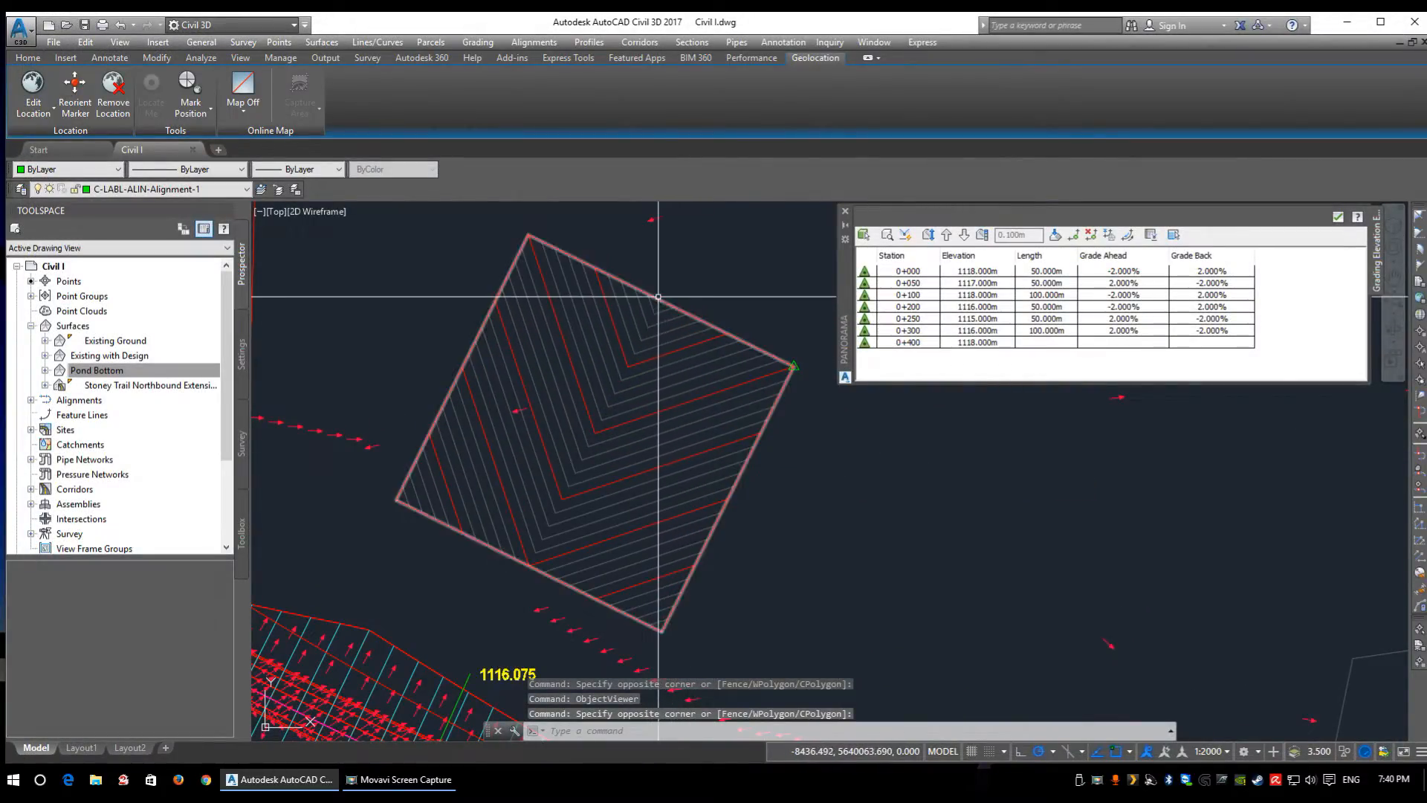
middle_click_drag(573, 400, 638, 402)
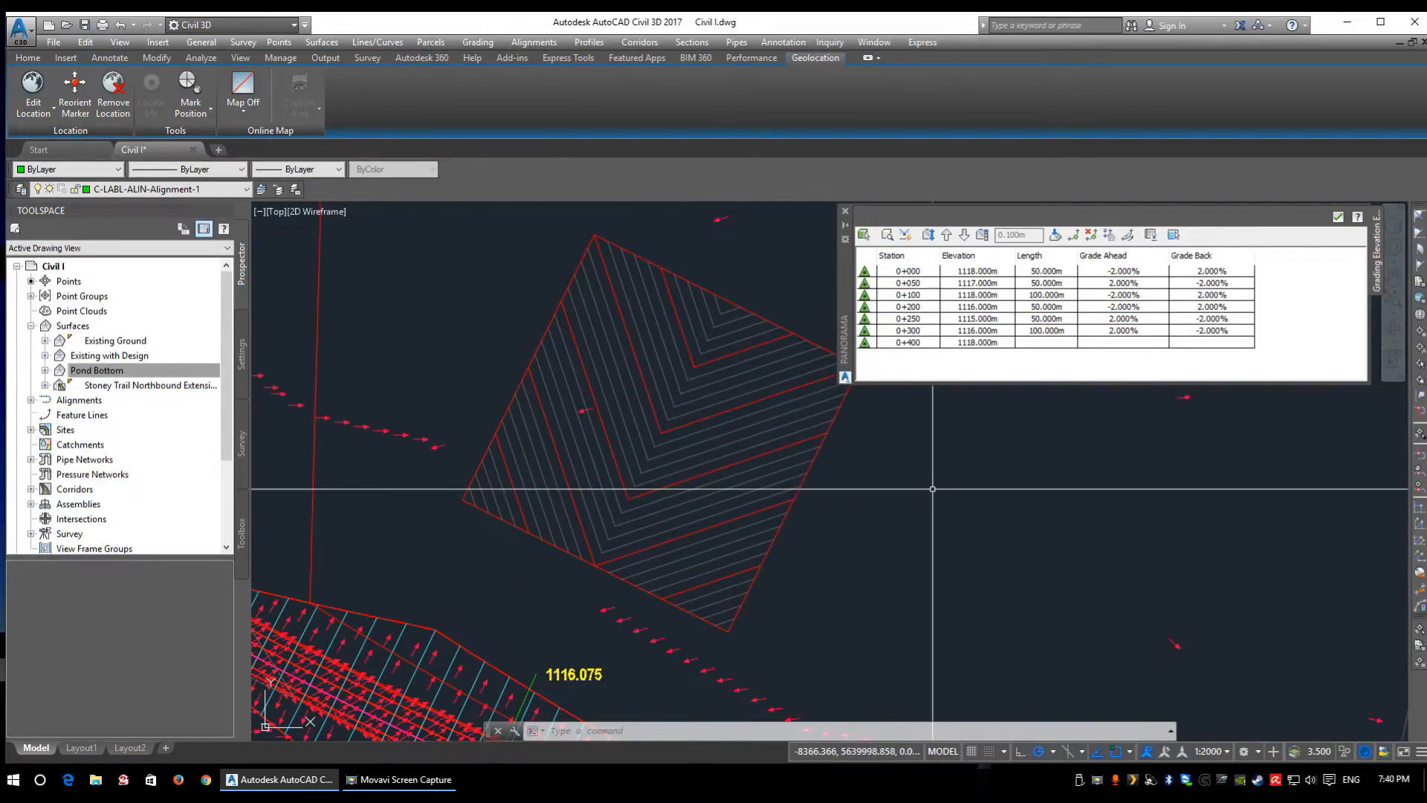
middle_click_drag(933, 488, 865, 446)
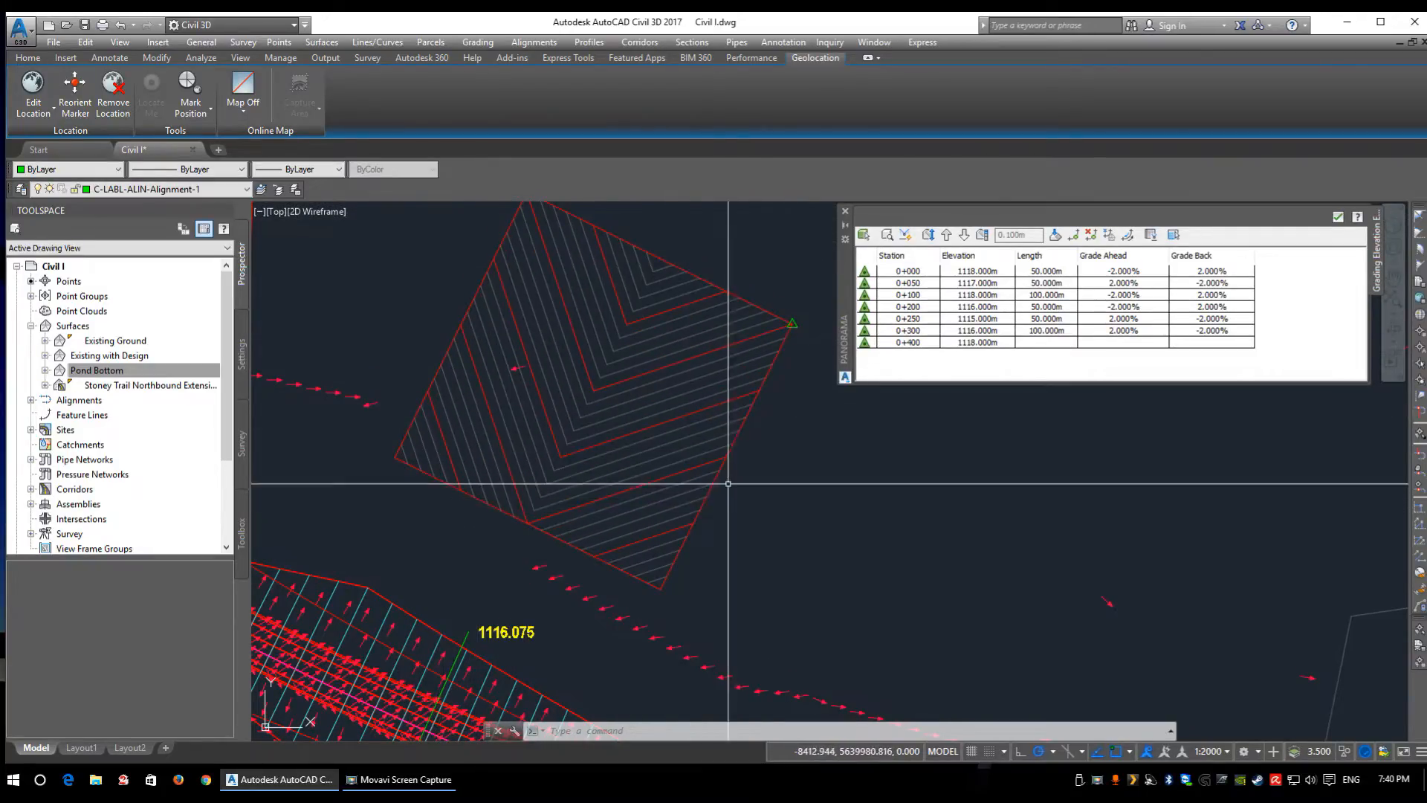
middle_click_drag(784, 411, 781, 478)
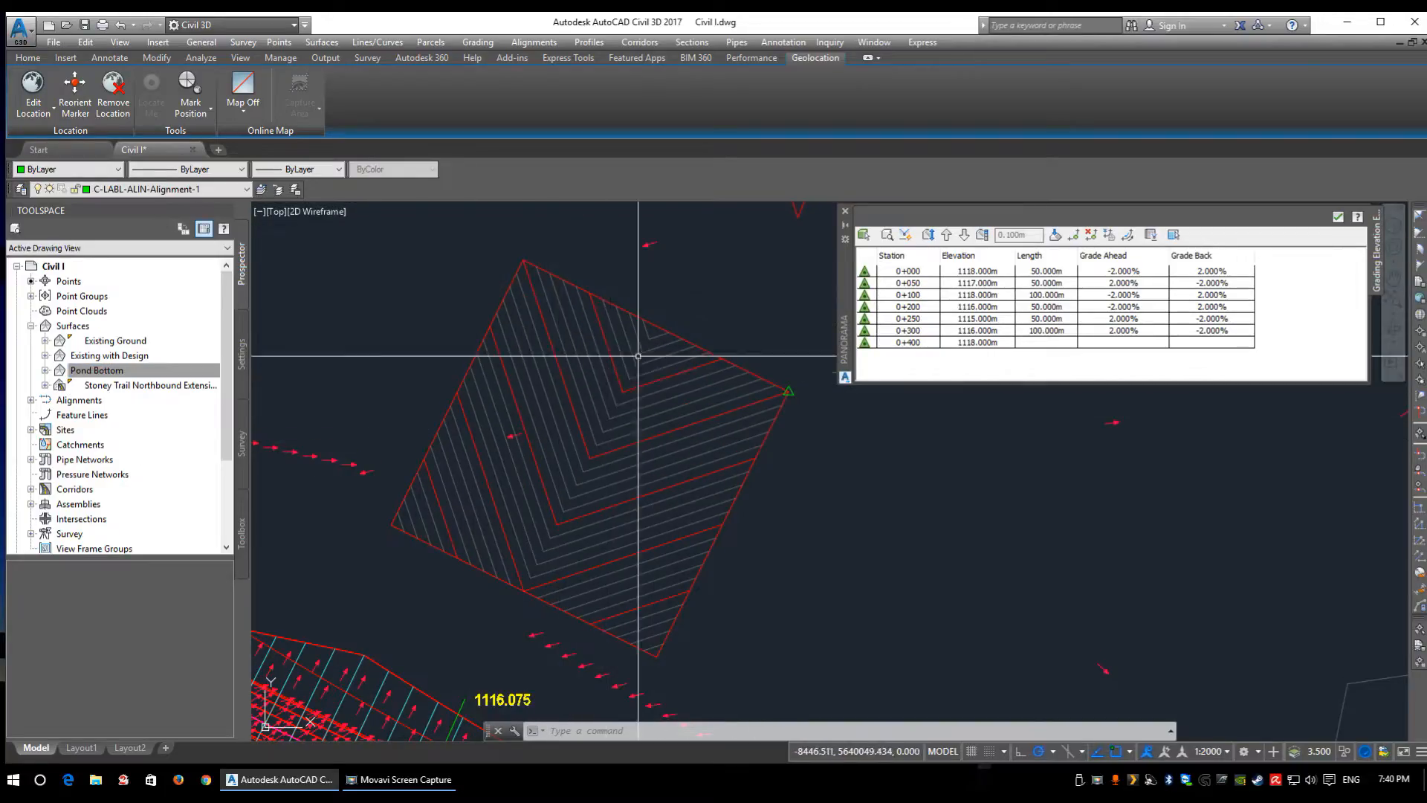
- Create a new TIN surface named Pond Berm for the matching pond site
left_click(131, 371)
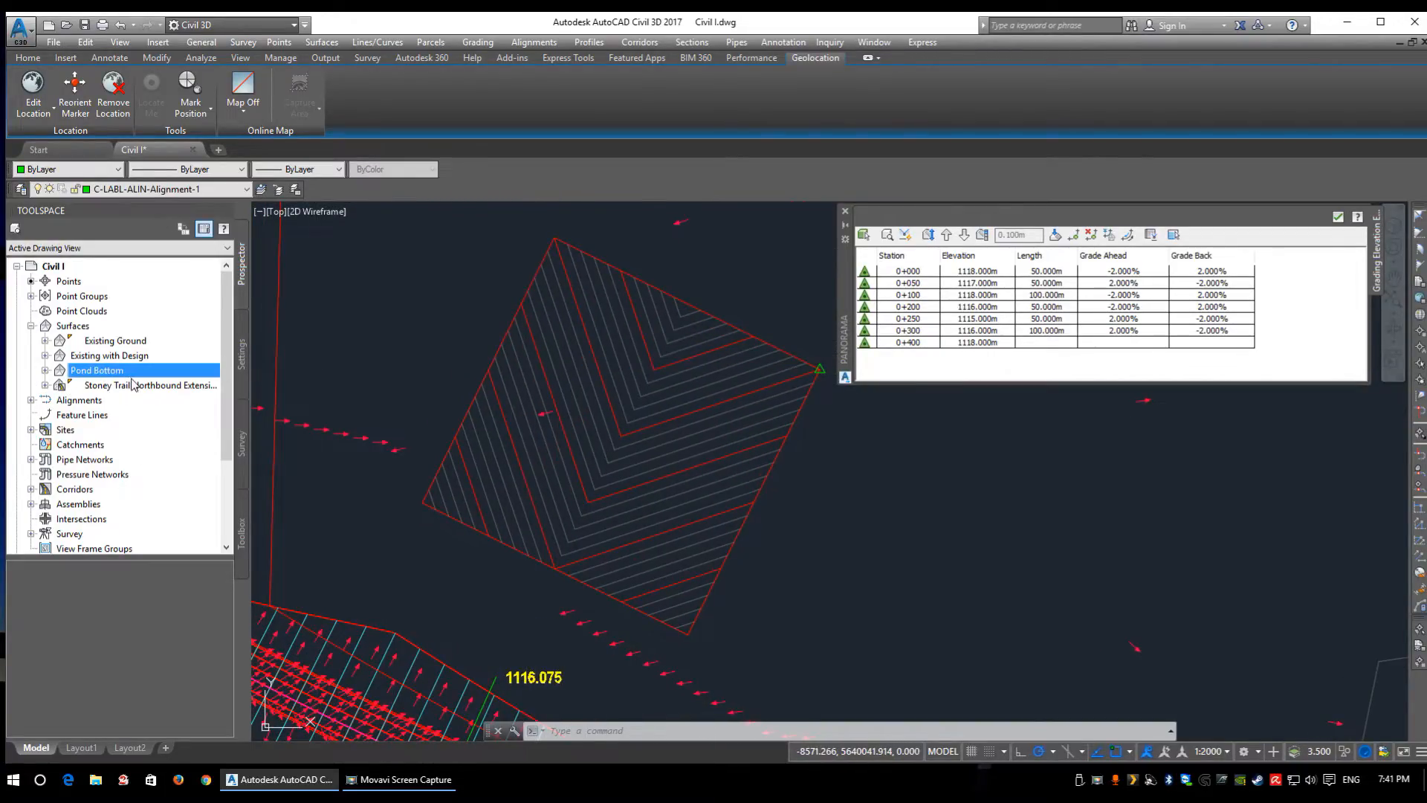
double_click(65, 431)
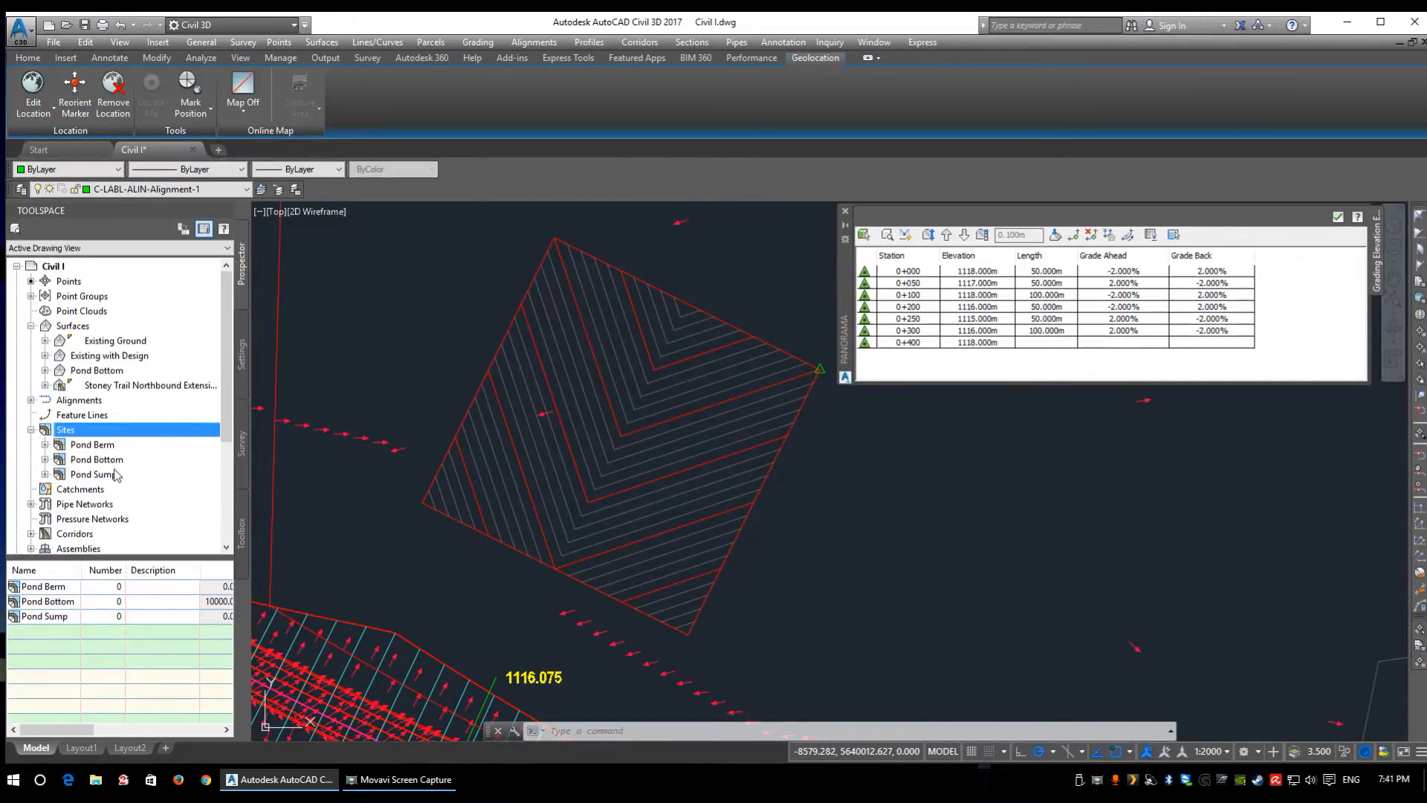
right_click(77, 327)
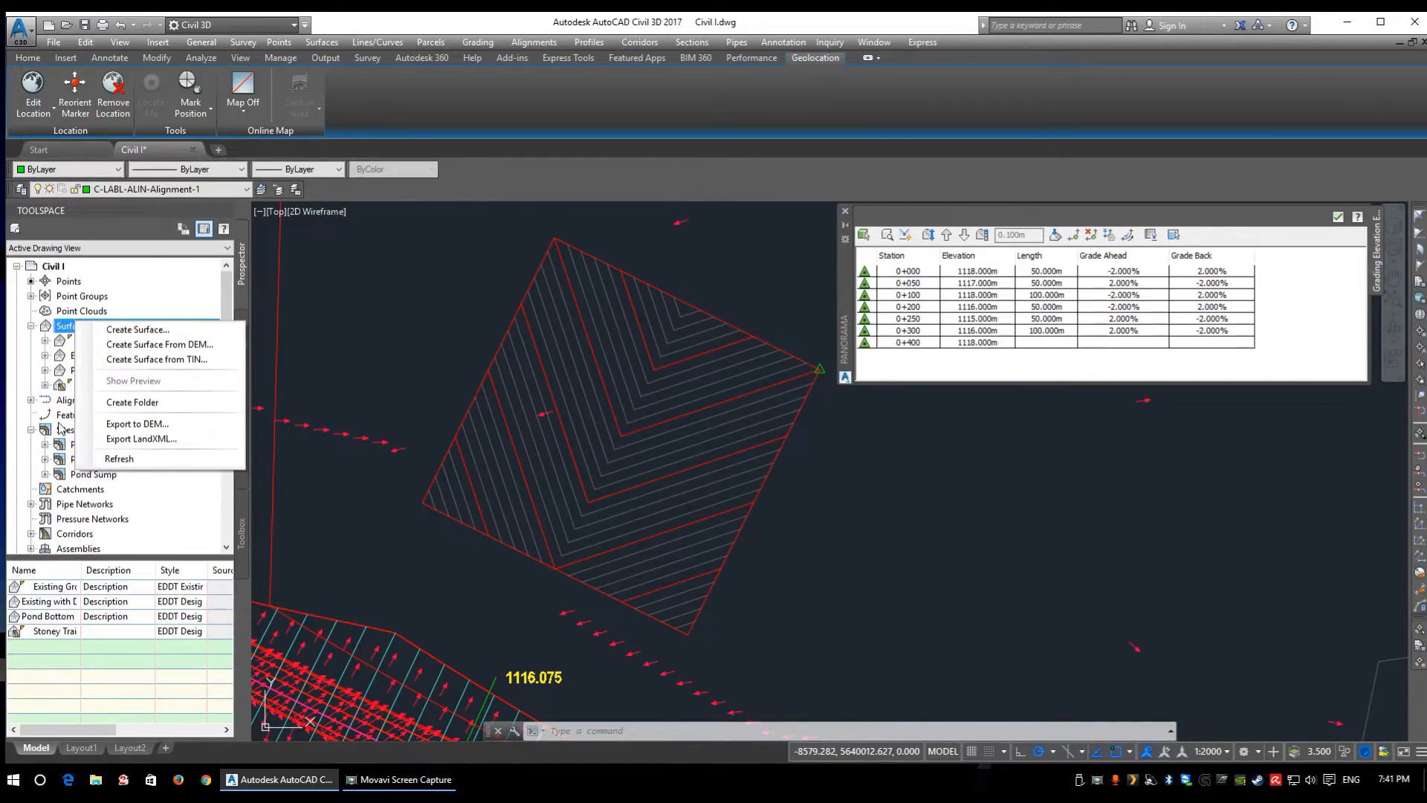
left_click(90, 455)
right_click(77, 327)
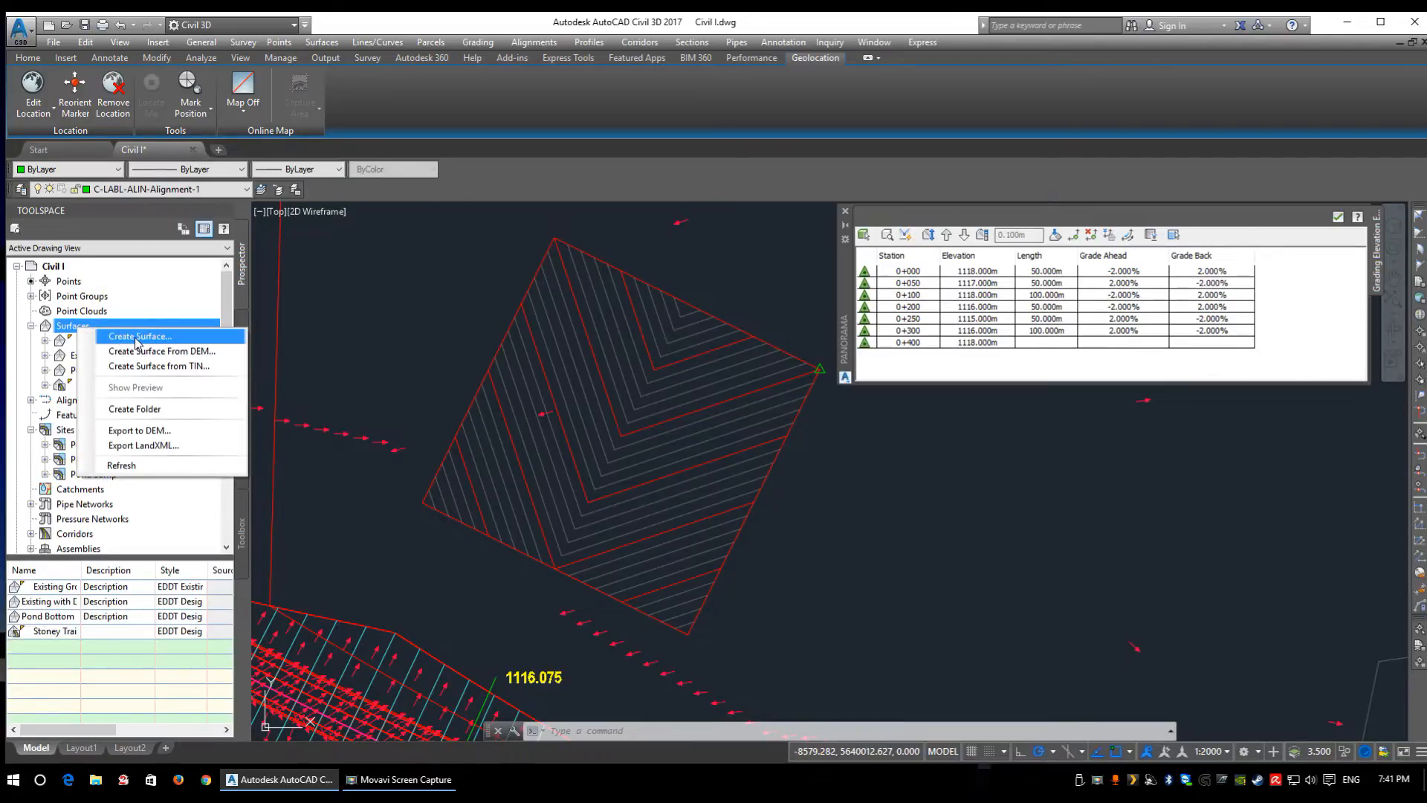
left_click(119, 337)
left_click(824, 349)
type("Po")
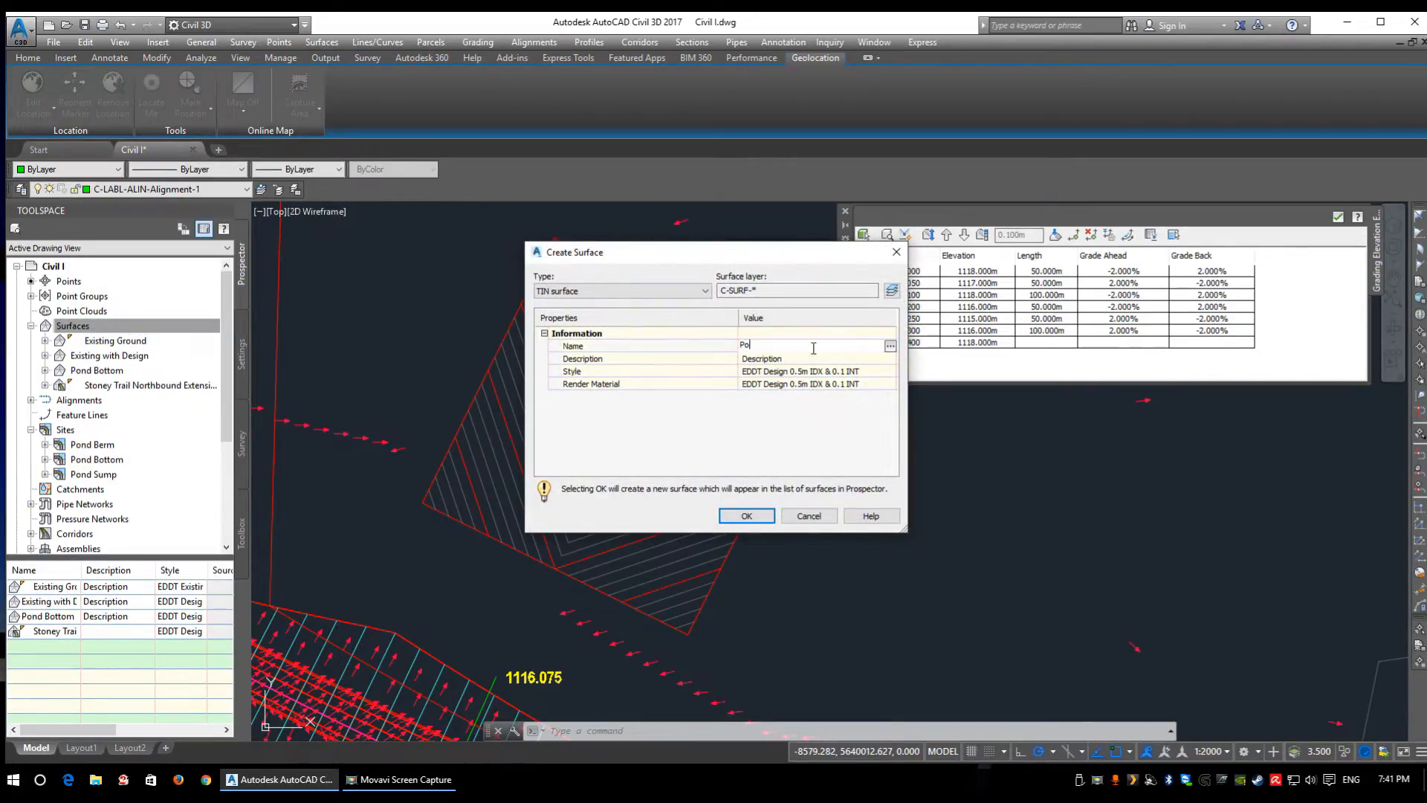
type("nd Berm")
left_click(746, 516)
- Set the Pond Berm surface to rebuild automatically and close the elevation table of the pond bottom feature line
left_click(170, 325)
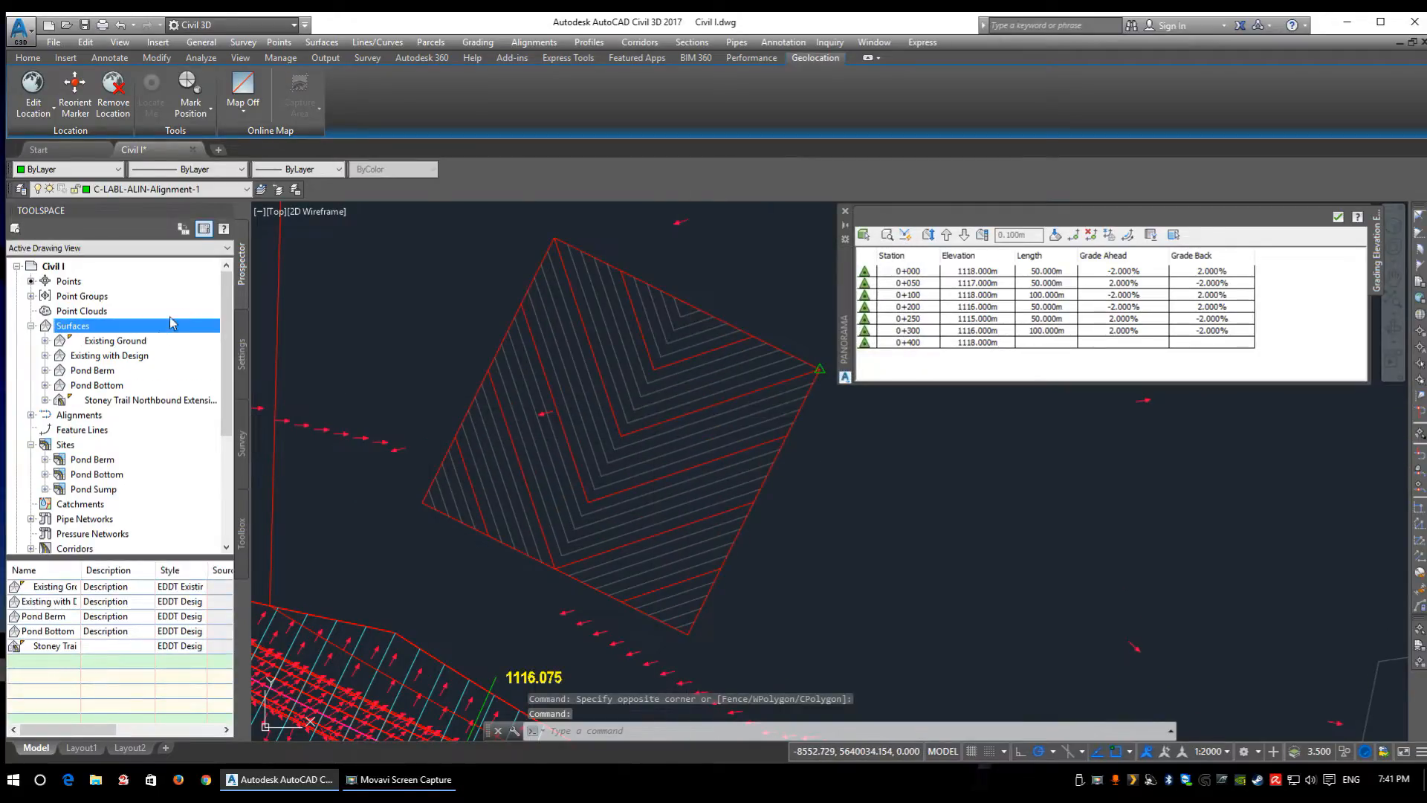
right_click(82, 370)
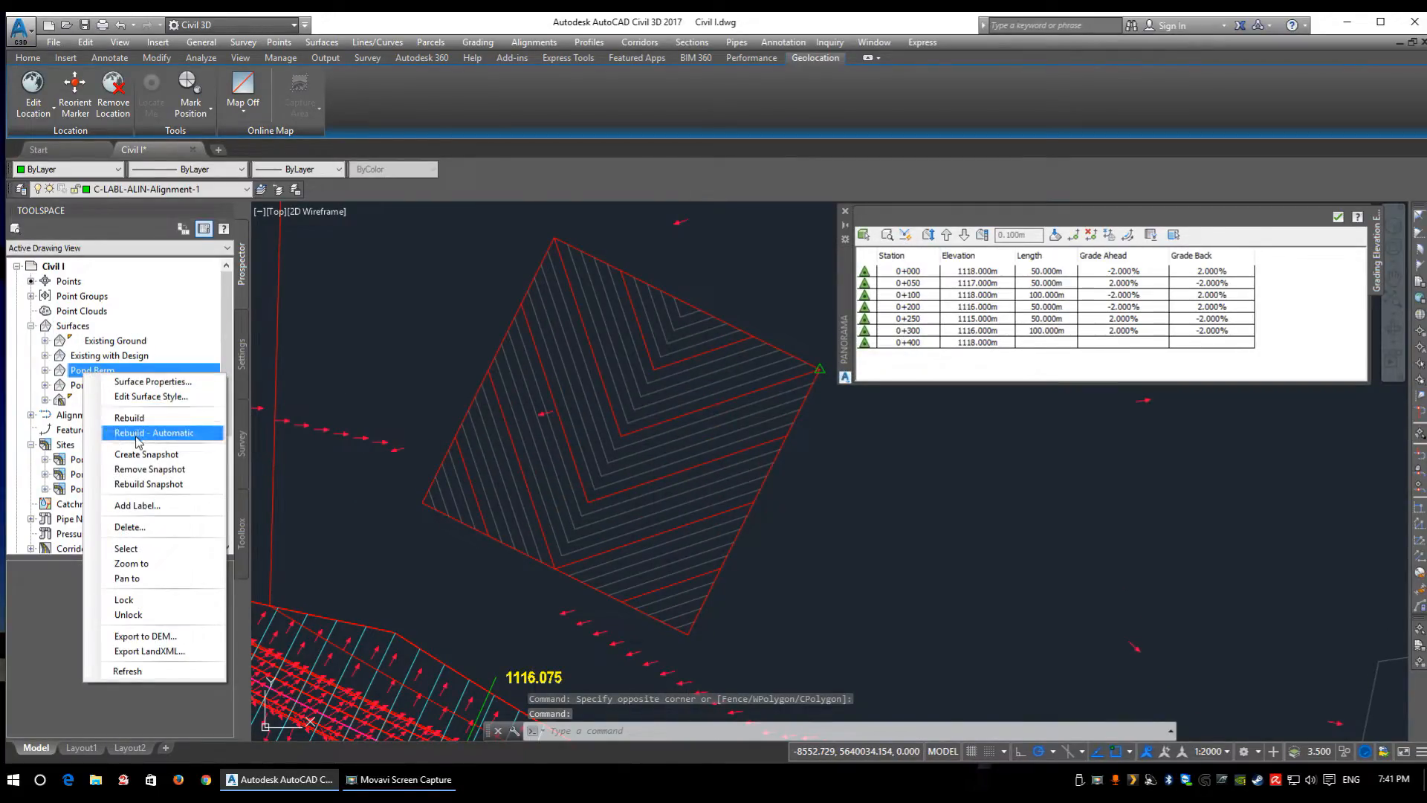
left_click(137, 437)
middle_click_drag(978, 430, 927, 443)
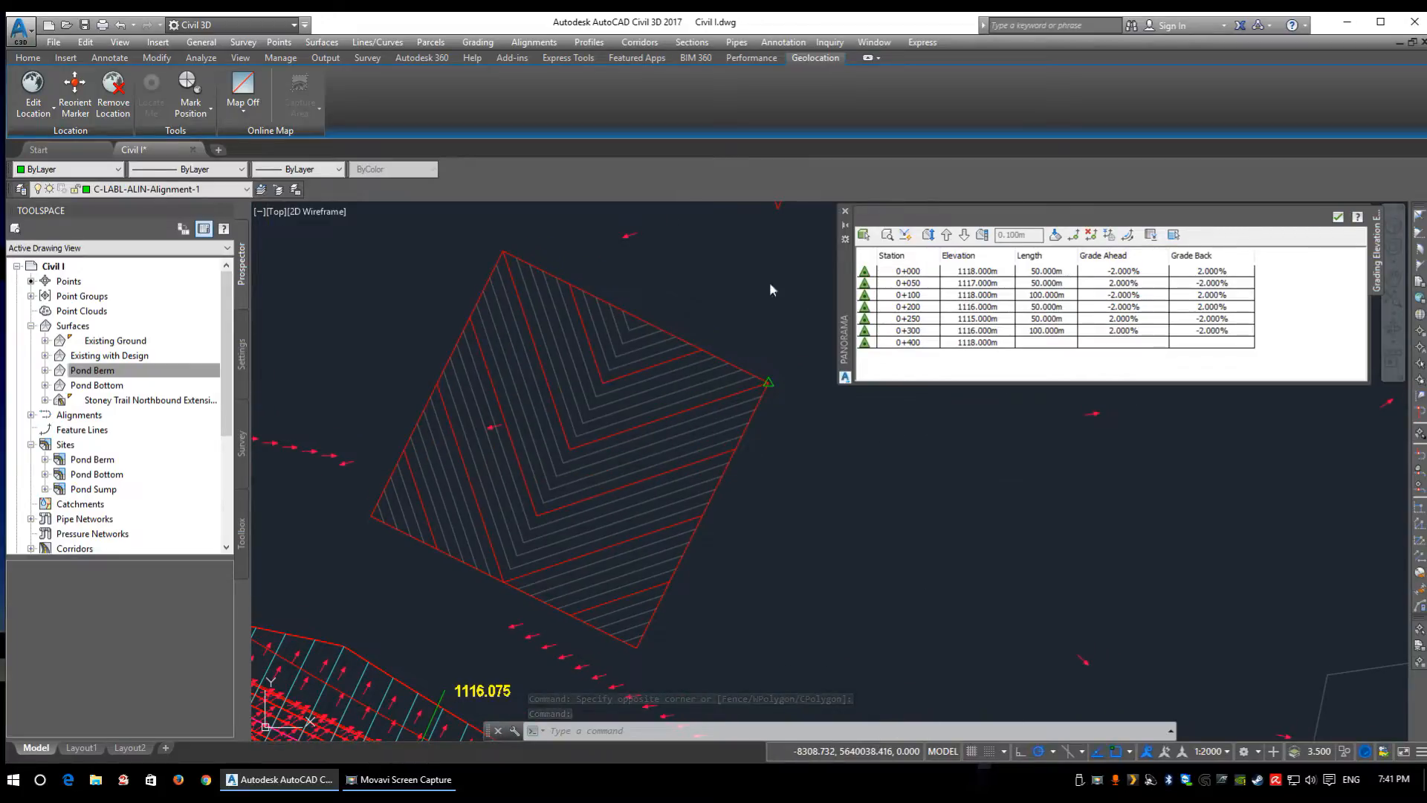
left_click(845, 214)
left_click(719, 357)
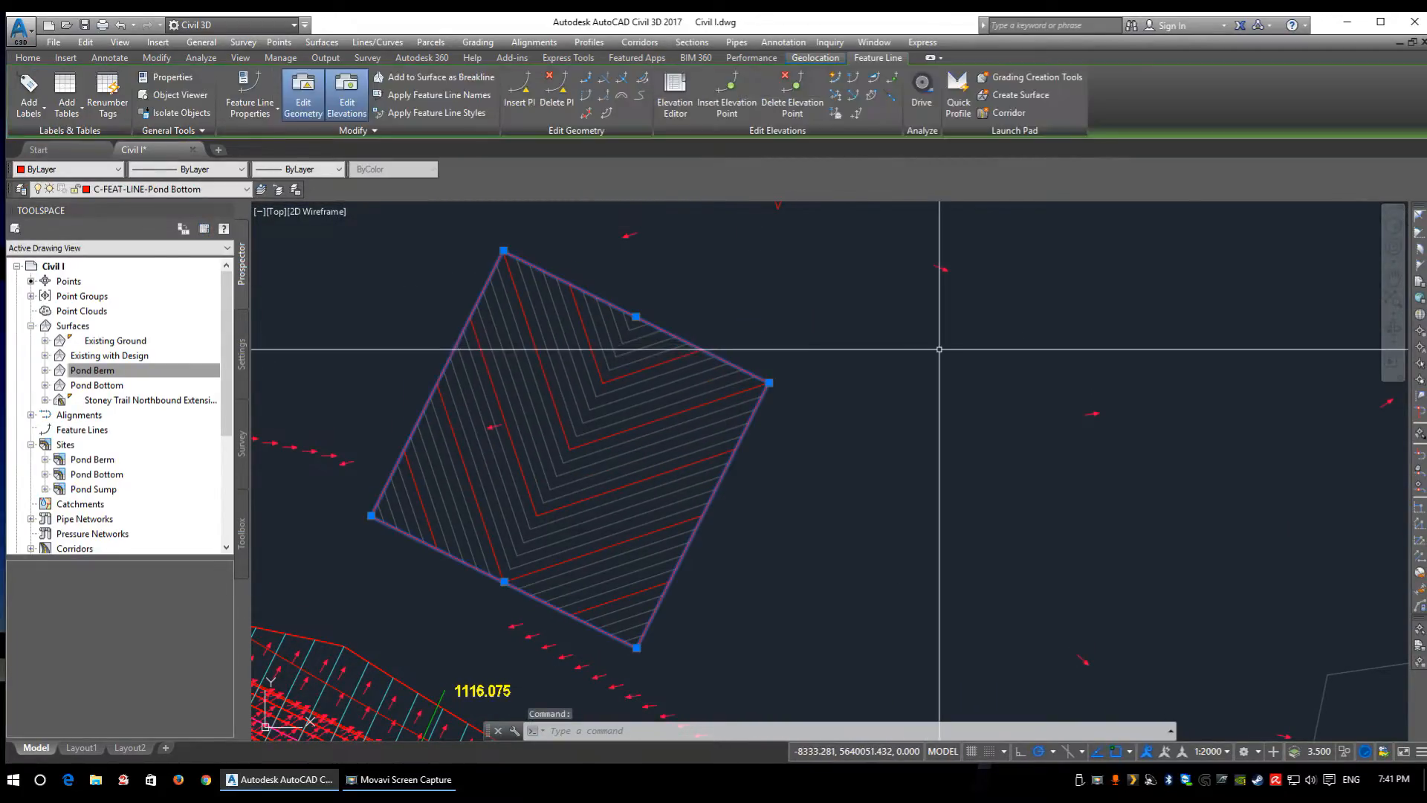
key("Escape")
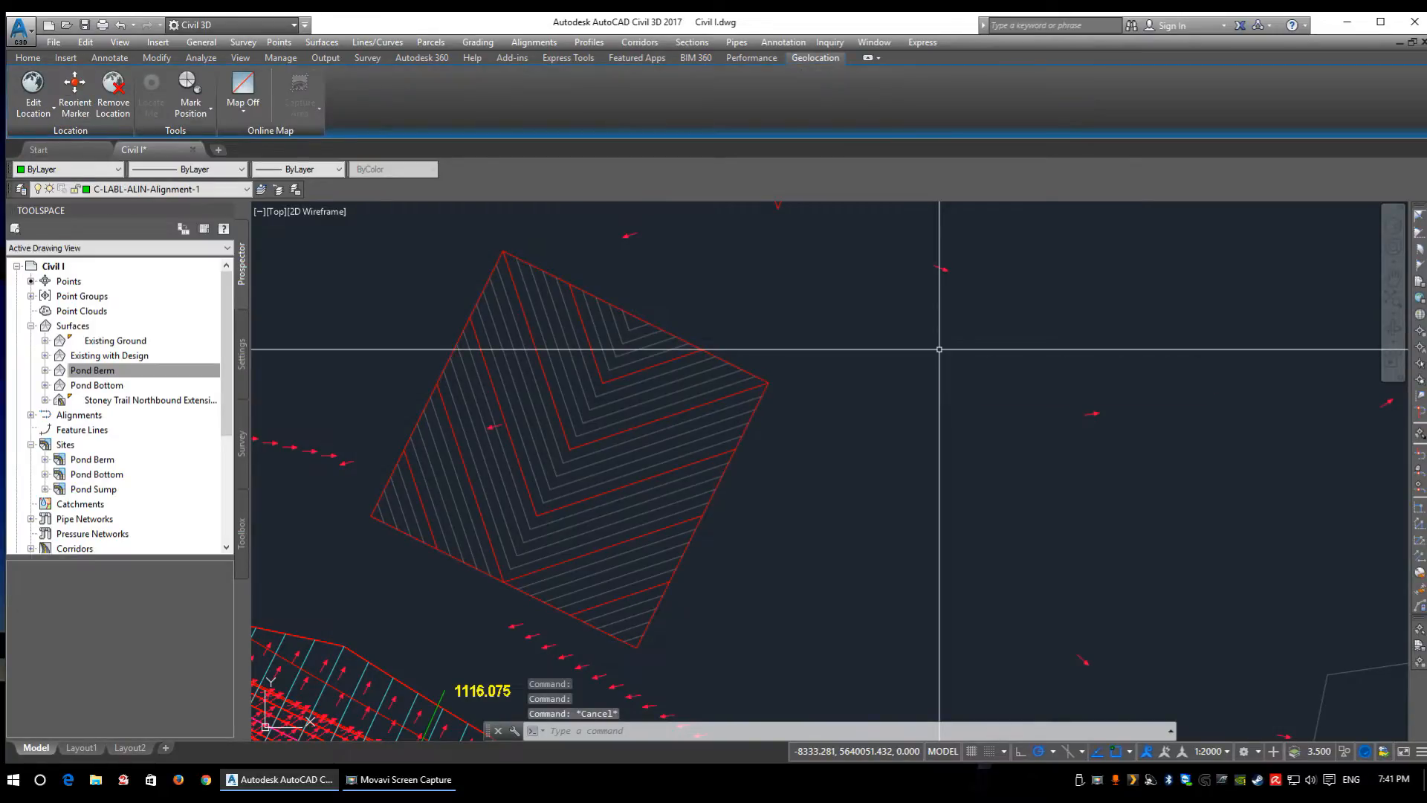
- Trace the pond bottom outline with a closed polyline through its four corners
type("l")
key("Return")
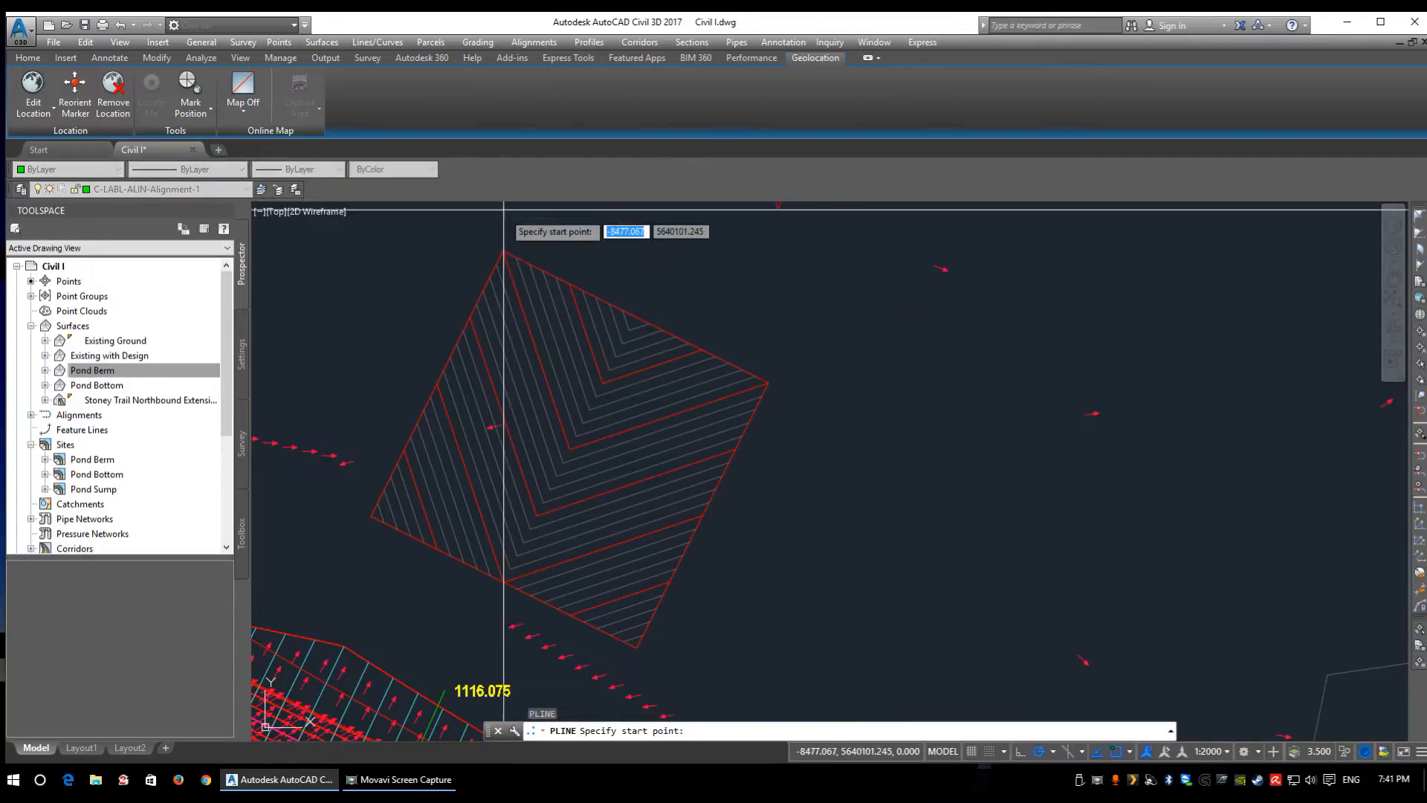
left_click(504, 251)
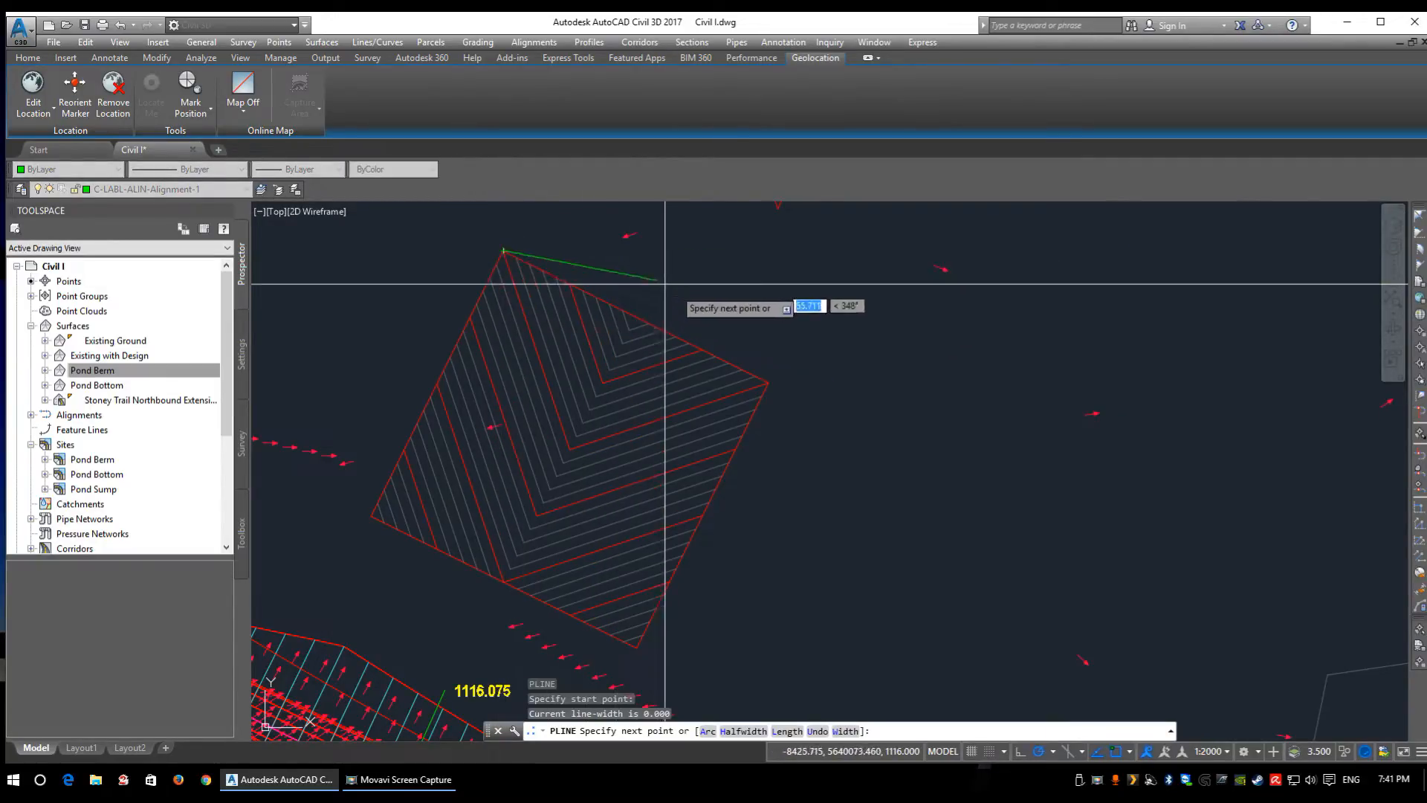
left_click(766, 382)
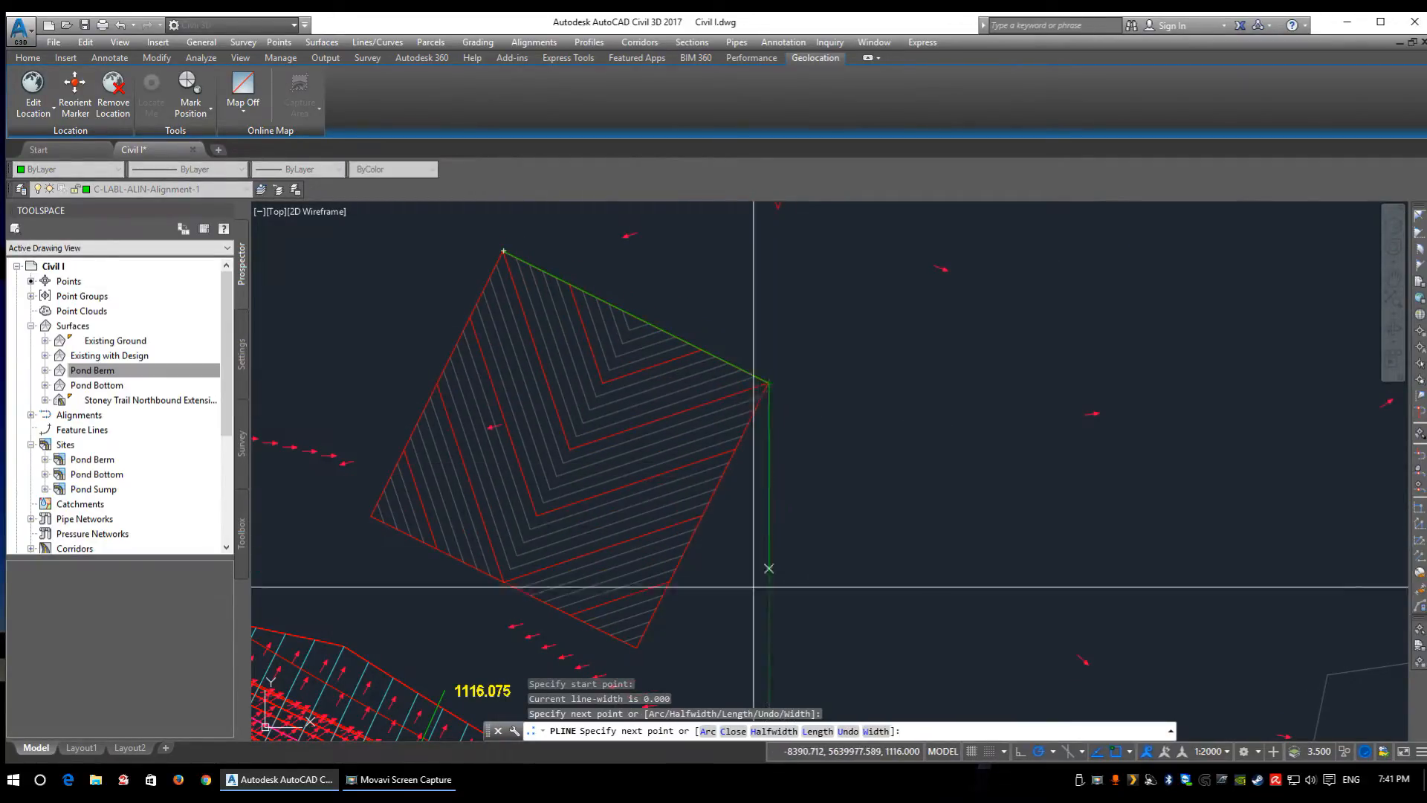
left_click(637, 647)
right_click(418, 597, "shift")
left_click(446, 325)
left_click(380, 513)
type("c")
key("Return")
- Offset the traced polyline by 1 m to the inside of the pond bottom and delete the original outer polyline
type("offset.")
key("Return")
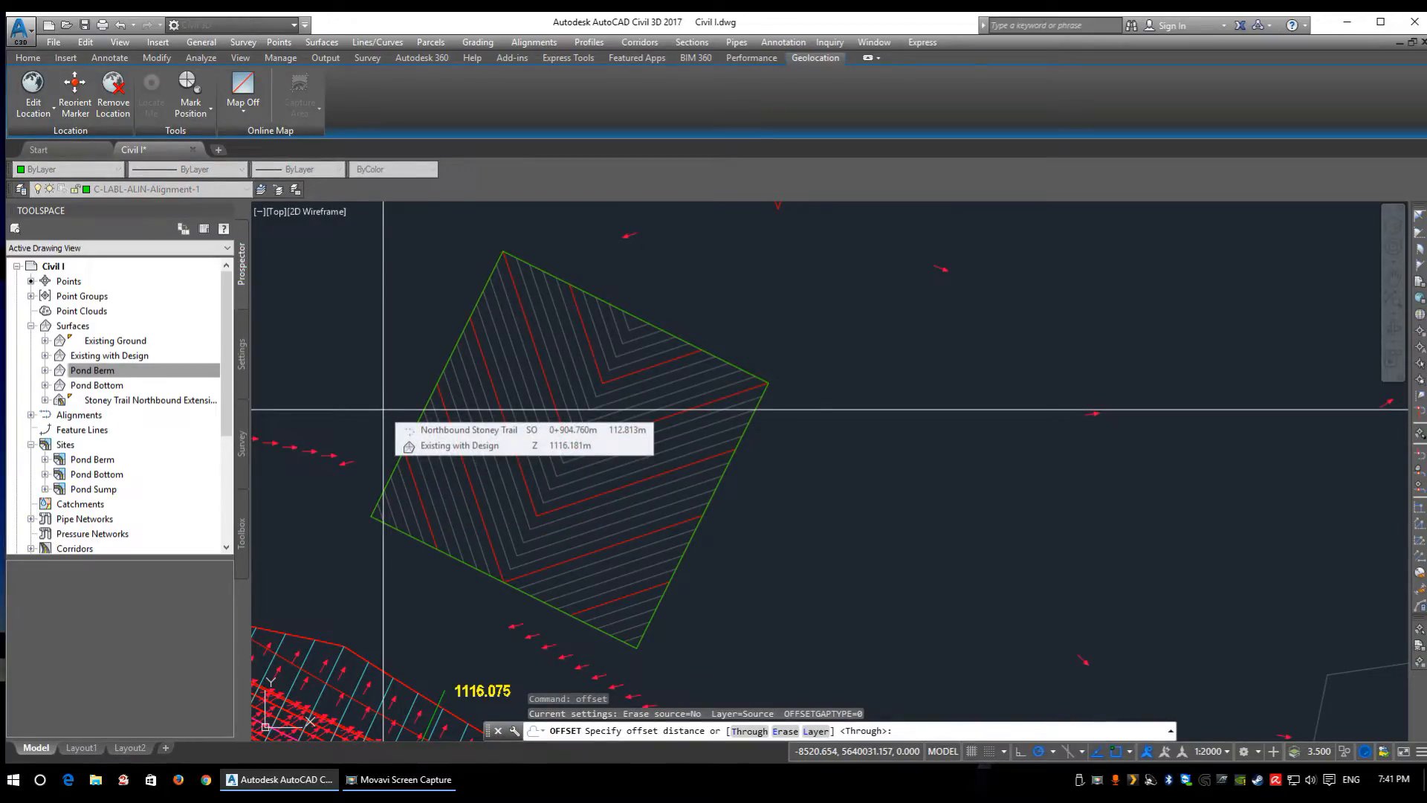
type("1")
key("Return")
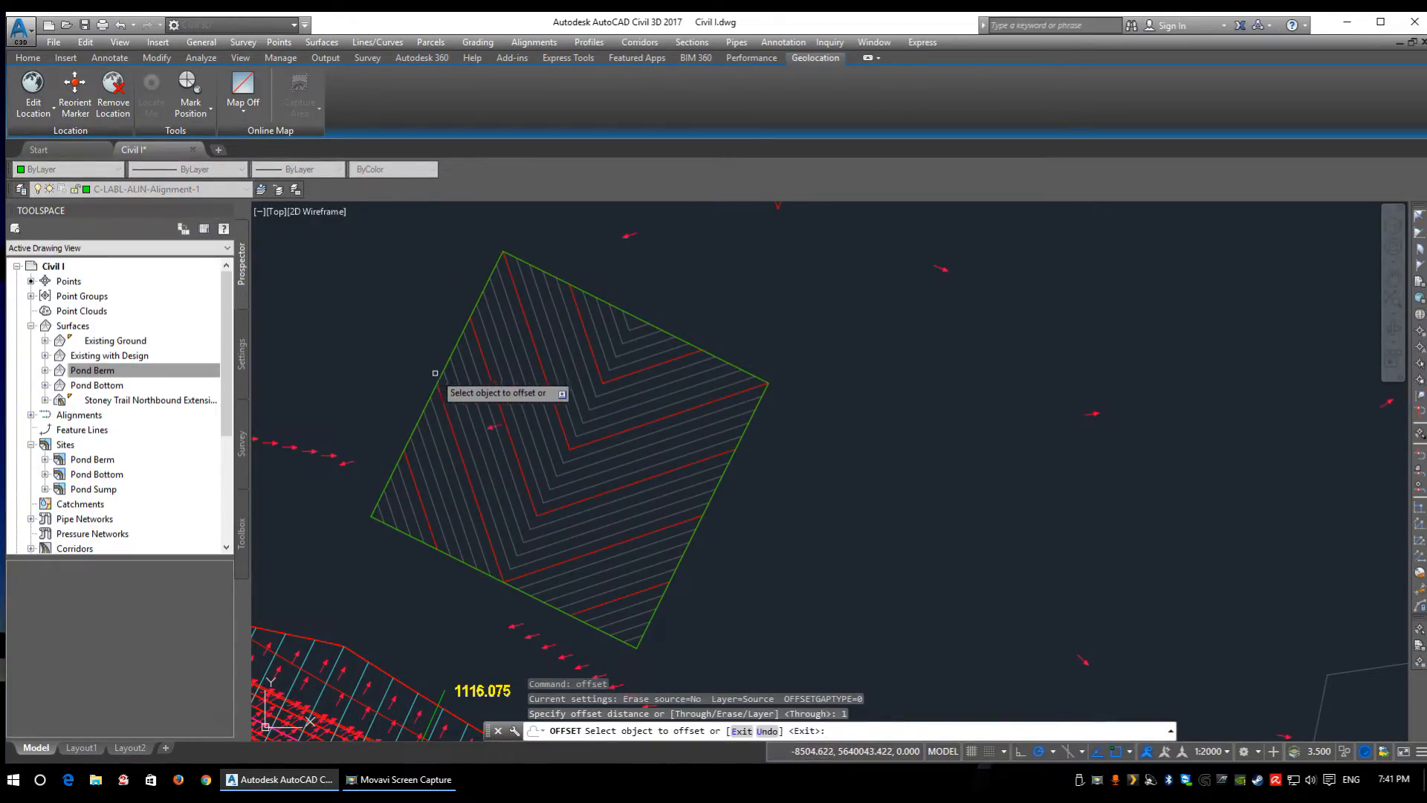
left_click(440, 372)
scroll(542, 414, "up", 5)
left_click(542, 410)
scroll(558, 559, "up", 2)
key("Escape")
left_click(488, 363)
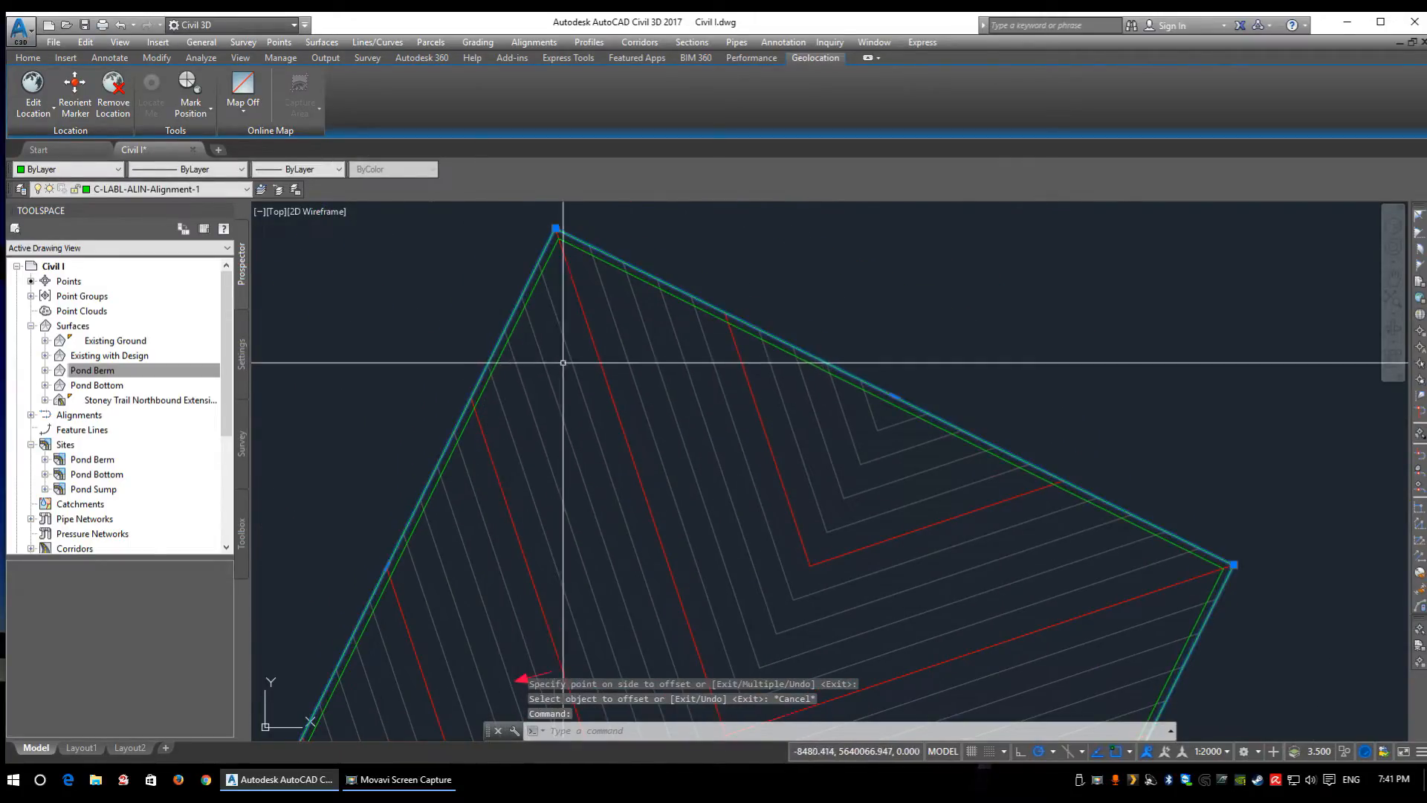
key("Delete")
- Start creating a feature line from the inner offset polyline and assign it to the Pond Berm site
left_click(752, 338)
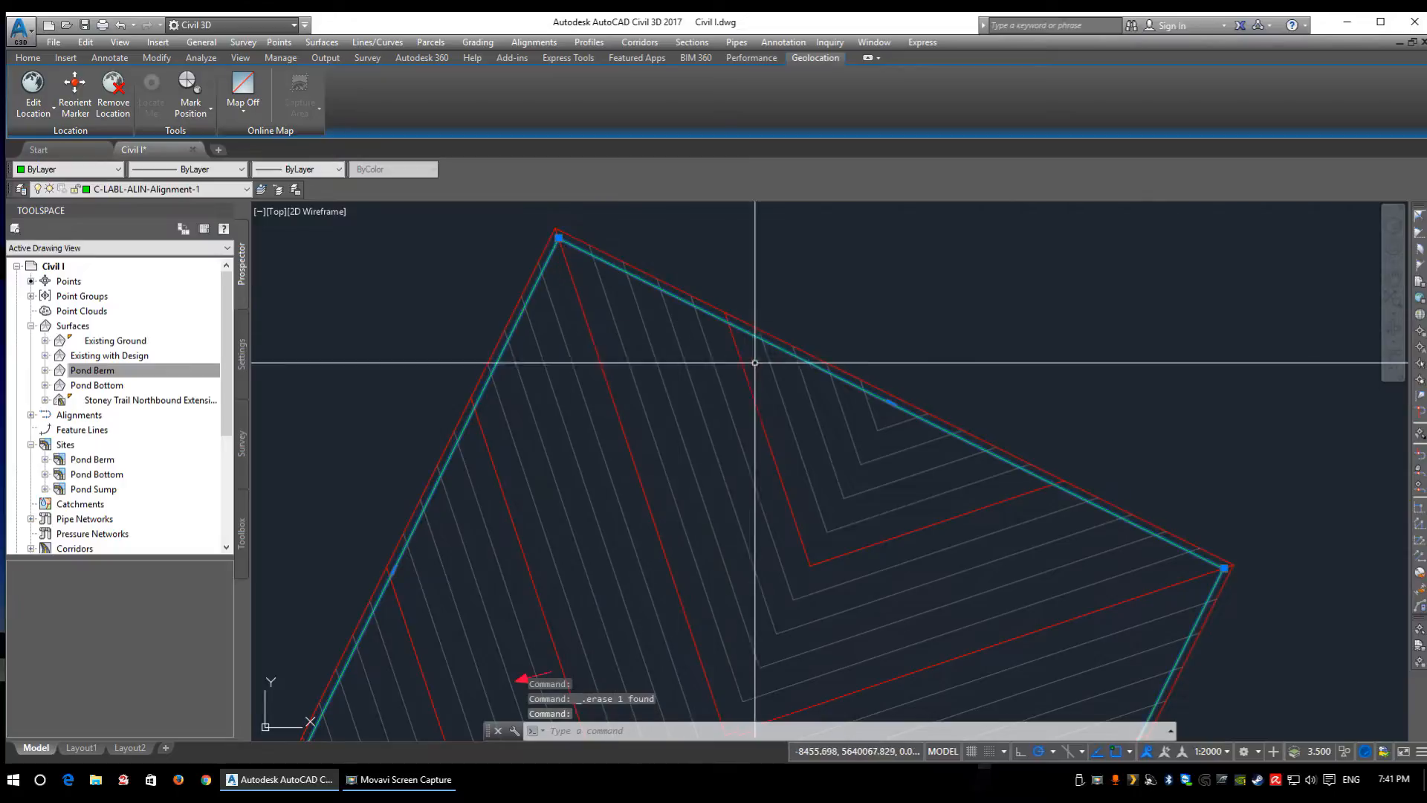
scroll(931, 251, "down", 2)
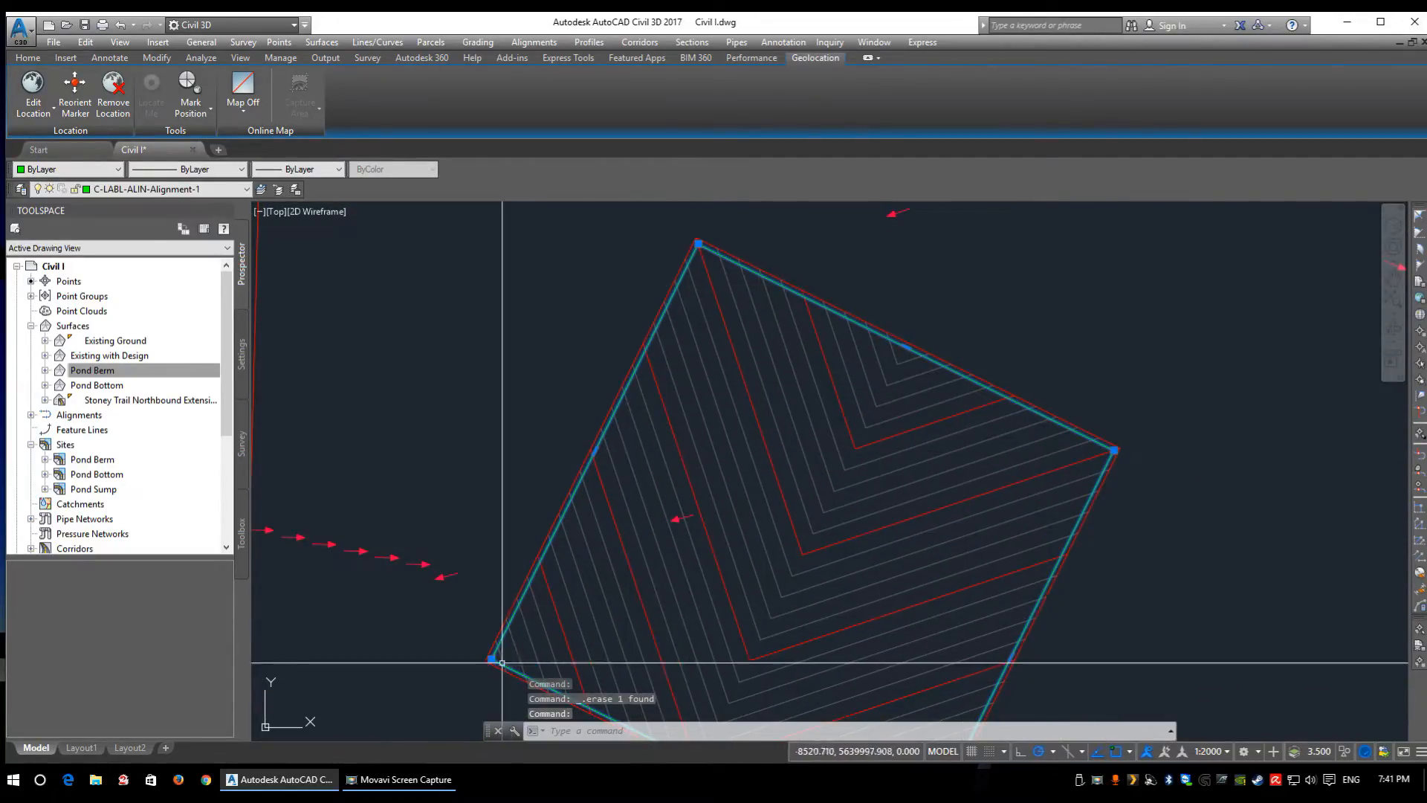
scroll(564, 387, "up", 5)
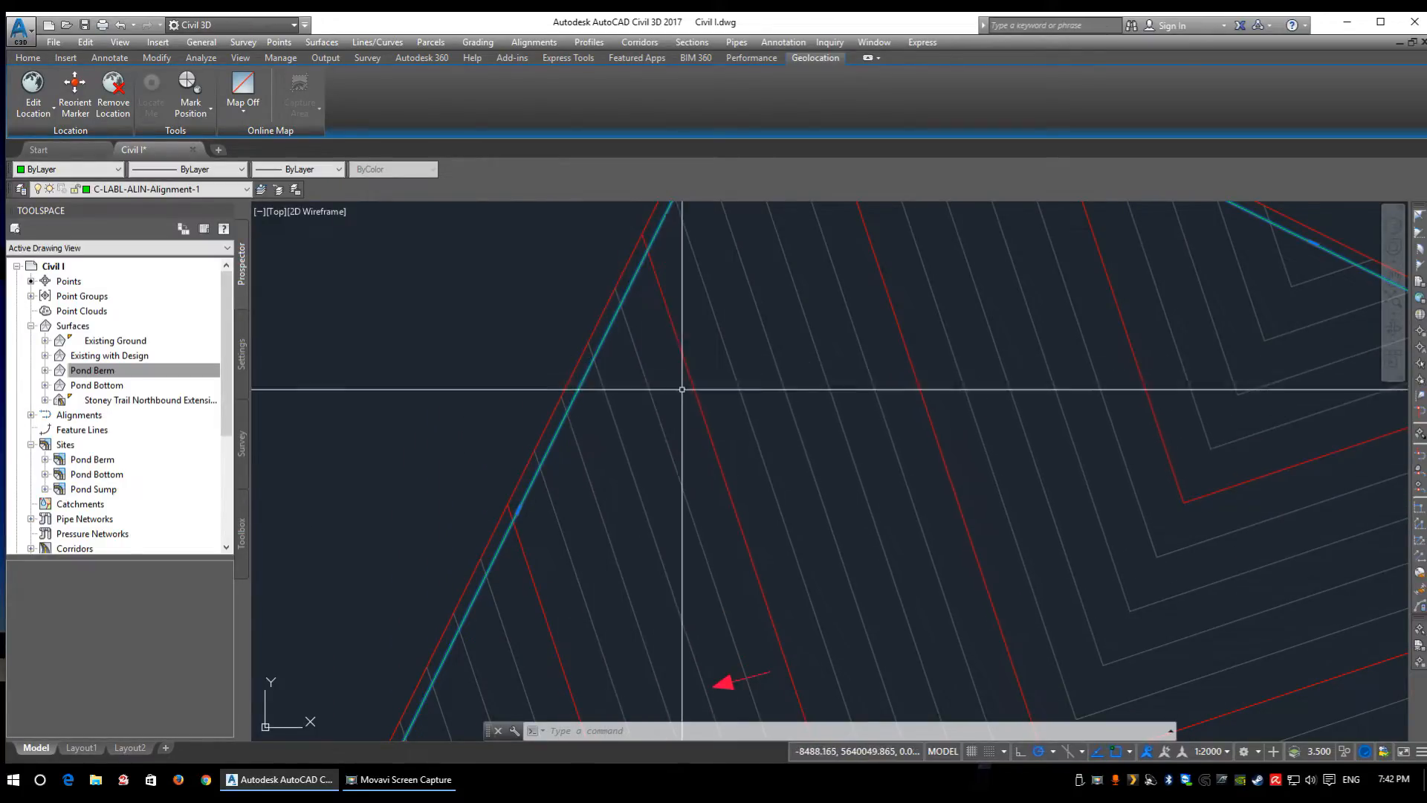
left_click(522, 520)
scroll(550, 524, "down", 5)
middle_click_drag(577, 548, 579, 523)
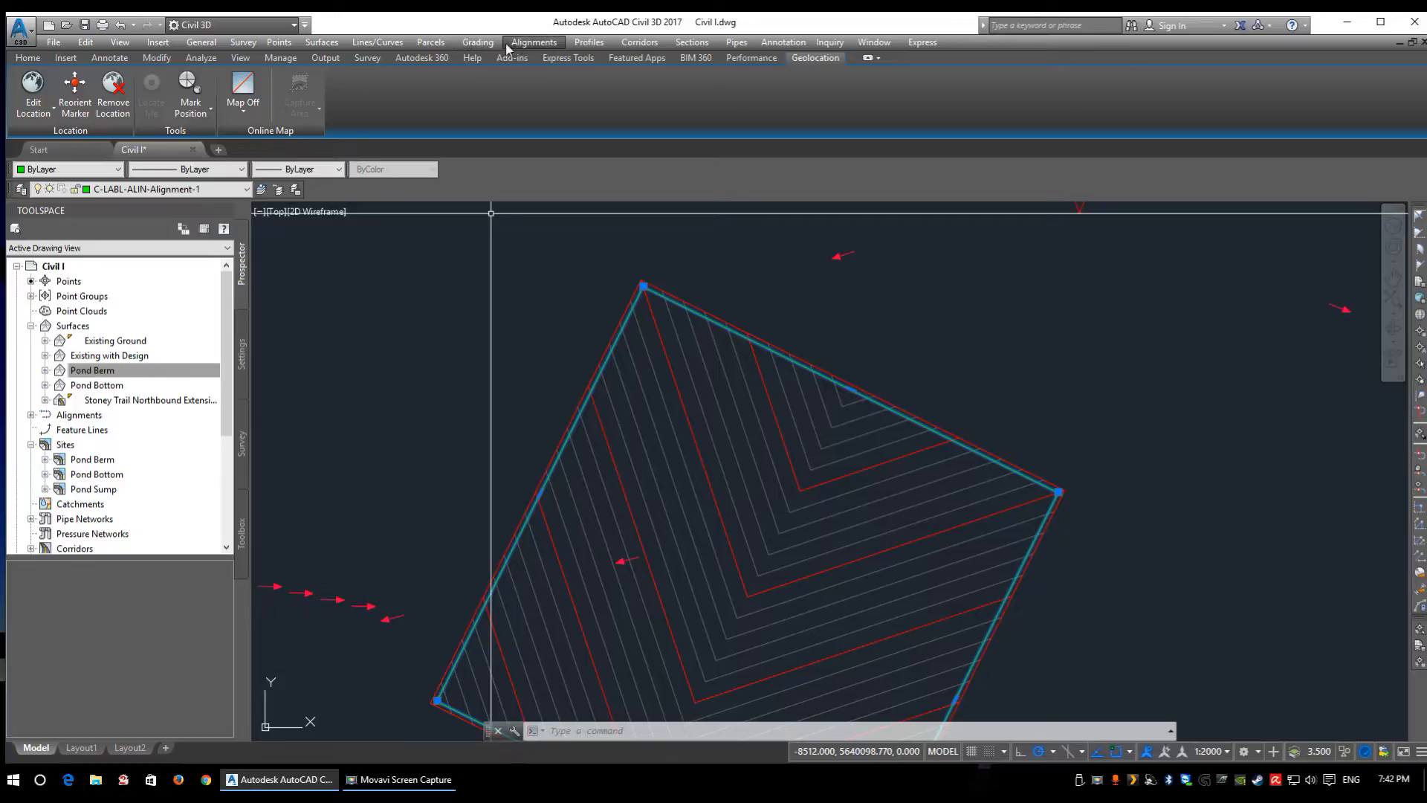
left_click(478, 43)
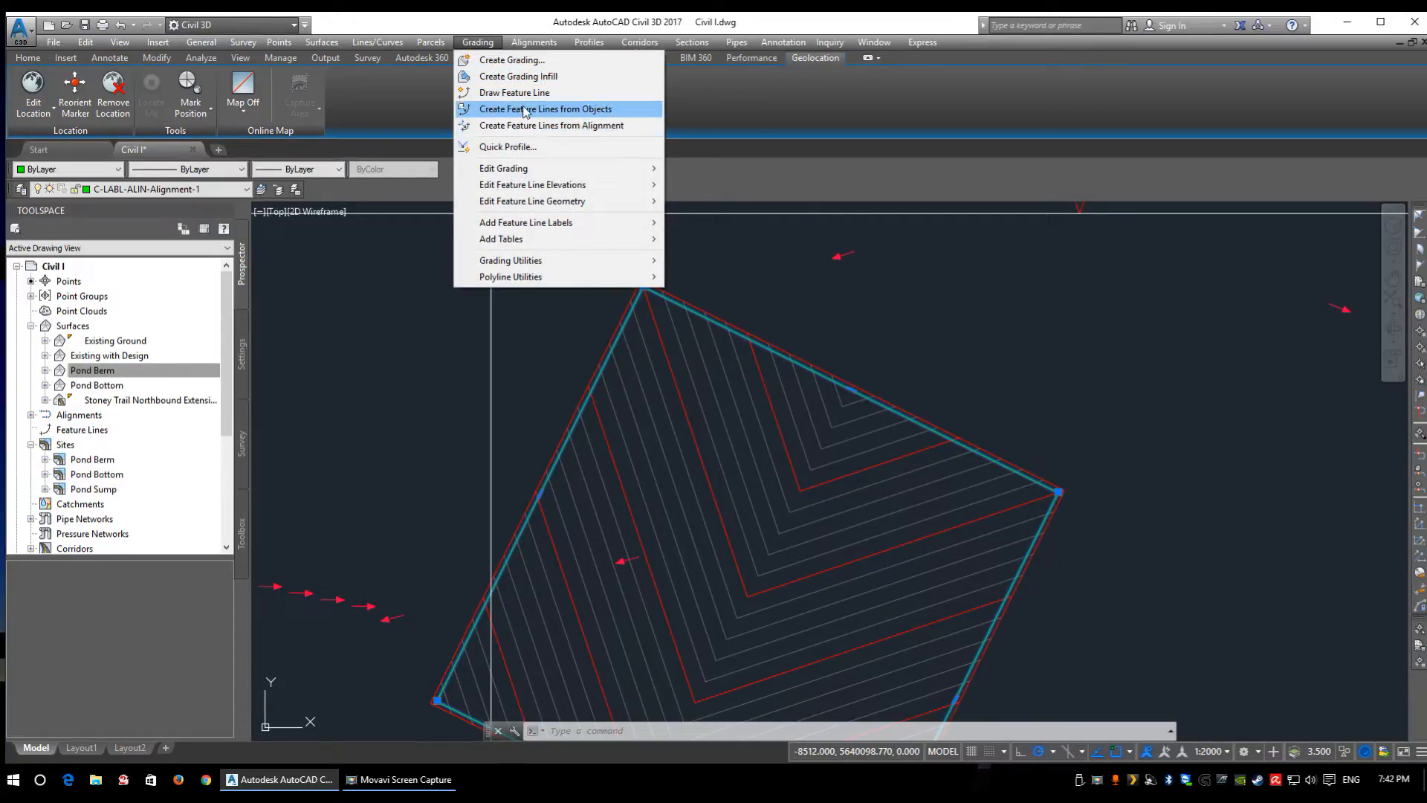
left_click(525, 109)
left_click(706, 232)
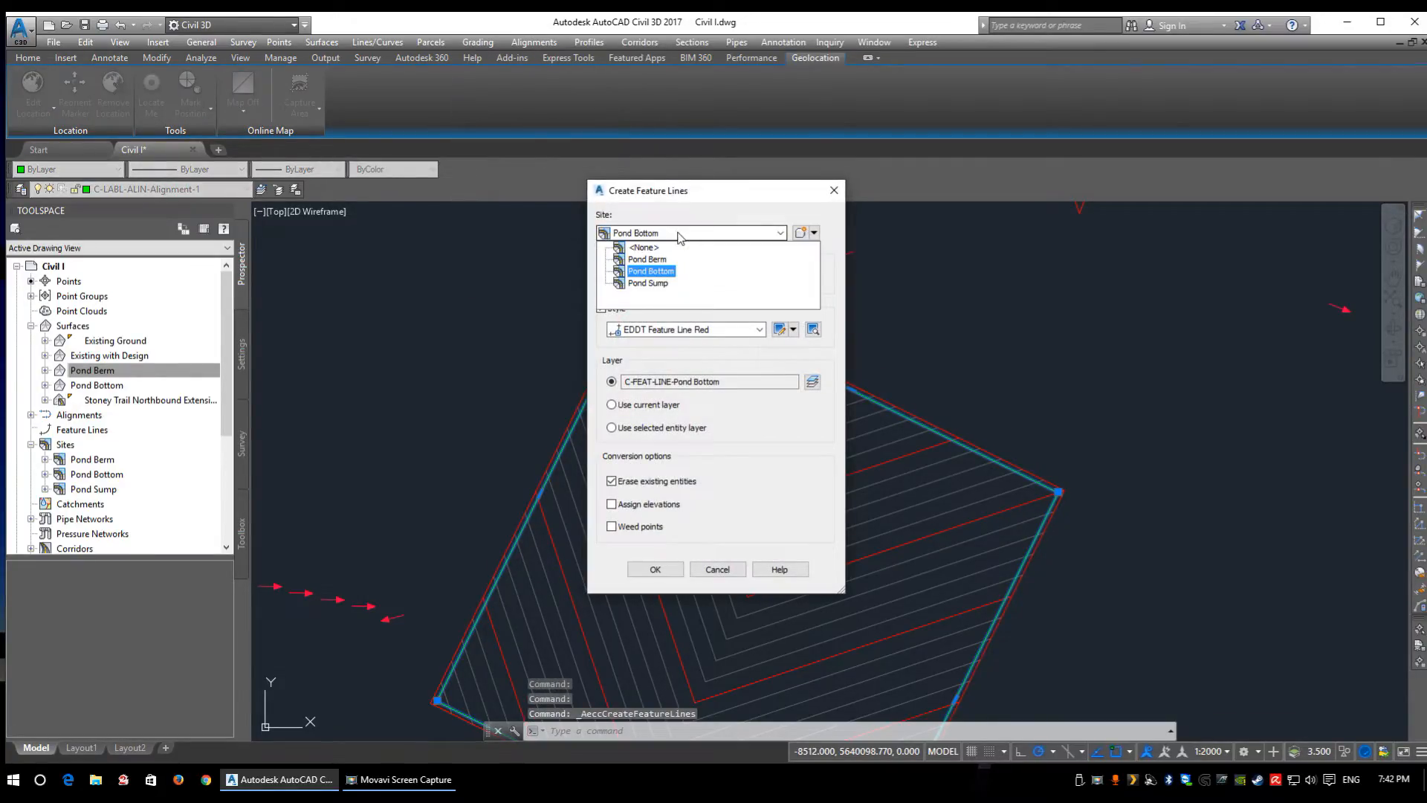
left_click(647, 260)
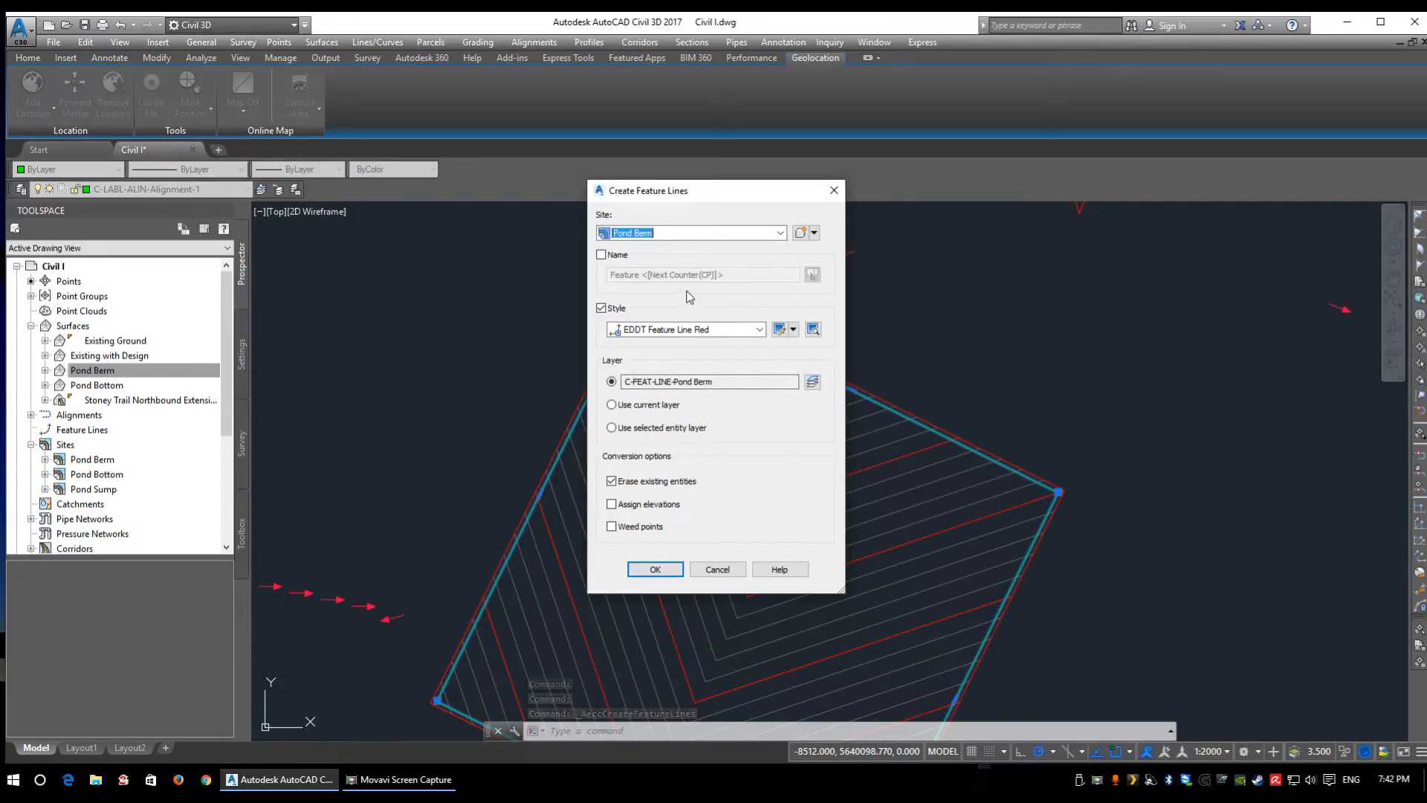
- Give the feature line the EDDT Feature Line Blue style on layer C-FEAT-LINE-Pond Berm, with elevation assignment enabled, and accept the settings
left_click(688, 336)
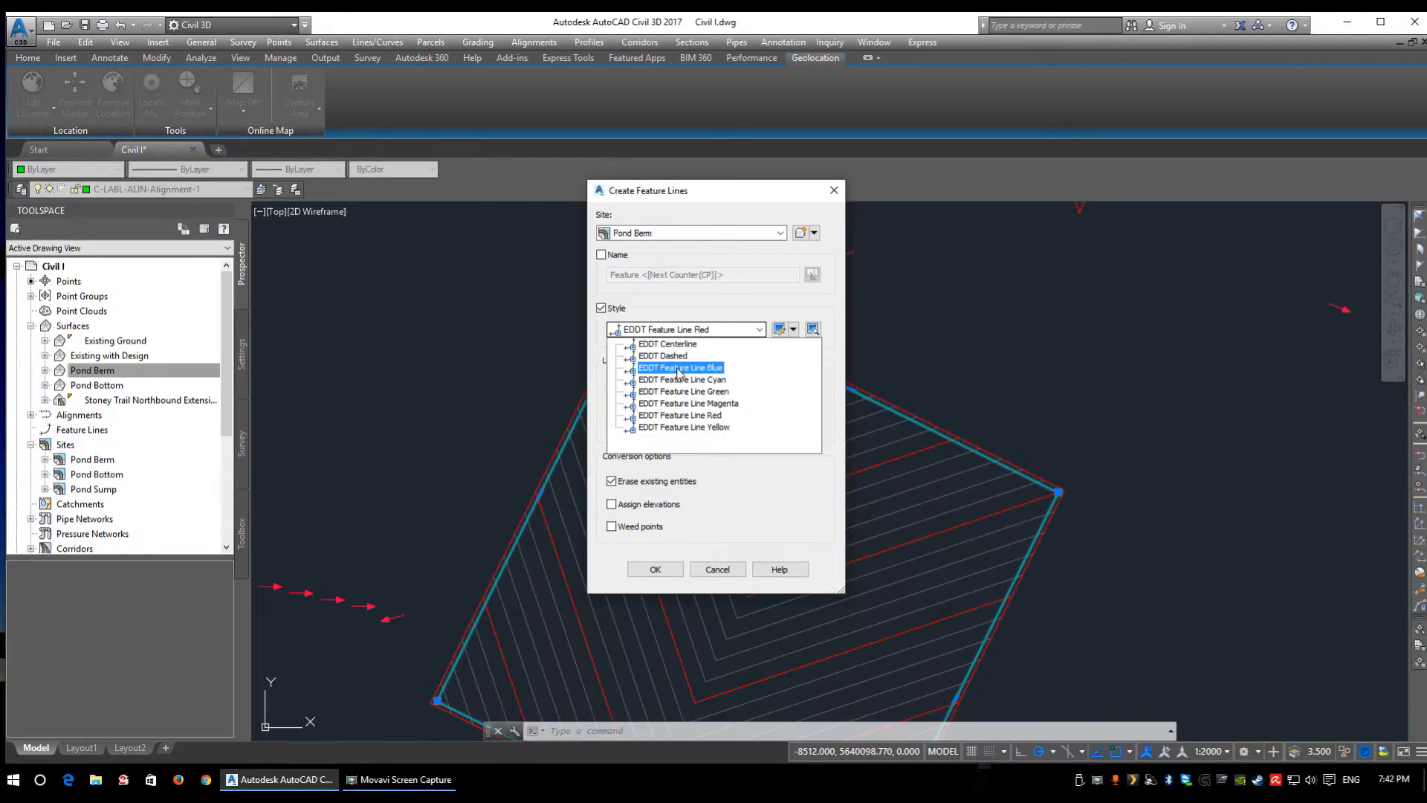
left_click(678, 368)
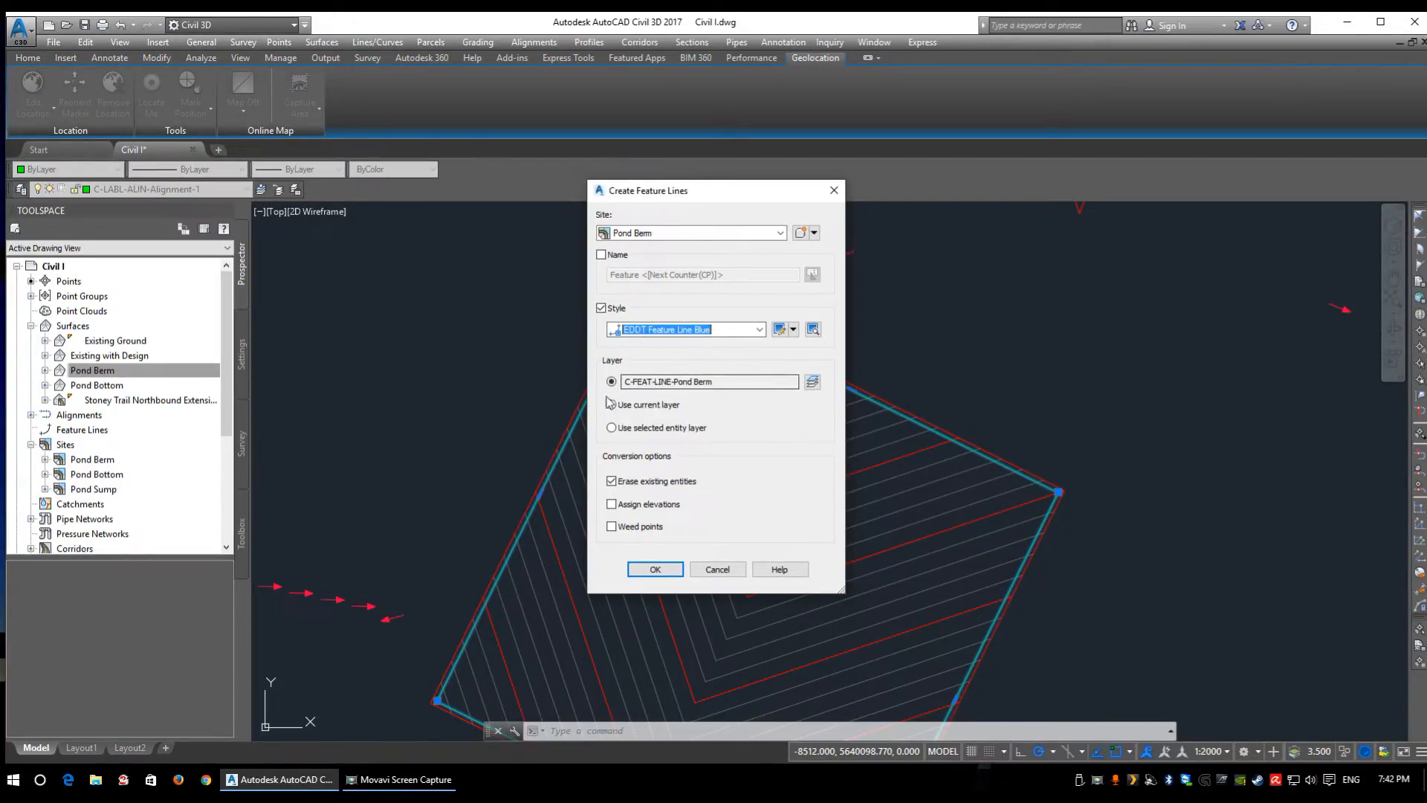
left_click_drag(625, 381, 729, 389)
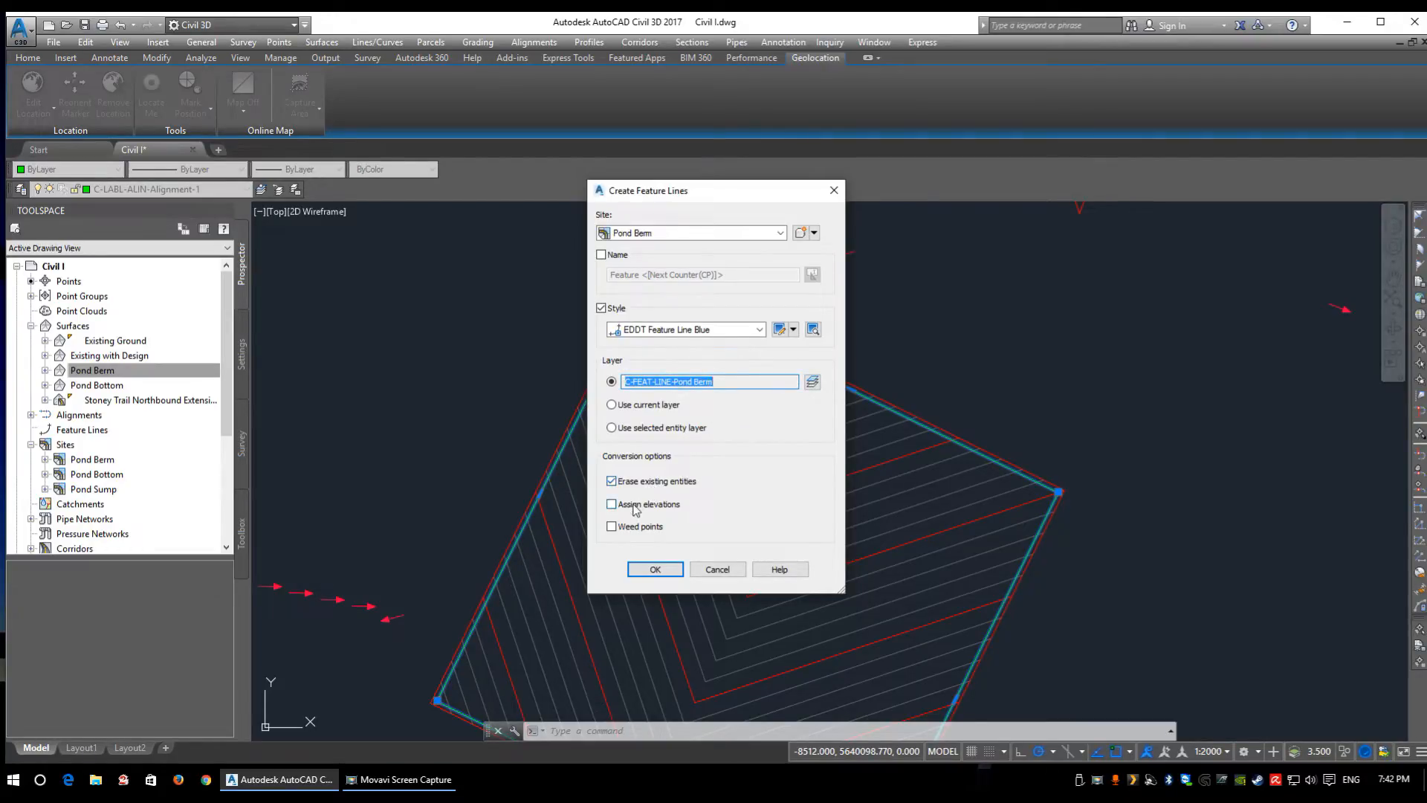
left_click(655, 572)
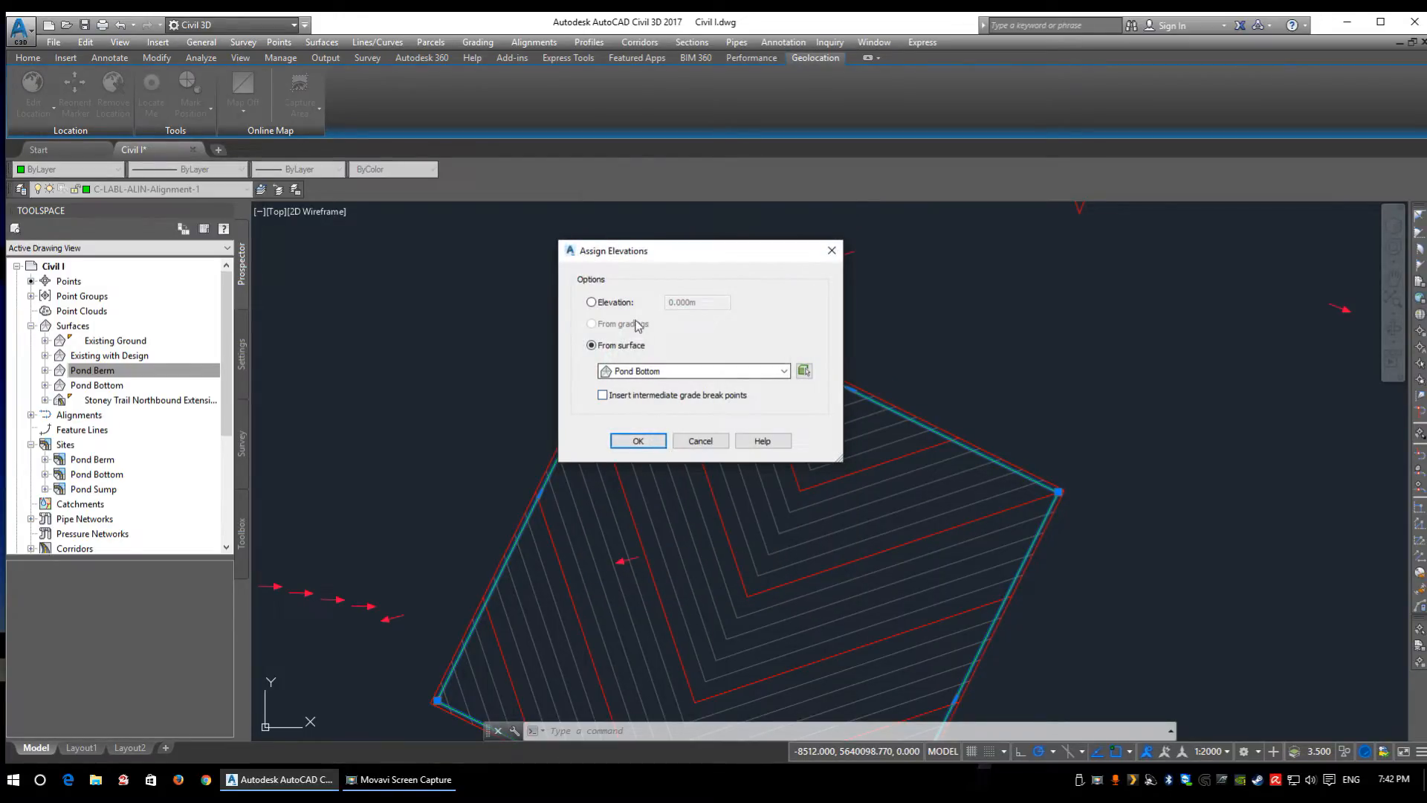
- Assign the feature line's elevations from an existing surface without intermediate grade break points, and finish creating it
left_click(634, 371)
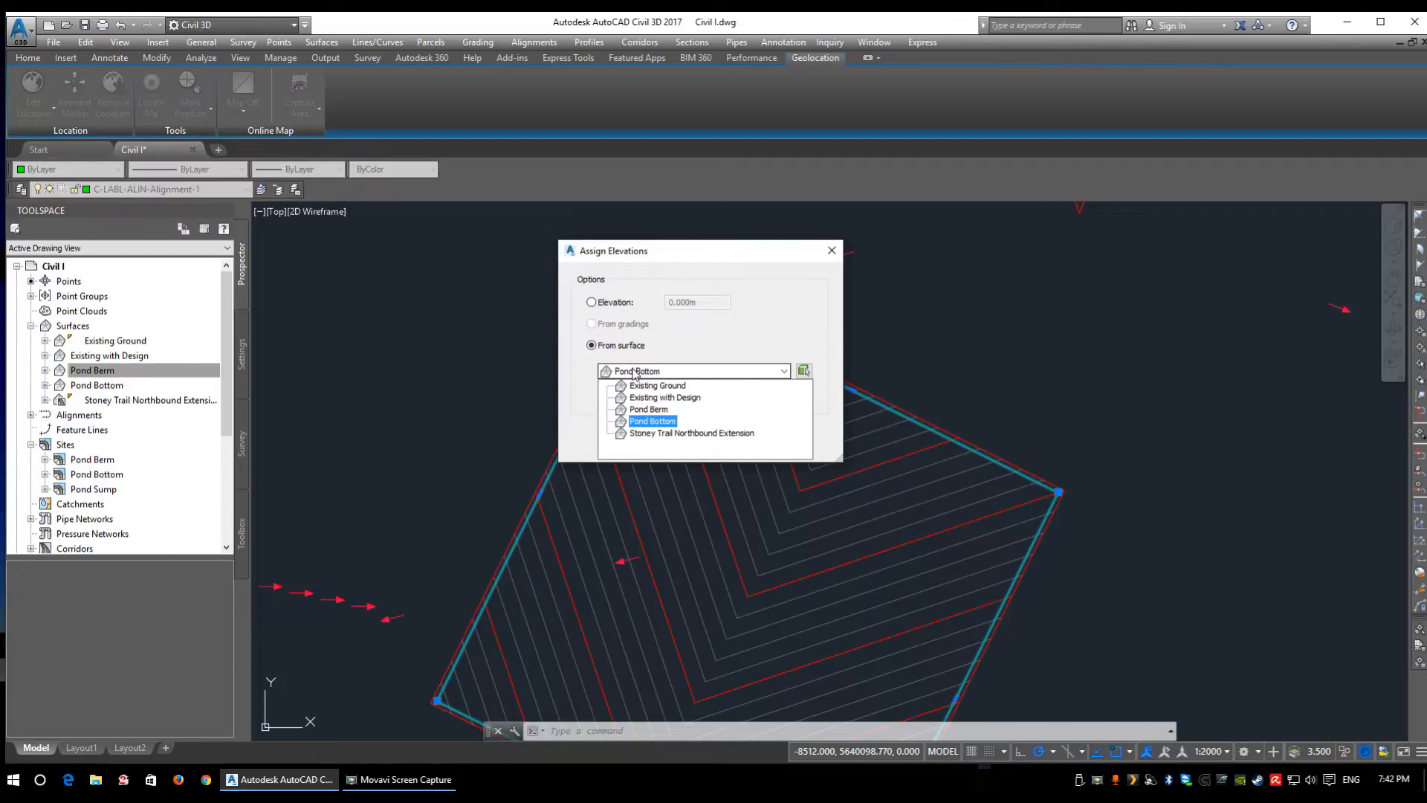
left_click(635, 374)
left_click(665, 372)
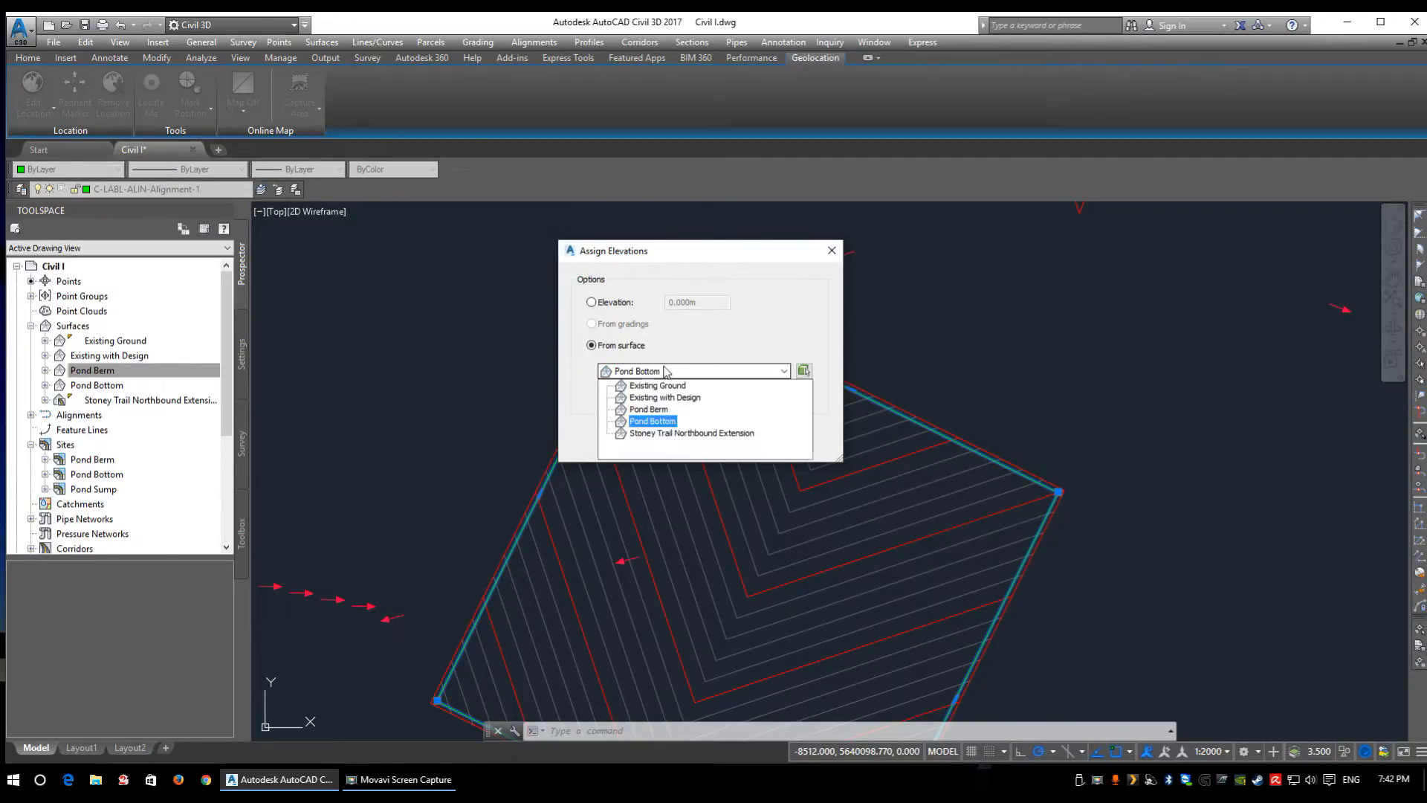
left_click(654, 408)
left_click(638, 438)
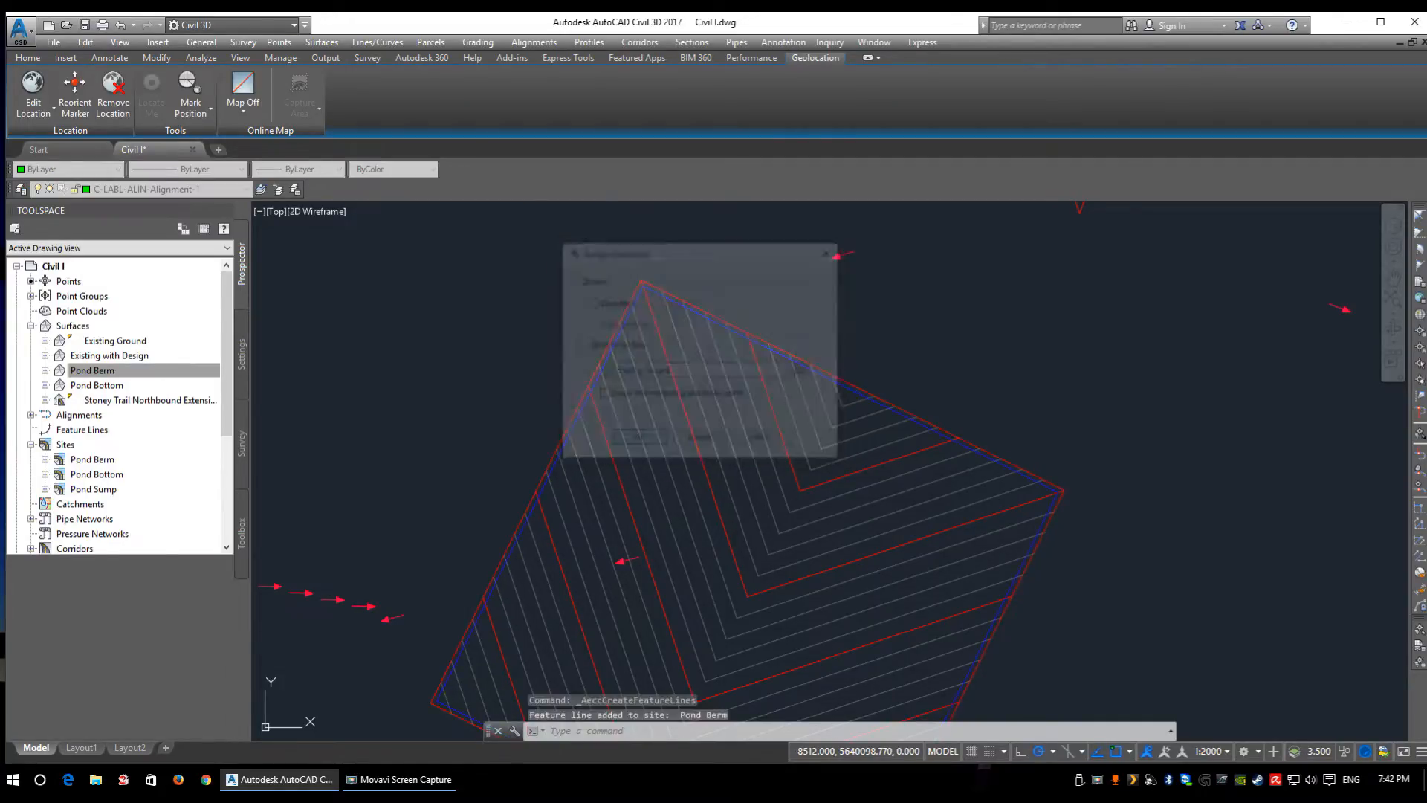
- Set the elevation of every point on the Pond Berm feature line to 1120 m and close the elevation editor
left_click(583, 401)
right_click(645, 394)
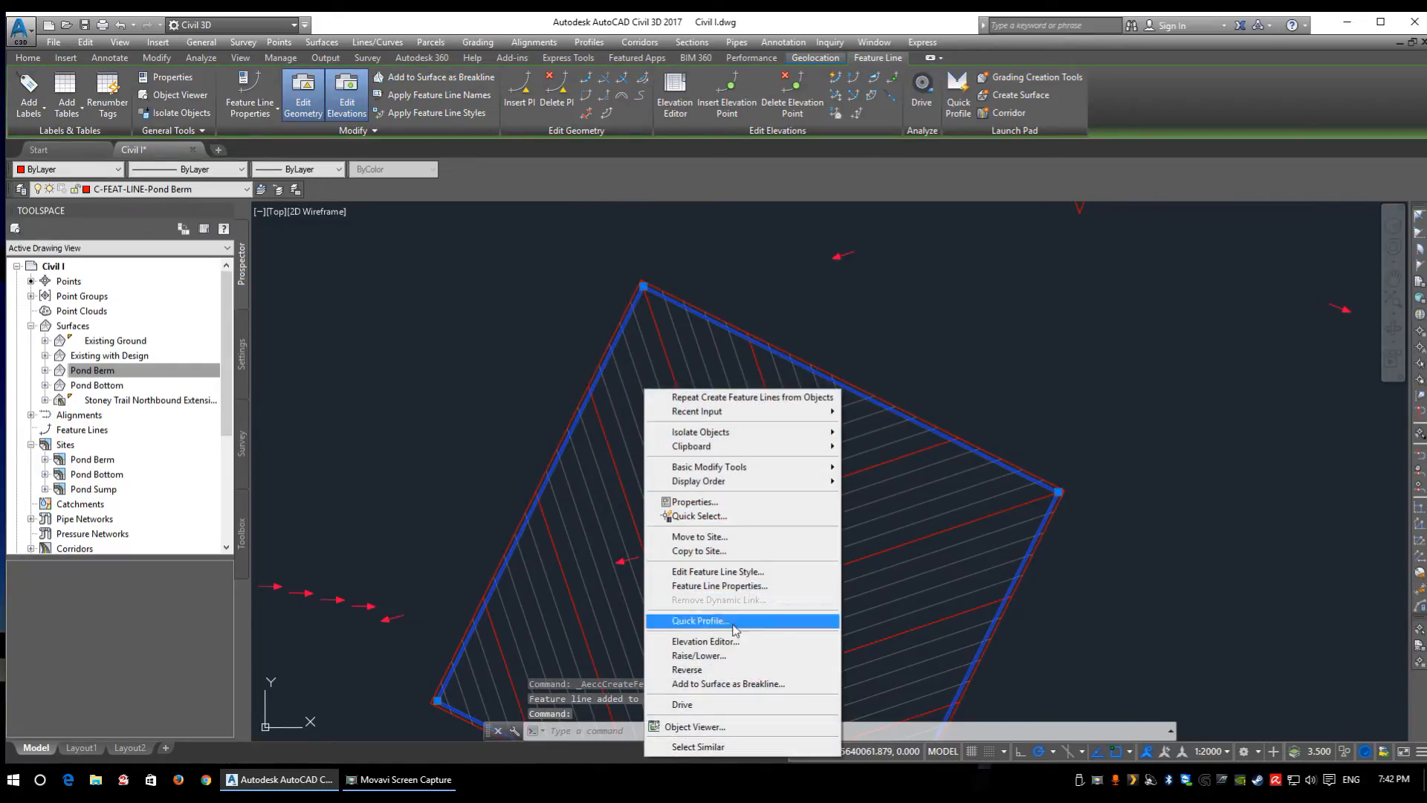
left_click(706, 641)
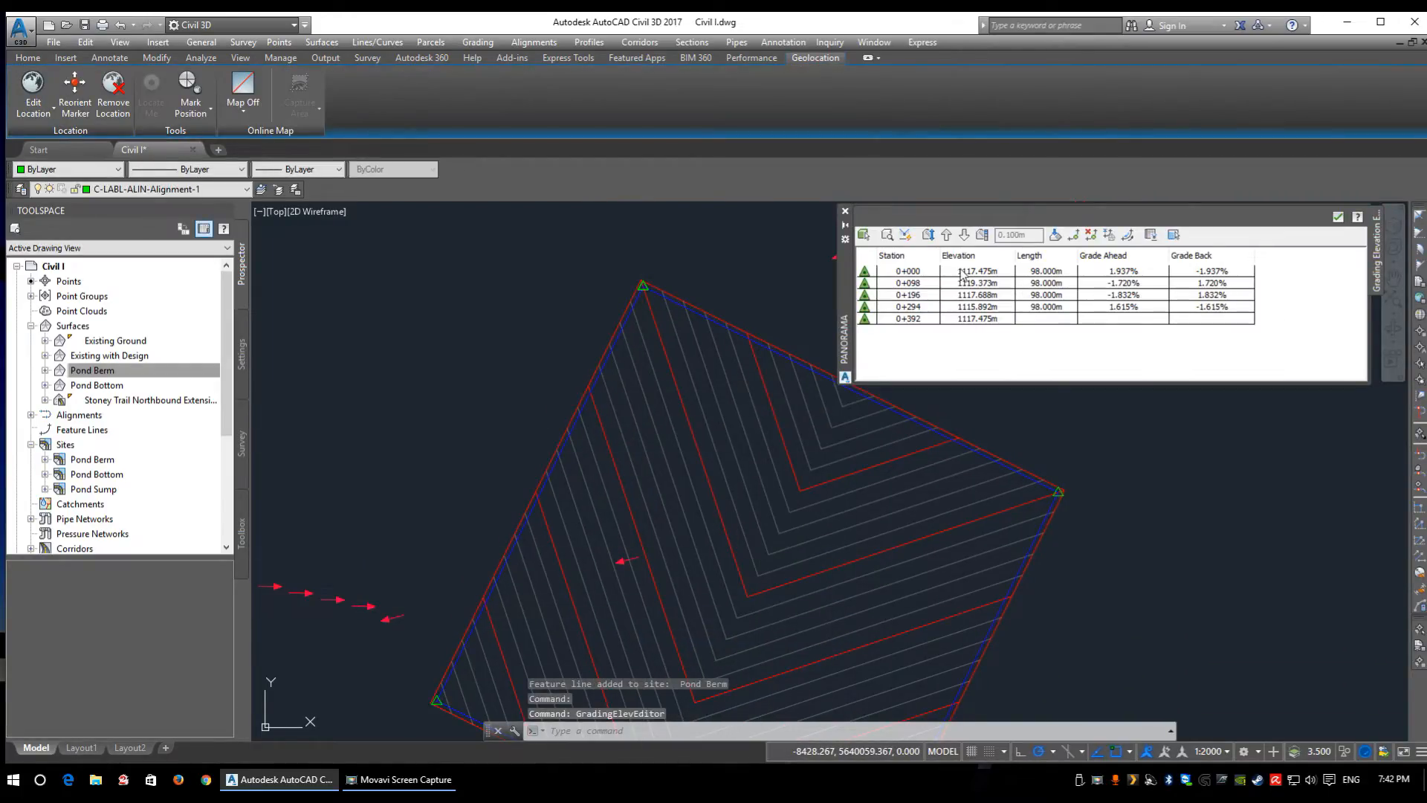
left_click(915, 272)
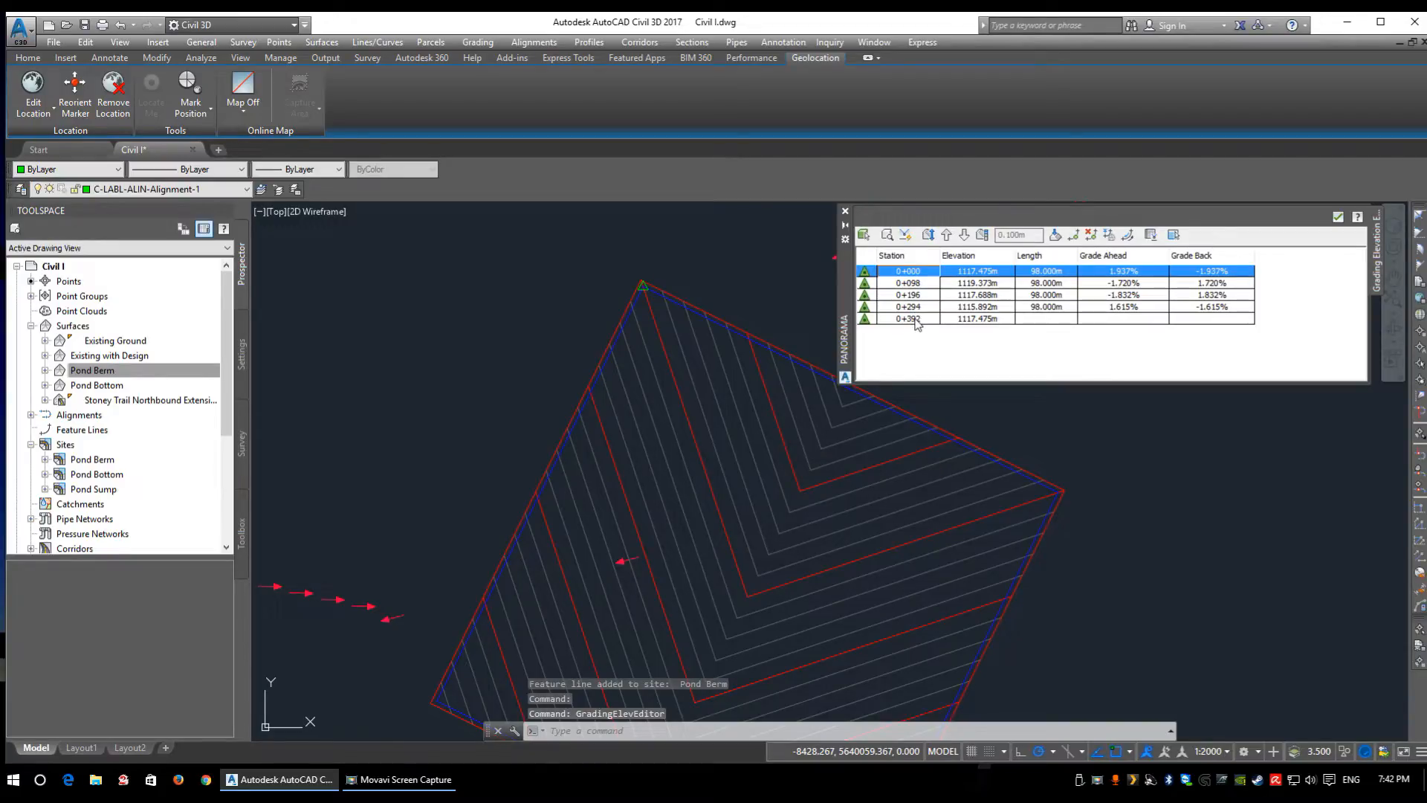
left_click(915, 320, "shift")
double_click(987, 284)
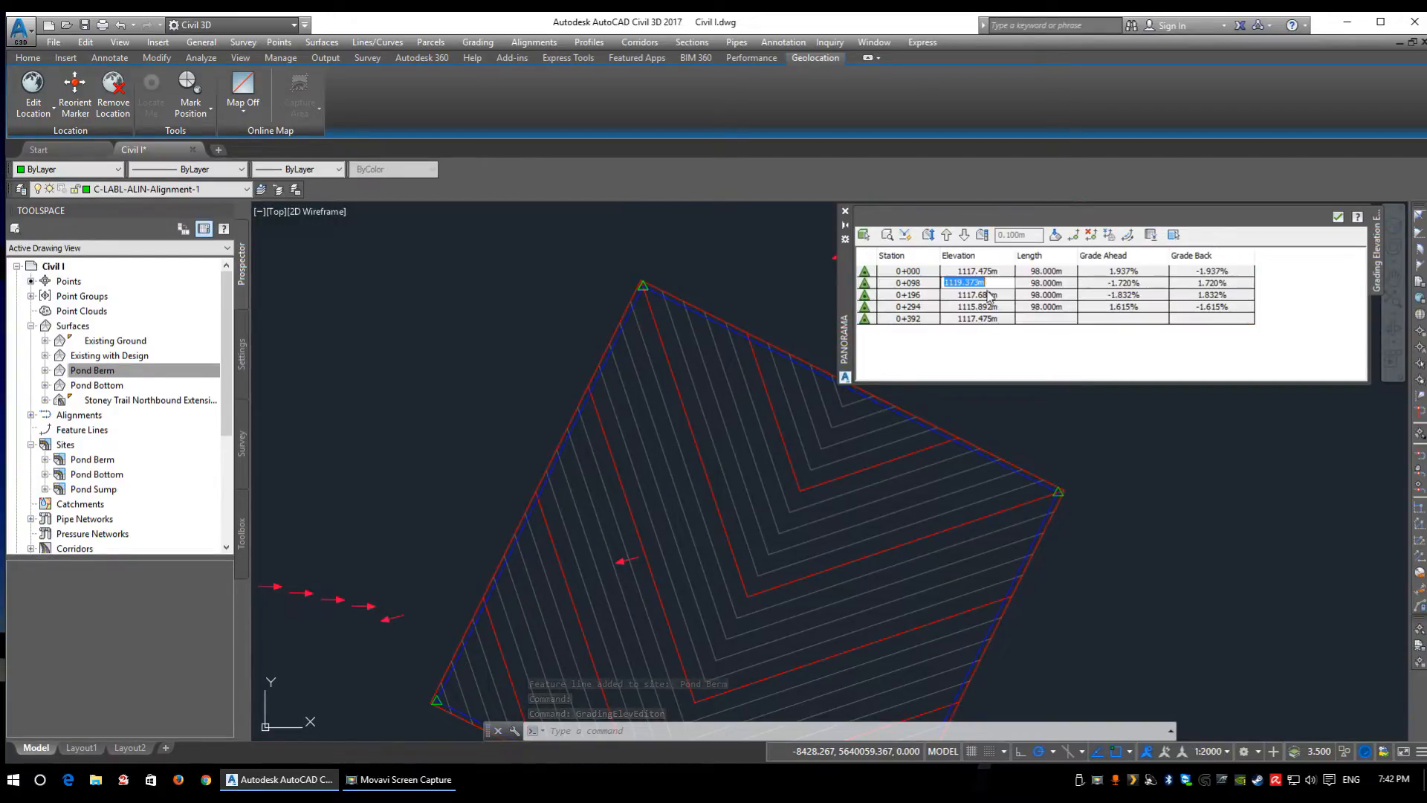
left_click(965, 359)
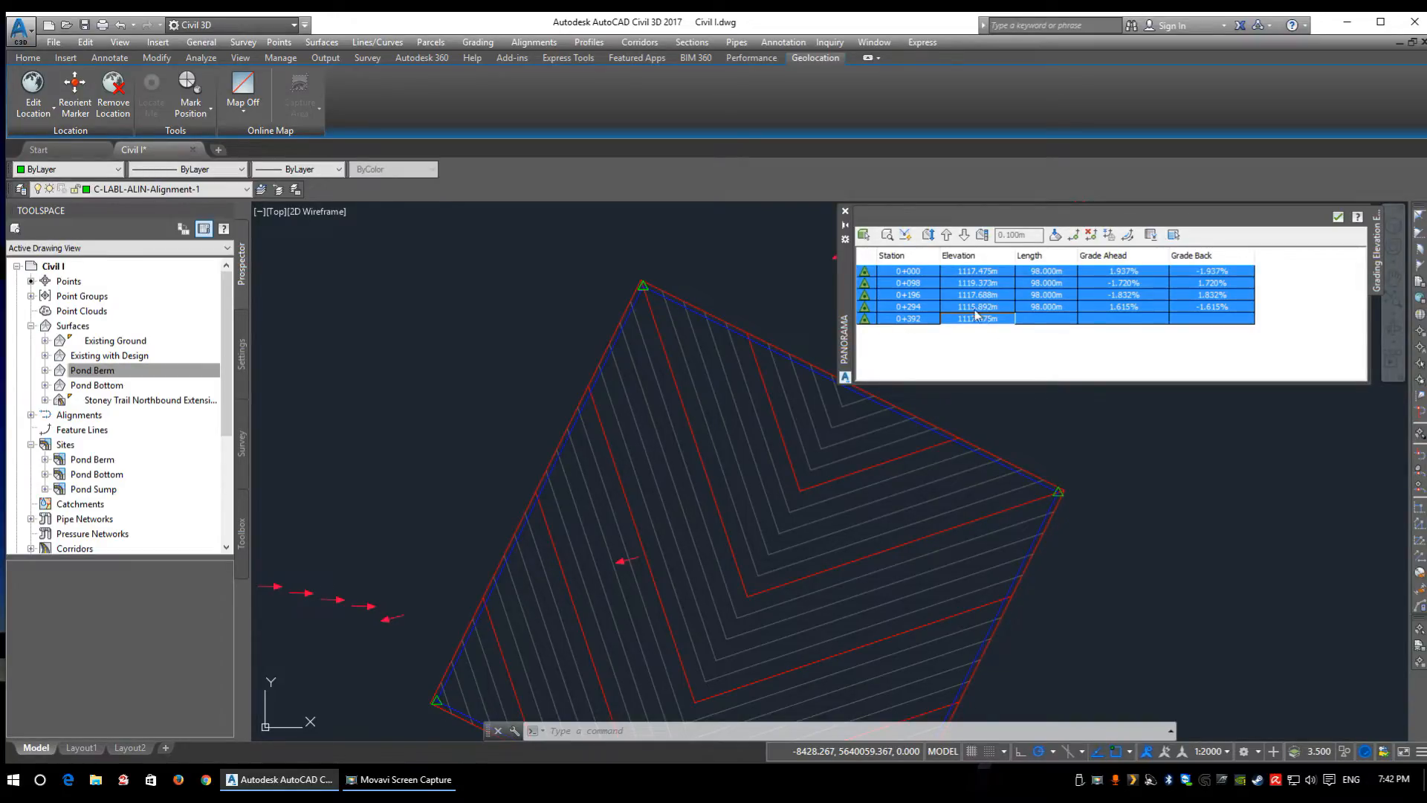
double_click(983, 306)
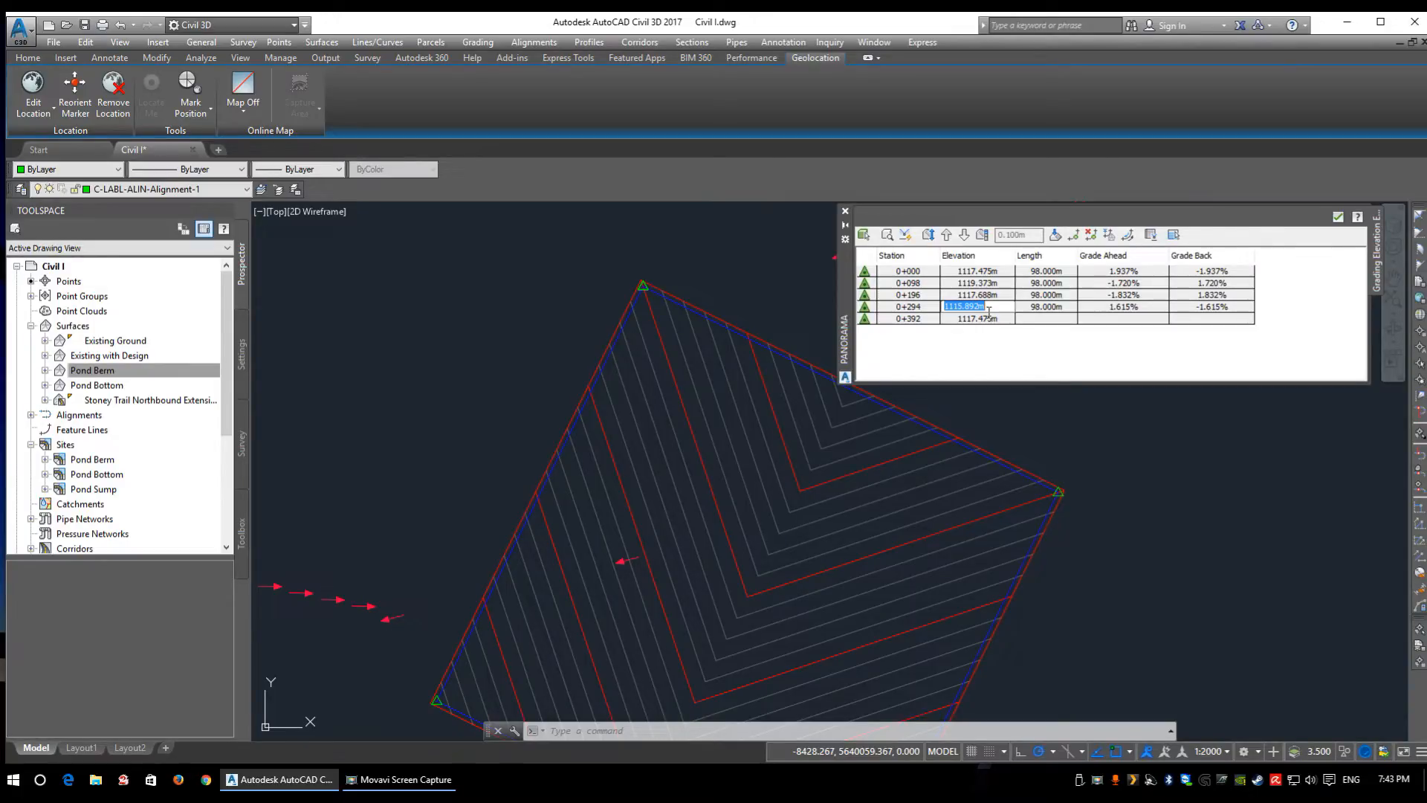
type("1120")
key("Return")
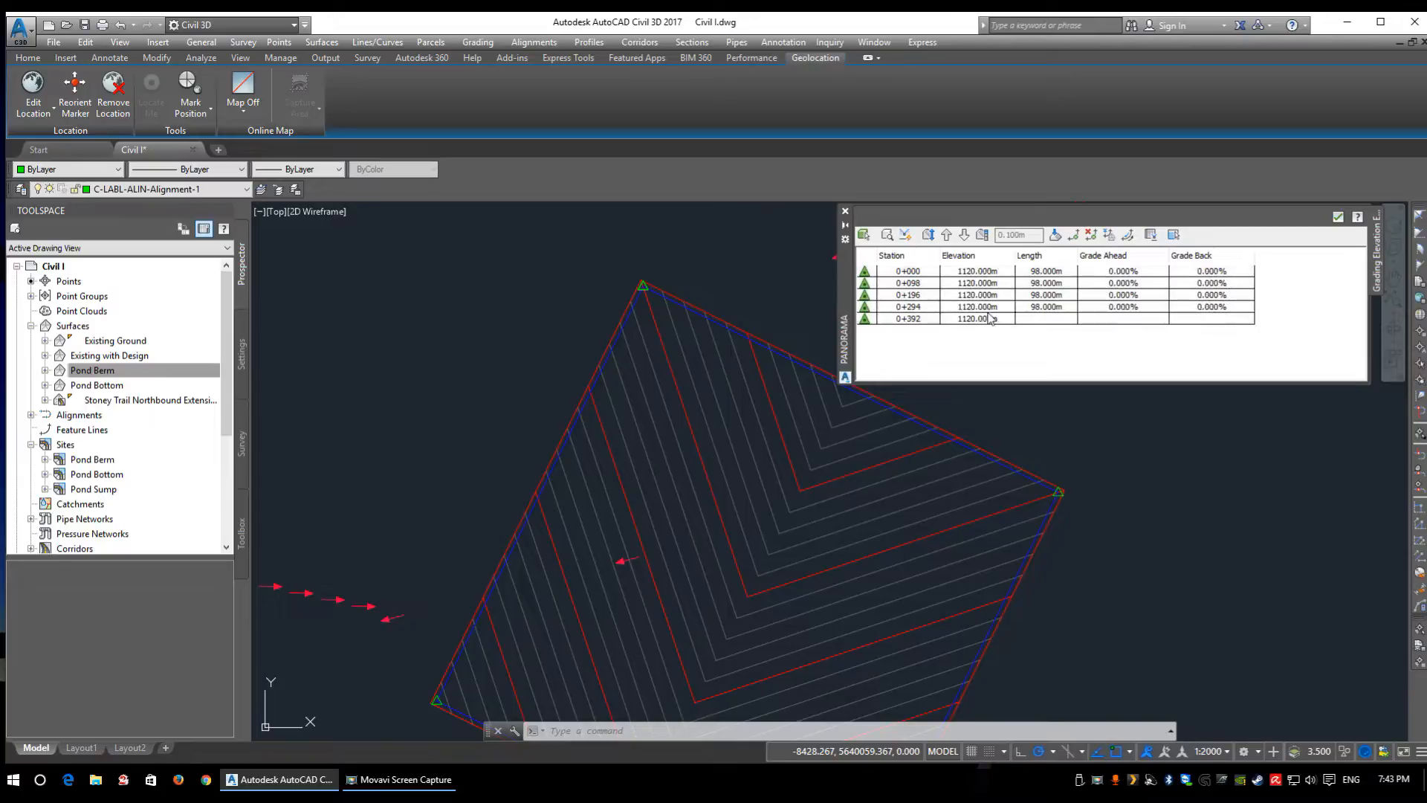
scroll(972, 536, "down", 5)
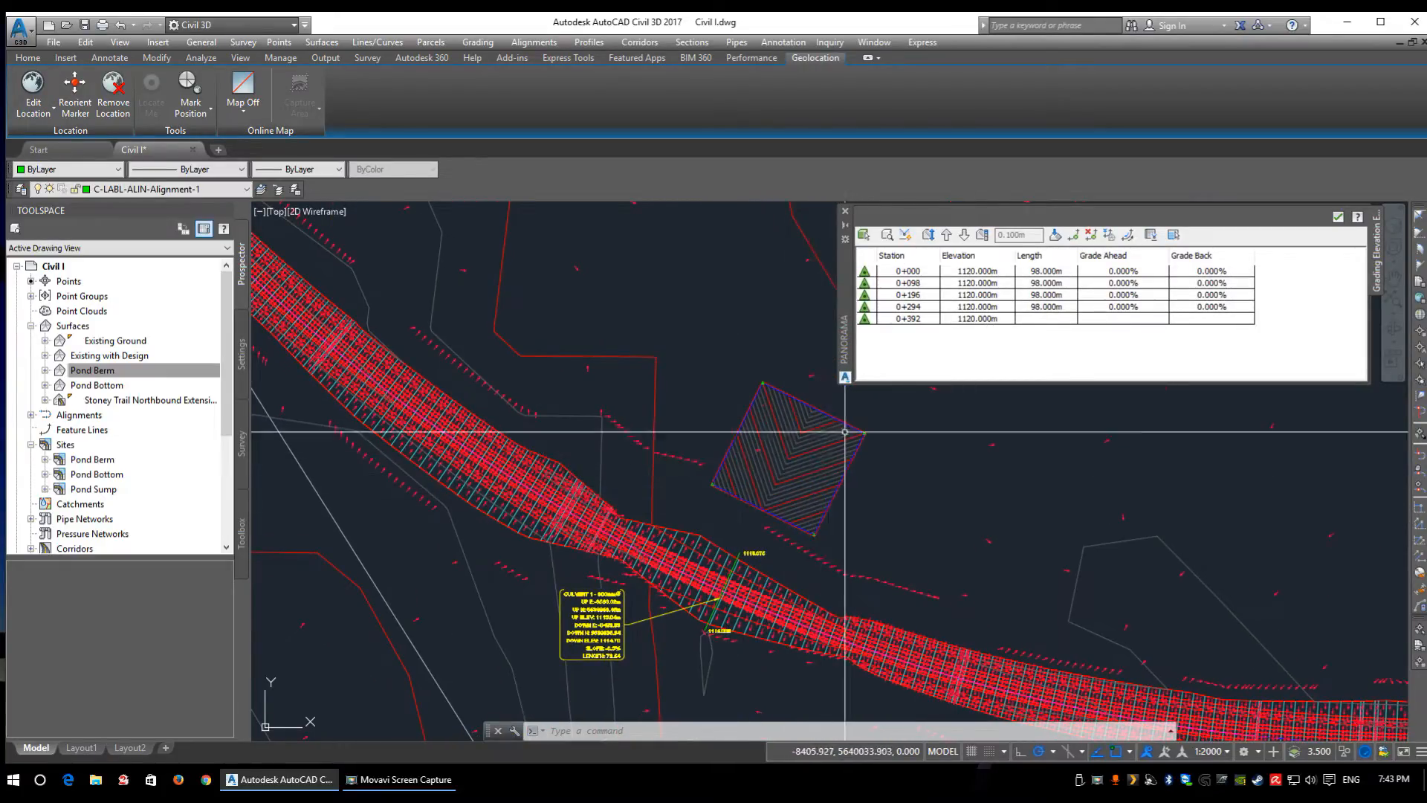
mouse_move(828, 456)
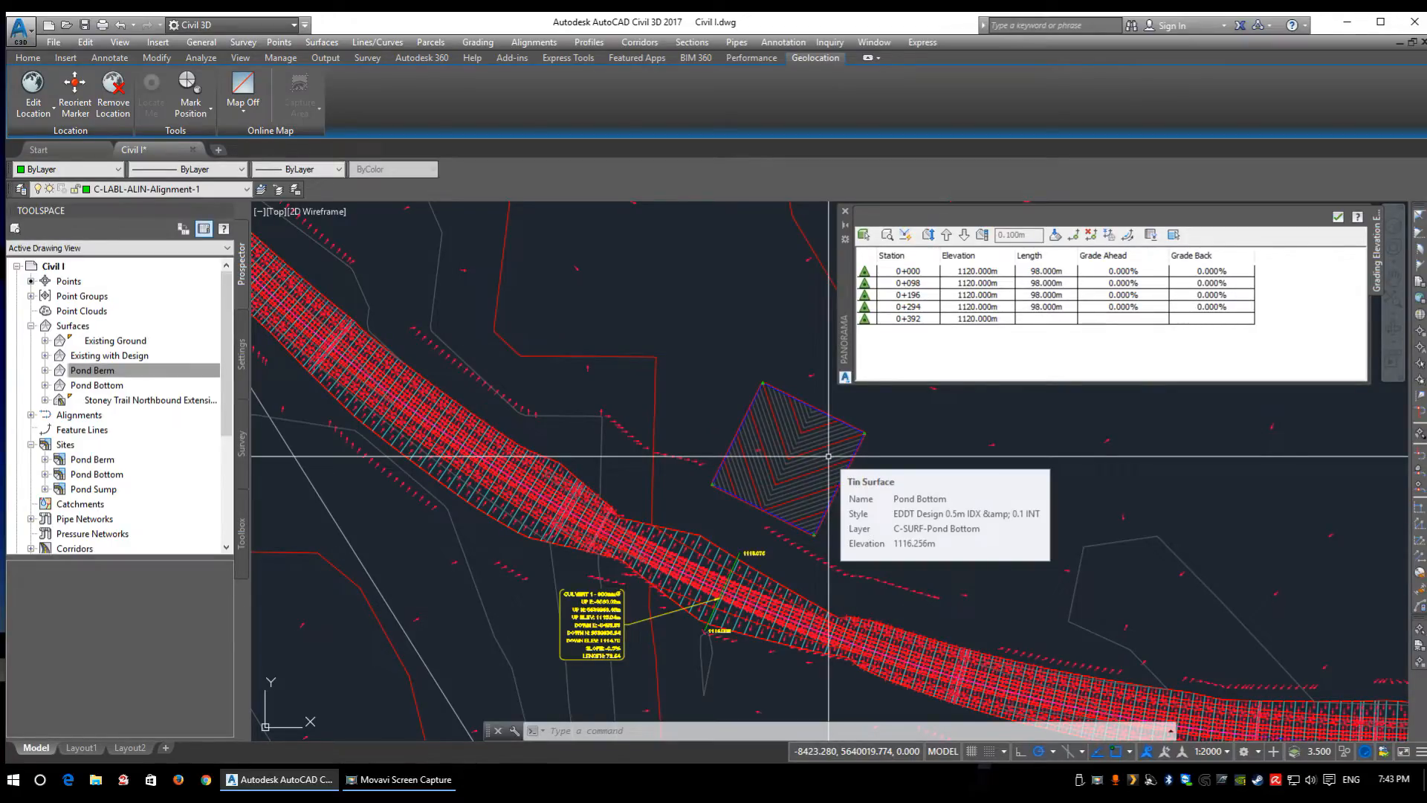
scroll(761, 450, "up", 2)
key("Escape")
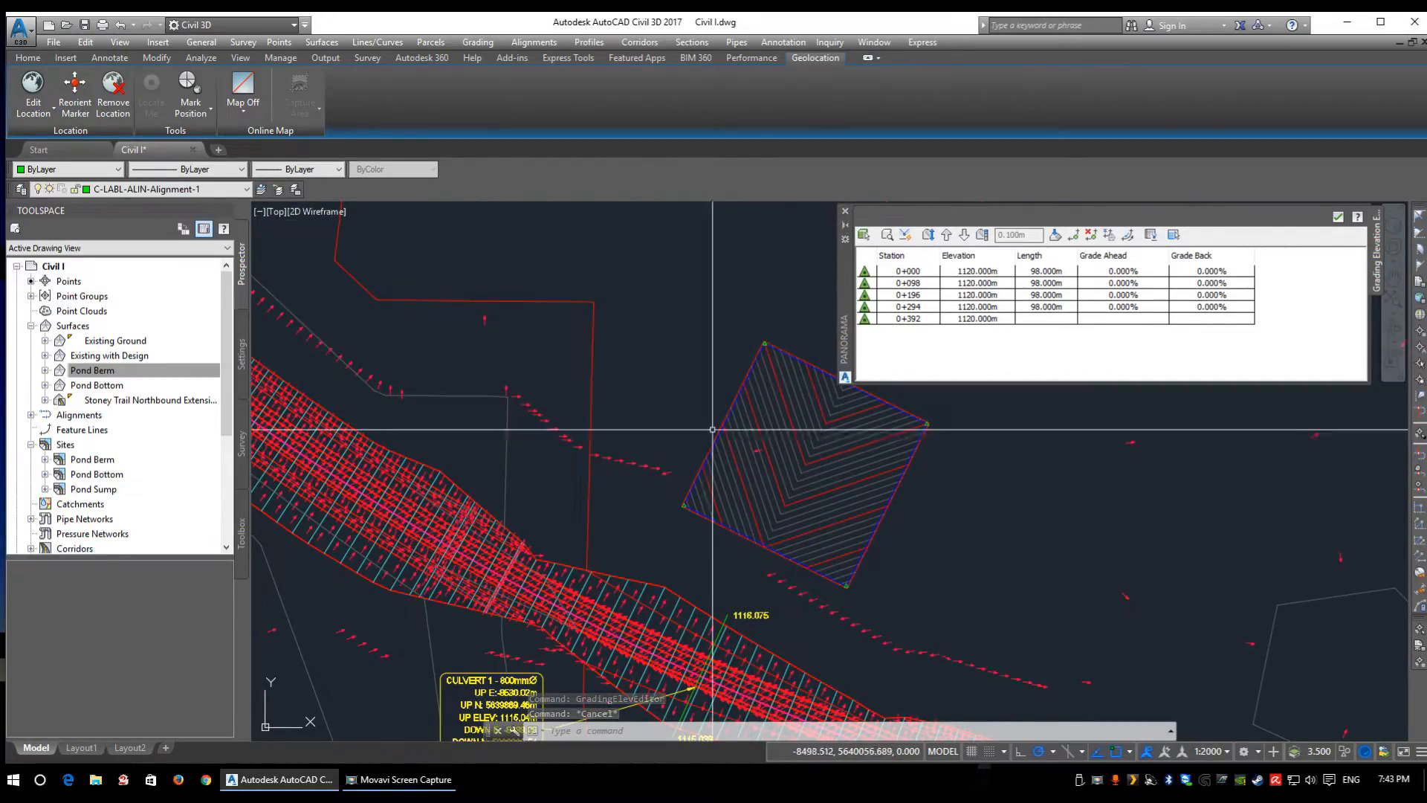
left_click(845, 211)
mouse_move(952, 367)
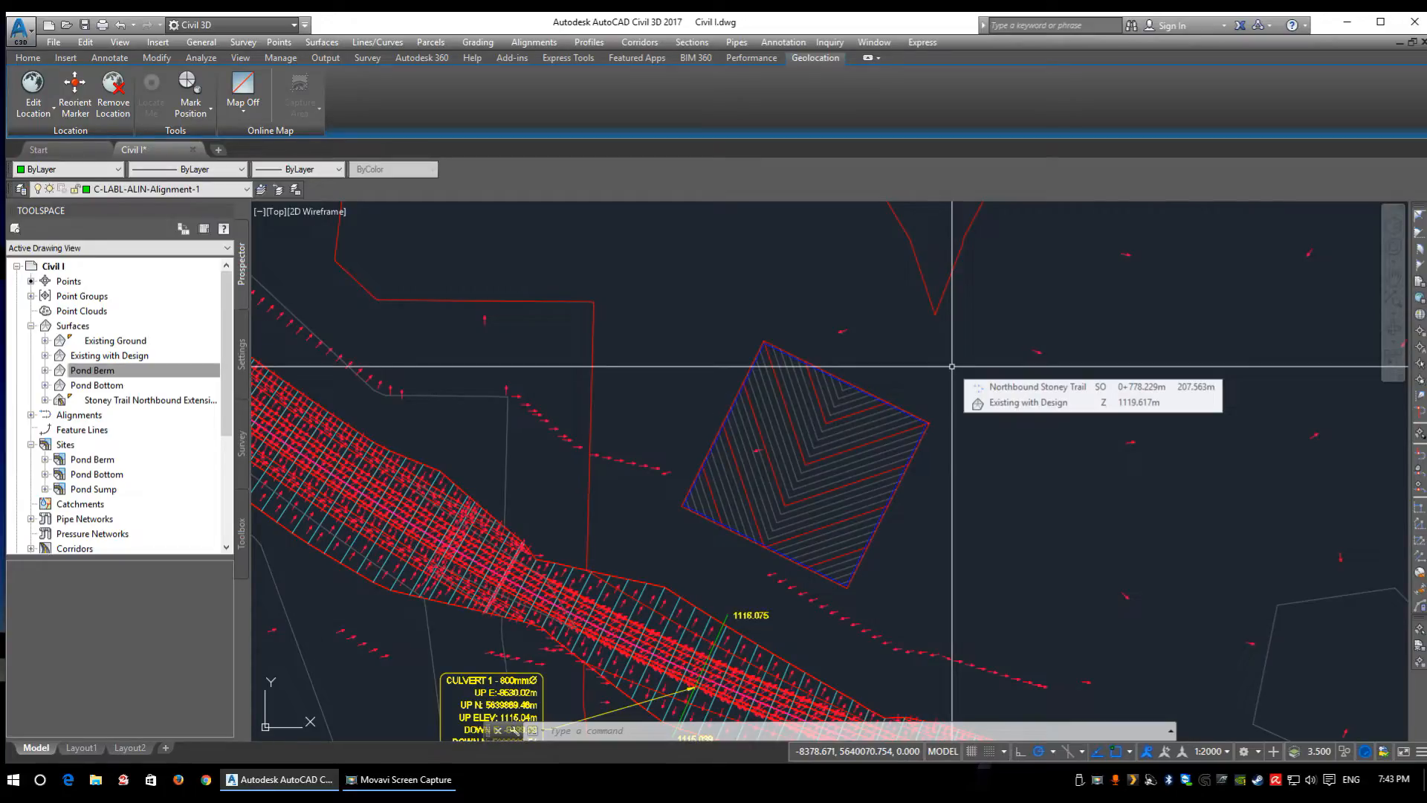
scroll(788, 358, "up", 5)
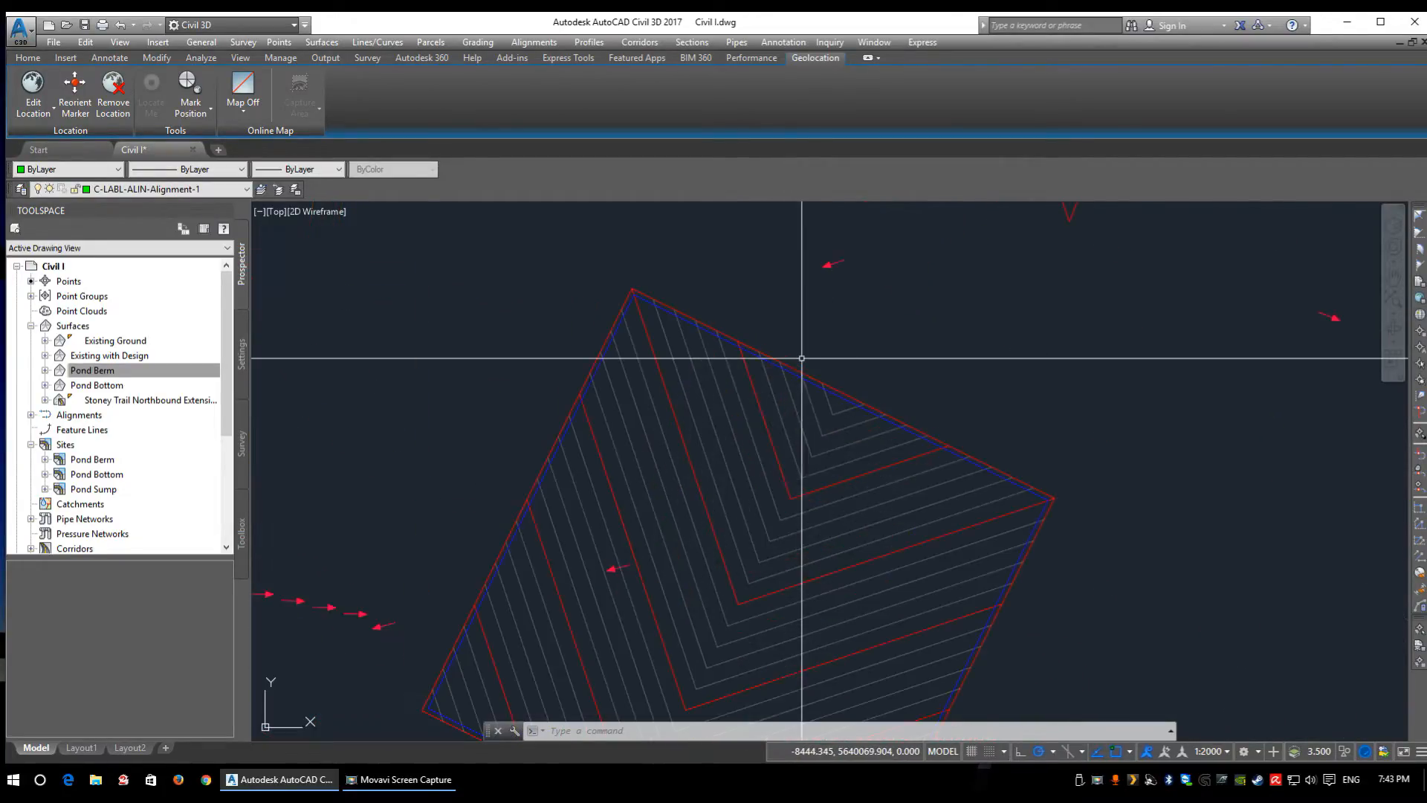
left_click(642, 301)
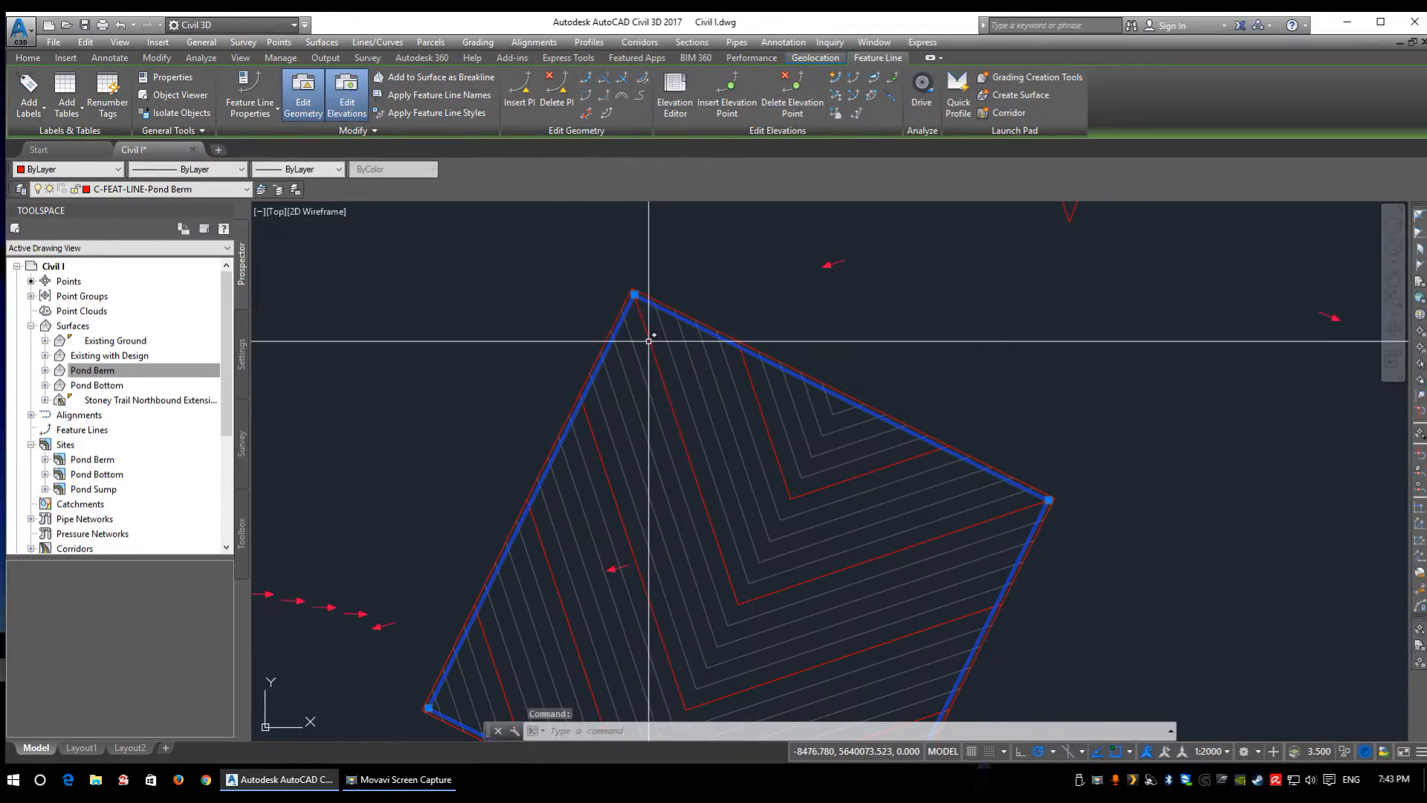
middle_click_drag(653, 335, 640, 374)
key("Escape")
key("Escape")
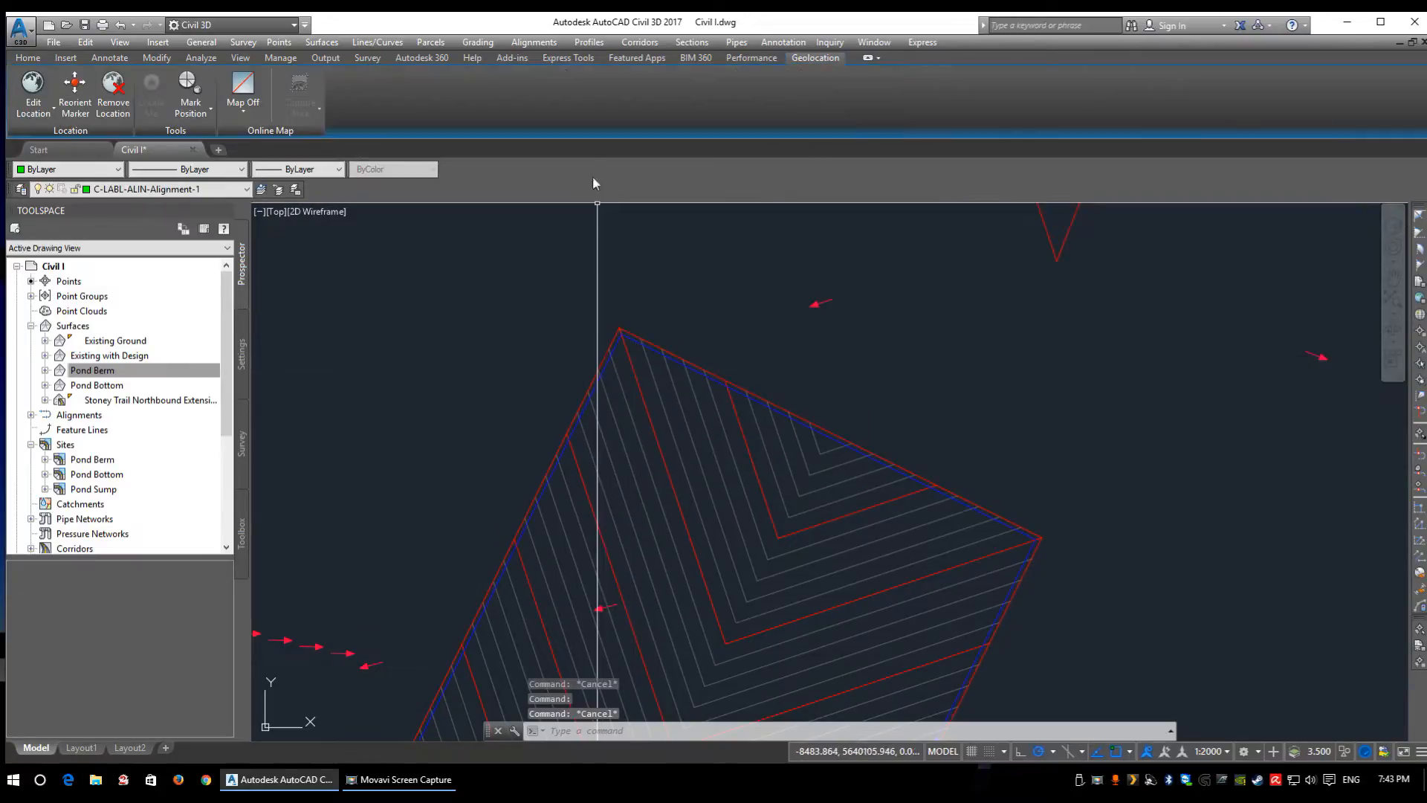
- Start grading creation and choose the EDDT Projection to Surface criteria set
left_click(478, 41)
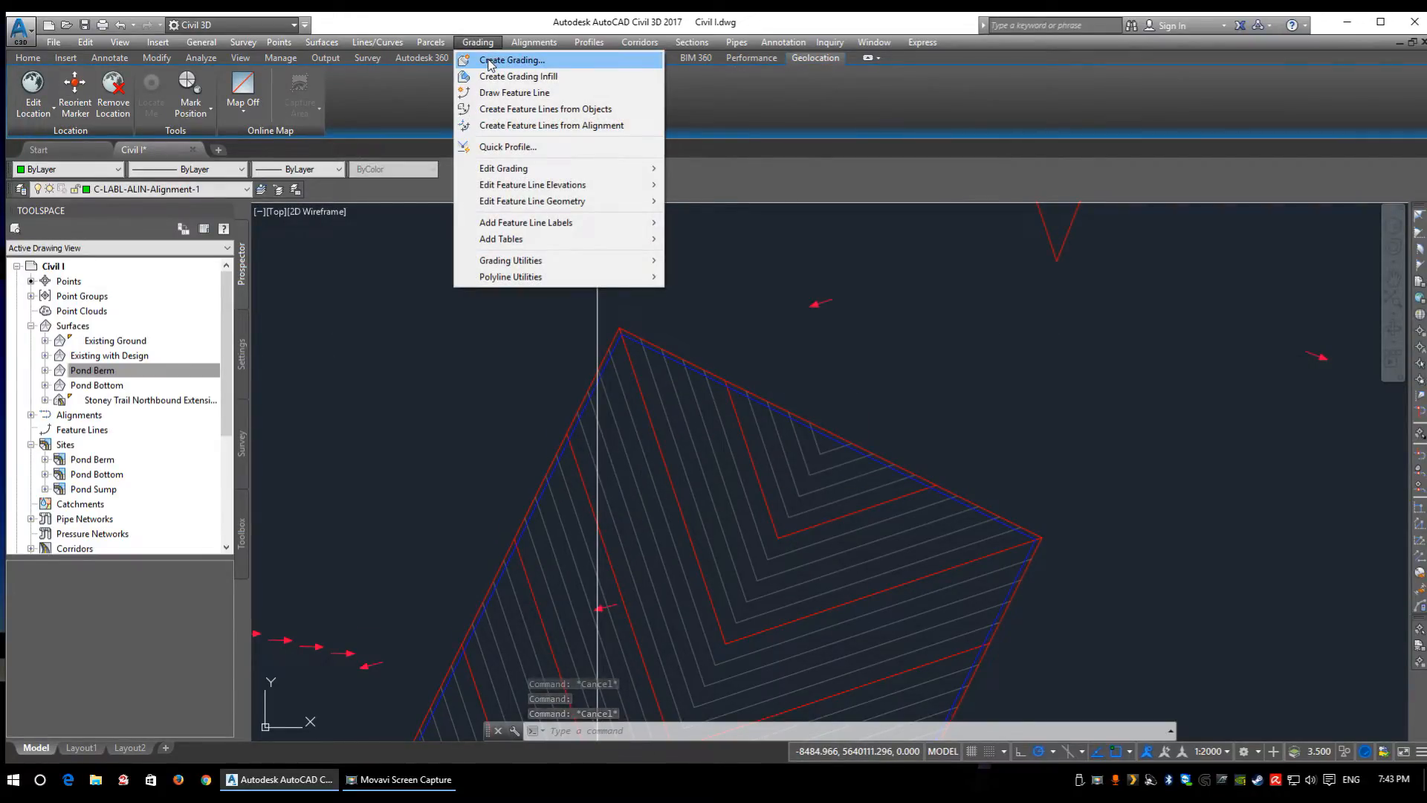
left_click(490, 62)
mouse_move(804, 446)
middle_mouse_down()
mouse_move(921, 332)
mouse_move(893, 300)
middle_mouse_up()
scroll(893, 300, "down", 3)
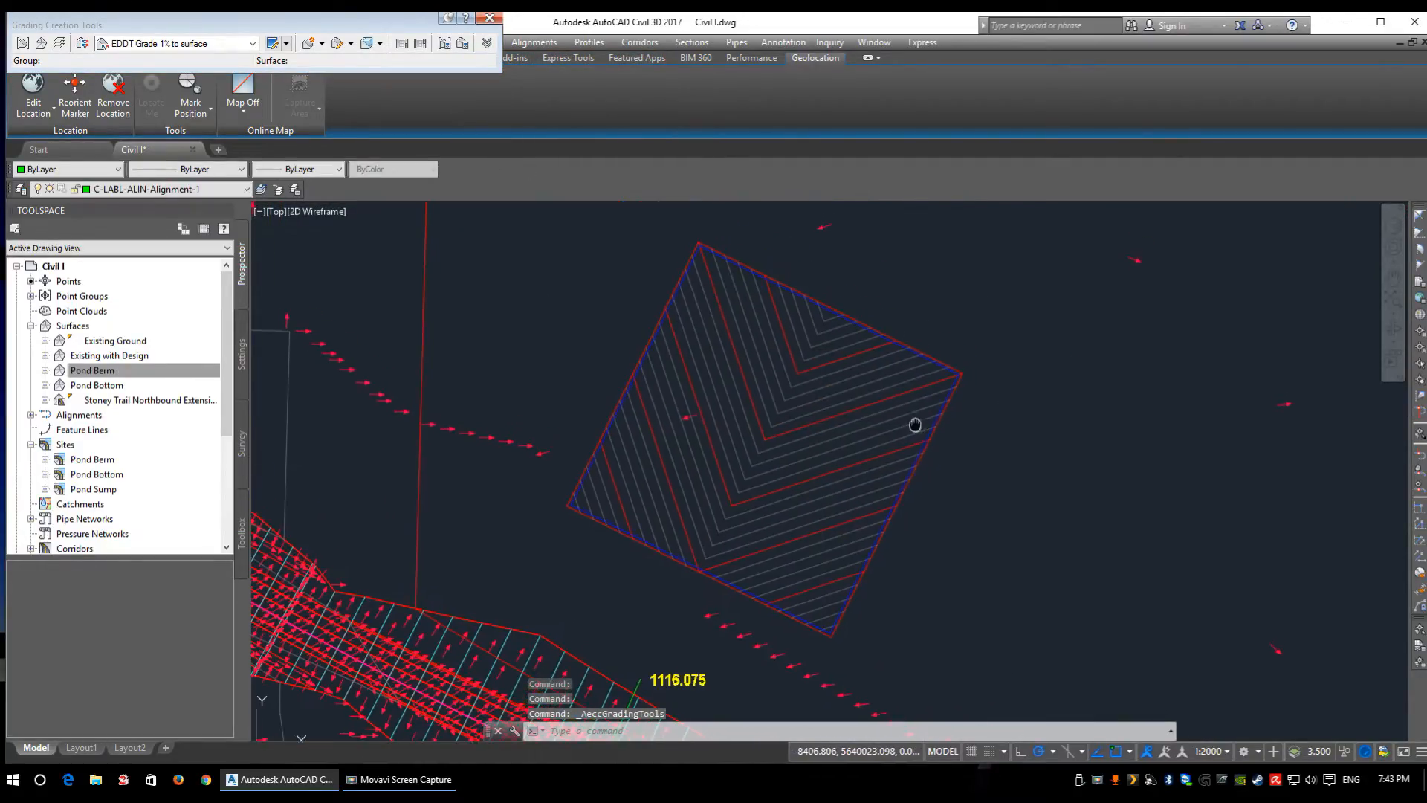
left_click(82, 43)
left_click(695, 387)
left_click_drag(706, 354, 644, 223)
left_click(639, 257)
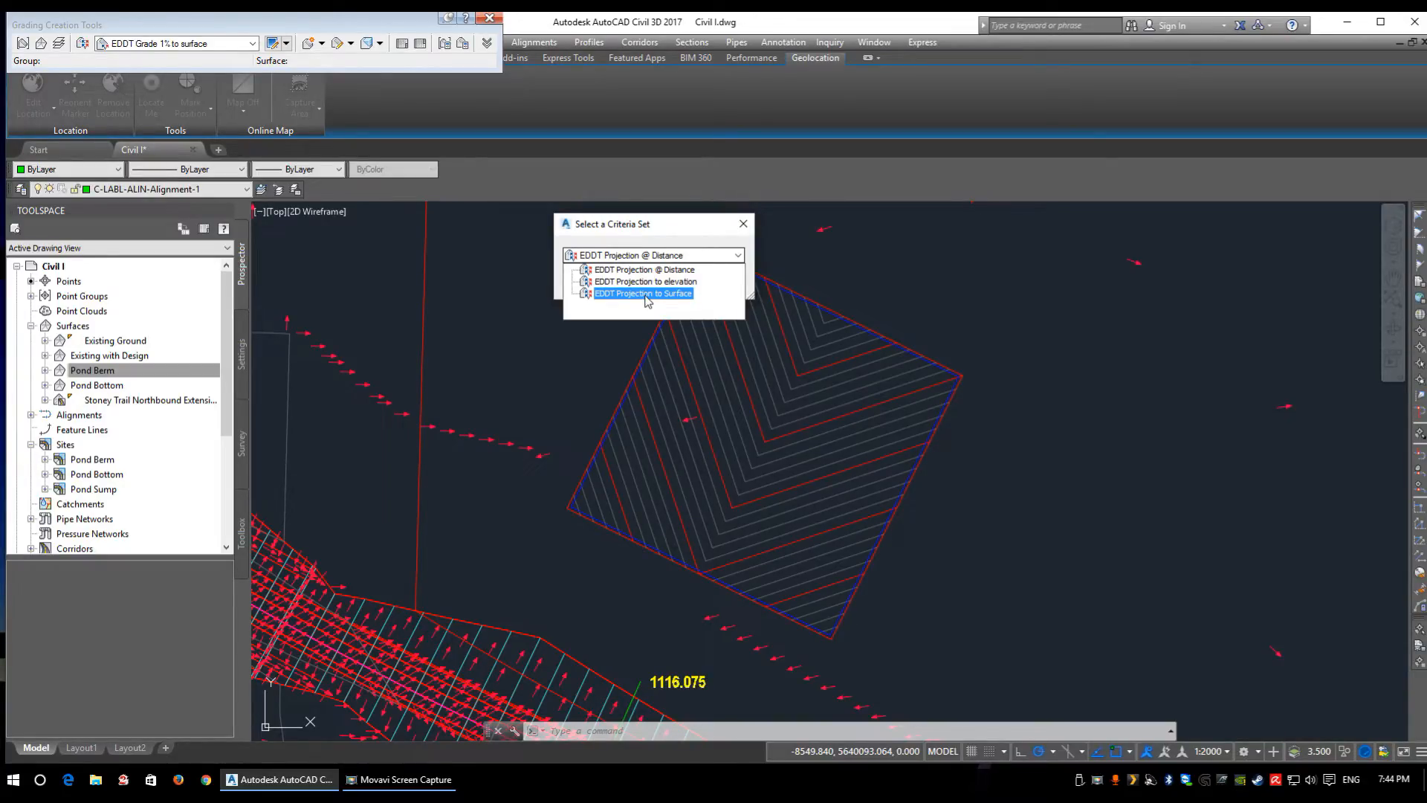
left_click(646, 294)
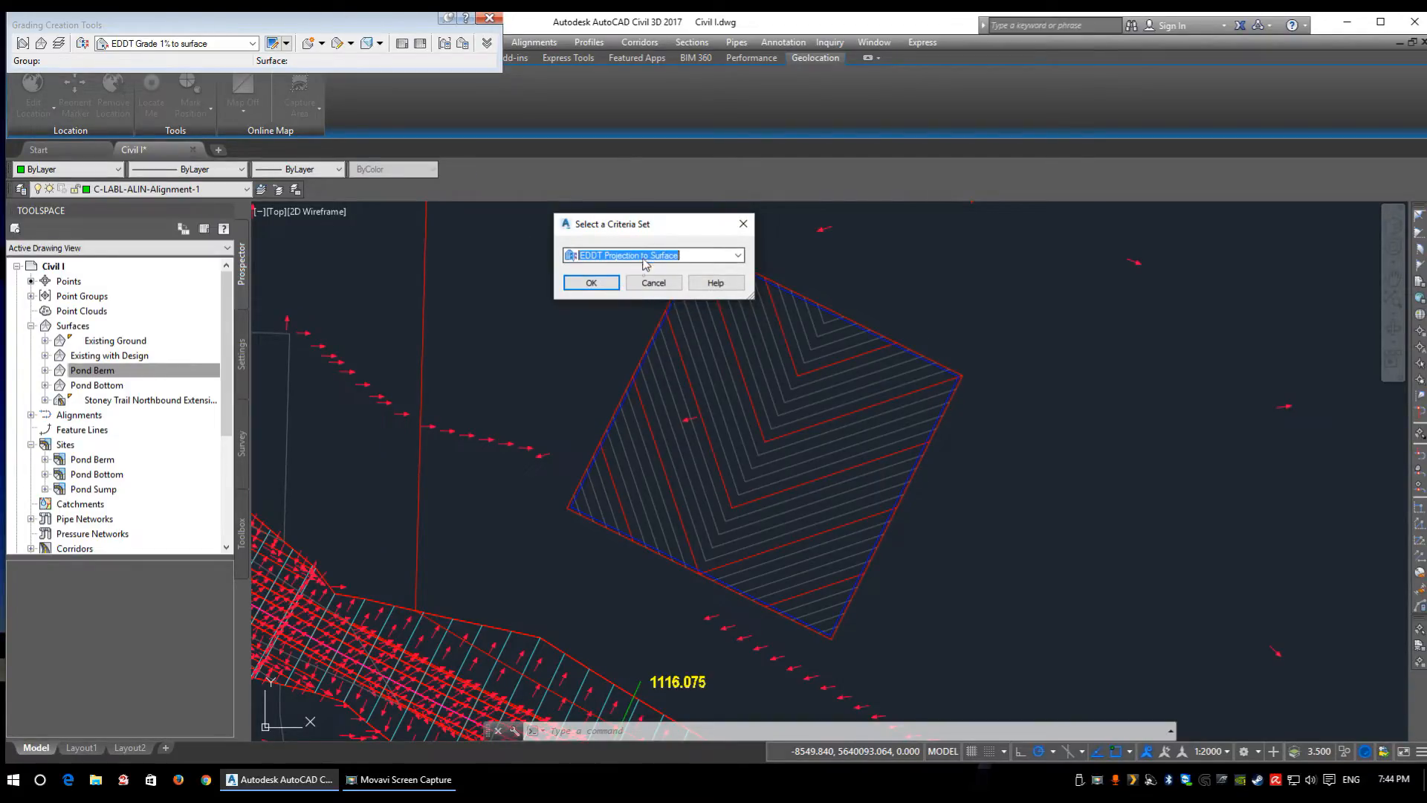
left_click(591, 285)
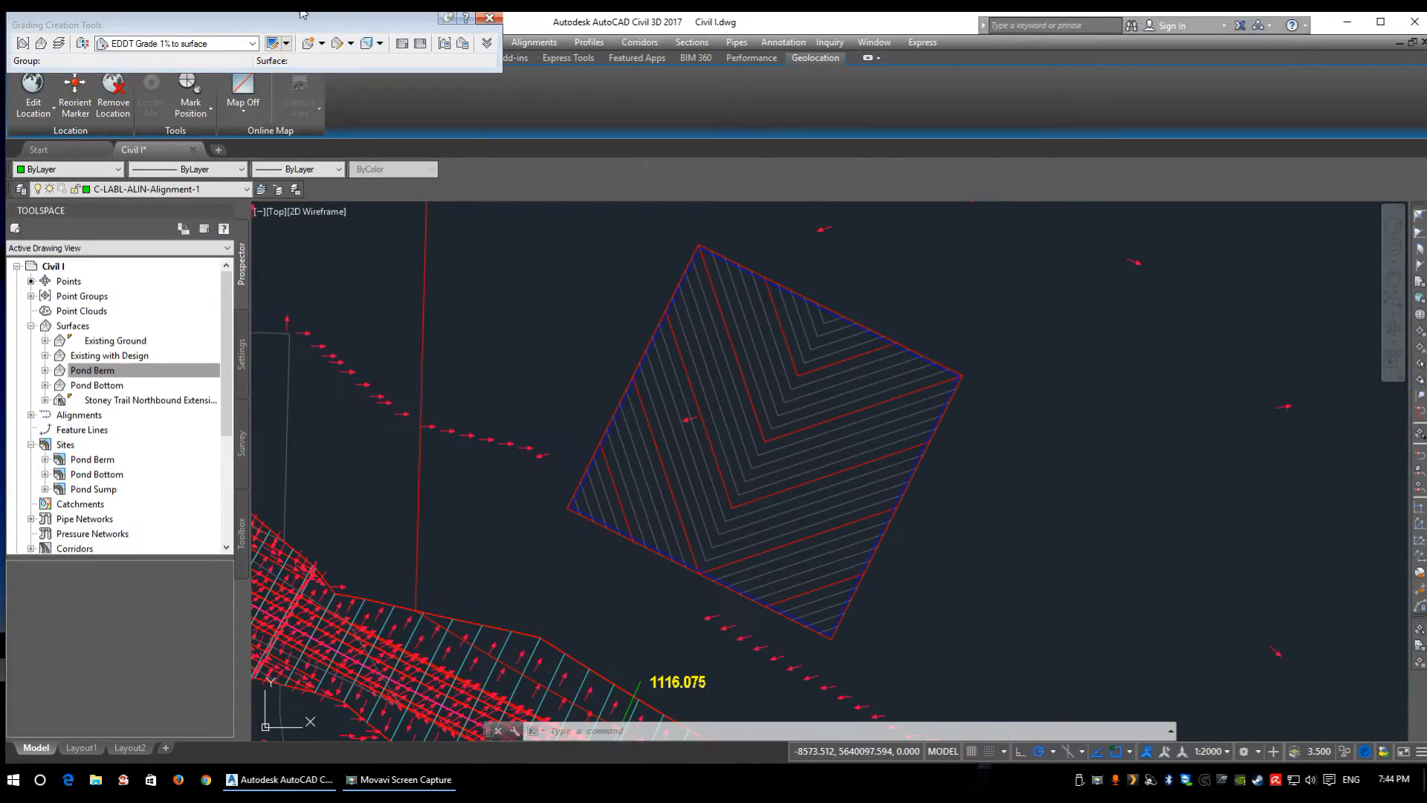
- Choose EDDT Slope 5:1 to surface as the grading criteria and move the grading tools clear of the window's edge
left_click(158, 45)
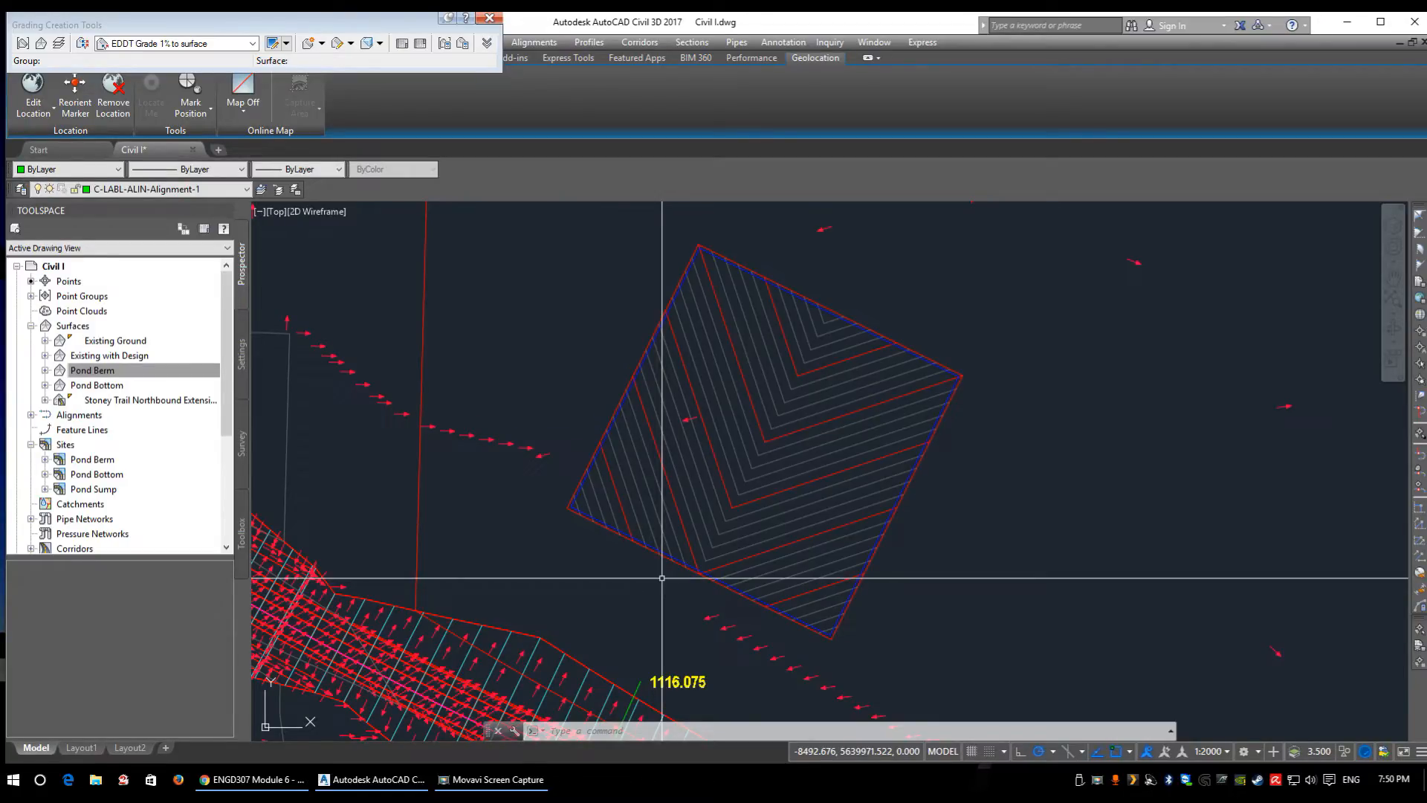
left_click(231, 43)
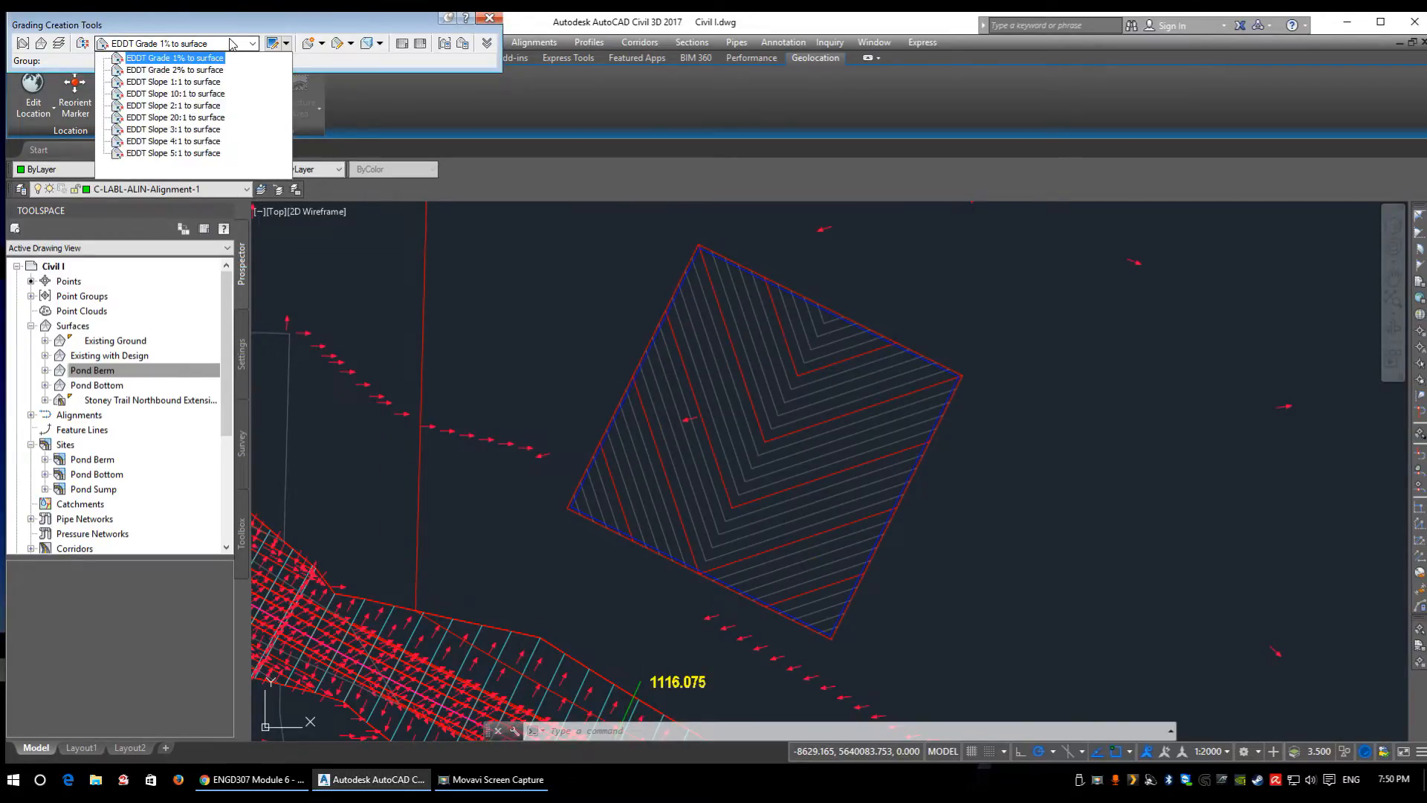
left_click(190, 155)
left_click_drag(298, 24, 436, 130)
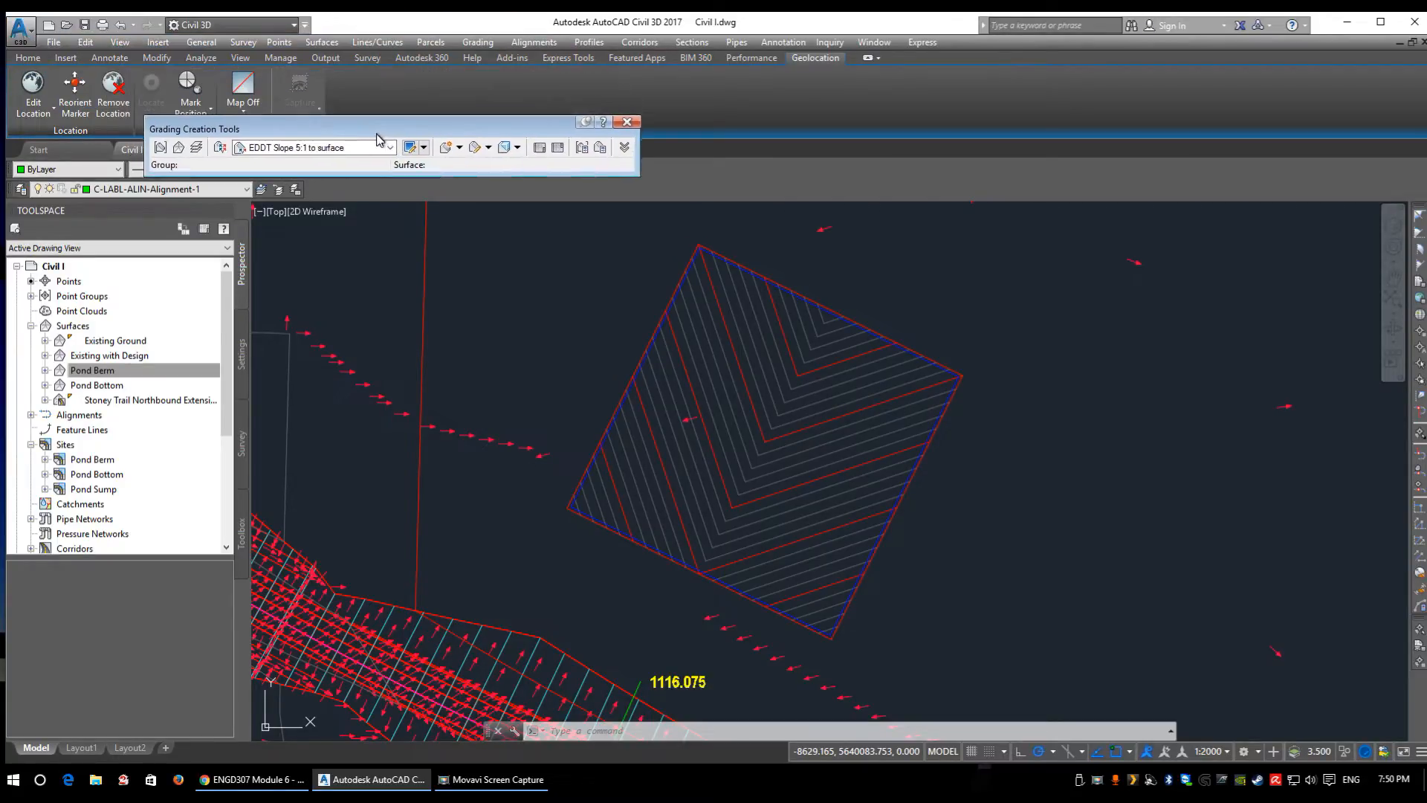
left_click_drag(277, 130, 399, 146)
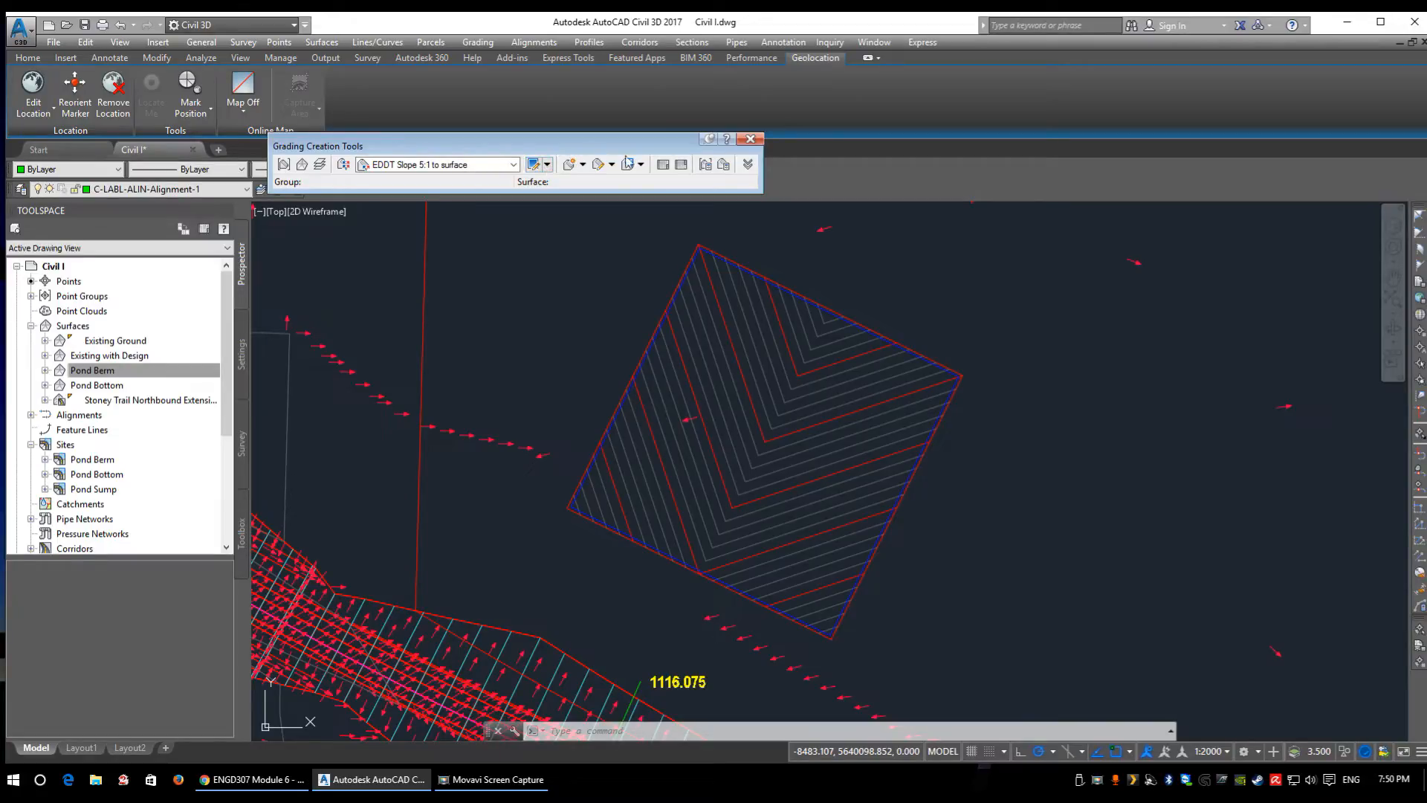
- Create a grading group named Pond Berm in the Pond Berm site, without automatic surface creation
left_click(283, 165)
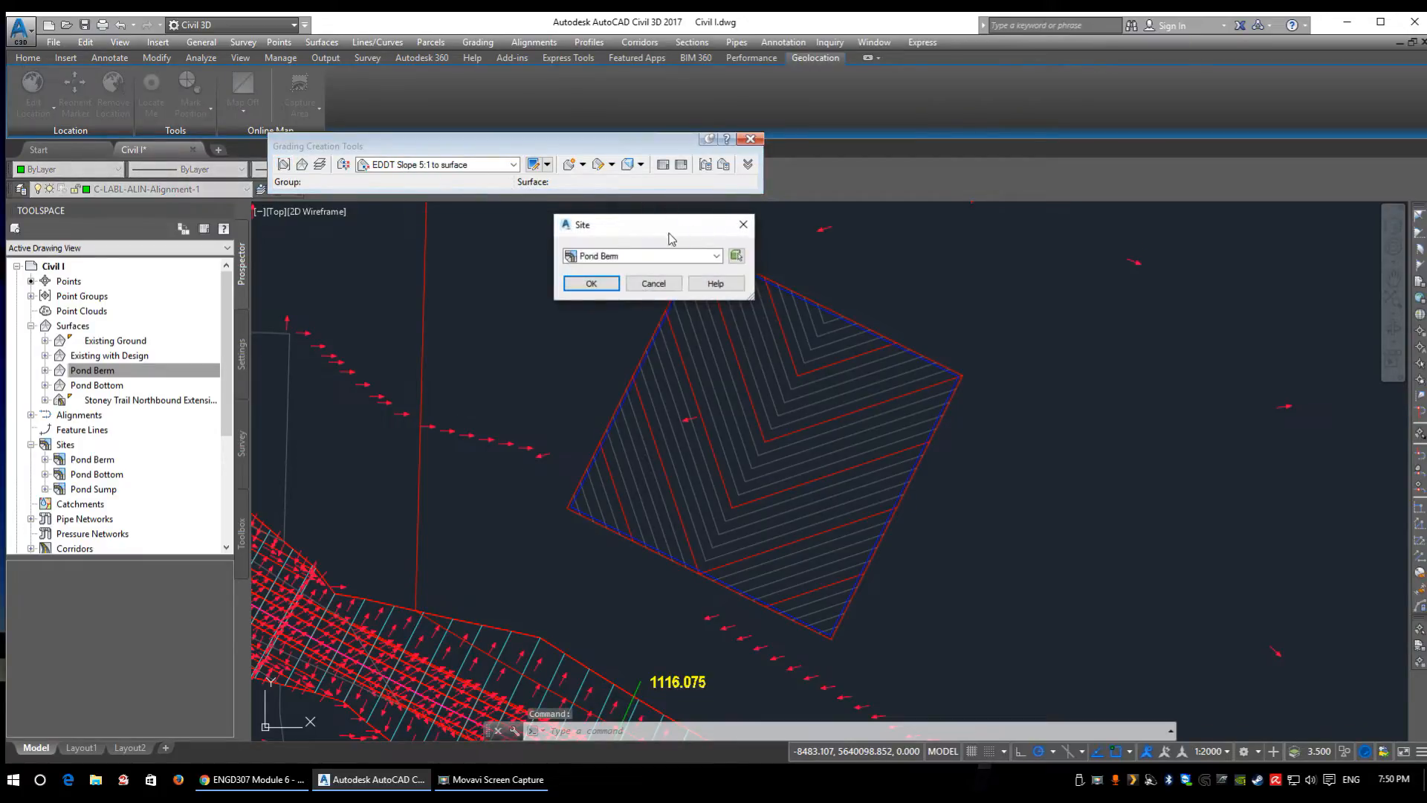
left_click_drag(665, 232, 573, 246)
left_click(528, 269)
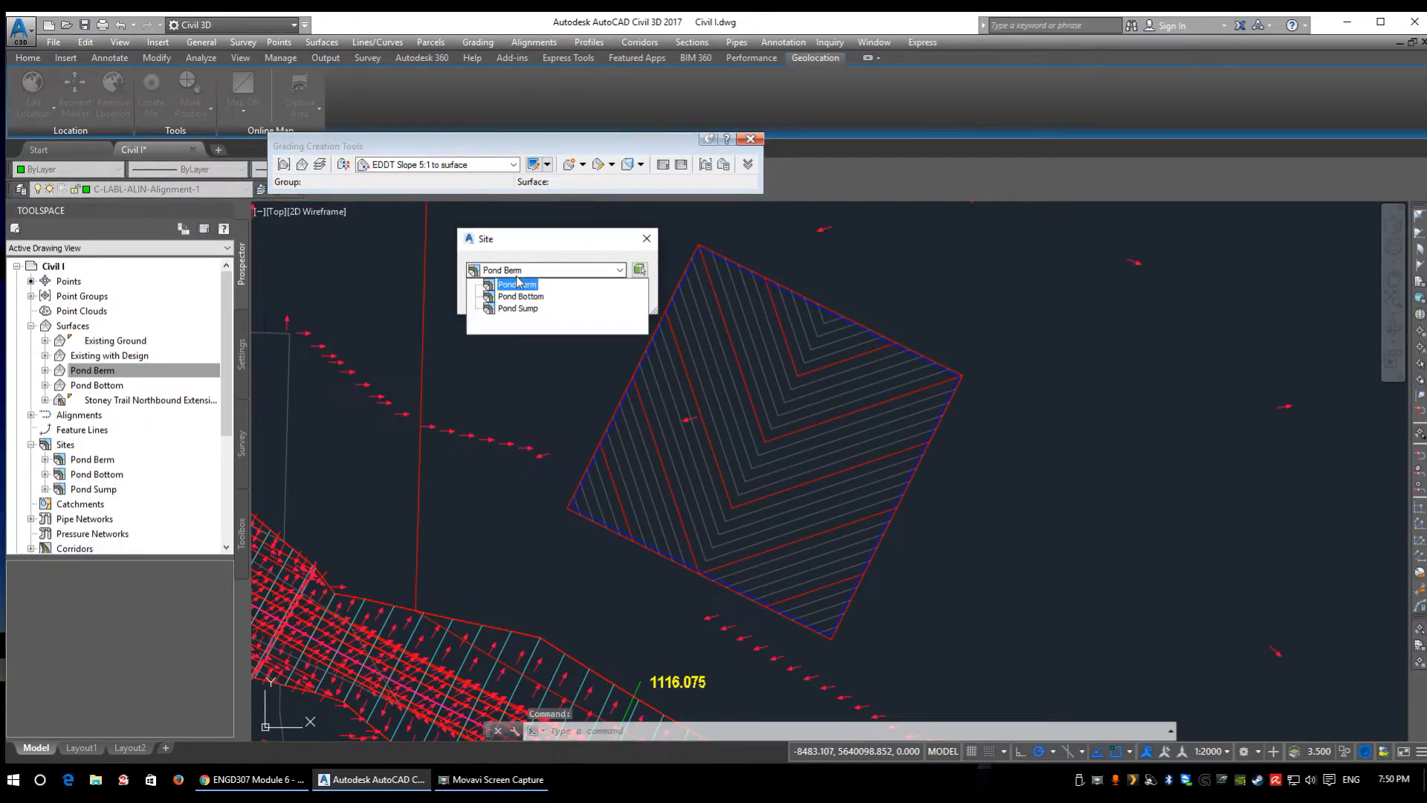
left_click(518, 285)
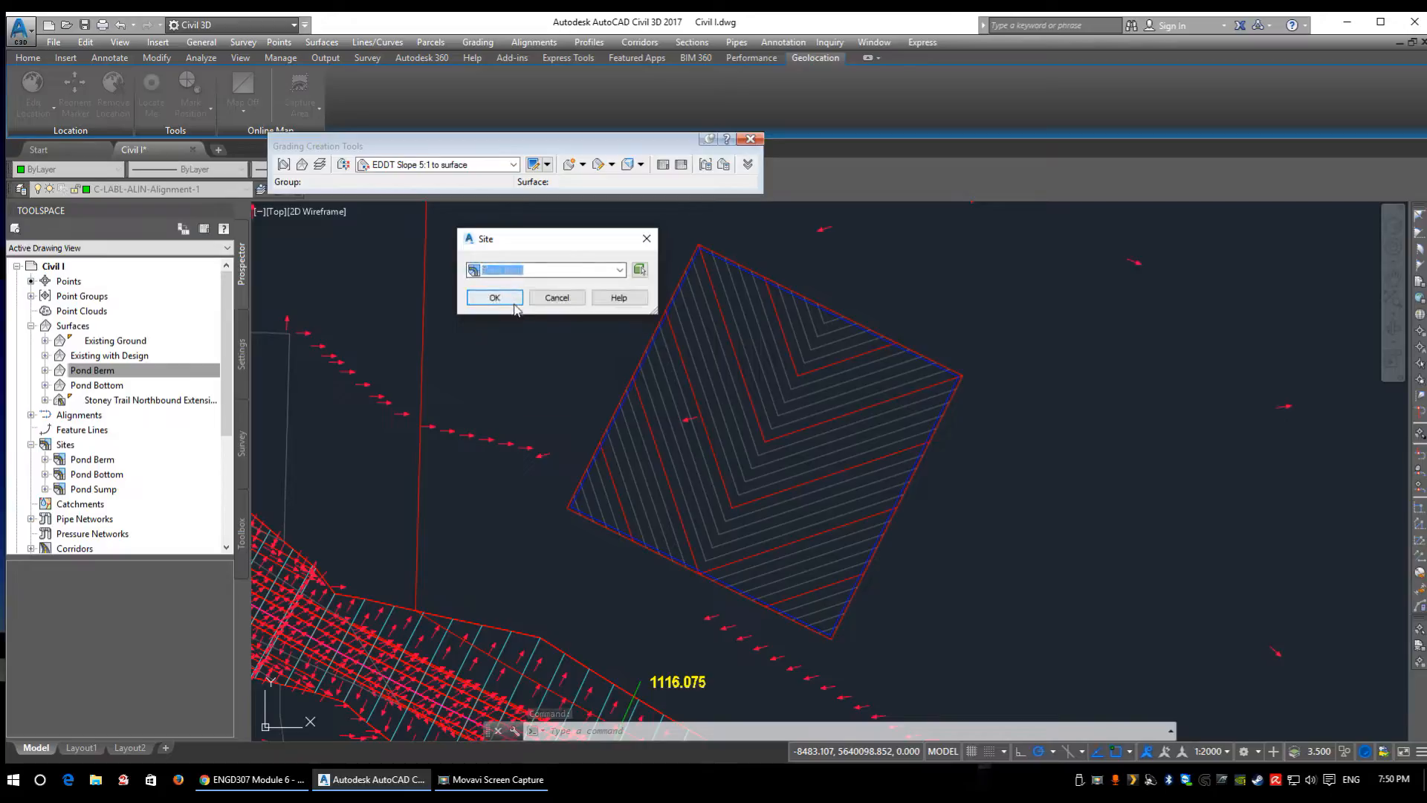
left_click(494, 297)
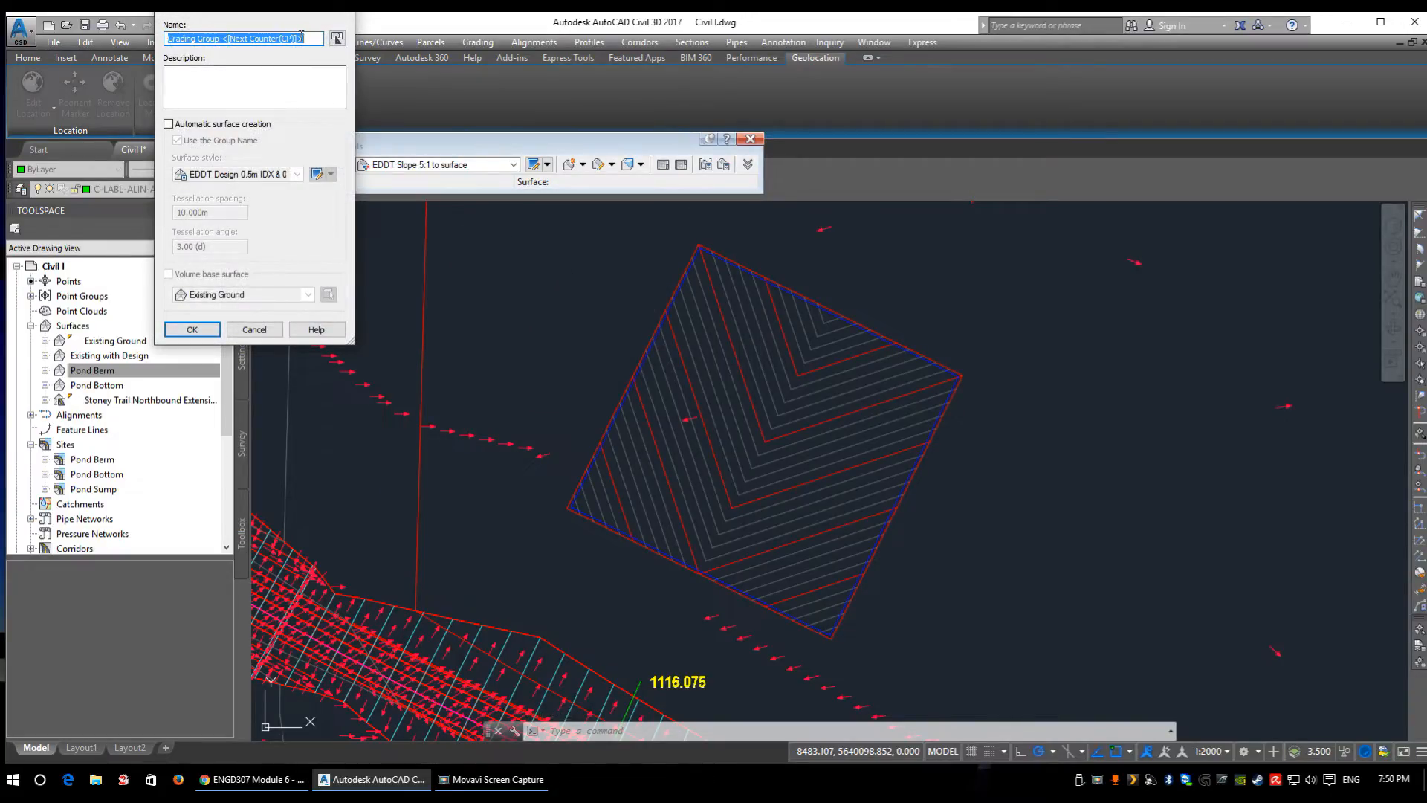
type("Pond Berm")
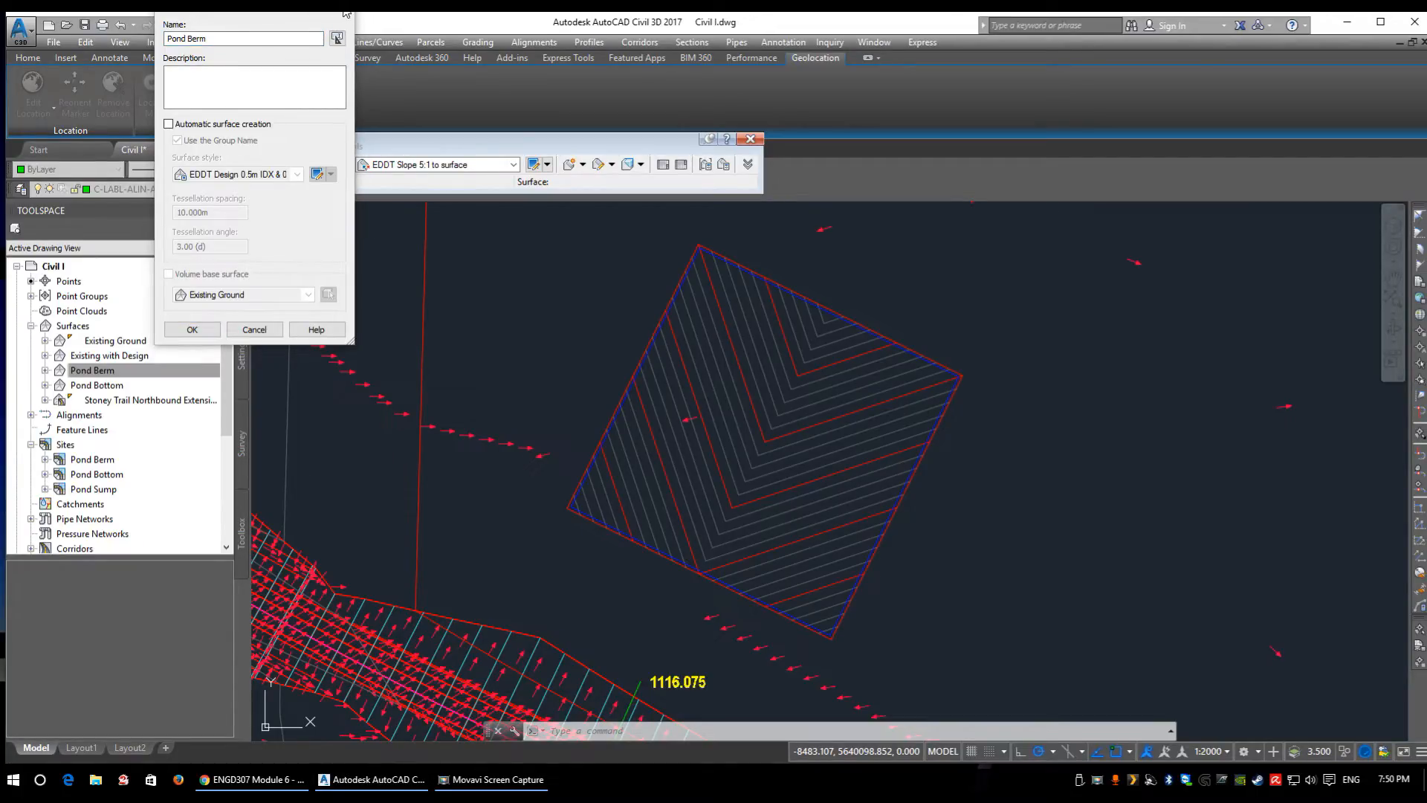
left_click(195, 330)
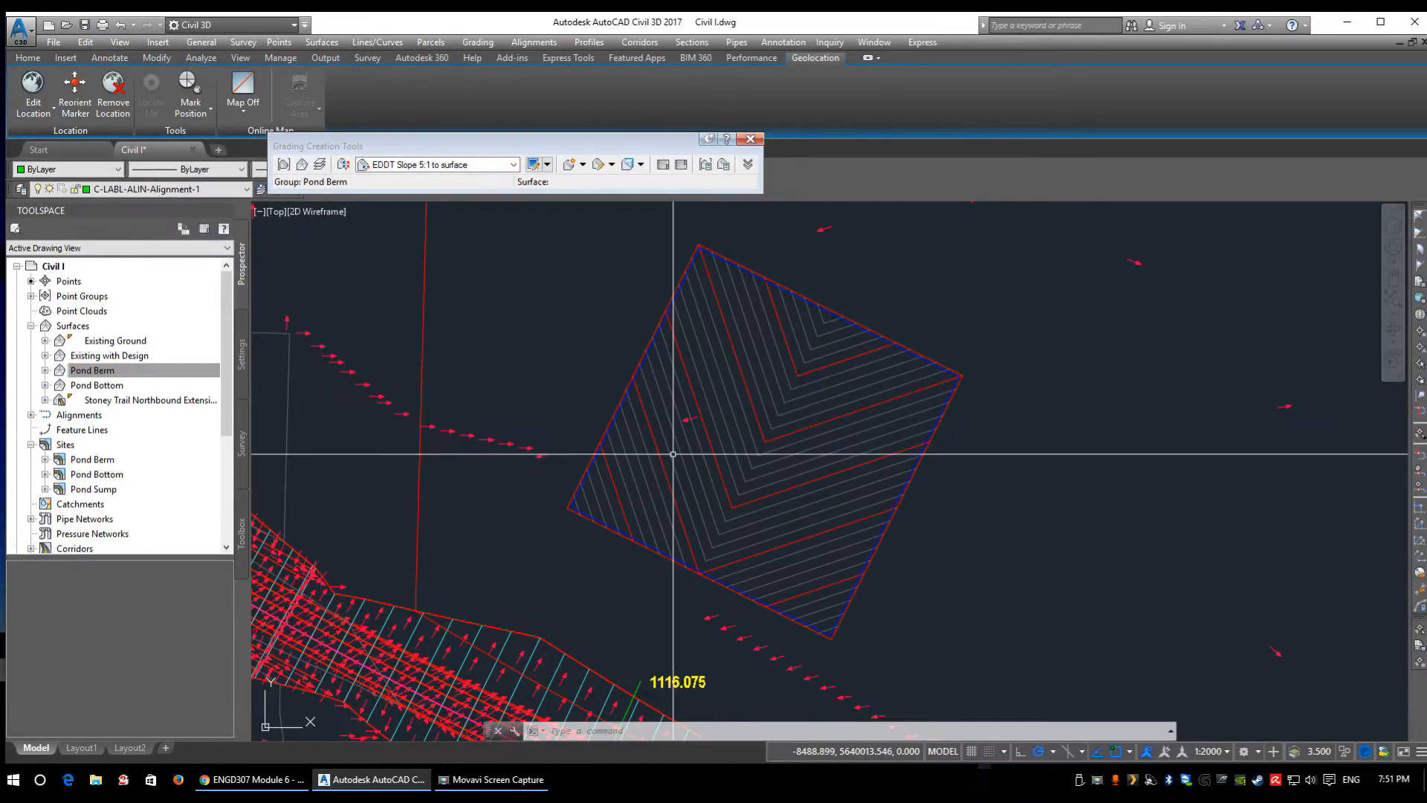
- Set Pond Bottom as the target surface for the grading and check the assigned grading layer
left_click(302, 165)
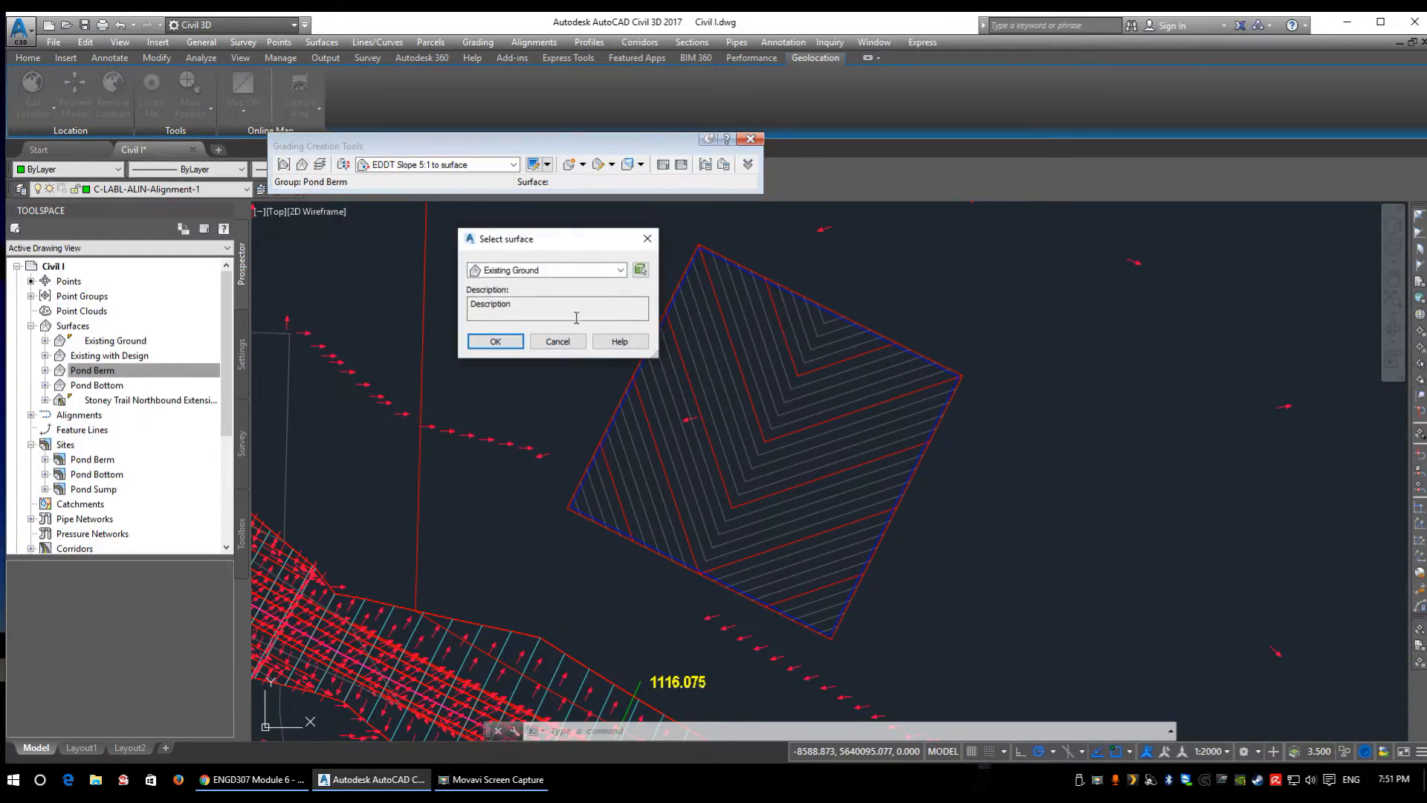
left_click(550, 269)
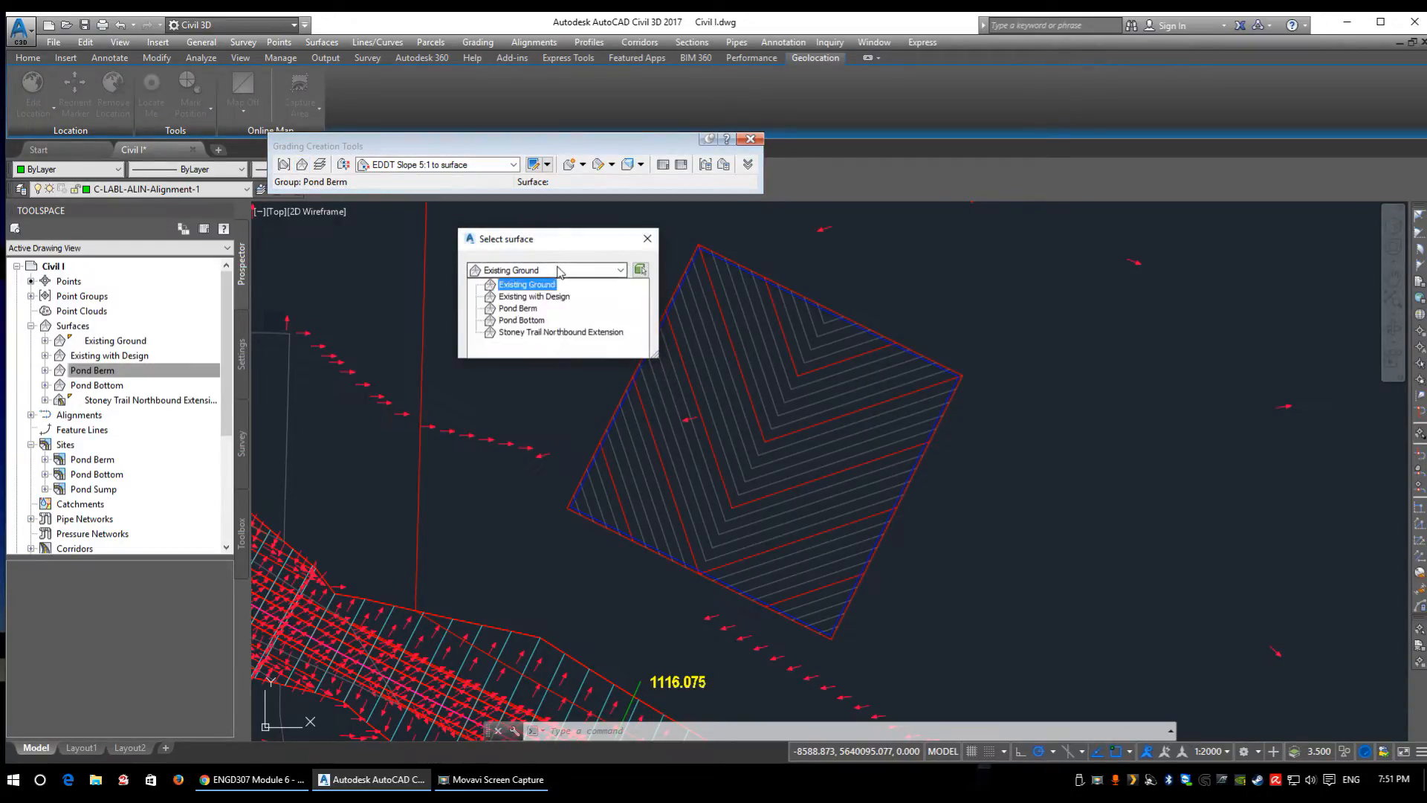
left_click(518, 320)
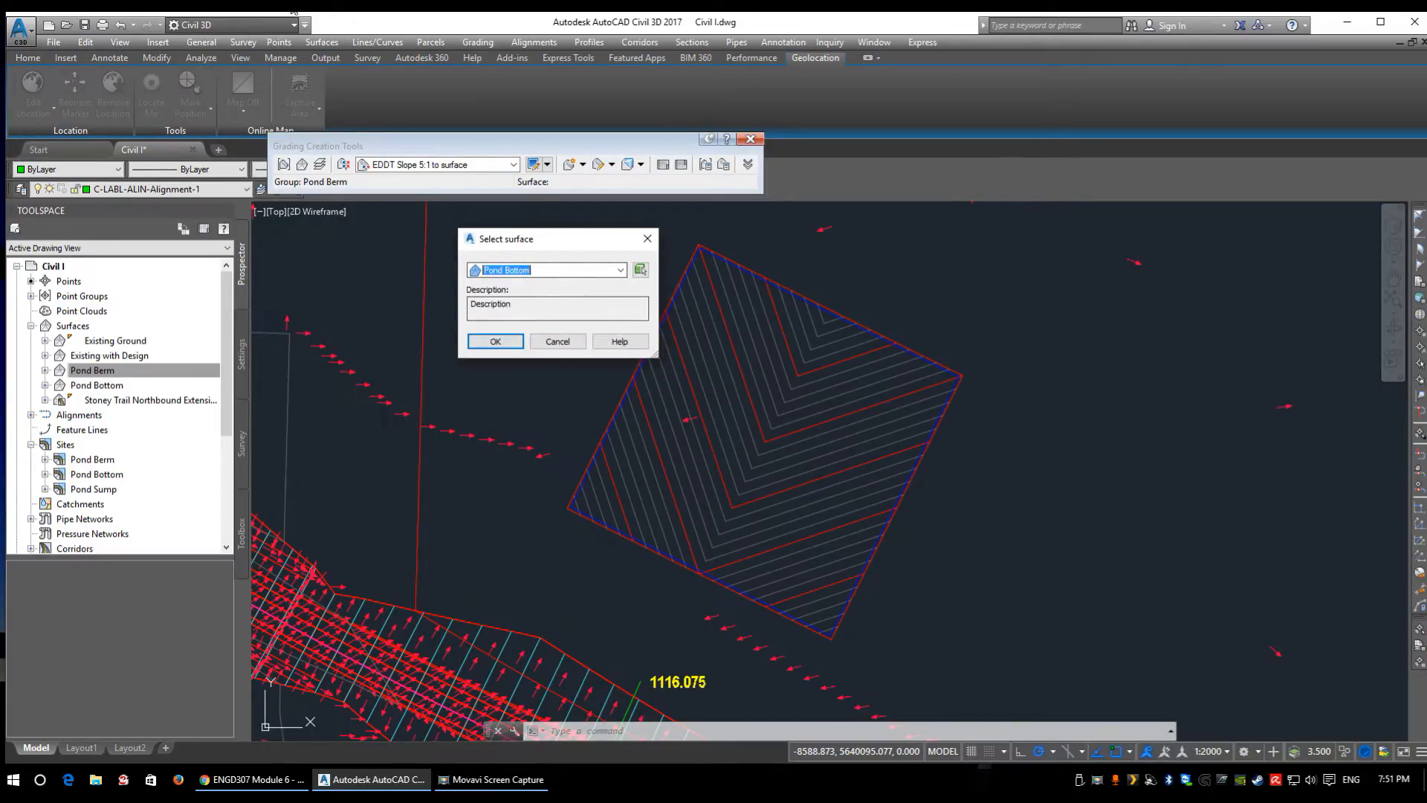
left_click(498, 342)
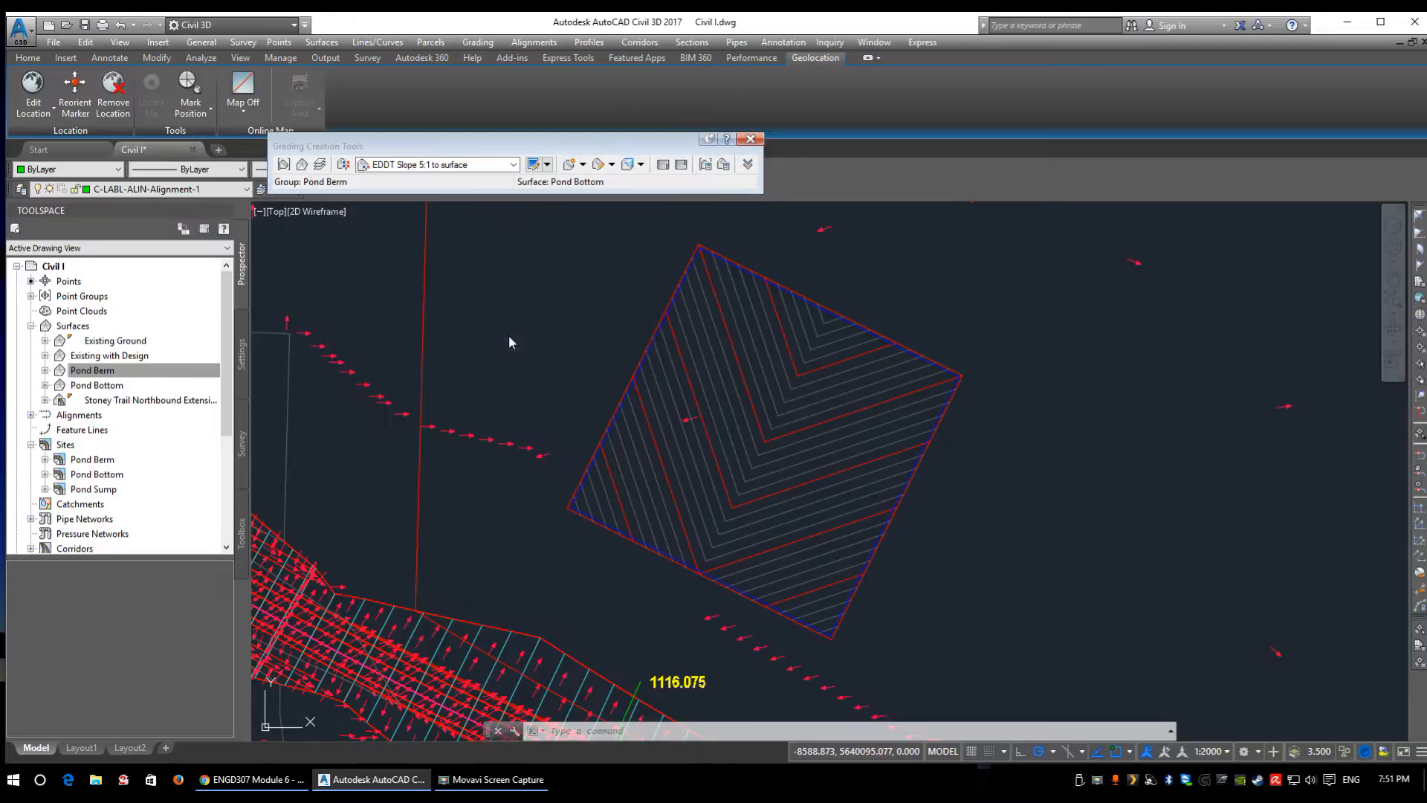
left_click(321, 165)
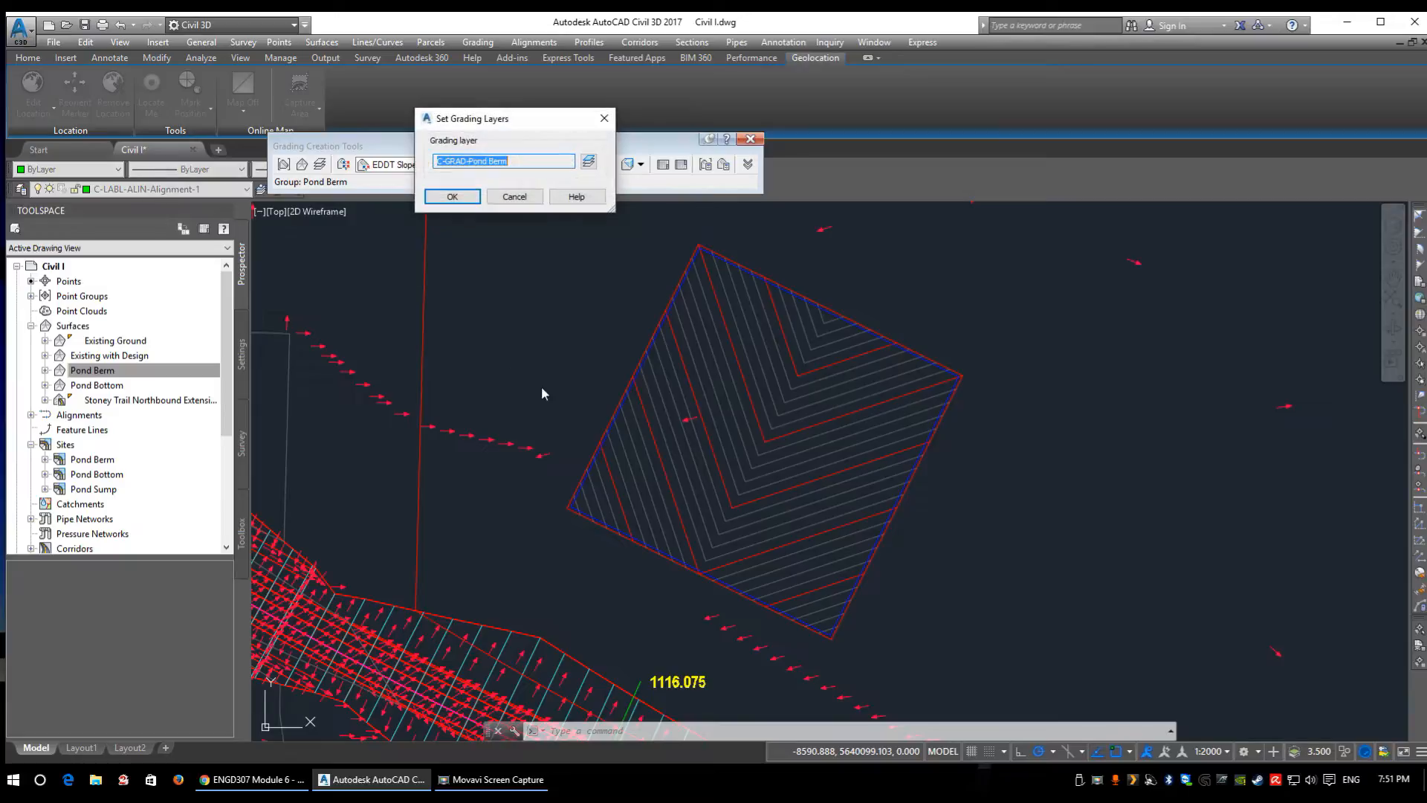
left_click(515, 197)
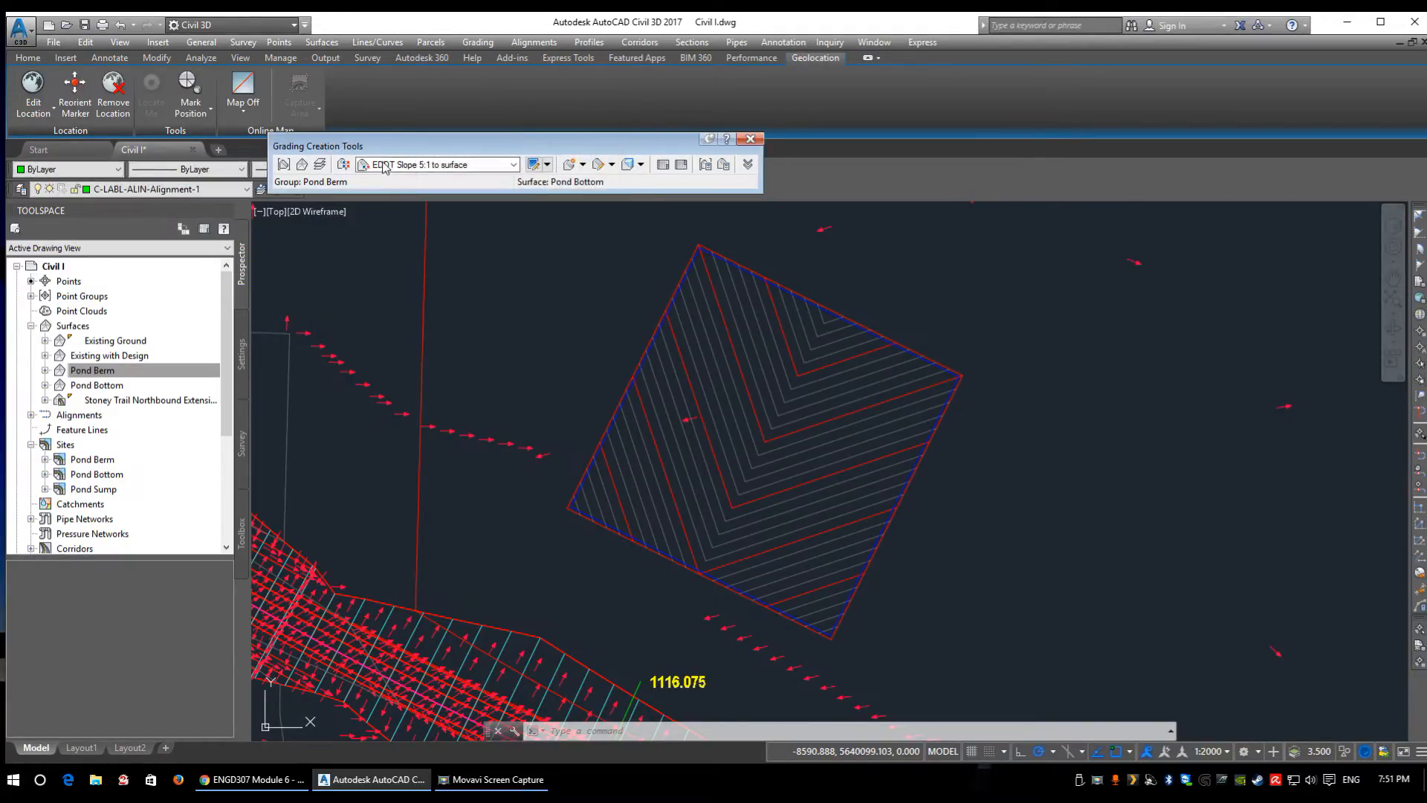
- Check the selected grading criteria set and leave it as it is
left_click(344, 166)
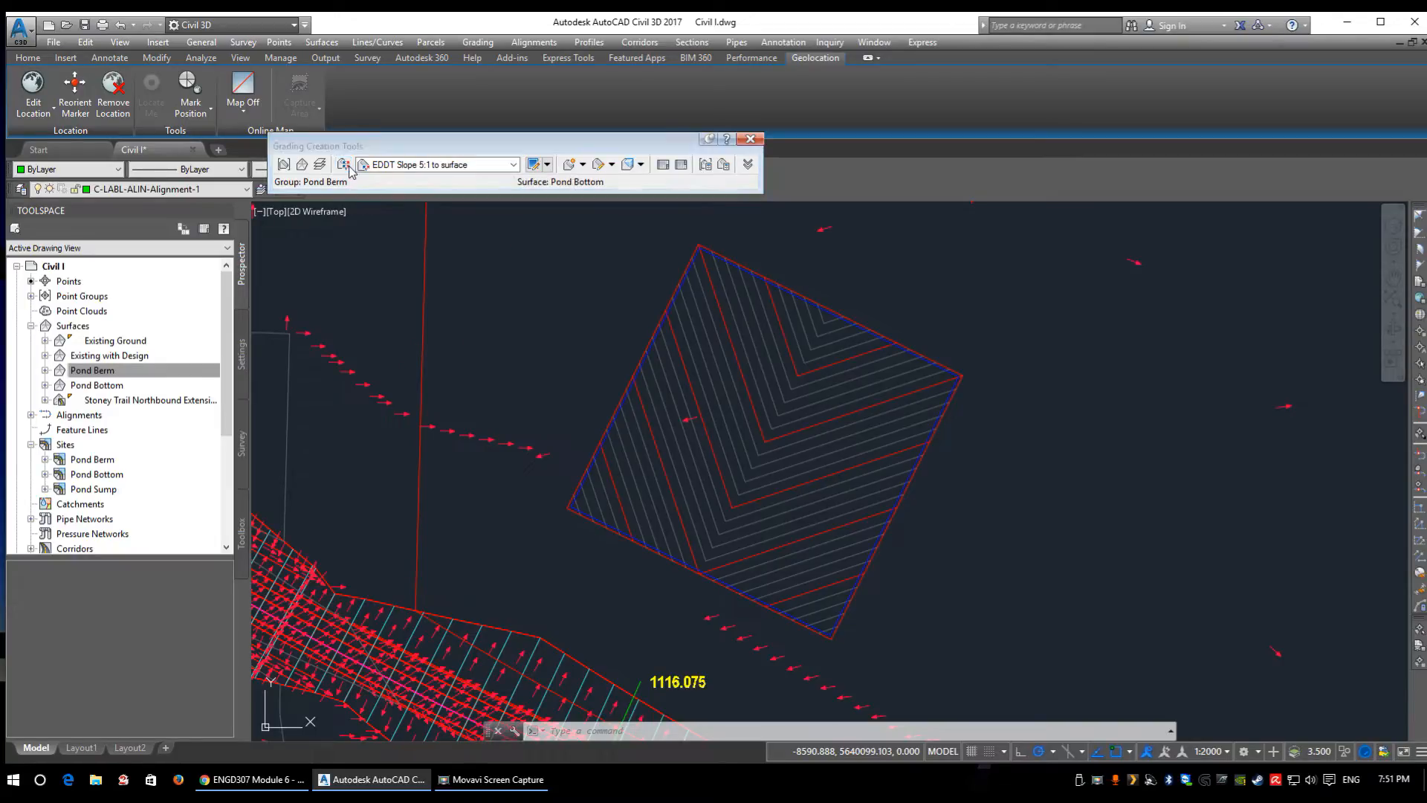
left_click(525, 269)
left_click(532, 281)
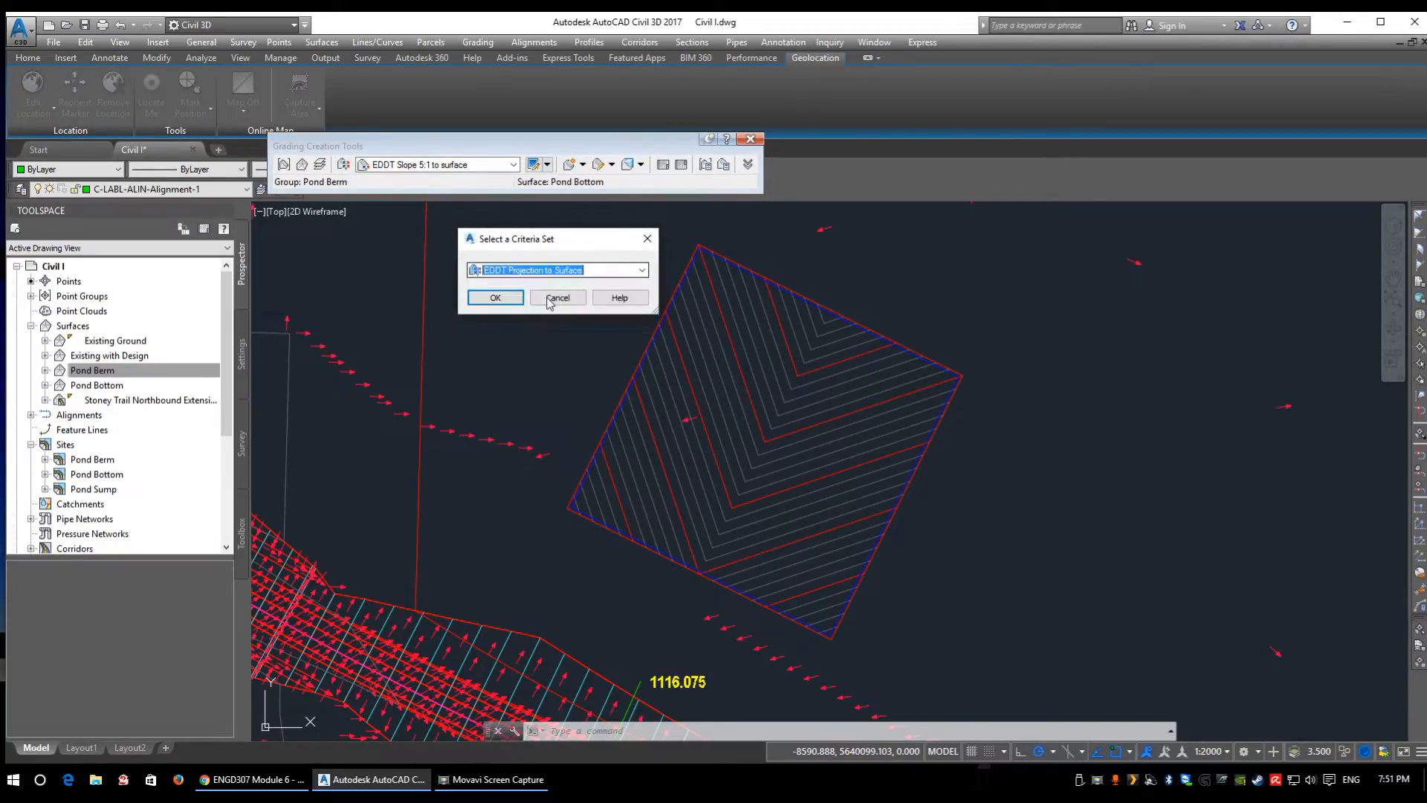
left_click(554, 298)
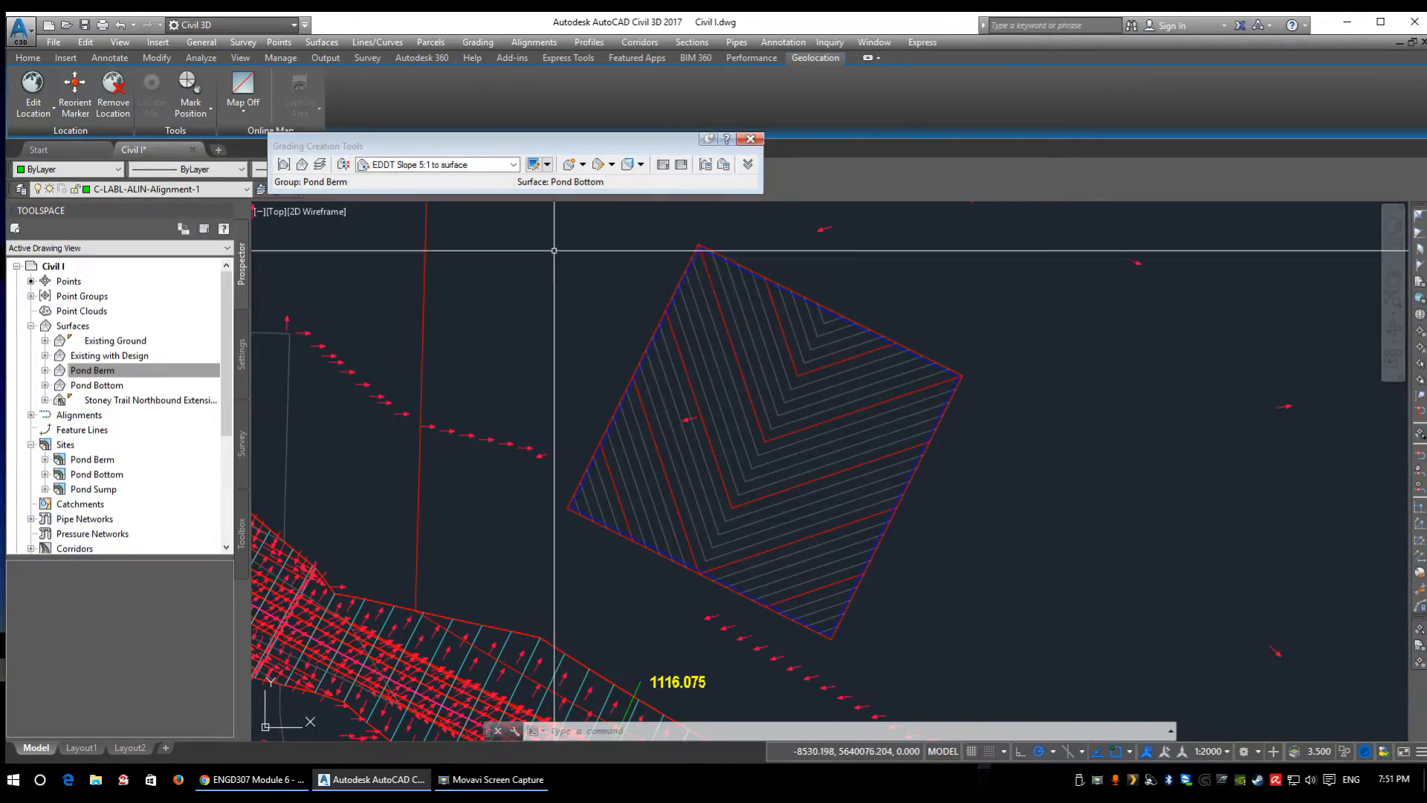
- Look through the criteria, grading creation, grading editing and volume options of the grading tools
left_click(548, 165)
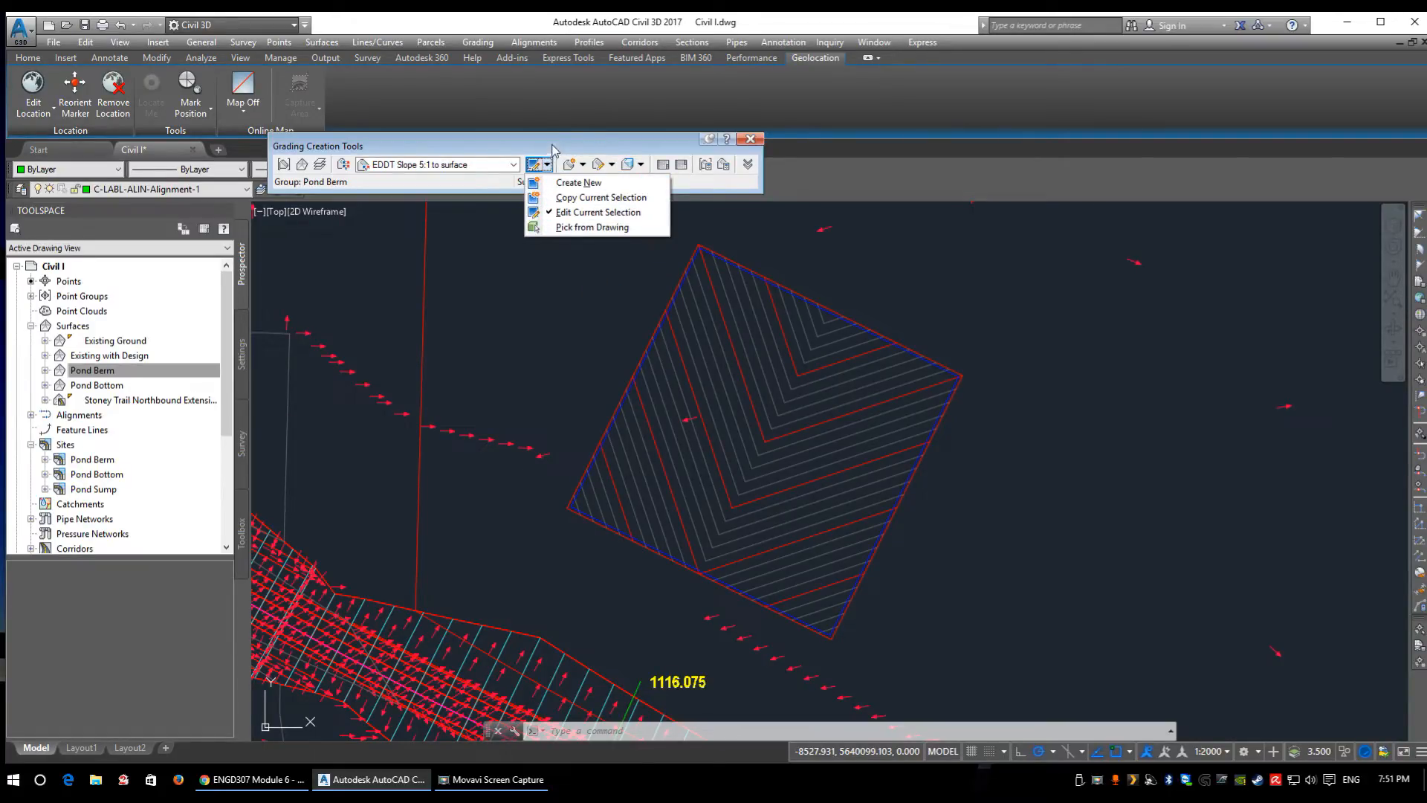
left_click(561, 145)
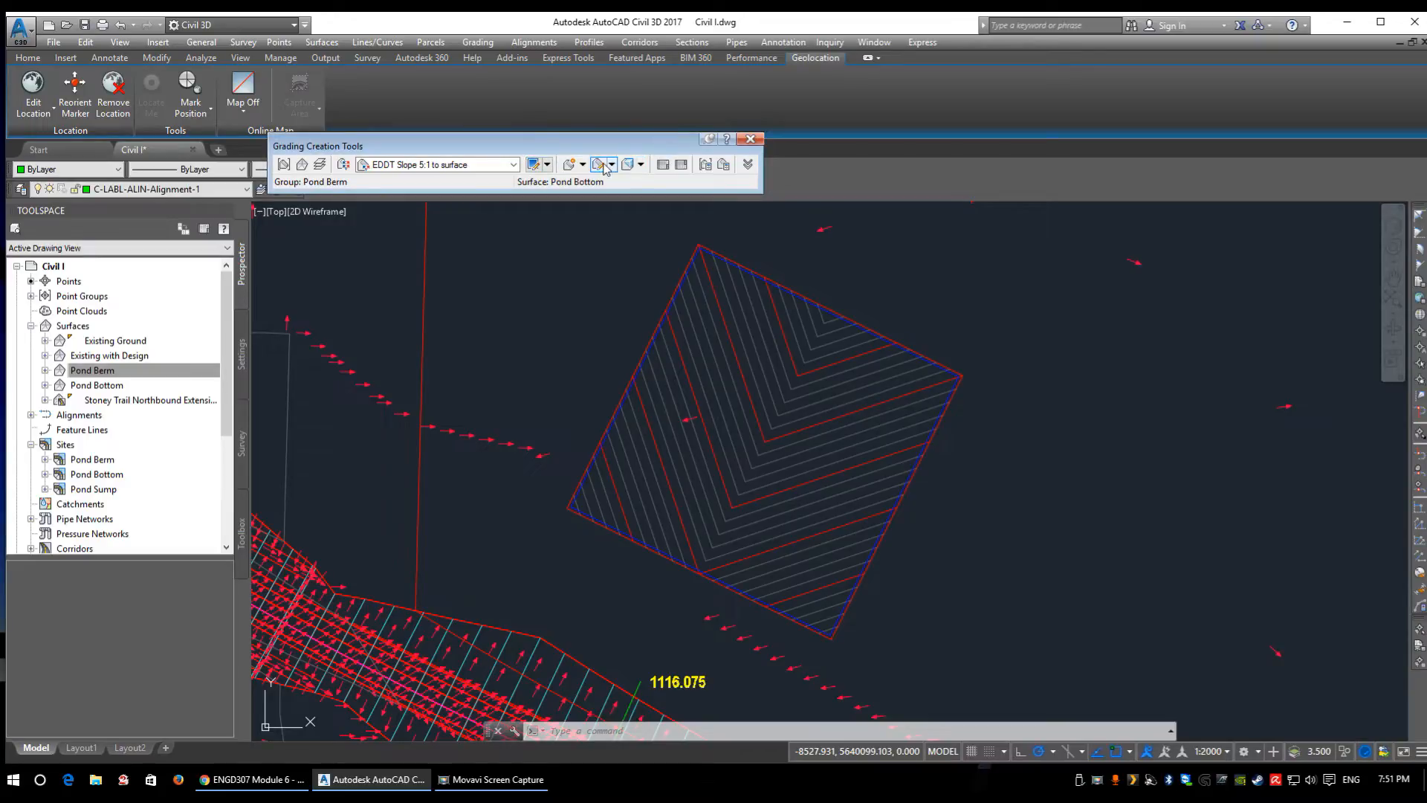
left_click(584, 165)
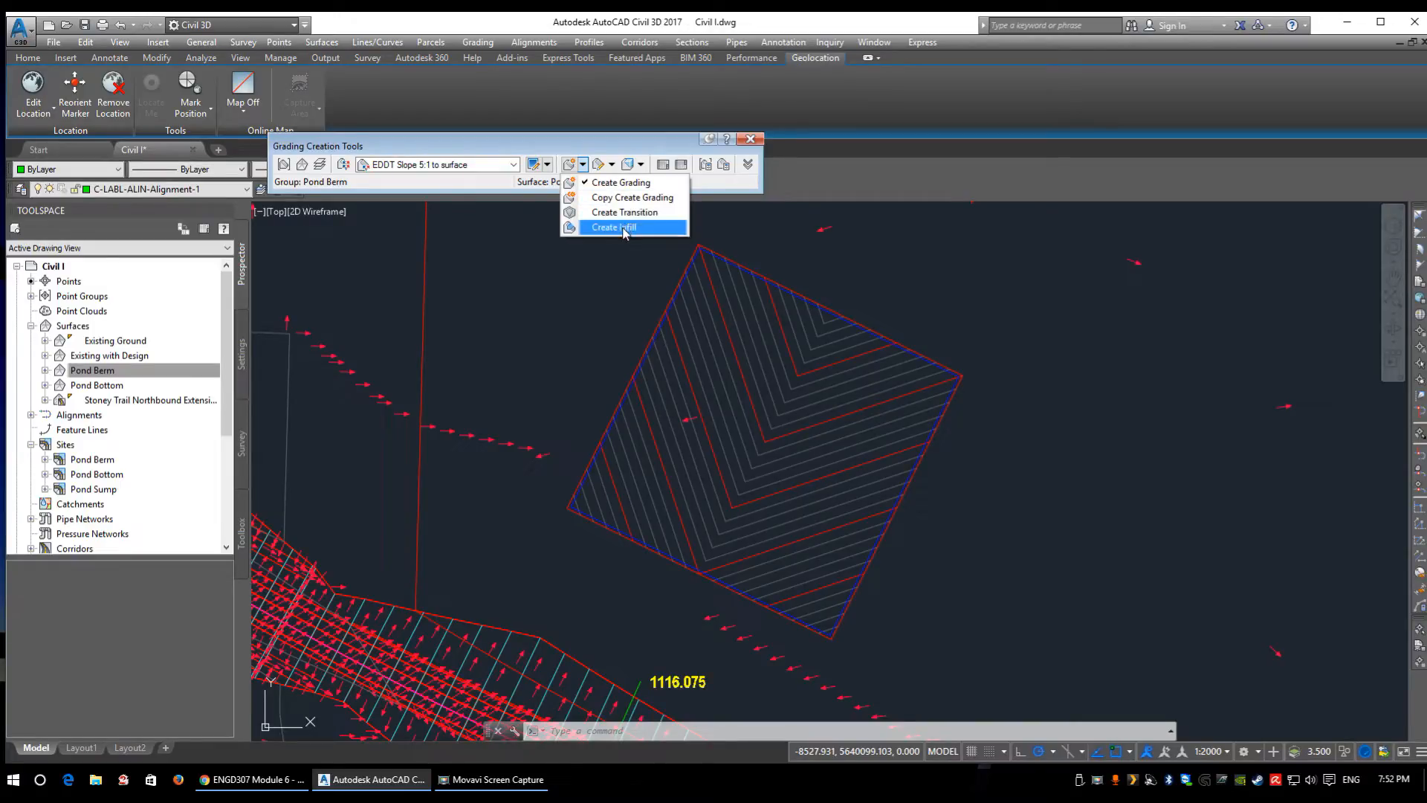
left_click(611, 166)
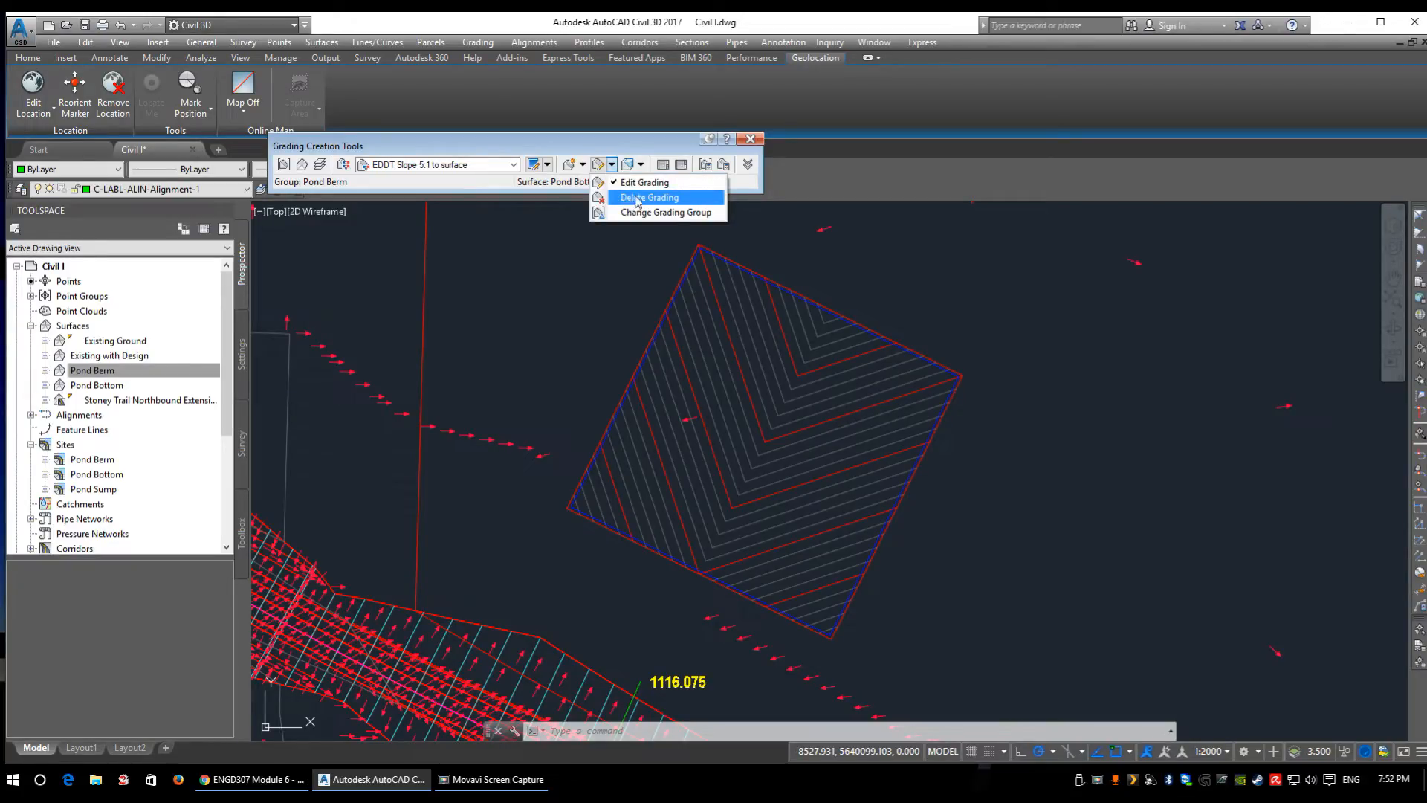
left_click(642, 164)
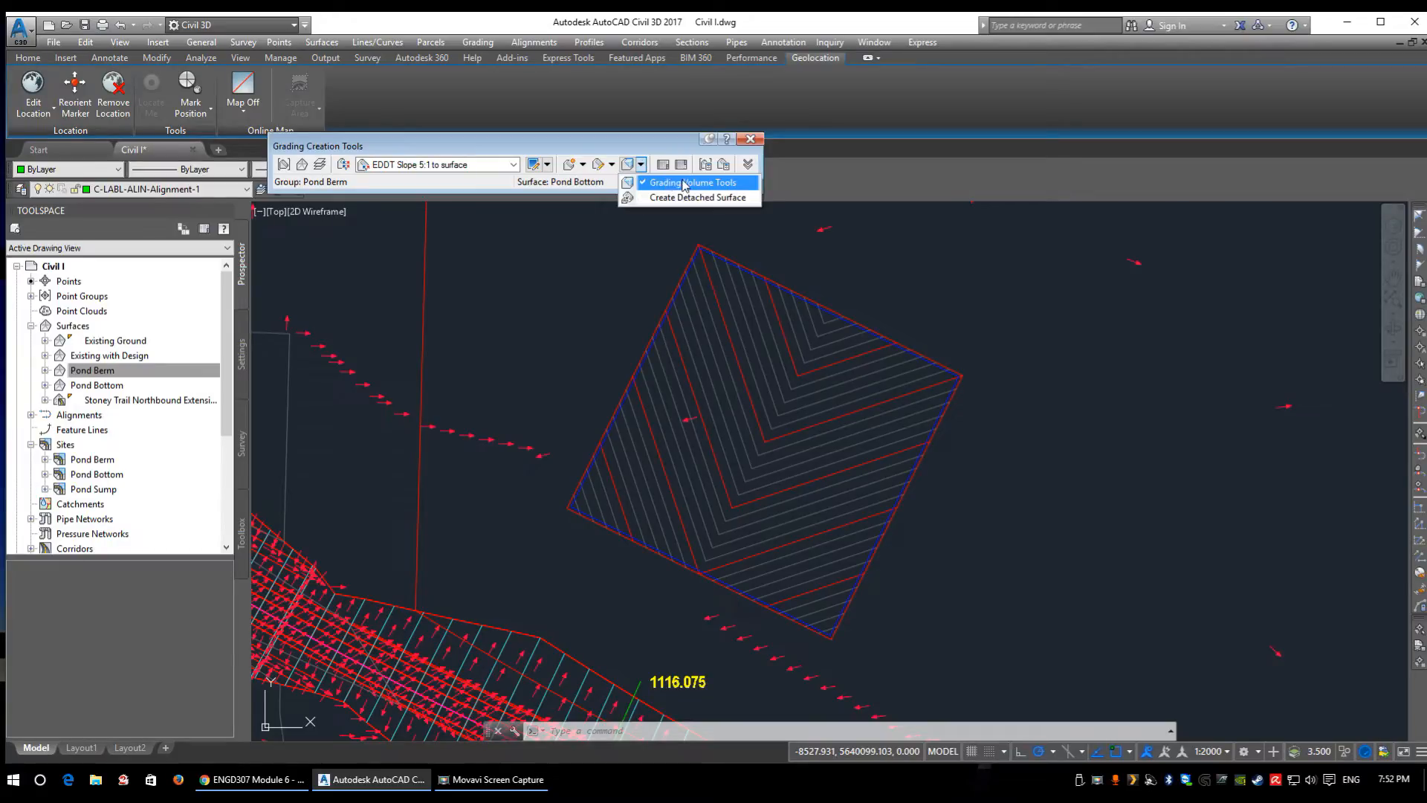
left_click(666, 154)
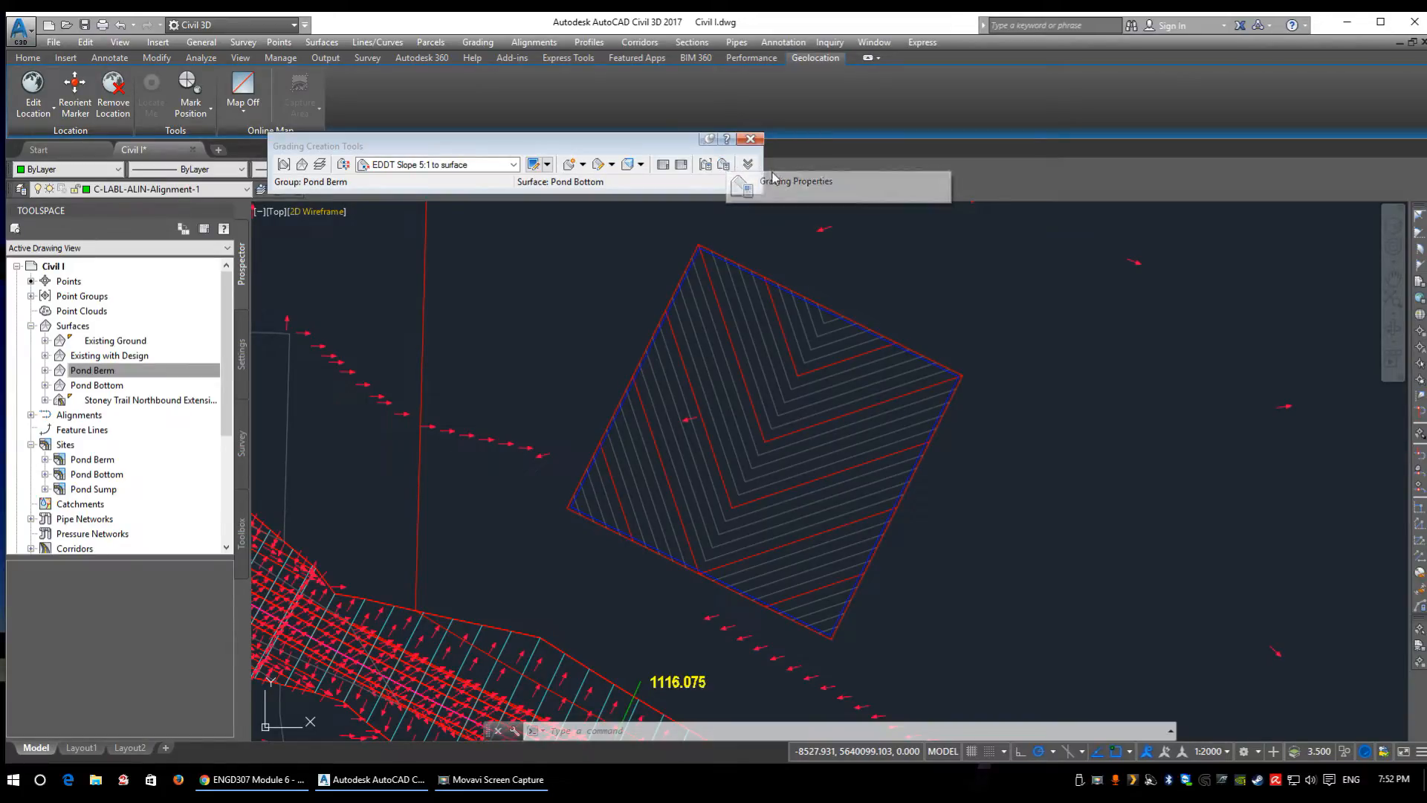
- Examine the grading method and slope projection parameters of the 5:1 criteria, then collapse the details
left_click(748, 164)
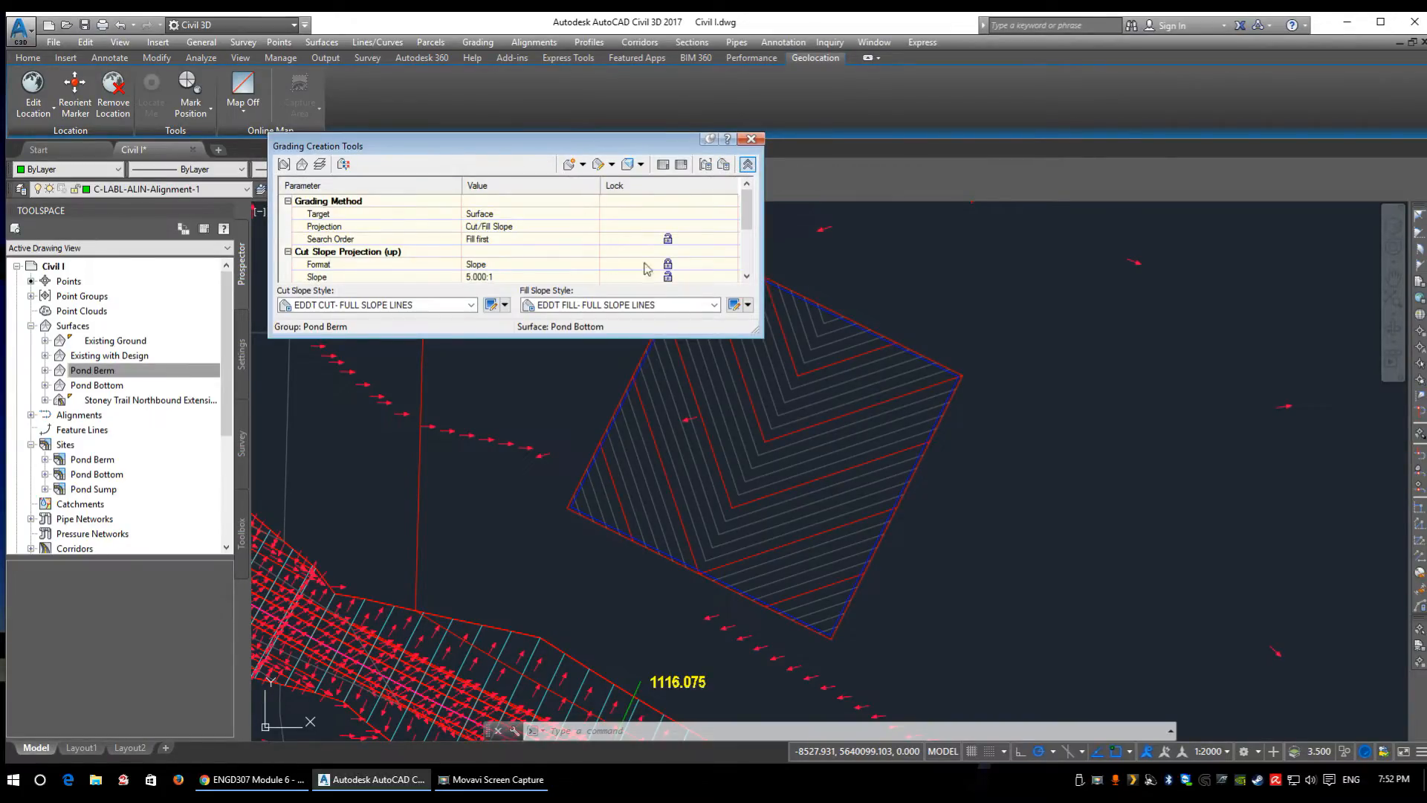
left_click(748, 164)
left_click(748, 165)
left_click(747, 164)
left_click(748, 164)
mouse_move(751, 199)
left_mouse_down()
mouse_move(749, 241)
mouse_move(750, 201)
left_mouse_up()
left_click(748, 165)
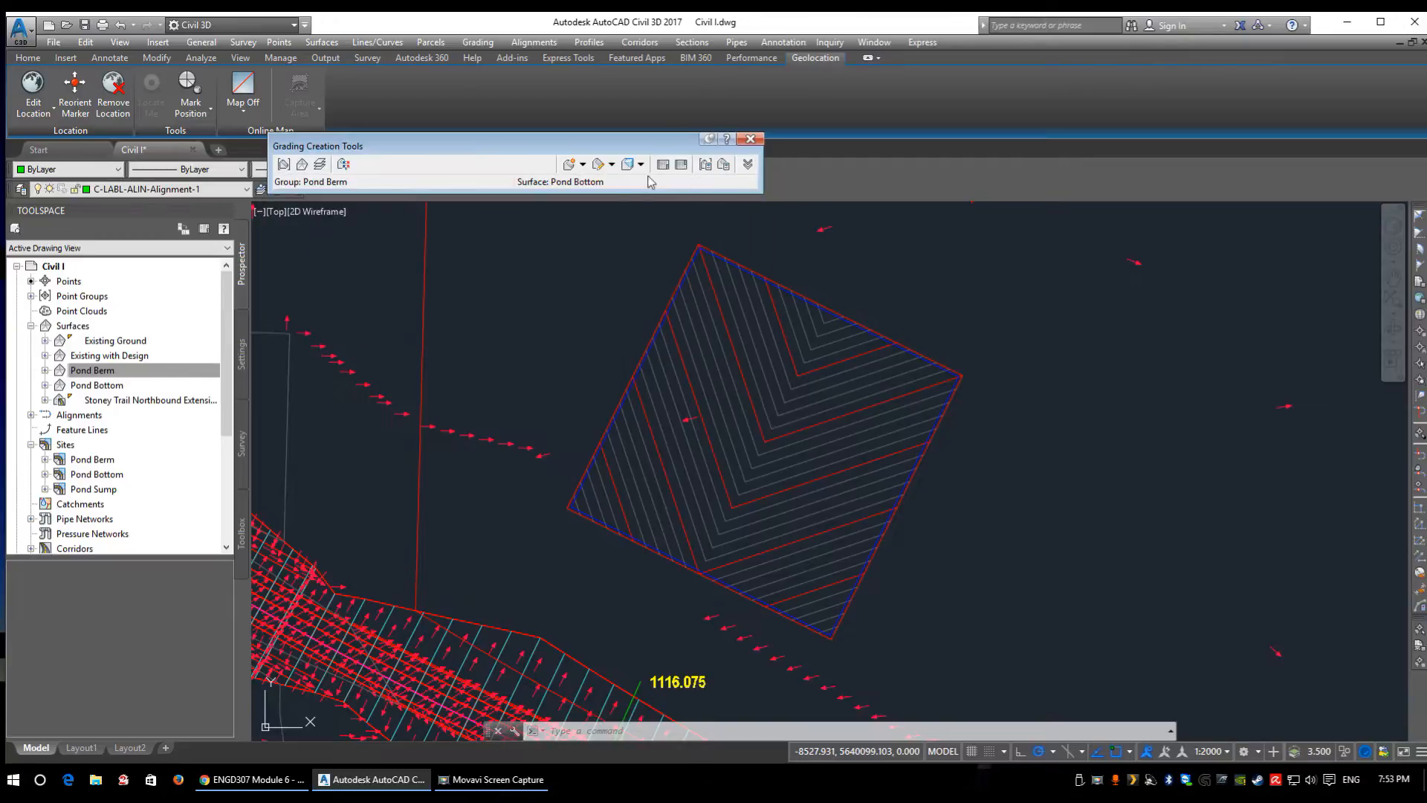
- Reopen the grading creation tools, choose EDDT Slope 5:1 to surface as the criteria and move the tools clear of the drawing
mouse_move(456, 151)
left_mouse_down()
mouse_move(488, 569)
mouse_move(525, 314)
left_mouse_up()
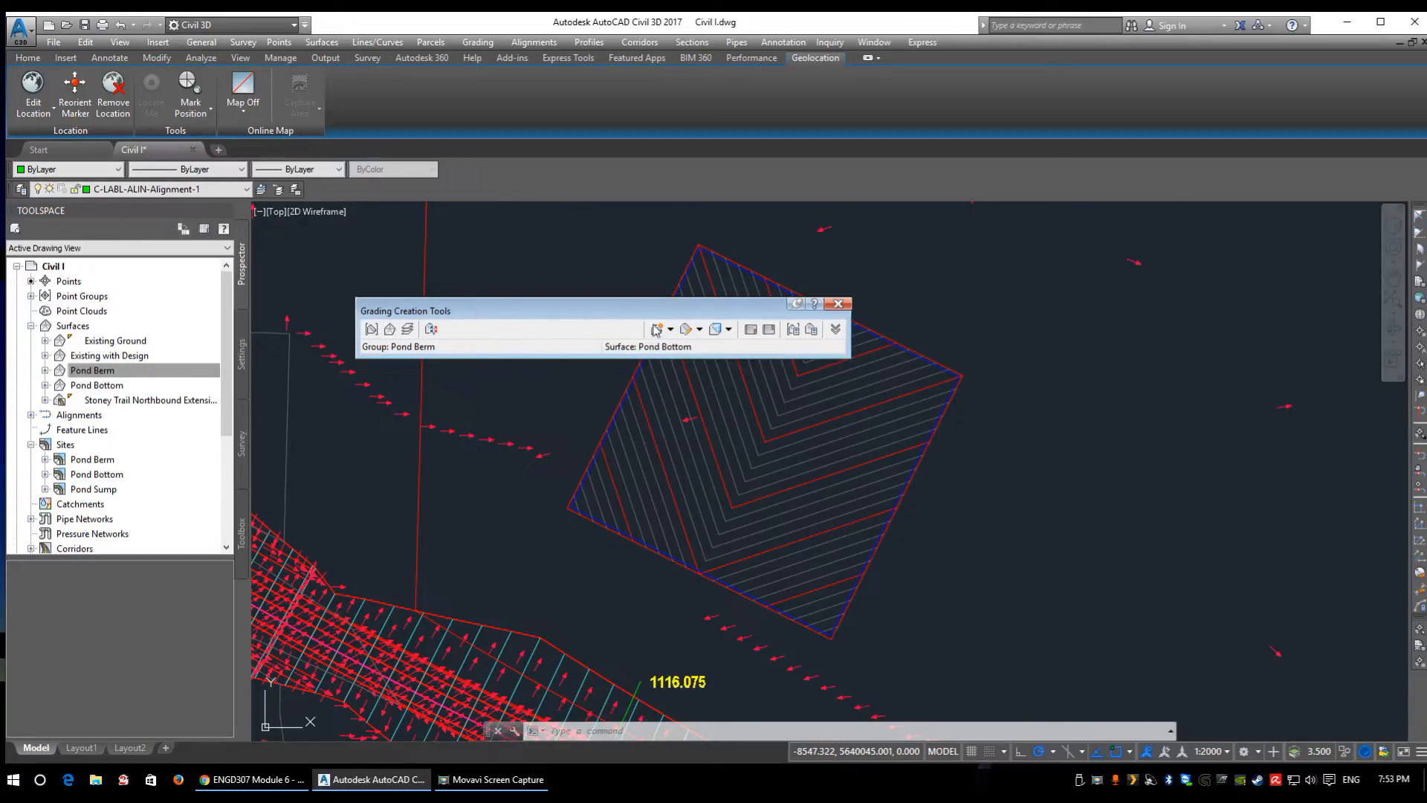
left_click(837, 304)
left_click(478, 42)
left_click(494, 76)
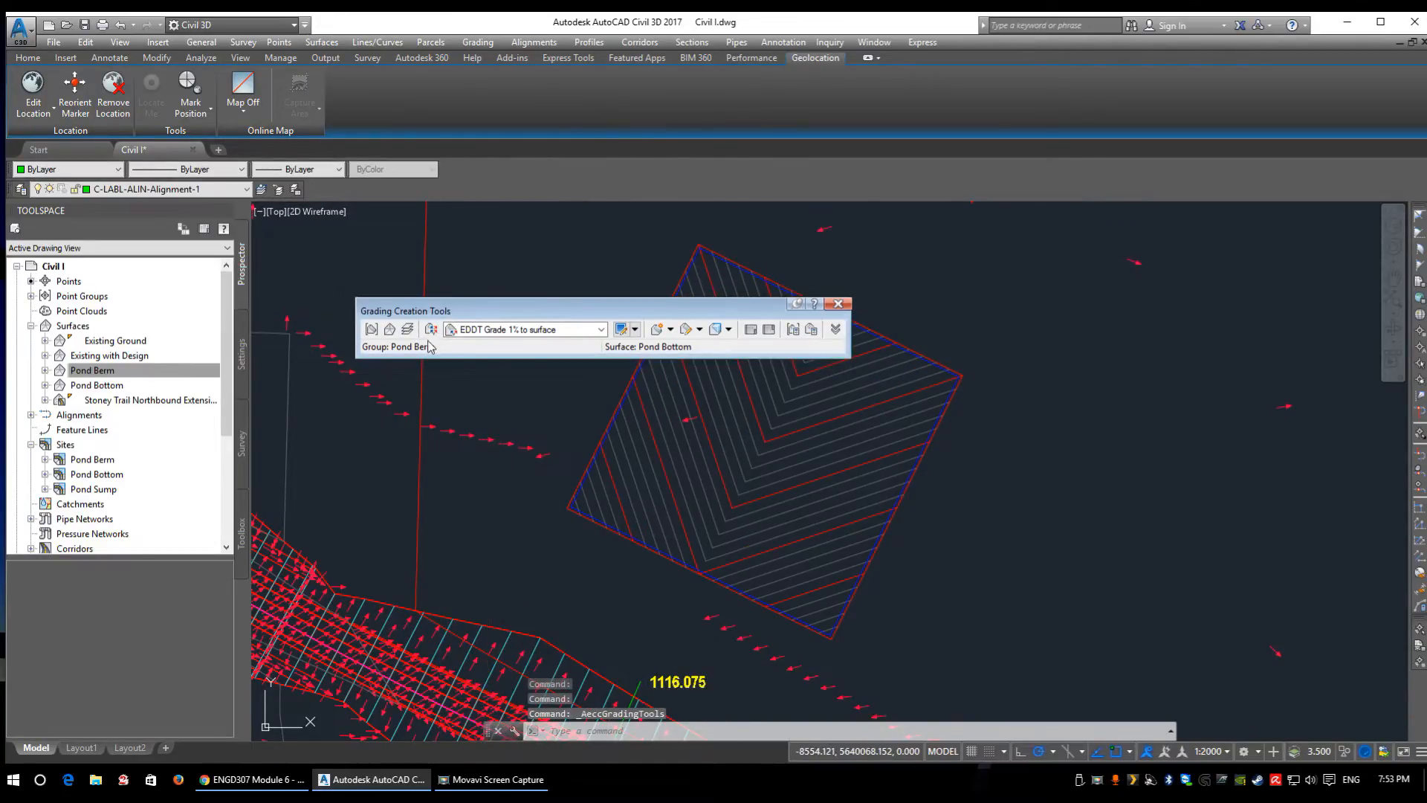
left_click(552, 330)
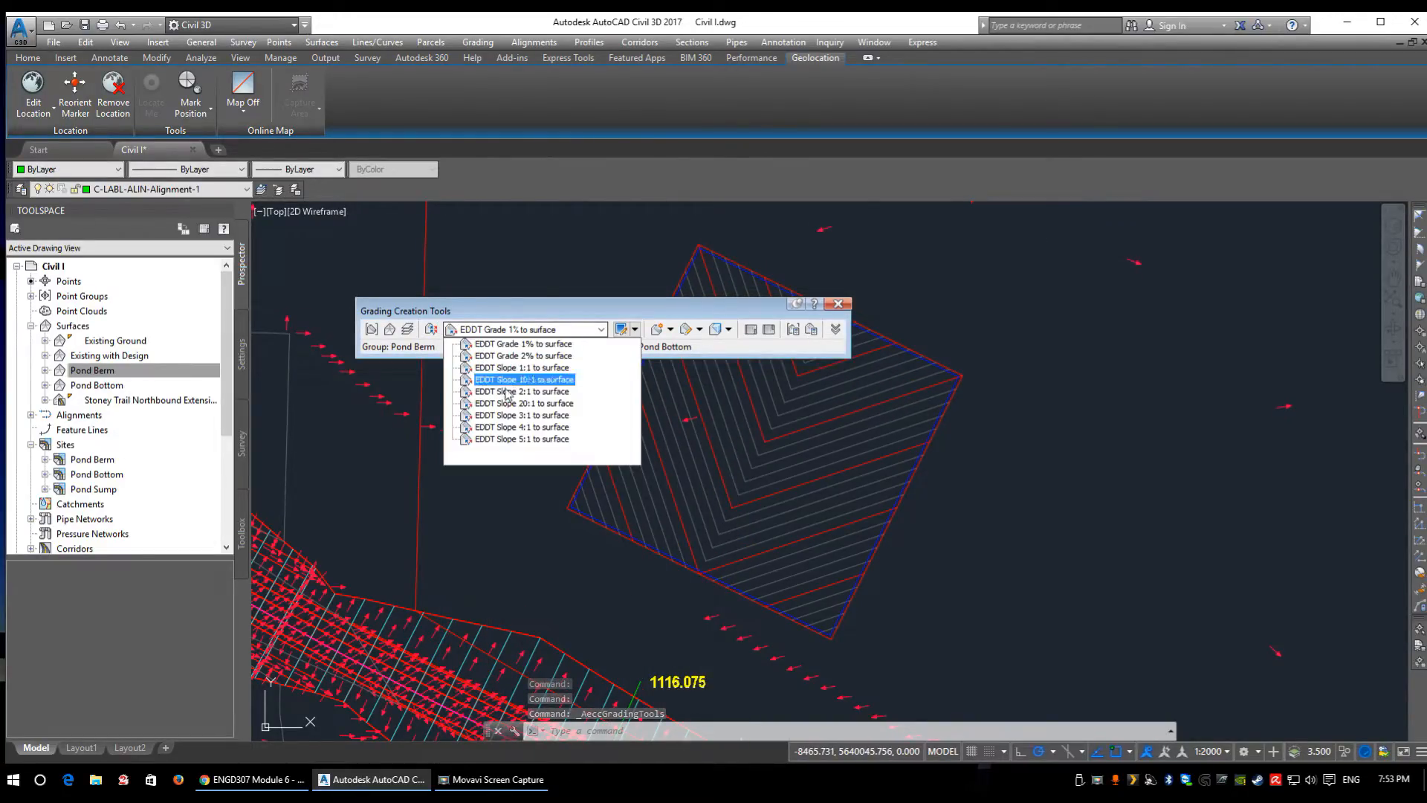
left_click(513, 440)
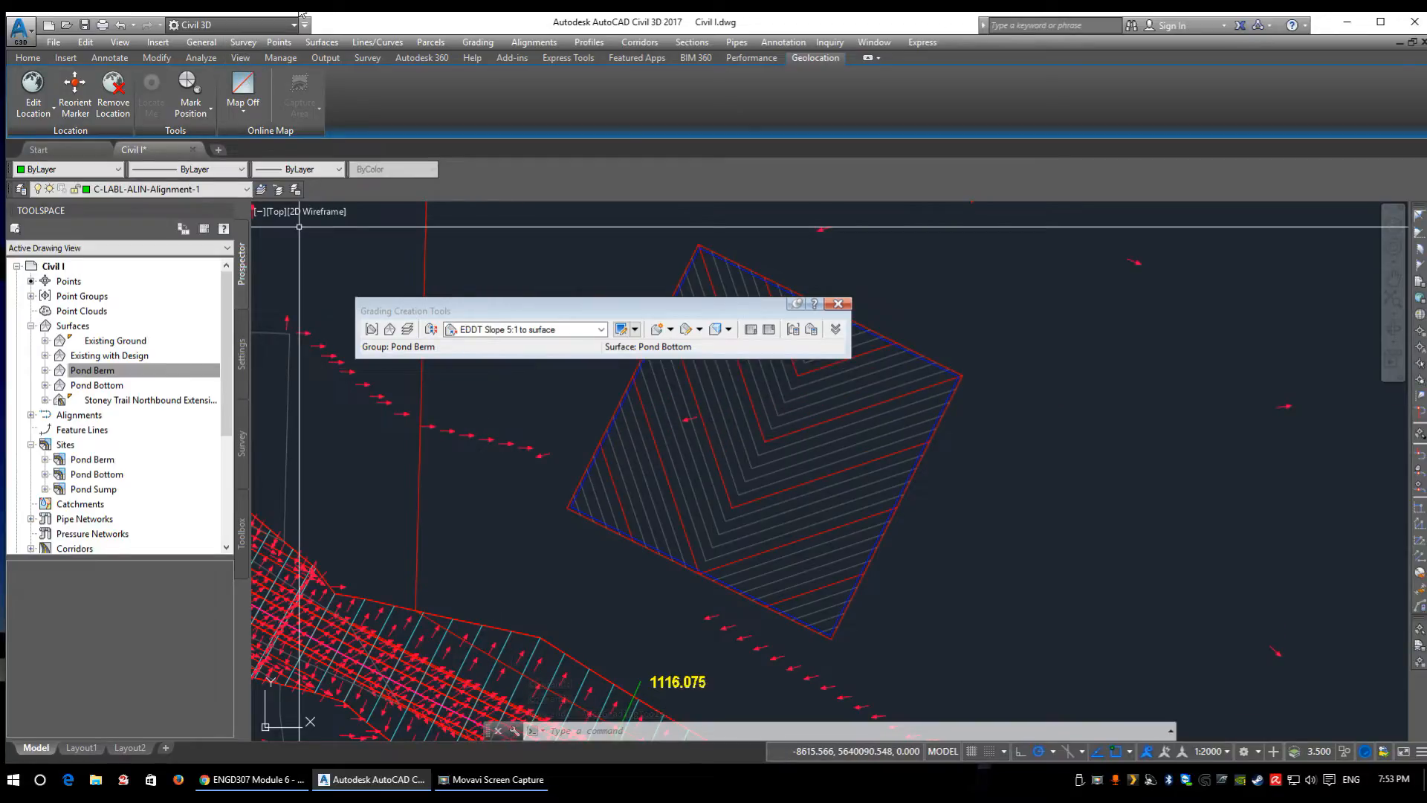
left_click_drag(502, 312, 446, 179)
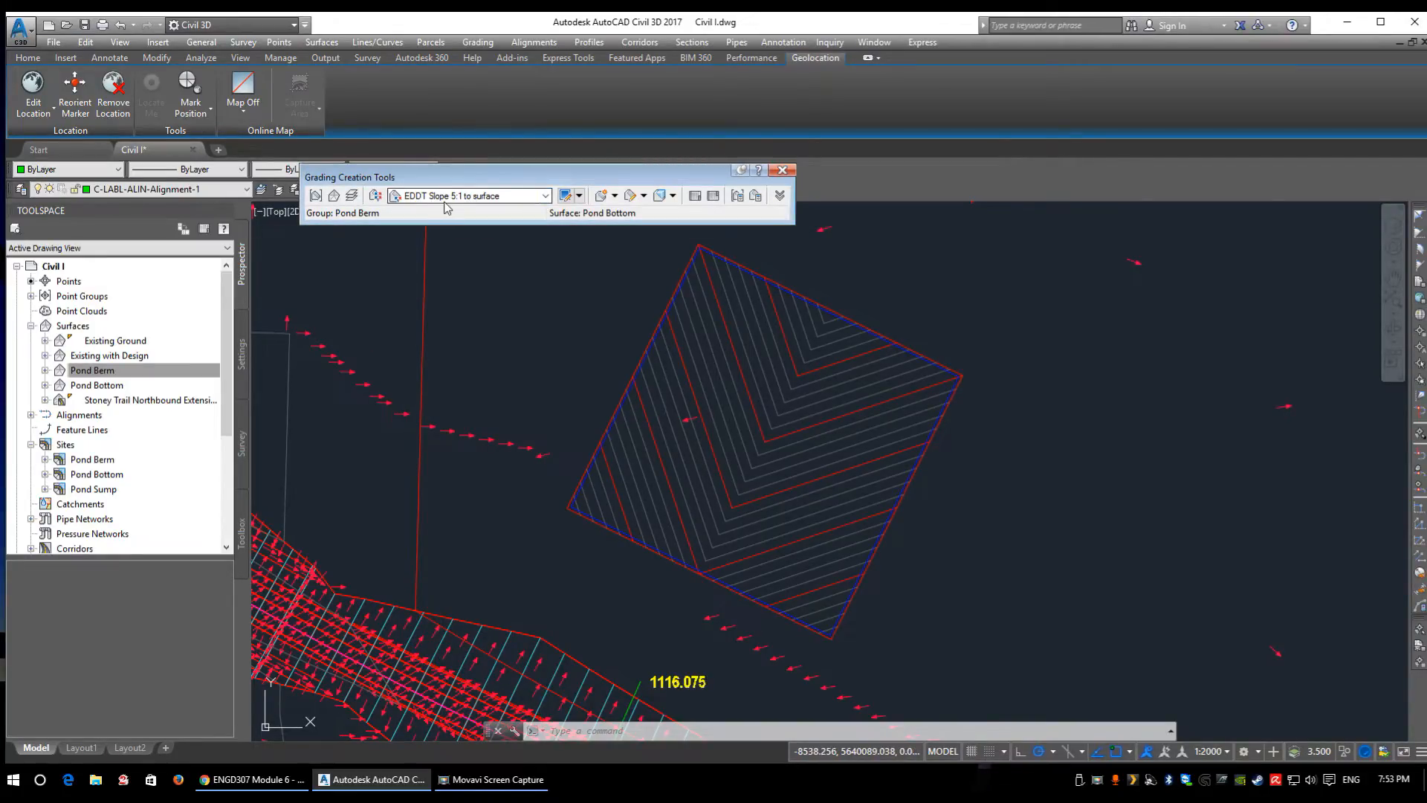
left_click_drag(579, 183, 544, 109)
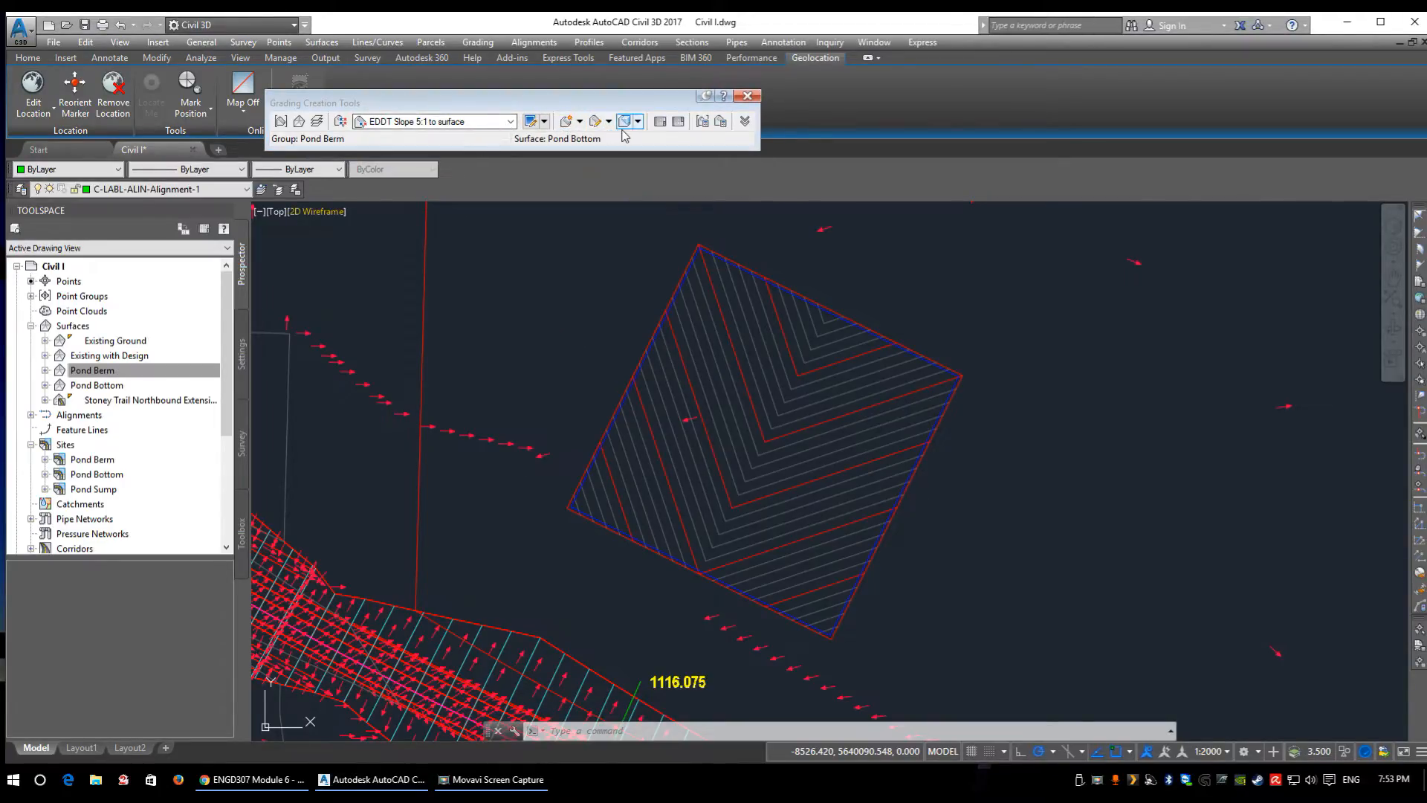
- Dock the command window below the drawing and enlarge it to show several lines of prompts
left_click(580, 122)
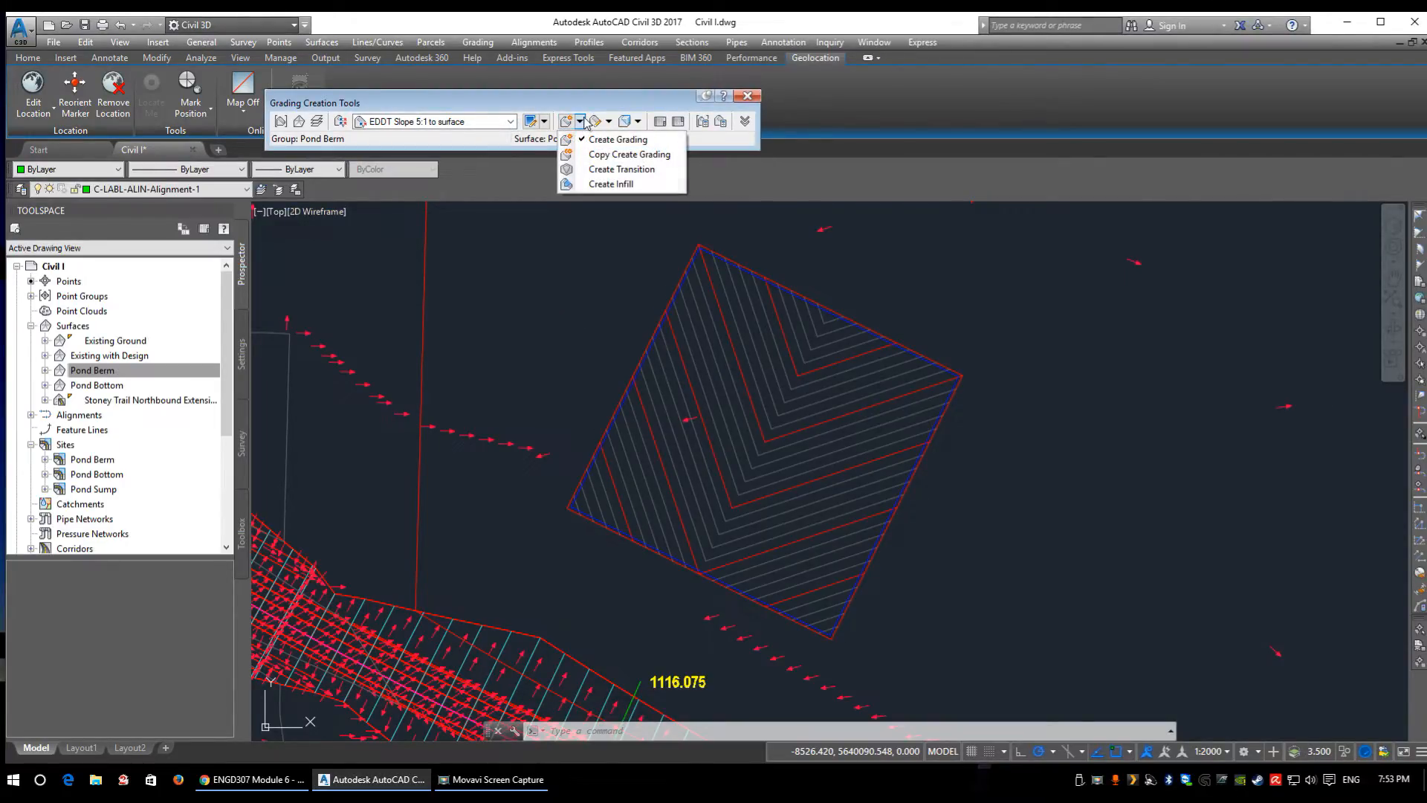
left_click(600, 141)
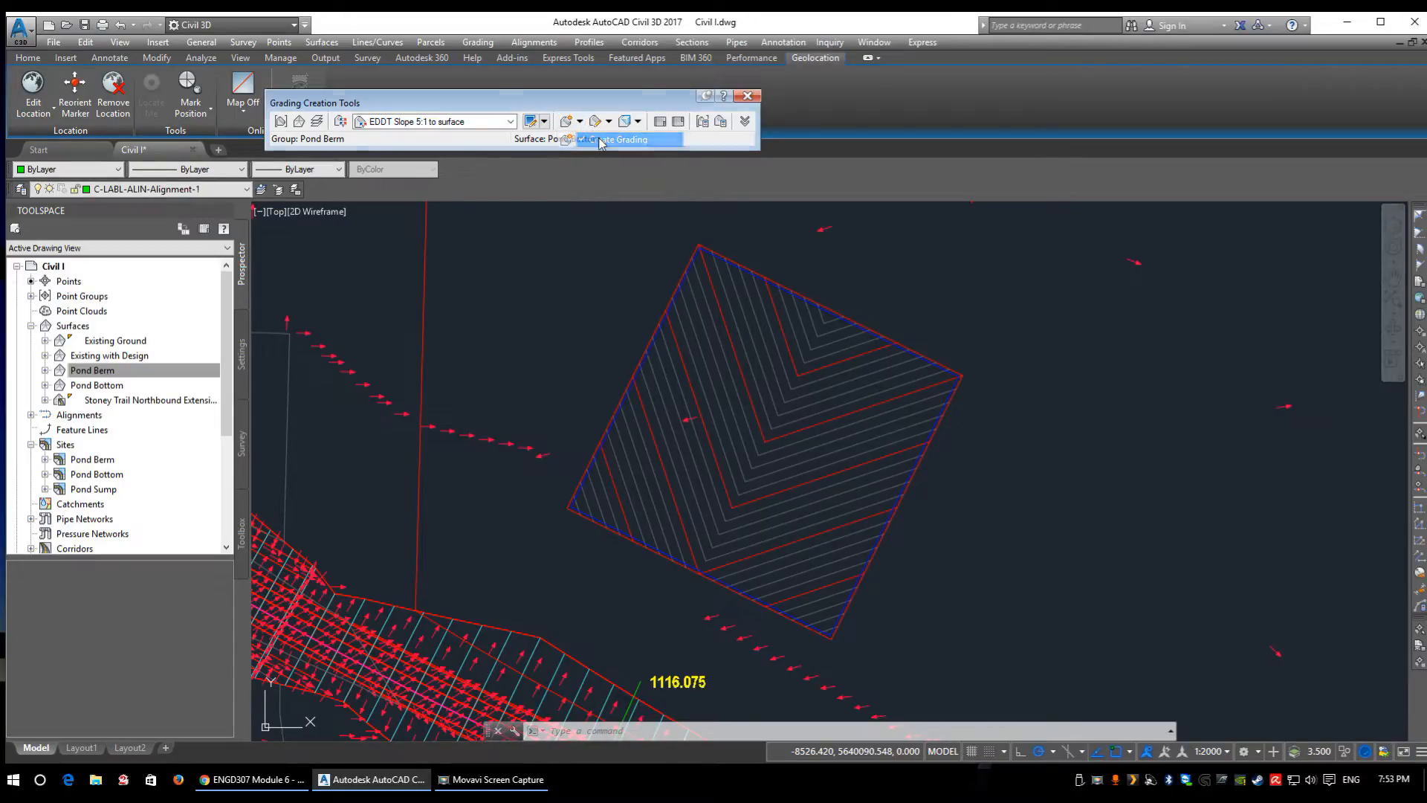
left_click_drag(484, 733, 485, 739)
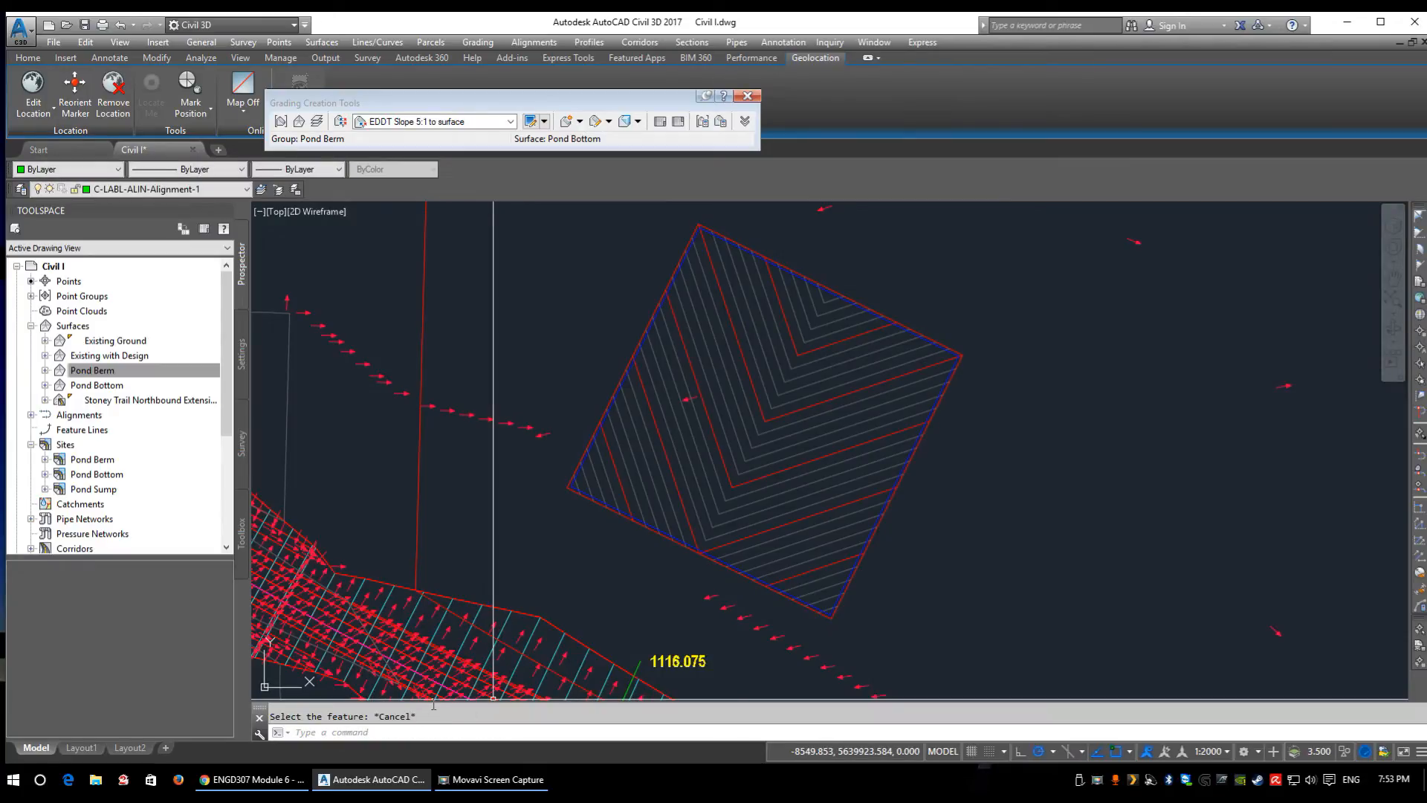
left_click_drag(432, 700, 434, 678)
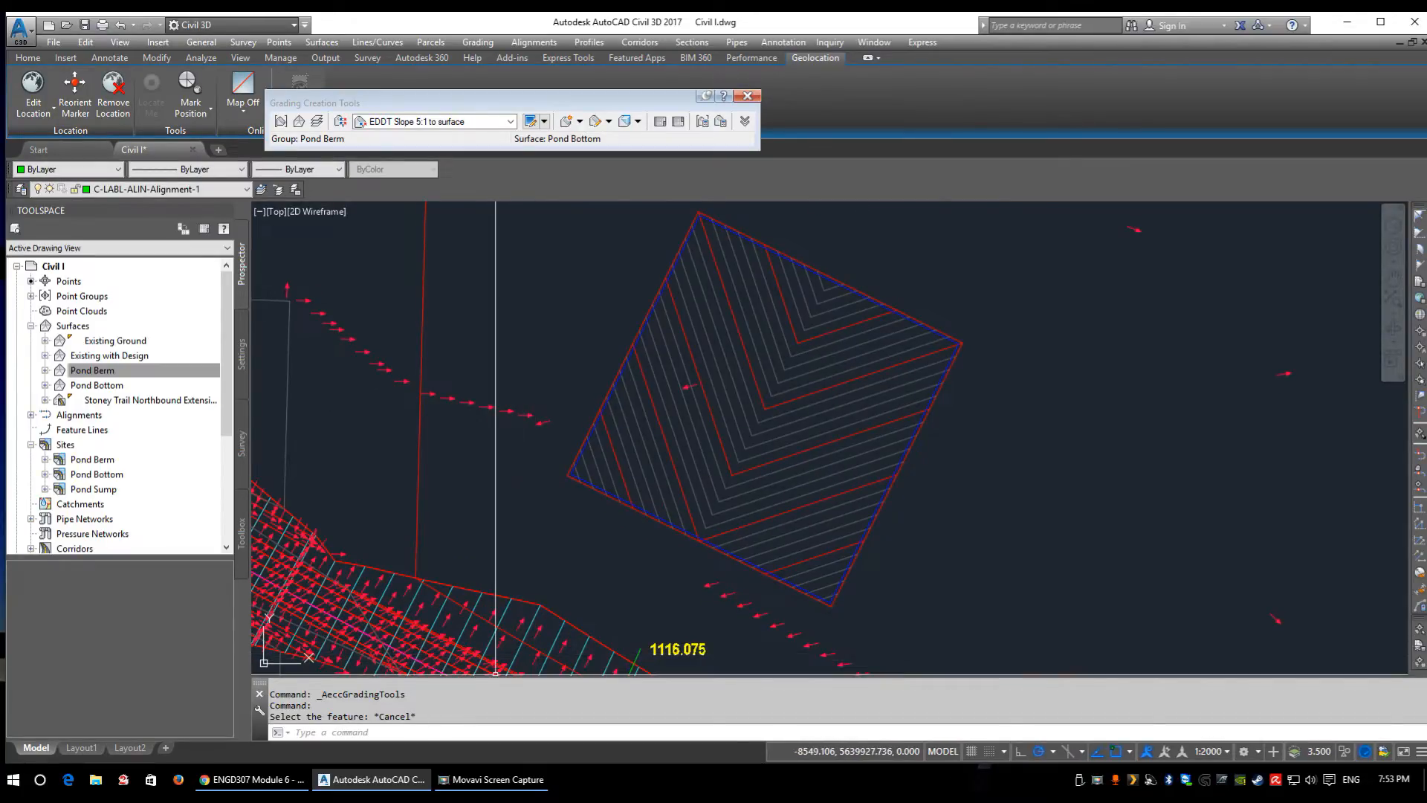
- Create a grading from the Pond Berm feature line towards the pond's inside along its entire length, with 5:1 cut and fill slopes
left_click(565, 124)
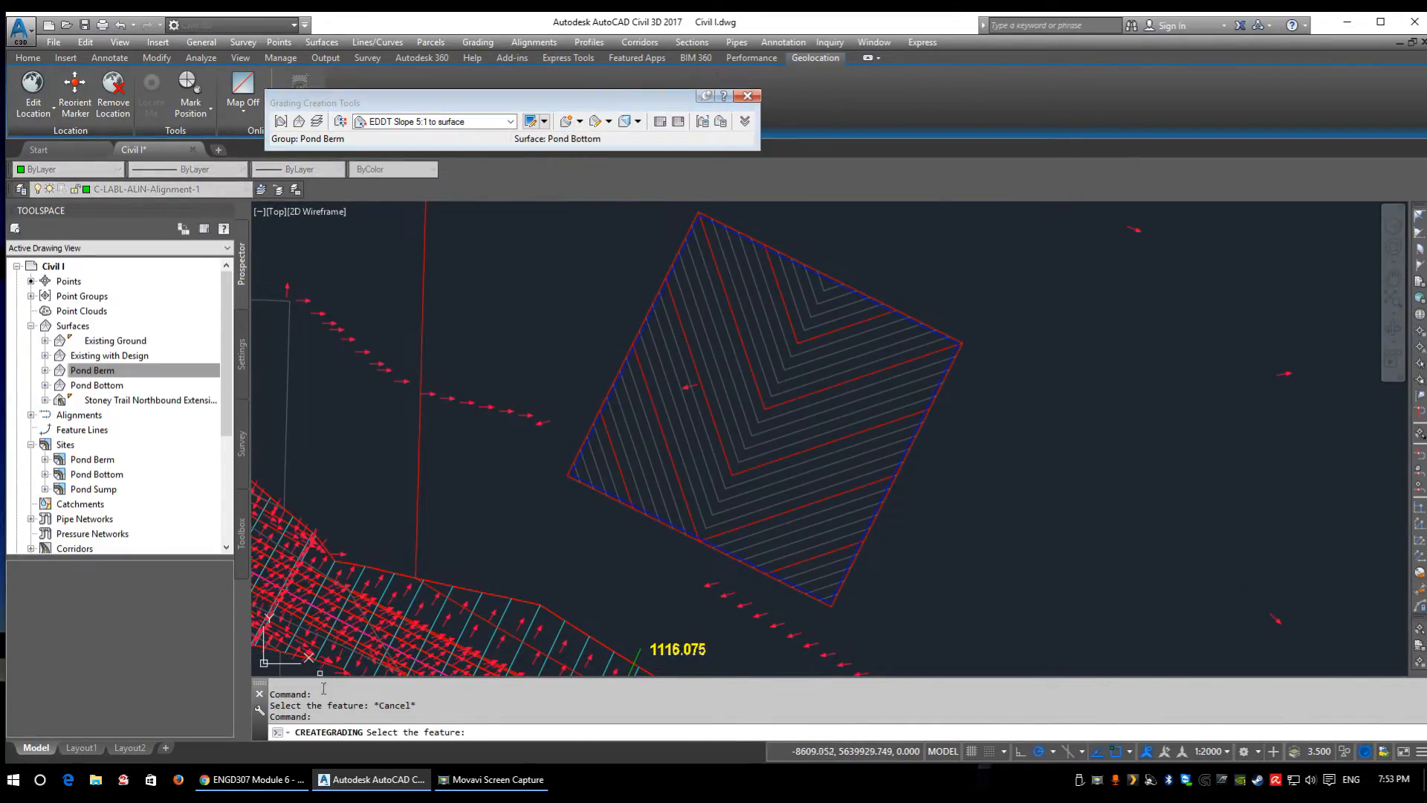
scroll(639, 390, "up", 5)
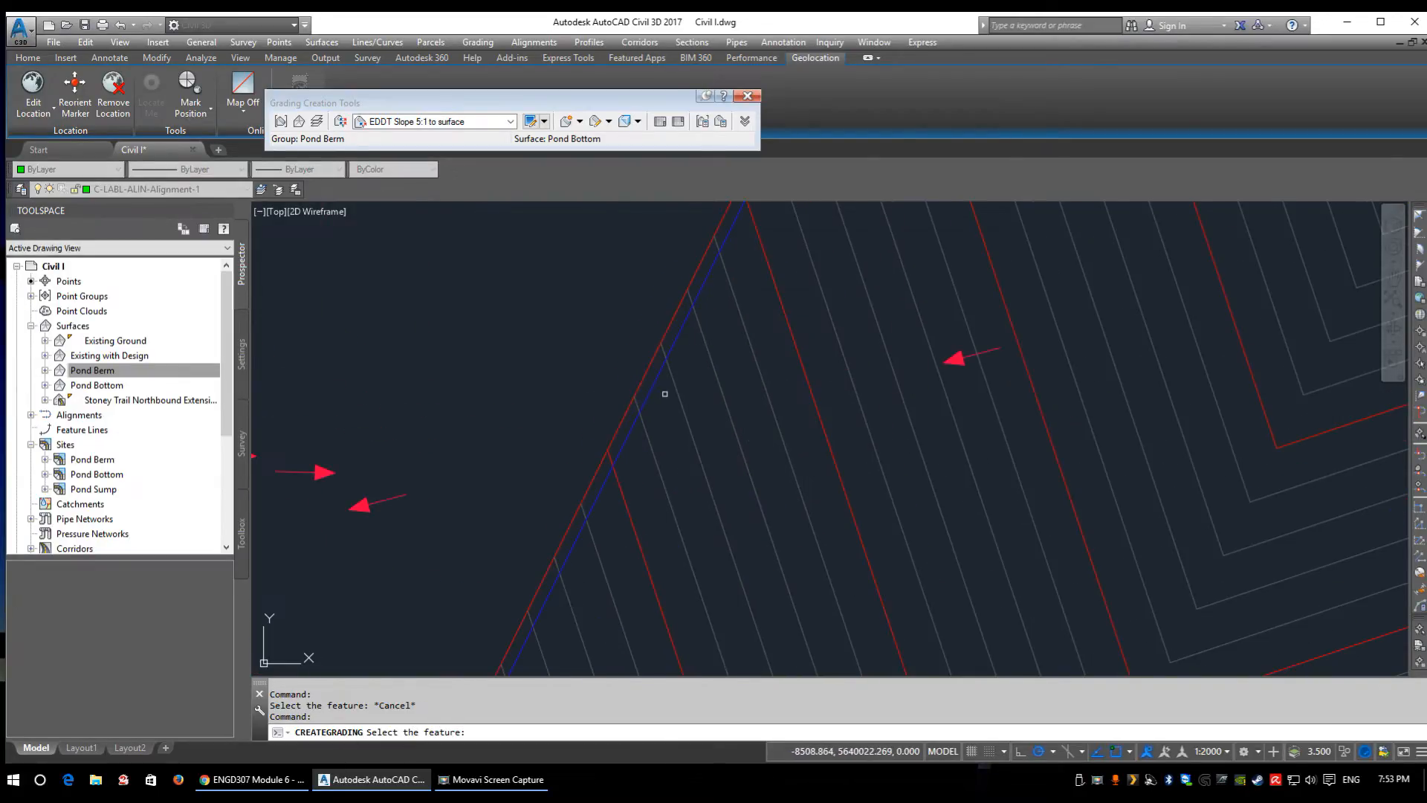
left_click(652, 384)
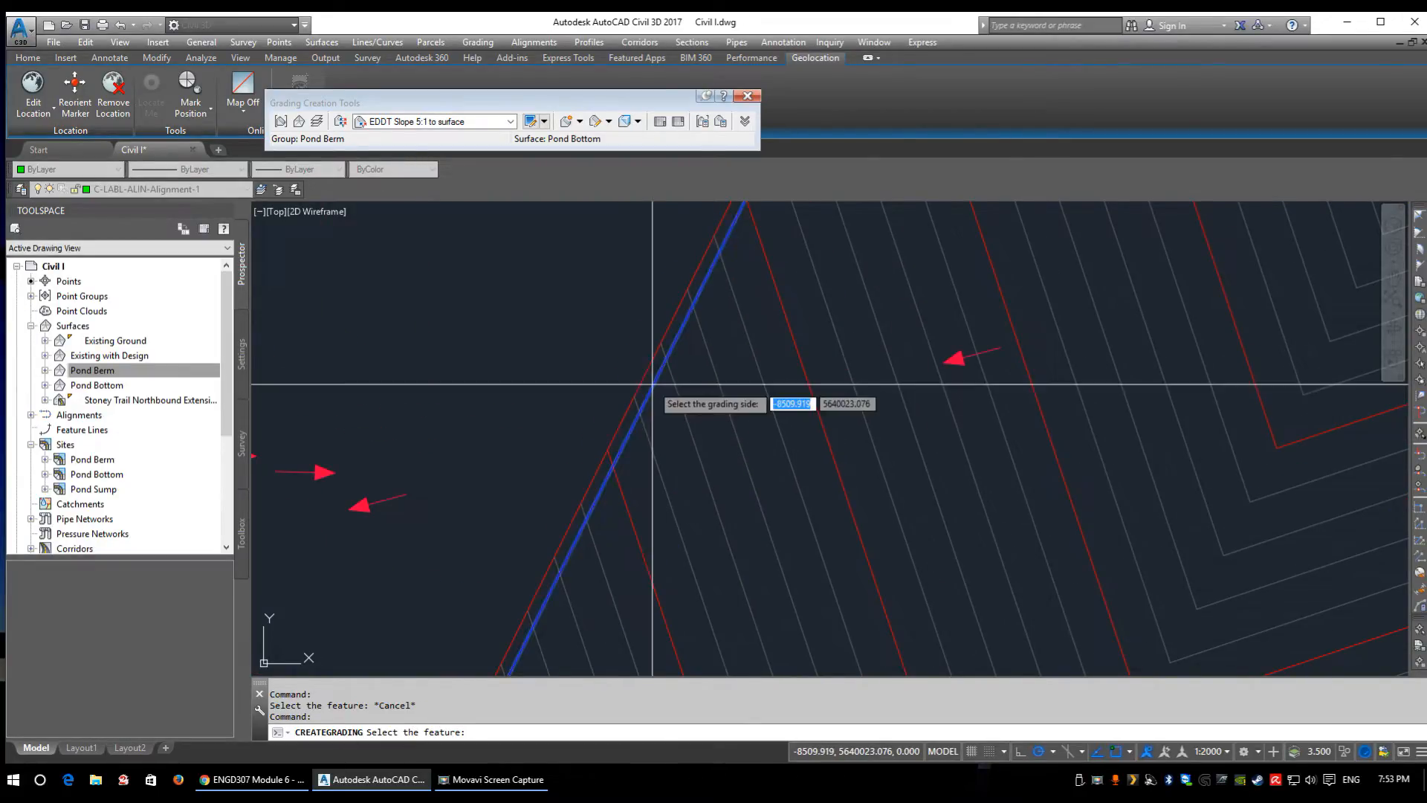
scroll(664, 402, "down", 5)
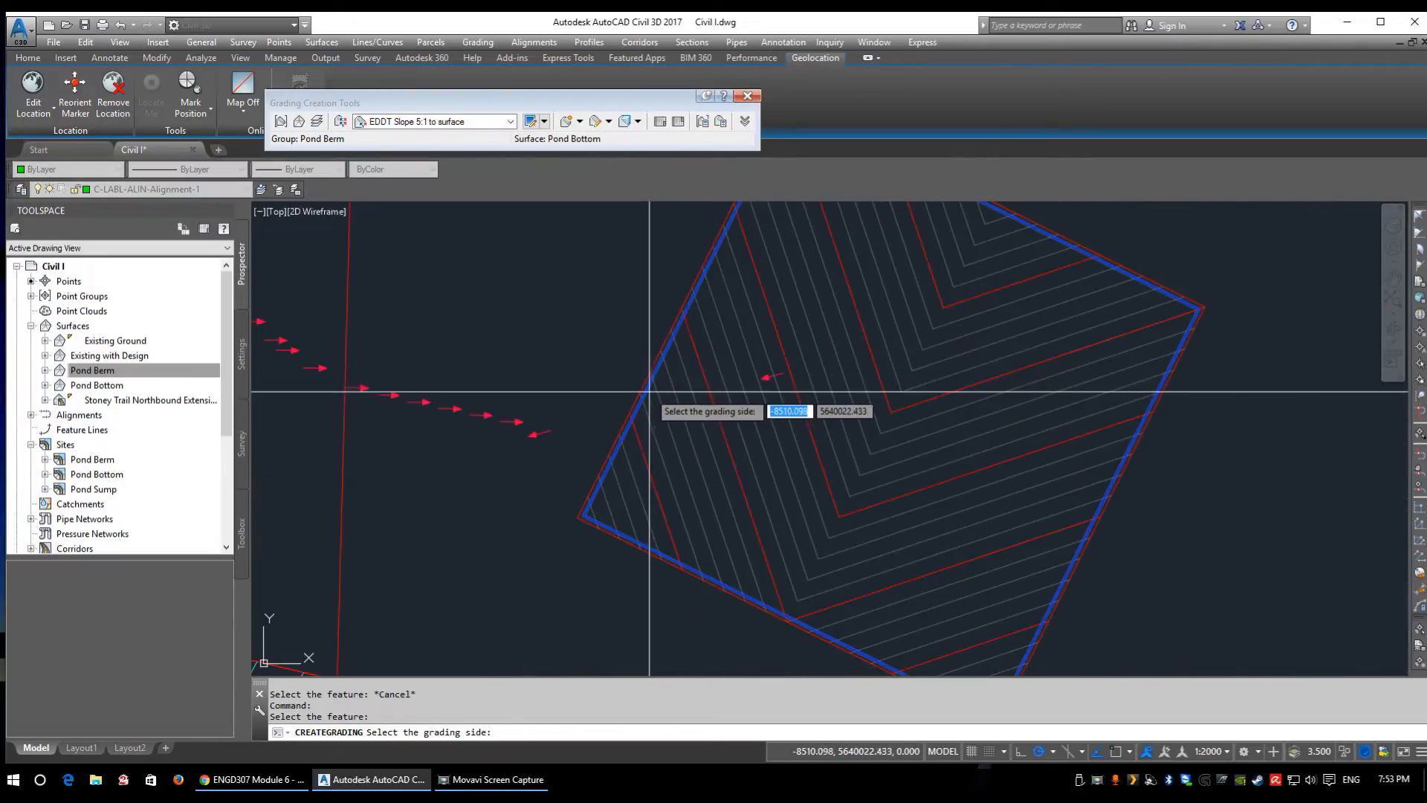
left_click(652, 379)
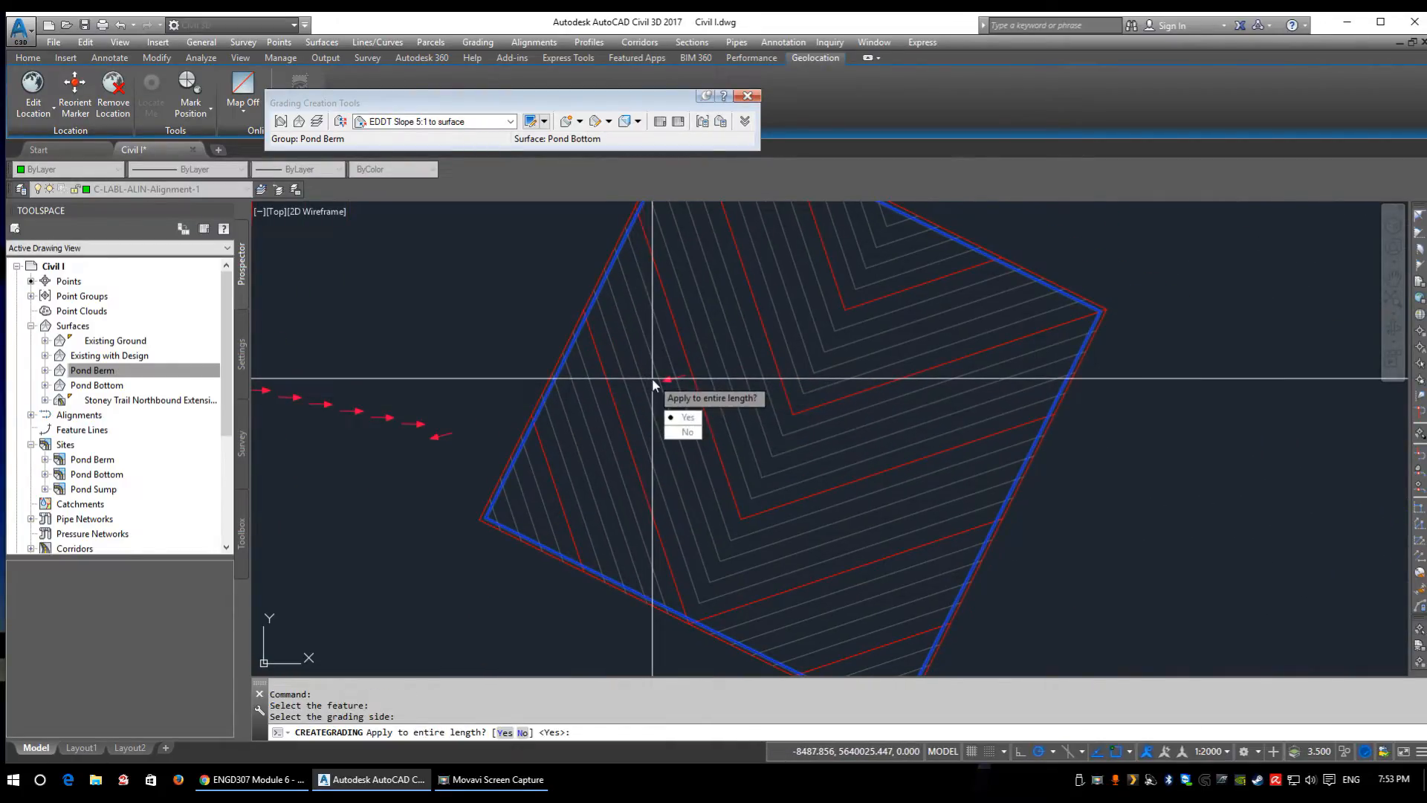
left_click(688, 418)
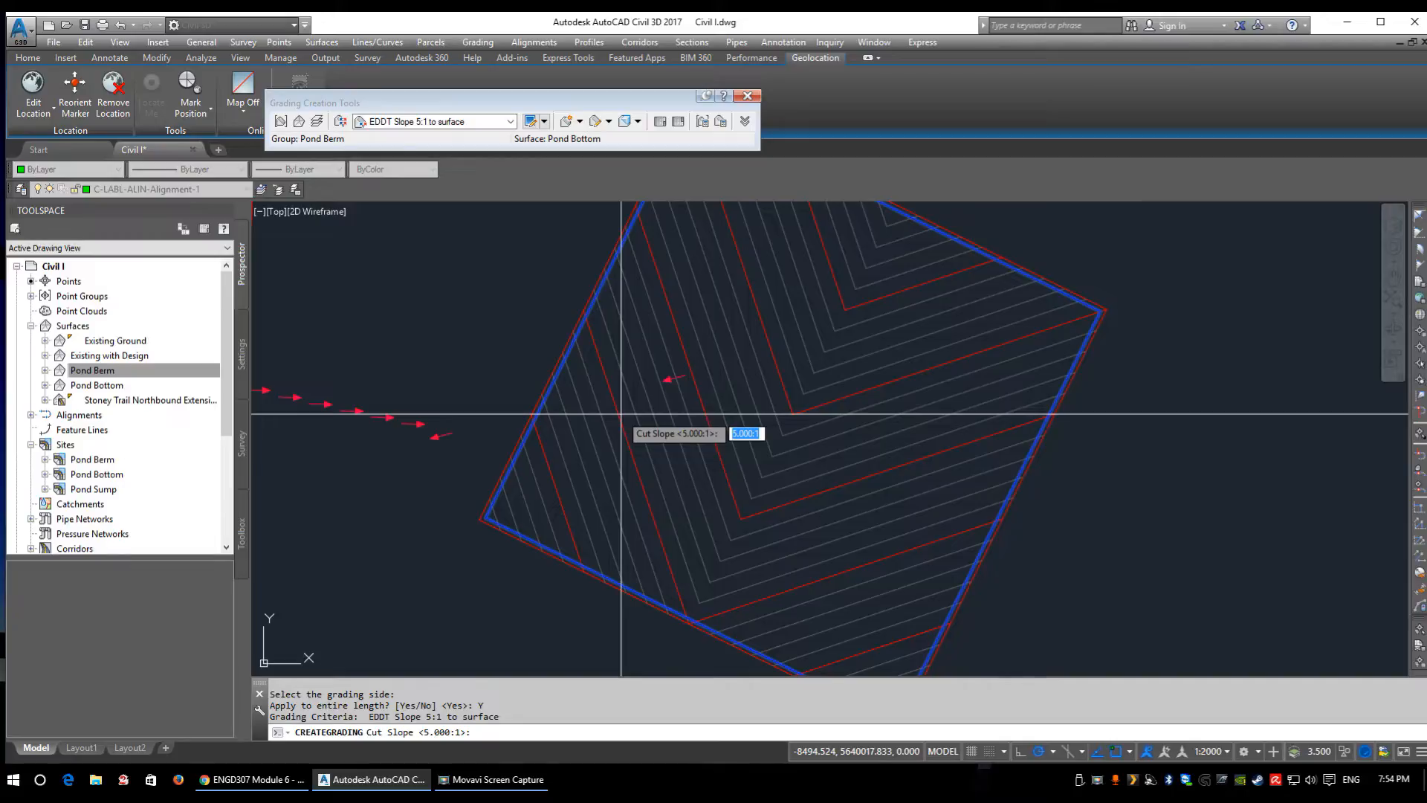
key("Return")
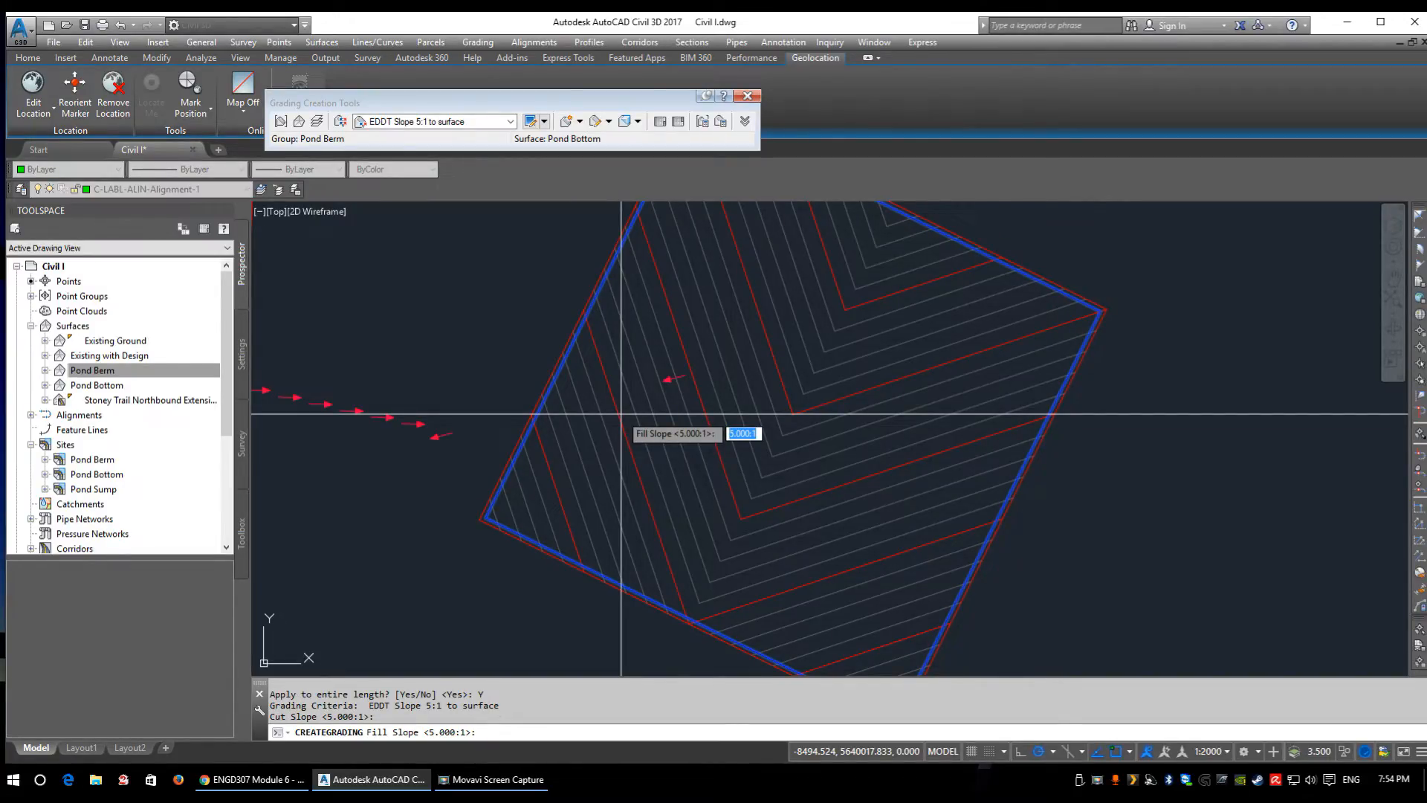
key("Return")
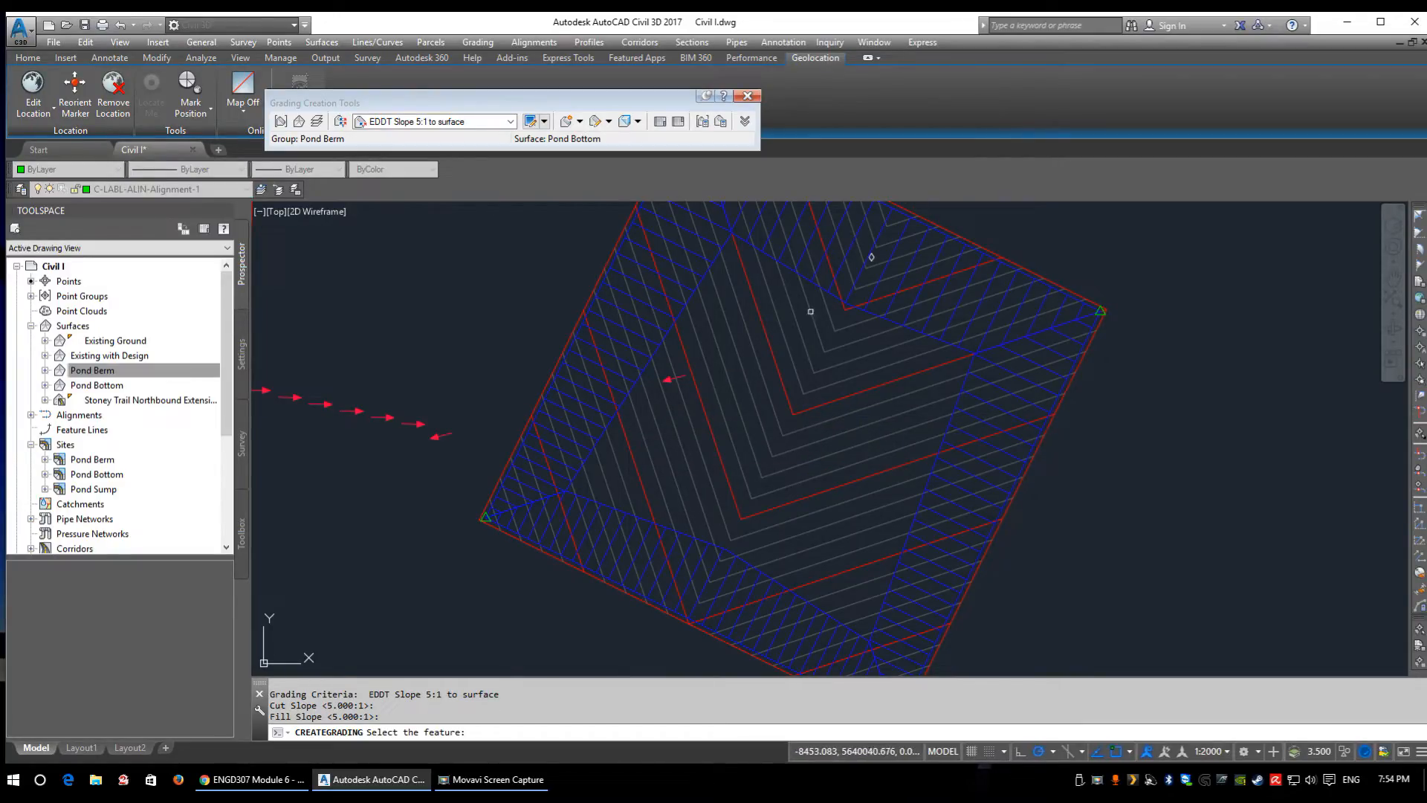
scroll(996, 520, "down", 4)
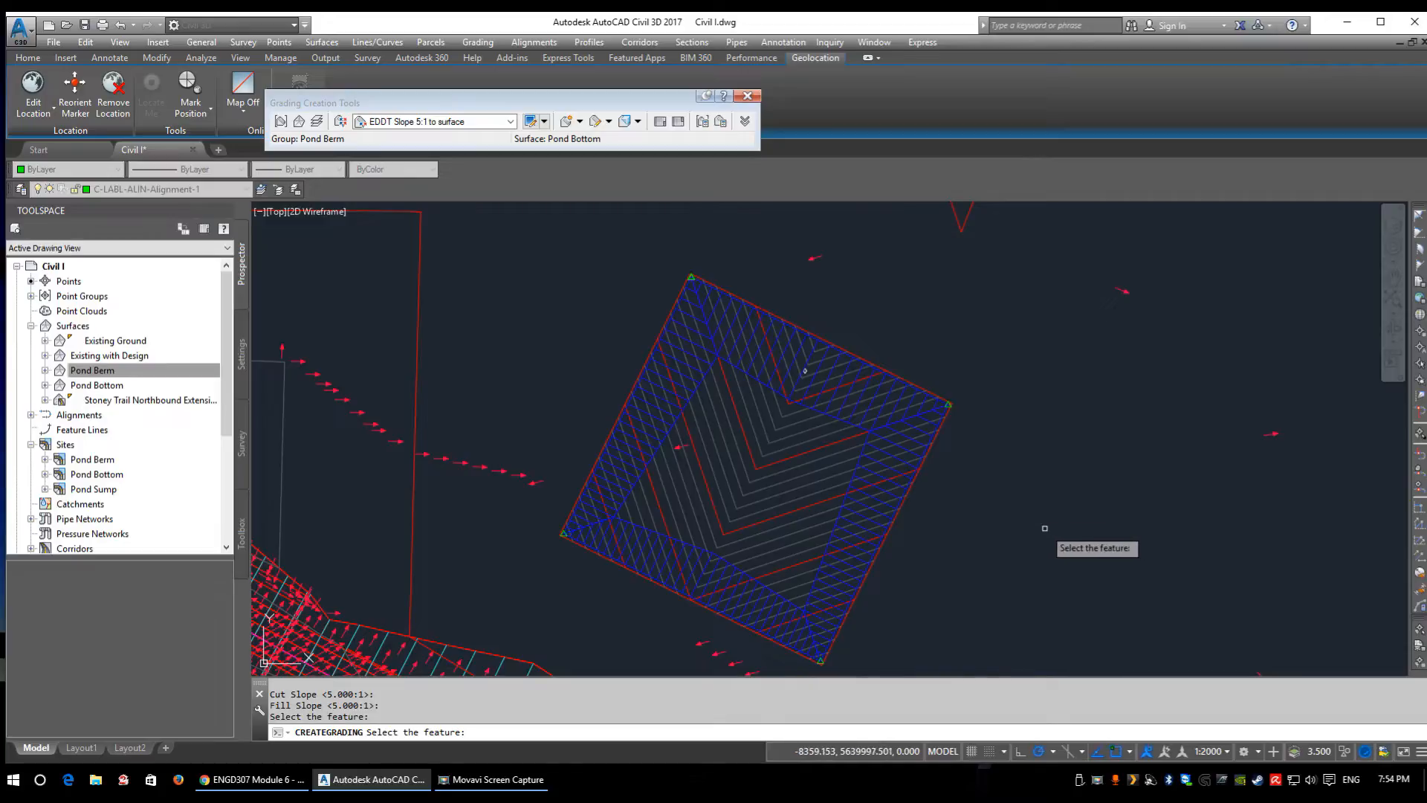
scroll(929, 520, "up", 2)
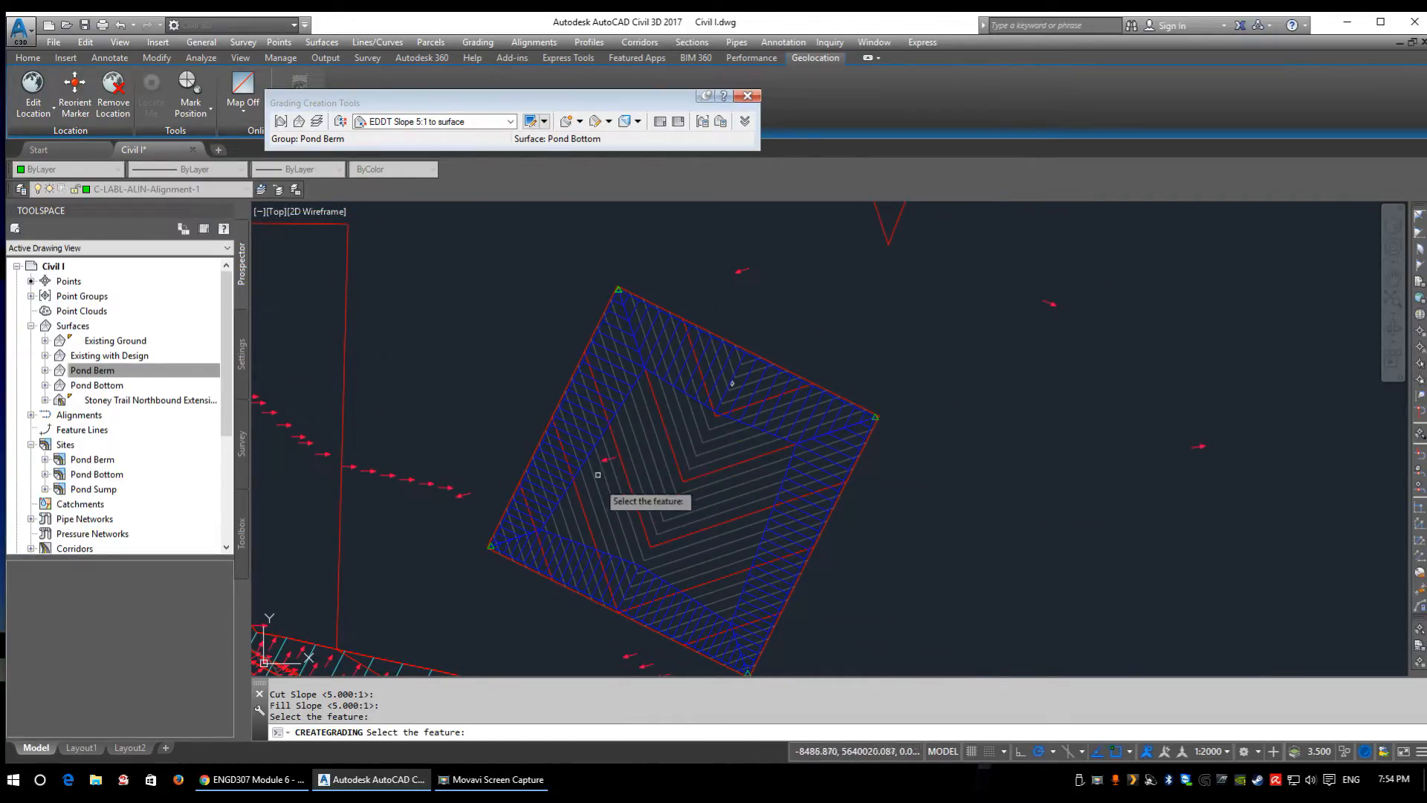
key("Escape")
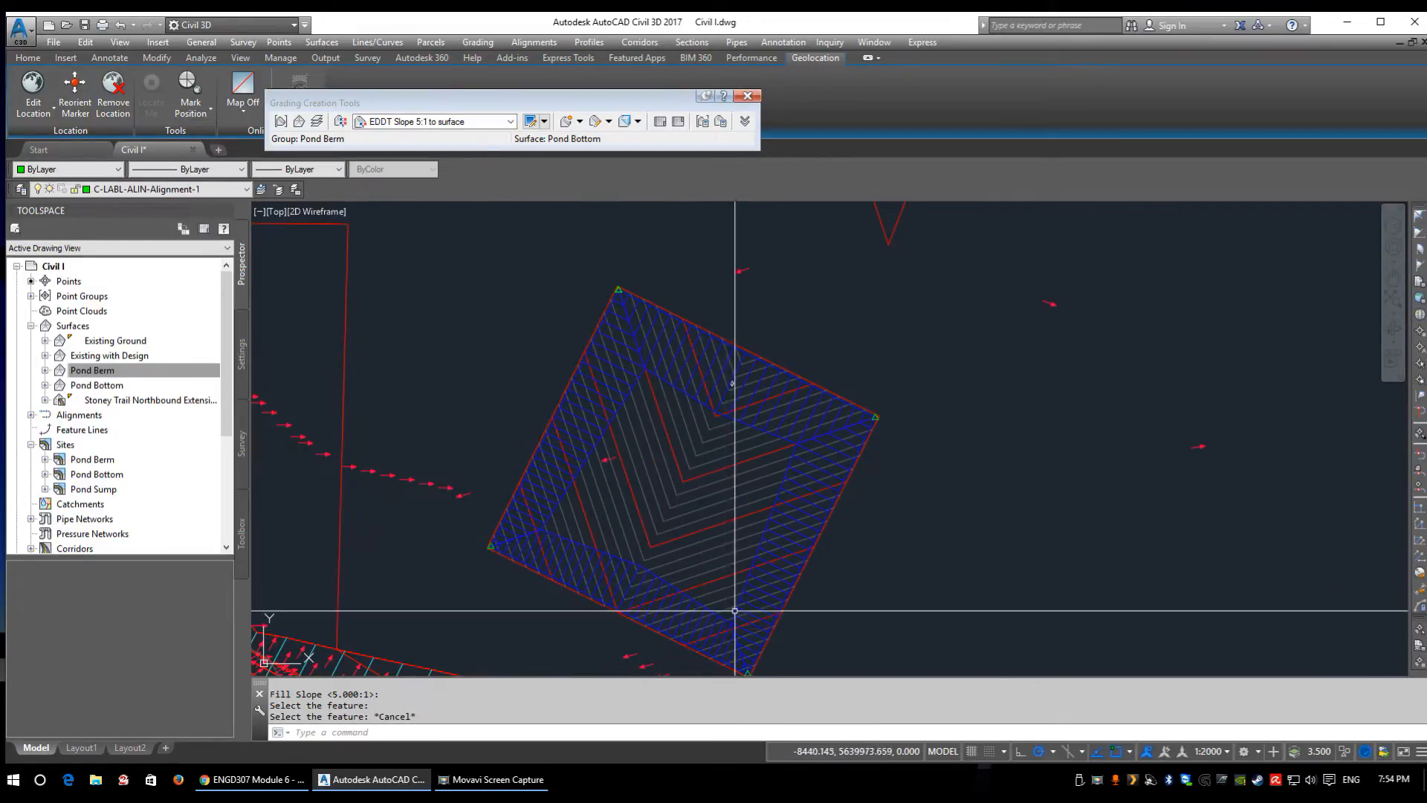
- Save the drawing with the finished pond side grading
scroll(662, 371, "up", 2)
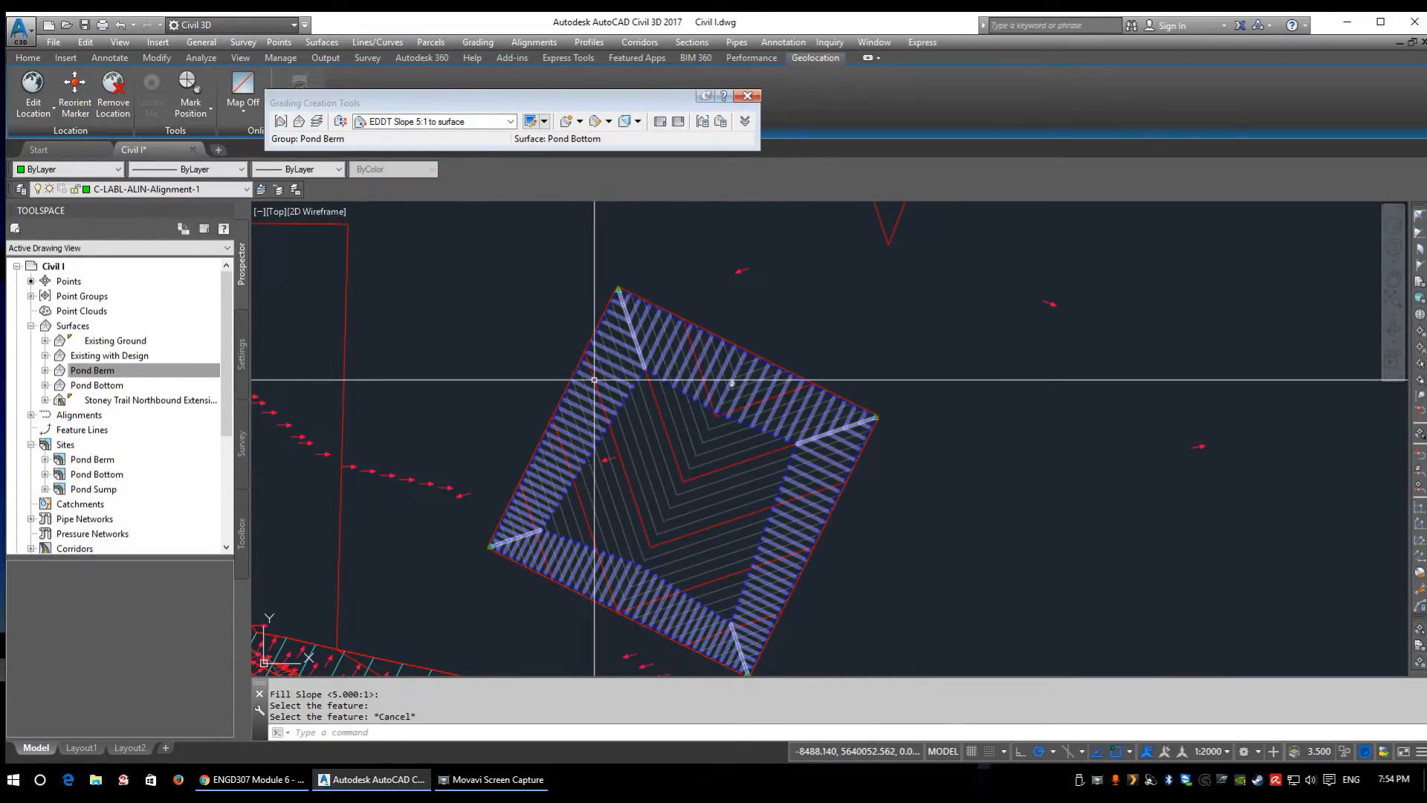
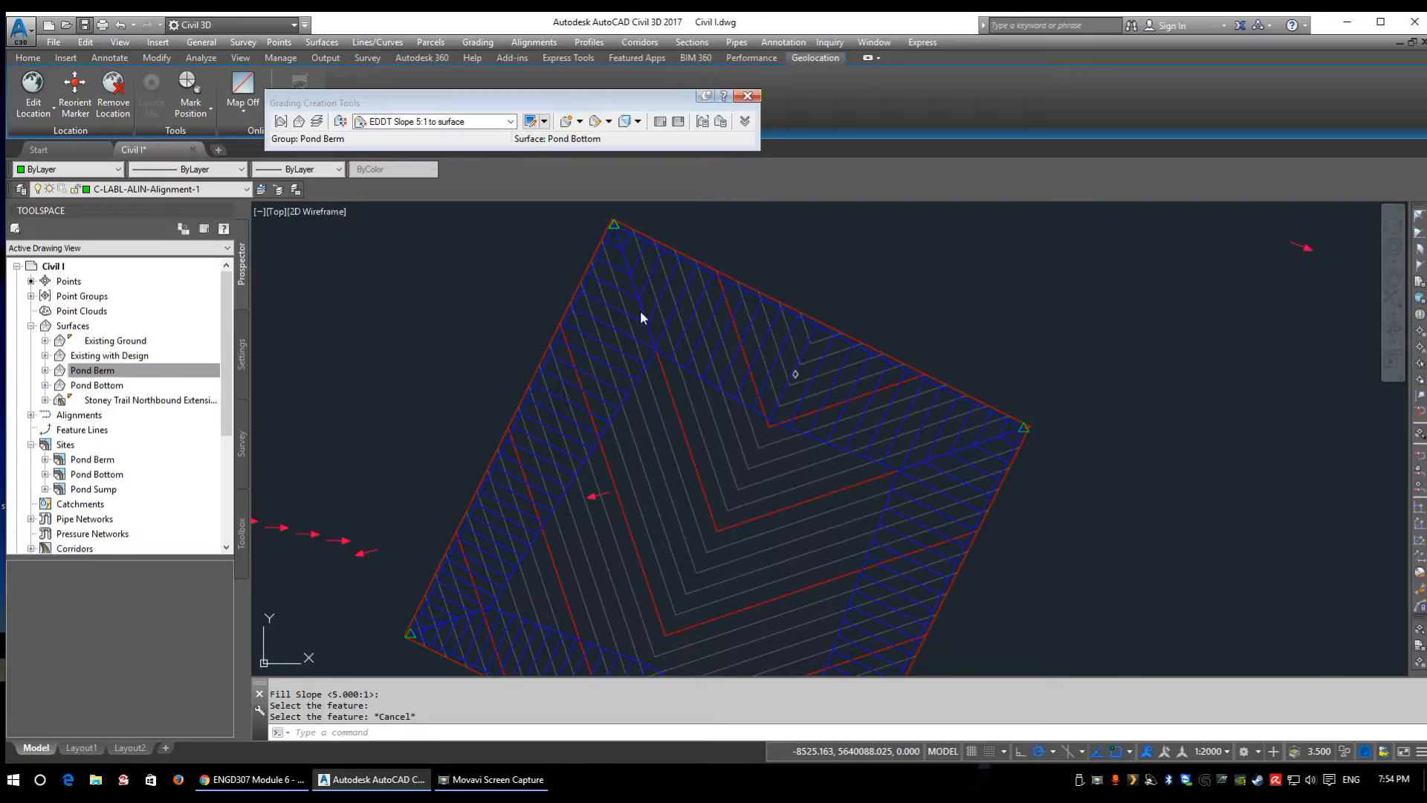
key("ctrl+s")
left_click(658, 385)
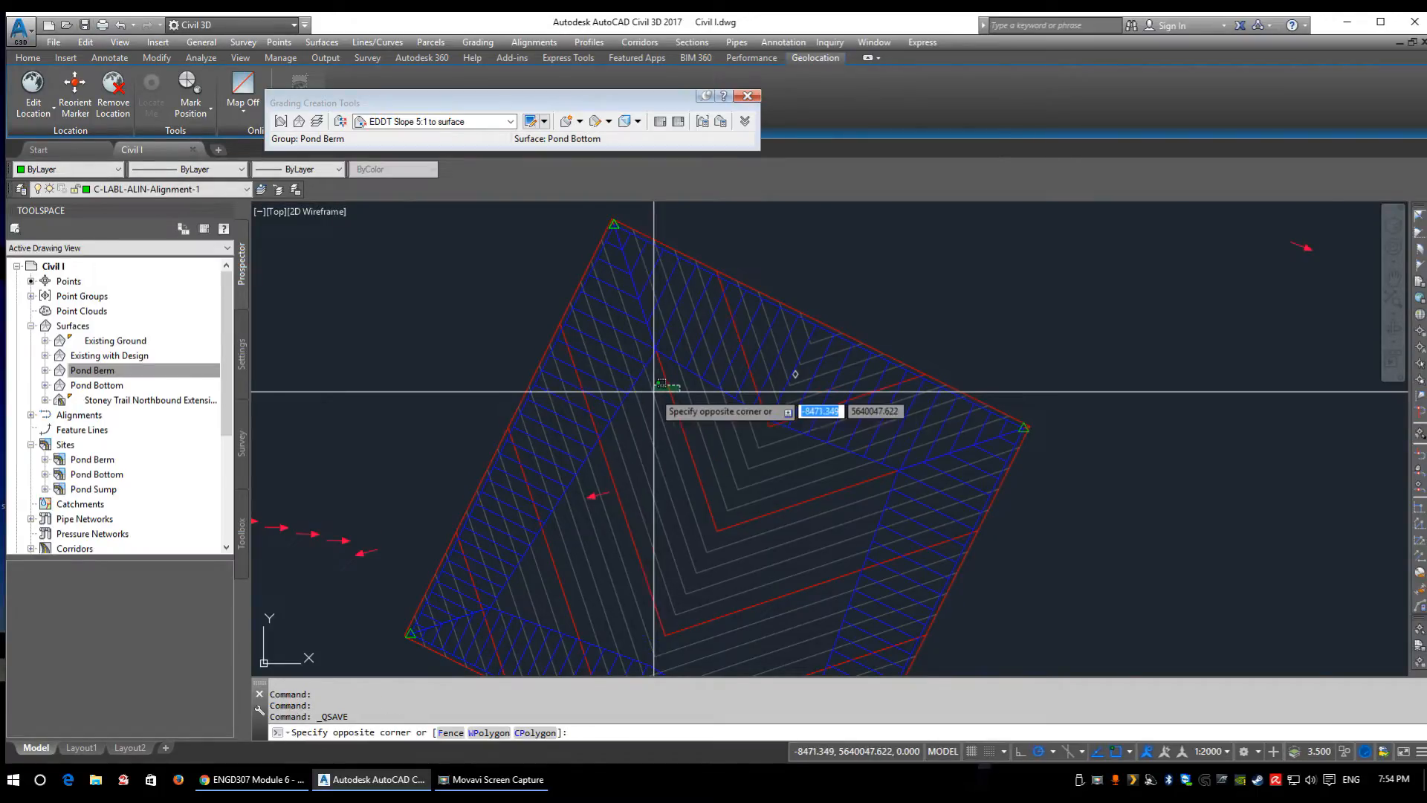
- Inspect the finished pond side grading in 3D in the Object Viewer, orbiting around its slopes, and return to the drawing
scroll(654, 391, "up", 8)
left_click(592, 322)
scroll(650, 400, "down", 8)
right_click(650, 400)
left_click(718, 584)
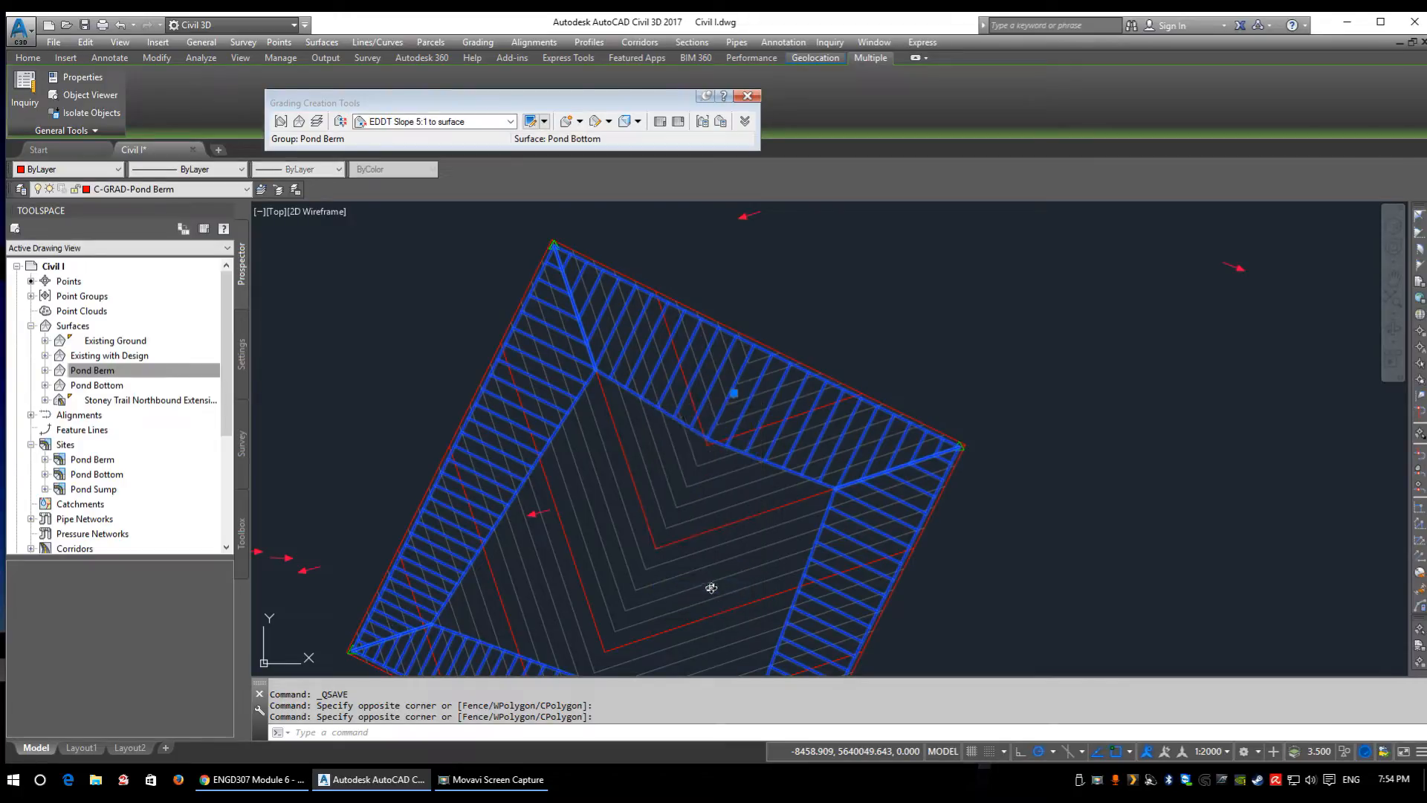
left_click_drag(736, 611, 739, 491)
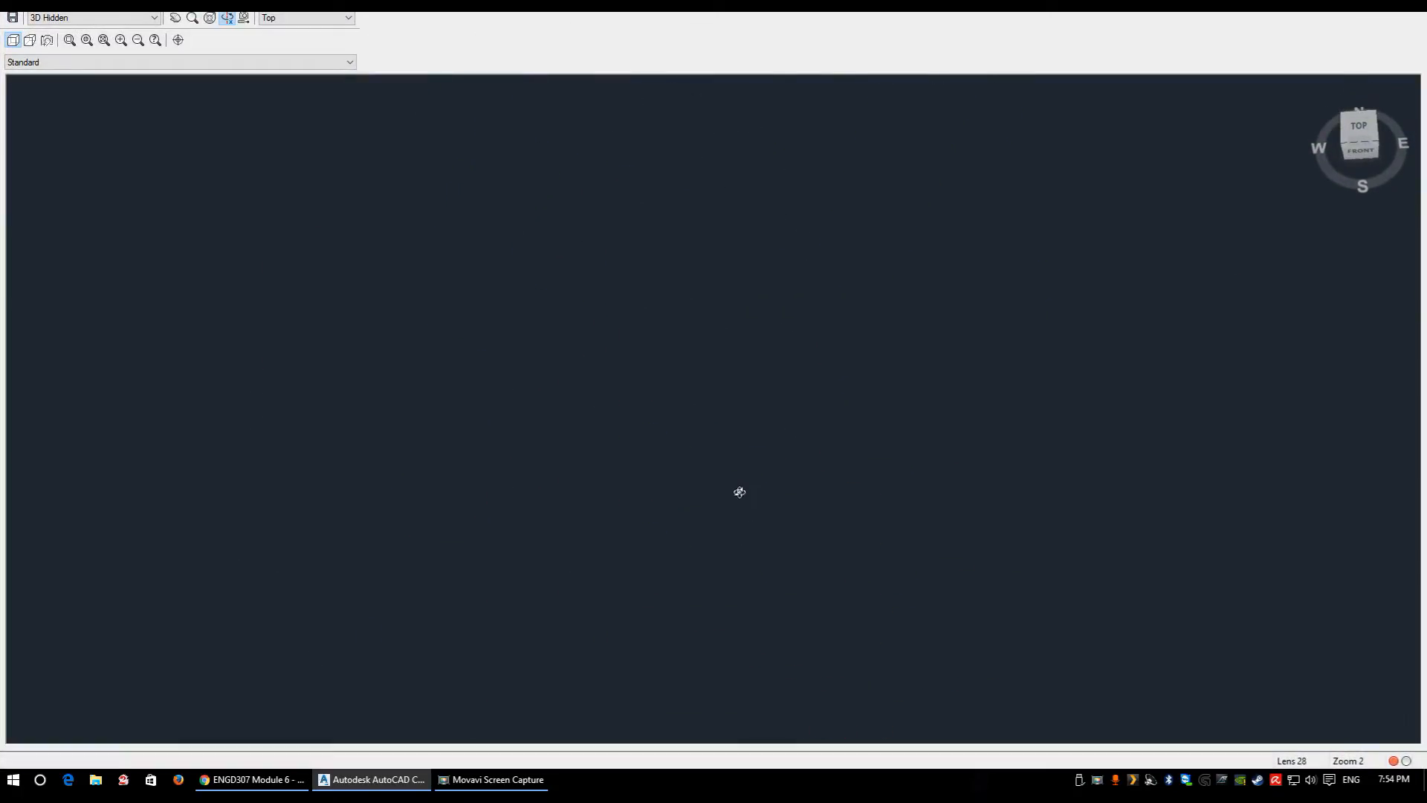
left_click(1372, 141)
left_click(1376, 138)
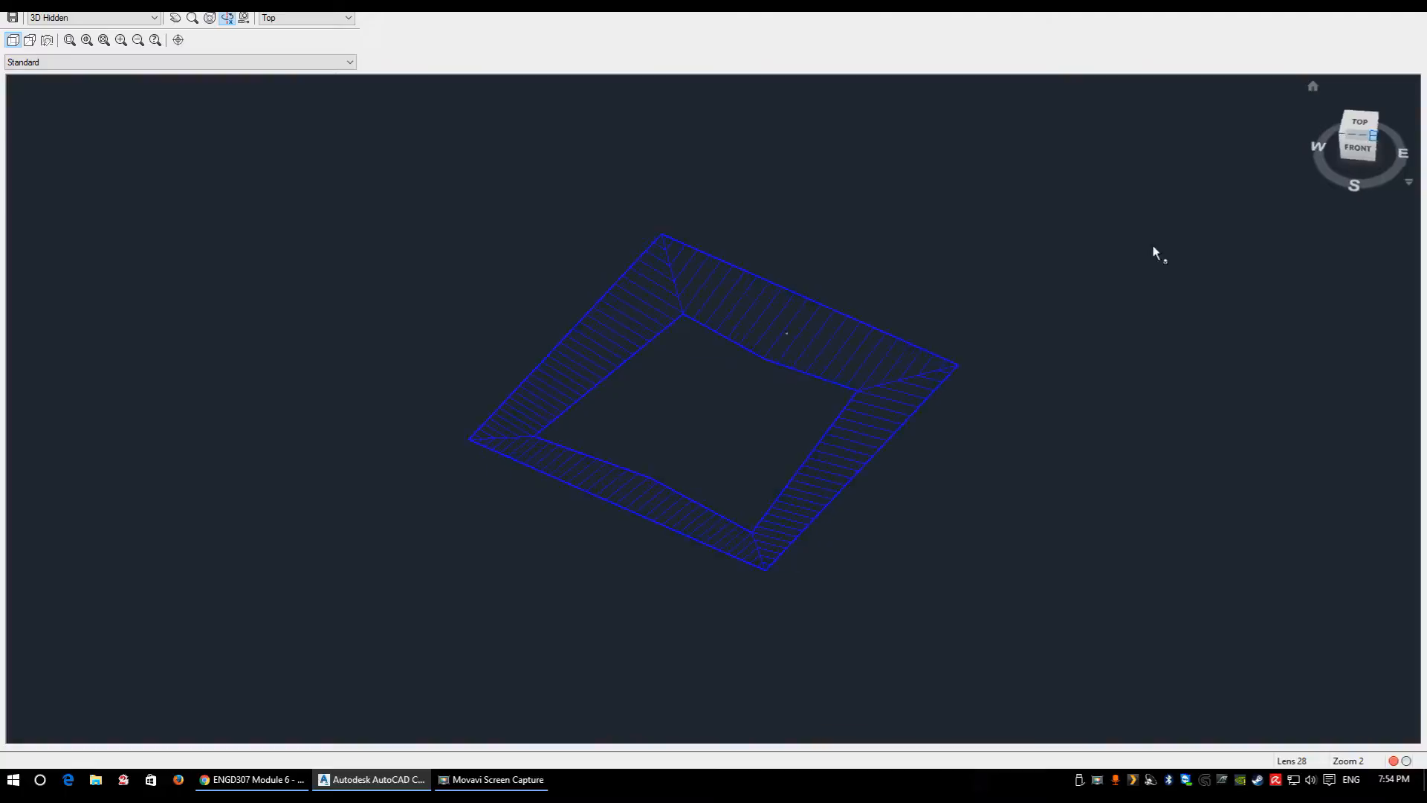
left_click_drag(726, 602, 863, 436)
right_click(866, 438)
left_click(899, 447)
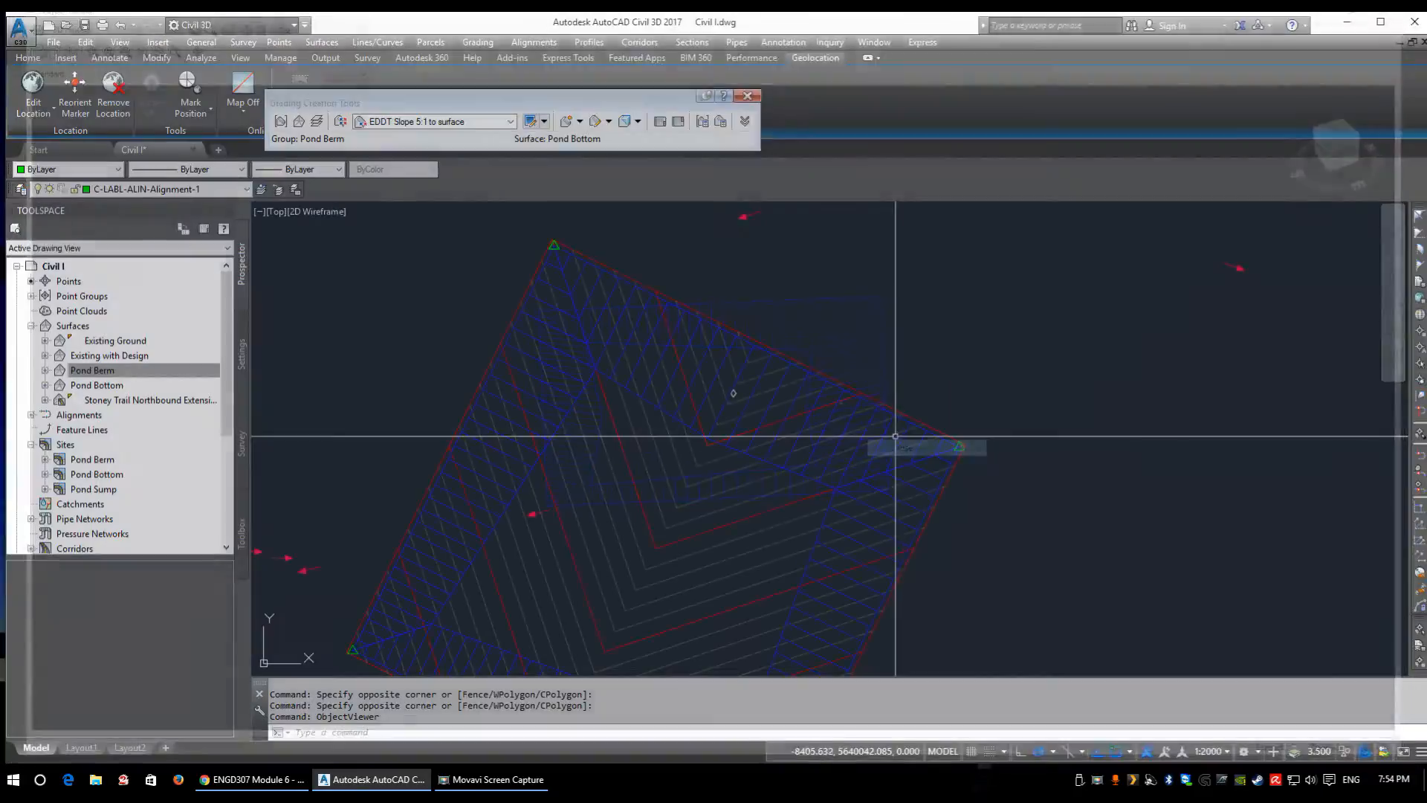
- Add the grading's inner daylight line and the outer Pond Berm feature line to the Pond Berm surface as standard breaklines
left_click(621, 380)
scroll(708, 443, "up", 3)
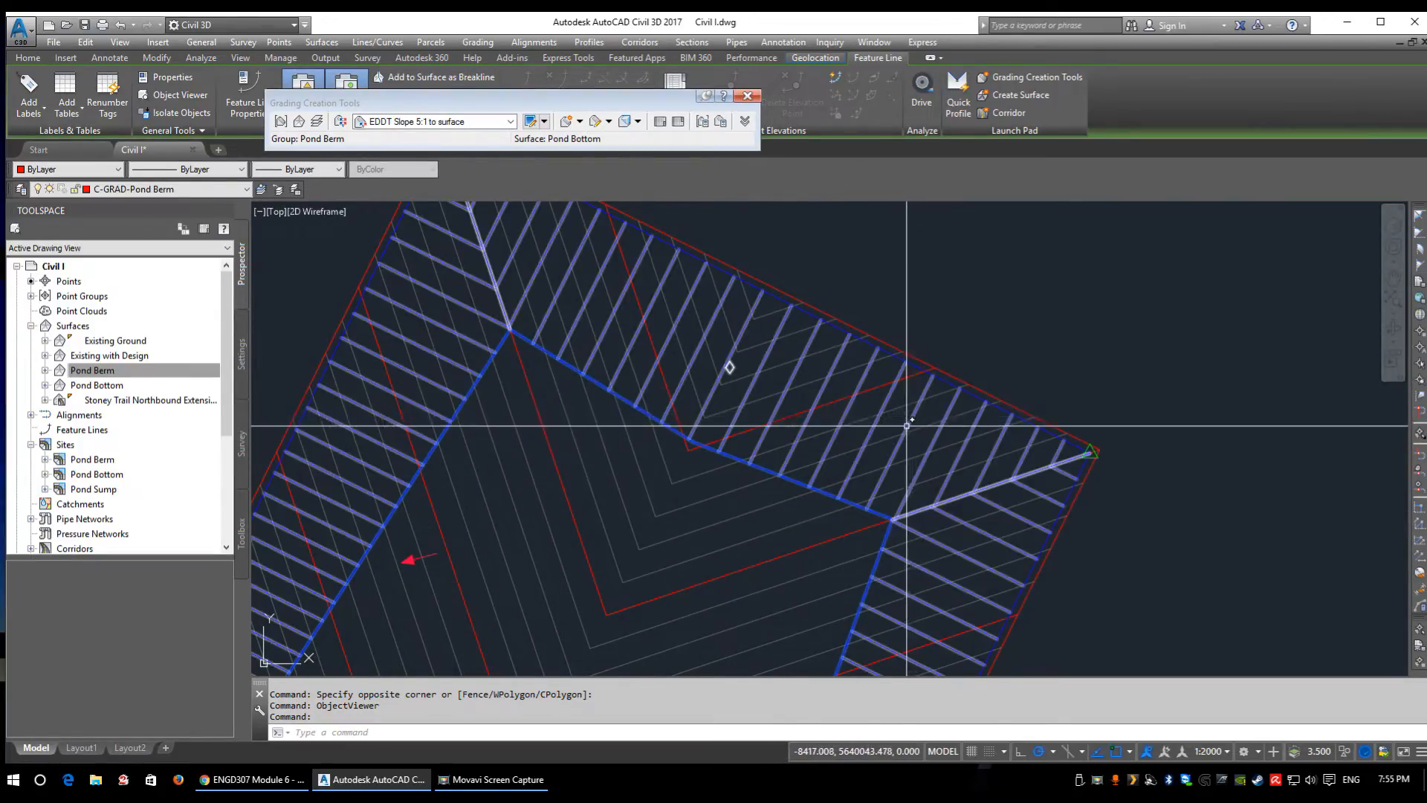
scroll(747, 343, "up", 5)
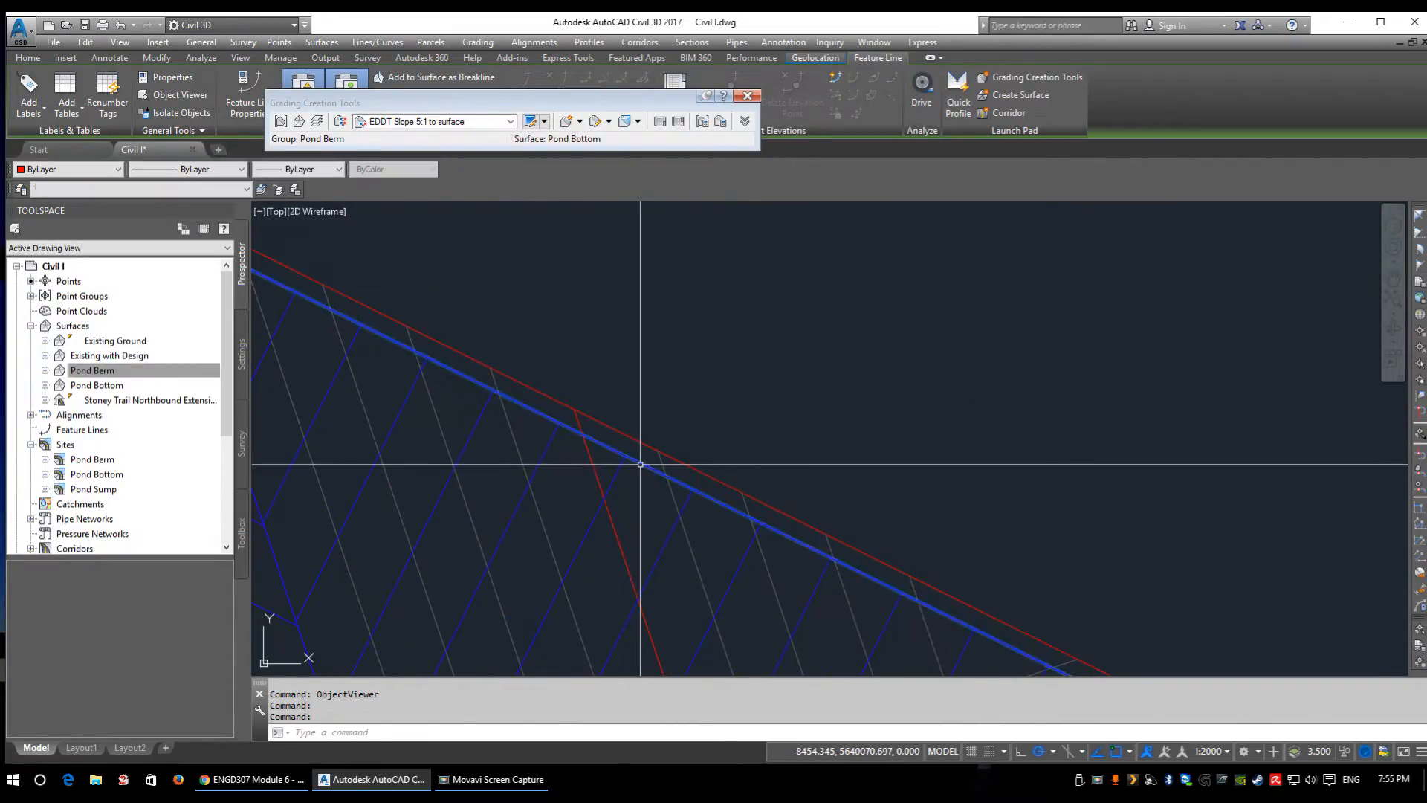
left_click(640, 464)
scroll(658, 416, "down", 3)
right_click(689, 396)
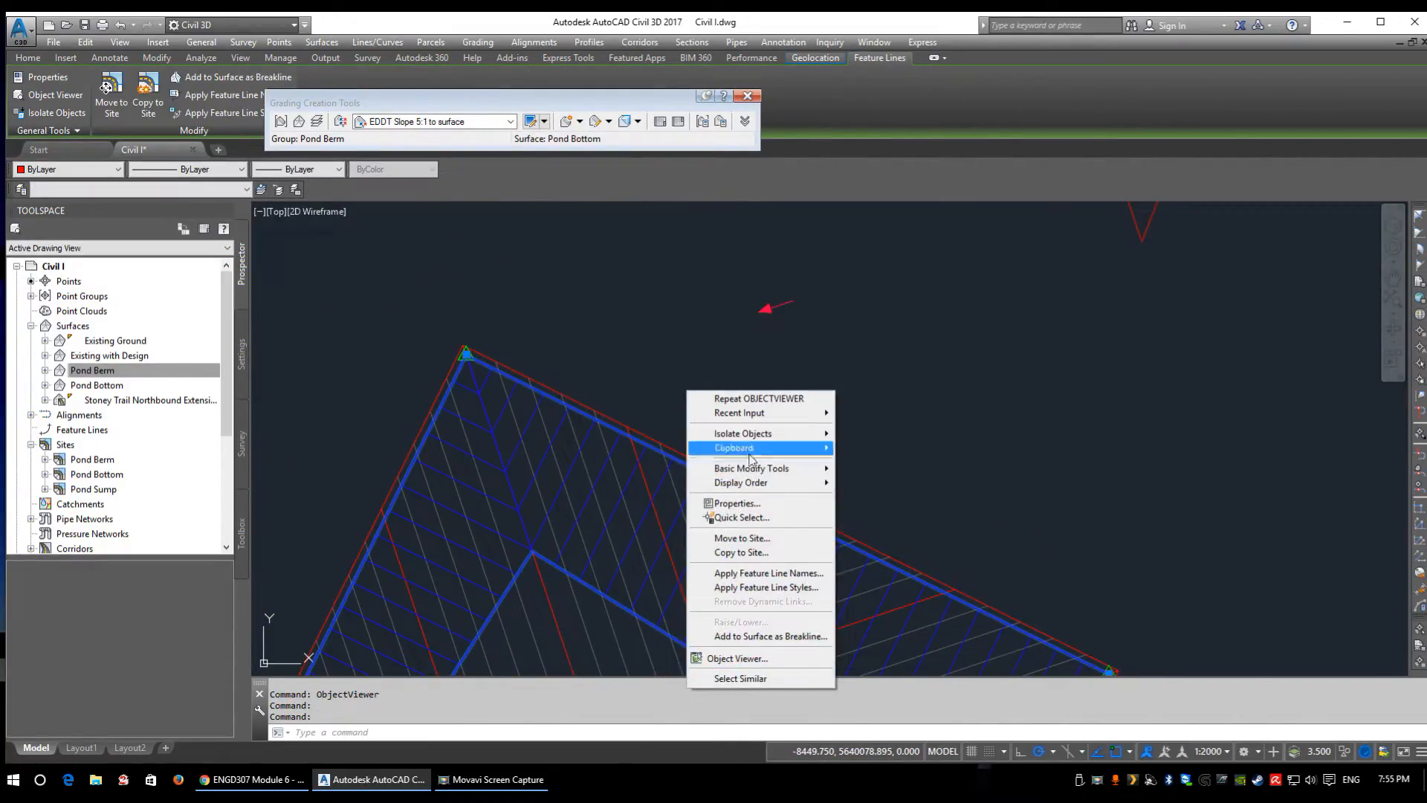
left_click(781, 634)
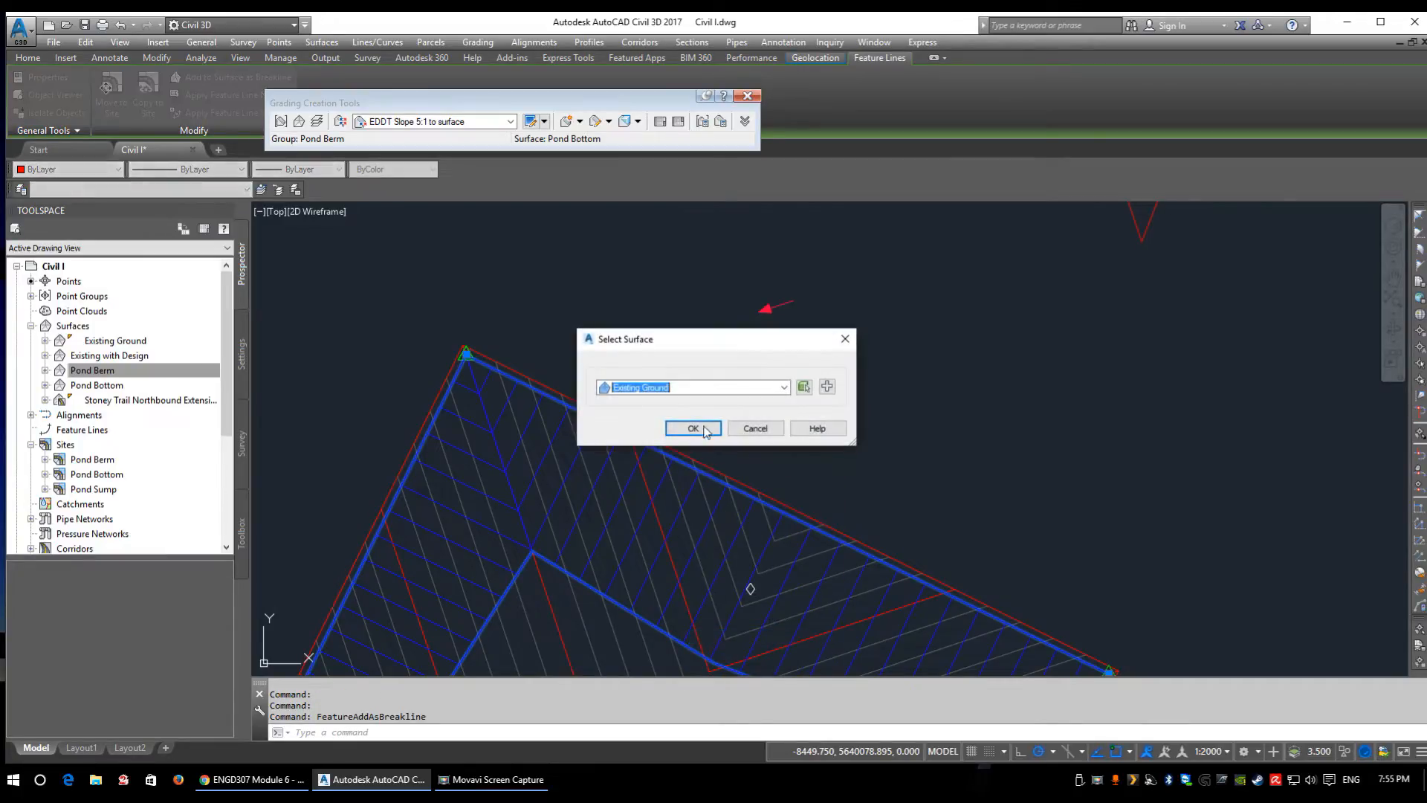
left_click(695, 387)
left_click(637, 426)
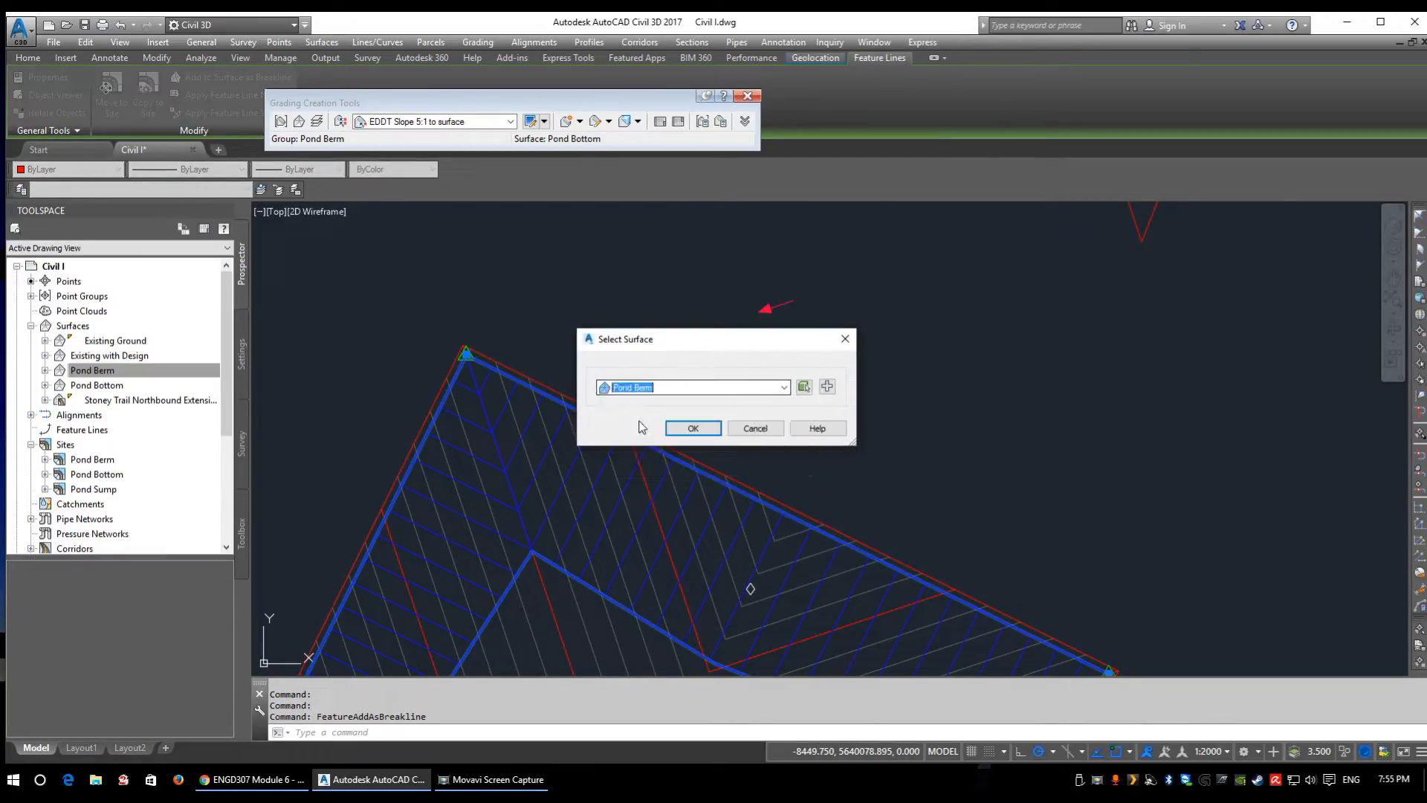
left_click(693, 427)
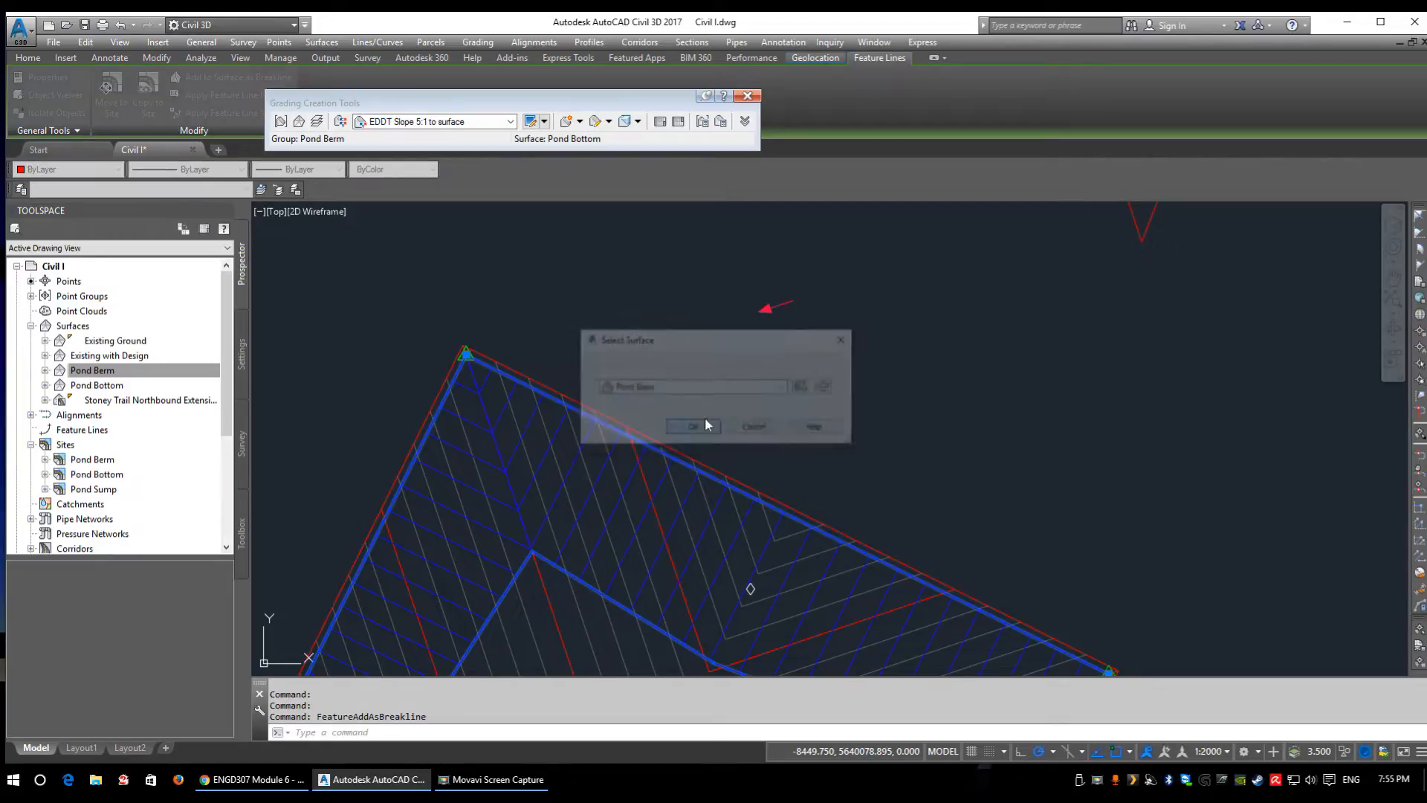
left_click(698, 521)
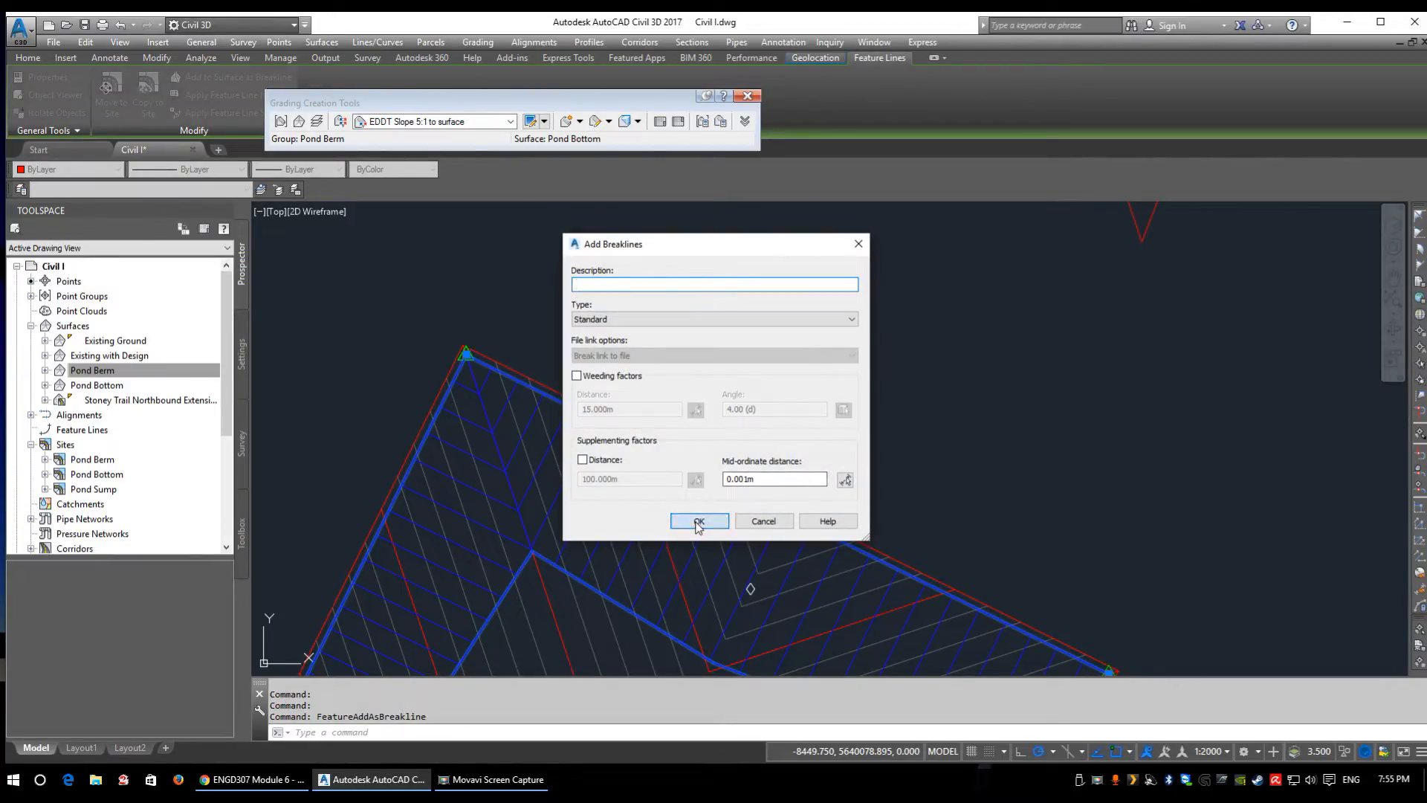
- Inspect the Pond Berm surface in 3D in the Object Viewer, orbiting around the pond, and return to the drawing
scroll(758, 417, "down", 4)
scroll(716, 443, "up", 2)
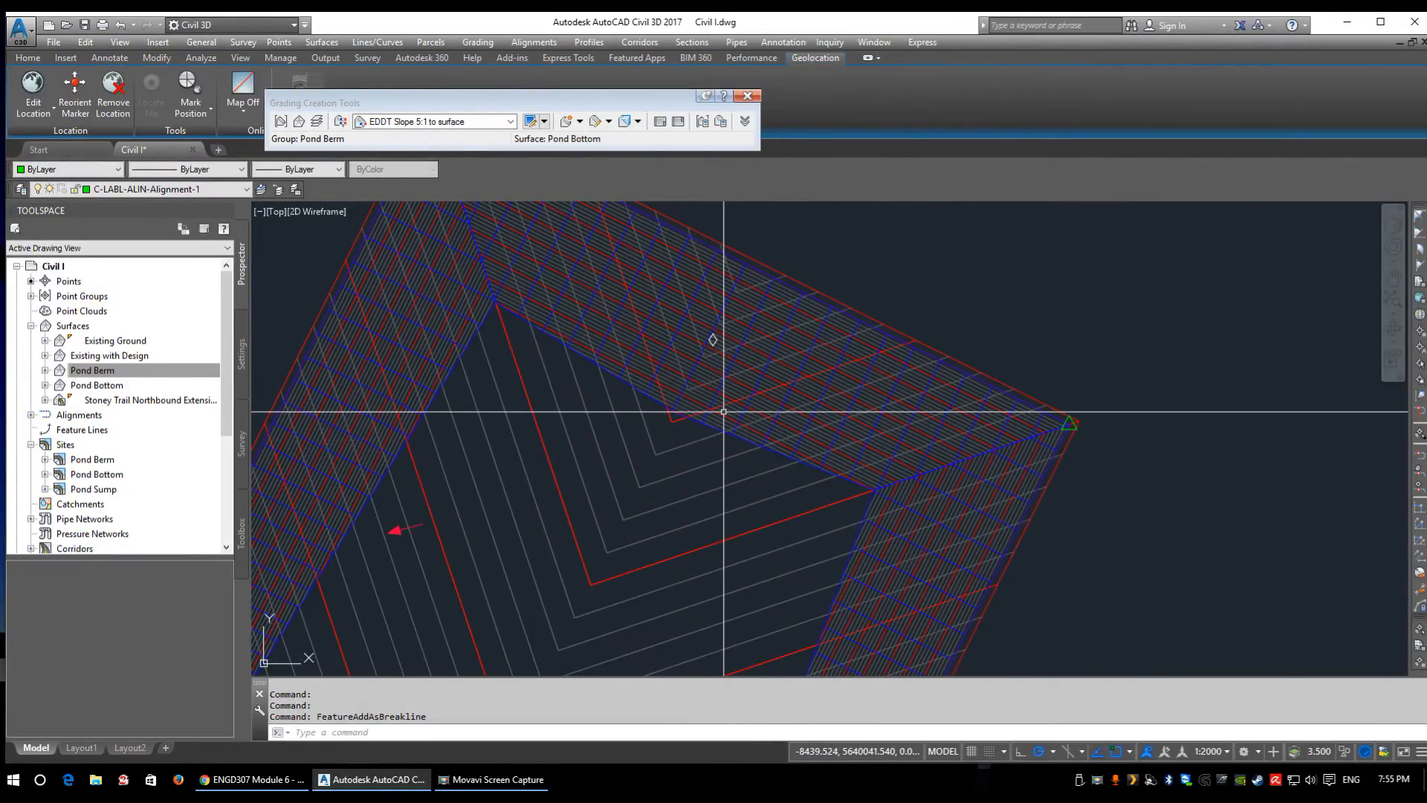
left_click(724, 422)
scroll(724, 423, "down", 3)
scroll(722, 407, "up", 5)
scroll(722, 408, "down", 2)
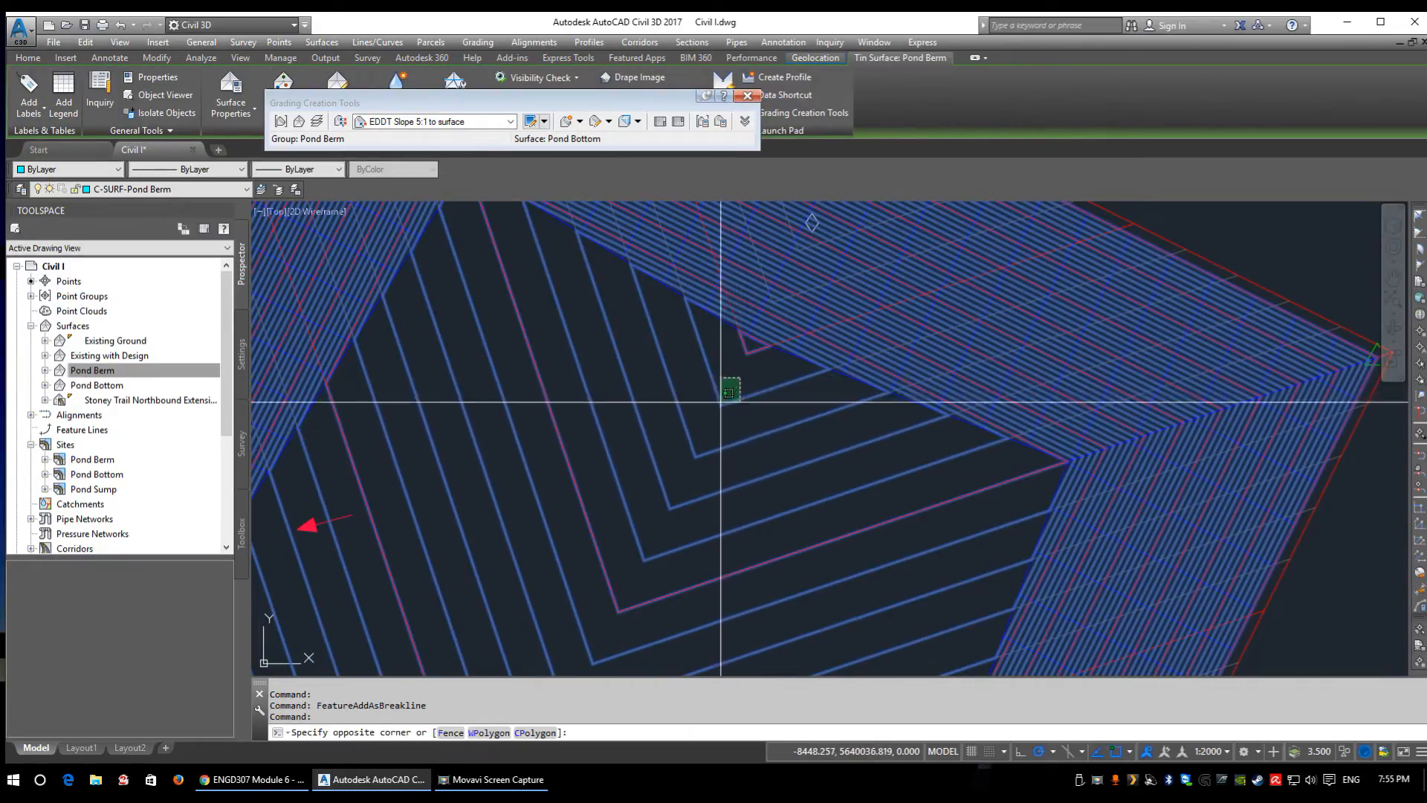
left_click(720, 431)
key("Escape")
scroll(714, 446, "down", 3)
scroll(701, 446, "up", 4)
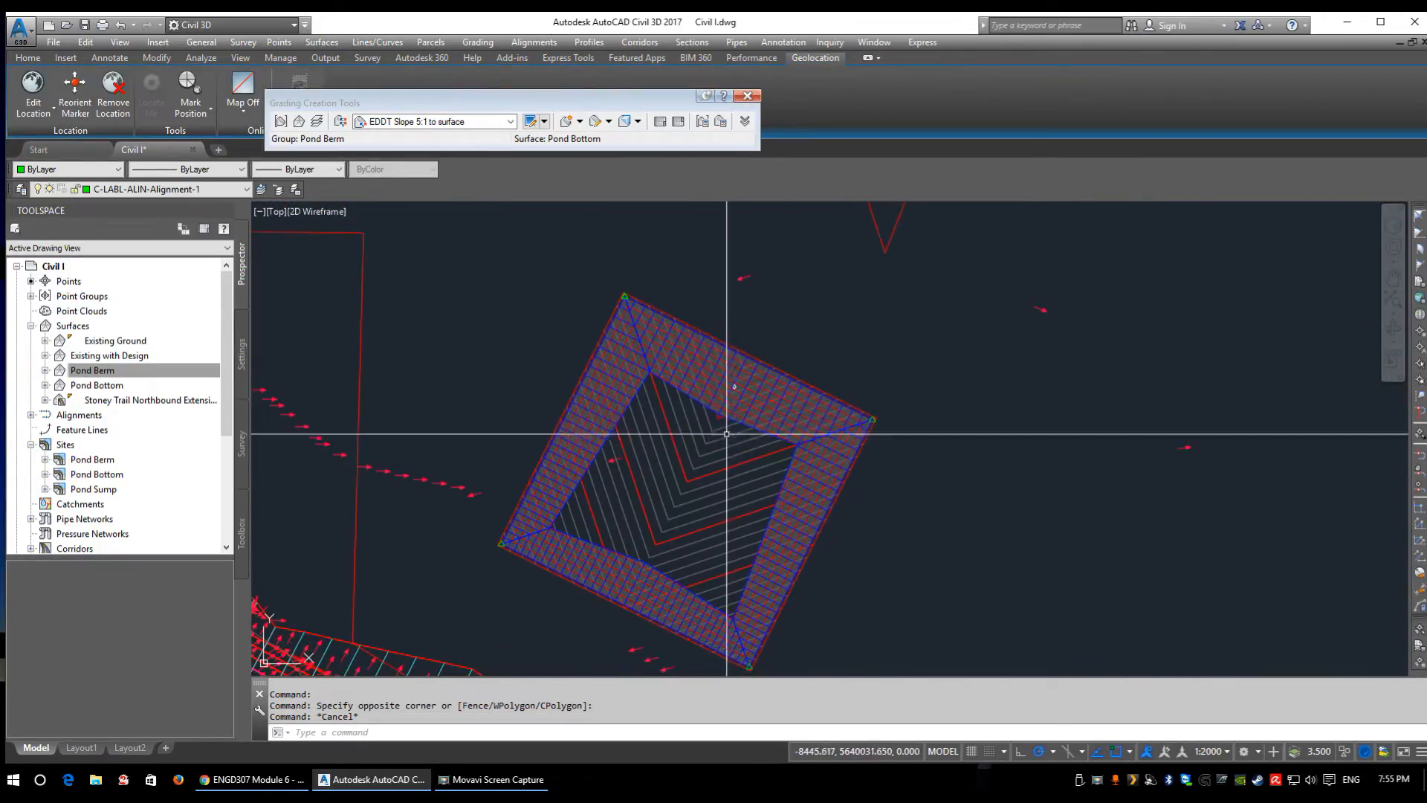
left_click(703, 411)
right_click(703, 409)
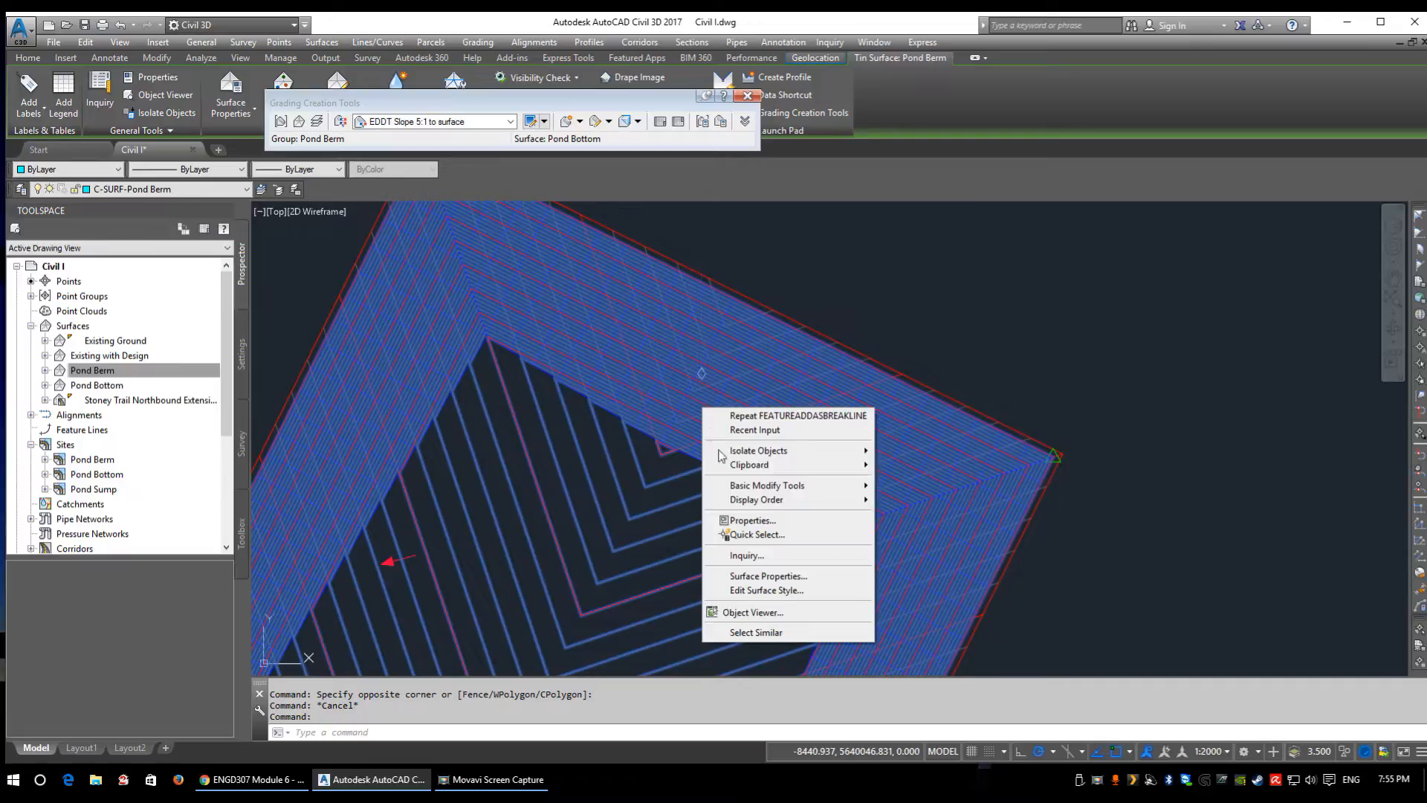
left_click(752, 612)
left_click_drag(662, 577, 696, 565)
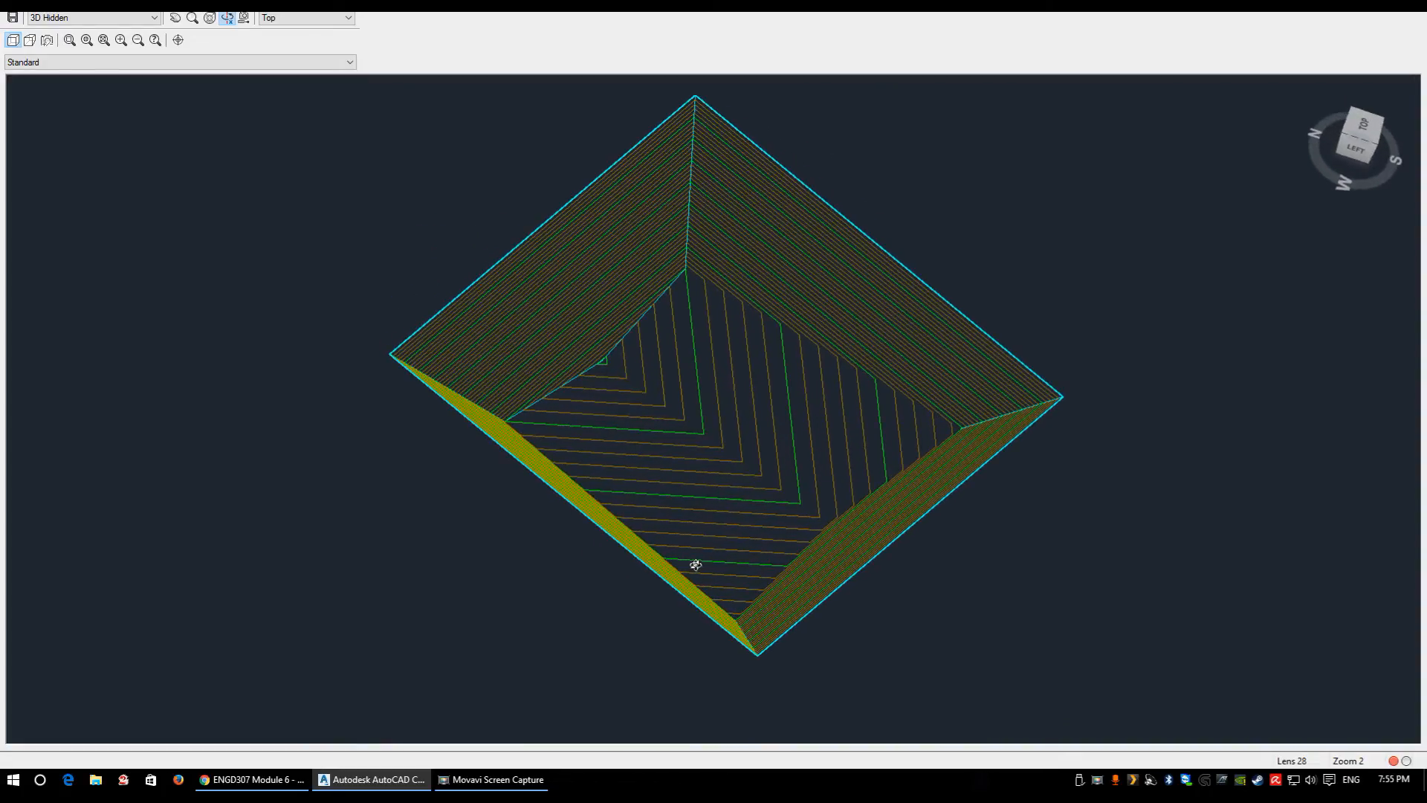
right_click(599, 450)
left_click(677, 464)
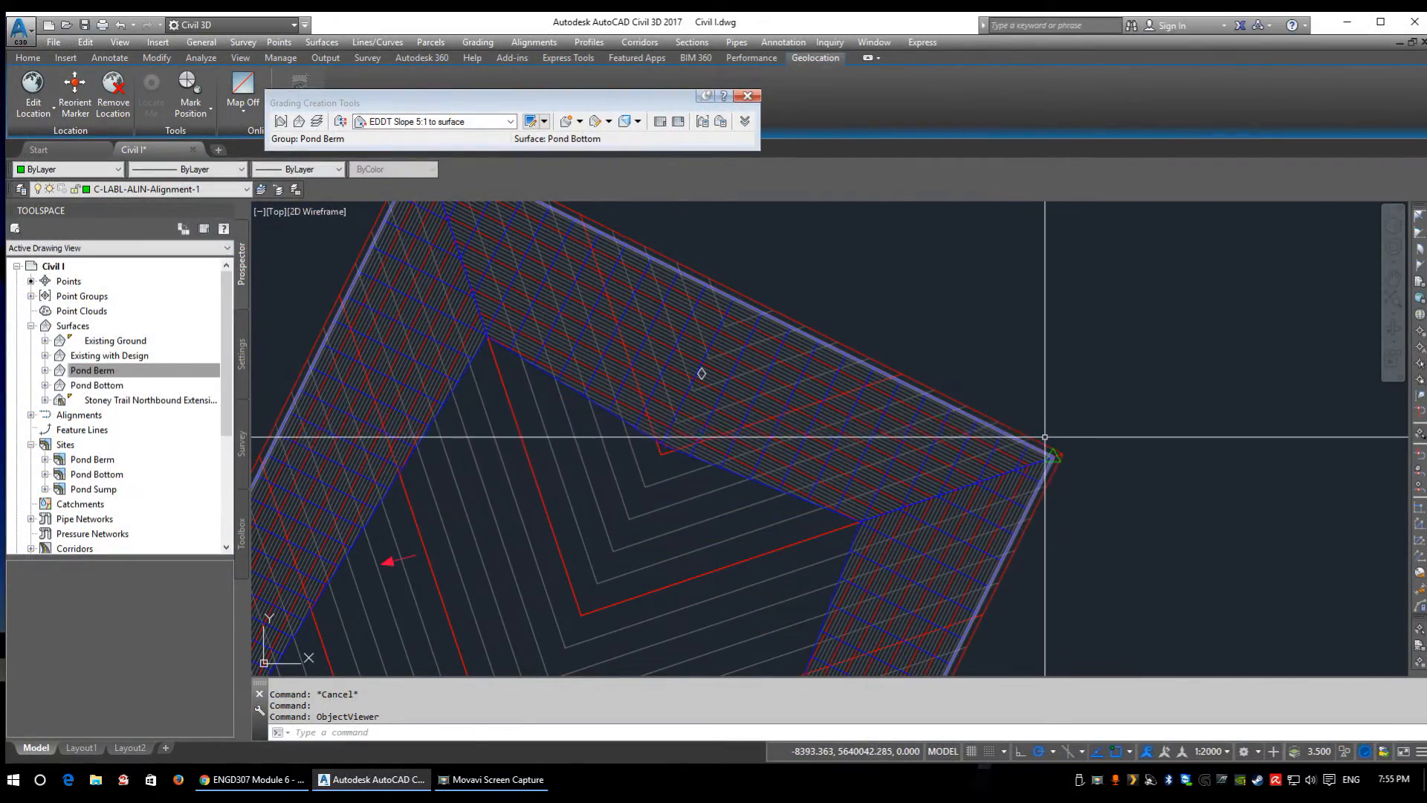
- Choose the EDDT Projection @ Distance criteria set with EDDT Grade 1% to Distance as the grading criteria
middle_click_drag(1041, 431, 1016, 494)
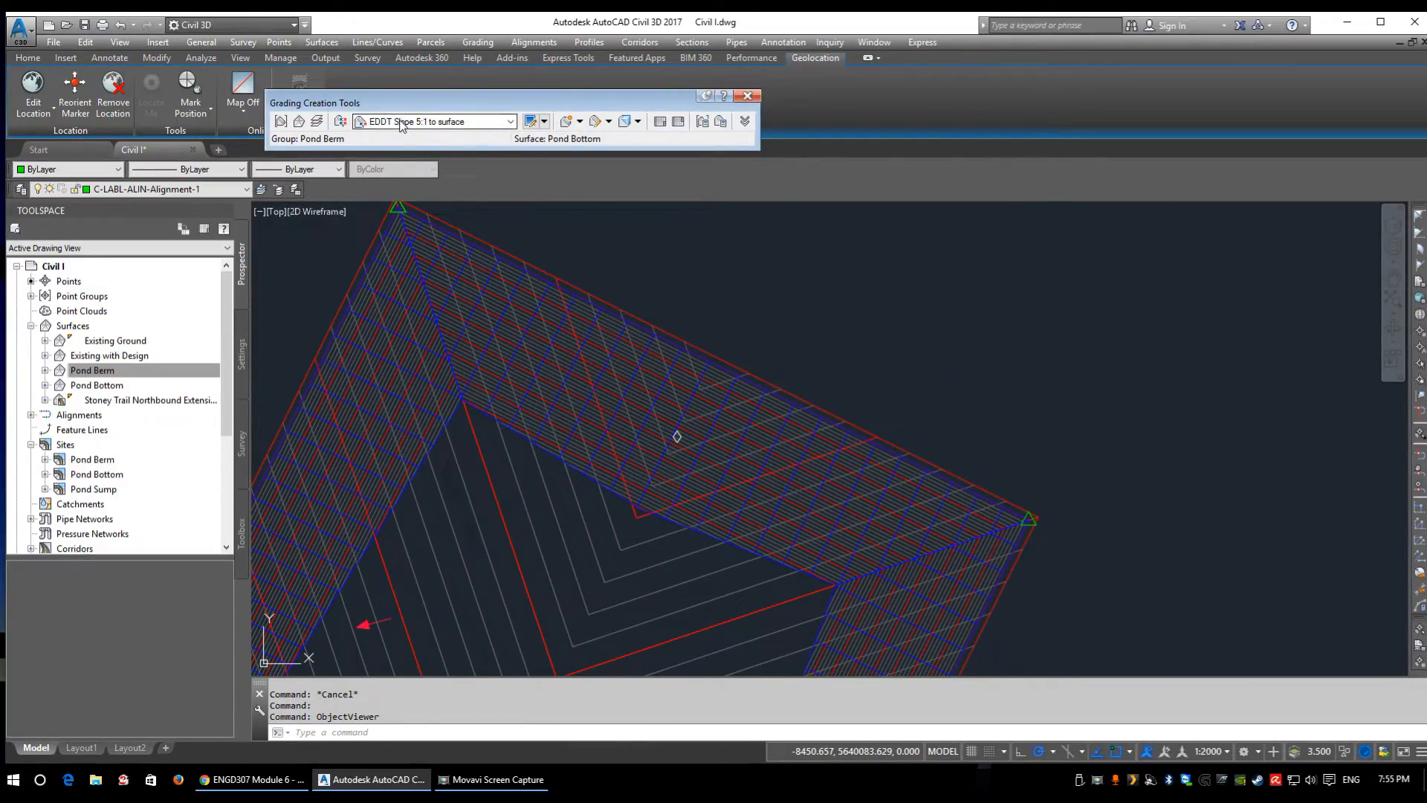
left_click(340, 122)
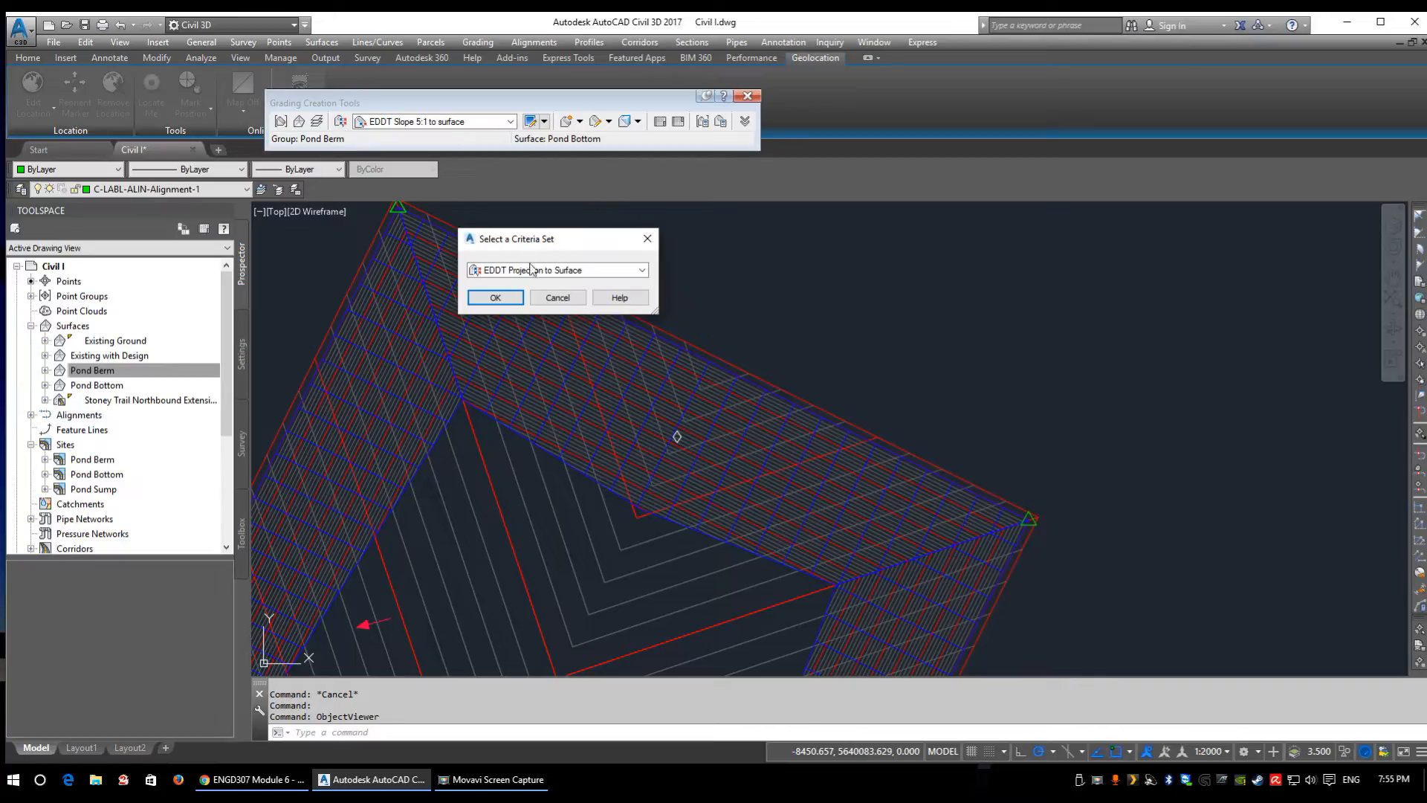
left_click(530, 270)
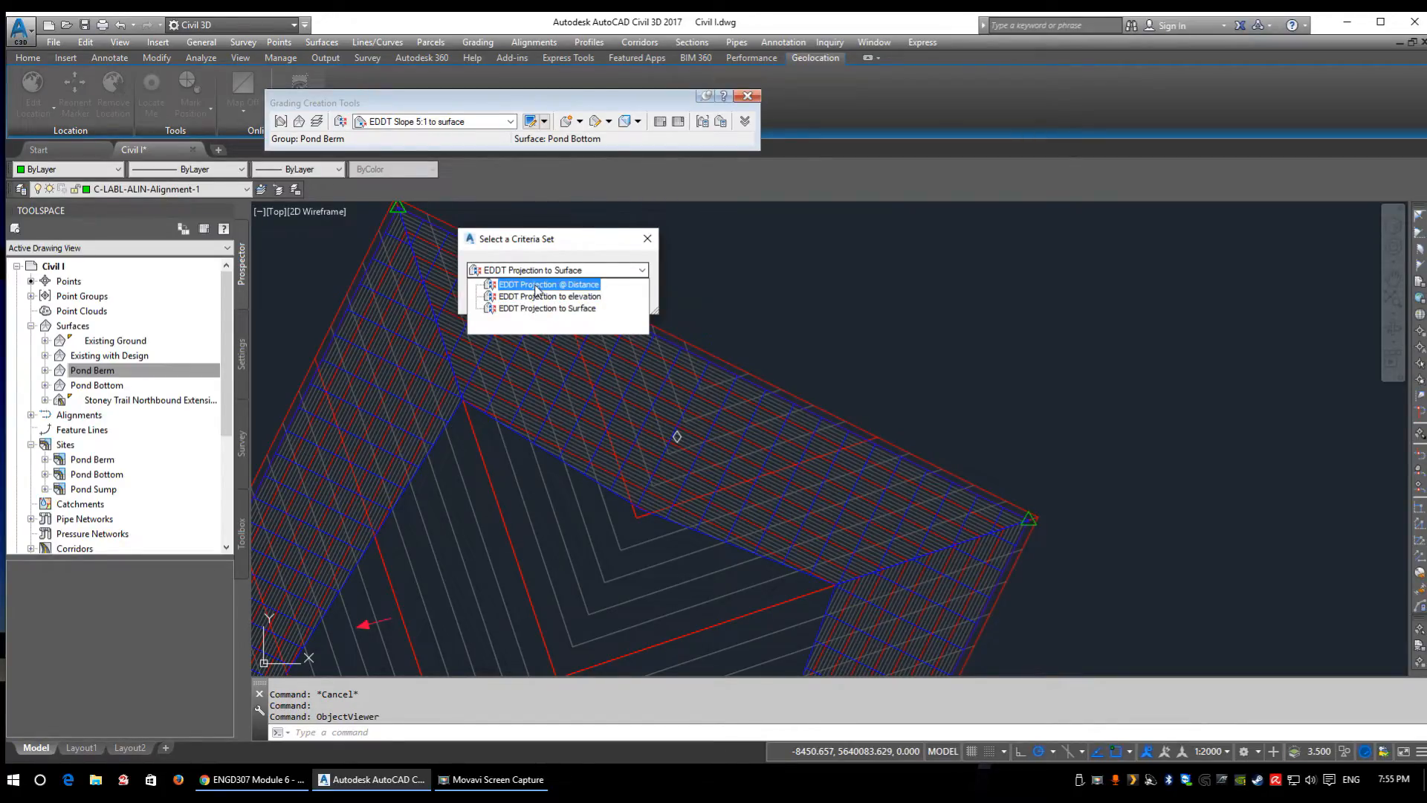
left_click(536, 285)
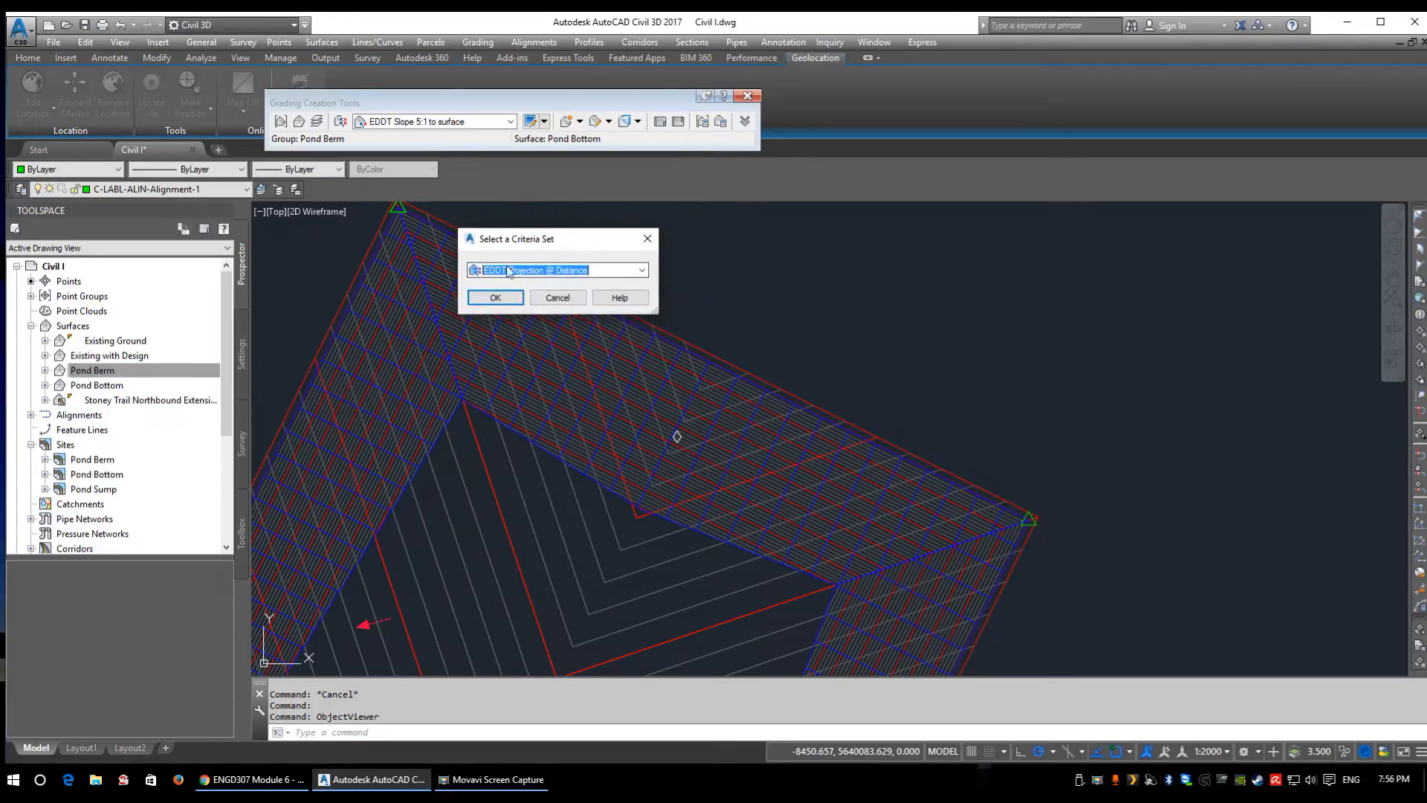
left_click(495, 297)
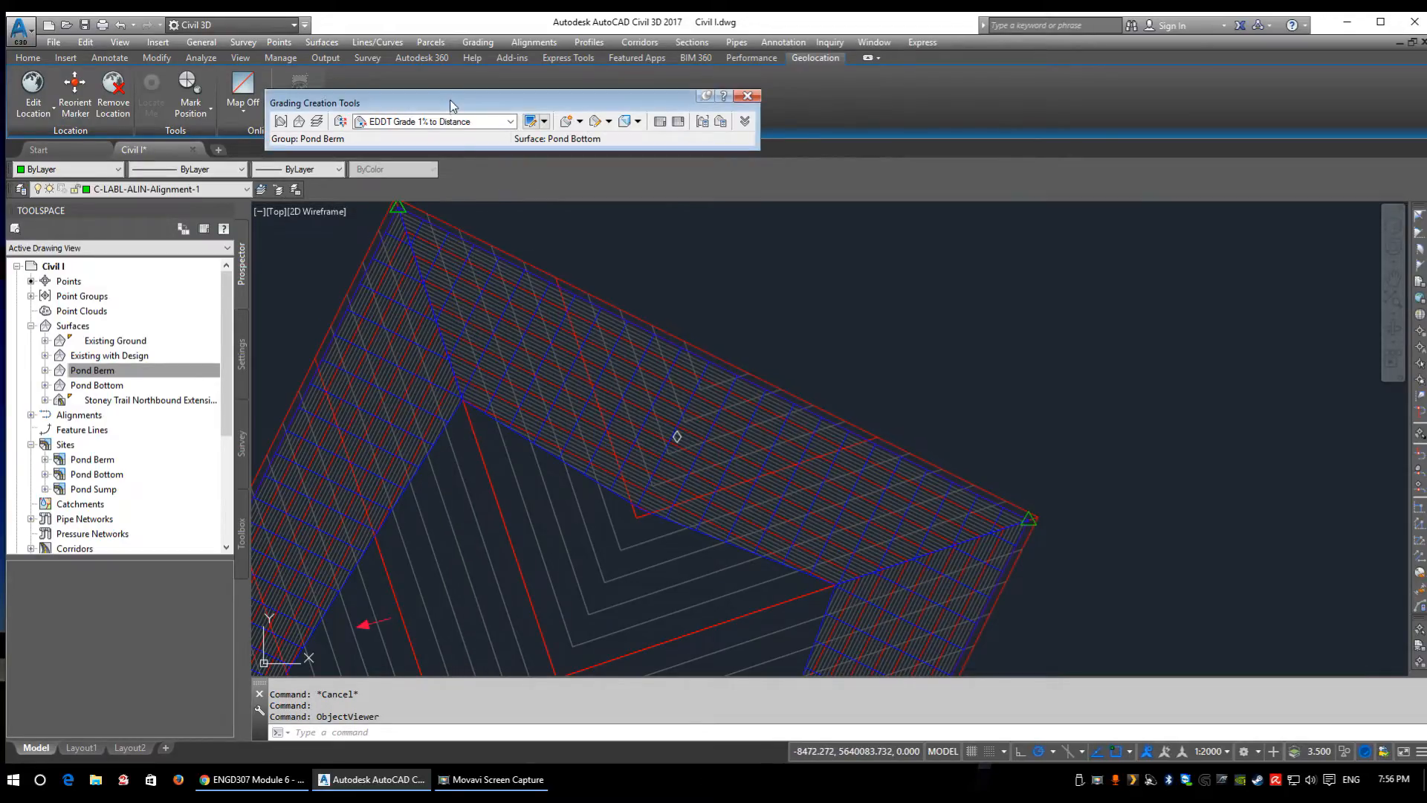
left_click(467, 123)
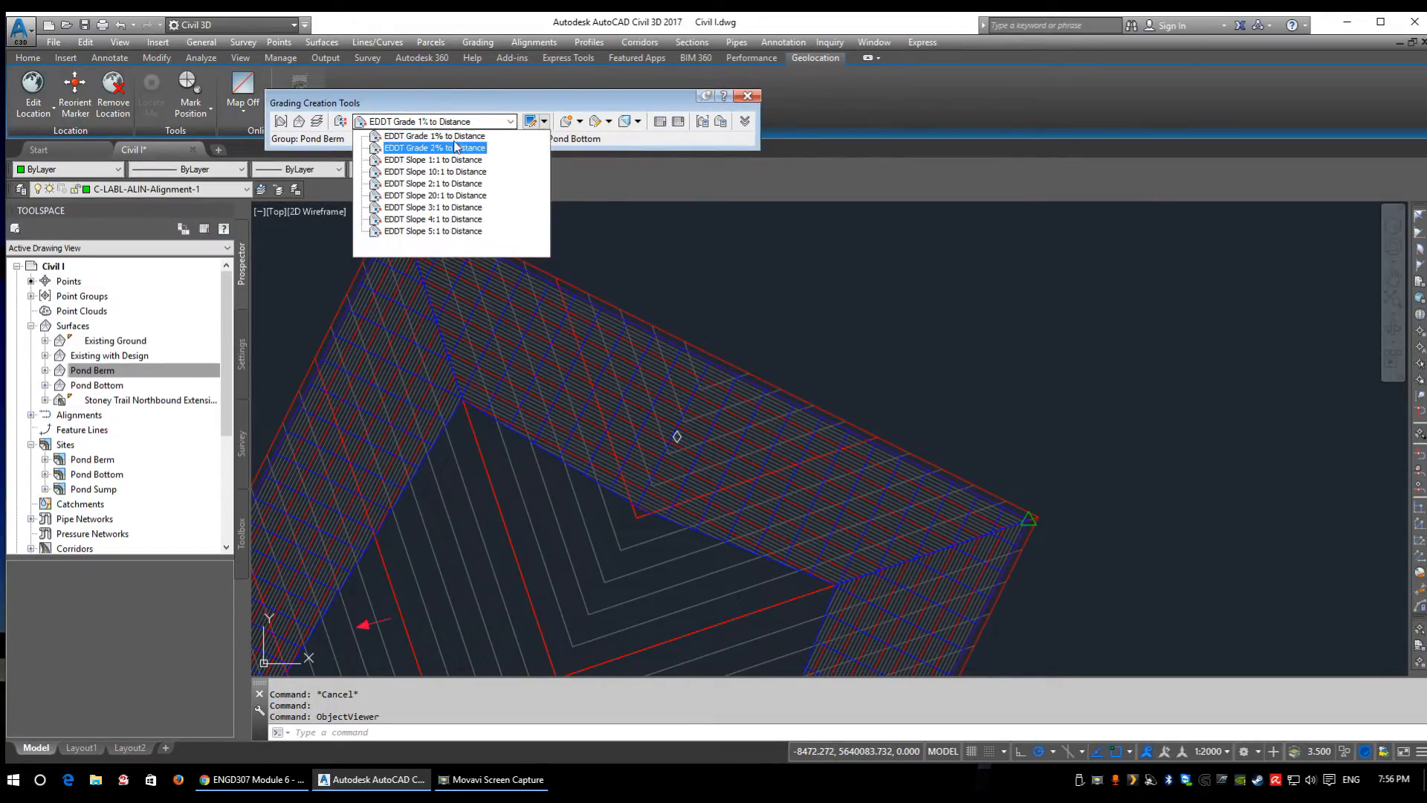
left_click(449, 137)
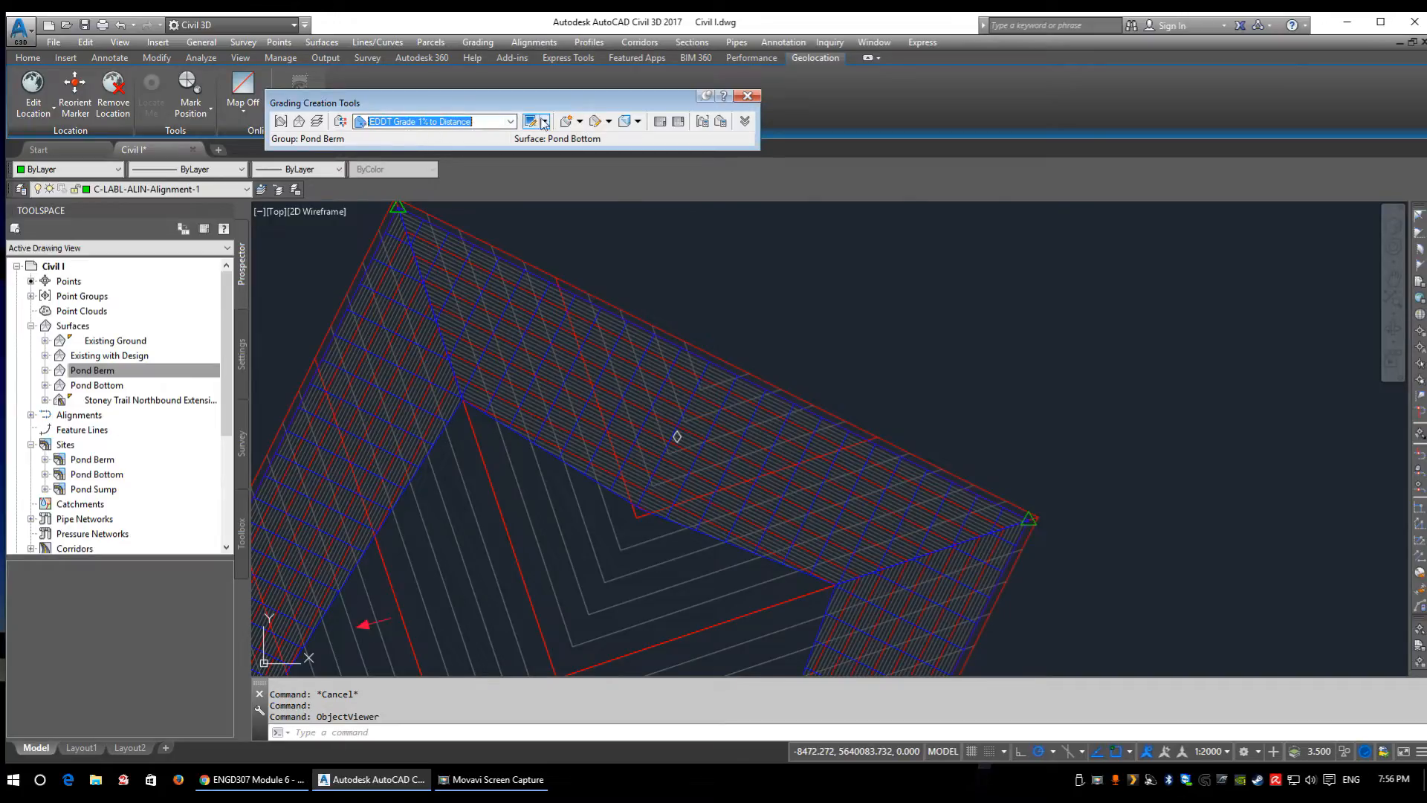
- Create a grading outwards from the Pond Berm feature line along its entire length, with a 2 m distance and 0% grade
left_click(565, 122)
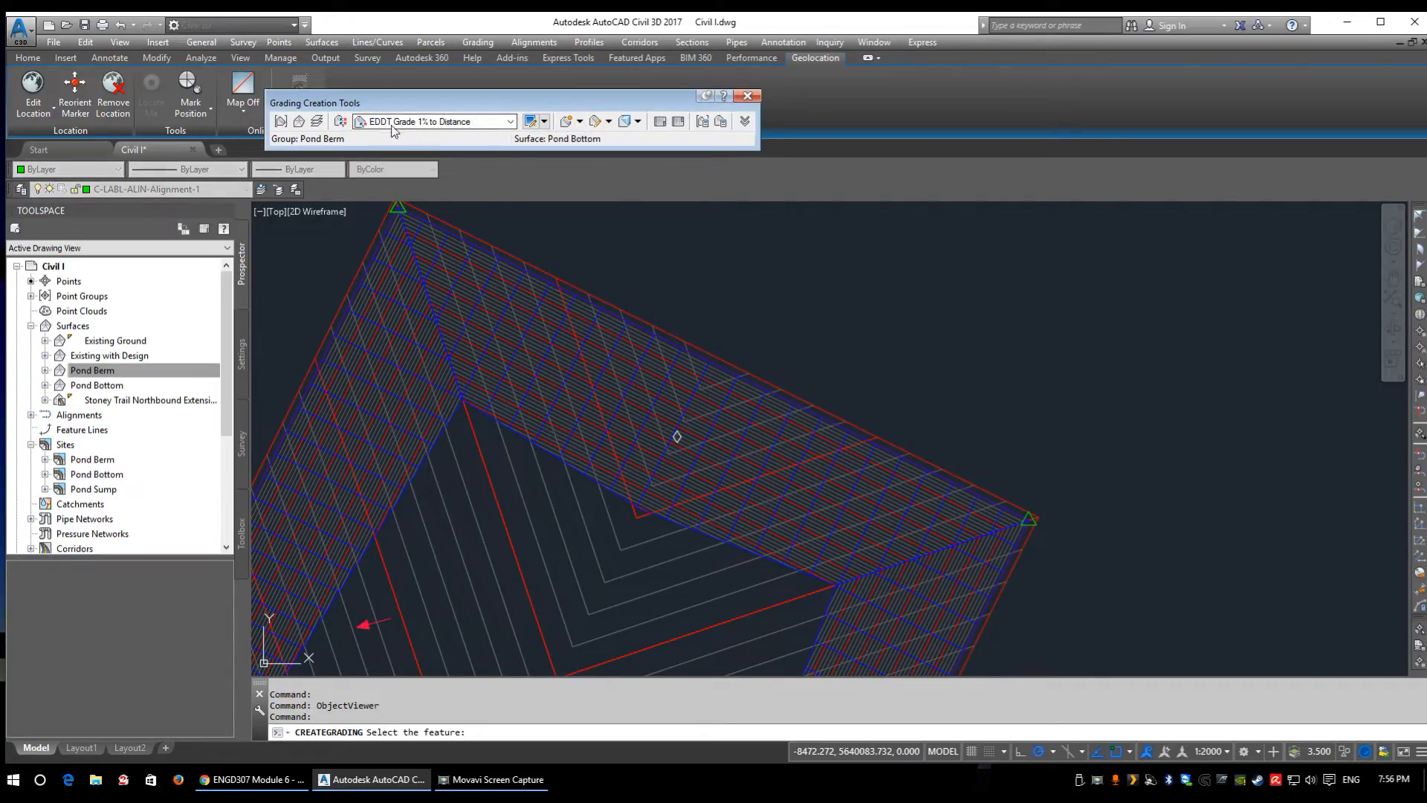
scroll(504, 243, "up", 4)
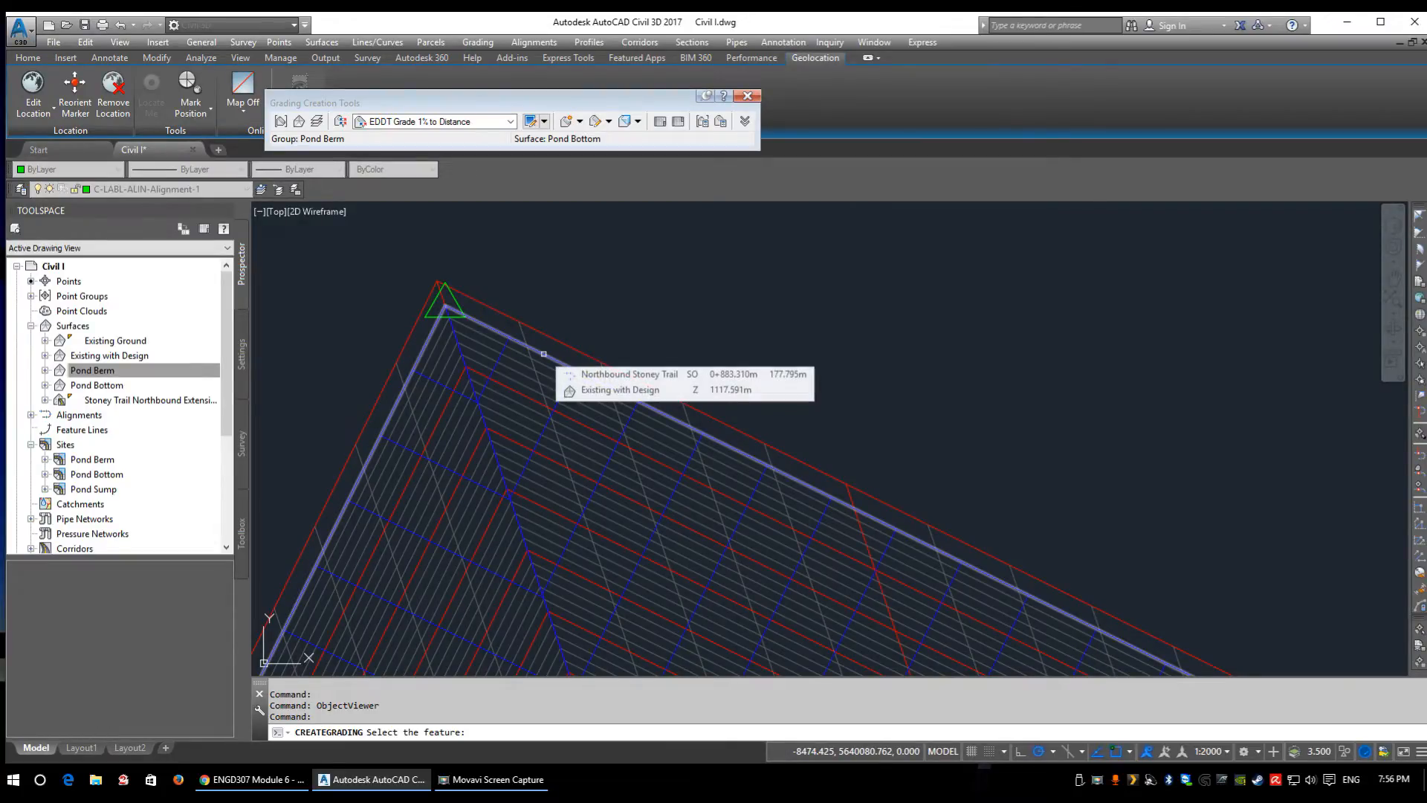
left_click(543, 355)
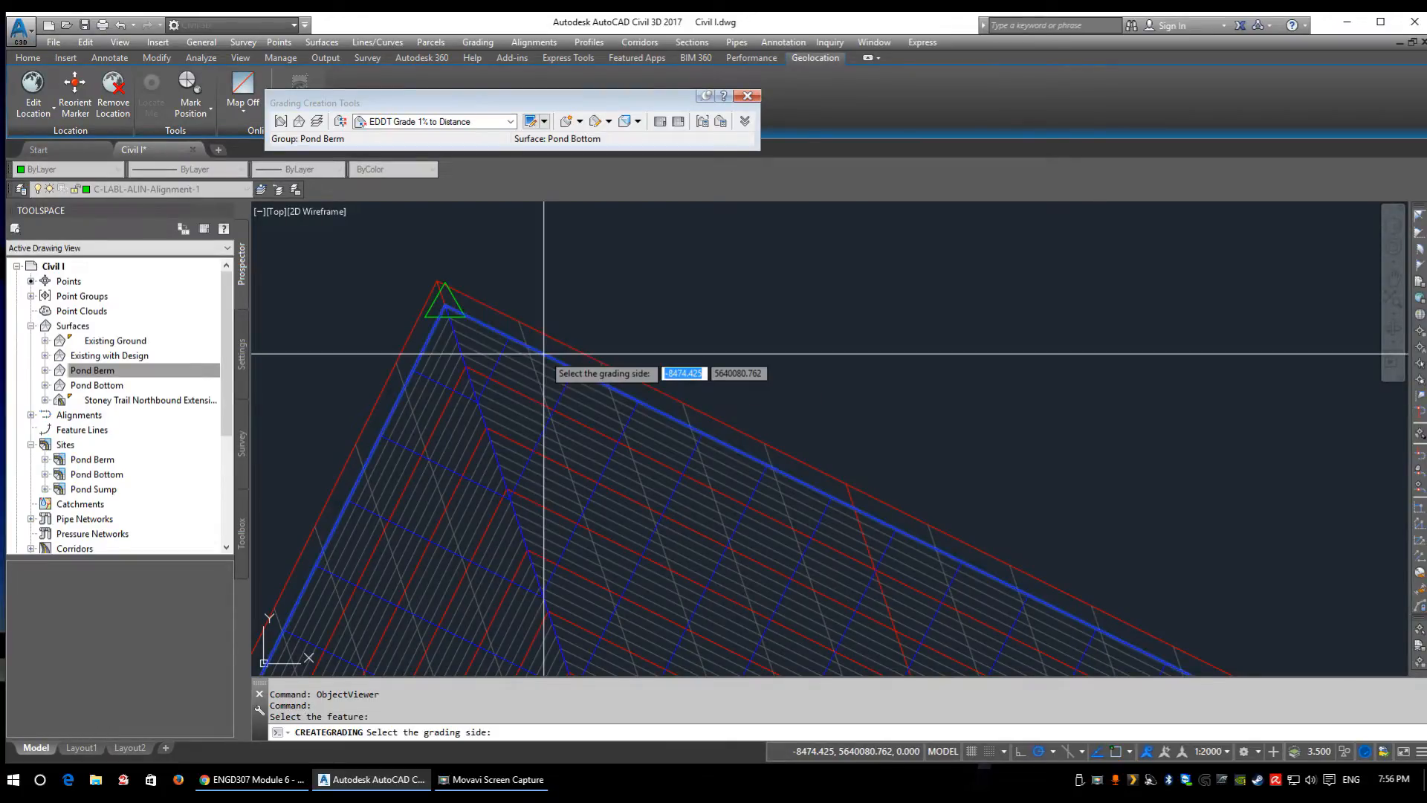
left_click(599, 261)
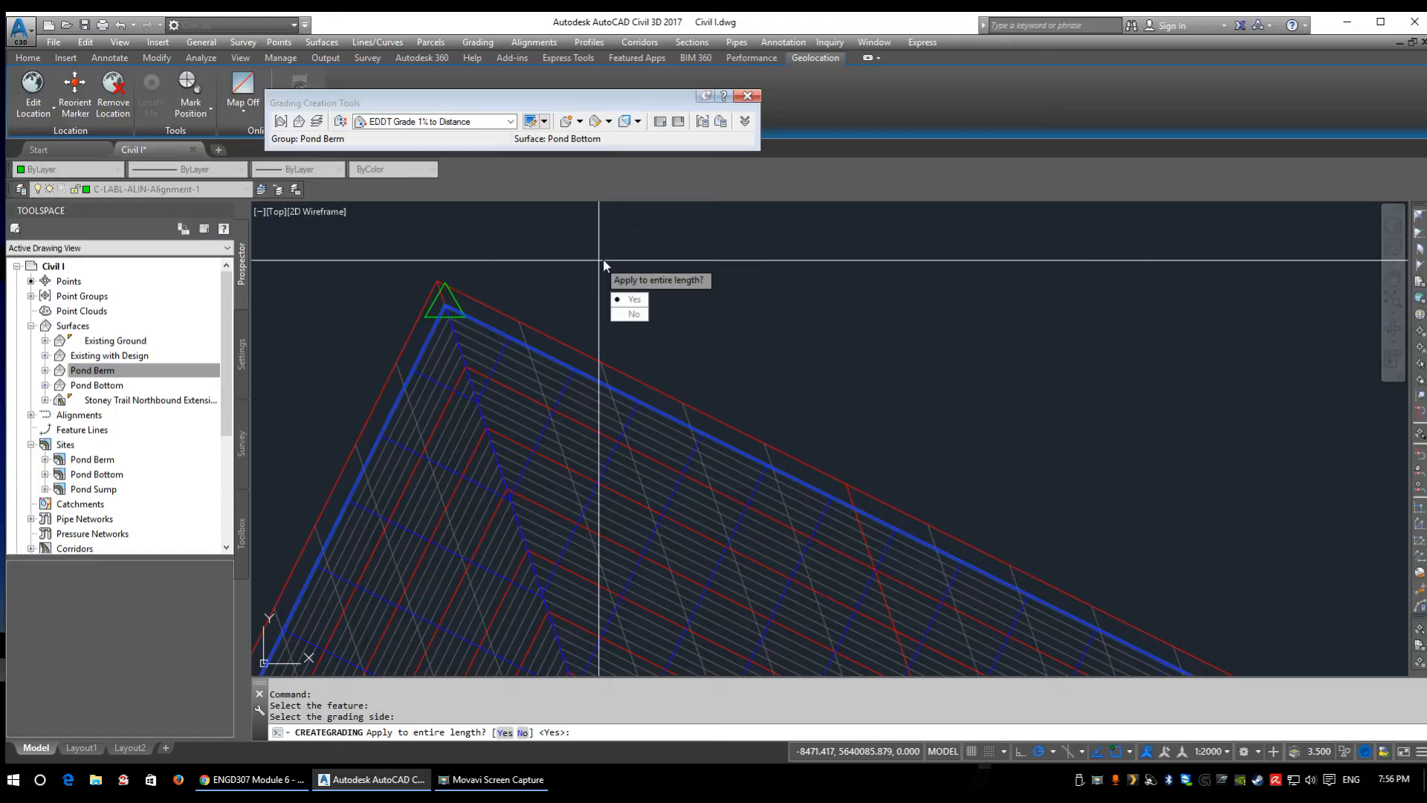
left_click(630, 300)
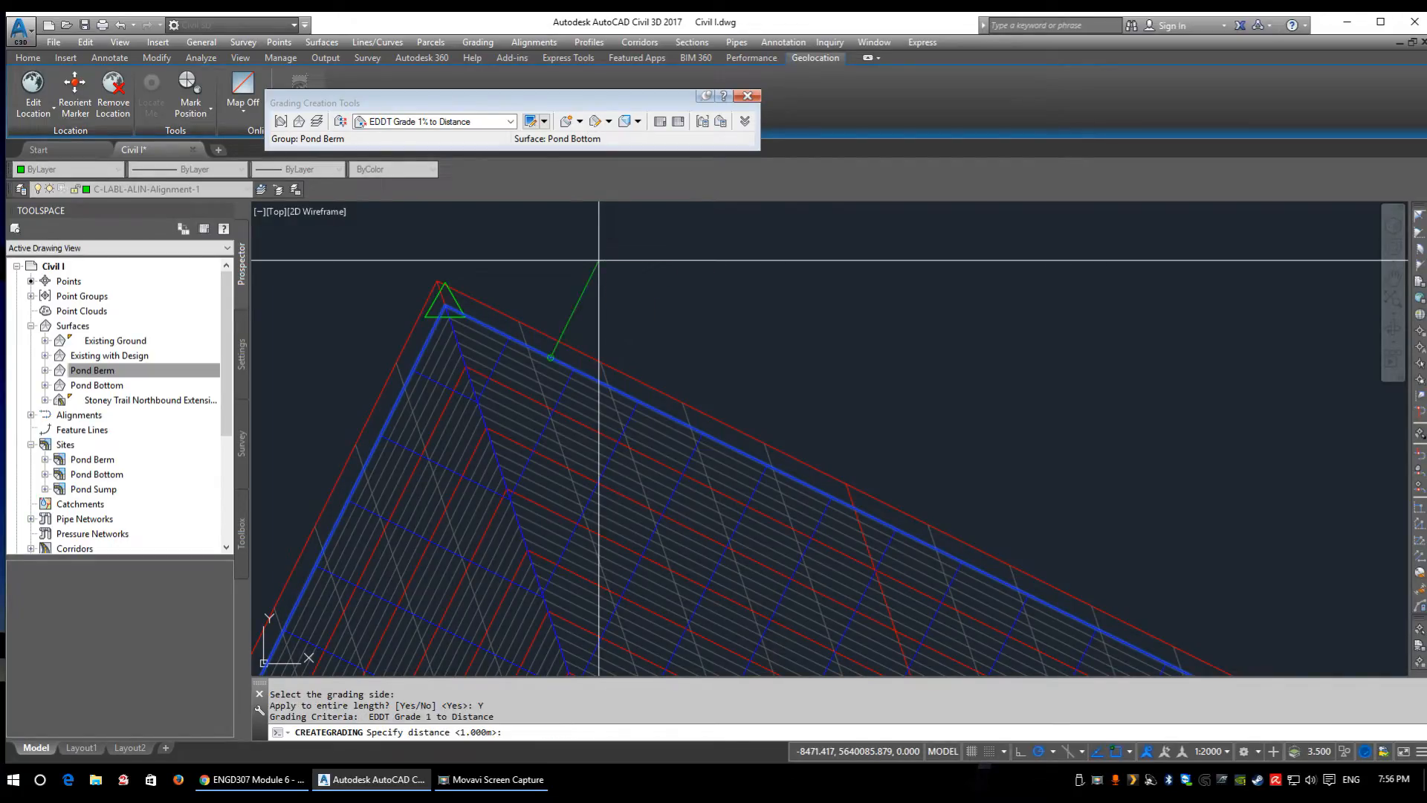
type("2")
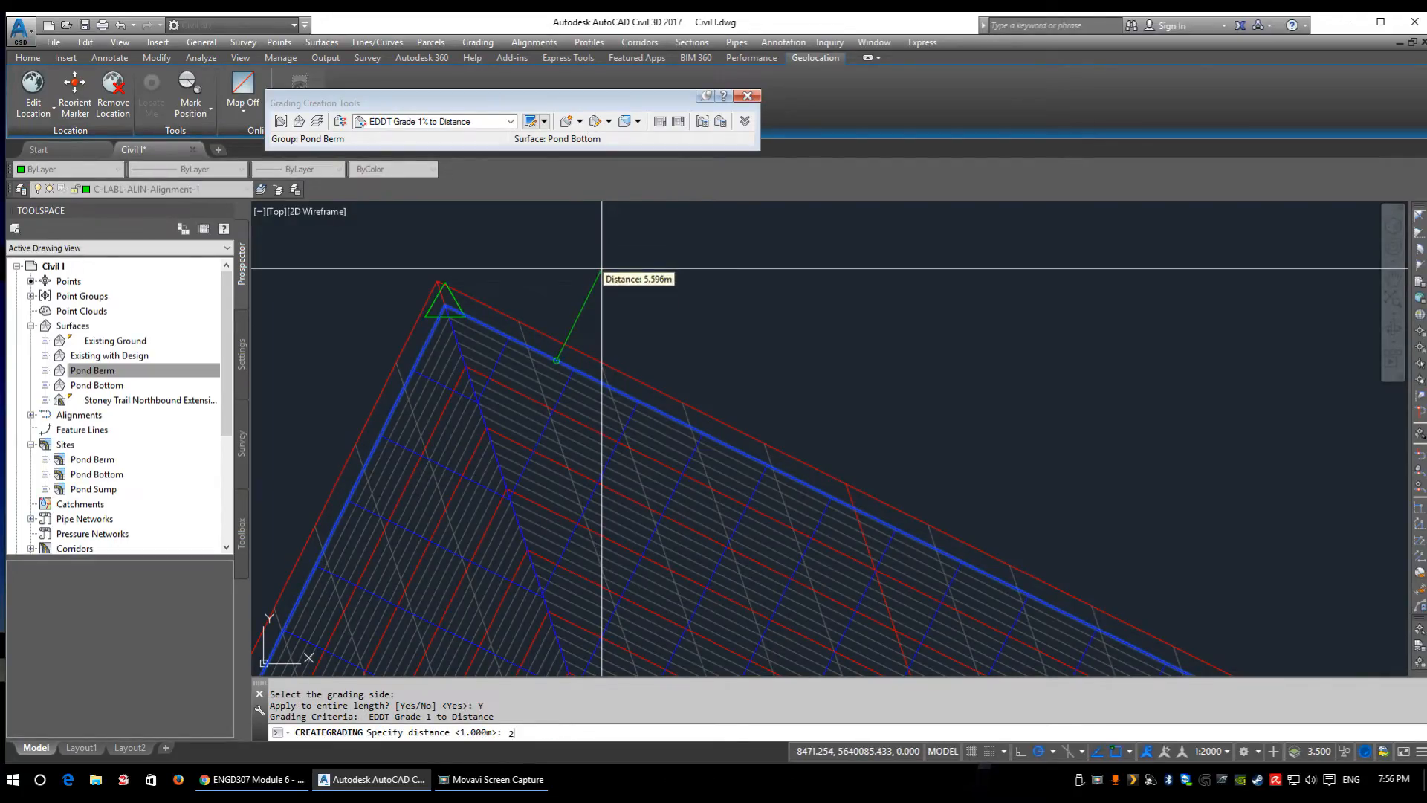
key("Return")
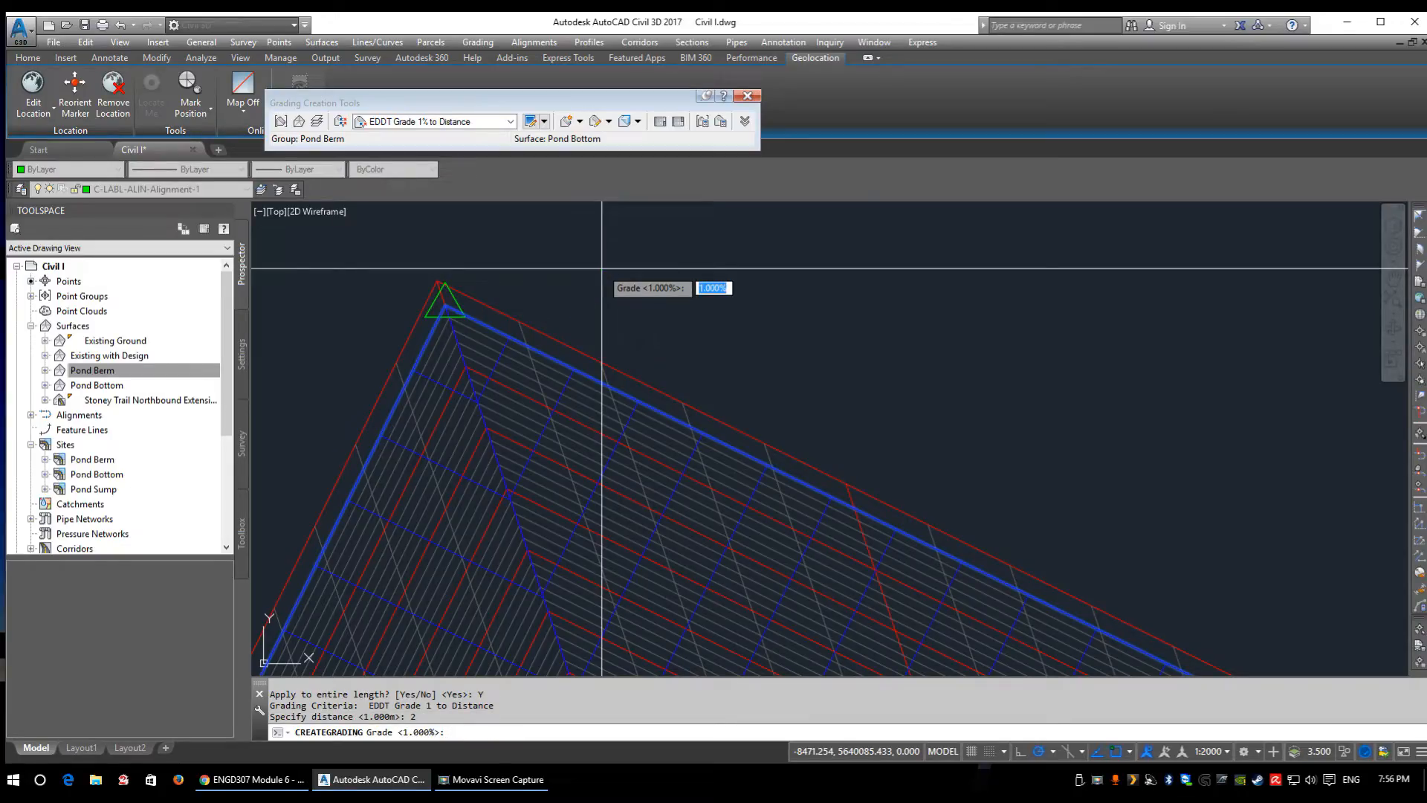
type("0")
key("Return")
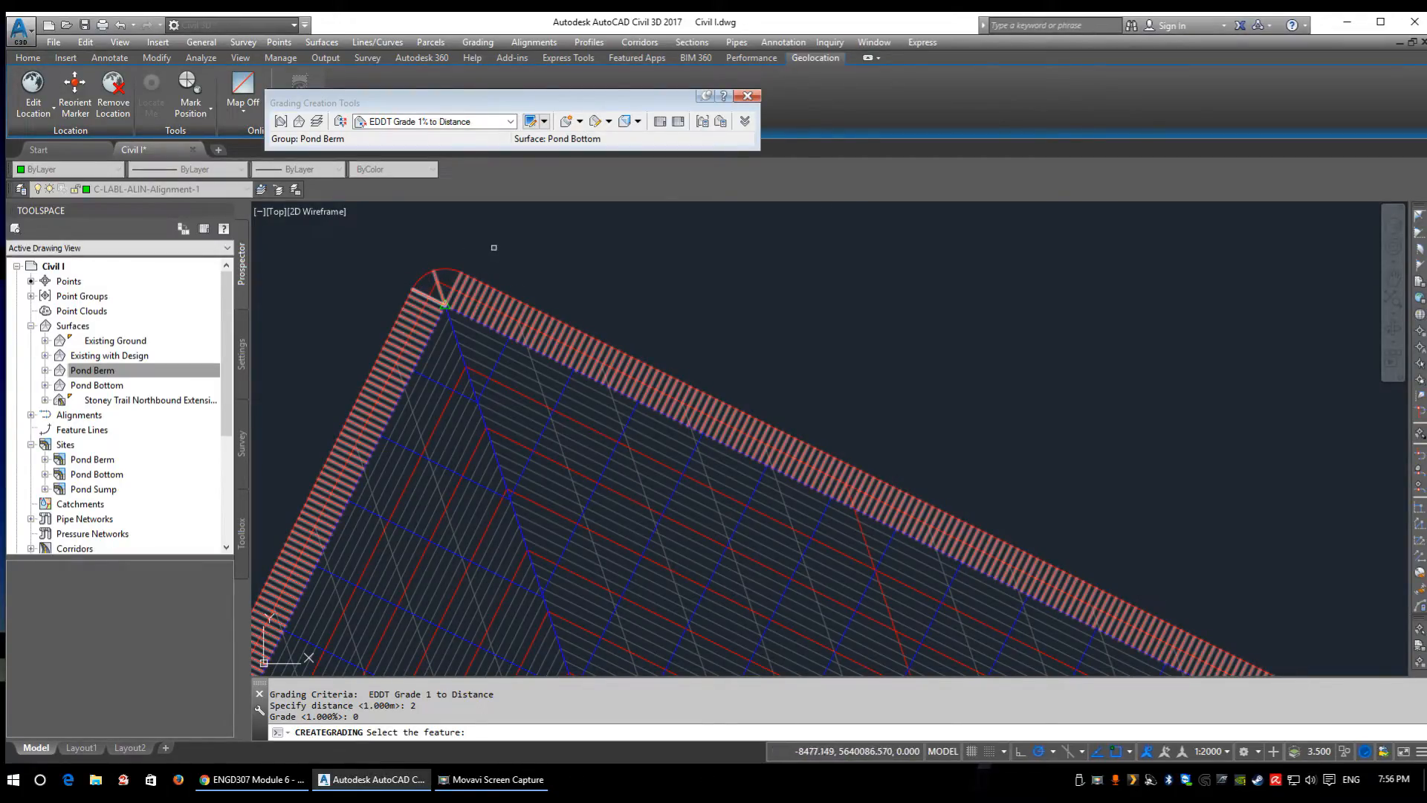
- Examine the new flat berm-top grading along the pond's sides and around its rounded corners
scroll(512, 342, "down", 2)
scroll(512, 342, "up", 4)
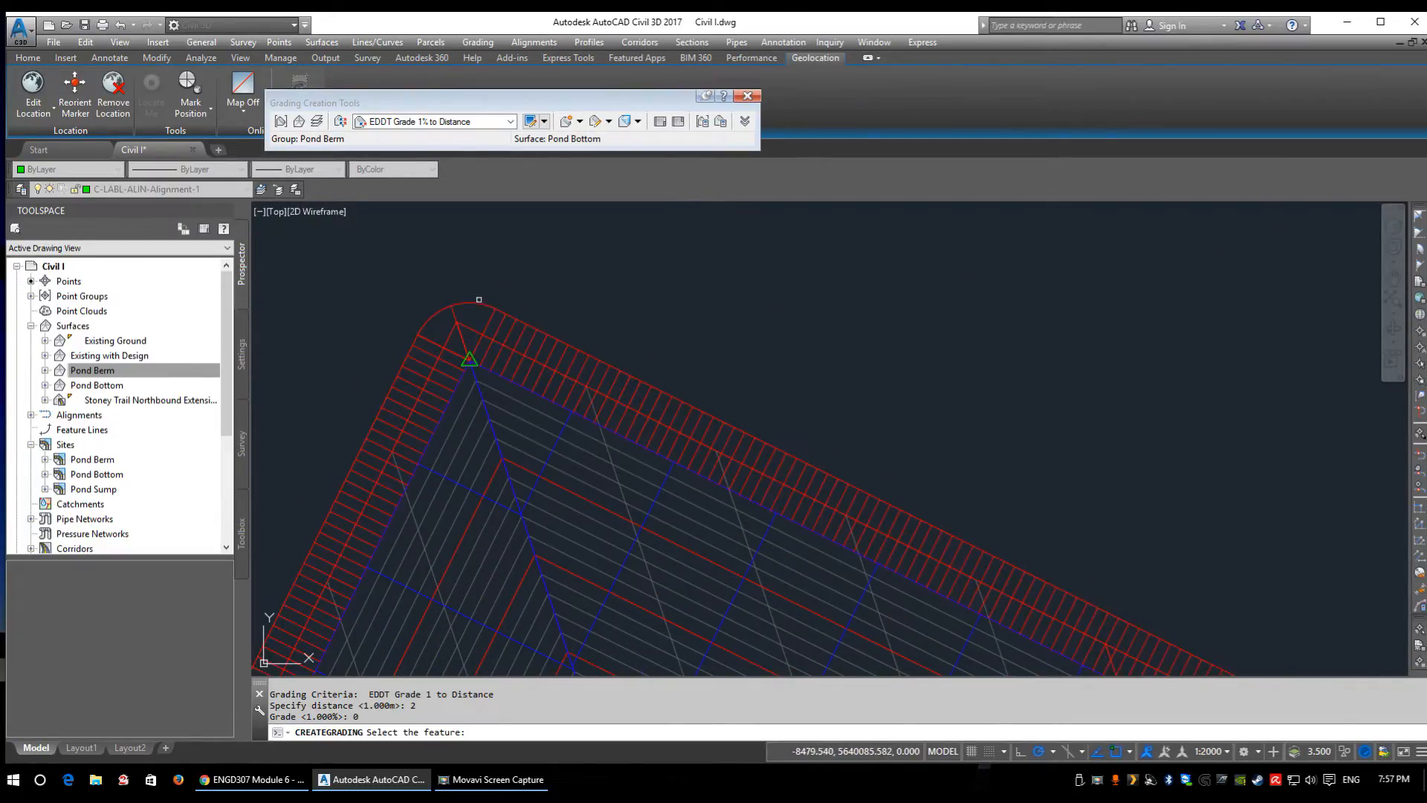
left_click(592, 319)
left_click(605, 319)
scroll(494, 402, "down", 3)
scroll(500, 496, "down", 3)
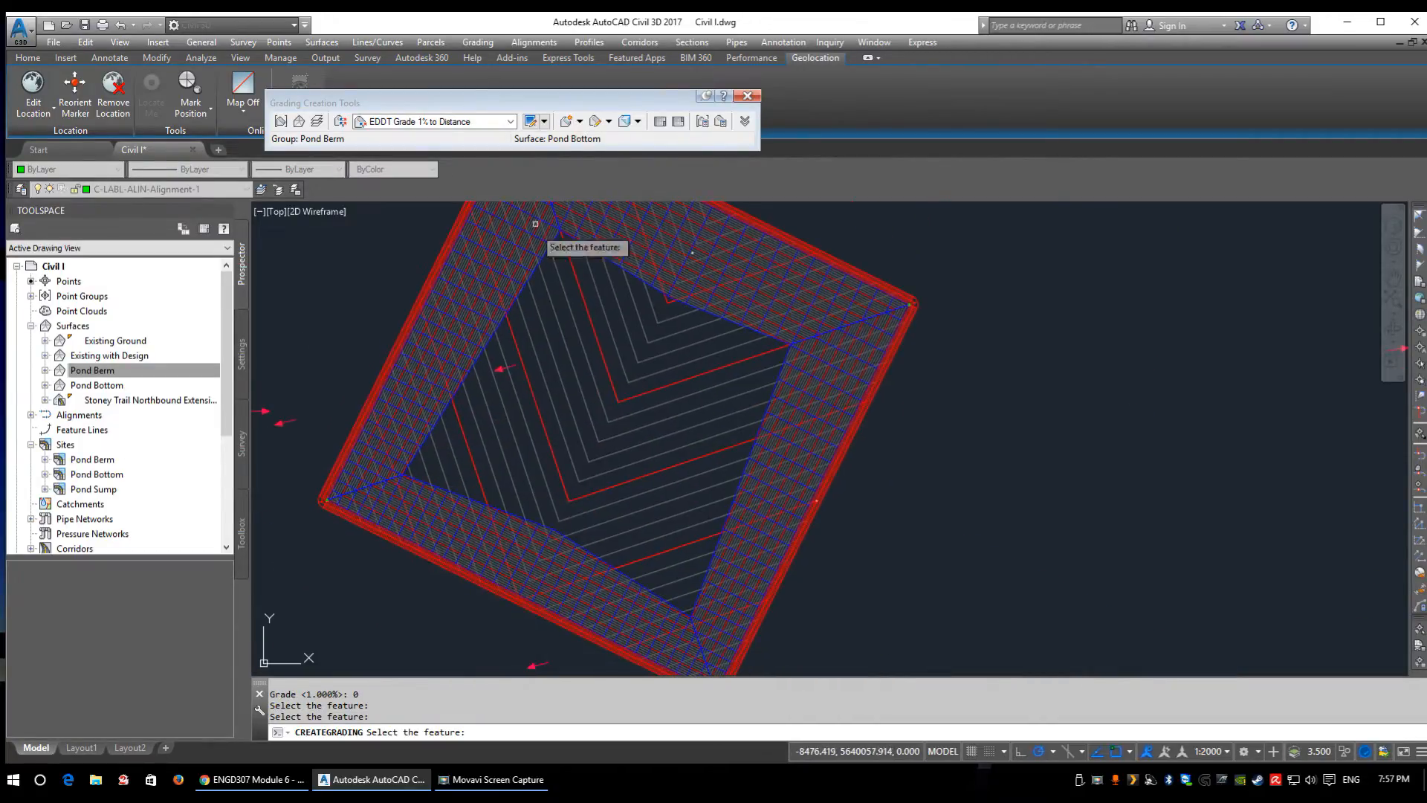
scroll(435, 394, "up", 6)
scroll(548, 341, "down", 3)
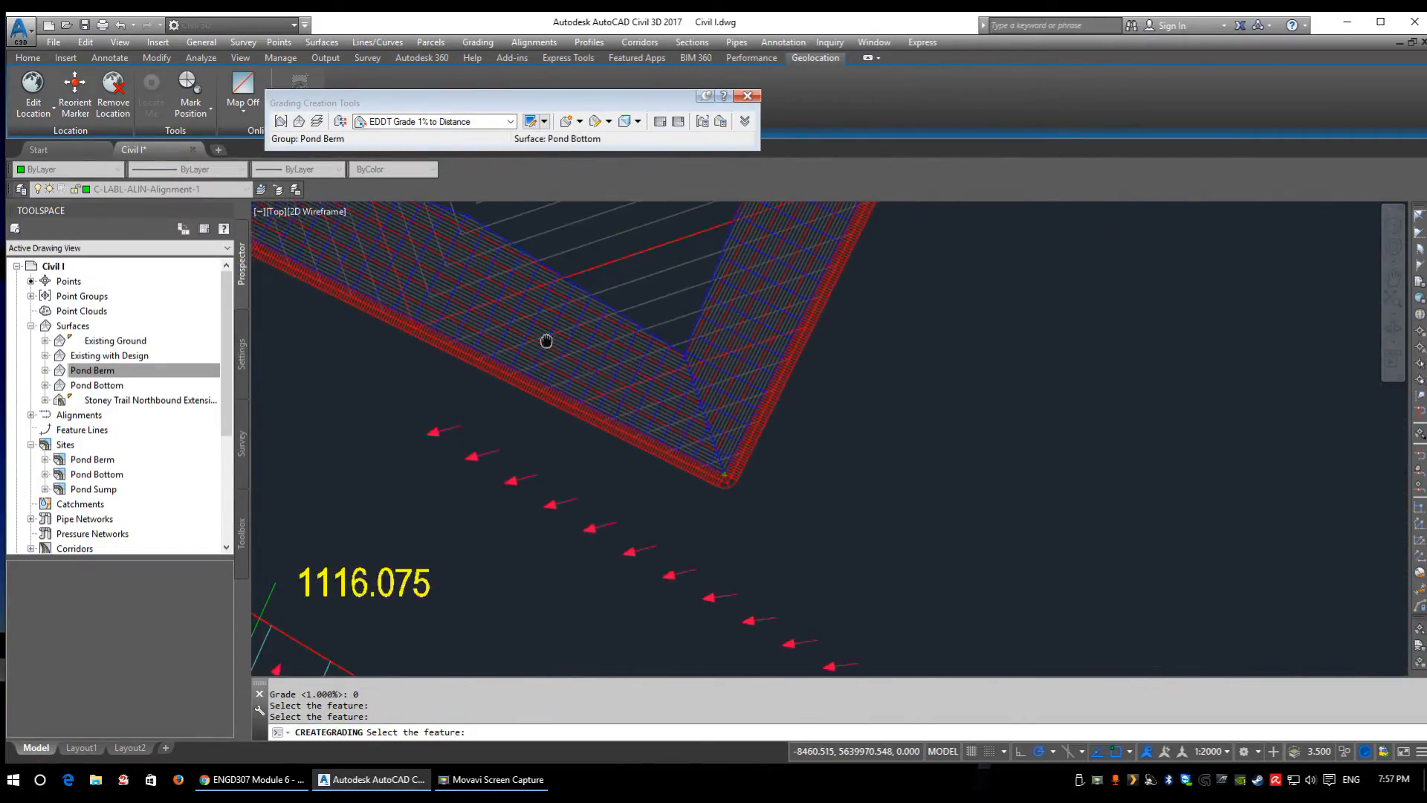
scroll(592, 659, "up", 5)
scroll(627, 666, "down", 3)
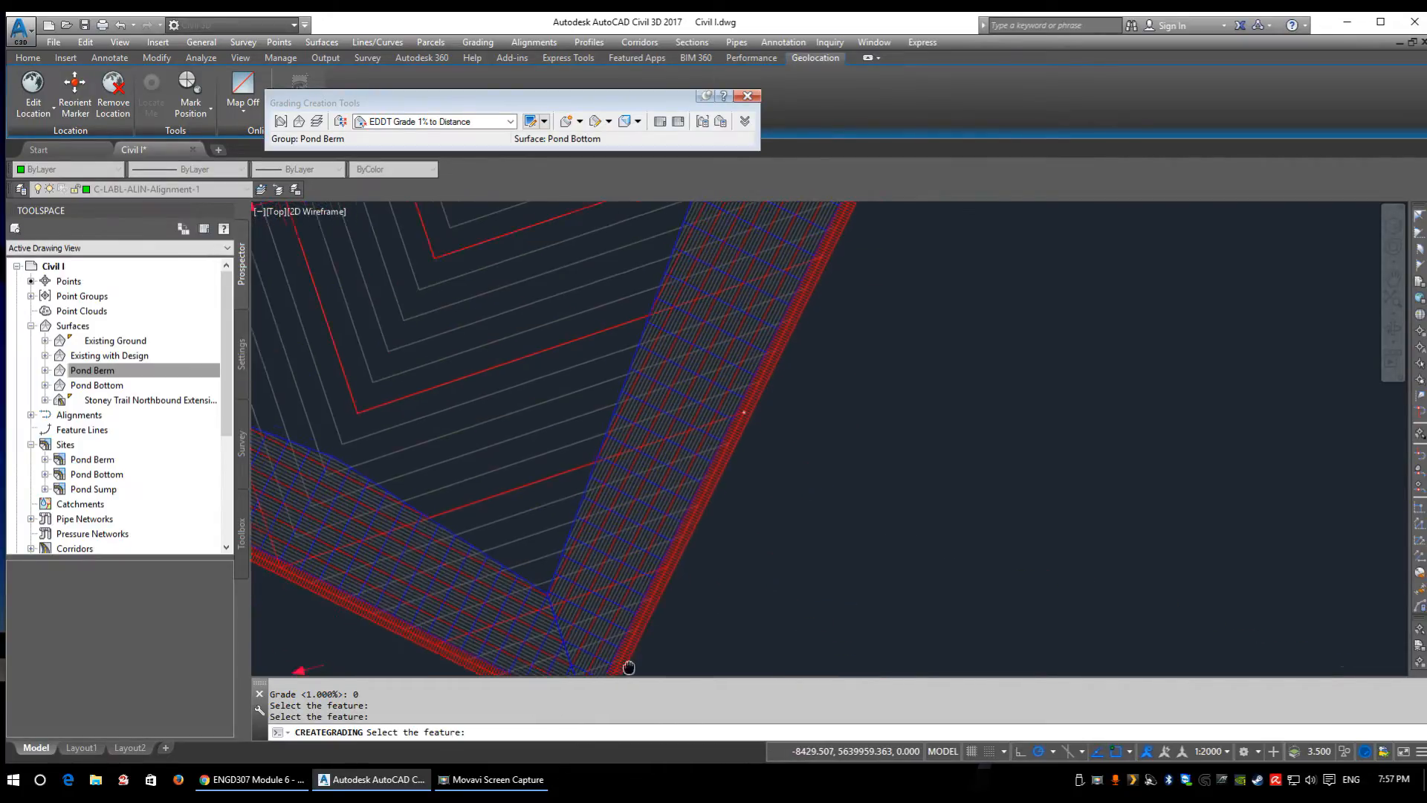
- Cancel grading creation and delete the outer grading that runs around the pond berm's outside edge
scroll(595, 621, "down", 2)
scroll(825, 535, "up", 4)
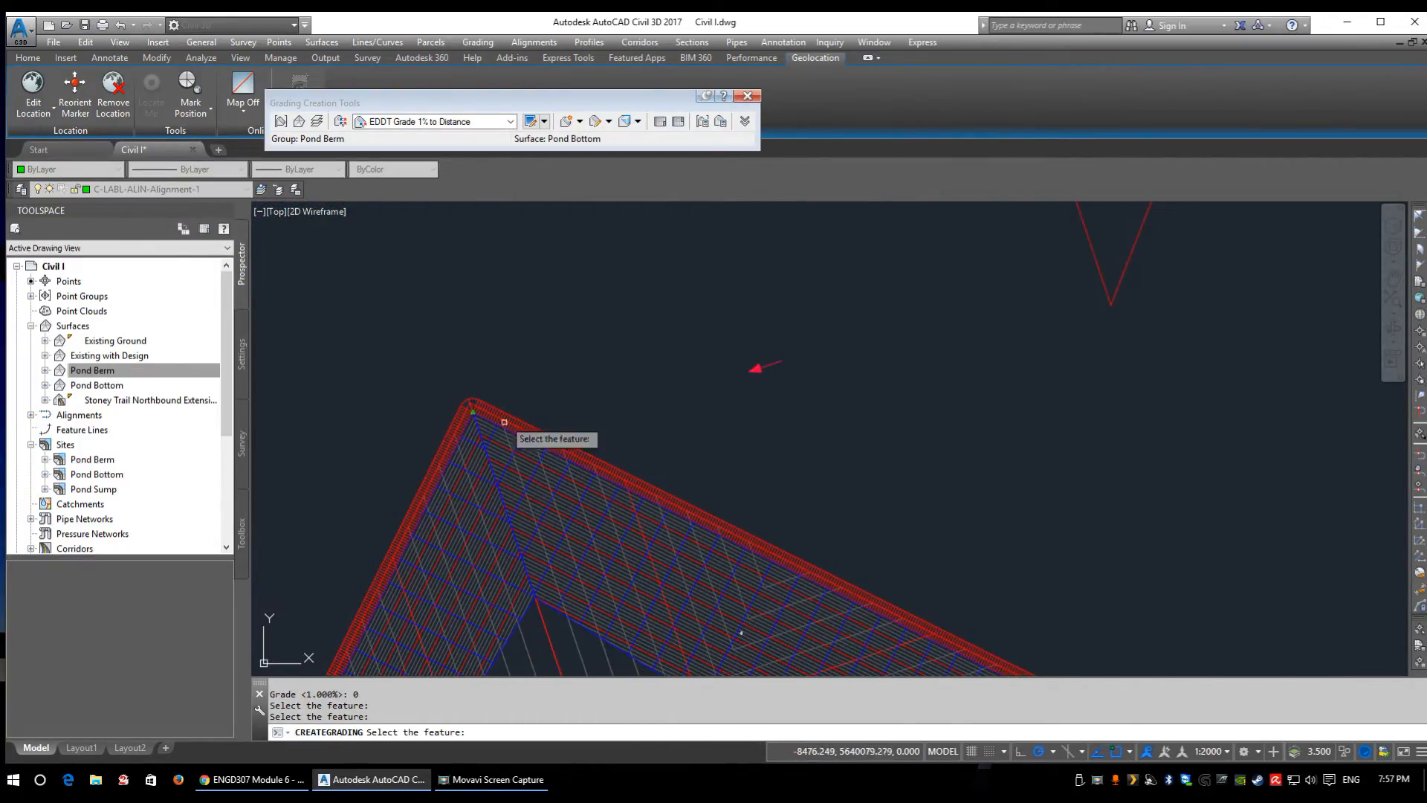
scroll(459, 385, "up", 5)
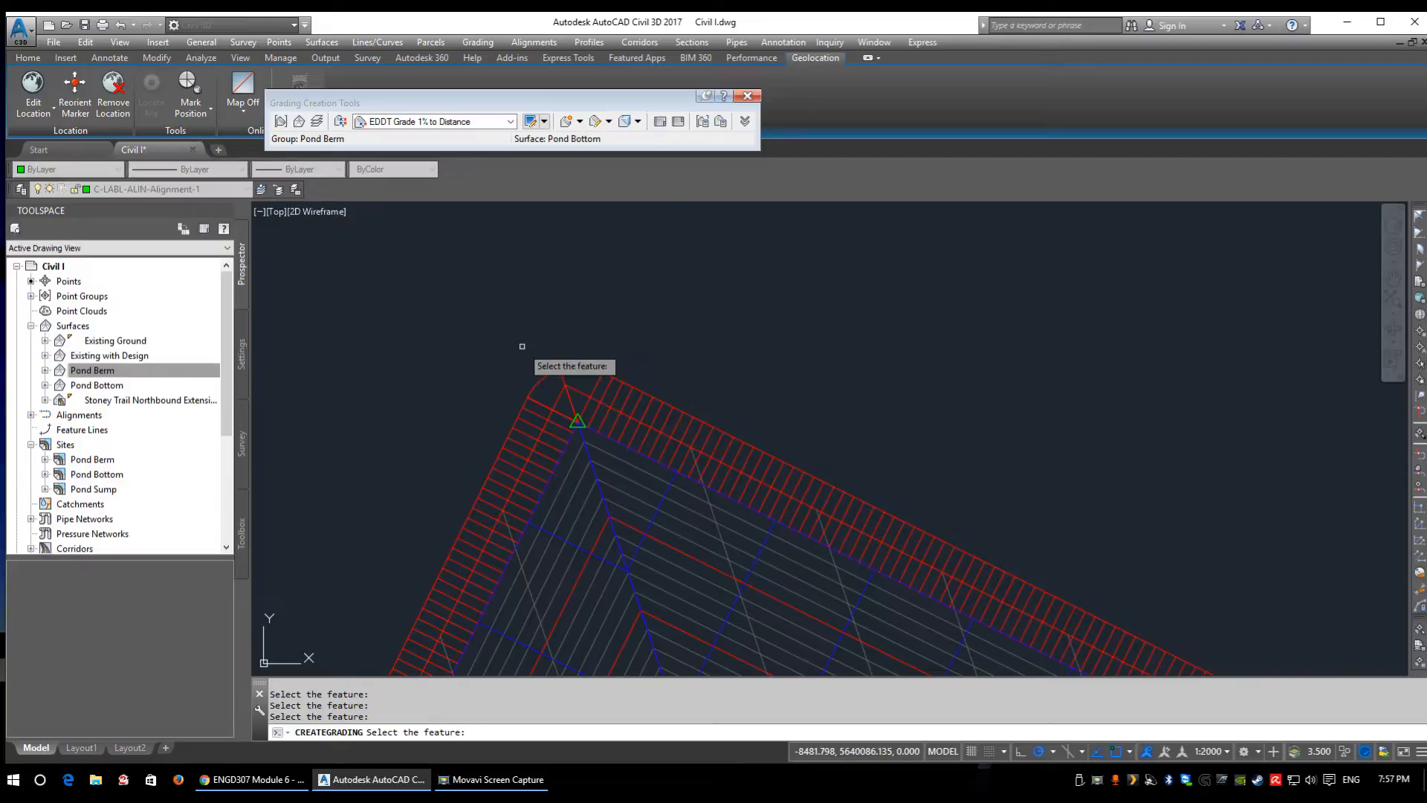
key("Escape")
left_click(637, 122)
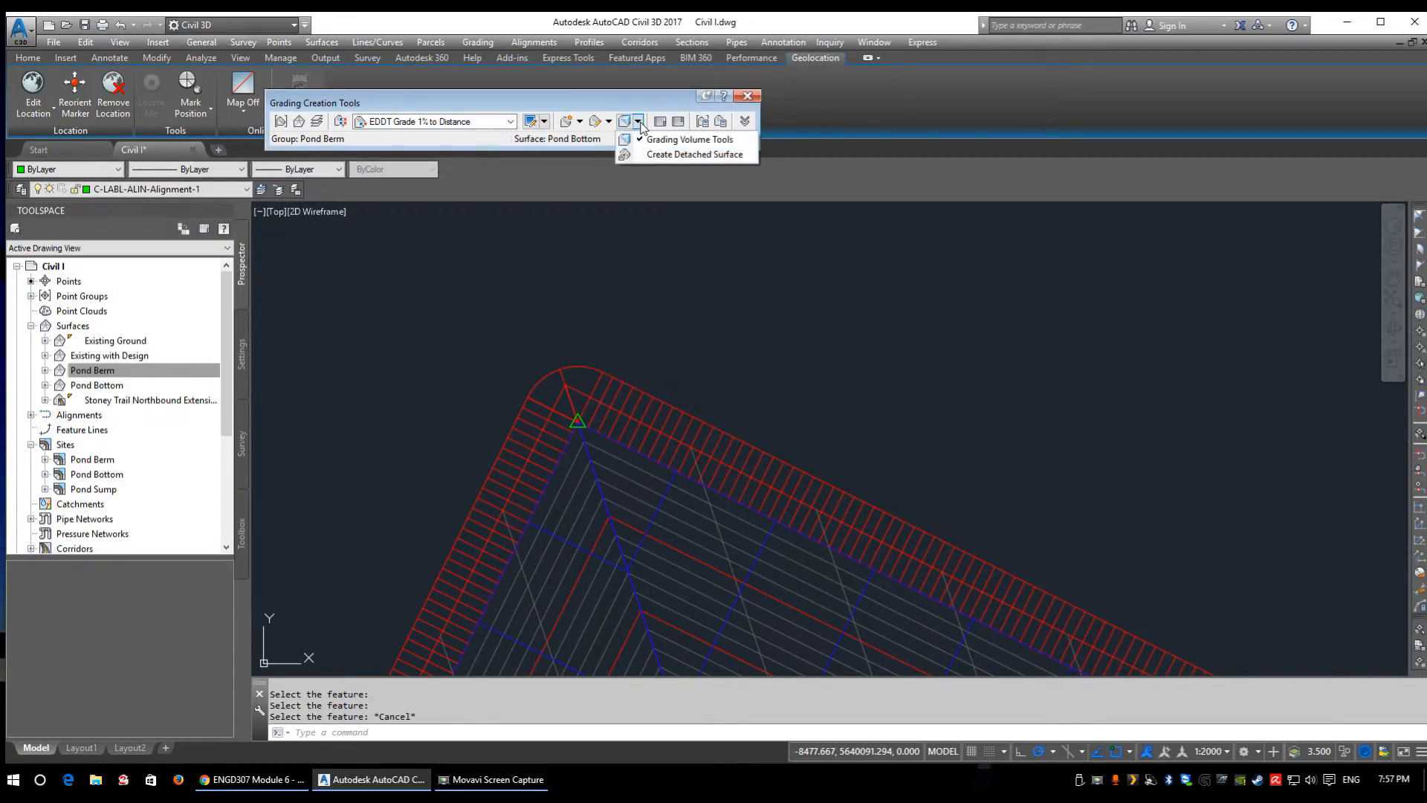
left_click(608, 122)
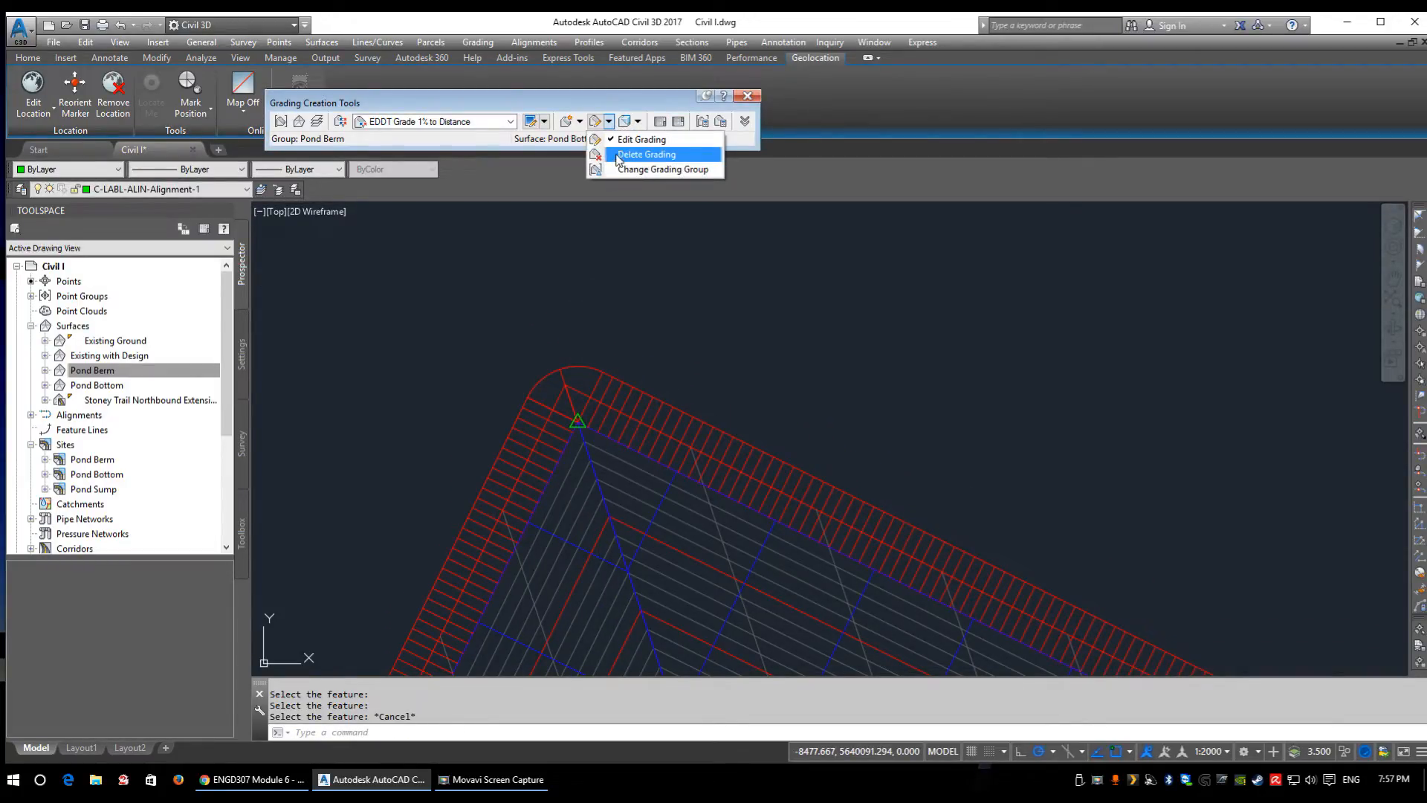
left_click(616, 155)
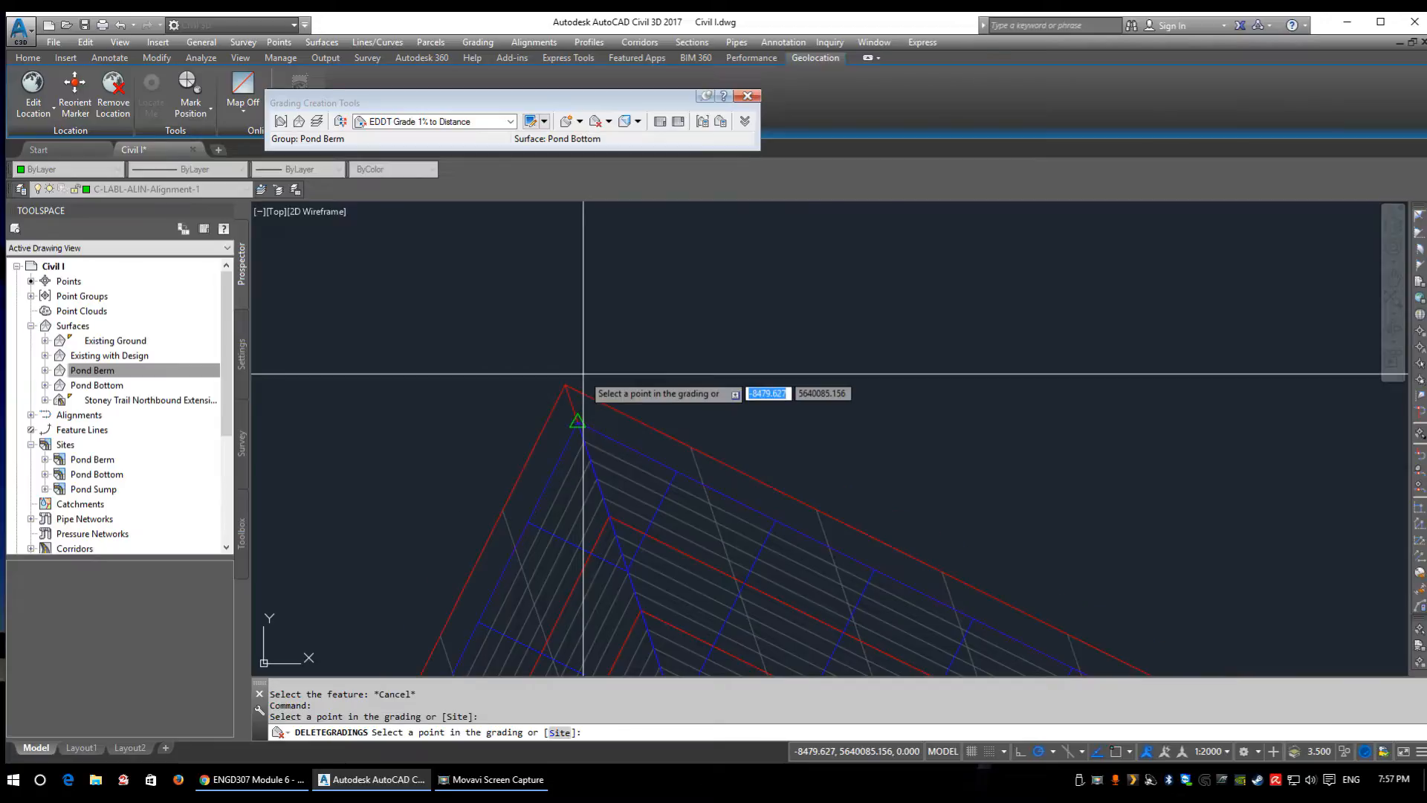
right_click(591, 348)
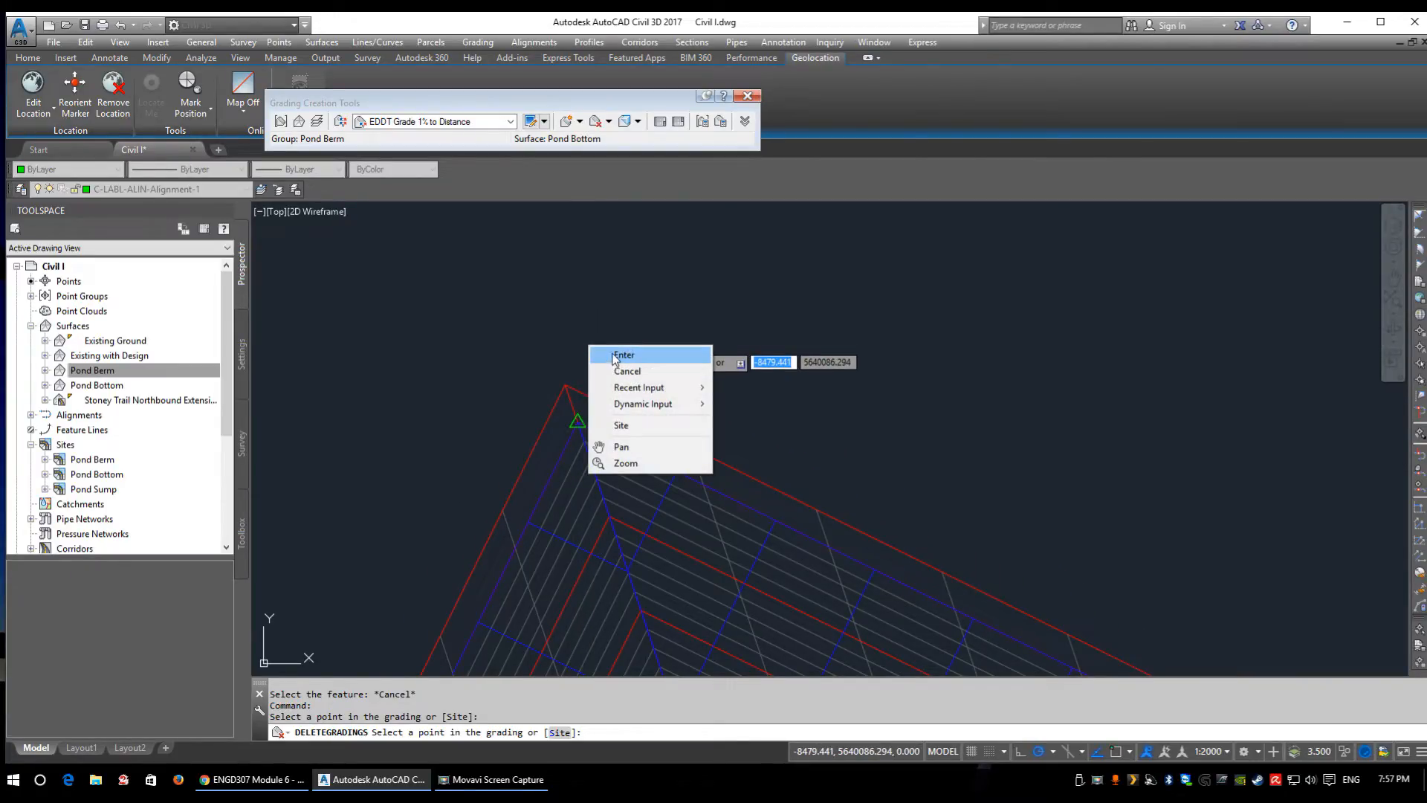
left_click(622, 355)
scroll(654, 207, "up", 3)
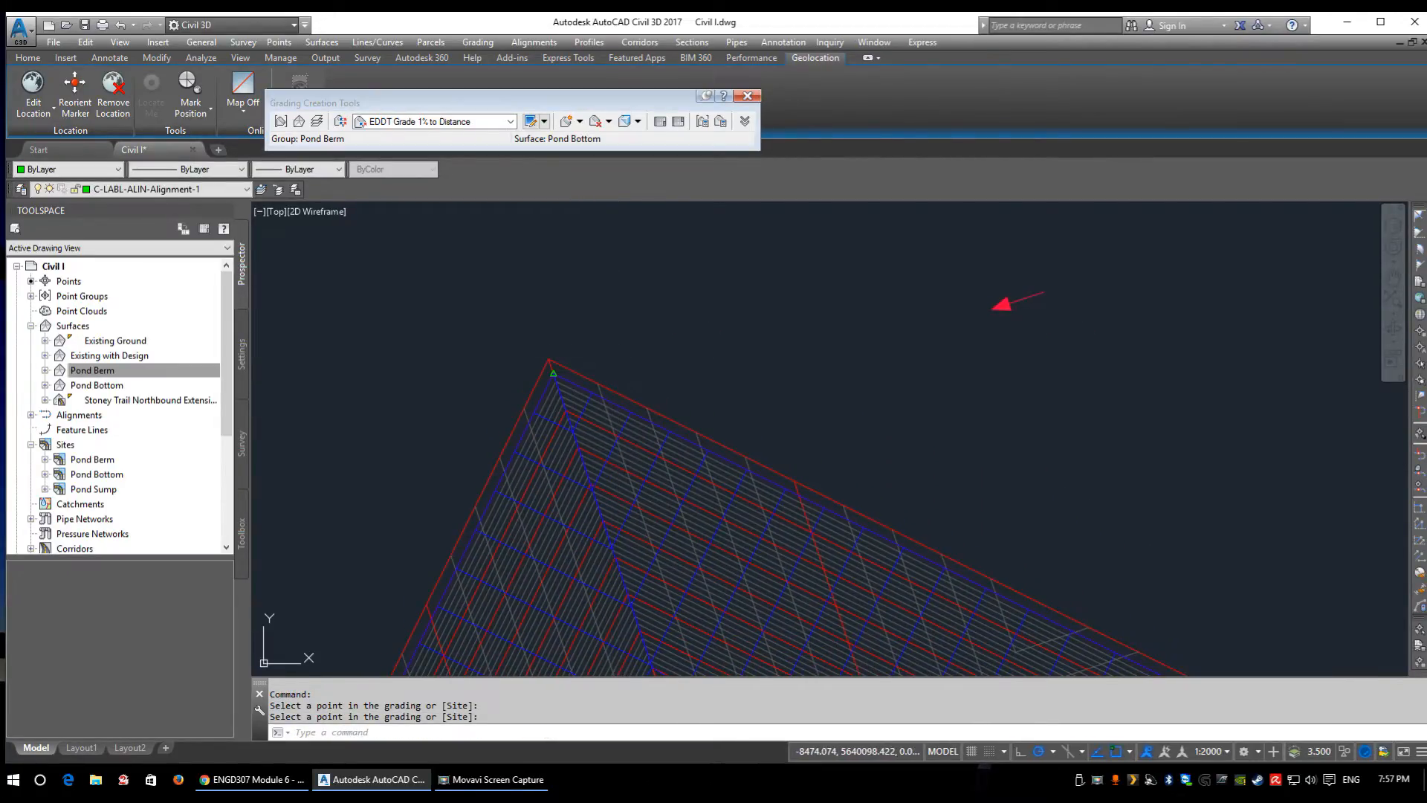
- Create a stepped offset of the berm's outer feature line, 2 m outward with an elevation difference of 0
left_click(478, 42)
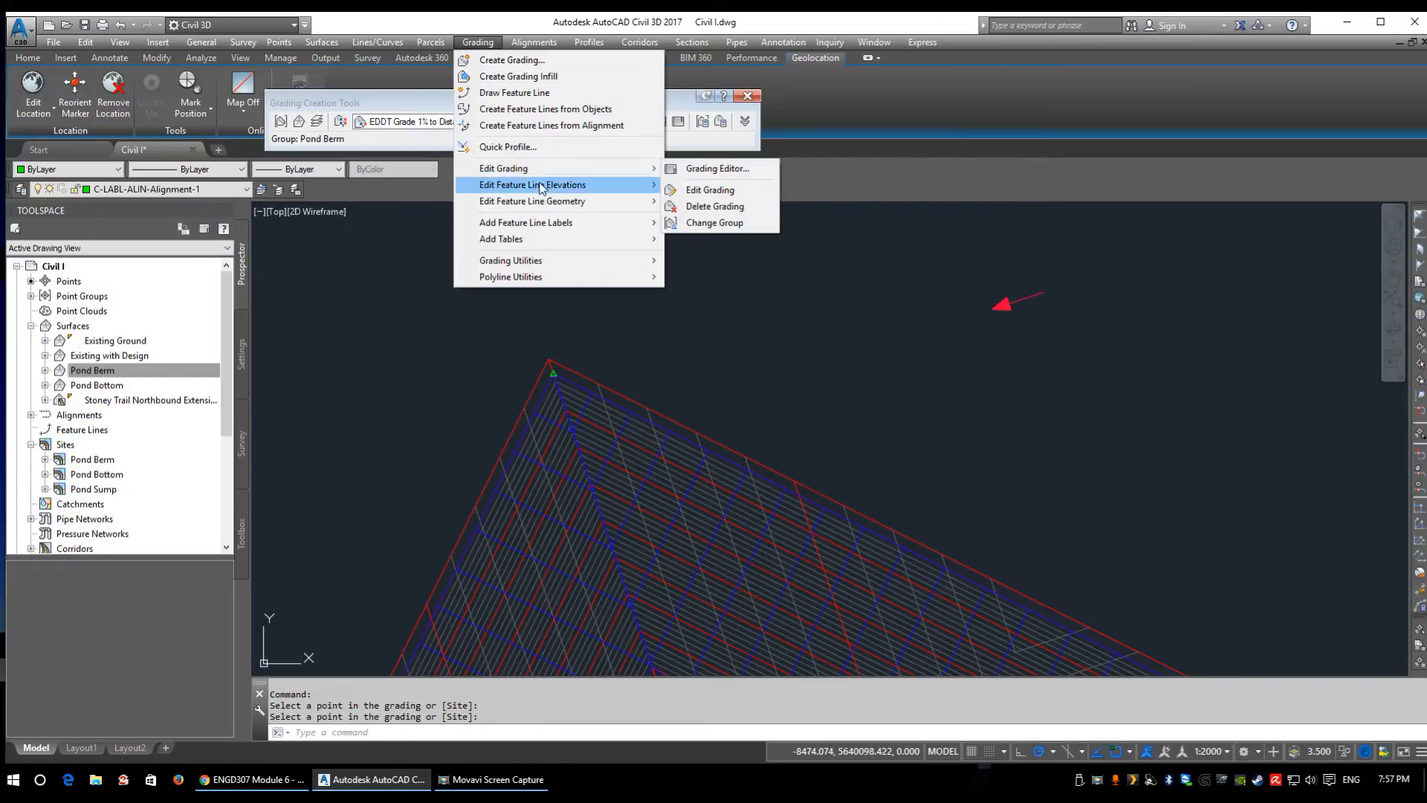
mouse_move(541, 186)
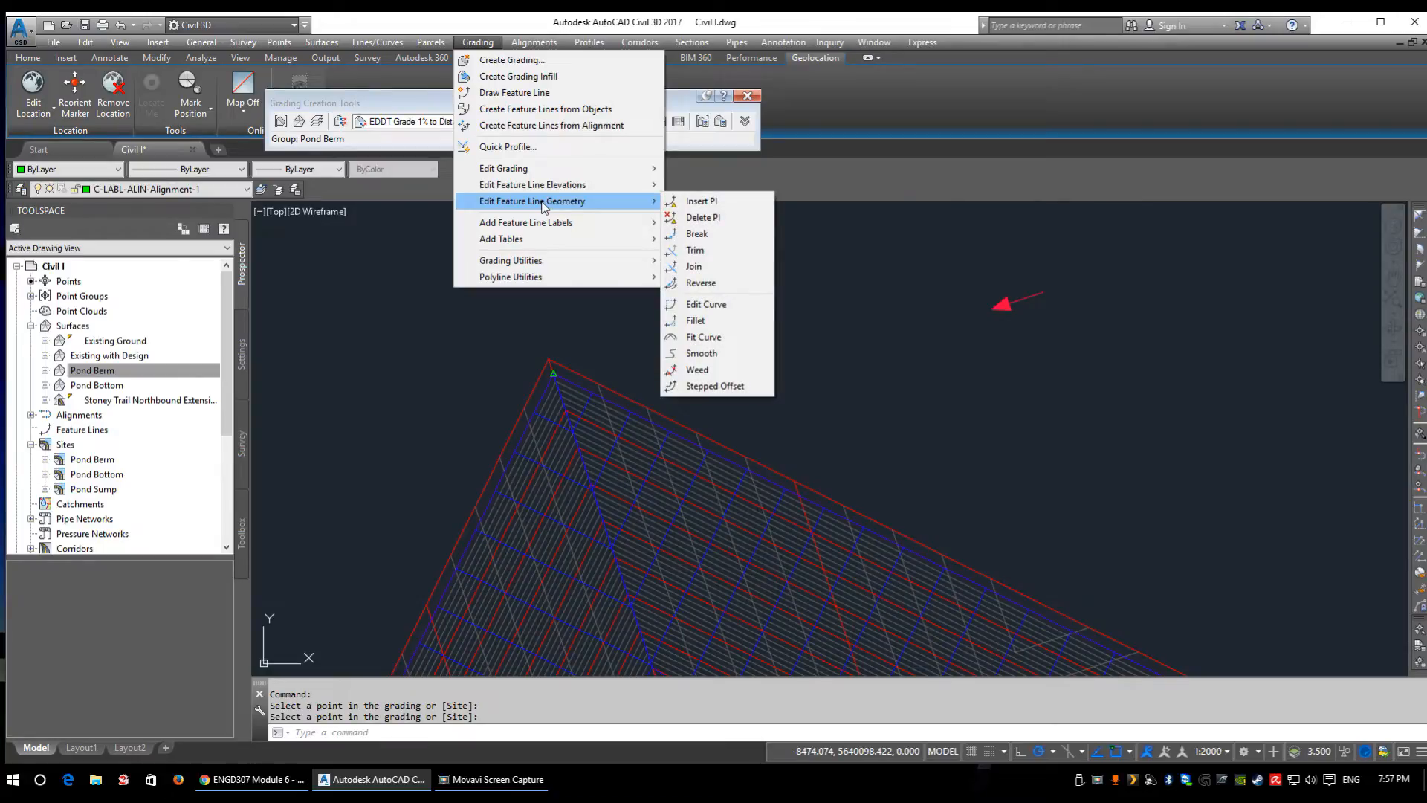
left_click(710, 392)
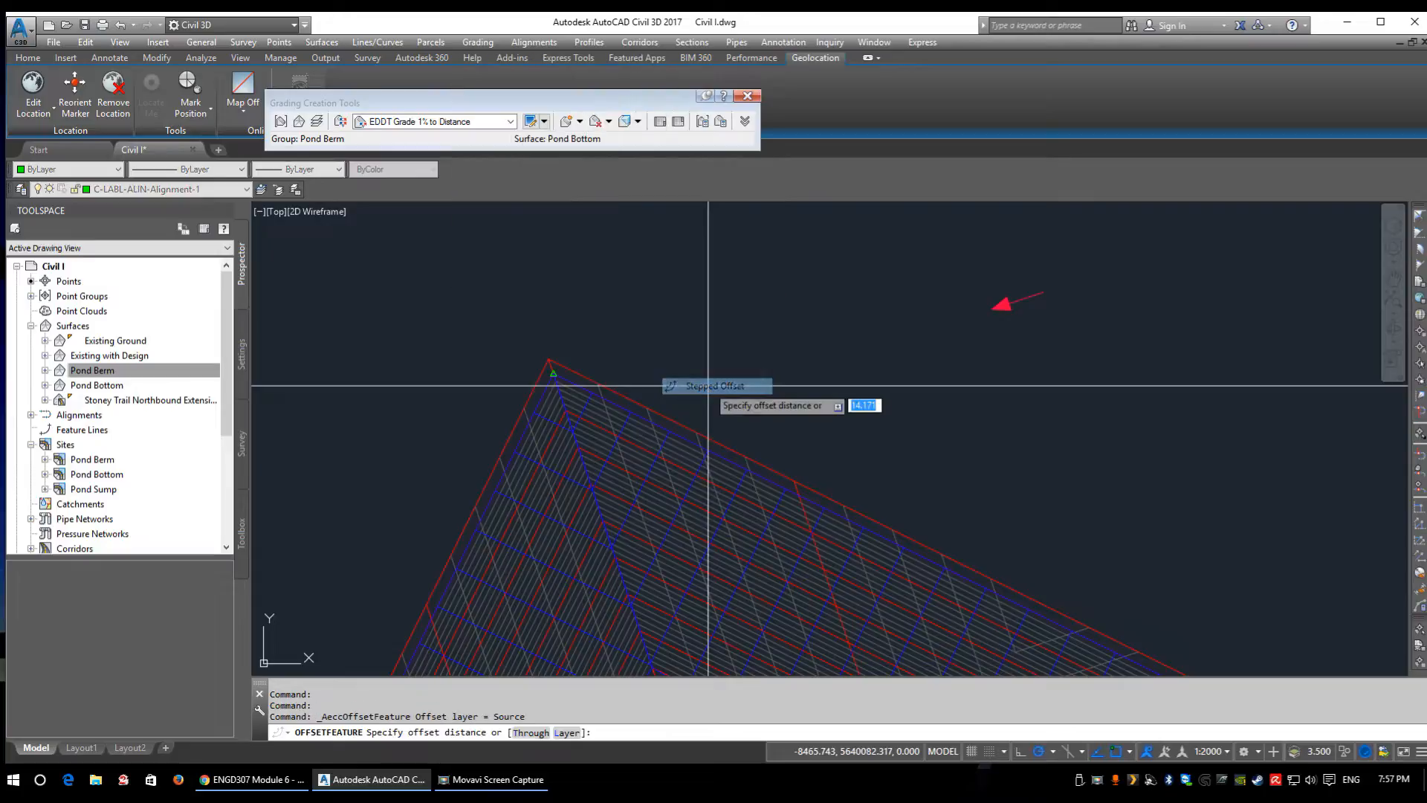
middle_click_drag(689, 385, 622, 350)
type("2")
key("Return")
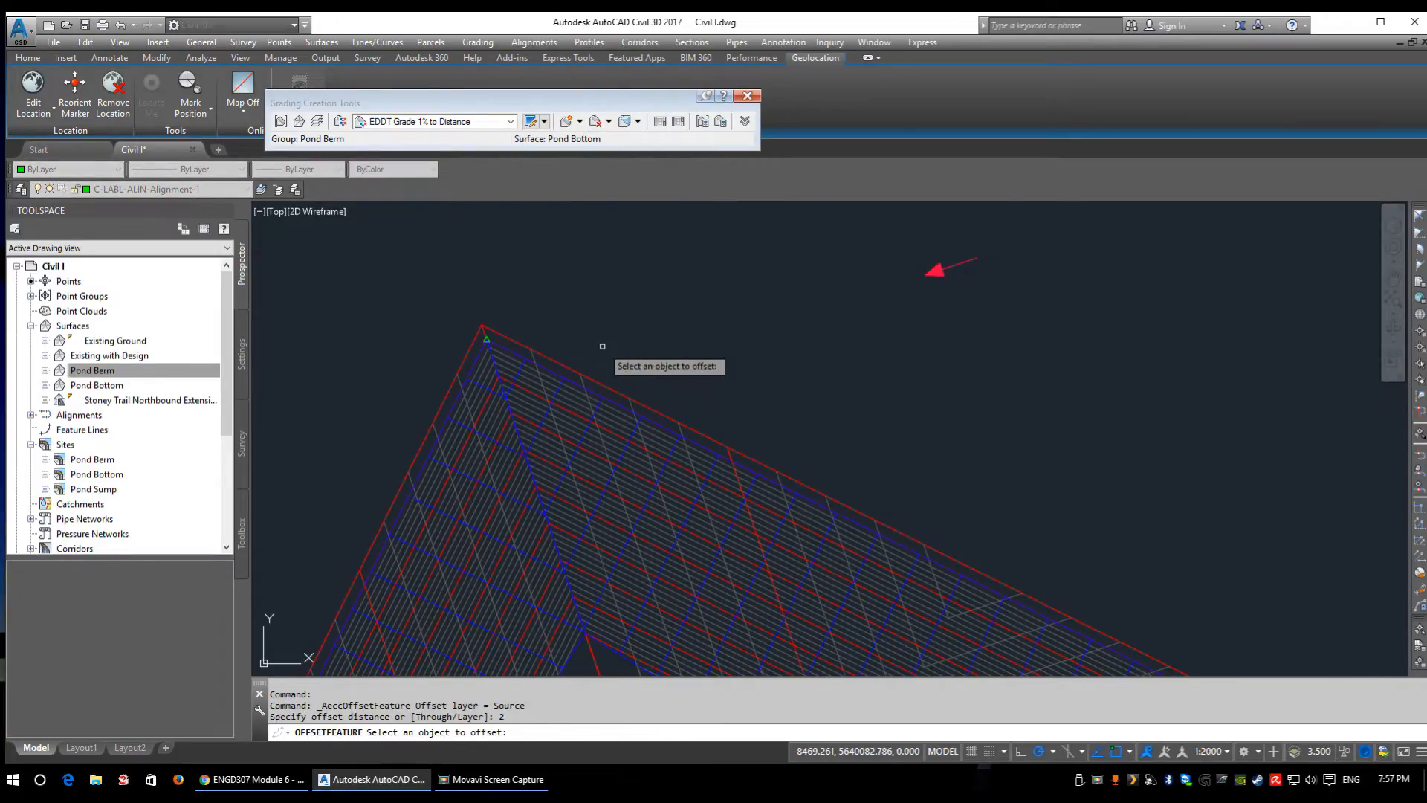
left_click(516, 351)
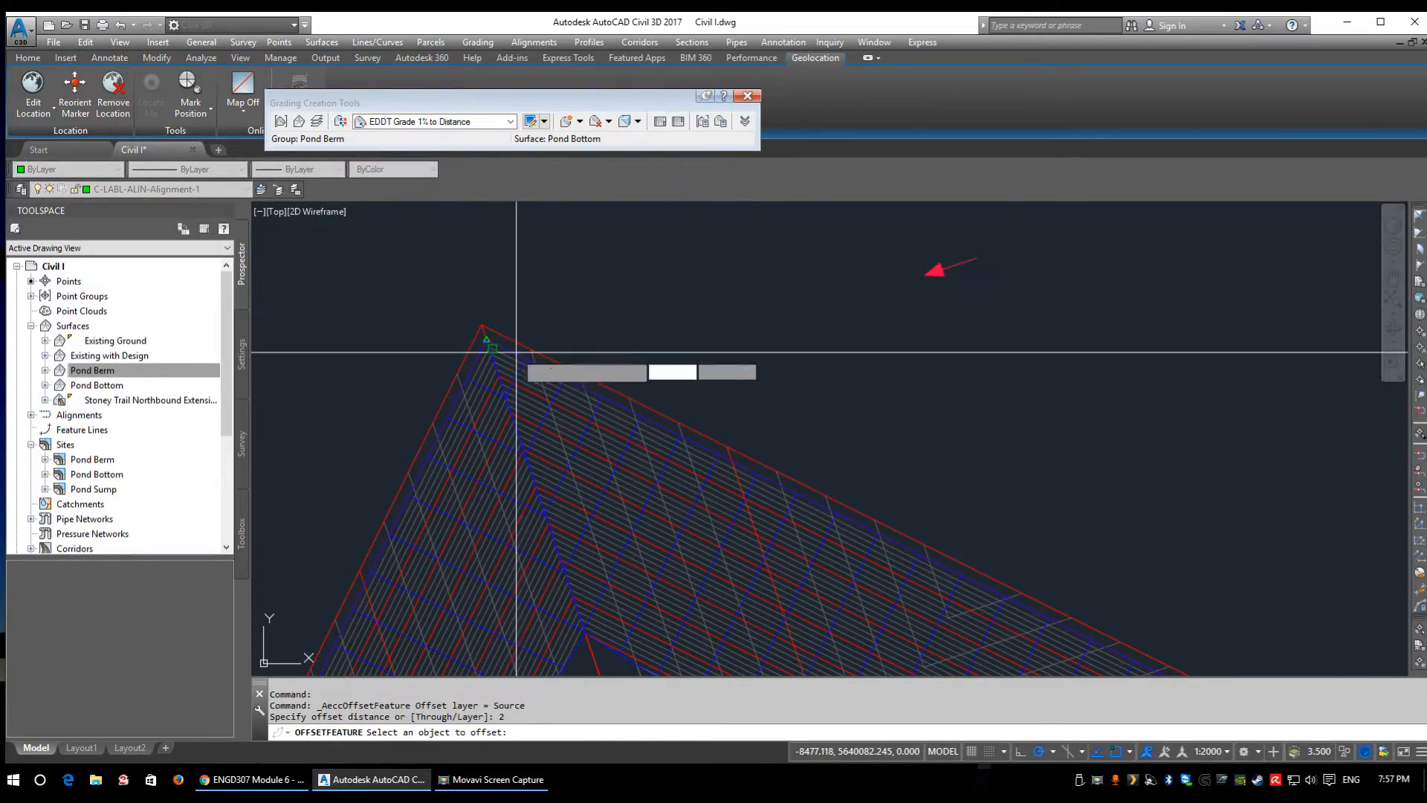
left_click(512, 284)
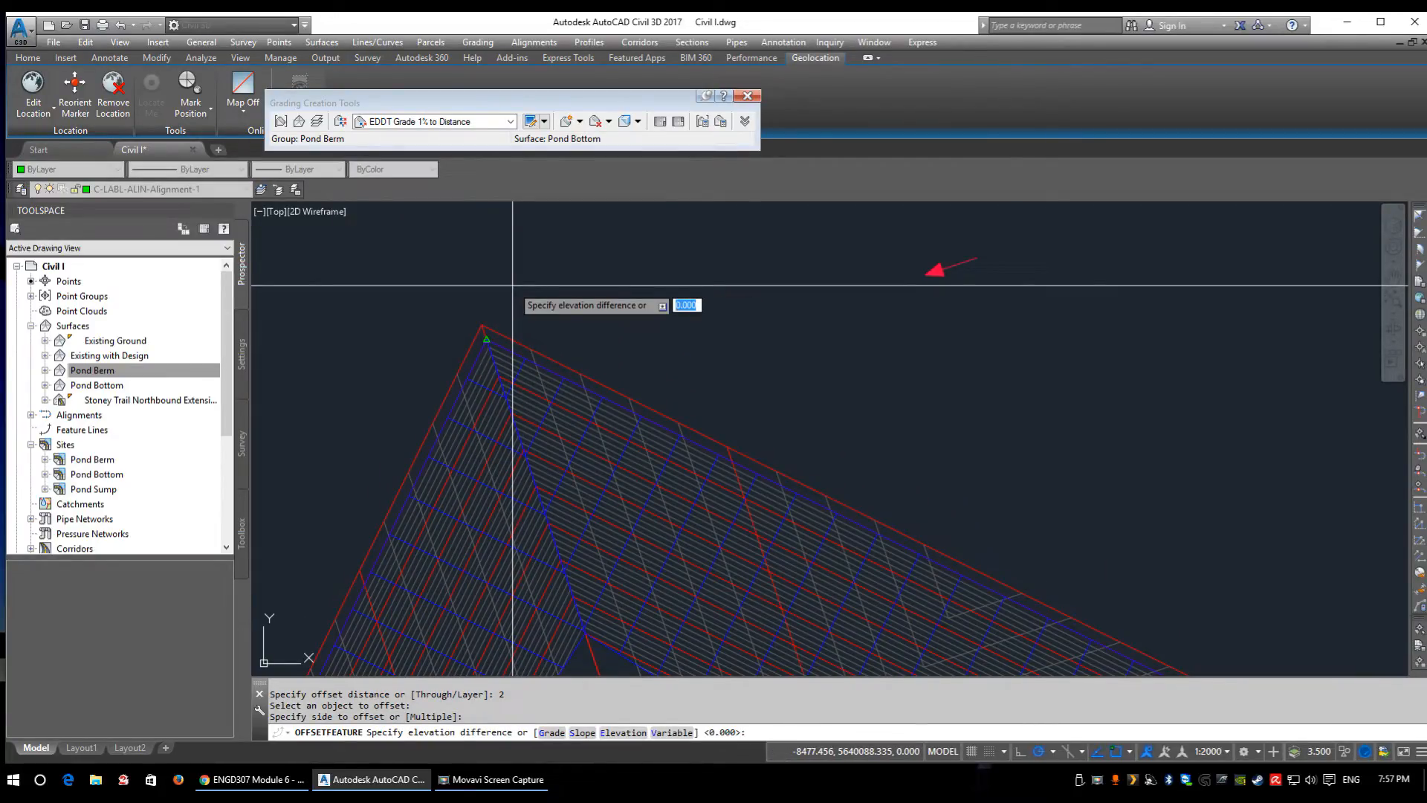
type("0")
key("Return")
scroll(550, 372, "down", 2)
scroll(506, 346, "up", 4)
key("Return")
- Add the new offset feature line to the Pond Berm surface as a standard breakline
left_click(502, 326)
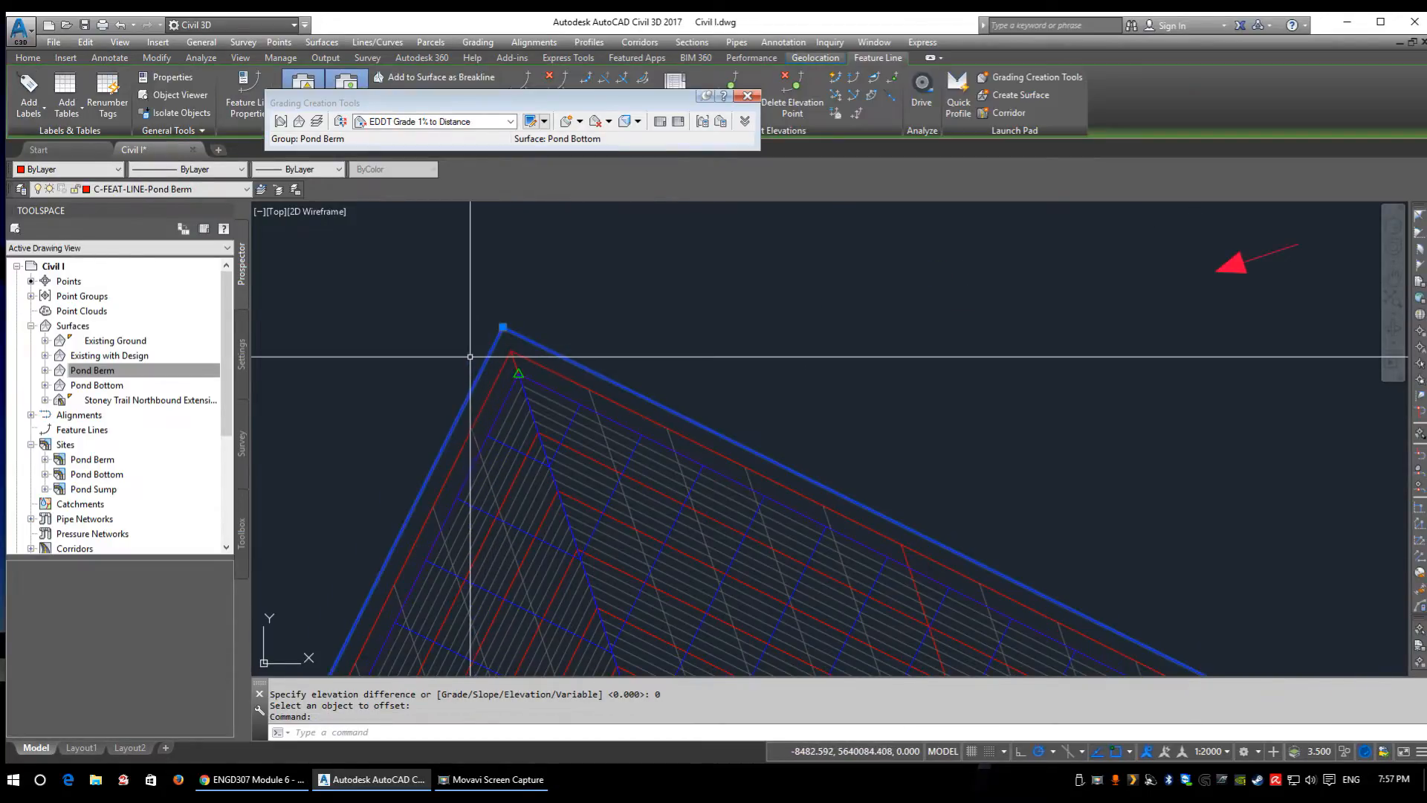
scroll(484, 355, "down", 3)
right_click(556, 300)
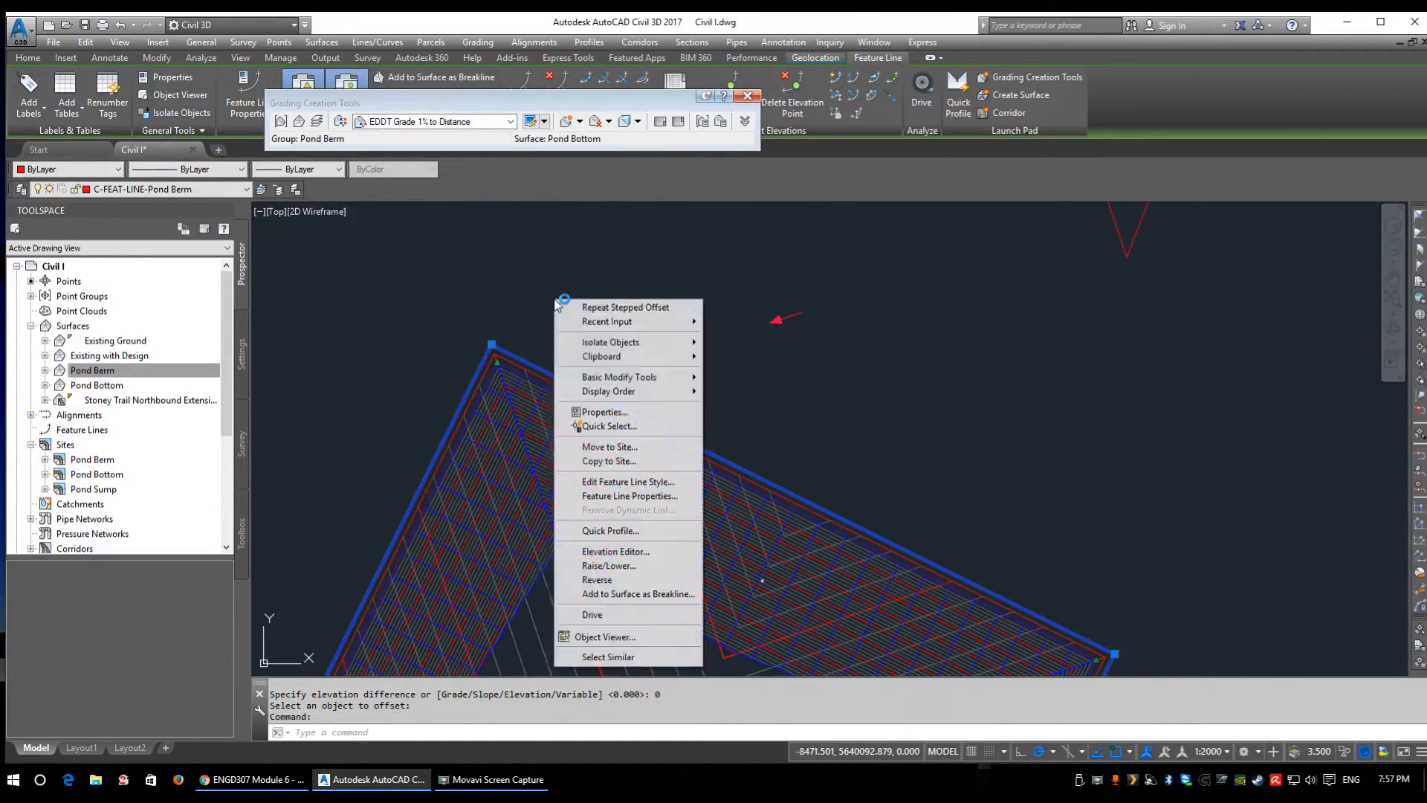
left_click(638, 594)
left_click(684, 433)
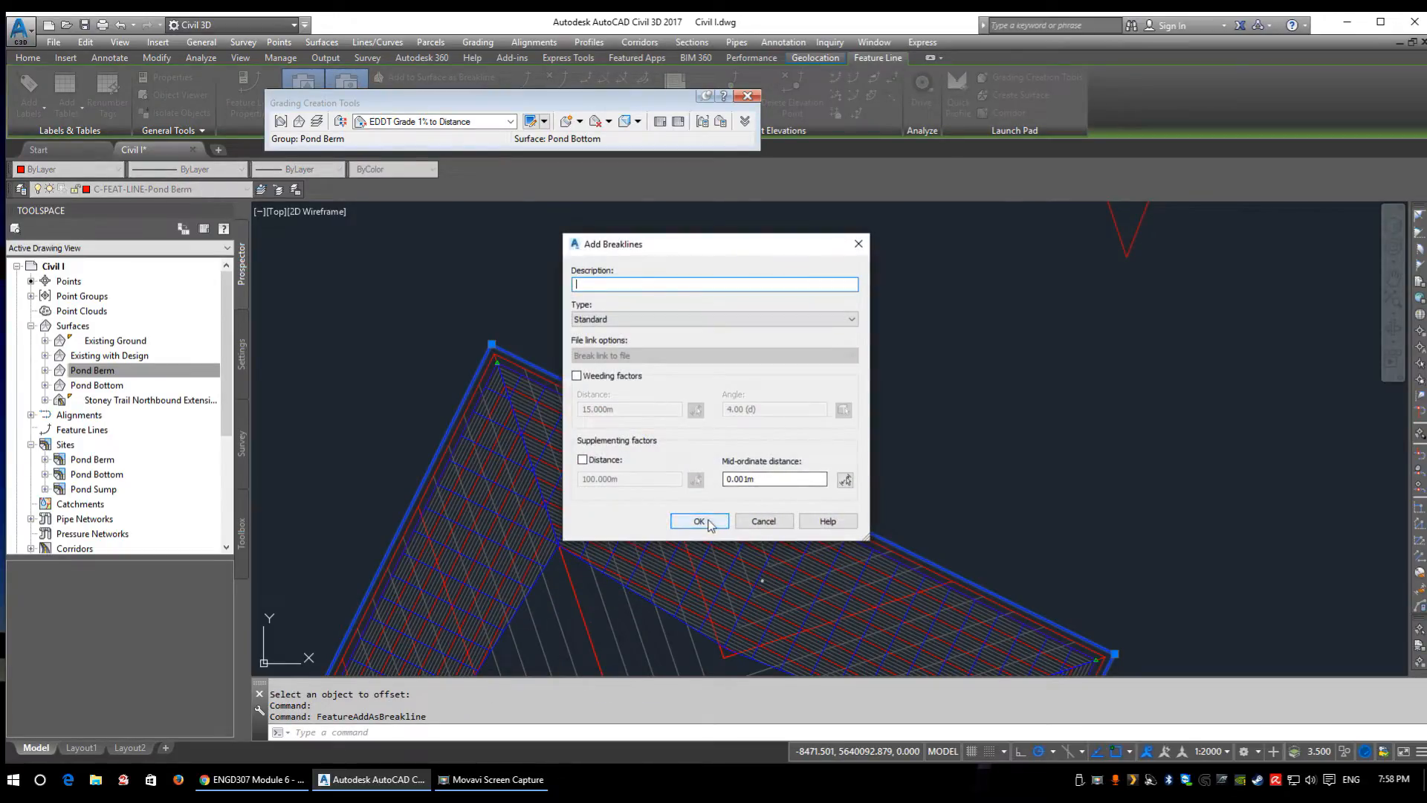
left_click(699, 521)
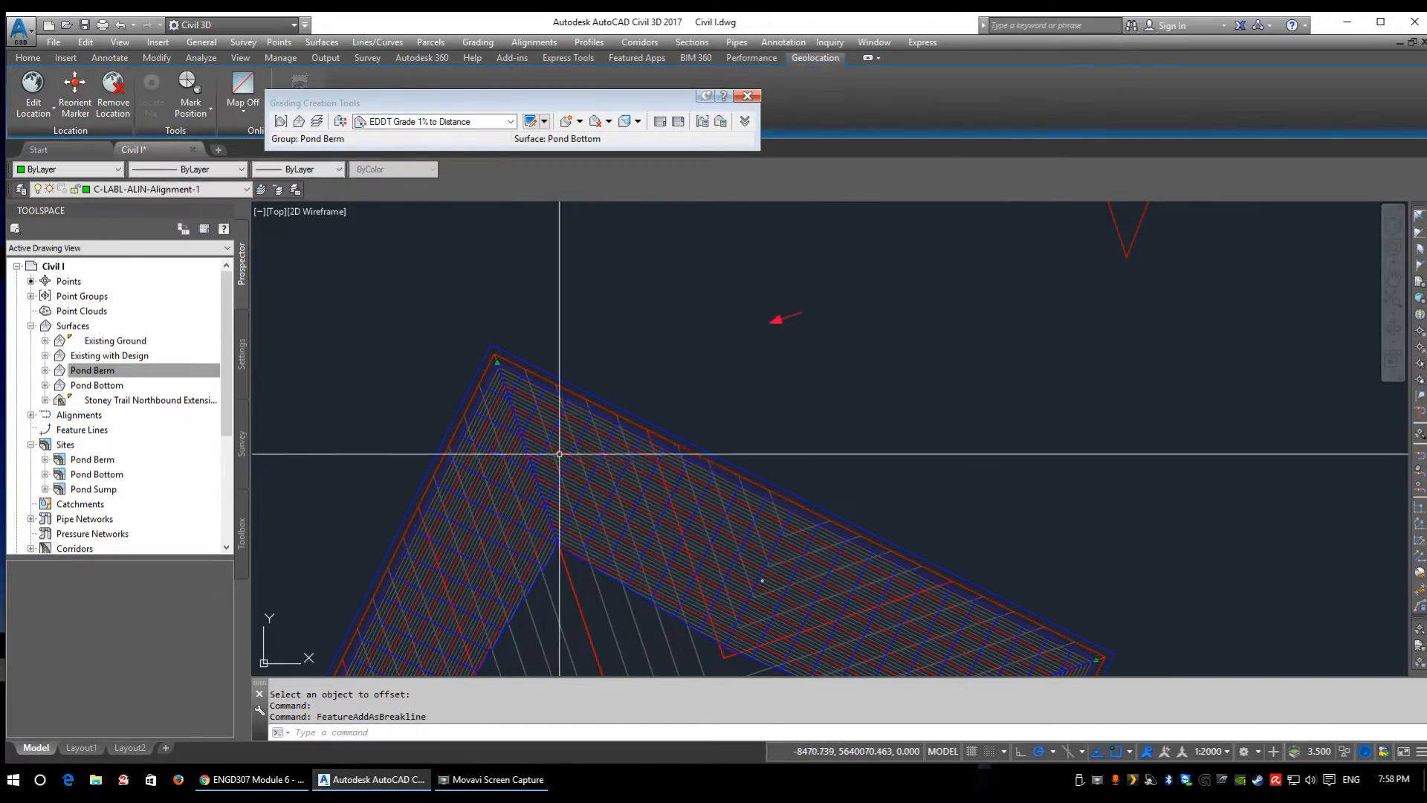
- Inspect the Pond Berm surface in 3D in the Object Viewer, checking the side slopes and the flat berm rim
scroll(907, 508, "up", 2)
scroll(907, 508, "up", 3)
left_click(930, 468)
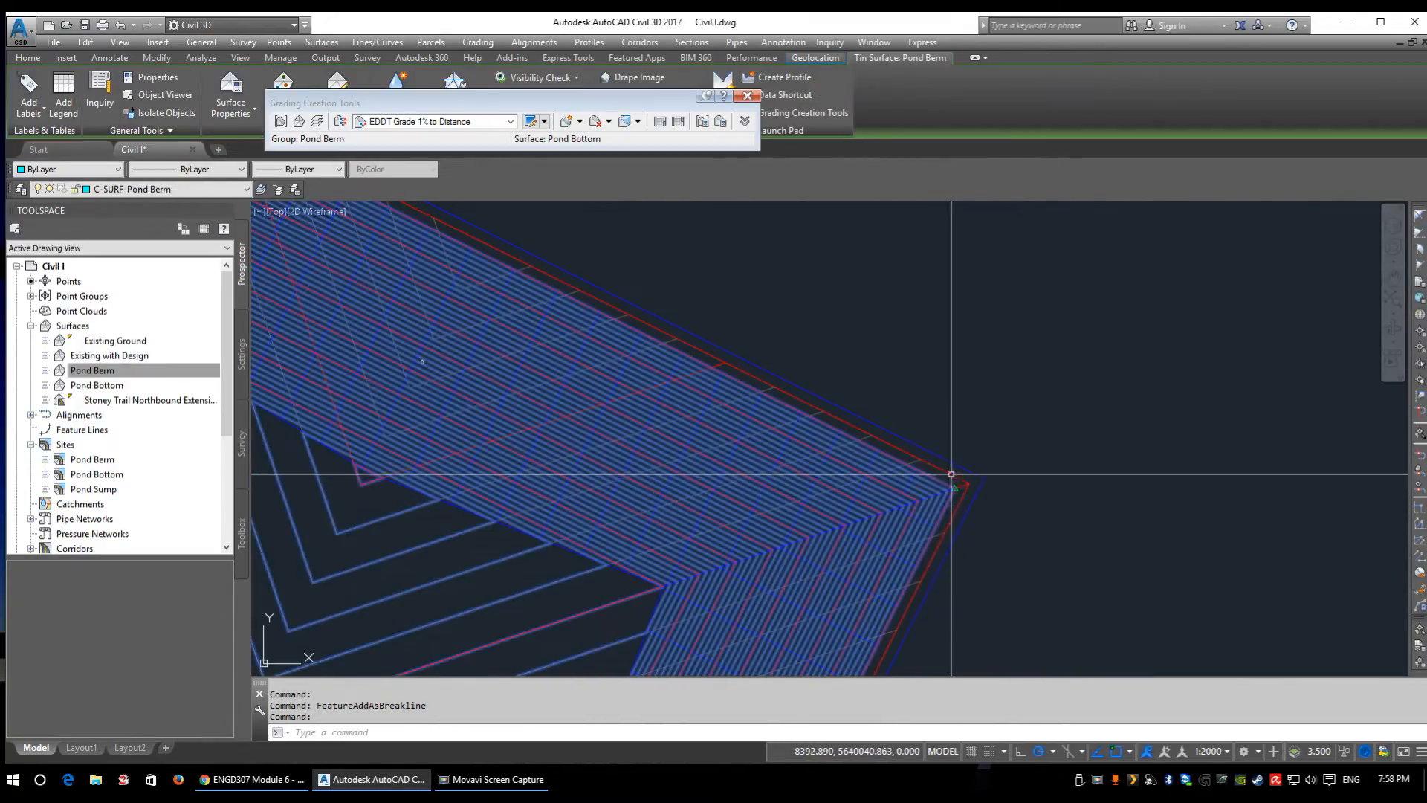
scroll(929, 468, "down", 2)
scroll(930, 469, "up", 2)
right_click(867, 500)
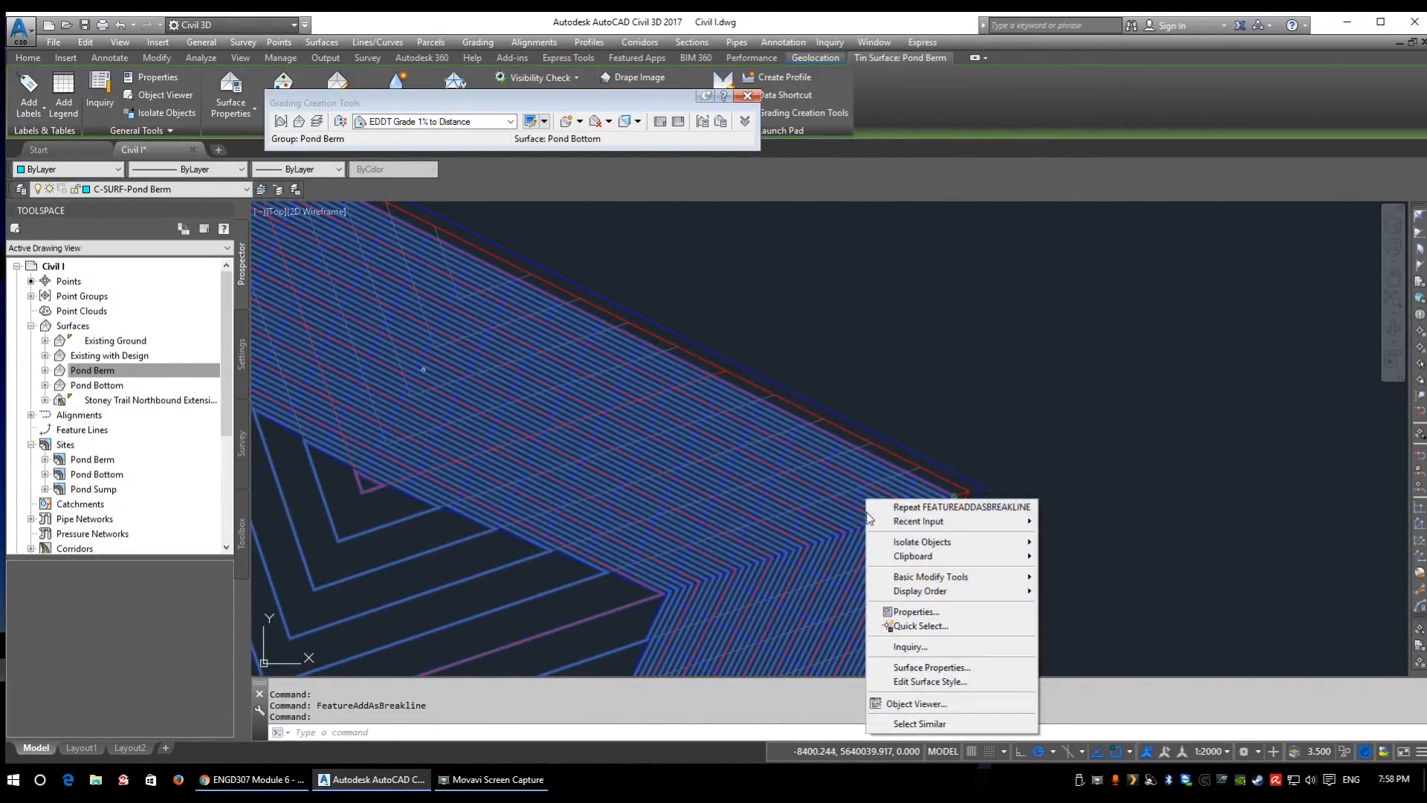
left_click(916, 704)
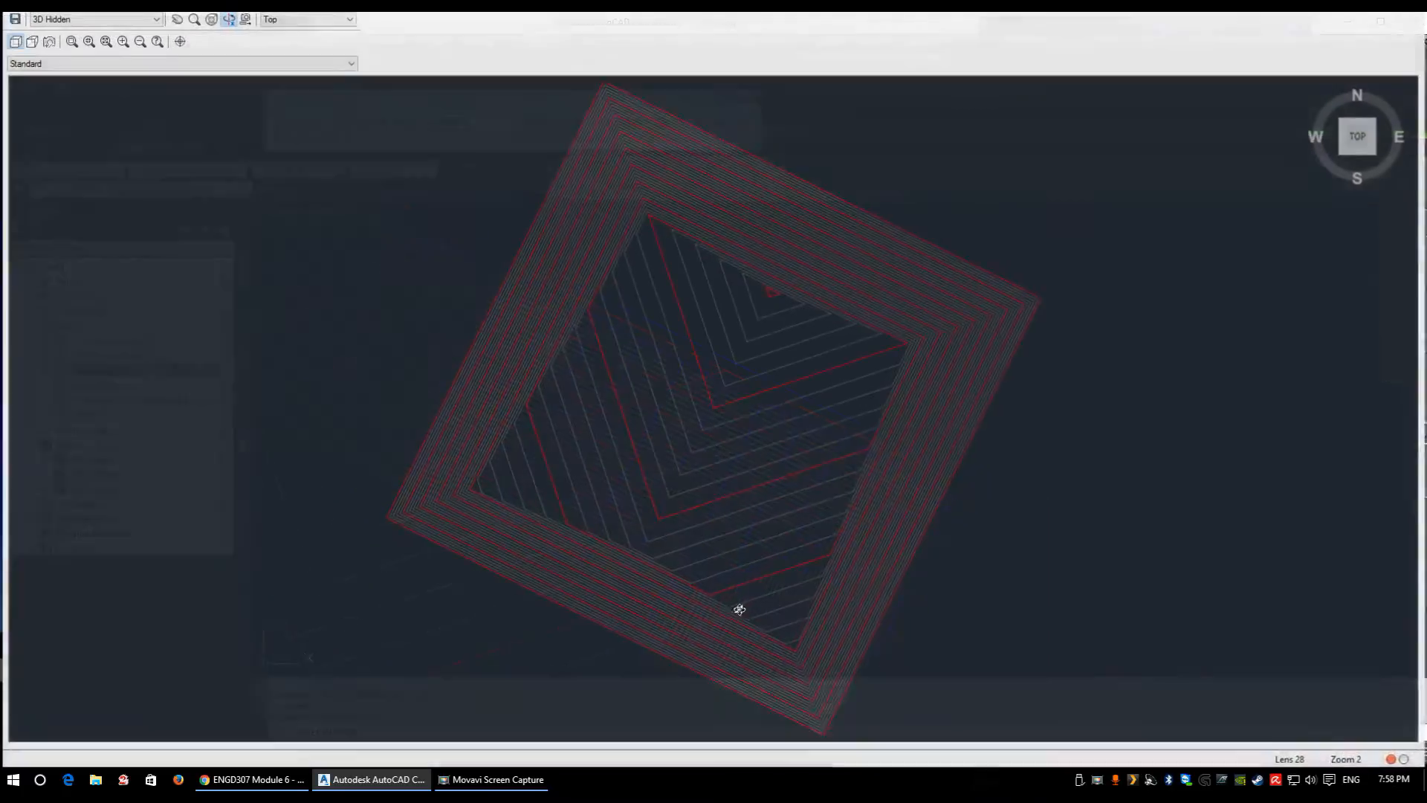
left_click_drag(780, 472, 762, 358)
left_click_drag(676, 491, 693, 386)
scroll(946, 494, "up", 4)
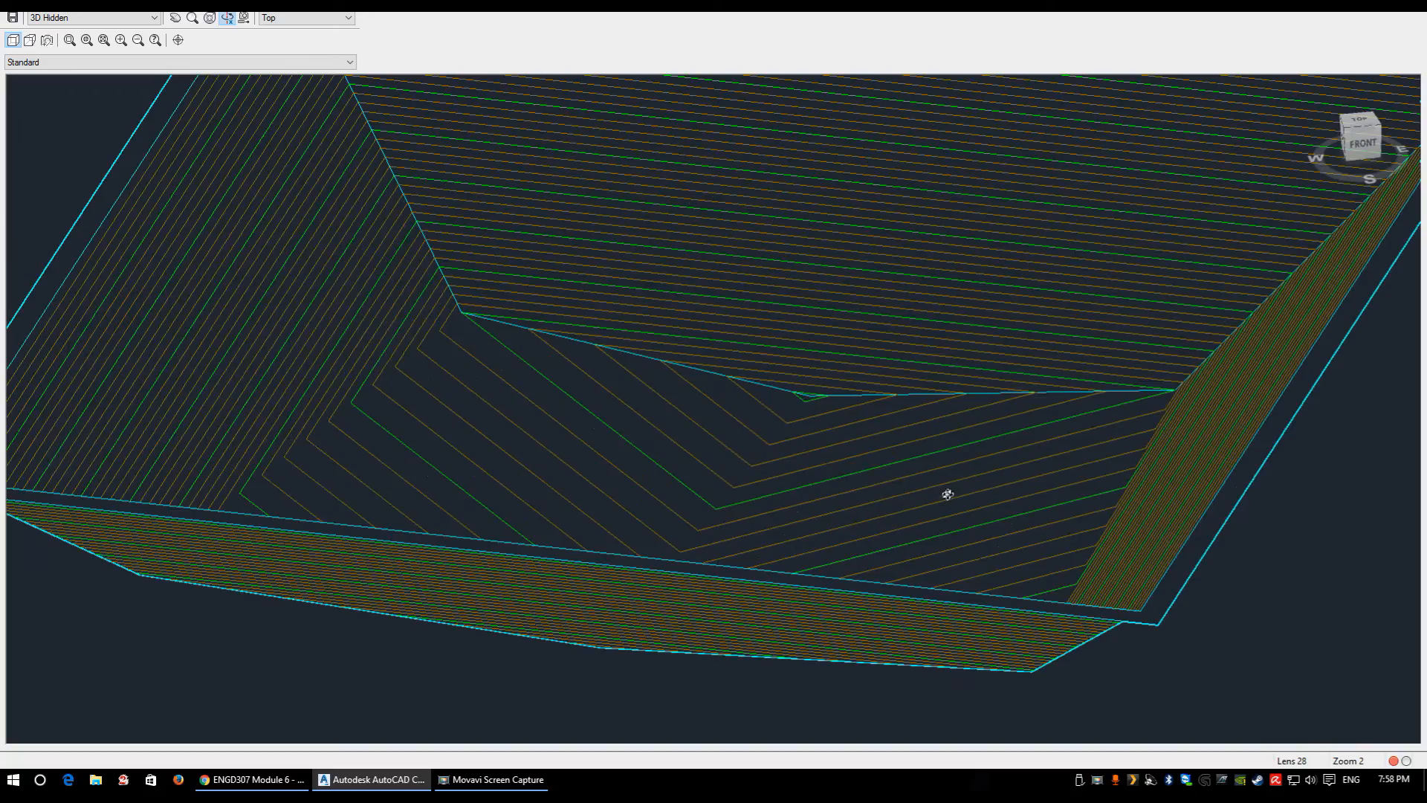
middle_click_drag(946, 494, 540, 400)
mouse_move(365, 403)
middle_mouse_down()
mouse_move(880, 471)
mouse_move(1100, 483)
middle_mouse_up()
middle_click_drag(178, 423, 505, 468)
left_click_drag(505, 446, 805, 430)
scroll(459, 444, "down", 5)
left_click_drag(498, 409, 822, 342)
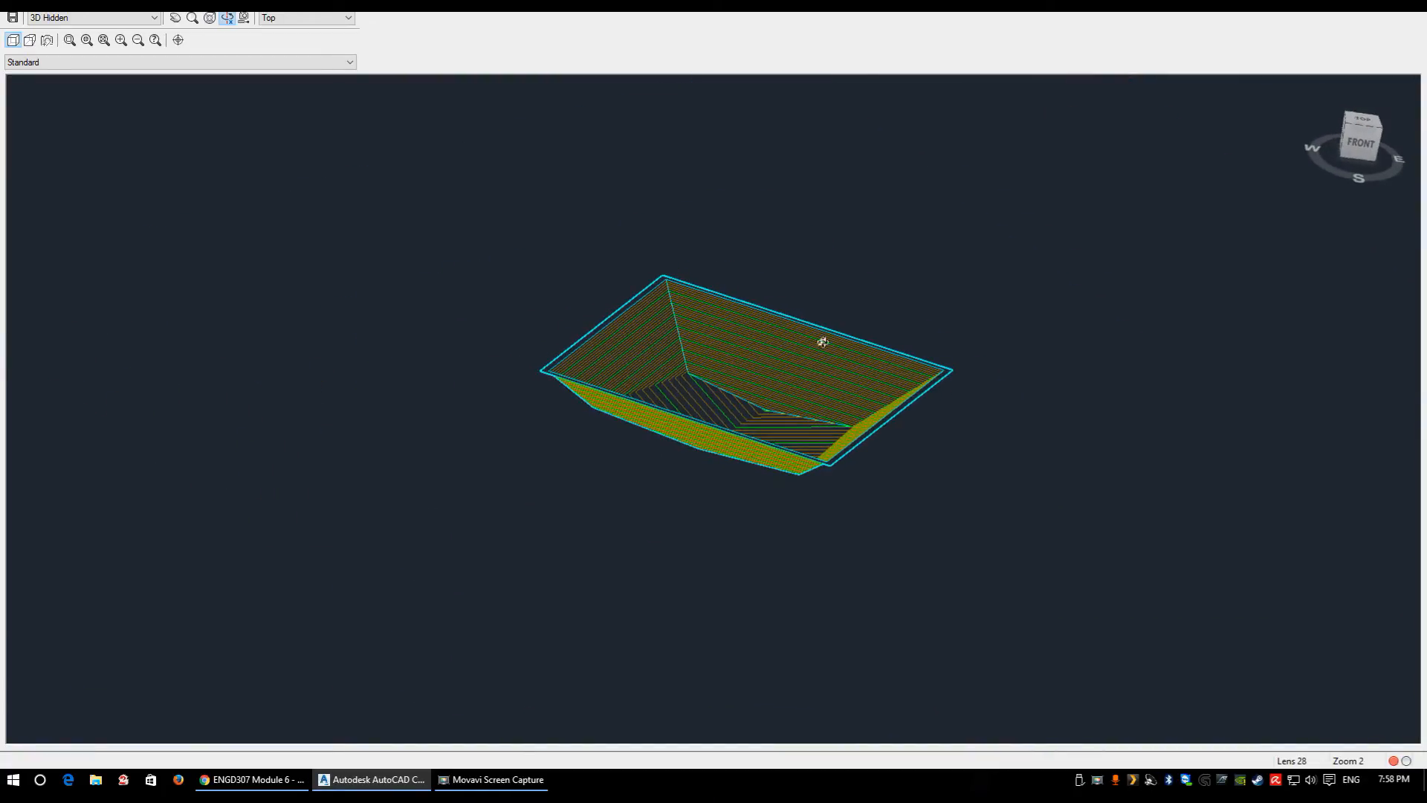
left_click_drag(694, 279, 758, 436)
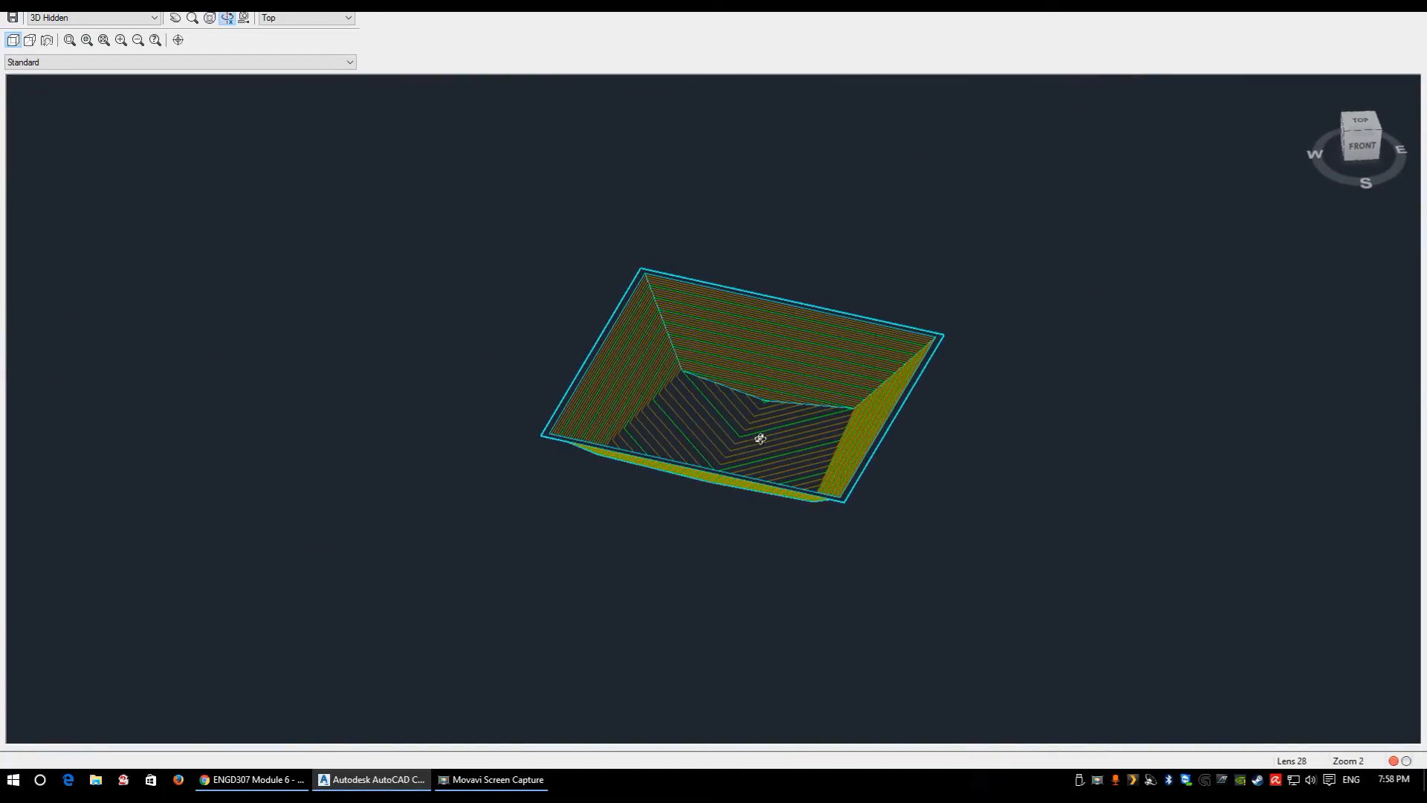
right_click(720, 377)
left_click(756, 387)
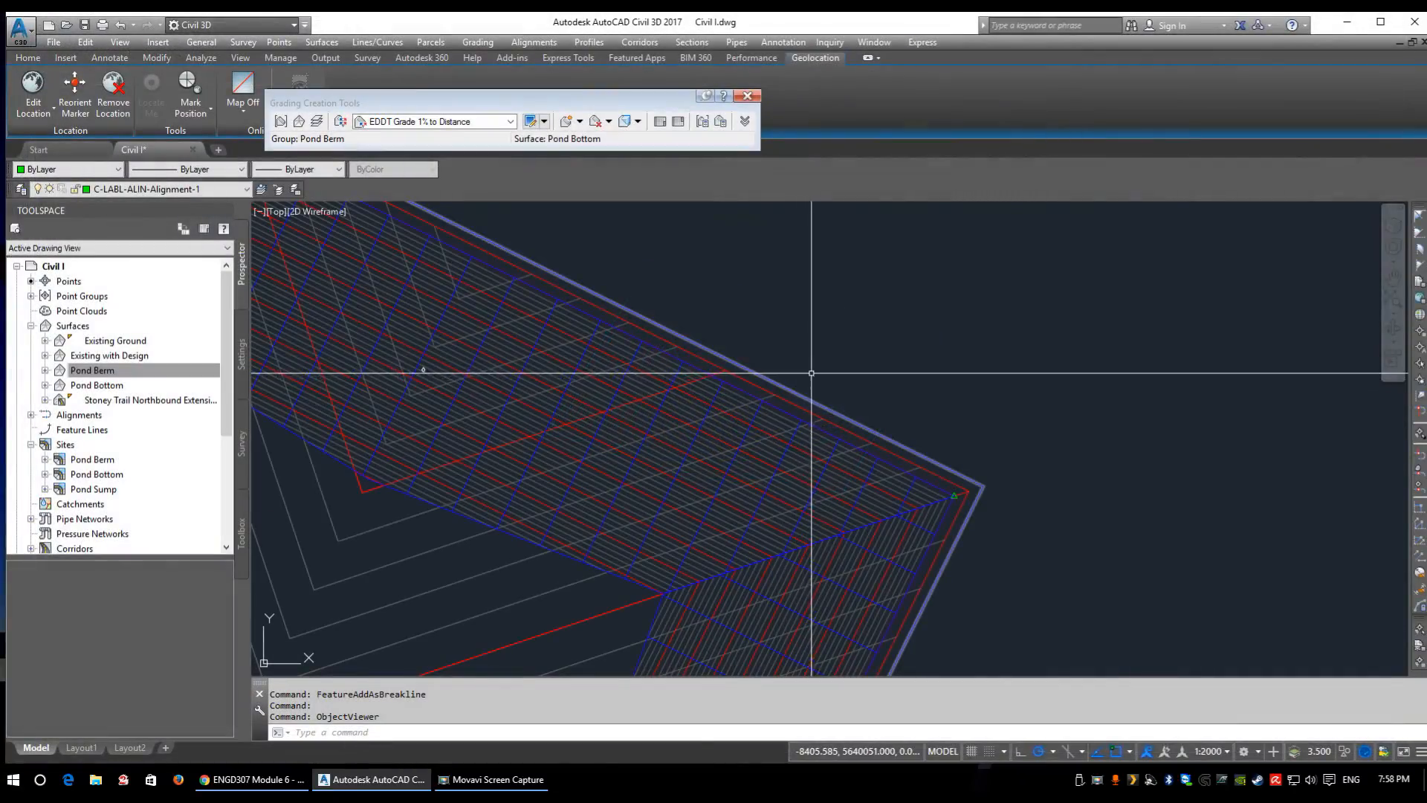
- In the Pond Berm surface style, set the contour and triangle display modes to Use Surface Elevation instead of exaggerated elevation
scroll(906, 368, "down", 4)
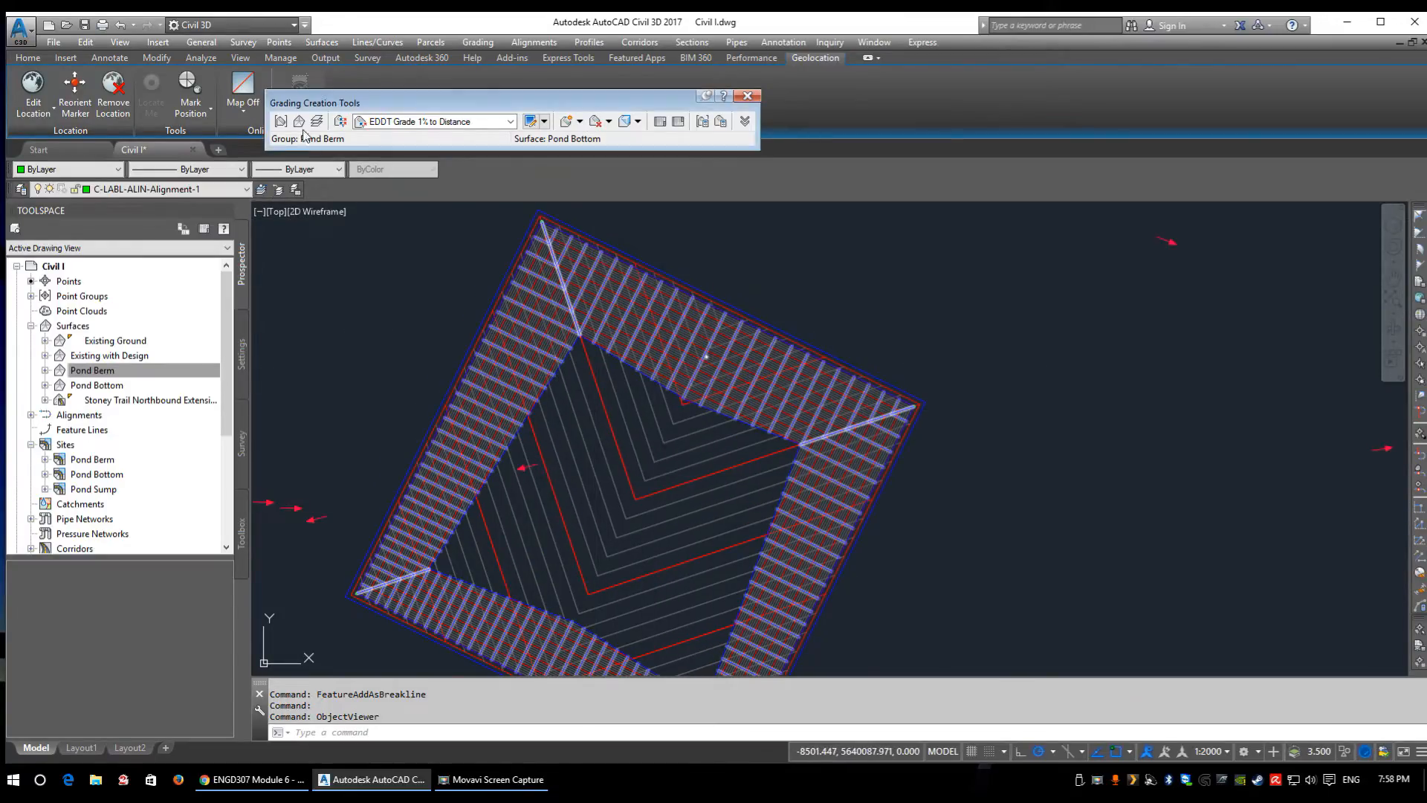
middle_click_drag(848, 458, 812, 399)
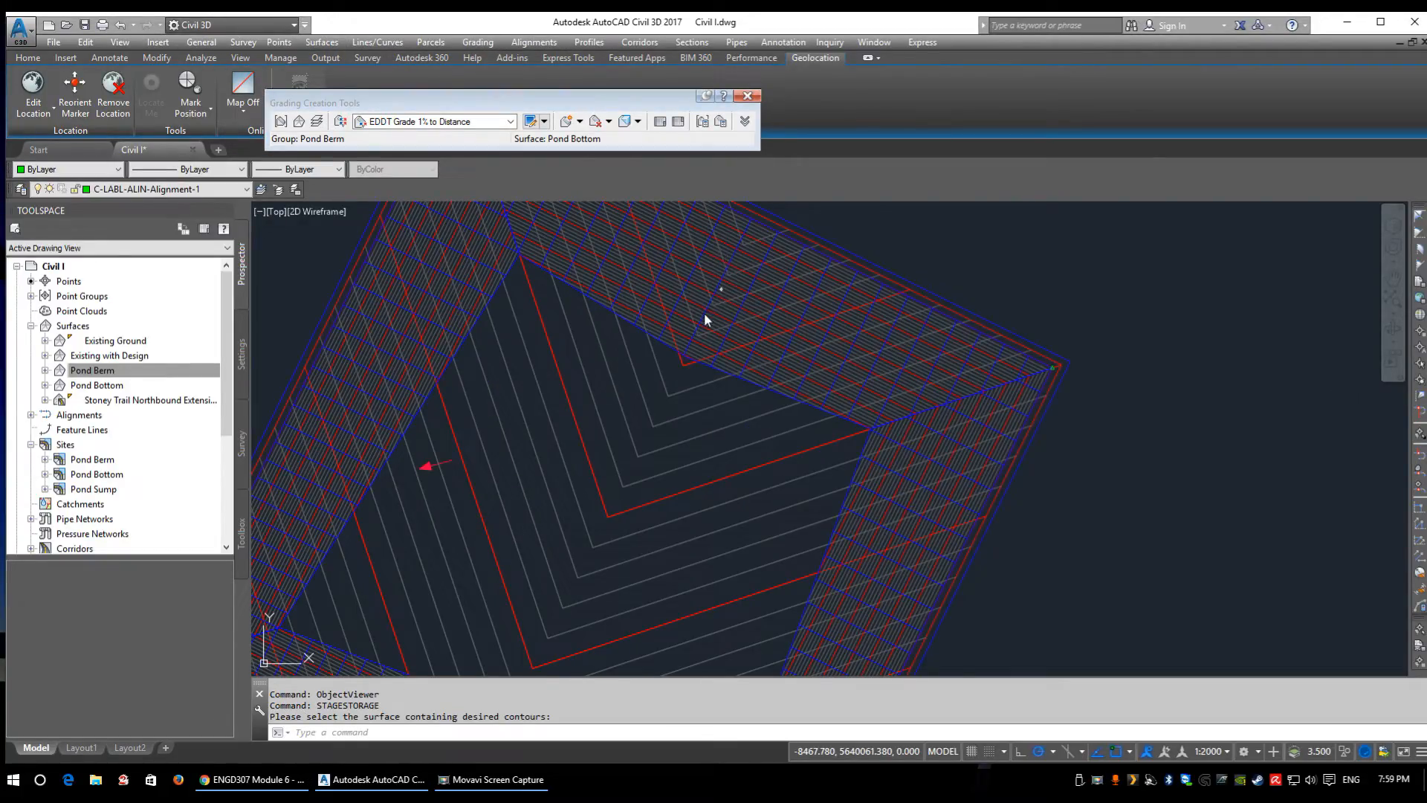
left_click(730, 346)
right_click(783, 422)
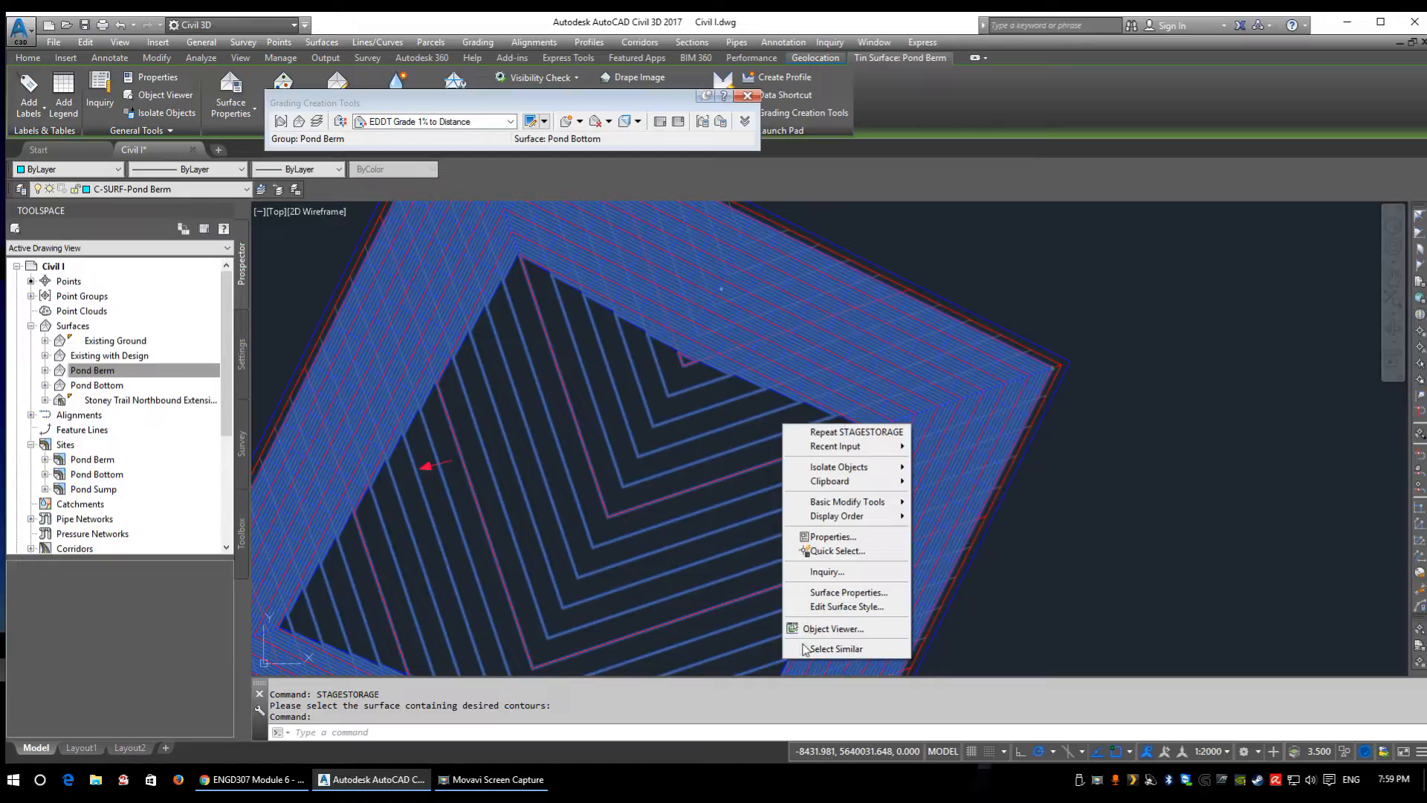
left_click(867, 607)
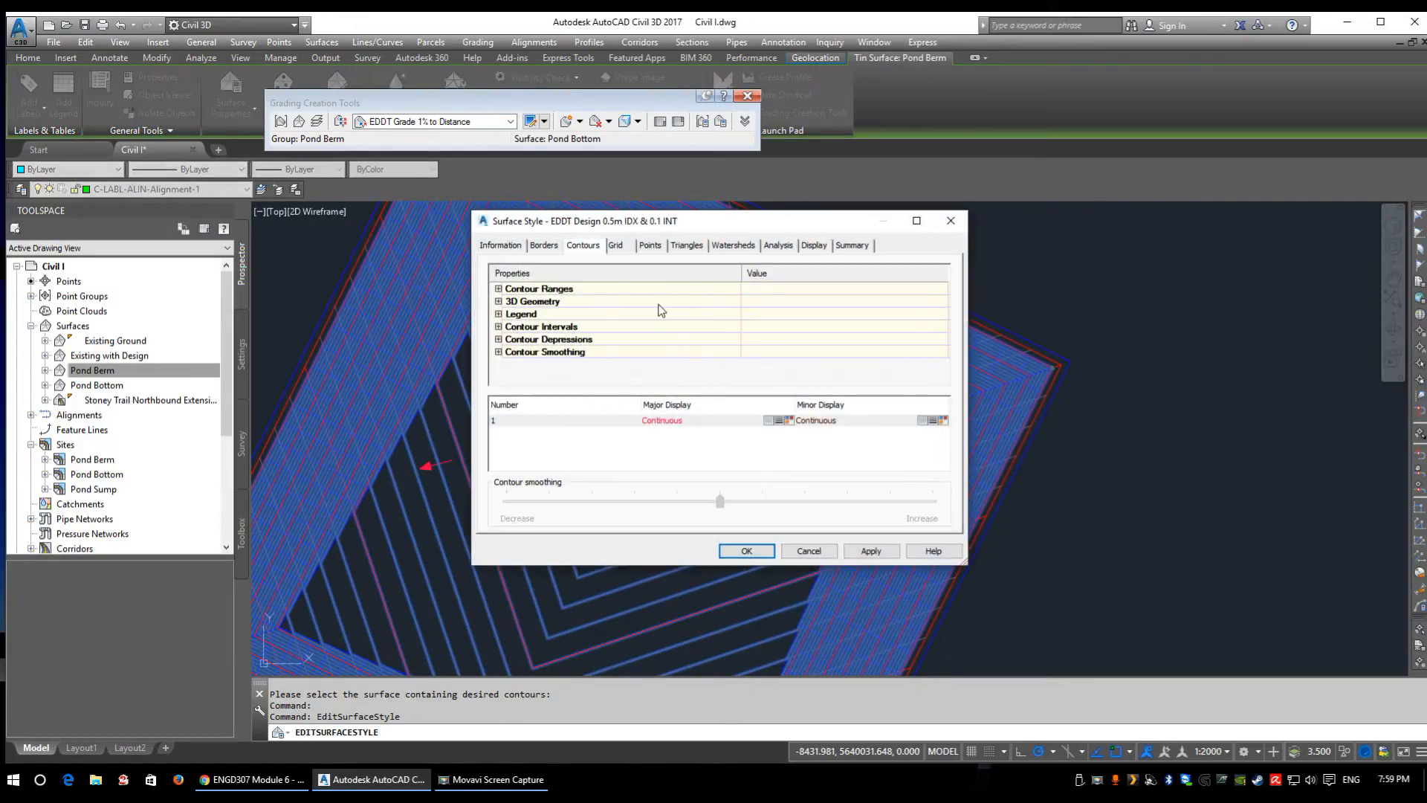
left_click(498, 302)
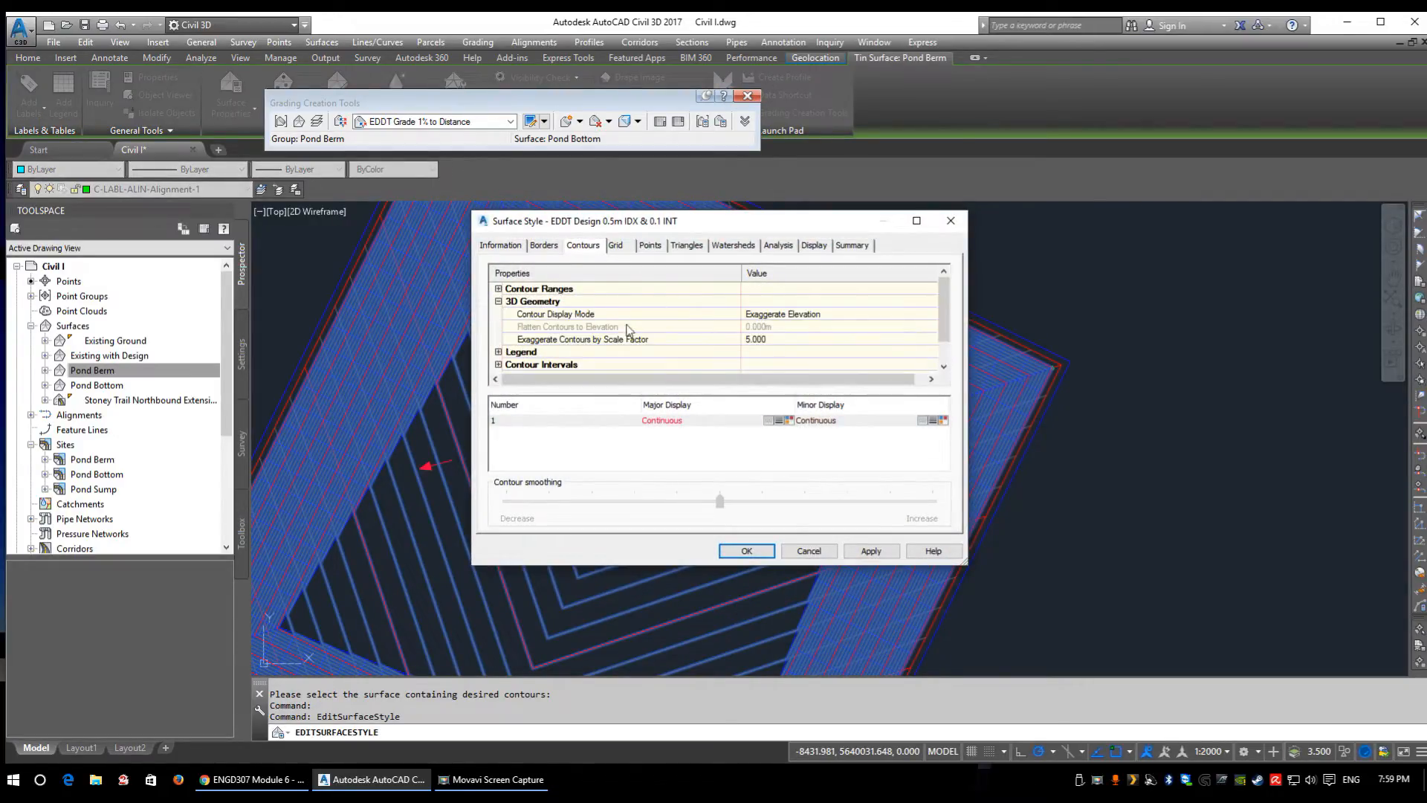
left_click(788, 321)
left_click(788, 339)
left_click(678, 250)
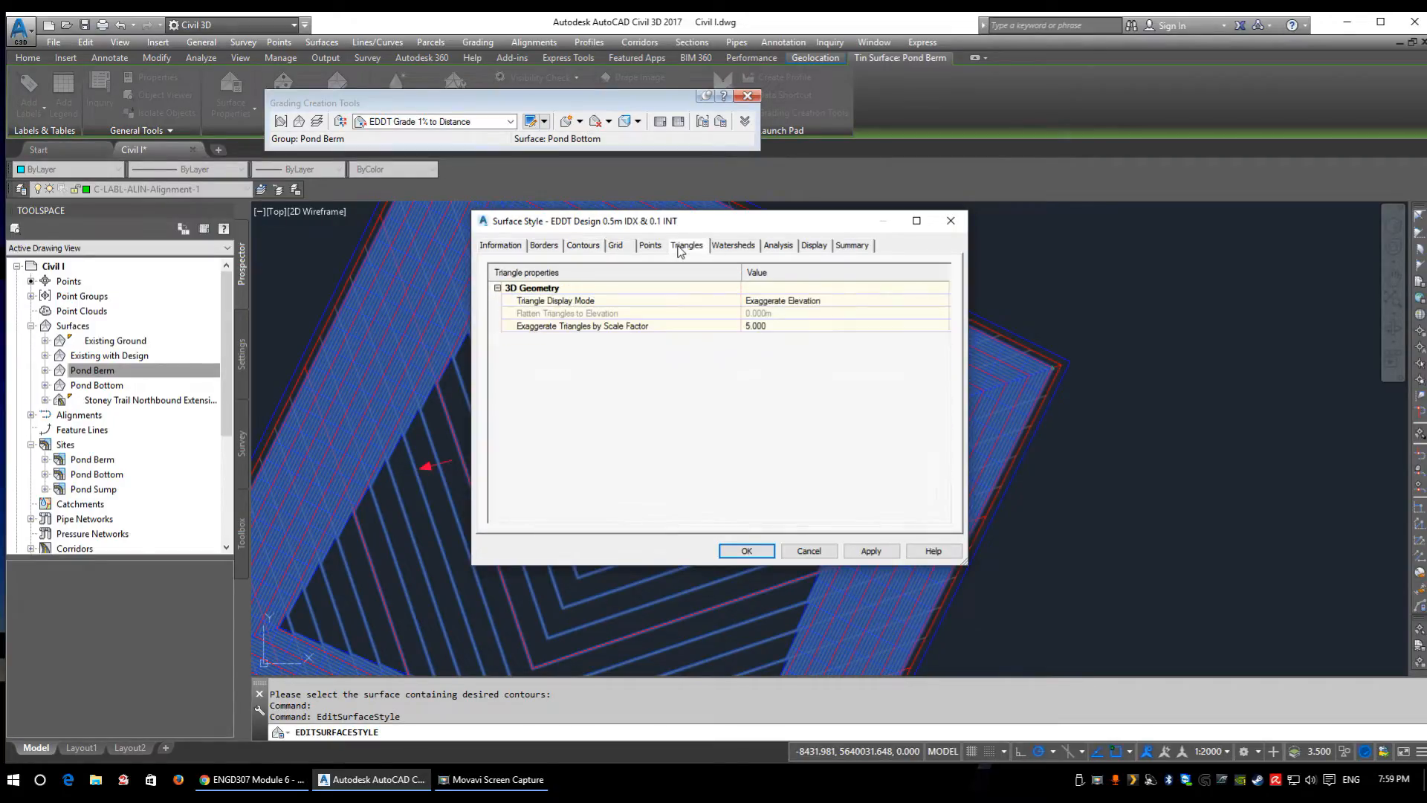
left_click(790, 301)
left_click(776, 313)
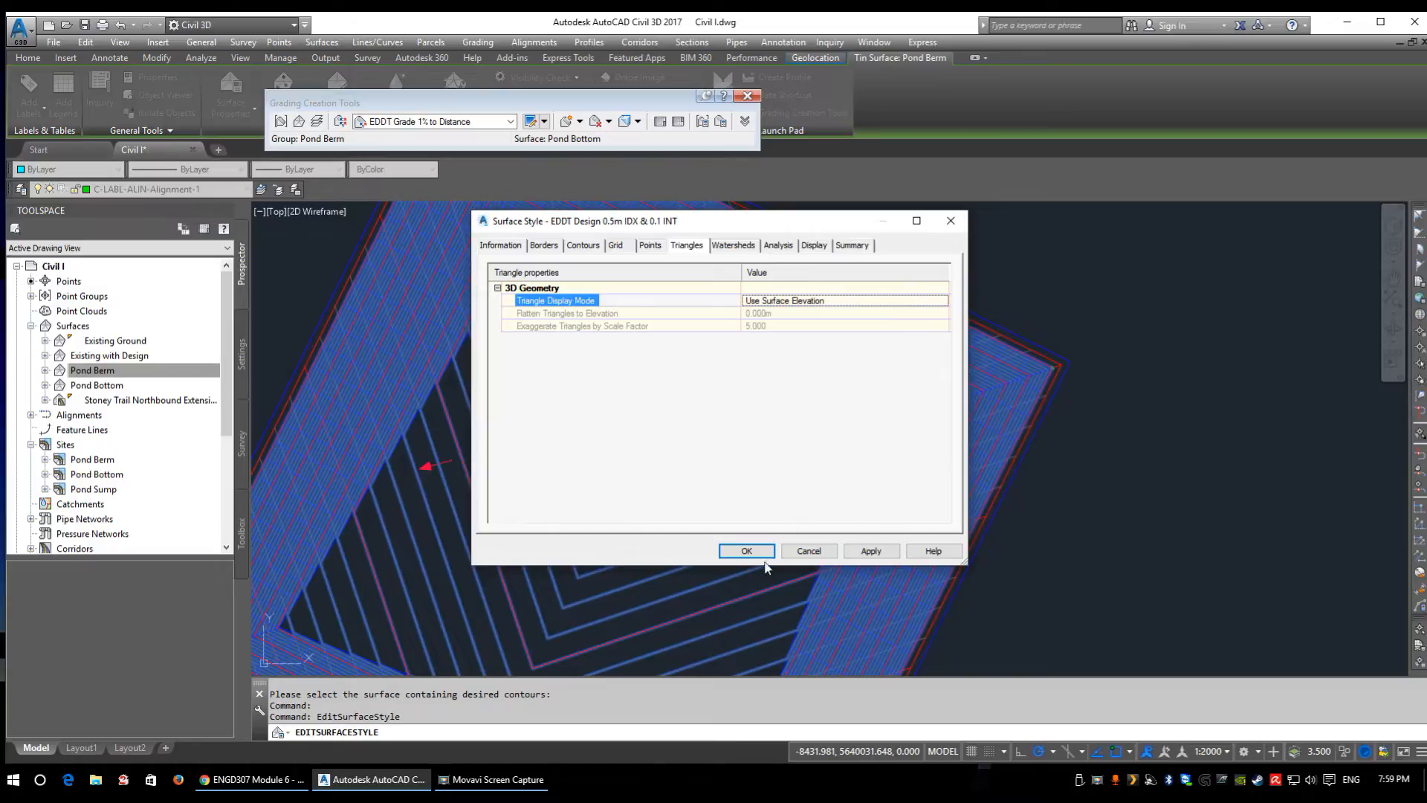
left_click(747, 551)
- Check the Pond Berm surface's true, unexaggerated slopes from an orbited 3D view in the Object Viewer
left_click(717, 349)
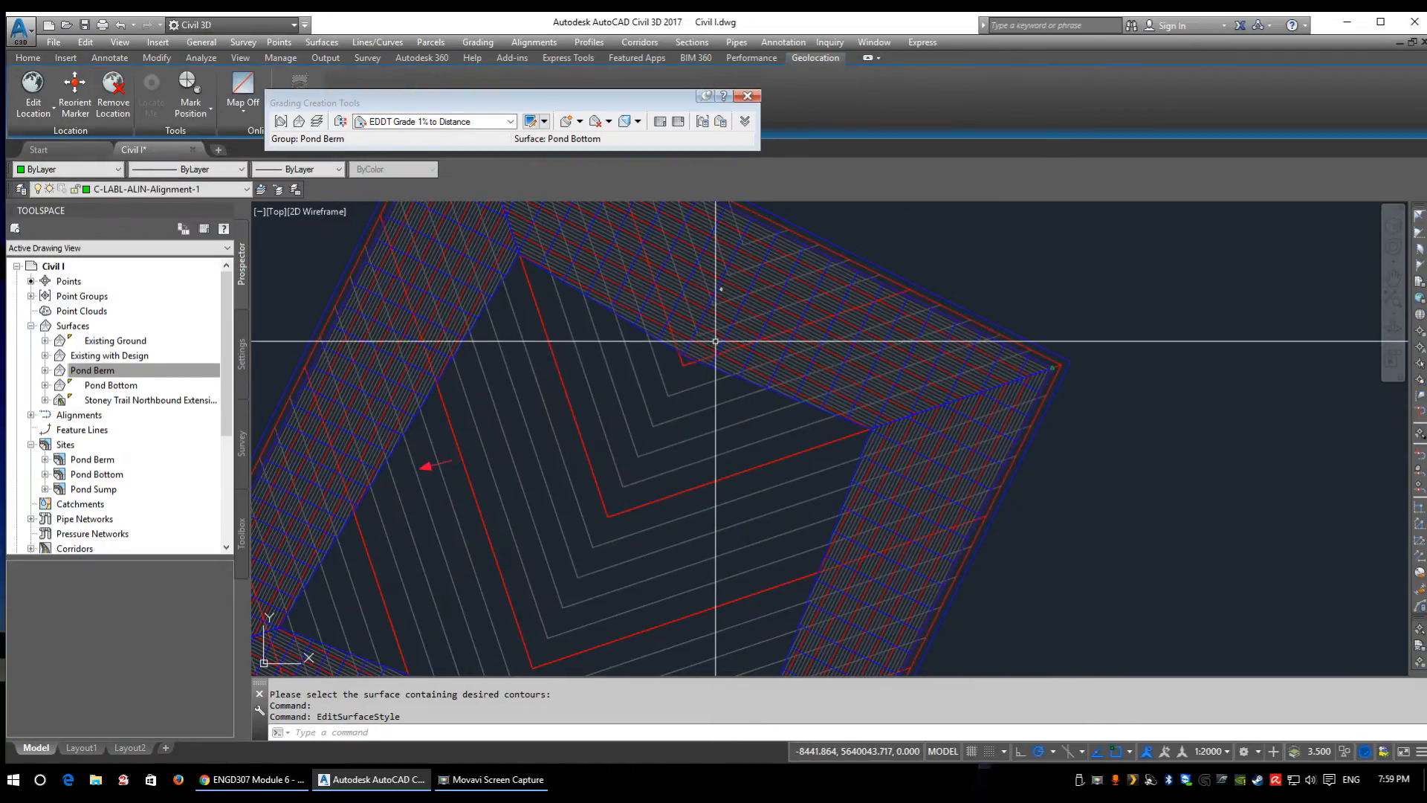
right_click(716, 343)
left_click(765, 547)
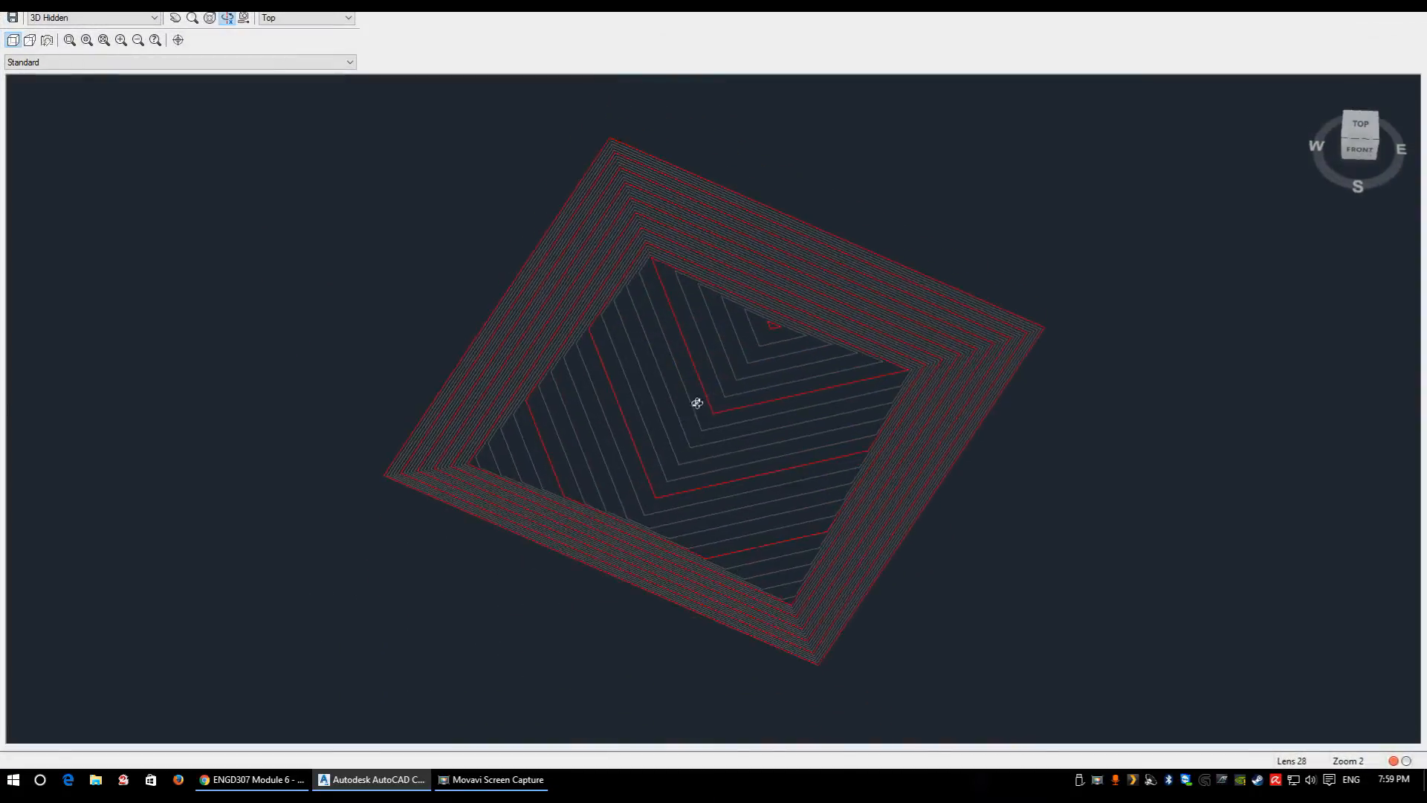
left_click_drag(751, 481, 822, 399)
right_click(822, 399)
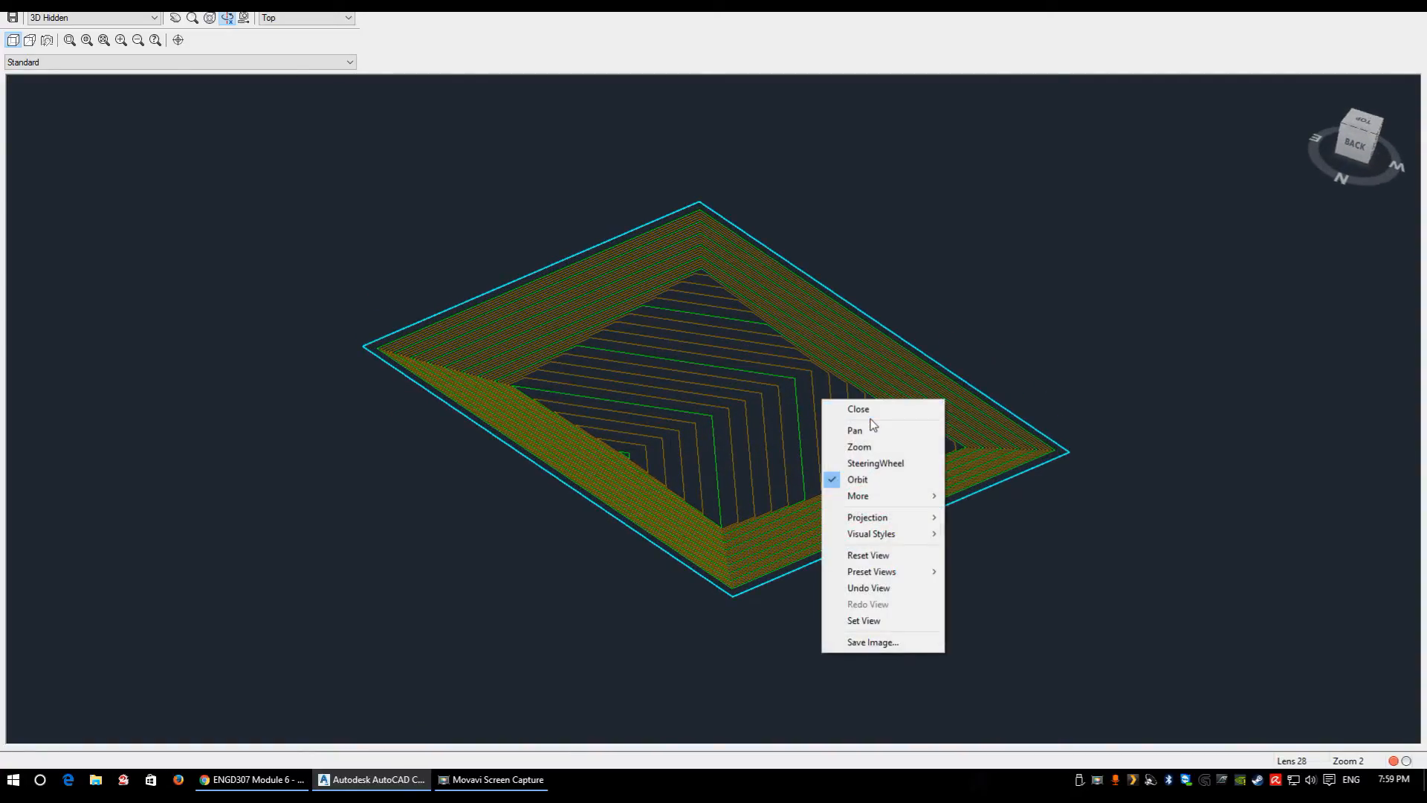
left_click(863, 409)
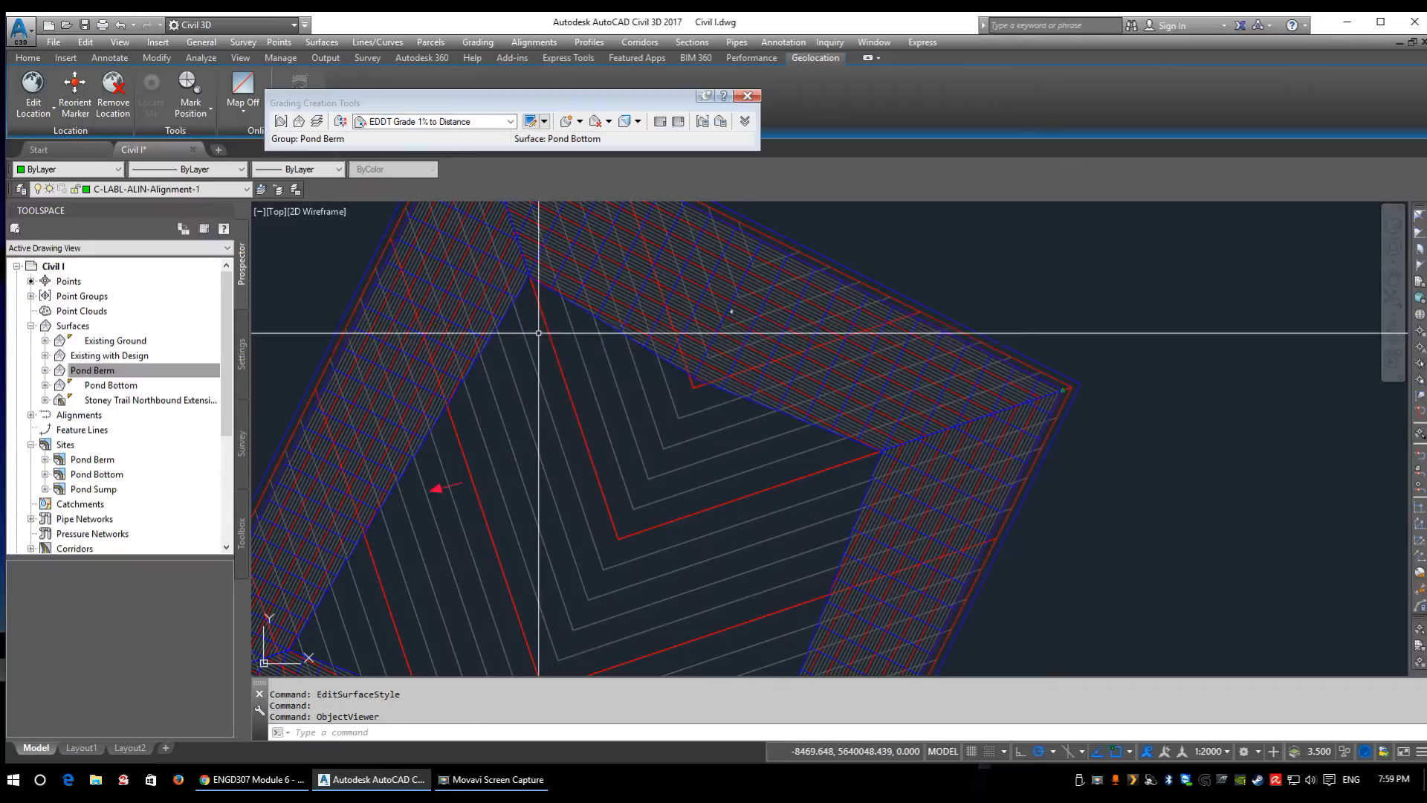
- Run the STAGESTORAGE command and define the basin from the Pond Berm surface's contours
type("estorg")
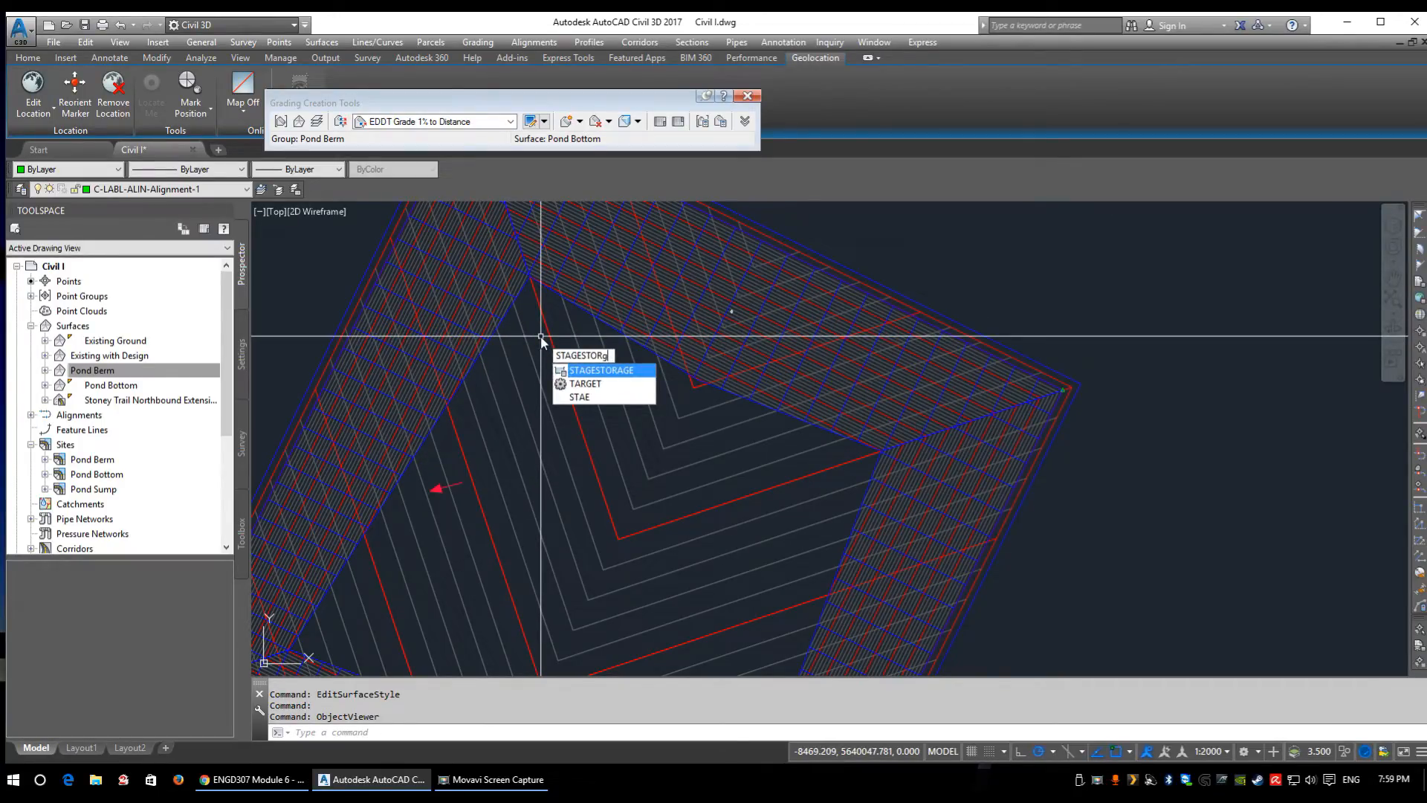
key("BackSpace")
key("Return")
left_click_drag(312, 96, 554, 83)
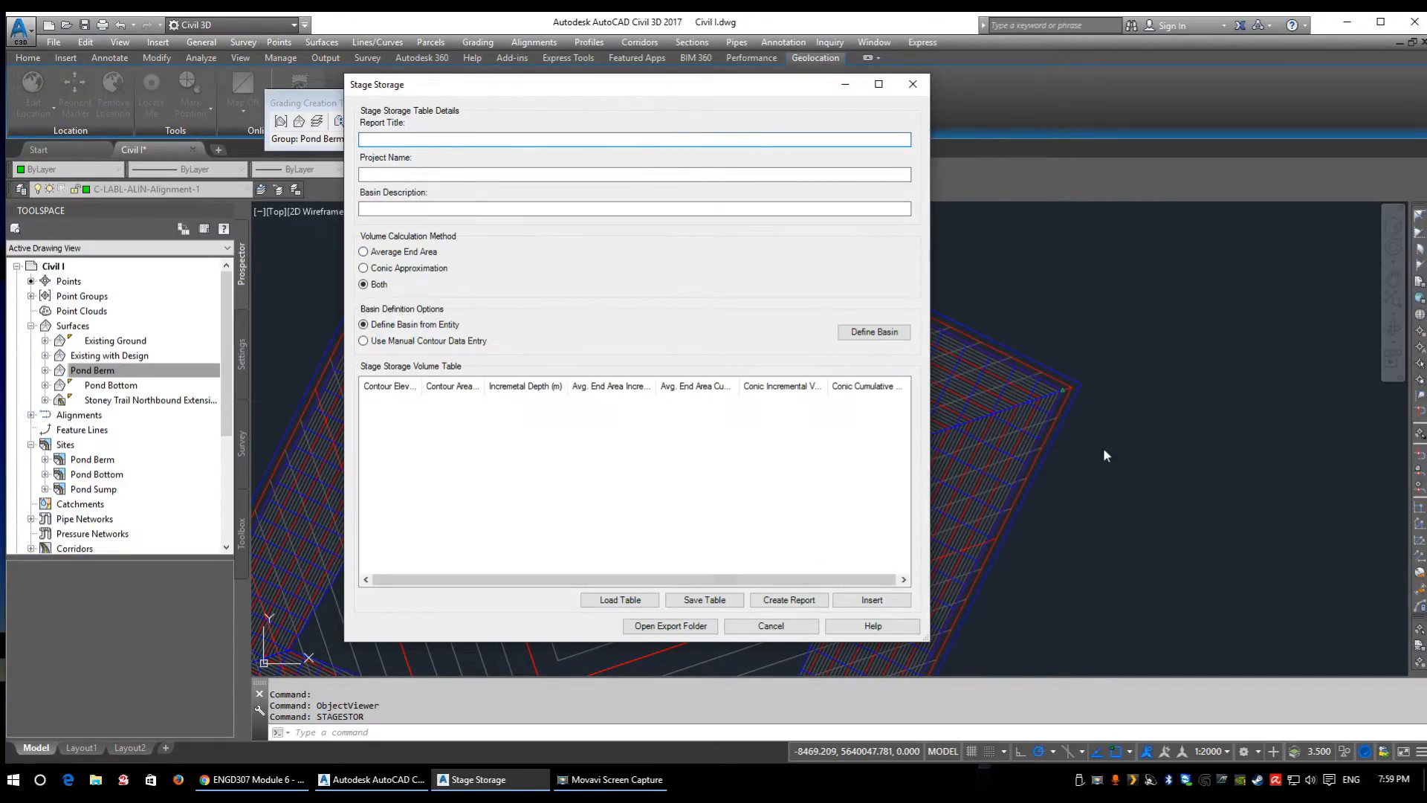
left_click_drag(614, 84, 315, 72)
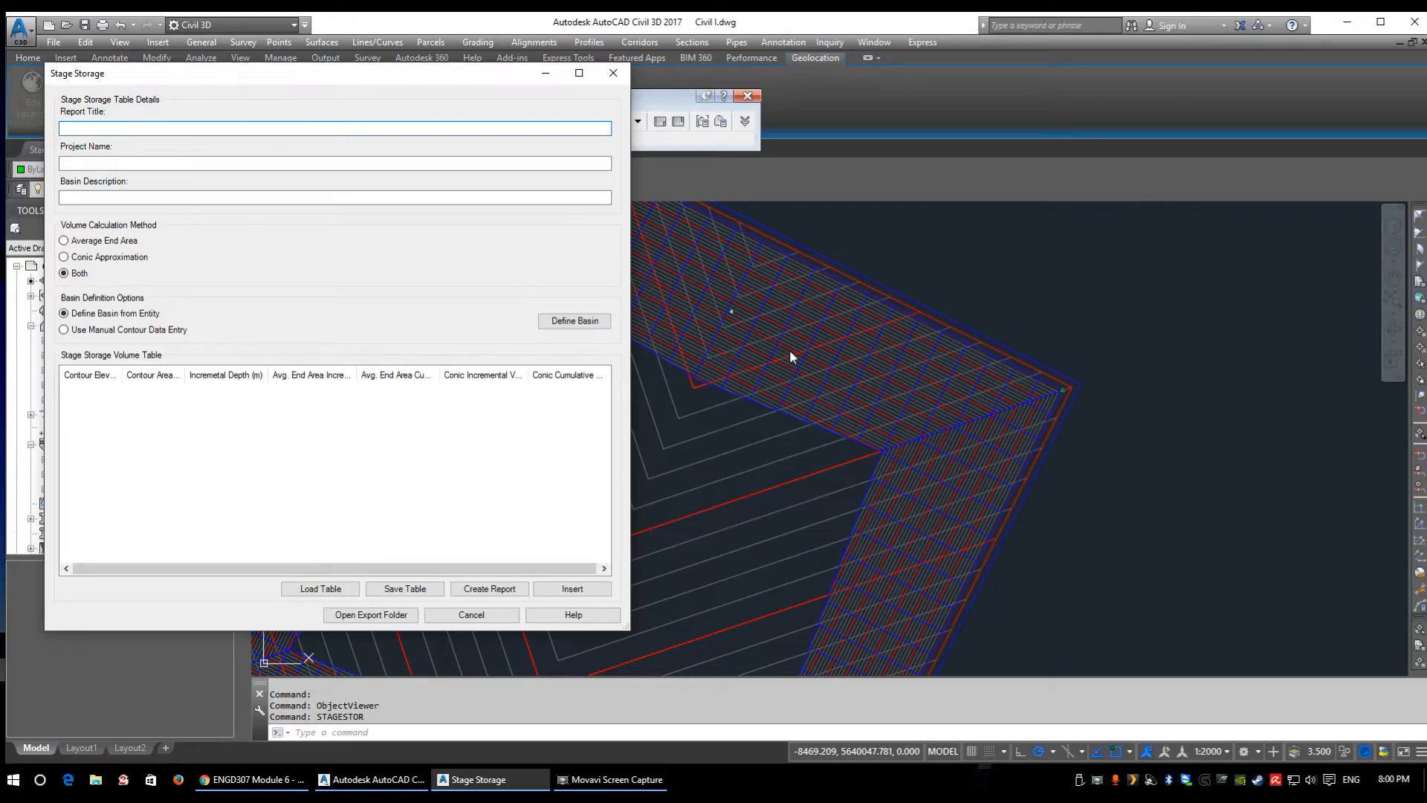
left_click(578, 321)
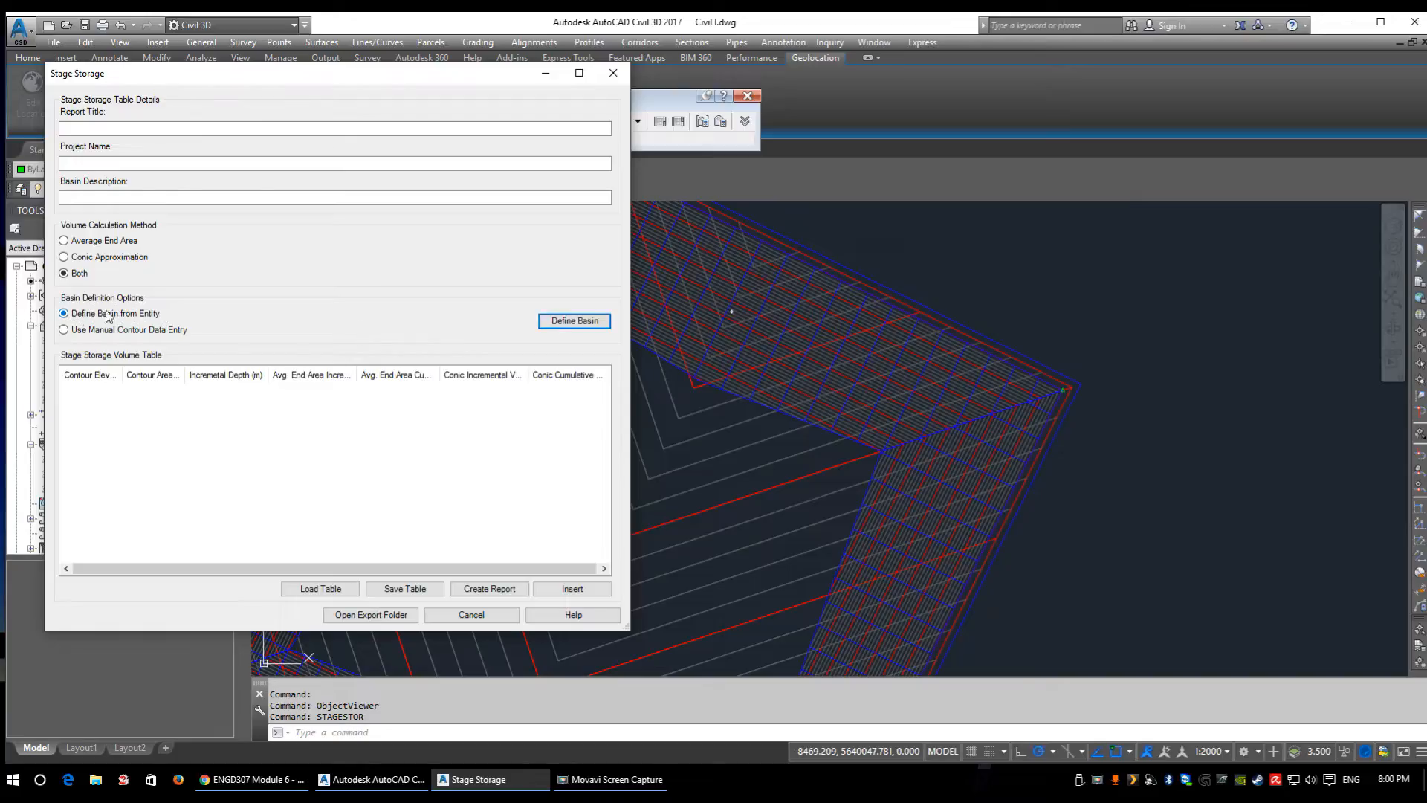
left_click(574, 321)
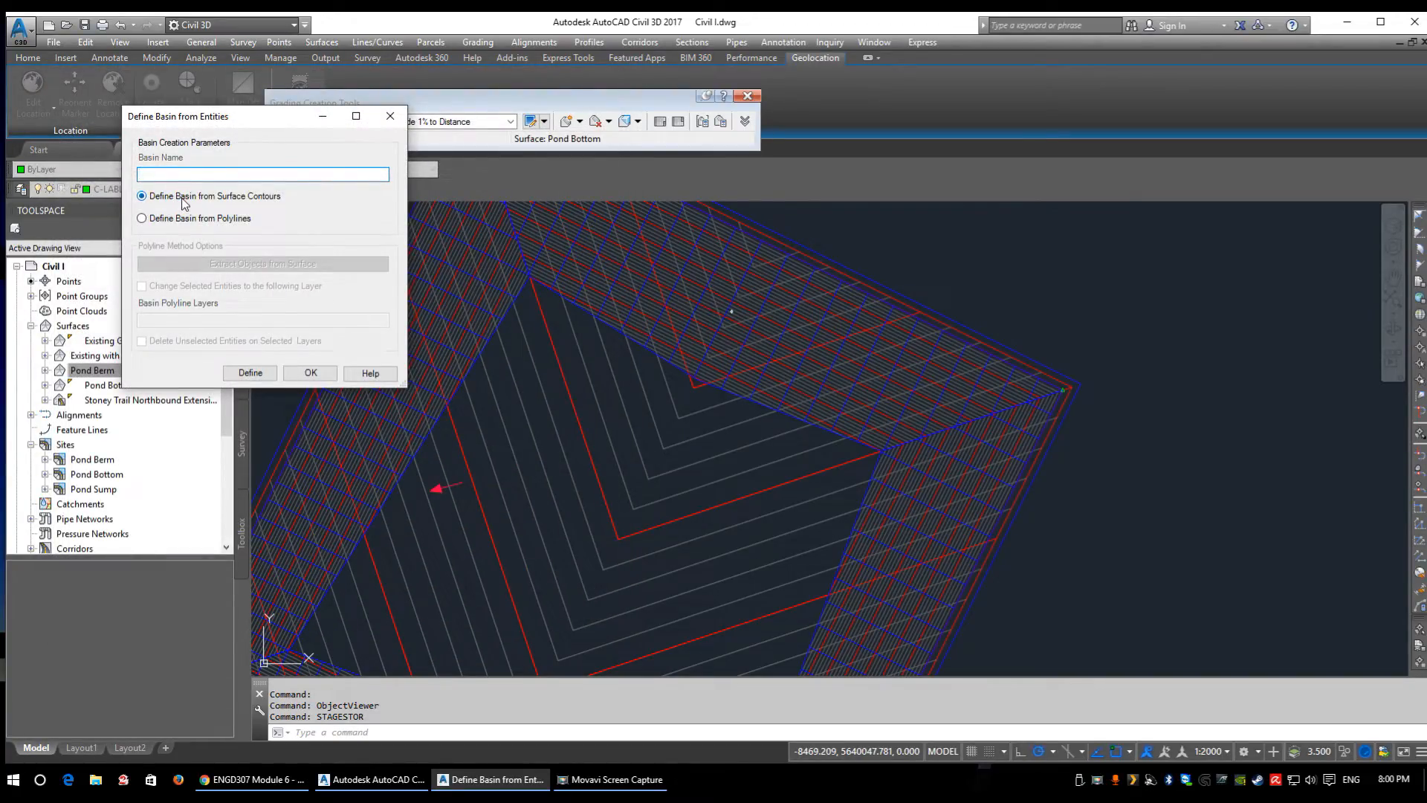
left_click(250, 373)
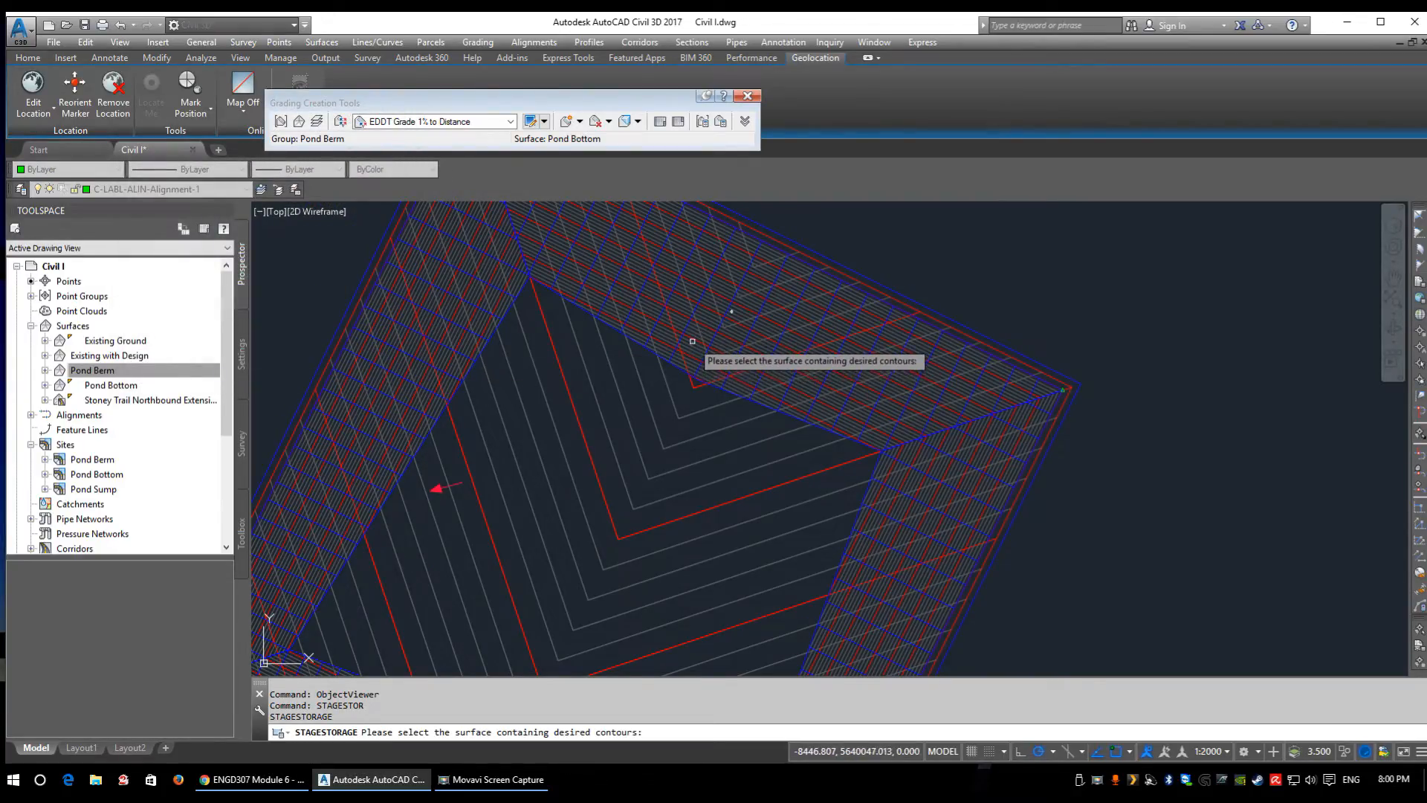
scroll(692, 341, "up", 2)
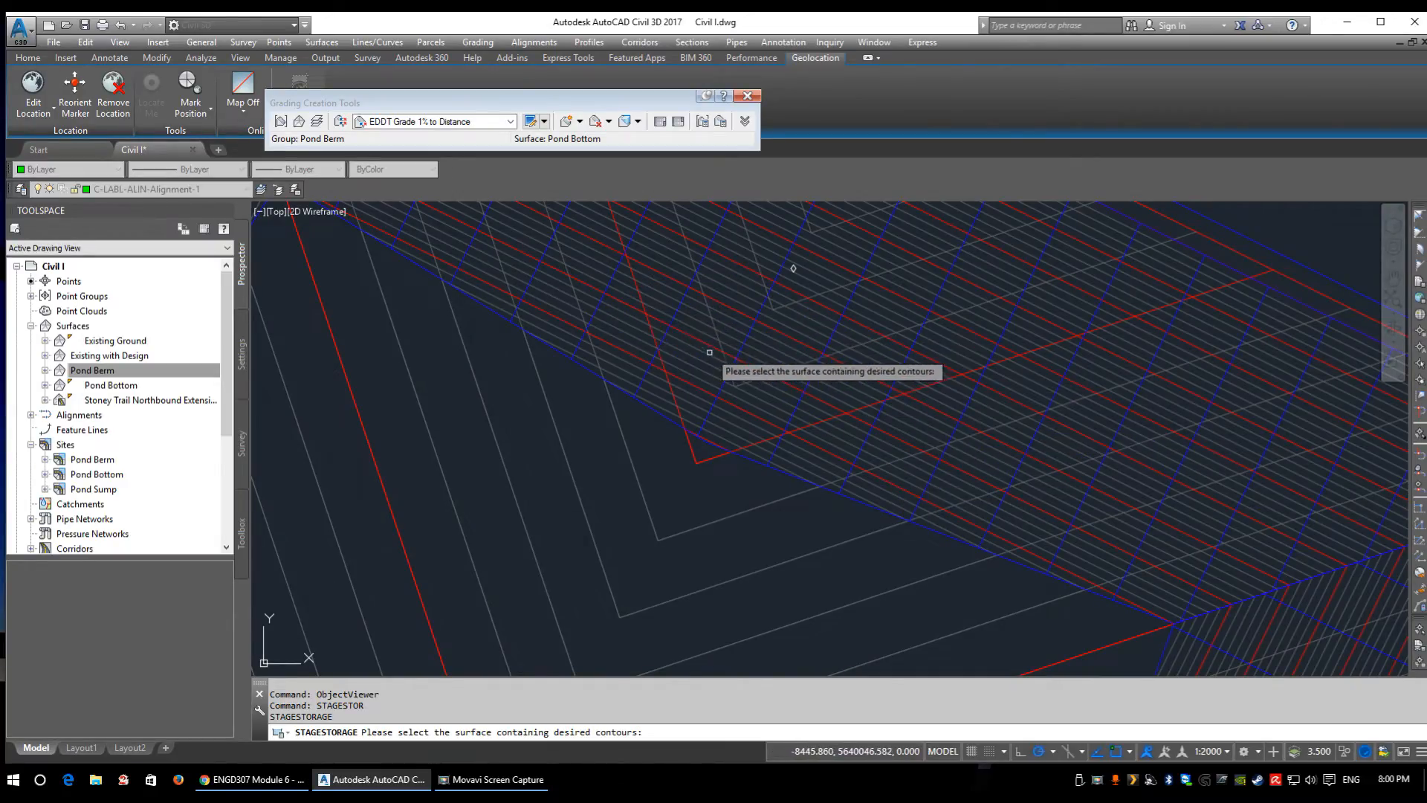
left_click(681, 346)
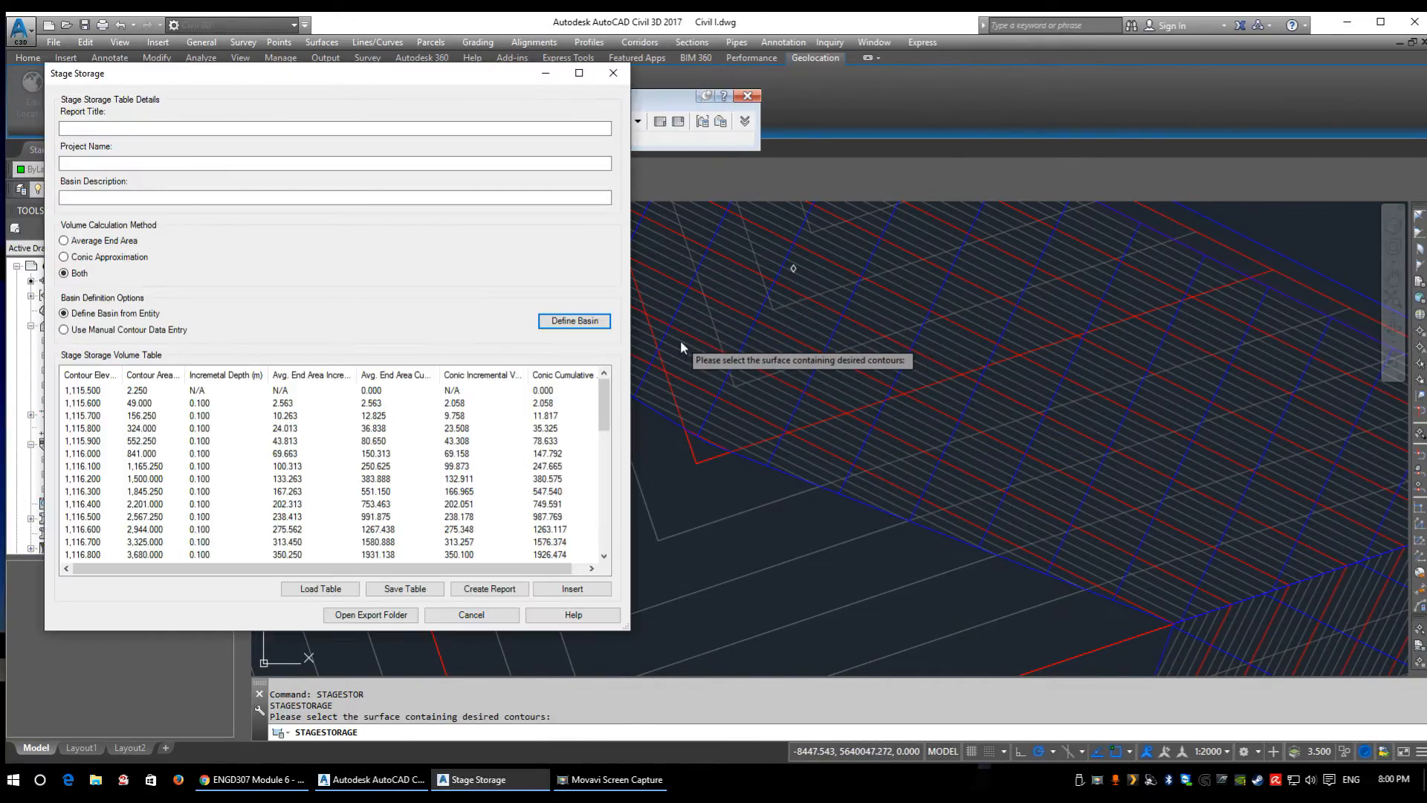
left_click_drag(377, 74, 372, 37)
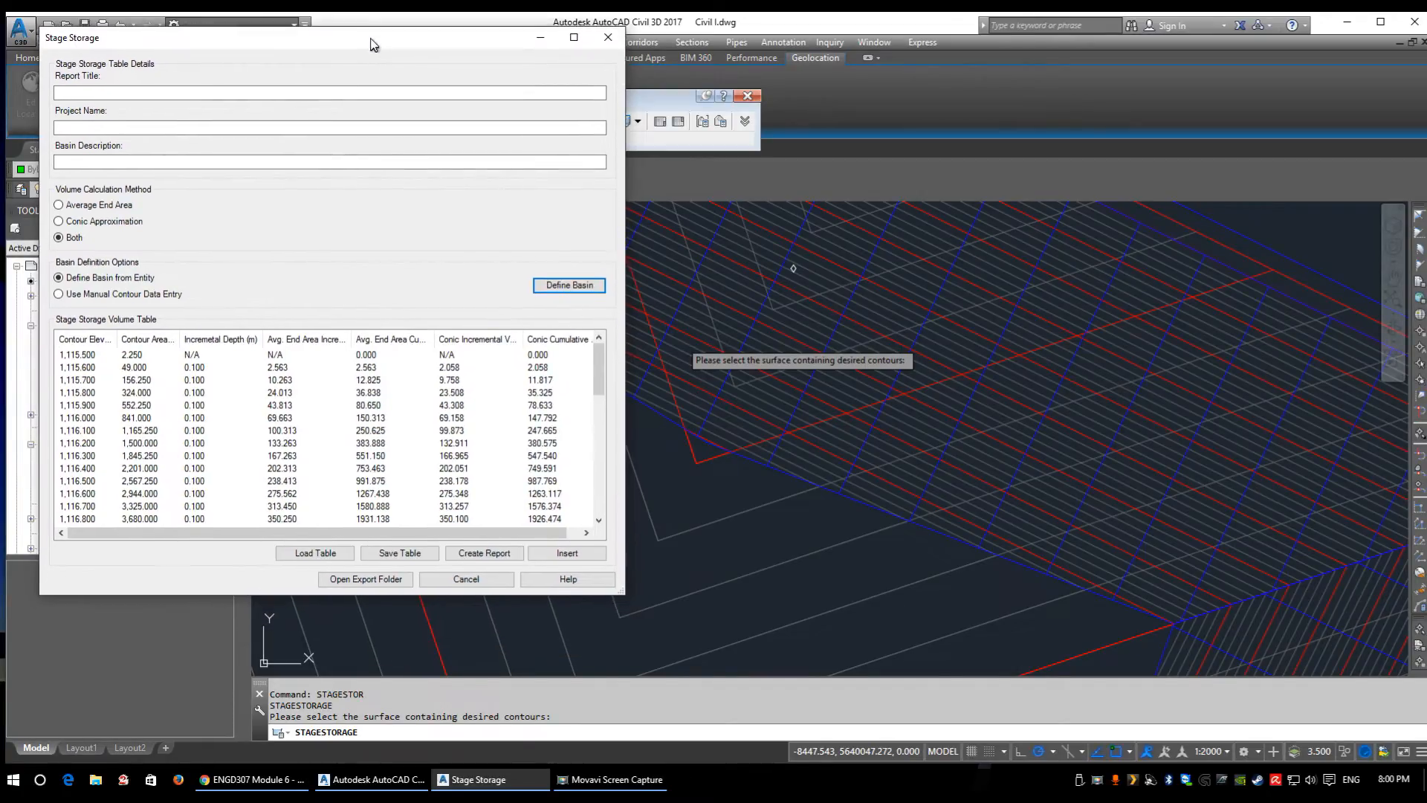
- Examine the contour elevations in the stage storage volume table row by row, up to elevation 1,120.000
left_click(140, 369)
key("Down")
key("Down")
key("Down")
key("Down")
key("Down")
key("Down")
key("Down")
key("Down")
key("Down")
key("Down")
key("Down")
key("Down")
key("Down")
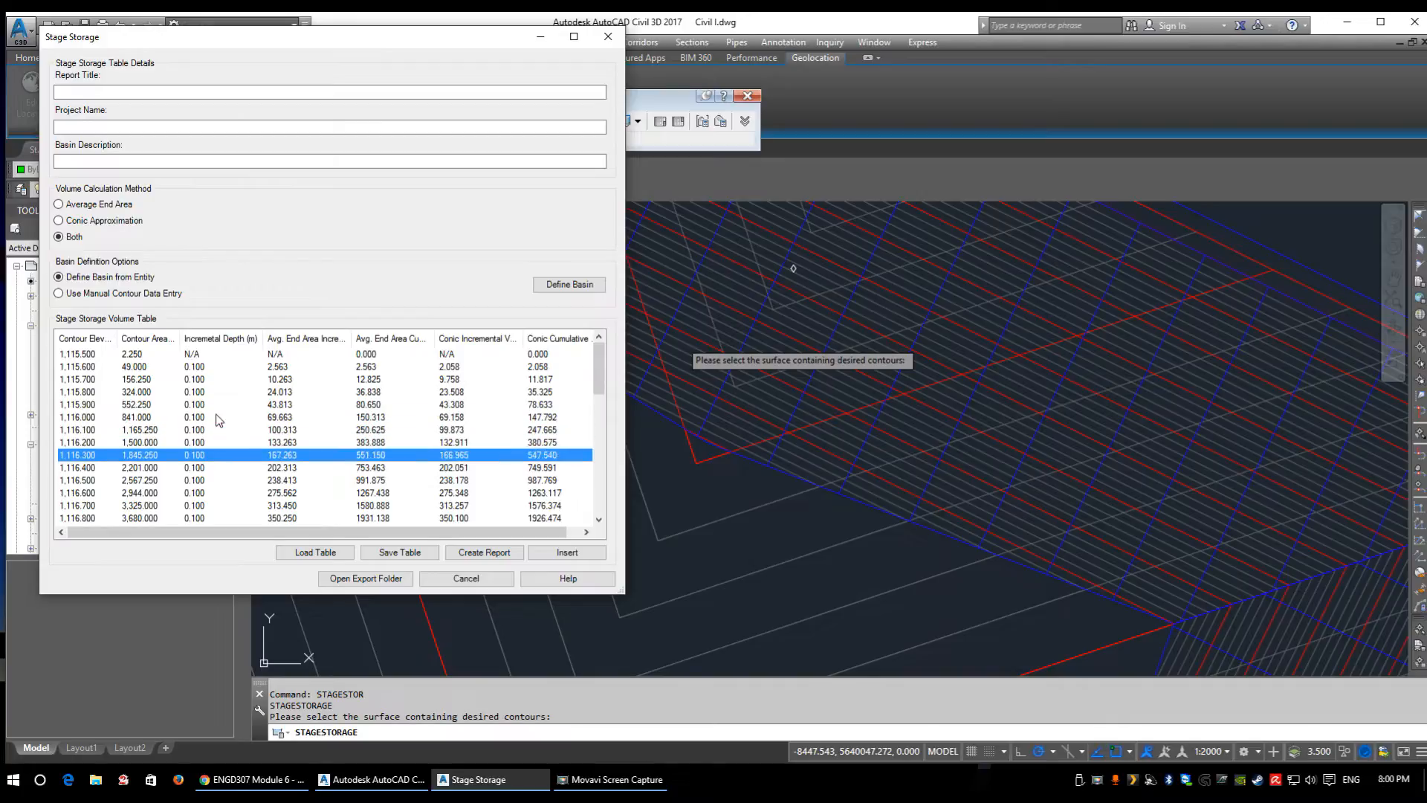
key("Down")
key("Down")
key("Down")
key("Down")
key("Down")
key("Down")
key("Down")
key("Down")
key("Down")
key("Down")
key("Down")
key("Down")
key("Down")
key("Down")
key("Down")
key("Down")
key("Down")
key("Down")
key("Down")
key("Down")
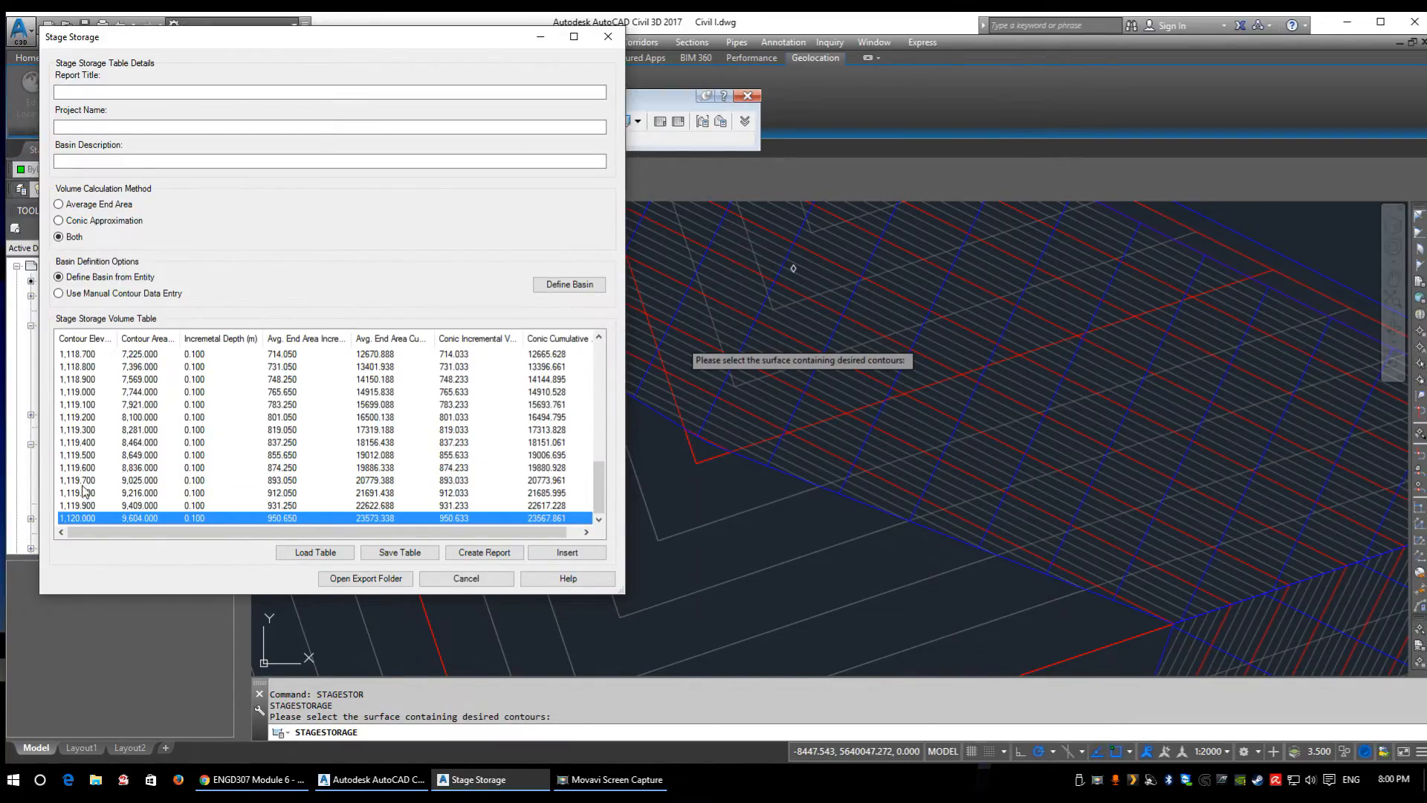
left_click(78, 356)
key("Down")
key("Down")
key("Down")
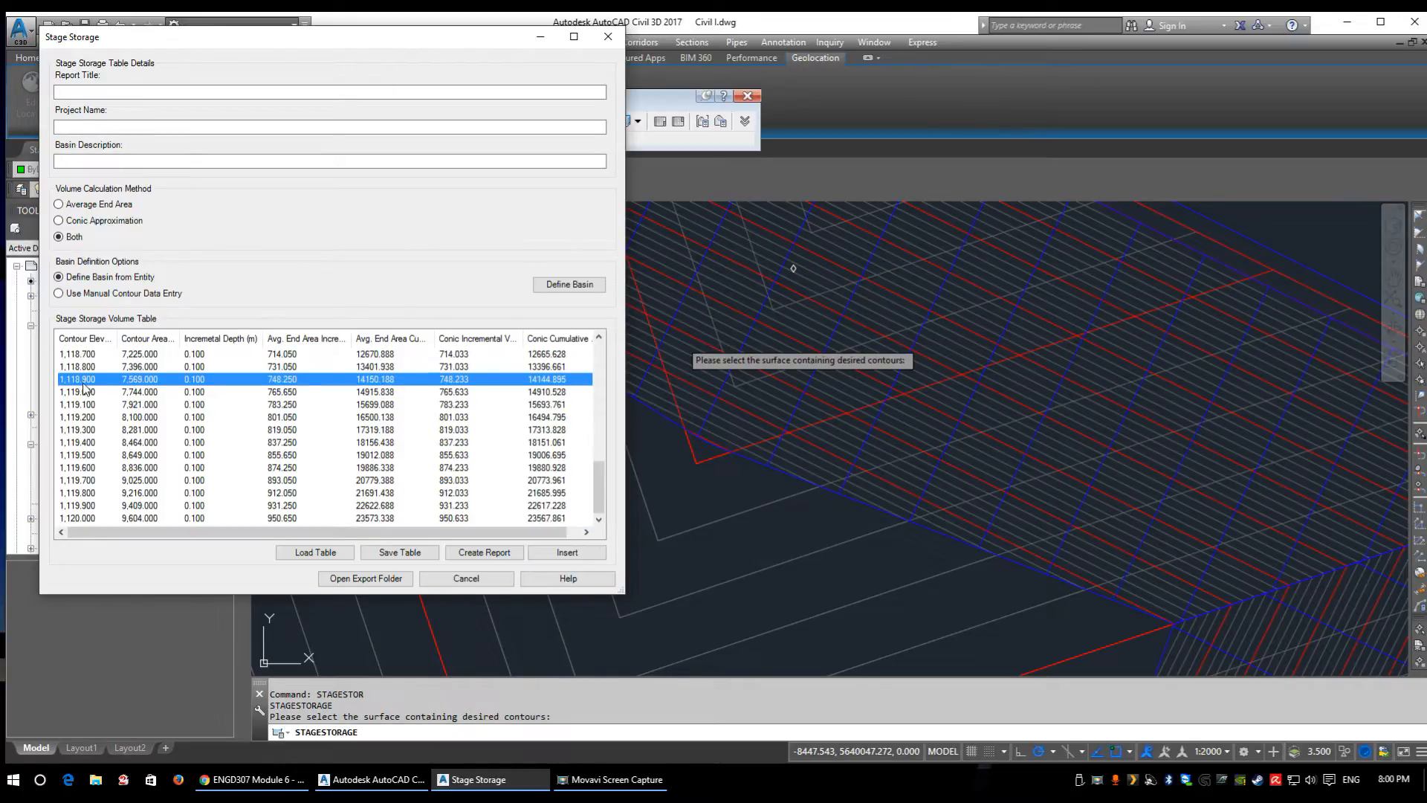
key("Down")
key("Down")
key("Down")
key("Down")
key("Down")
key("Down")
key("Down")
key("Down")
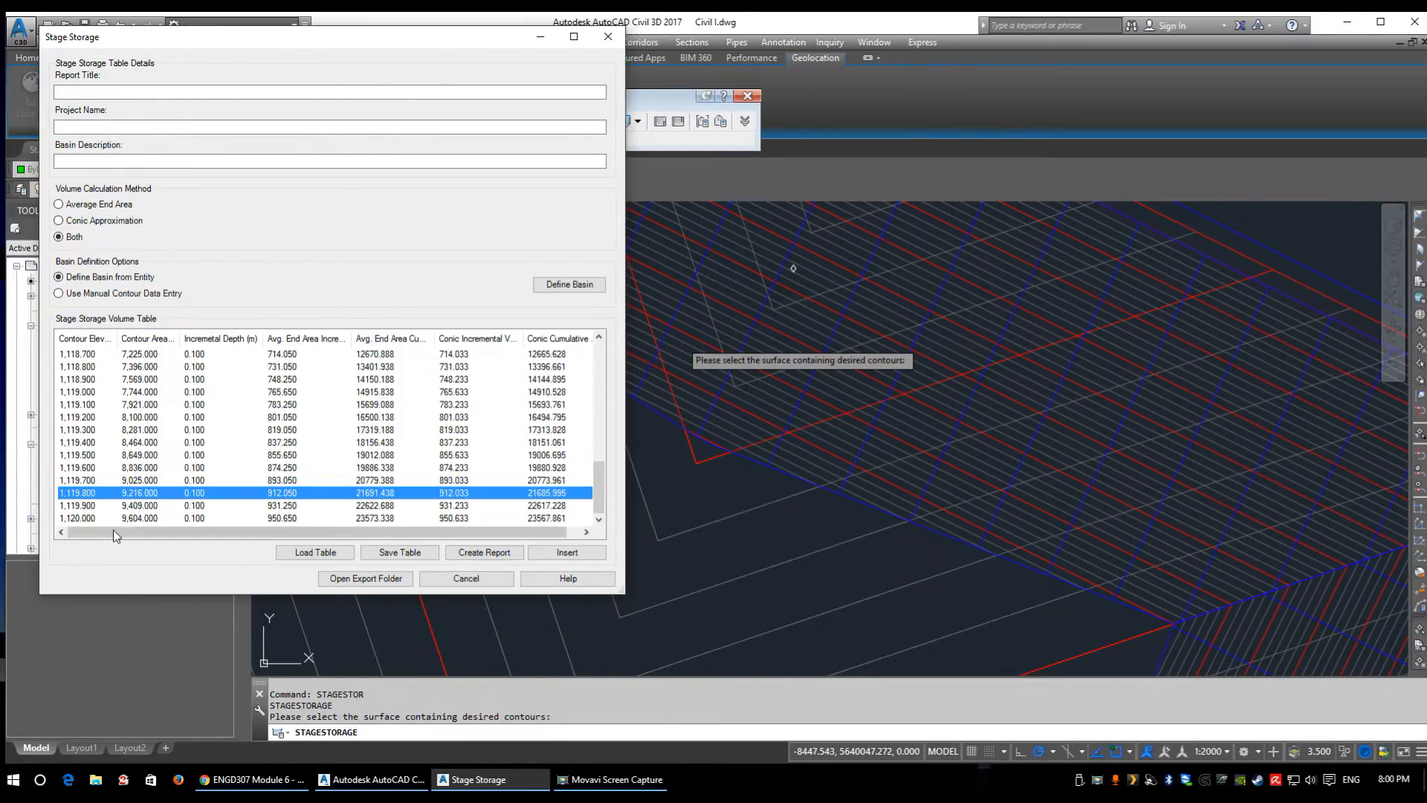
key("Down")
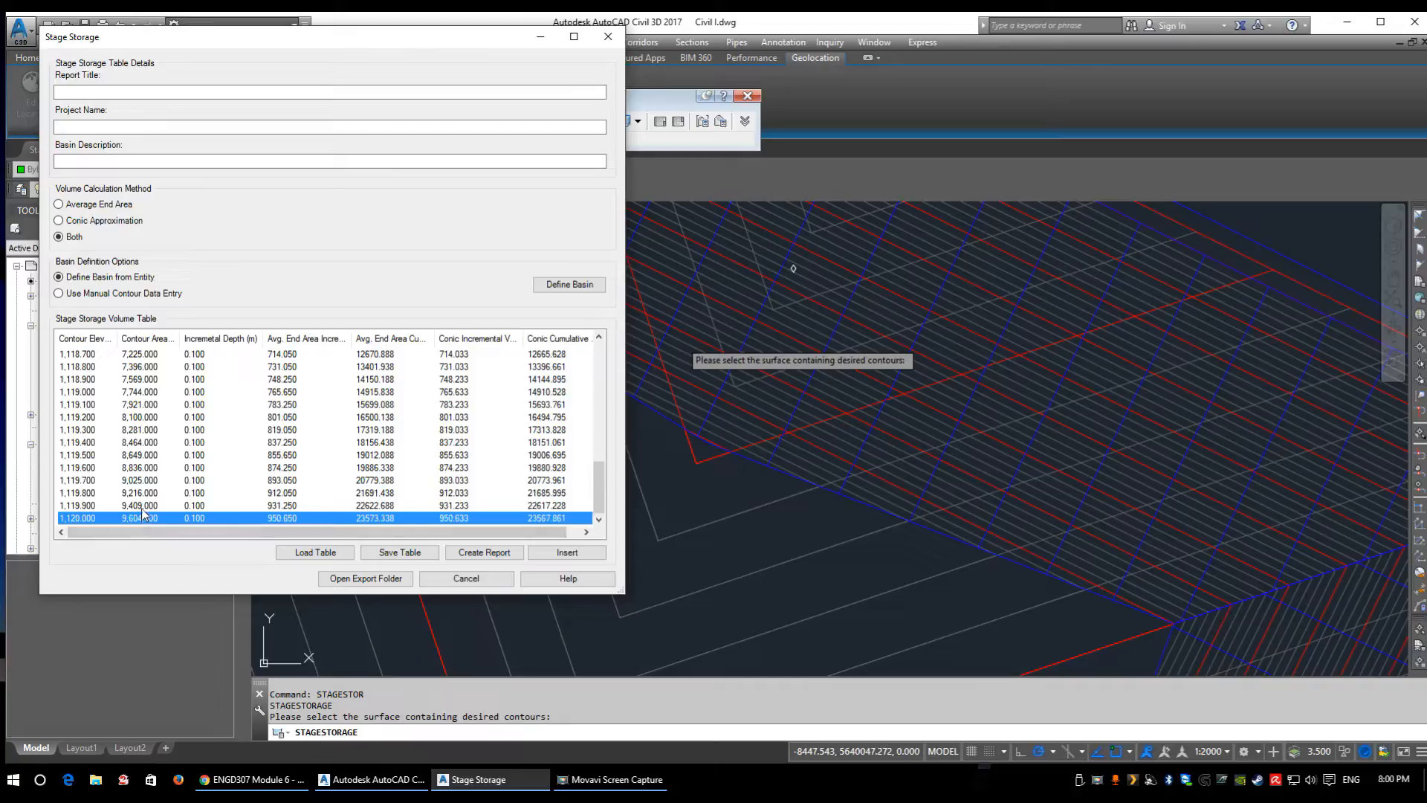
- Compare the contour areas in the volume table between the lowest contour, 1,115.500, and the highest, 1,120.000
left_click_drag(145, 498, 135, 437)
key("Up")
key("Up")
key("Up")
key("Up")
key("Up")
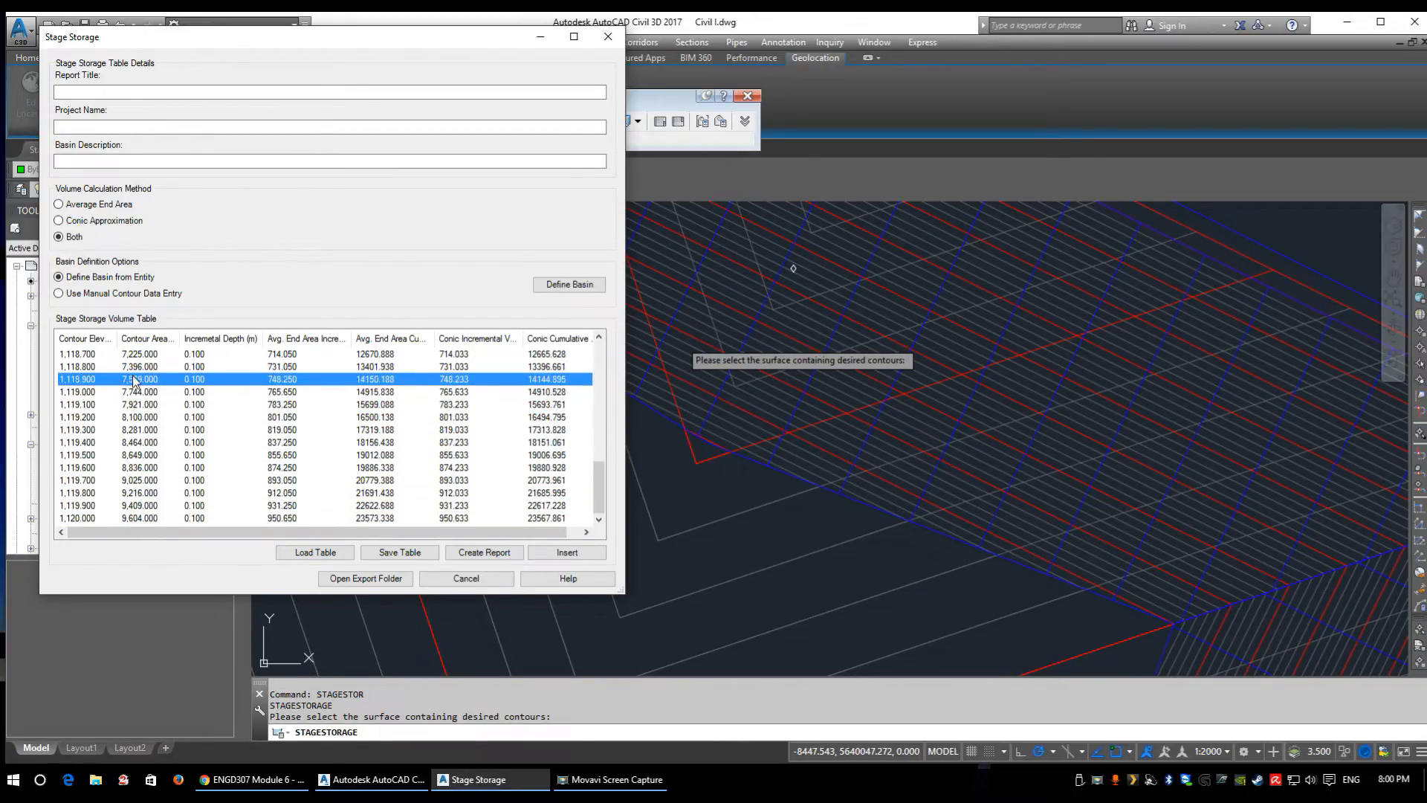
scroll(234, 454, "up", 11)
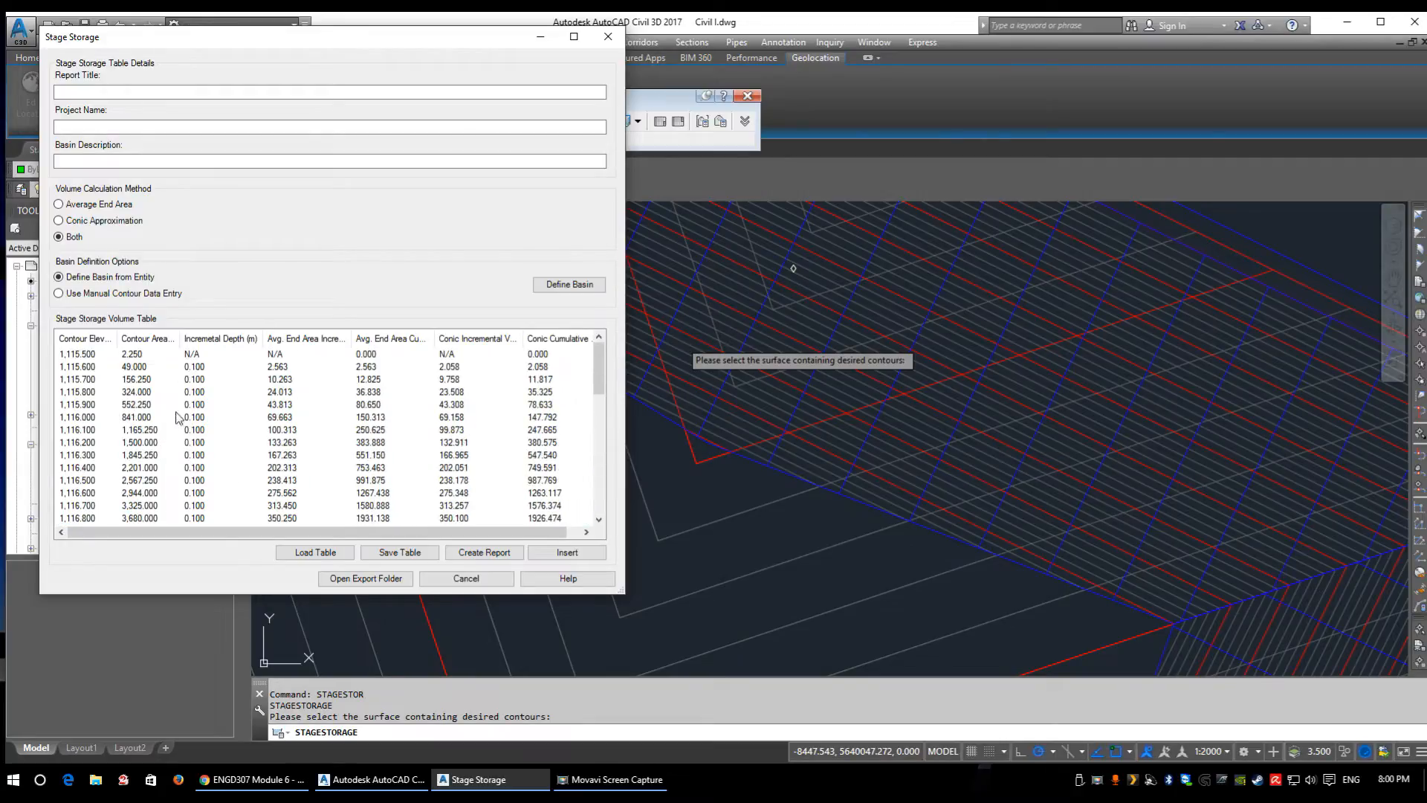
left_click(137, 355)
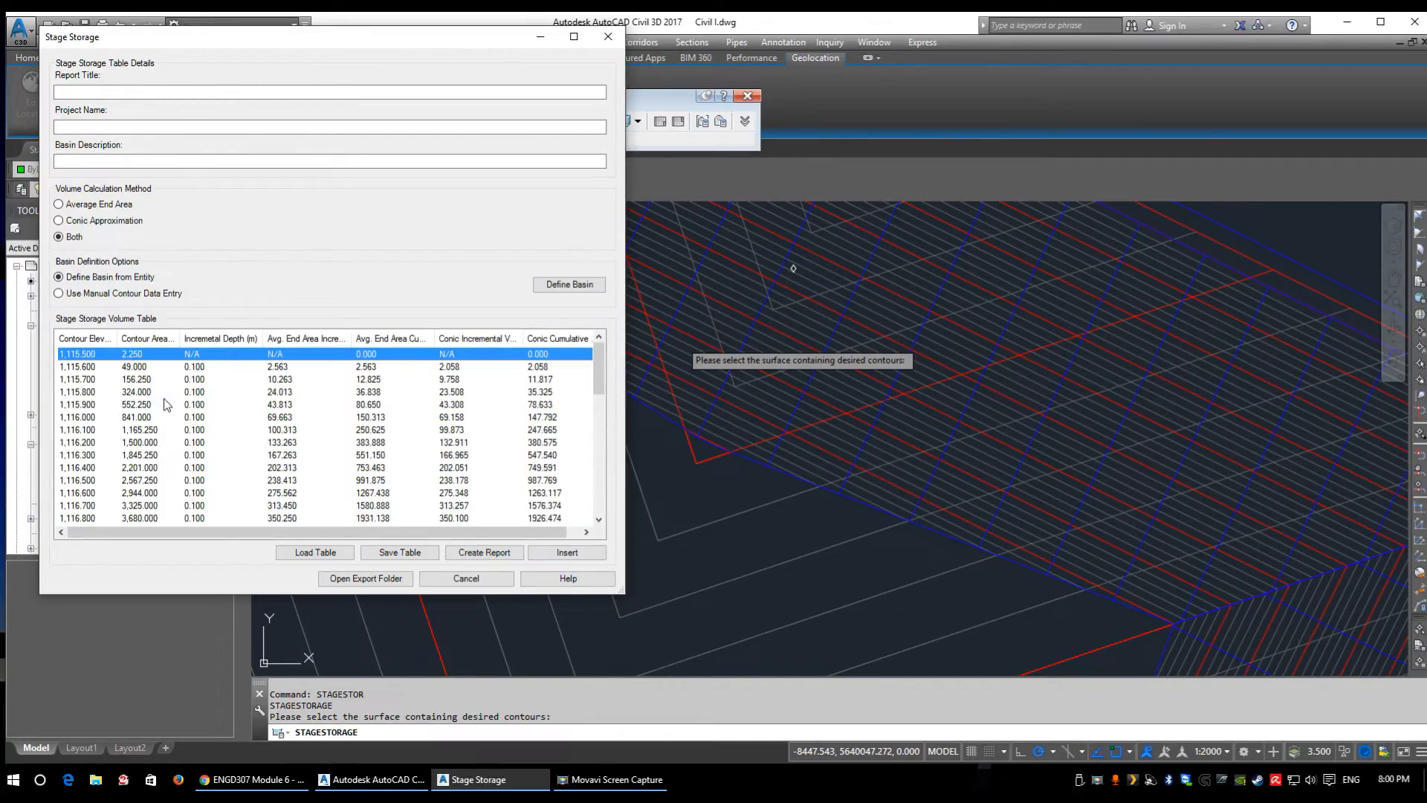
scroll(163, 431, "down", 11)
left_click(149, 518)
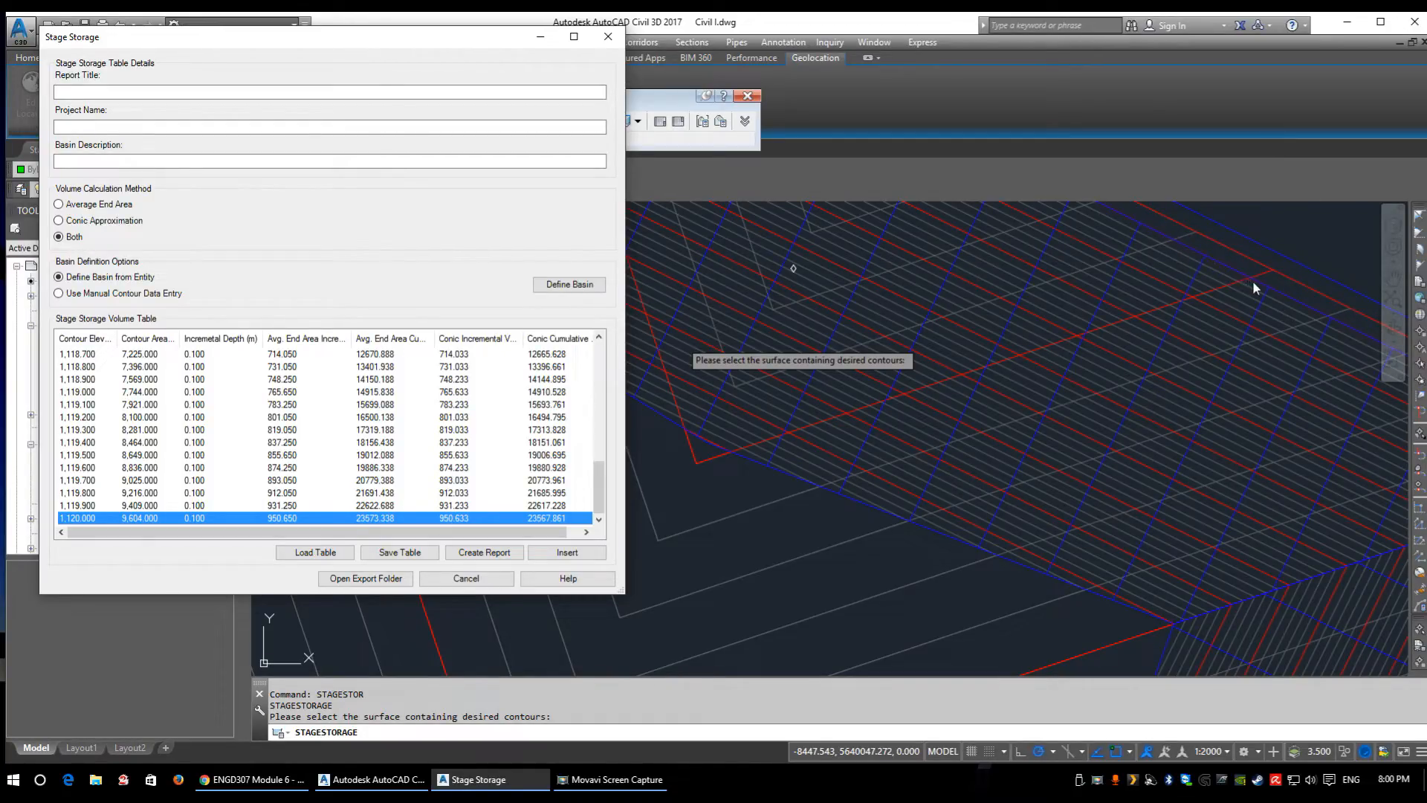
- Widen the Stage Storage window and the Conic Incremental and Conic Cumulative volume columns to make their headings readable
left_click(381, 420)
left_click_drag(617, 590, 683, 595)
scroll(467, 360, "up", 10)
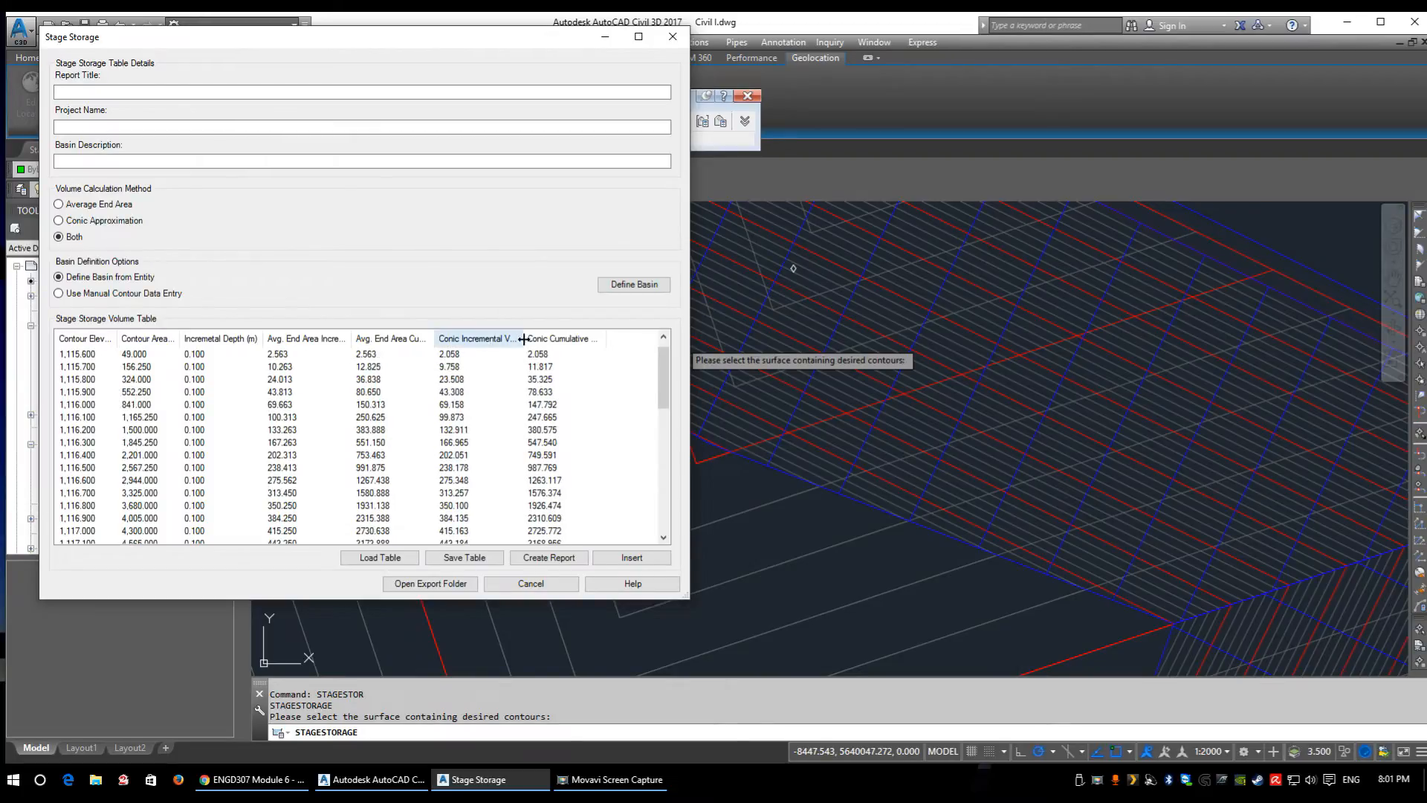
scroll(569, 376, "up", 1)
left_click_drag(606, 338, 612, 338)
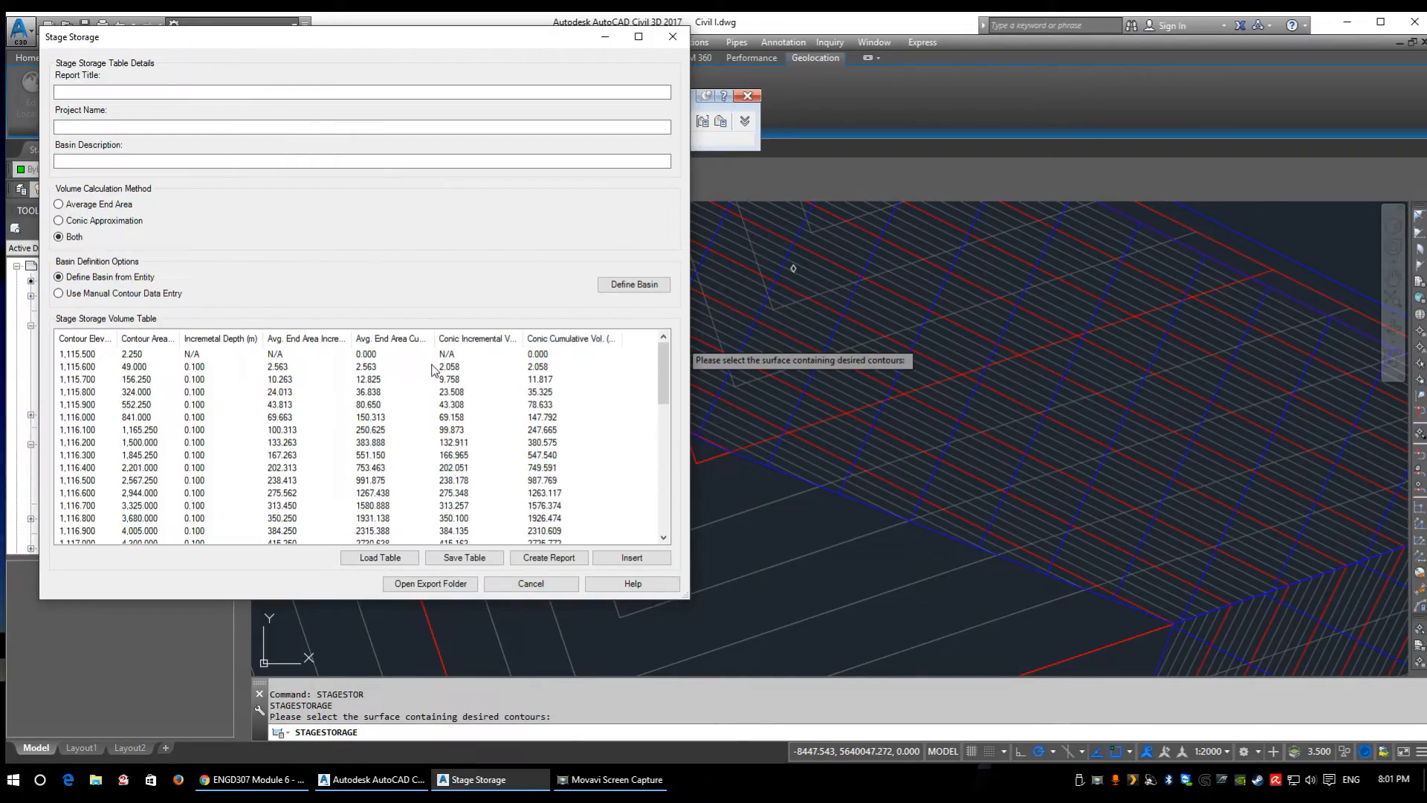
left_click(461, 382)
left_click_drag(523, 338, 548, 338)
- Examine the conic incremental volumes per contour and the conic cumulative volume at elevation 1,120.000, and close the table unsaved
left_click(453, 430)
scroll(475, 461, "down", 3)
left_click(458, 482)
scroll(466, 484, "down", 3)
left_click(469, 484)
scroll(469, 488, "down", 5)
left_click(476, 505)
left_click(464, 530)
left_click(600, 542)
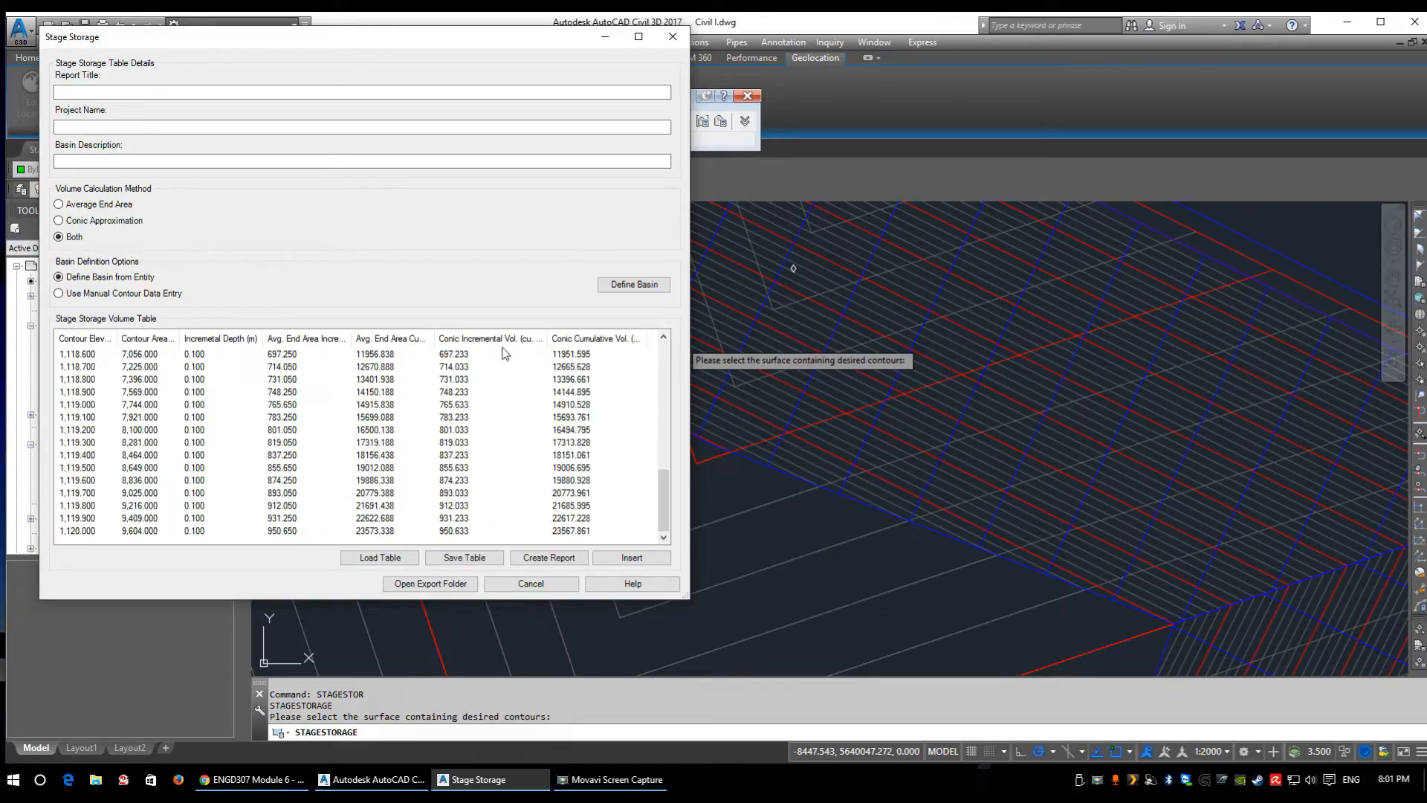
left_click(585, 532)
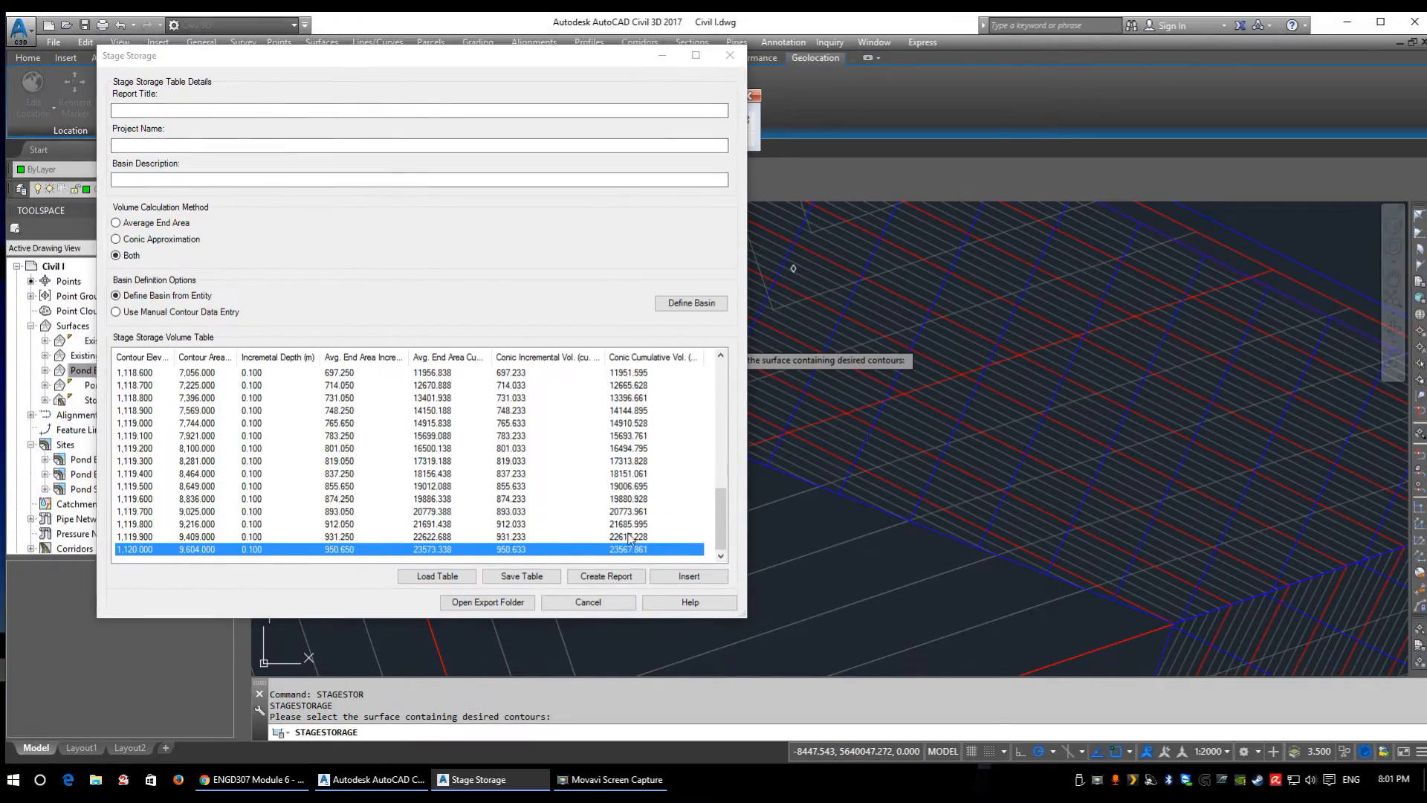
left_click(588, 602)
- Check the culvert end's elevation label on the side of the road corridor facing the pond
scroll(659, 447, "down", 5)
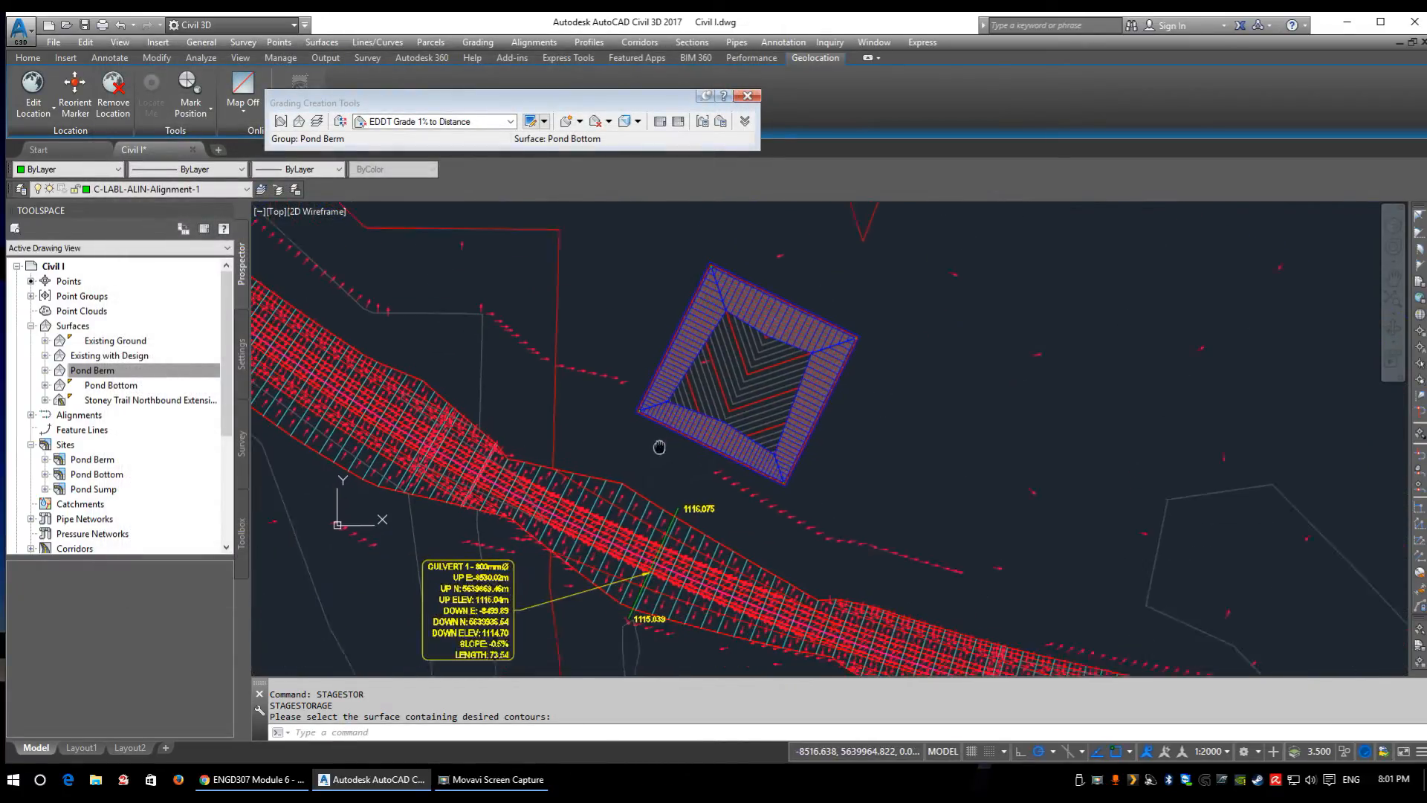
scroll(659, 447, "up", 8)
middle_click_drag(602, 468, 637, 581)
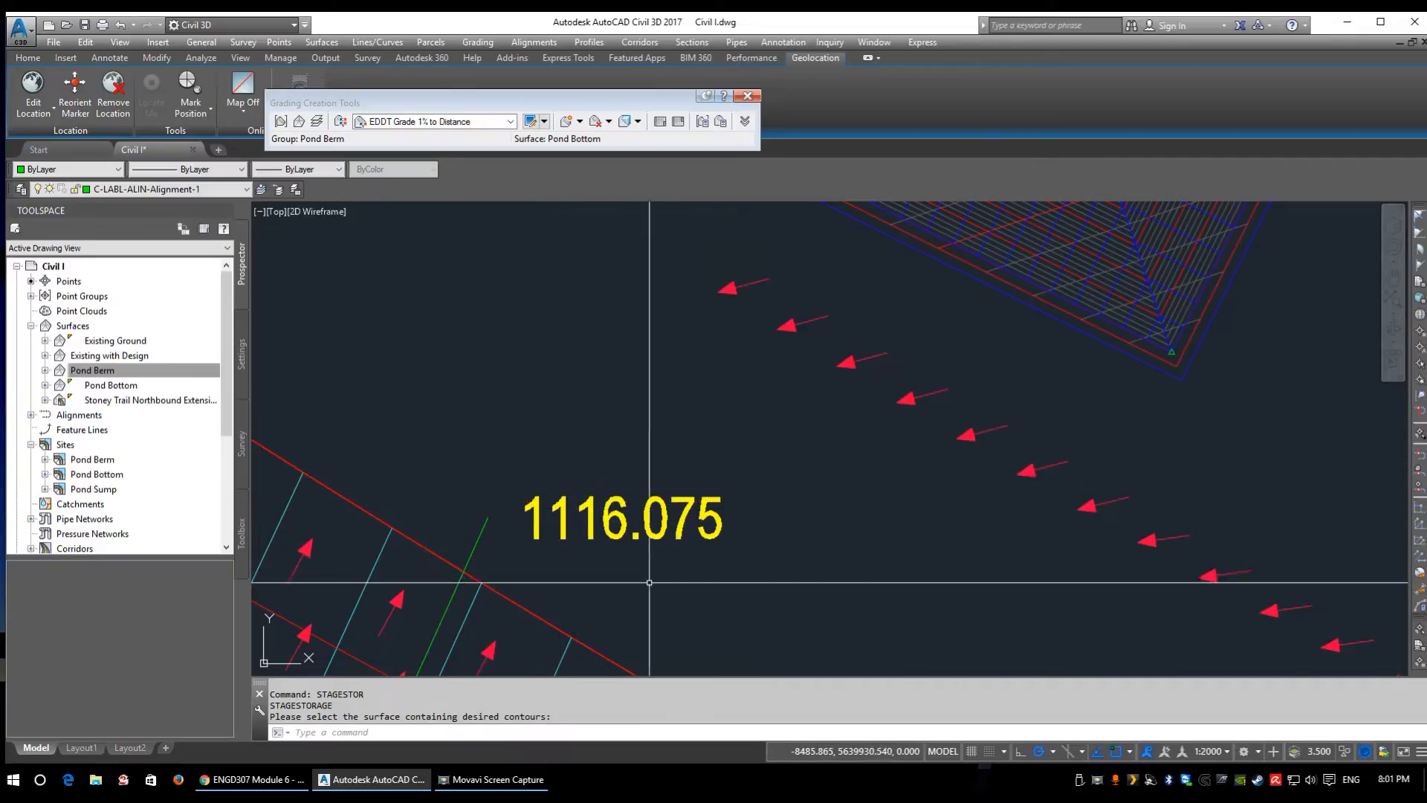
scroll(574, 519, "down", 2)
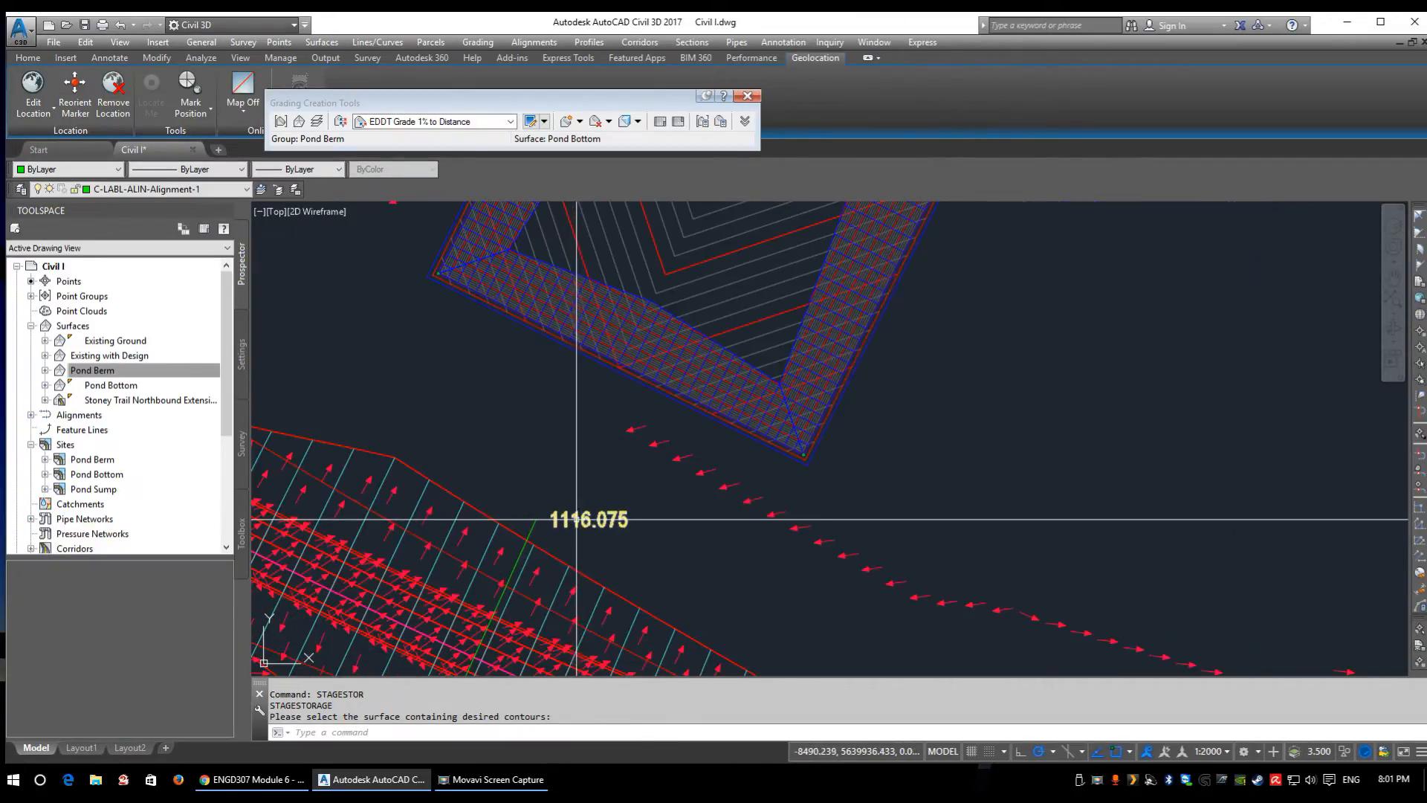
middle_click_drag(577, 519, 532, 599)
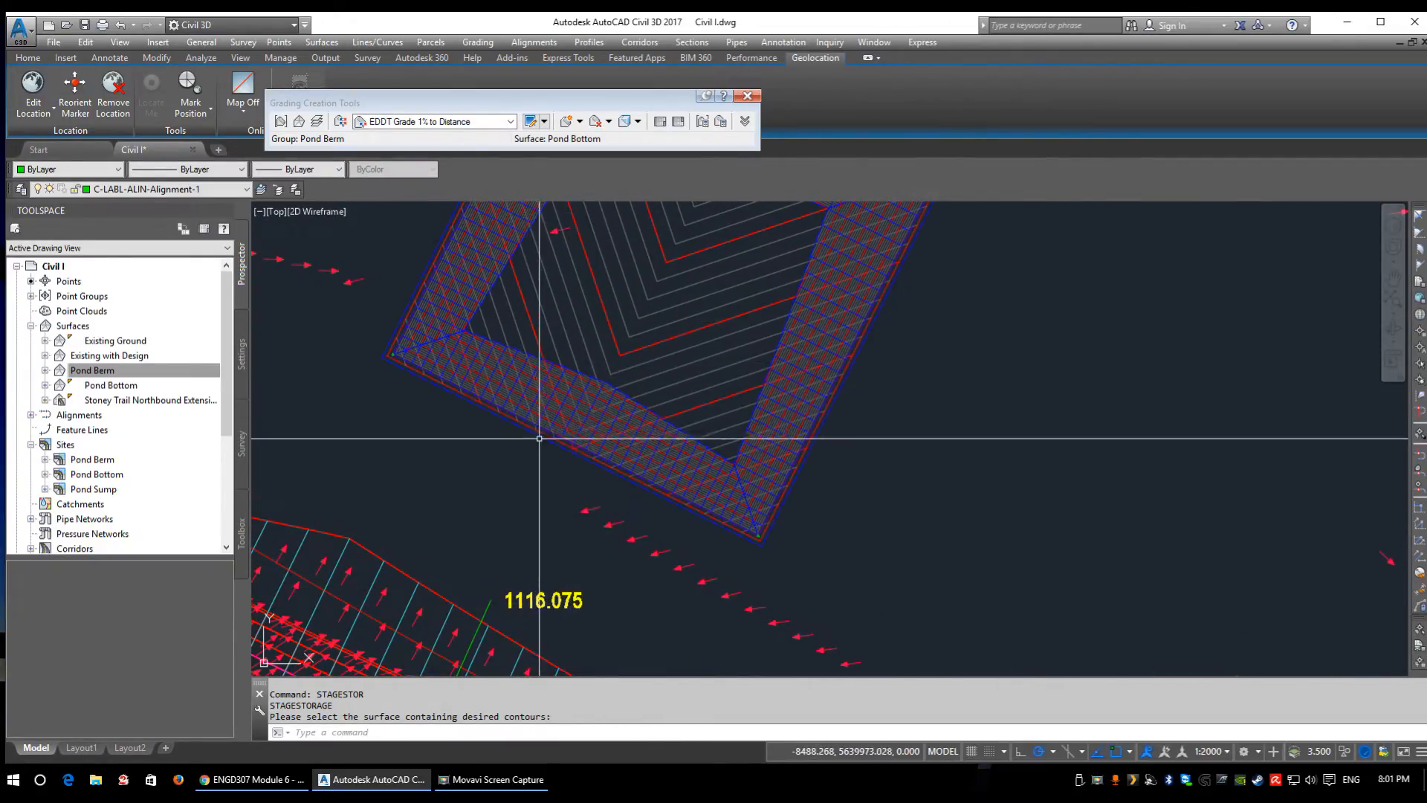
scroll(539, 439, "up", 3)
mouse_move(550, 389)
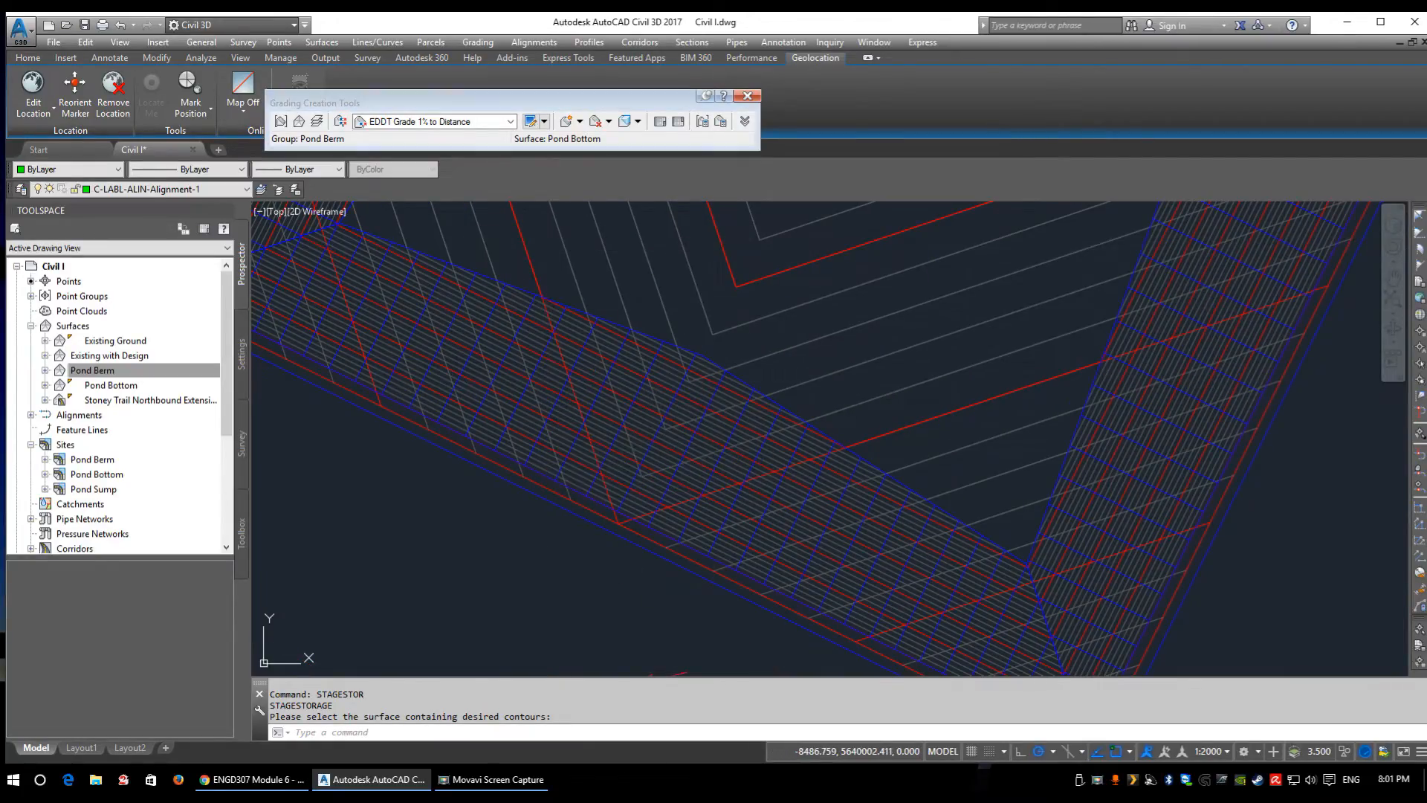
- Rerun STAGESTORAGE and recalculate the volume table from the Pond Berm surface's contours
type("stagestorage")
key("Return")
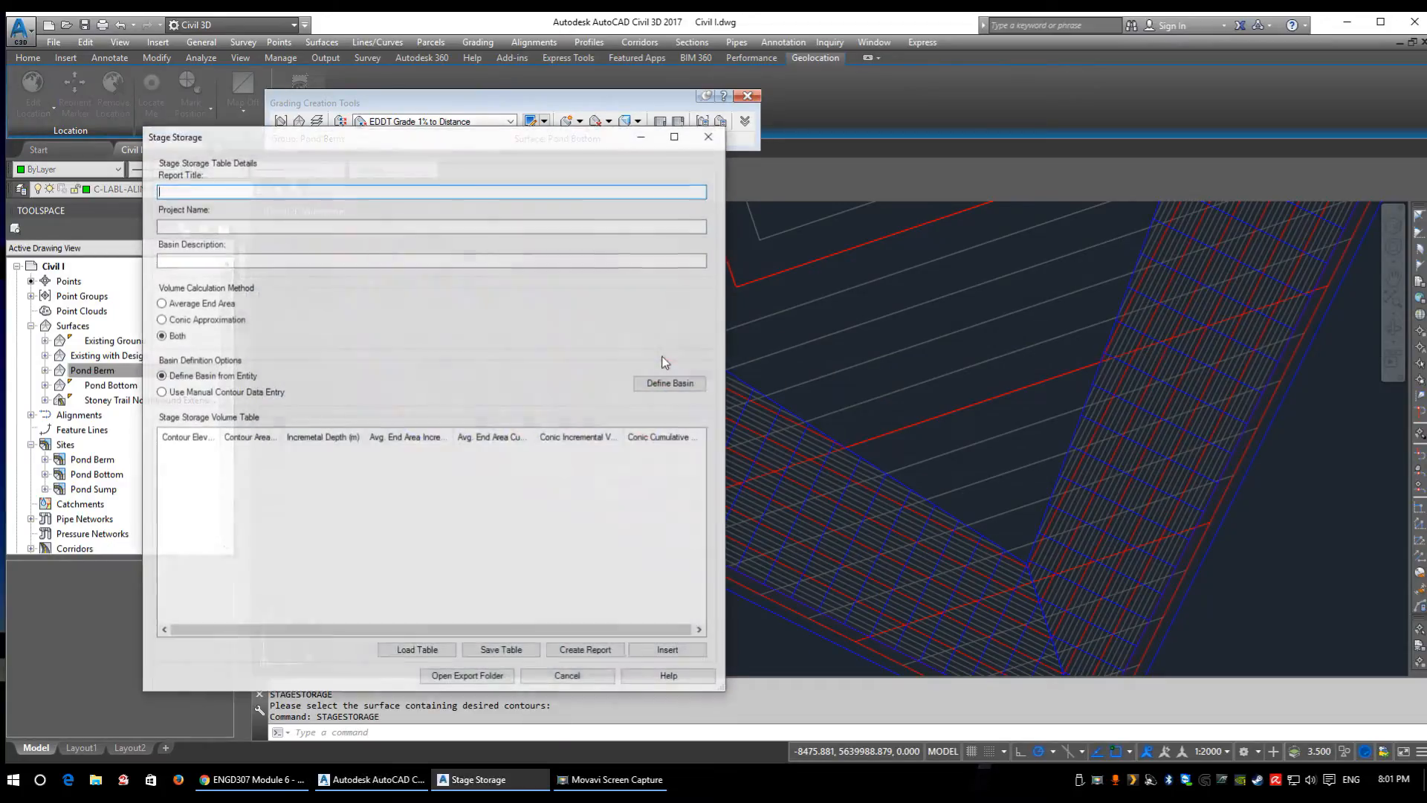
left_click(678, 386)
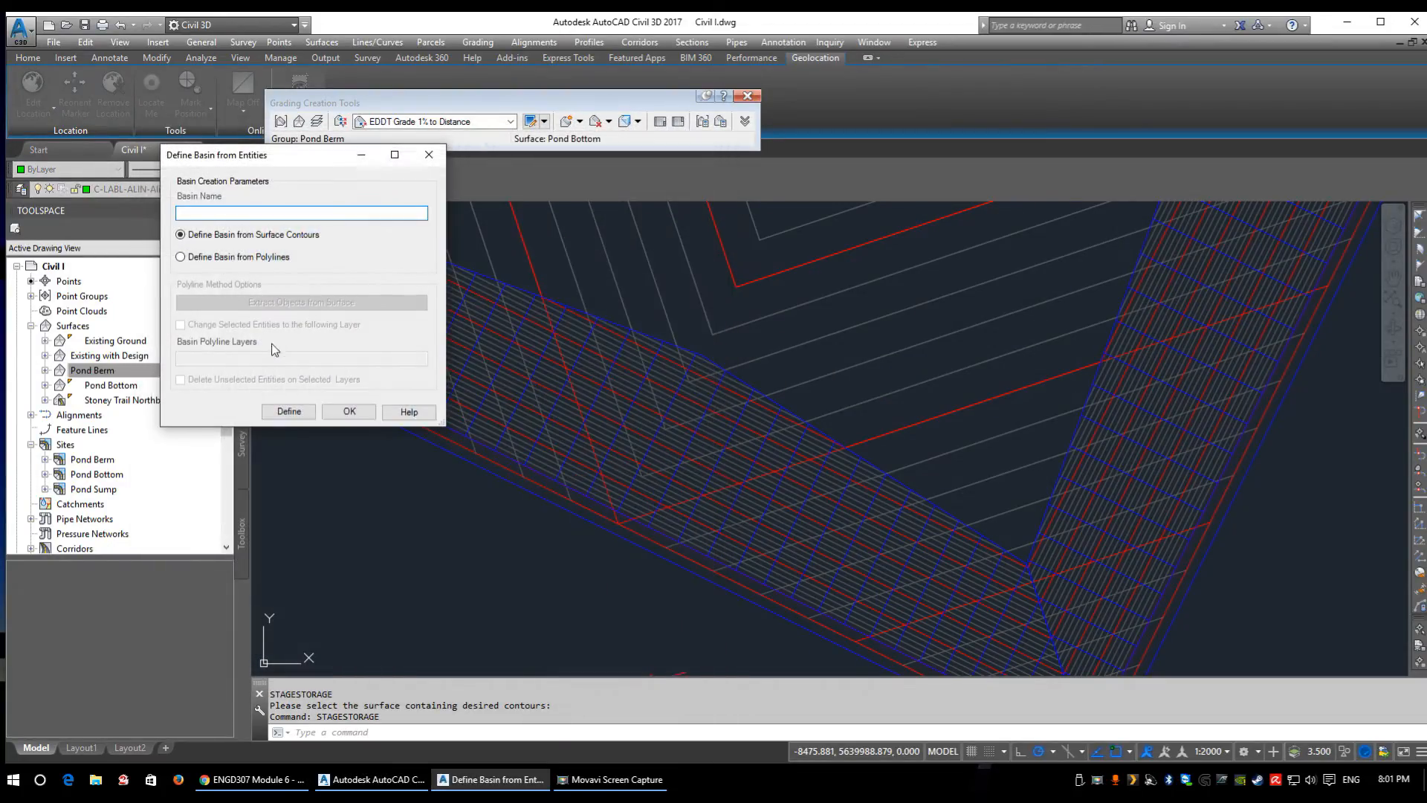
left_click(289, 411)
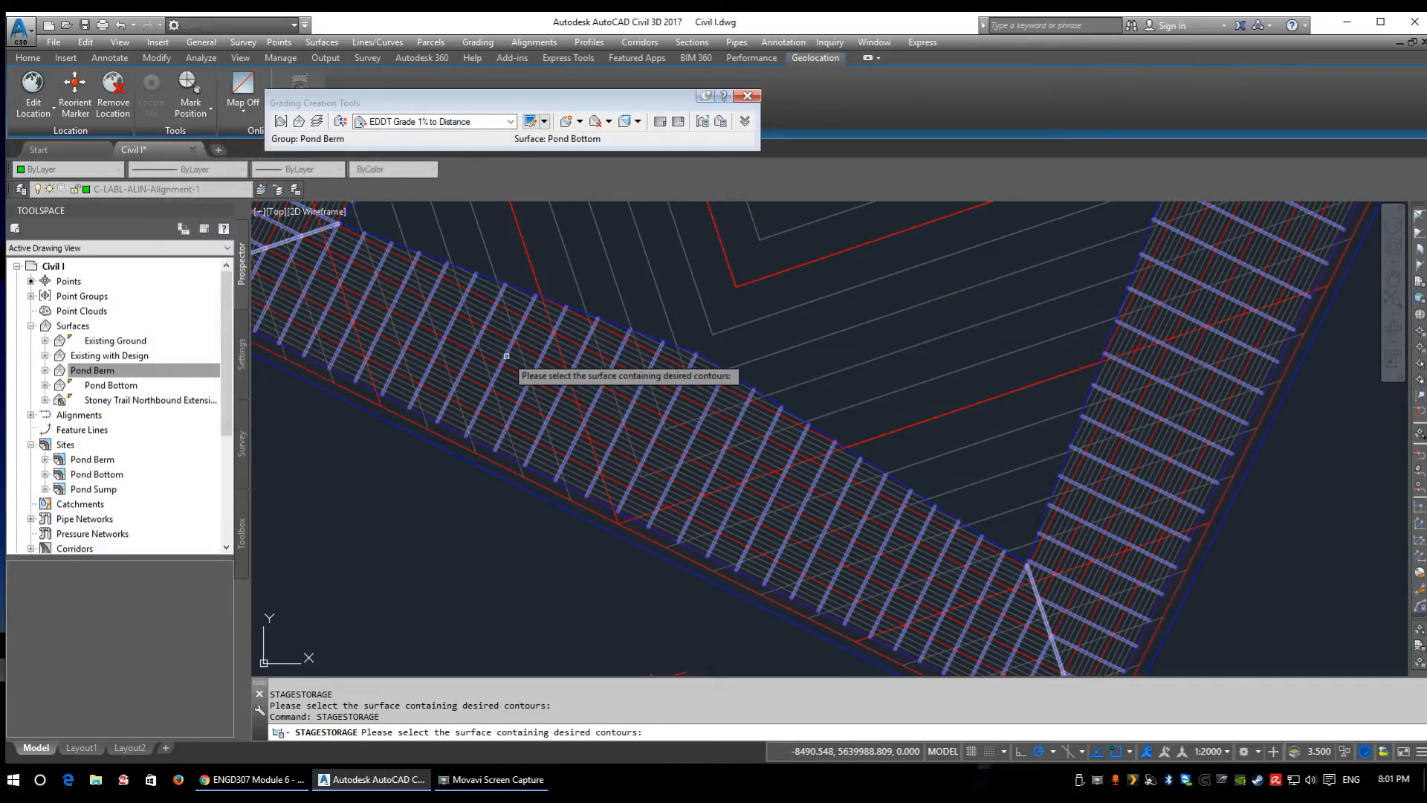
left_click(514, 364)
- Check the conic cumulative volume at contour elevation 1,116.000 and close the Stage Storage table without saving
left_click(191, 480)
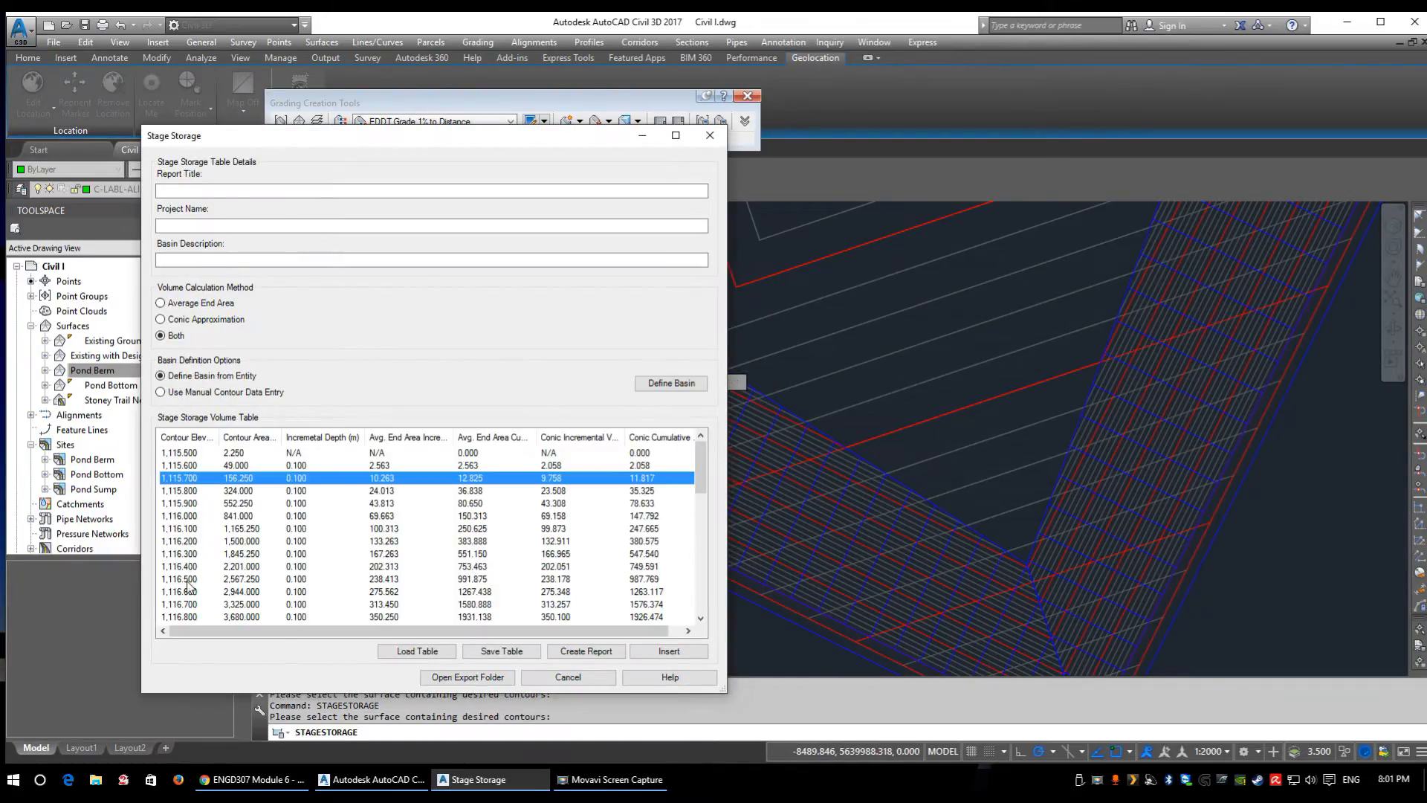
left_click(185, 517)
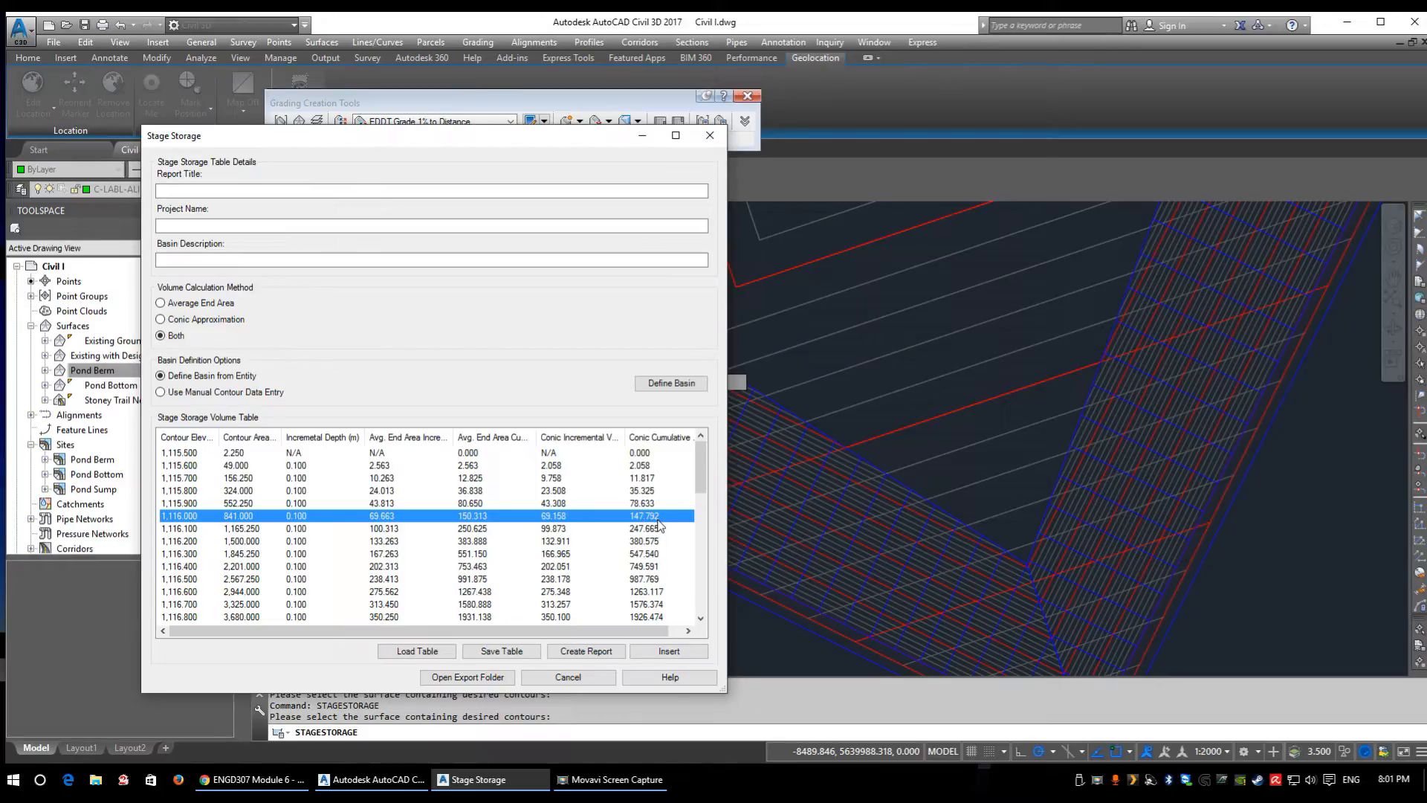
left_click_drag(717, 689, 761, 689)
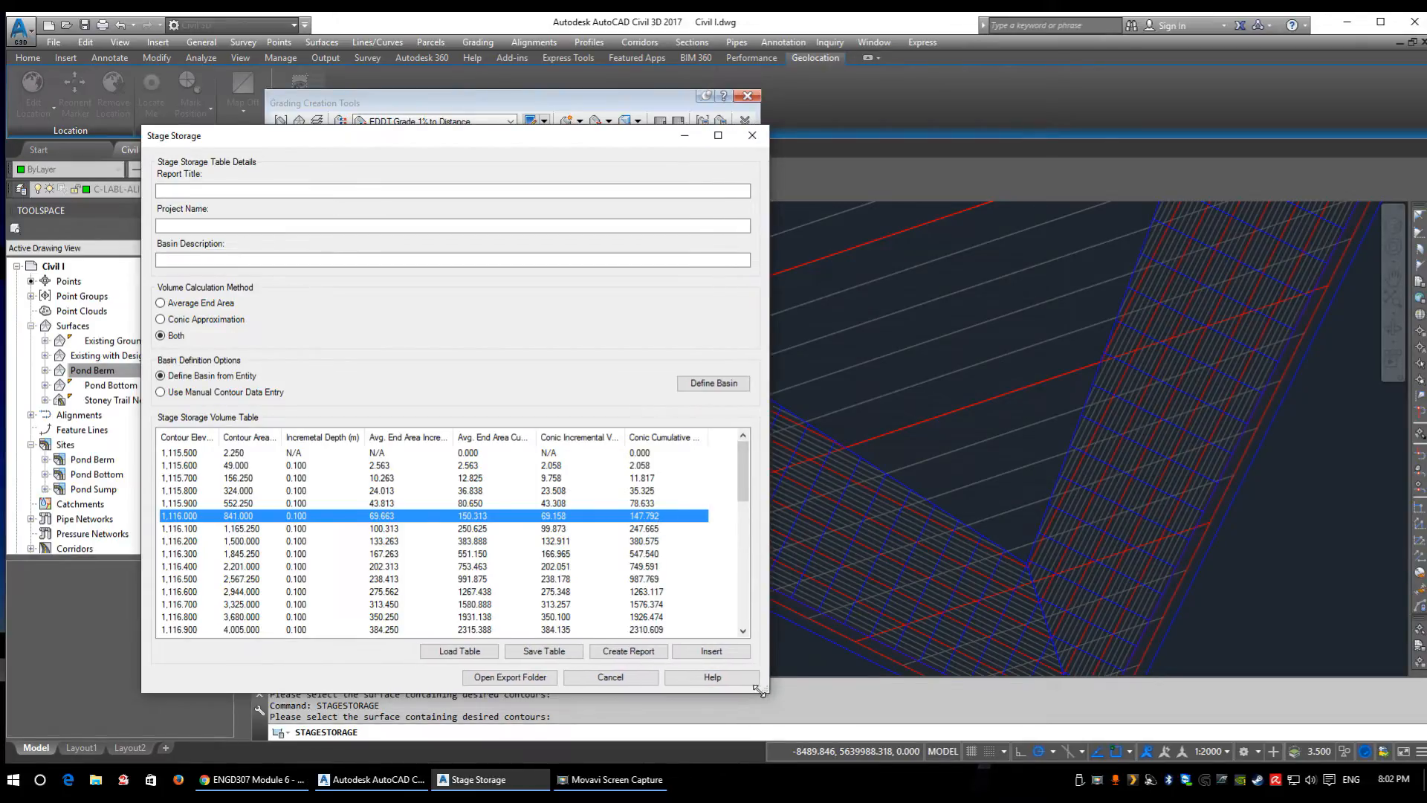
left_click(624, 680)
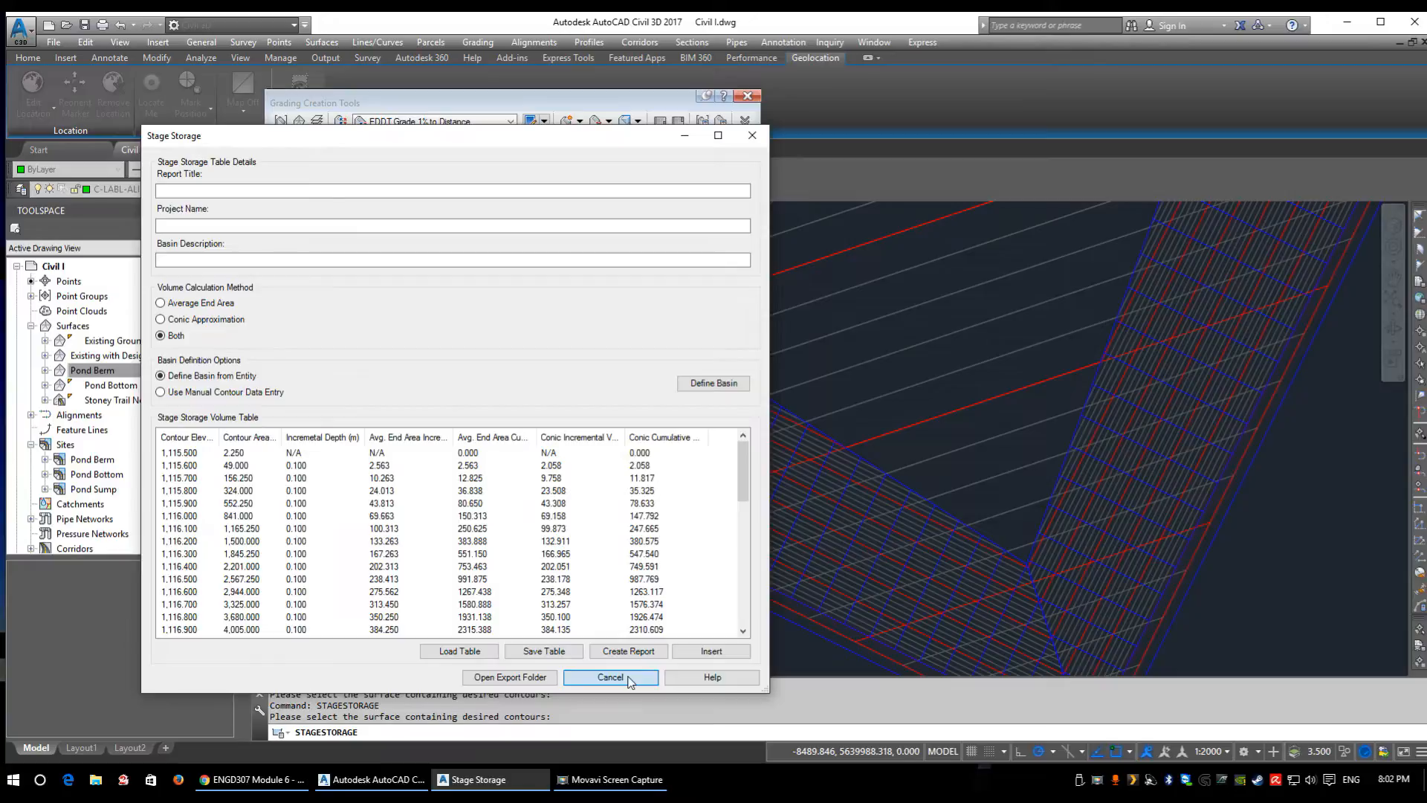
scroll(618, 517, "down", 5)
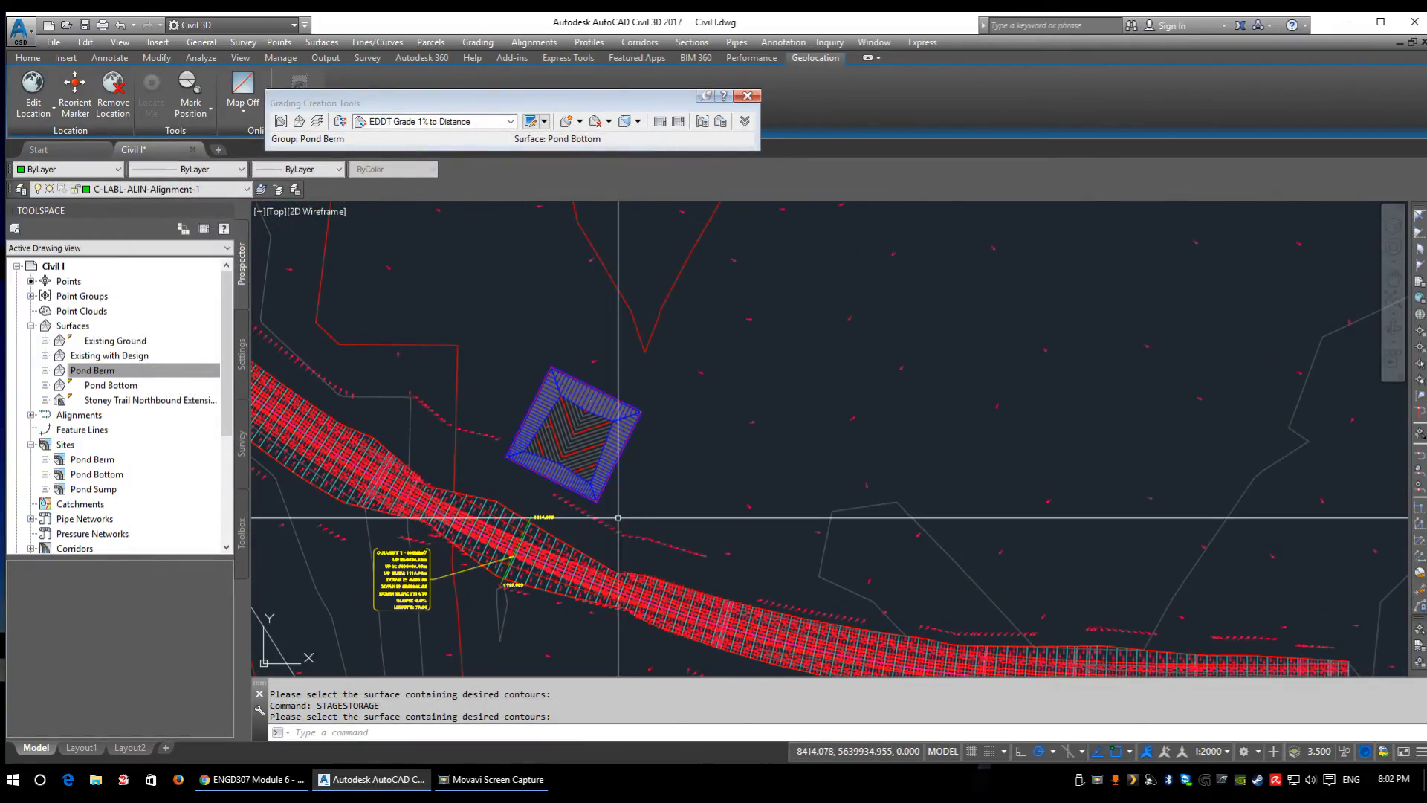
- Switch the Pond Berm grading criteria set to EDDT Projection to Surface
scroll(548, 356, "up", 5)
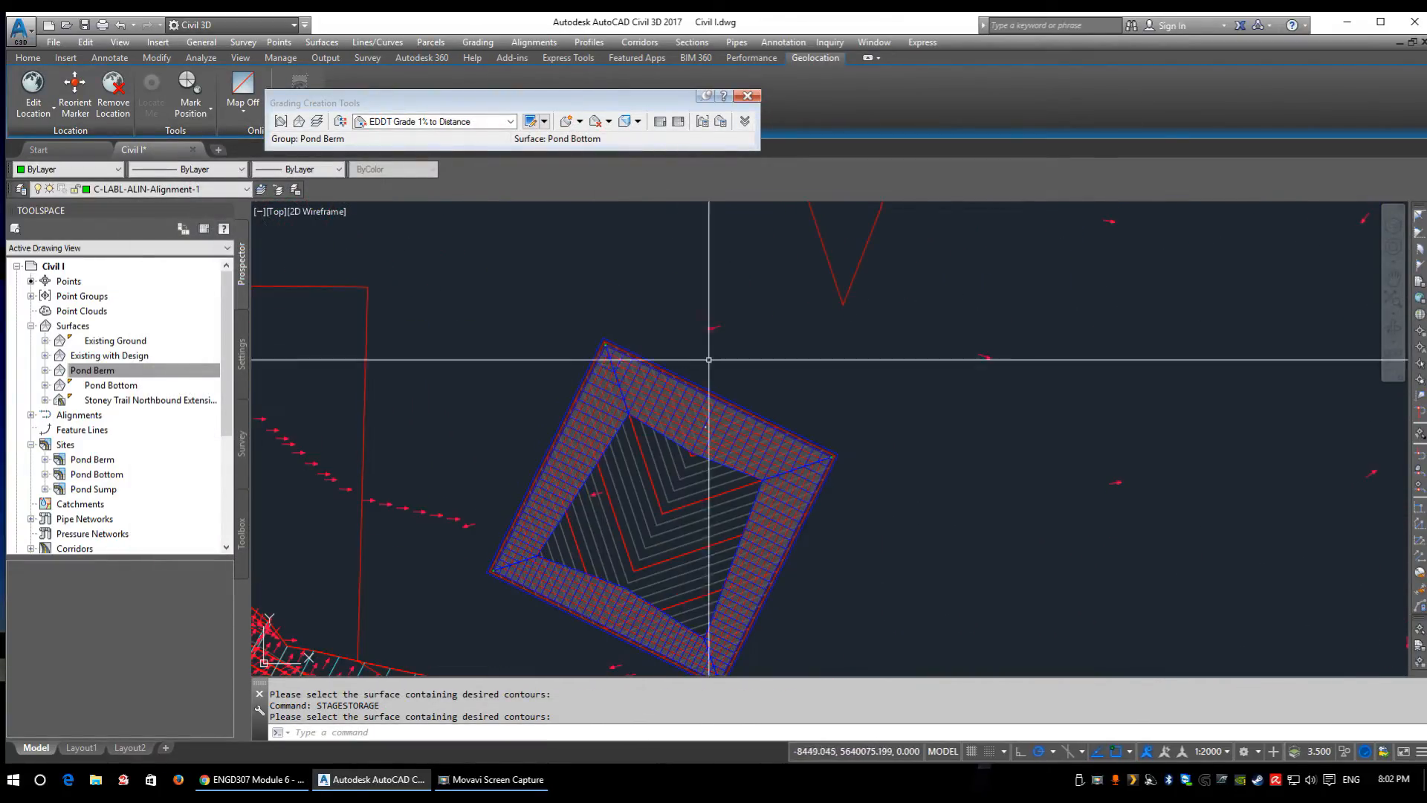
middle_click_drag(676, 471, 575, 427)
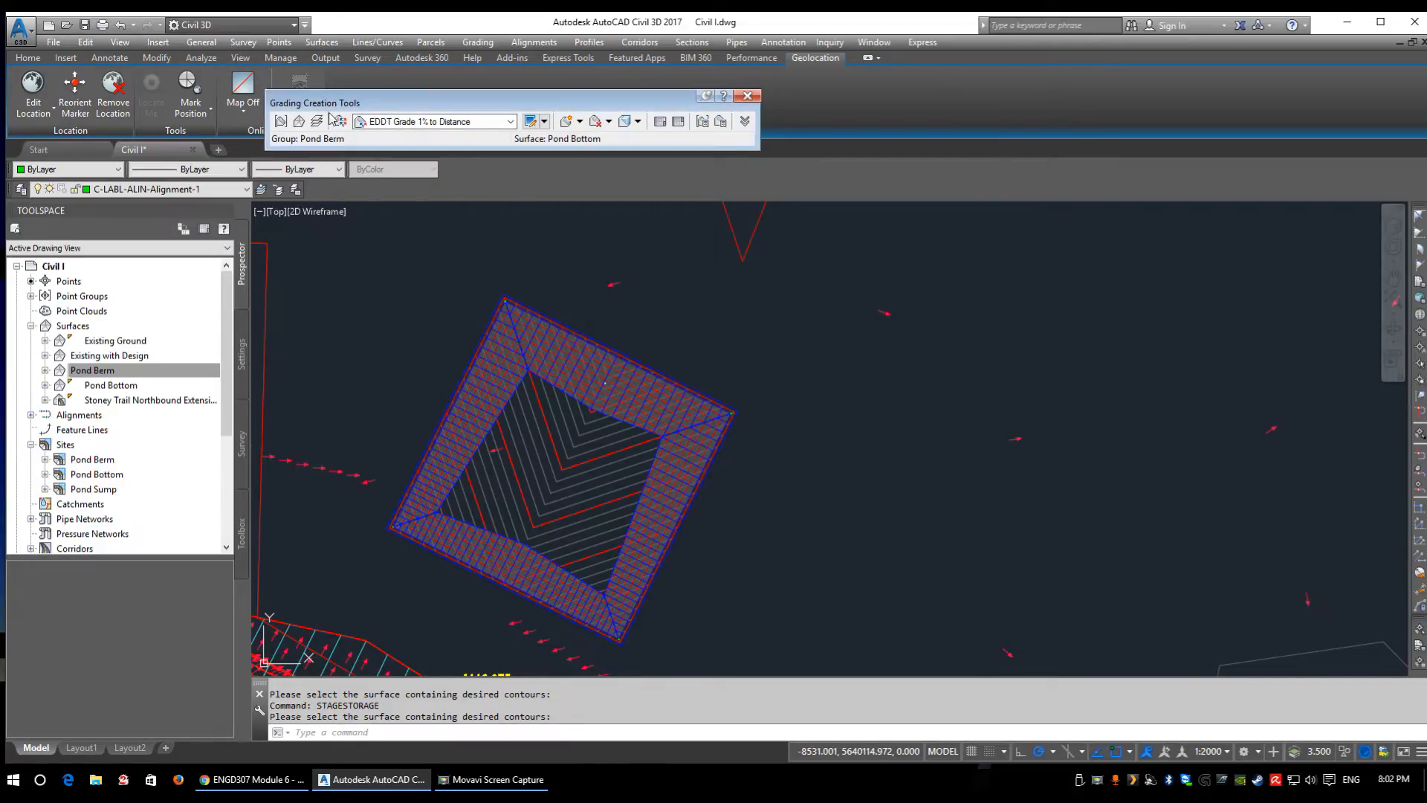
left_click(404, 122)
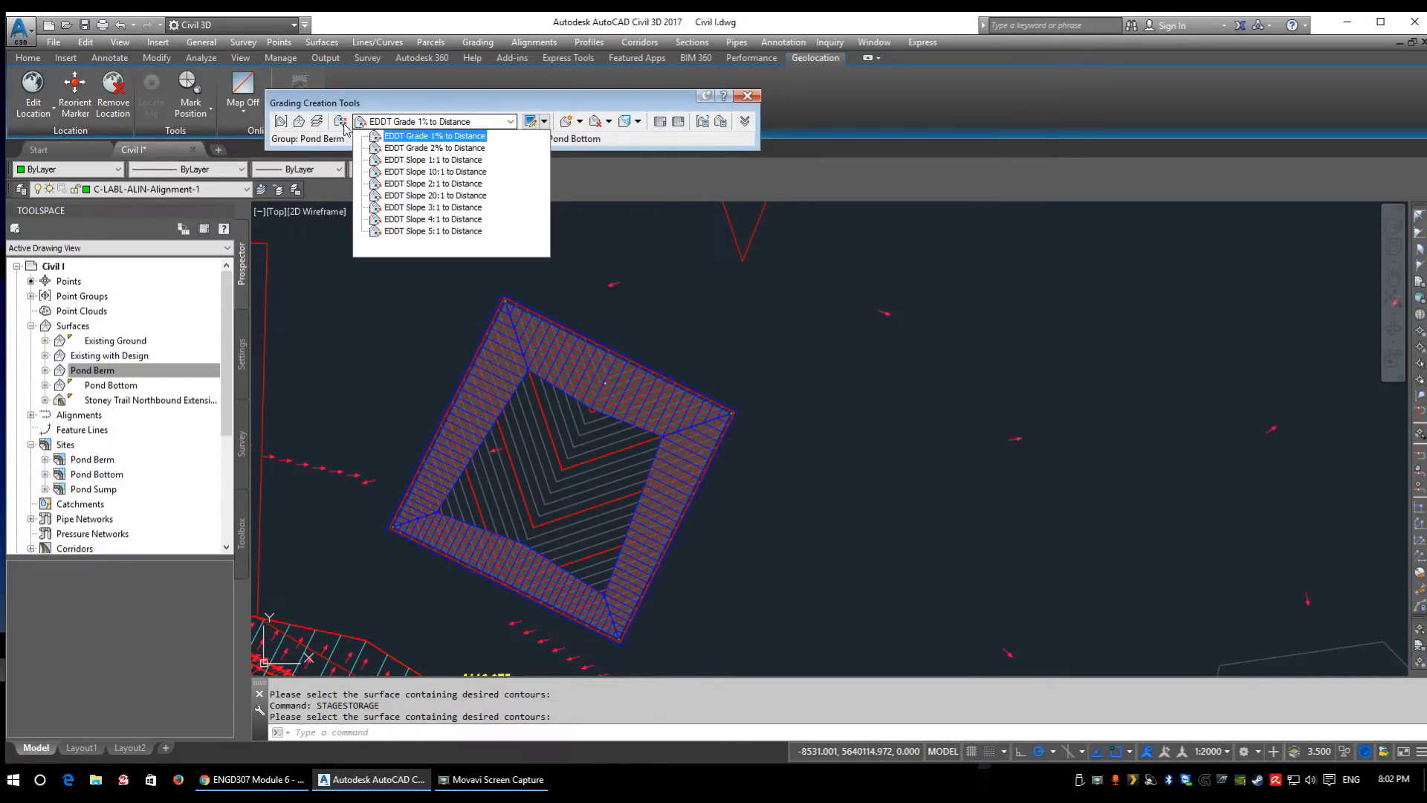
left_click(341, 122)
left_click(553, 274)
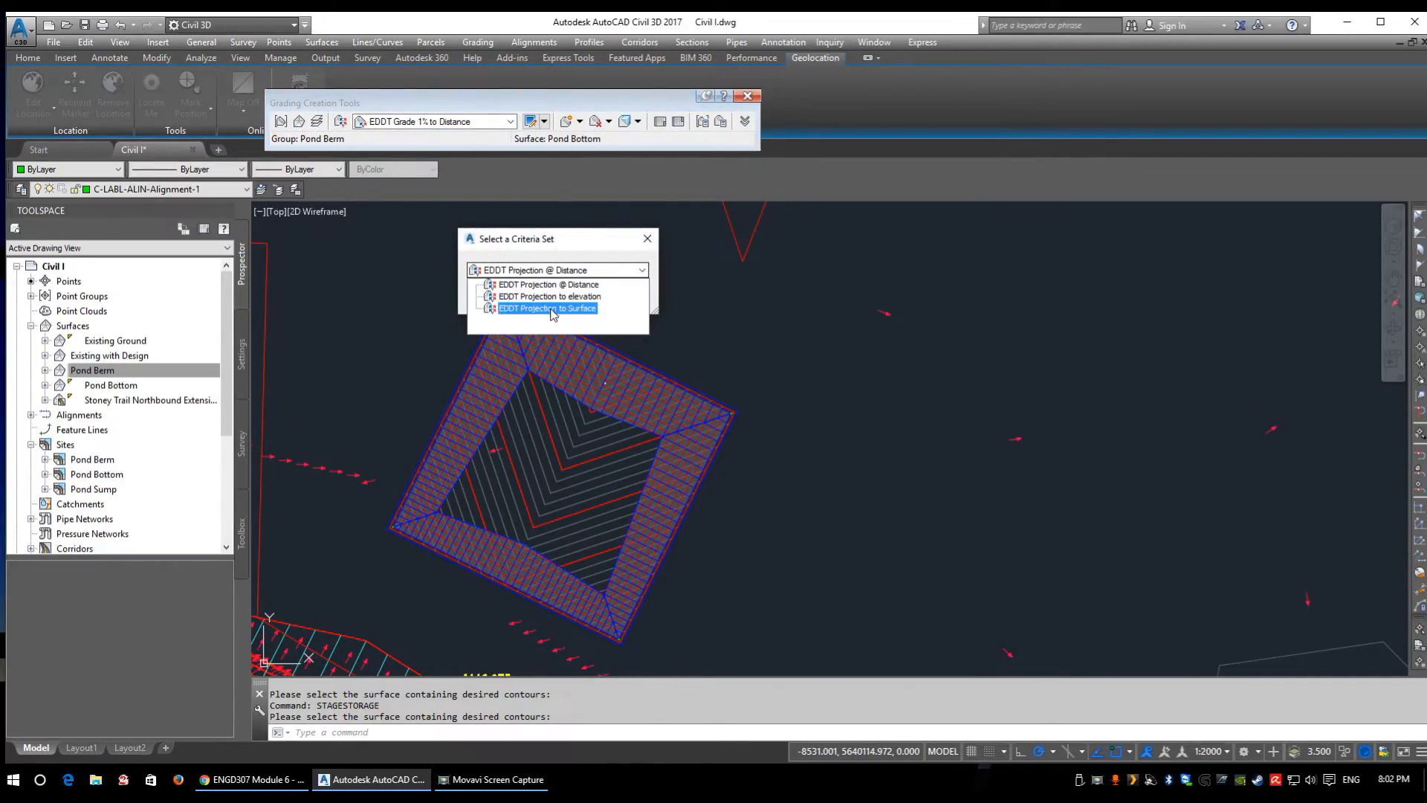
left_click(535, 305)
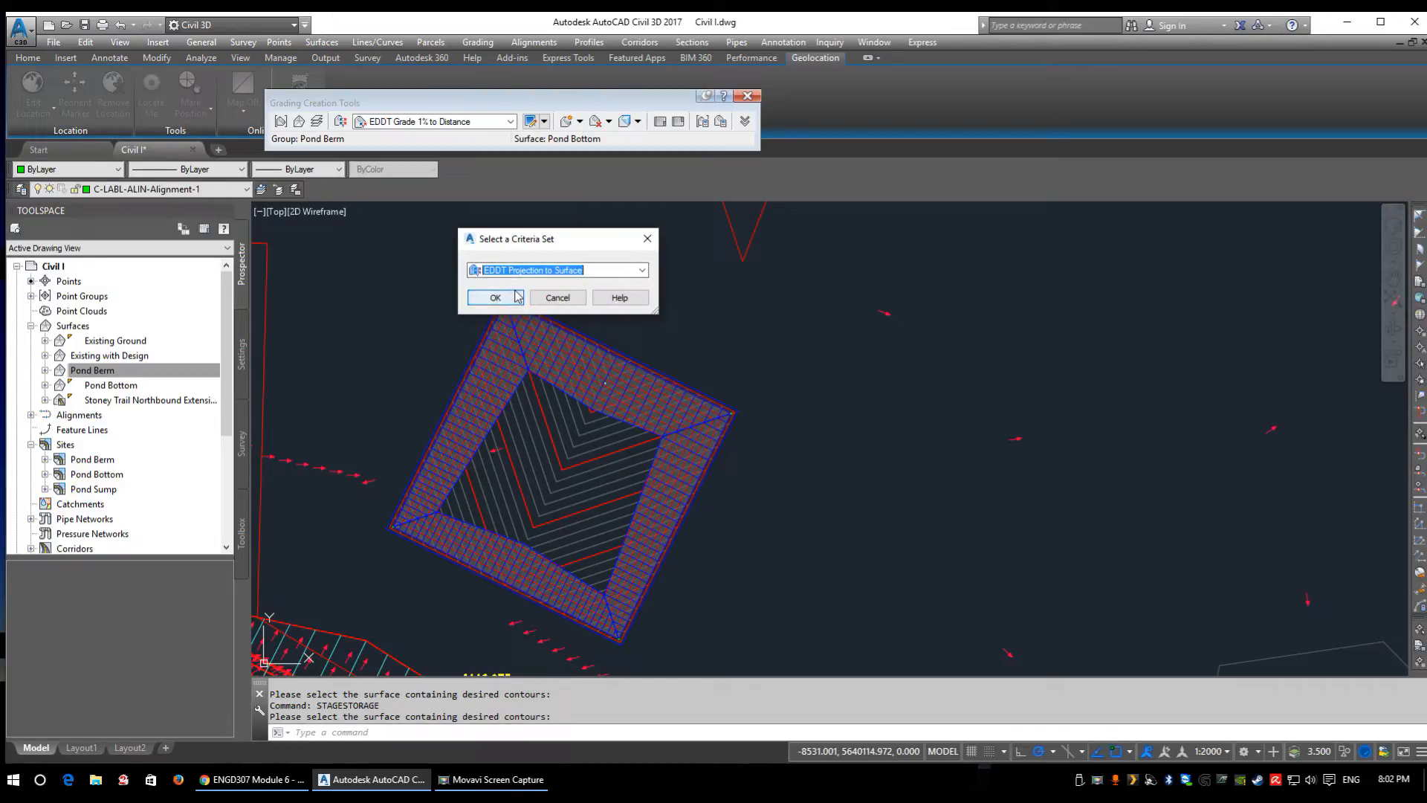
left_click(495, 297)
- Set the grading target surface to Existing Ground and choose the EDDT Slope 5:1 to surface criteria
left_click(314, 124)
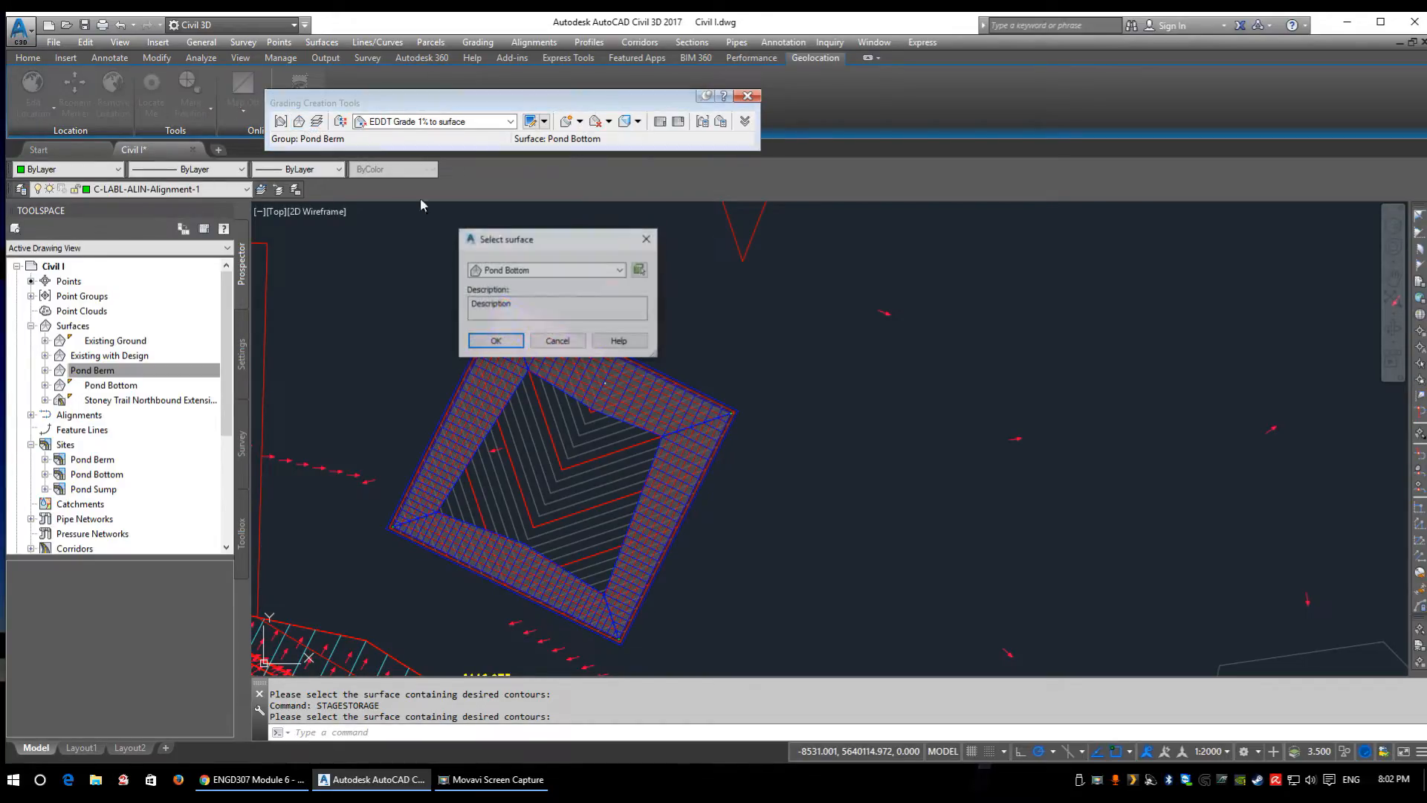
left_click(533, 270)
left_click(527, 284)
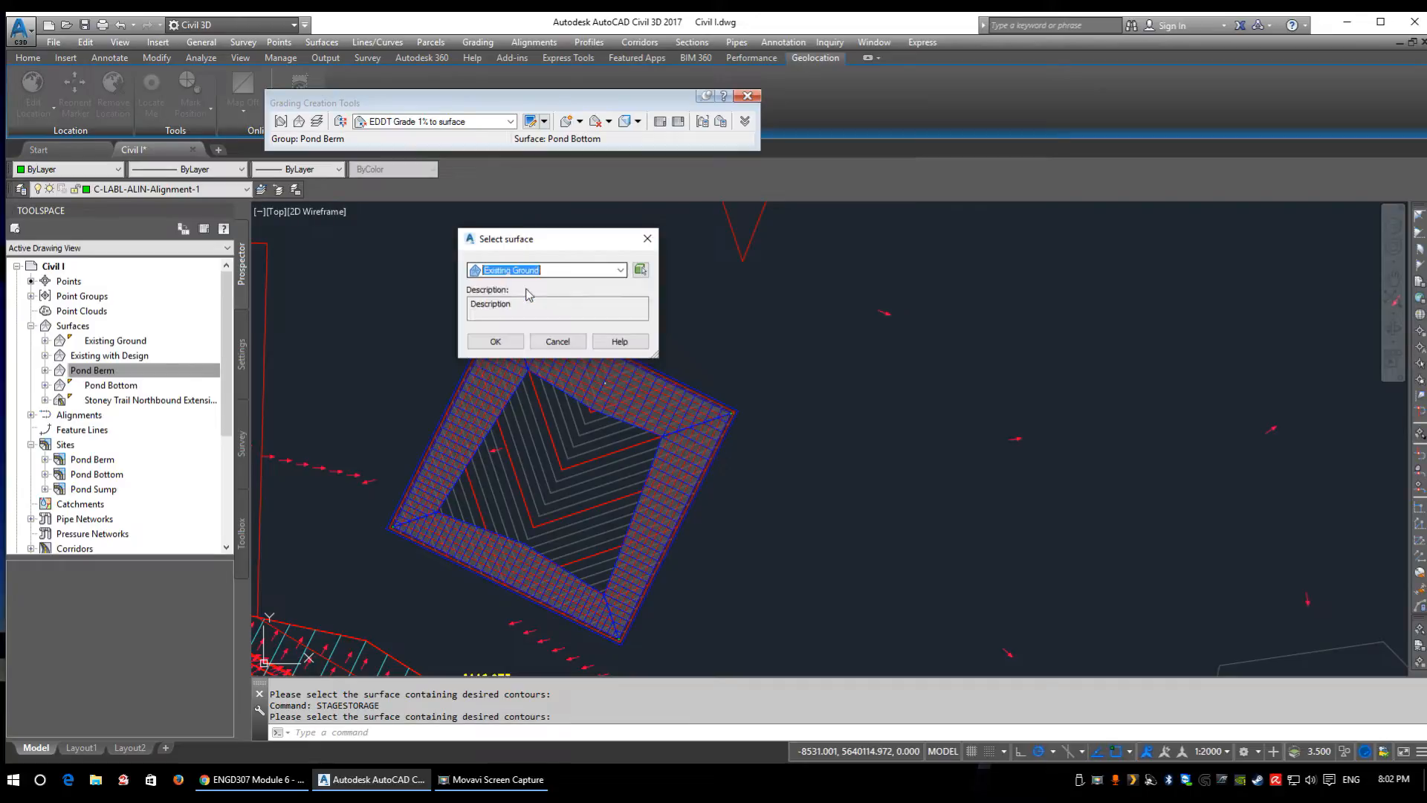
left_click(494, 344)
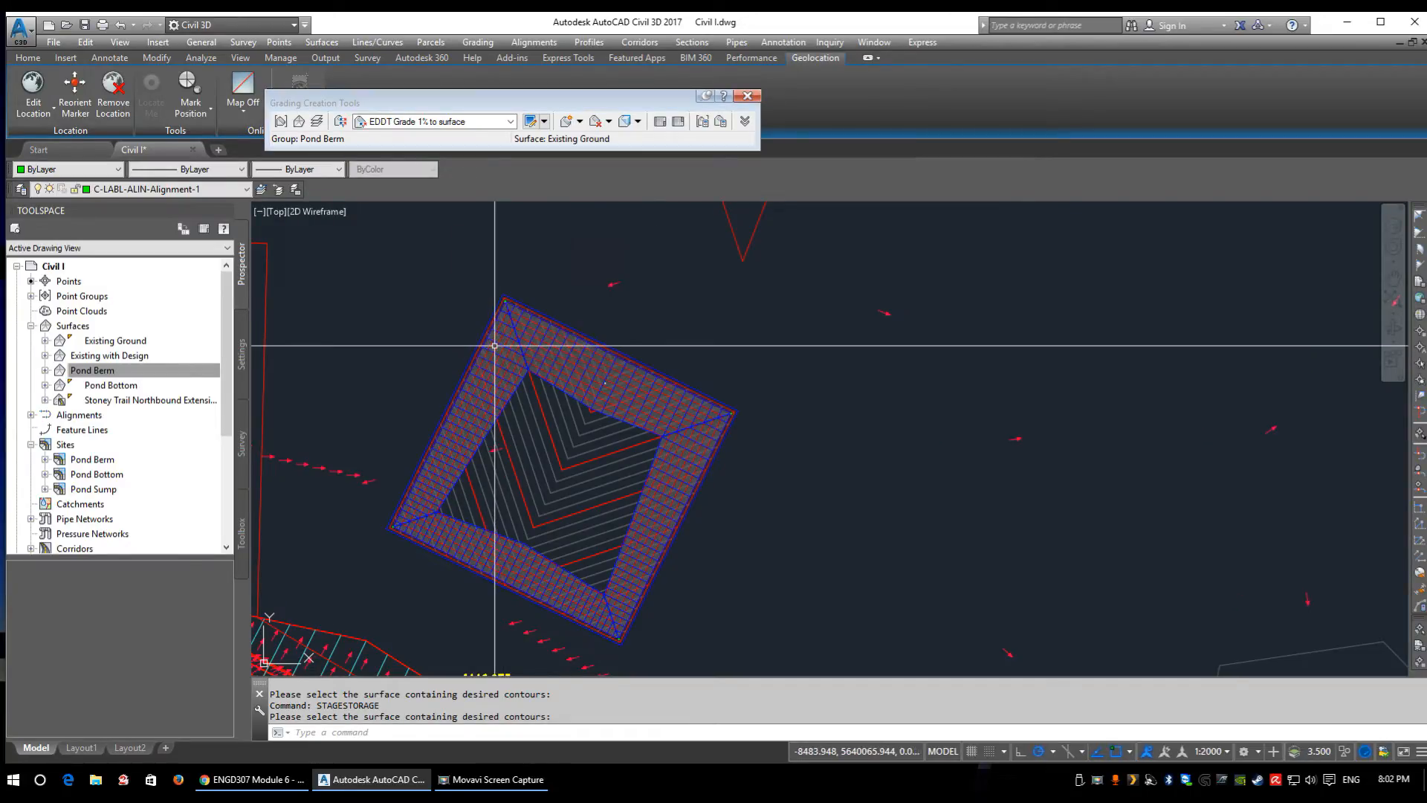
left_click(476, 122)
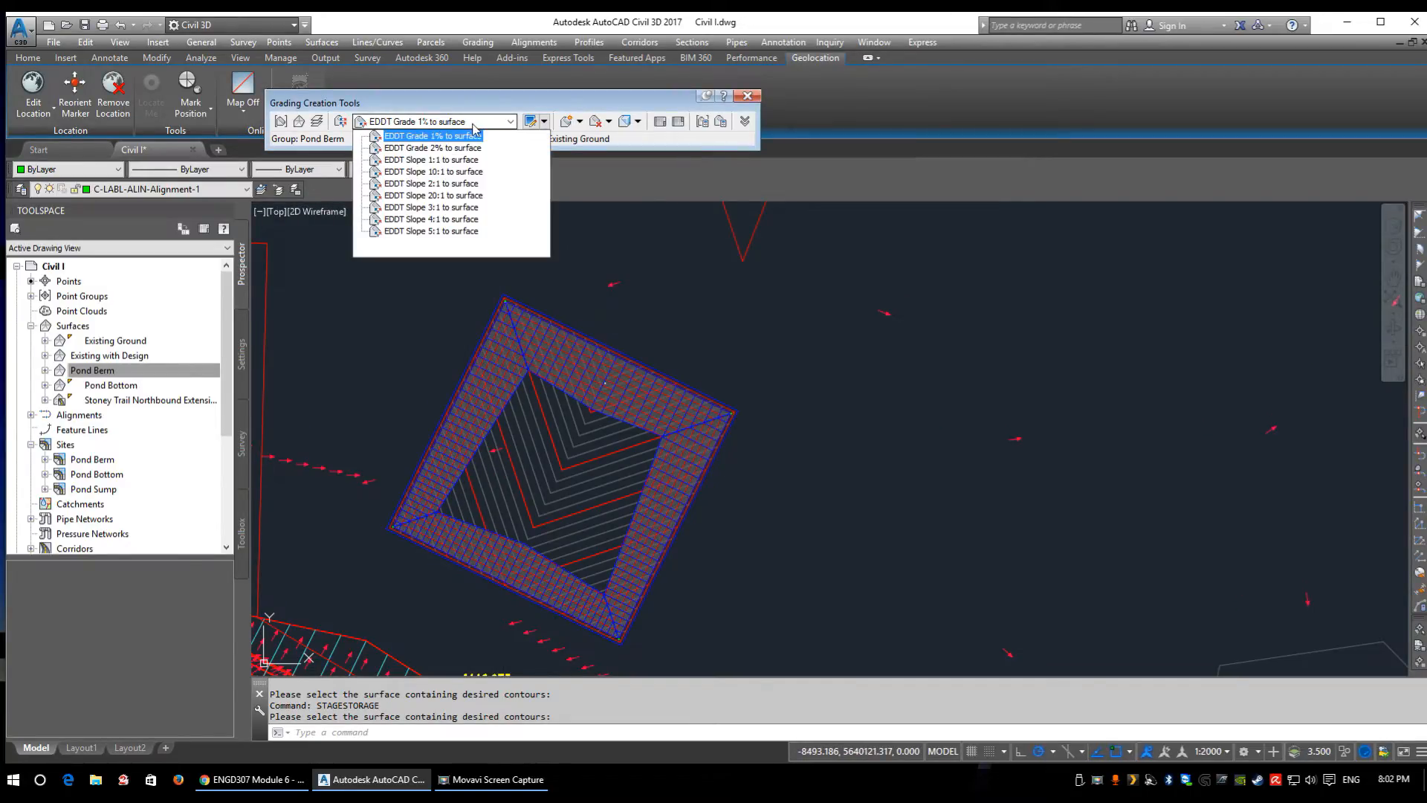
left_click(438, 209)
left_click(426, 123)
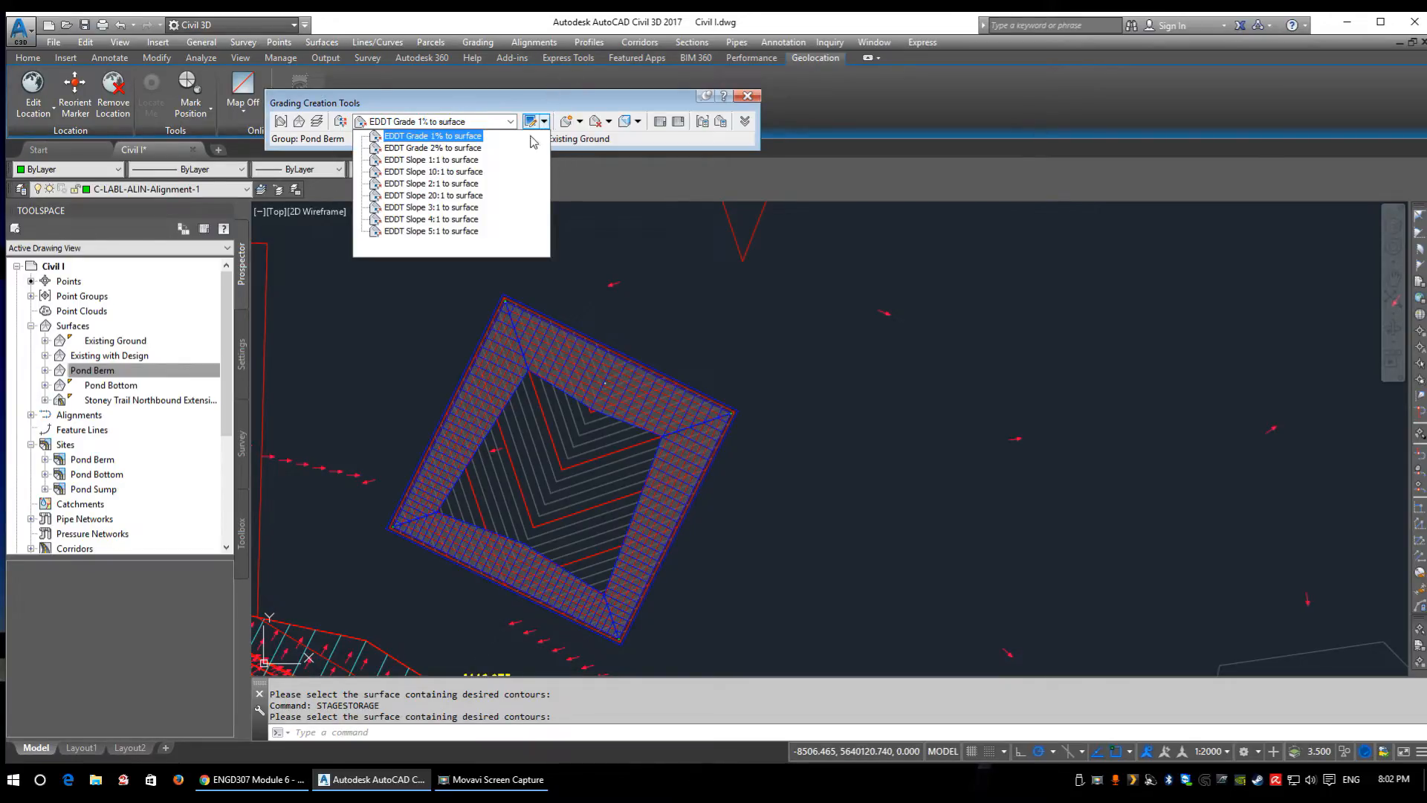
left_click(440, 230)
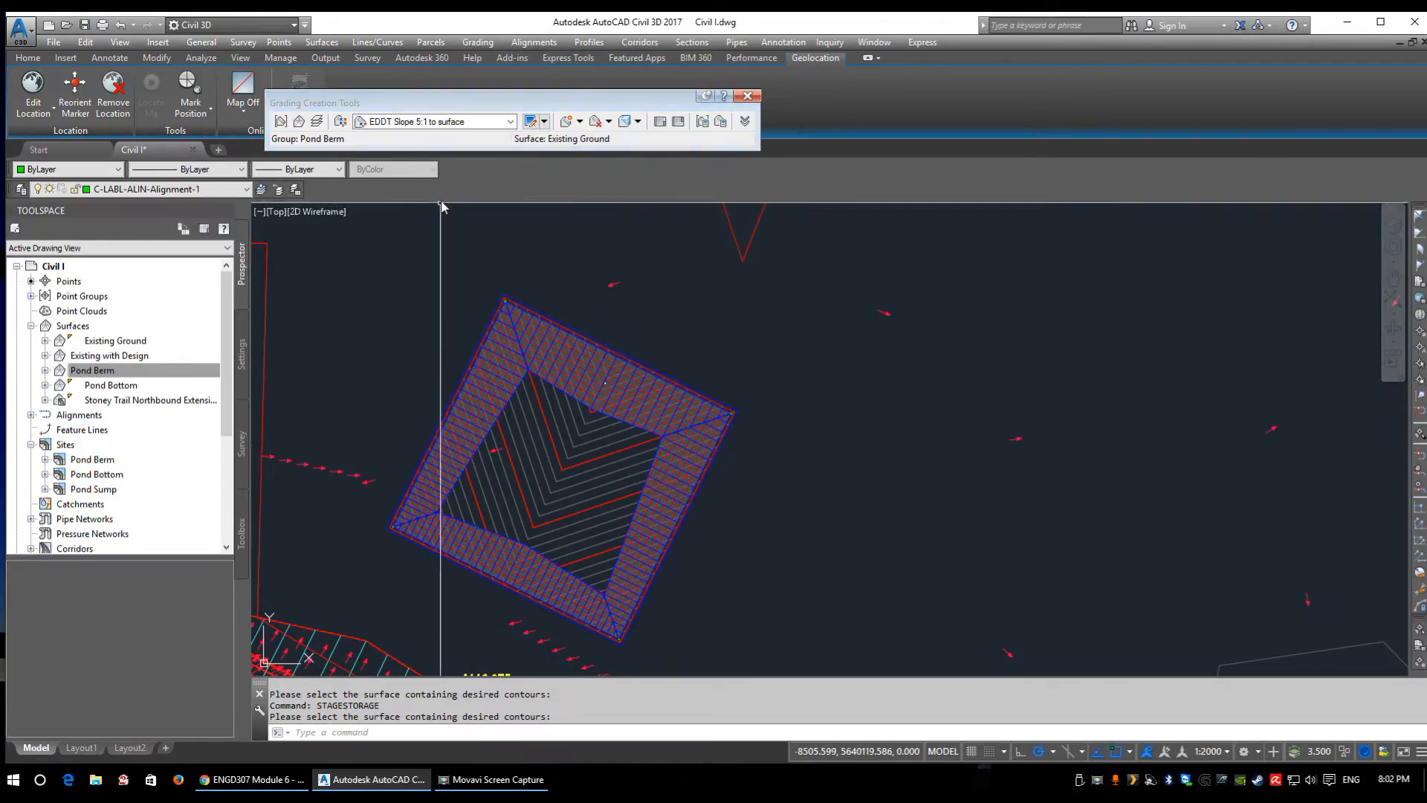
- Create a grading outward from the berm's outer edge along its entire length, with 5:1 cut and fill slopes to Existing Ground
left_click(579, 121)
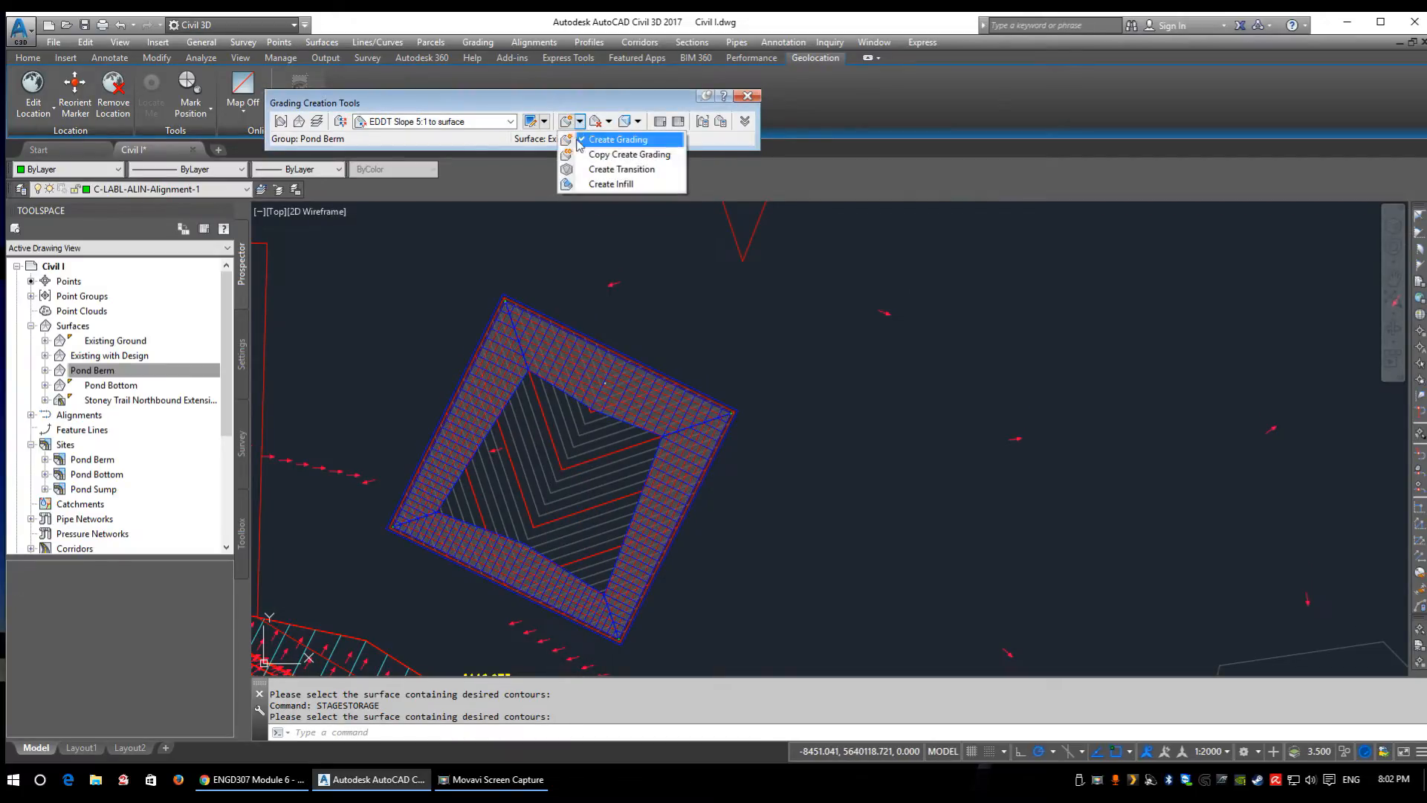
left_click(617, 139)
scroll(491, 279, "up", 4)
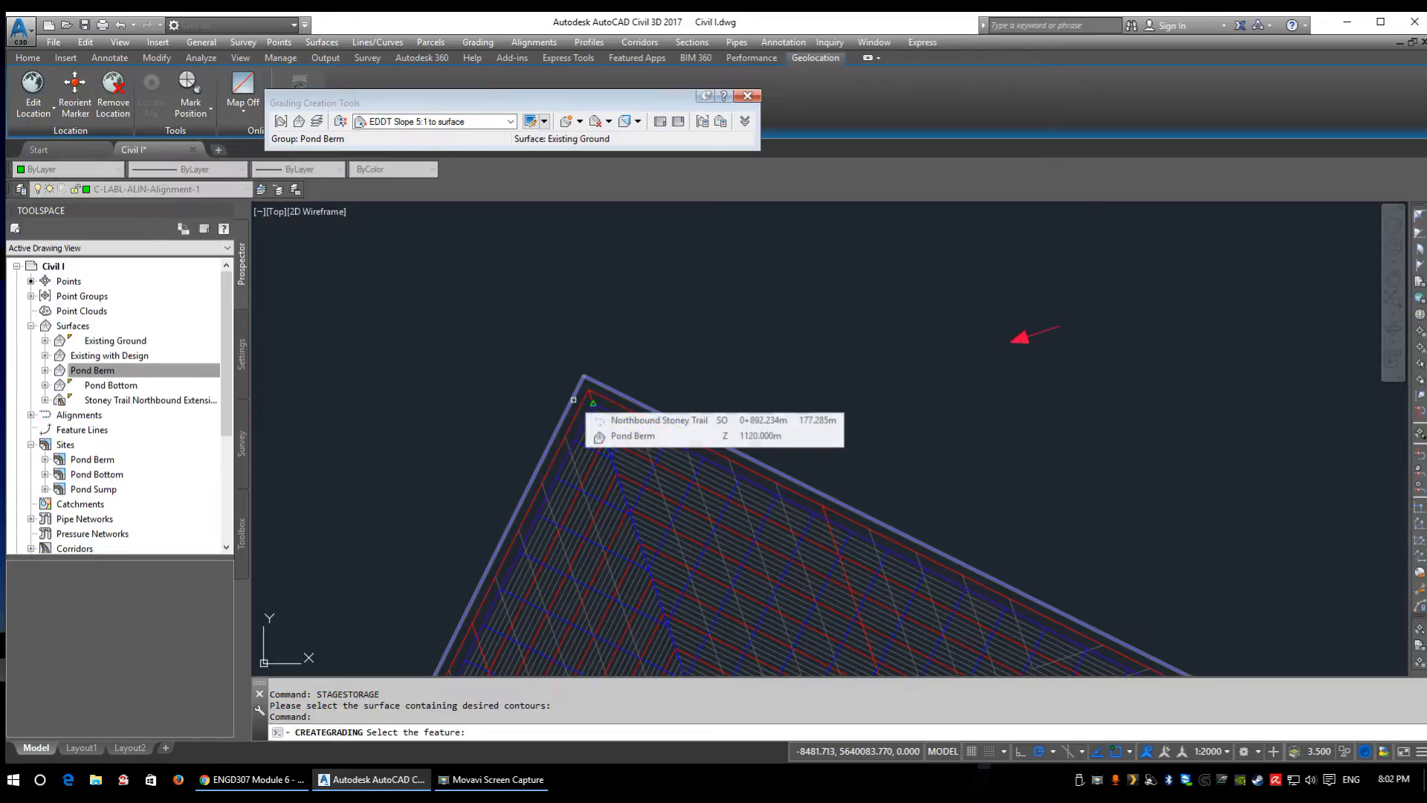
left_click(573, 400)
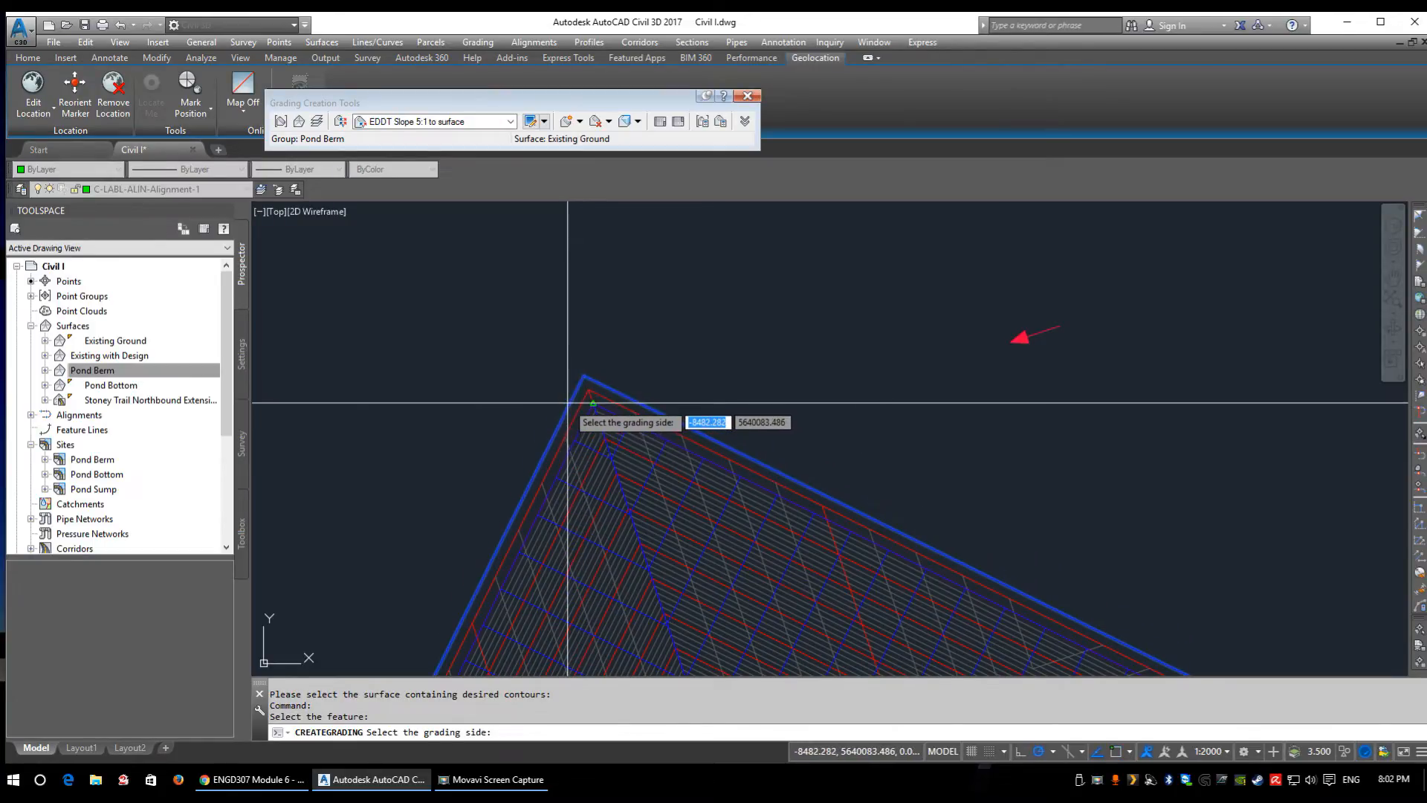
scroll(350, 239, "down", 4)
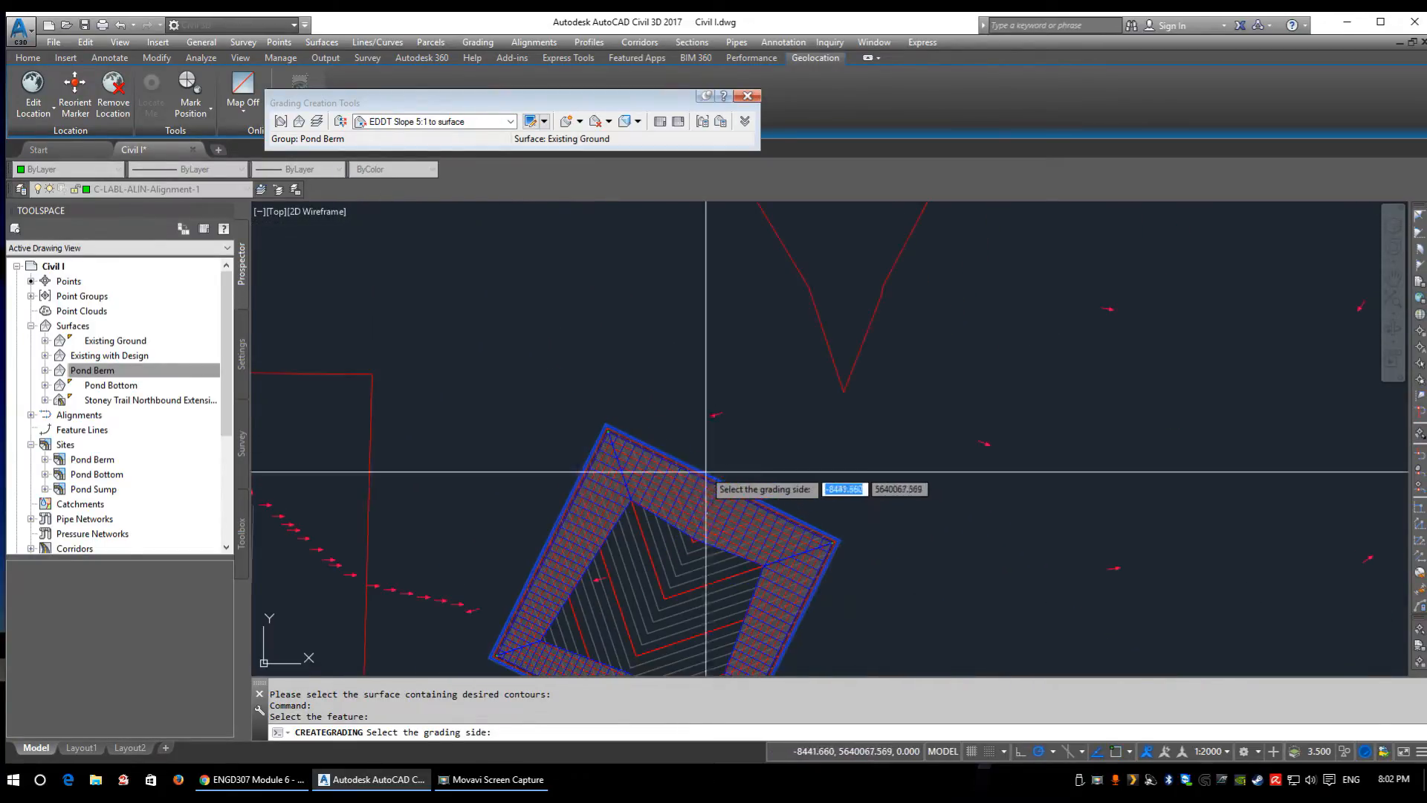
left_click(498, 369)
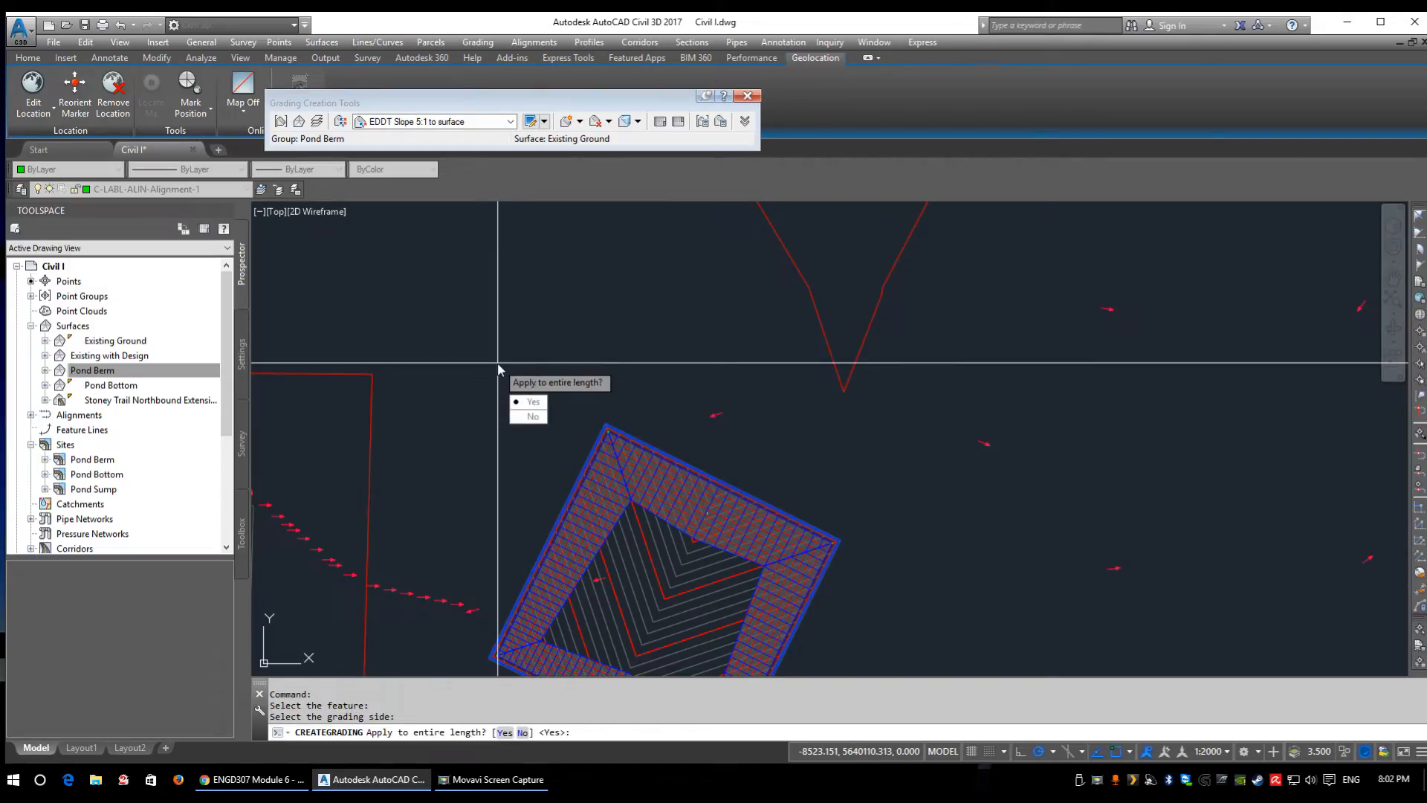
left_click(532, 402)
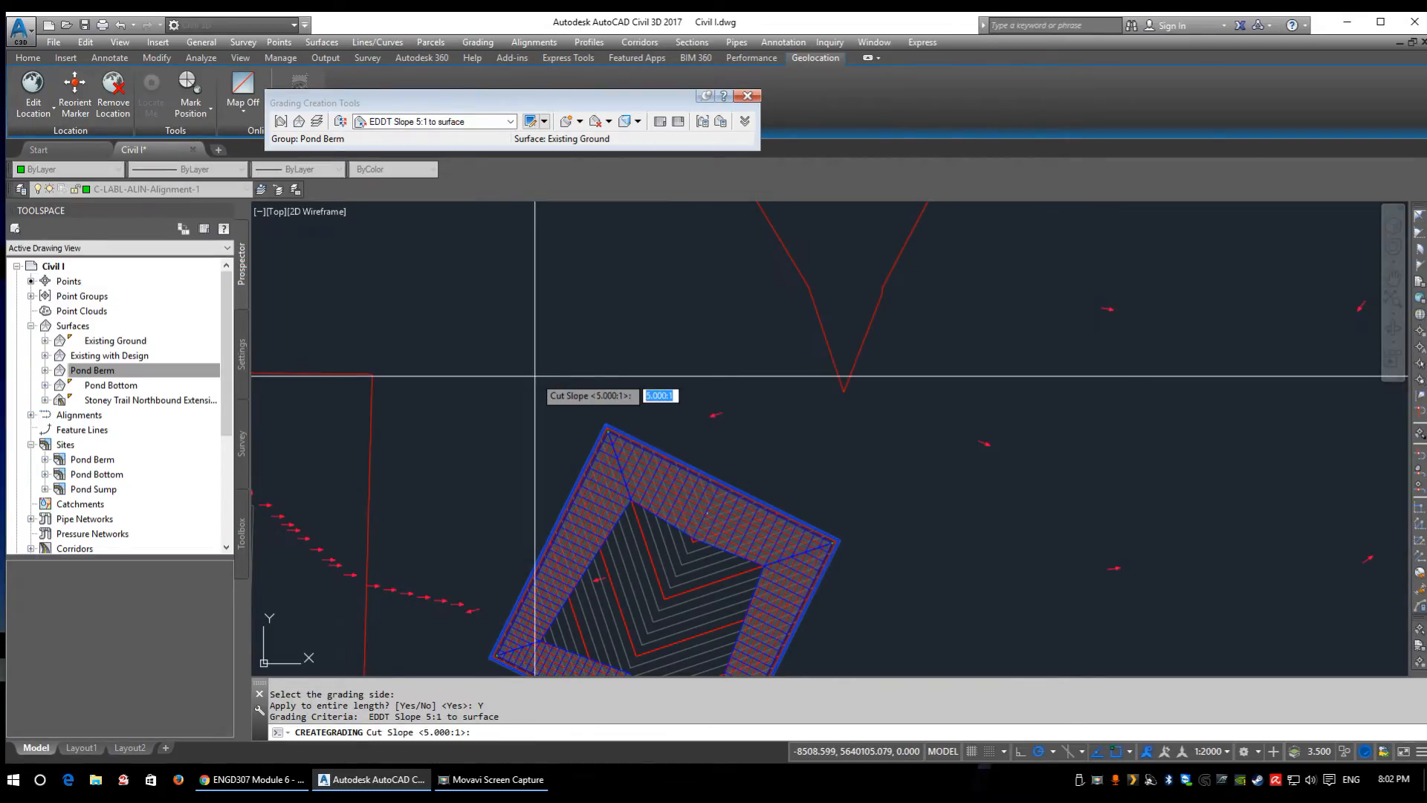
key("Return")
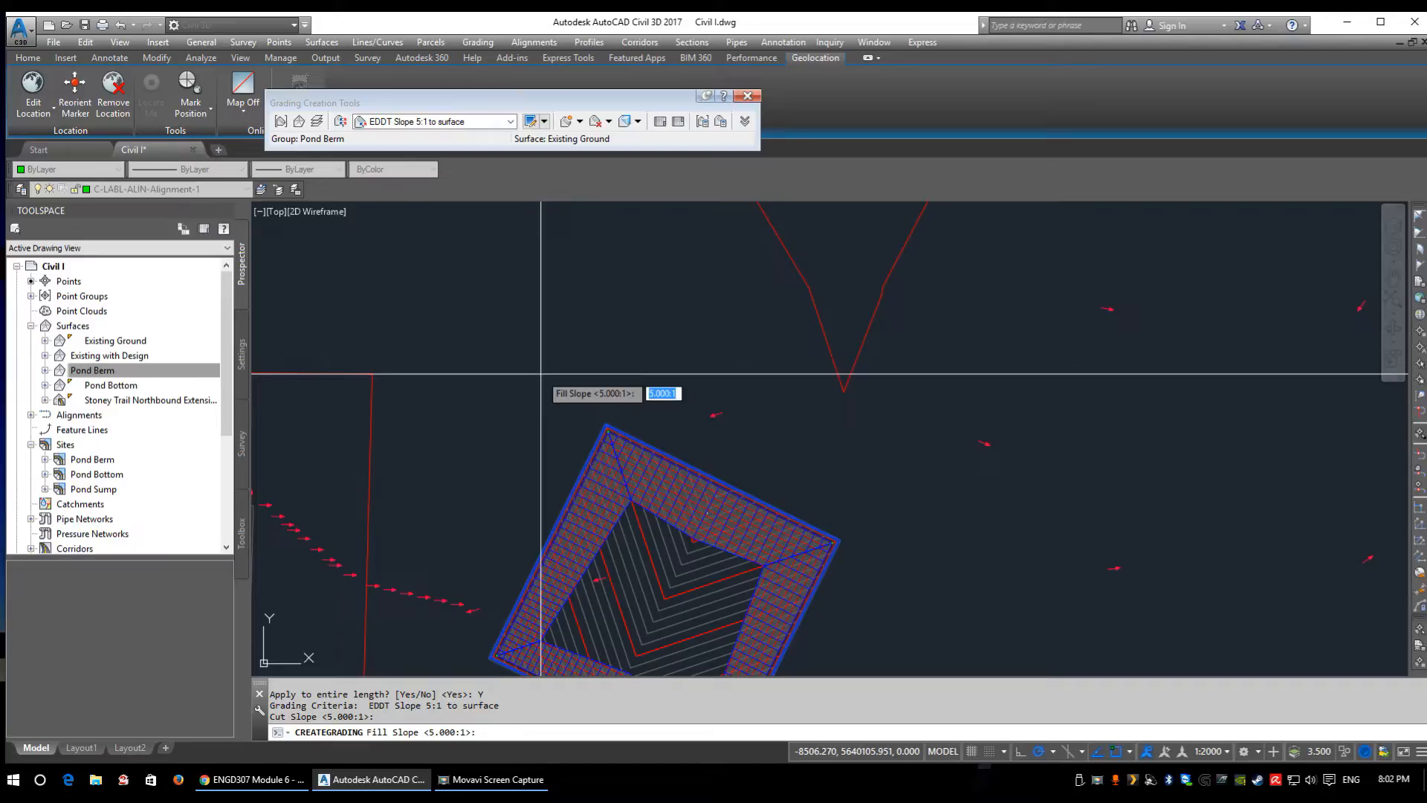
key("Return")
scroll(542, 372, "down", 4)
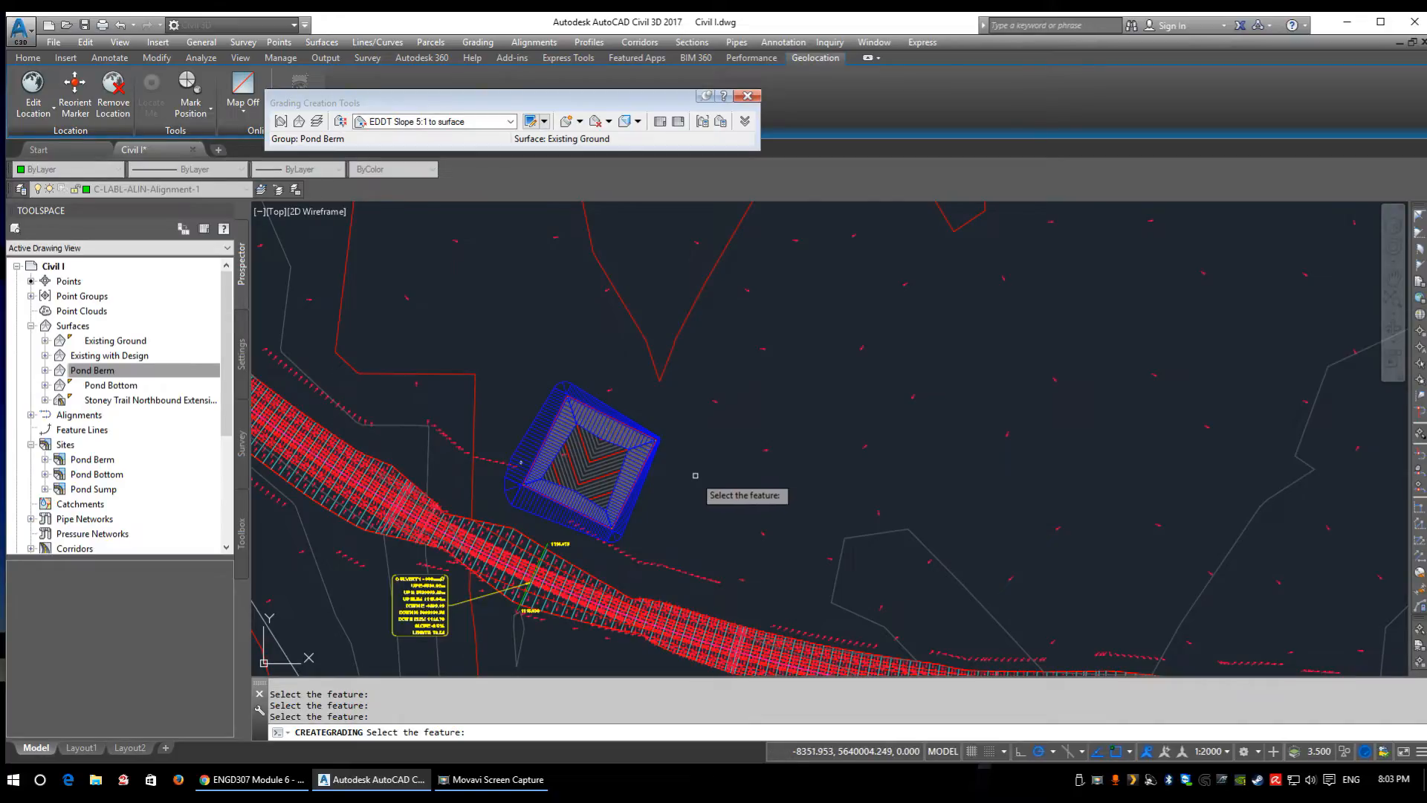
key("Escape")
- Add the outermost feature line of the new berm slope grading to the Pond Berm surface as a Standard breakline
scroll(638, 388, "up", 5)
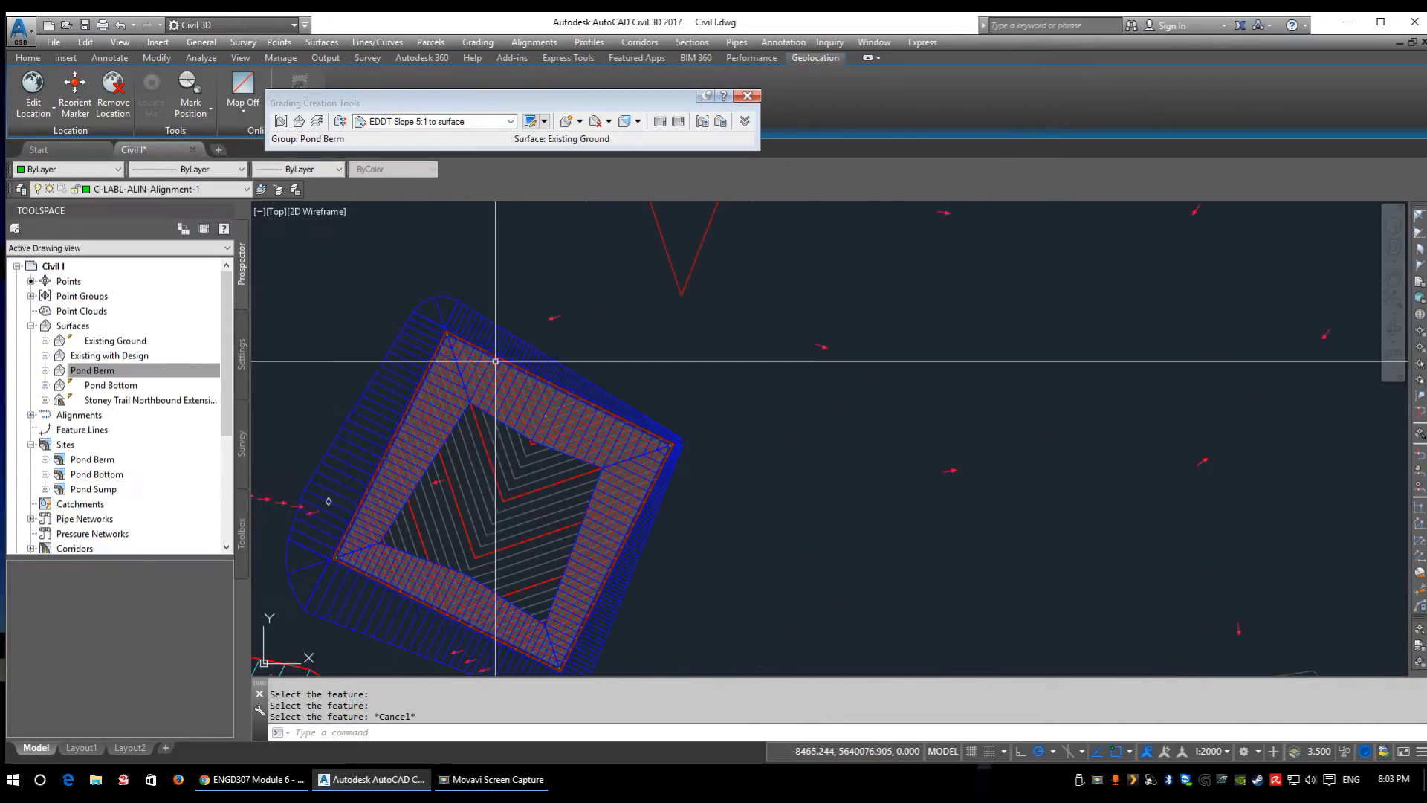
middle_click_drag(495, 362, 629, 320)
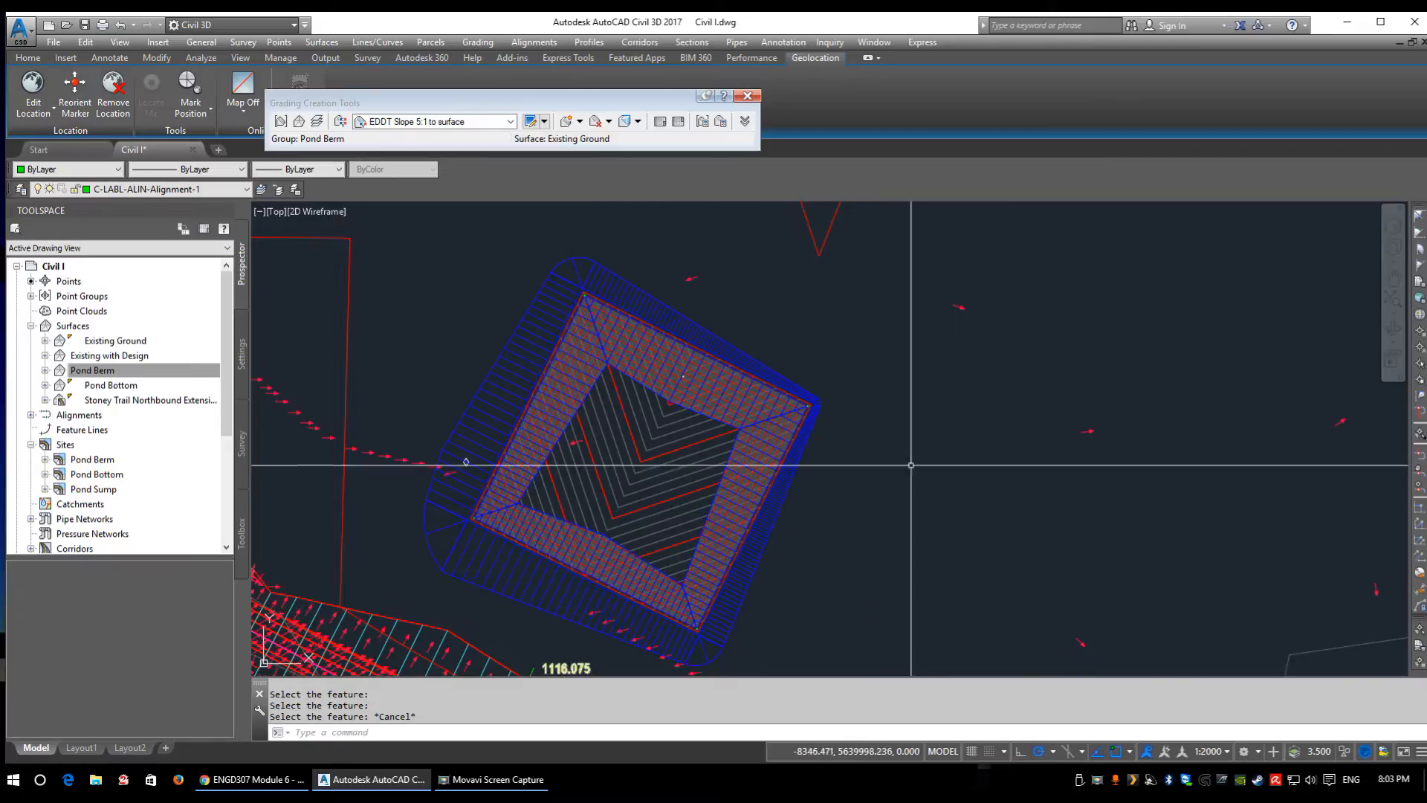
left_click(575, 270)
right_click(535, 248)
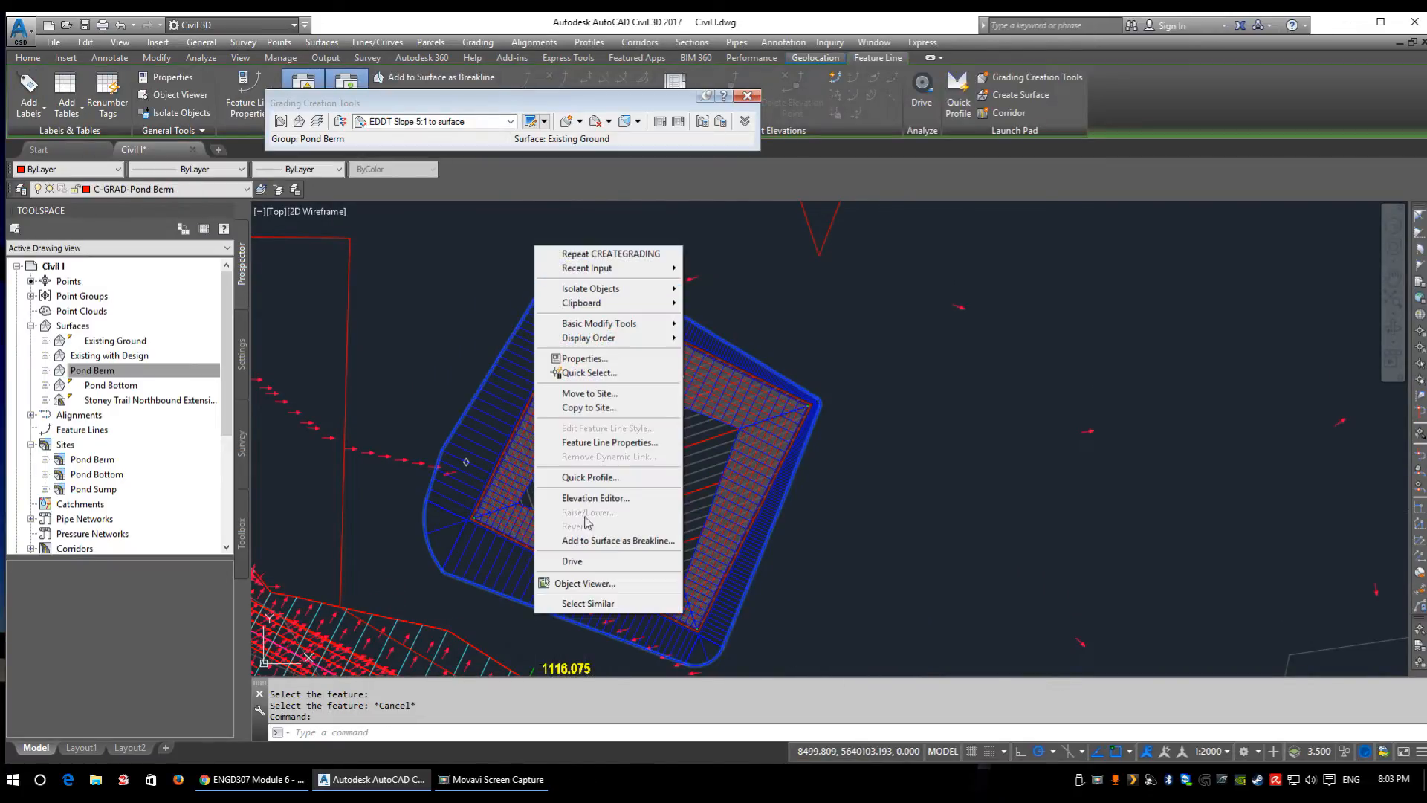
left_click(590, 540)
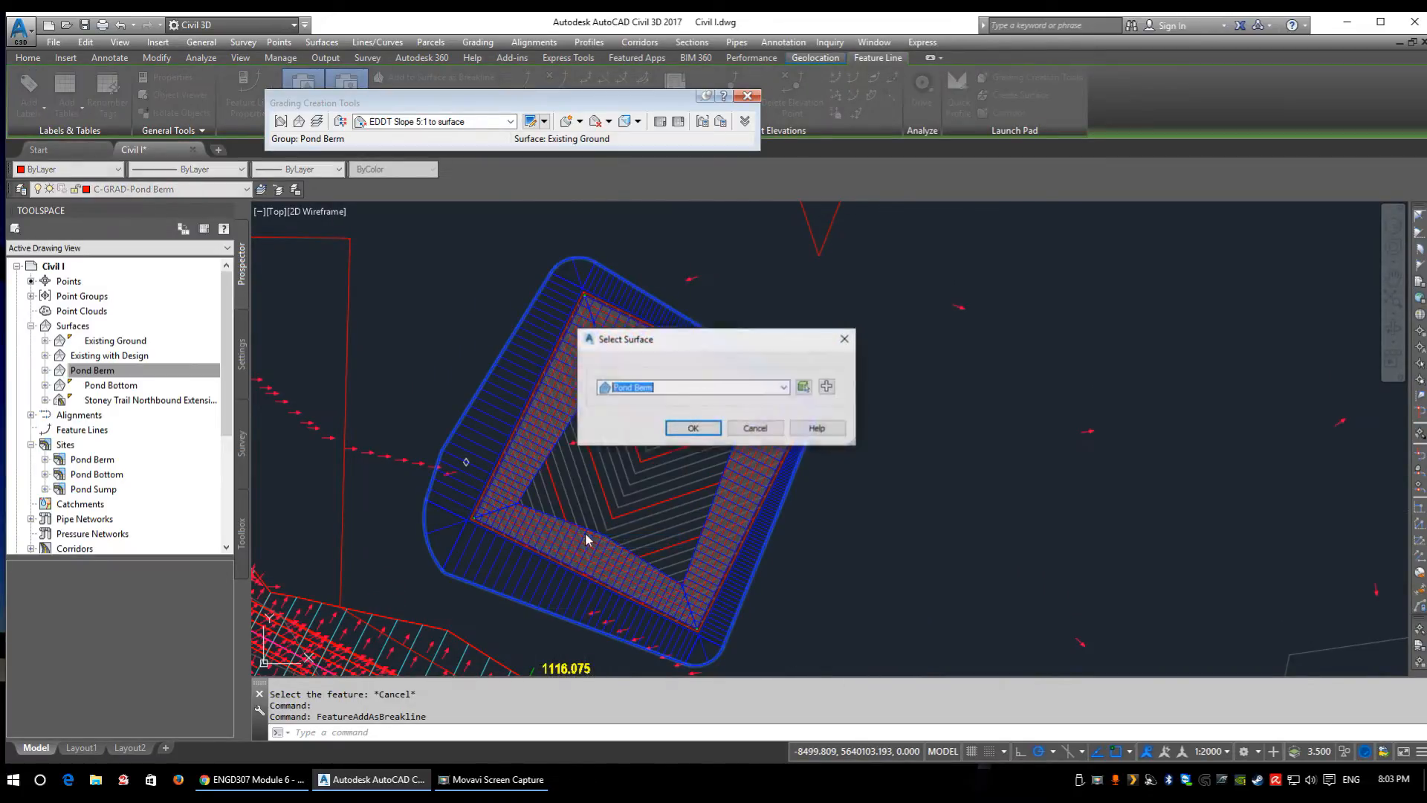
left_click(692, 430)
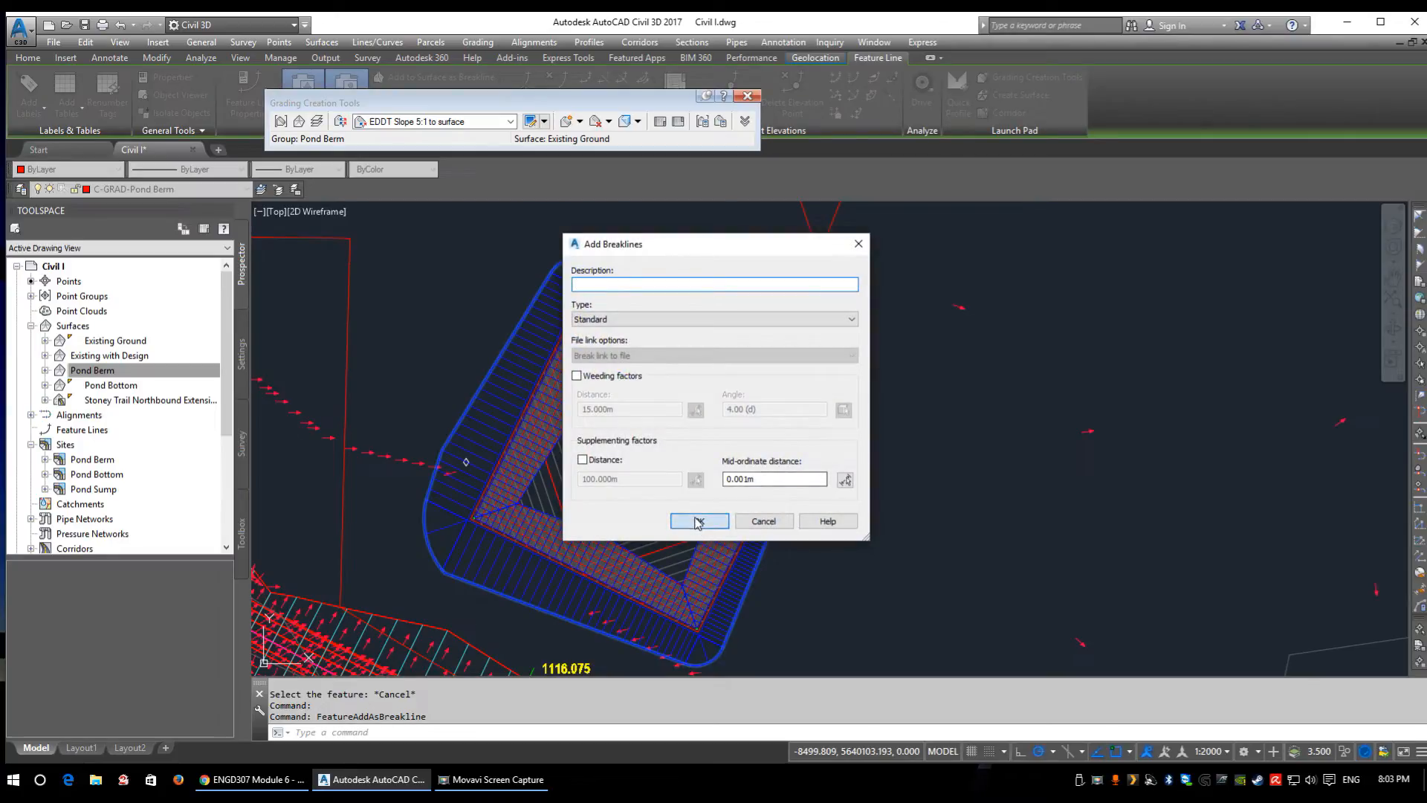
left_click(698, 521)
- Examine the pond surface with its outer berm slopes in the Object Viewer from several oblique angles, and close the viewer
scroll(478, 461, "up", 3)
scroll(610, 467, "down", 3)
right_click(609, 467)
left_click(669, 666)
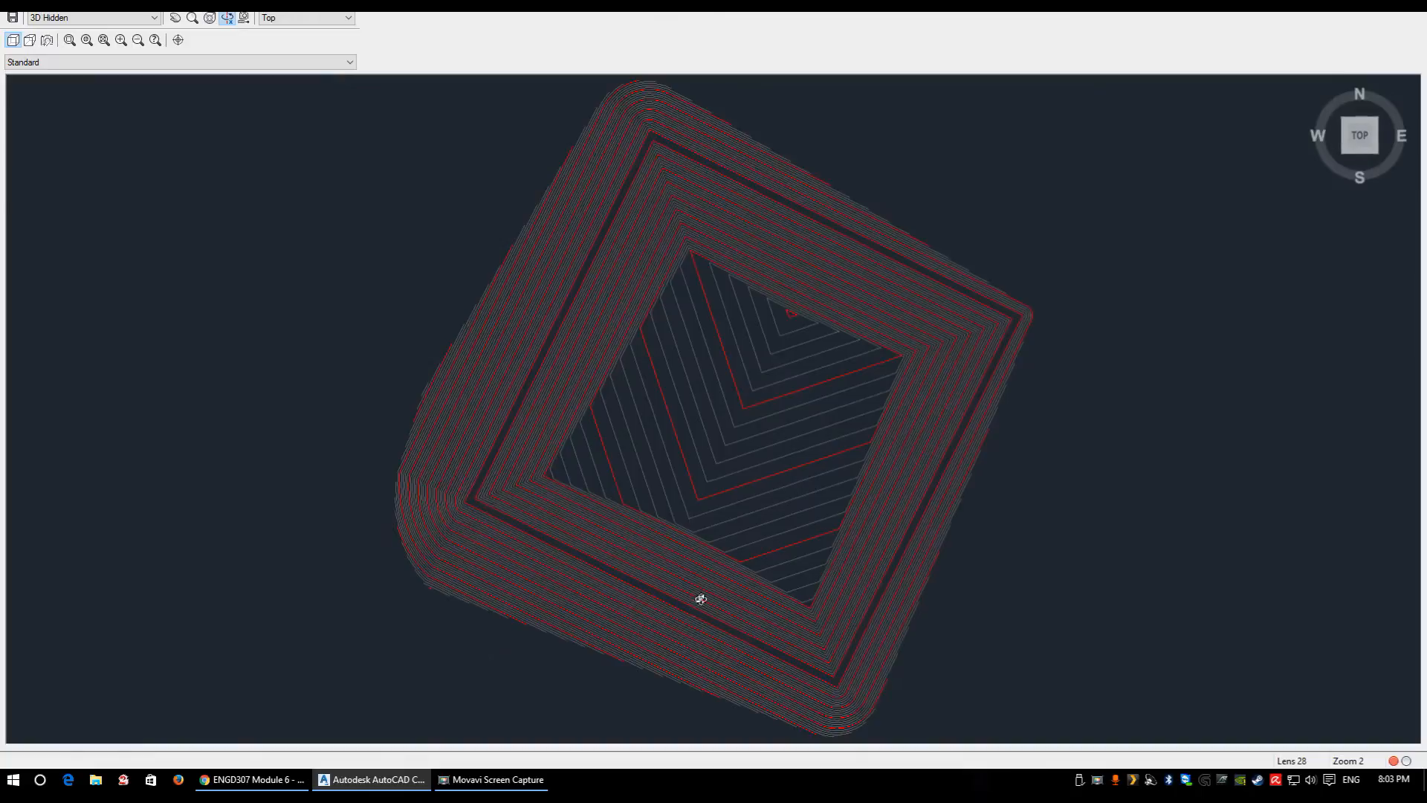
left_click_drag(701, 599, 701, 293)
left_click_drag(720, 472, 623, 301)
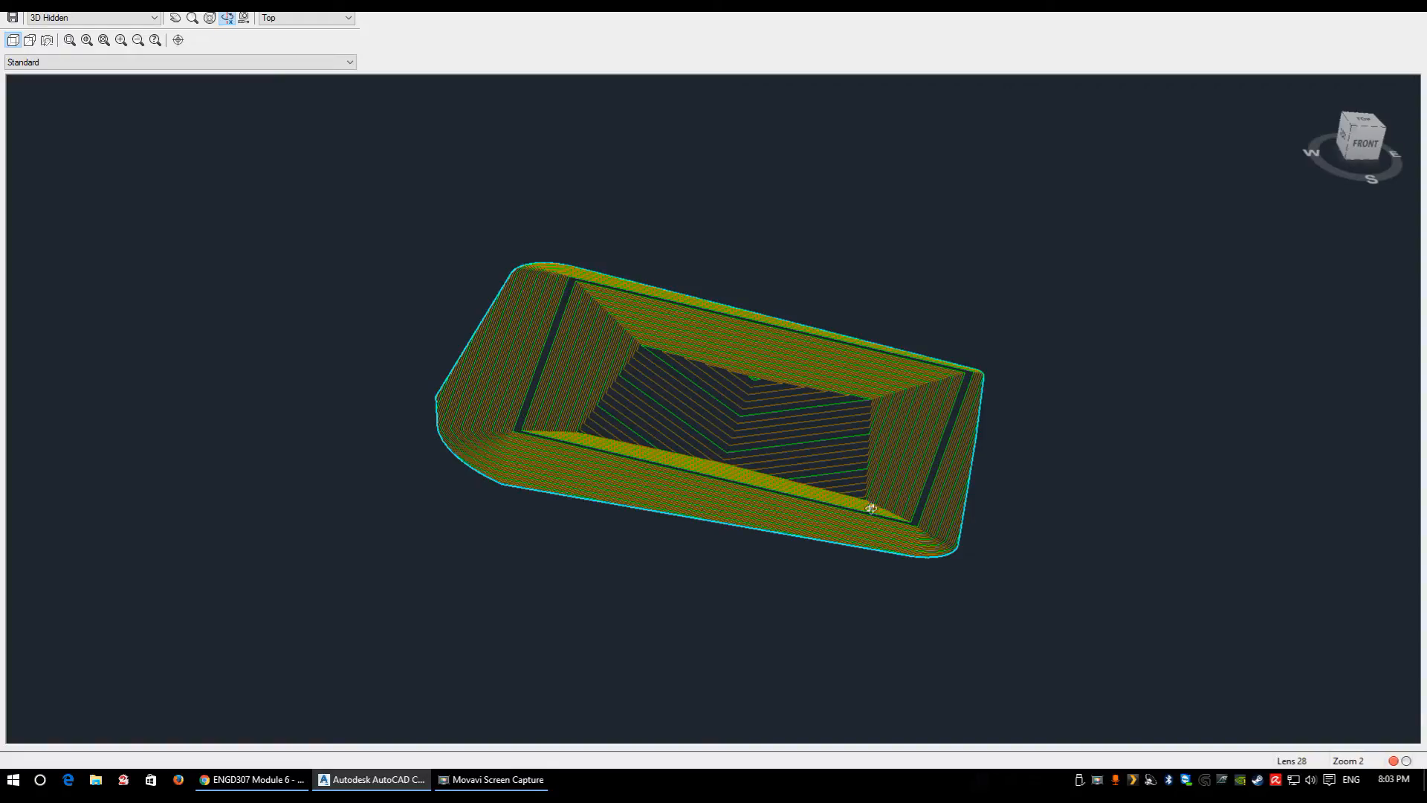
left_click_drag(563, 380, 668, 396)
left_click_drag(517, 437, 727, 445)
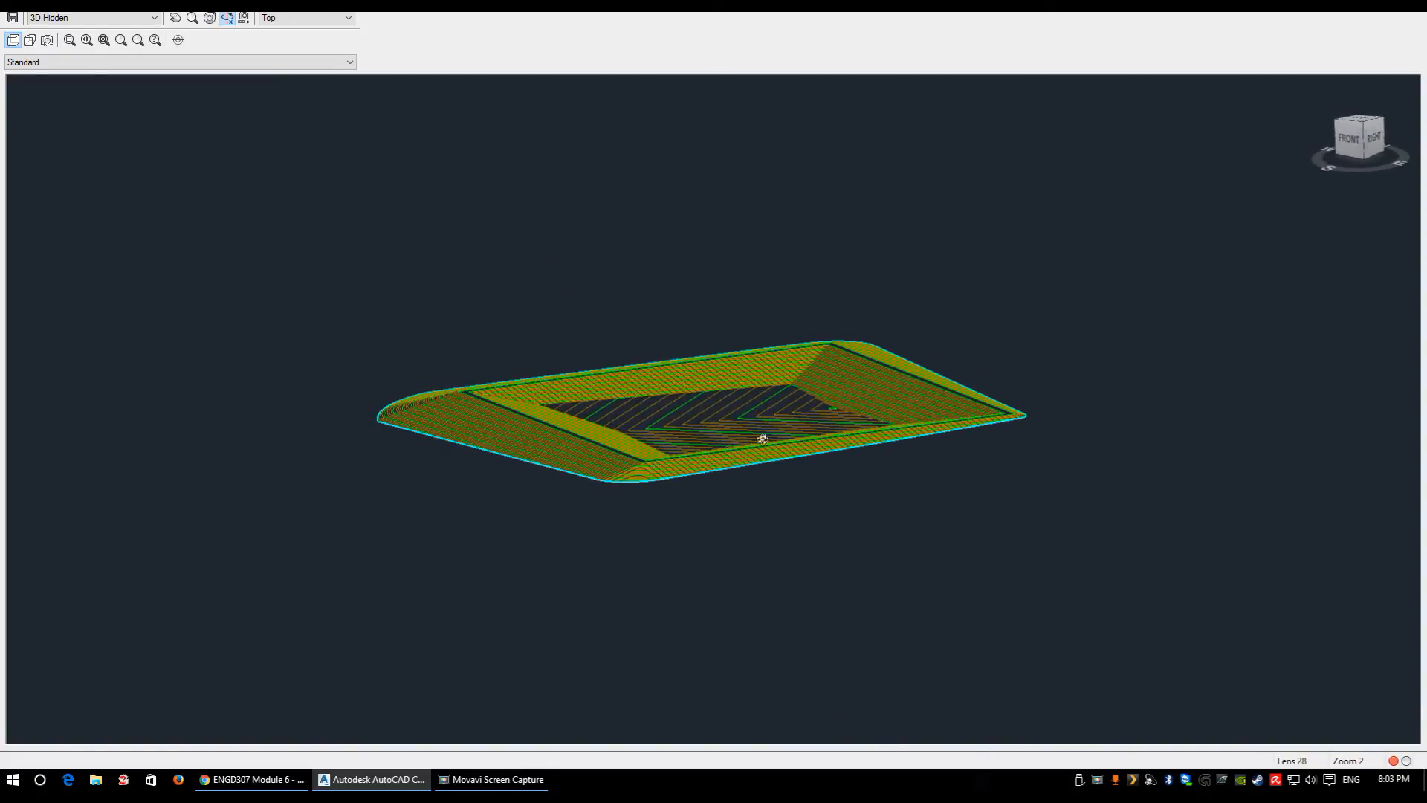
right_click(815, 417)
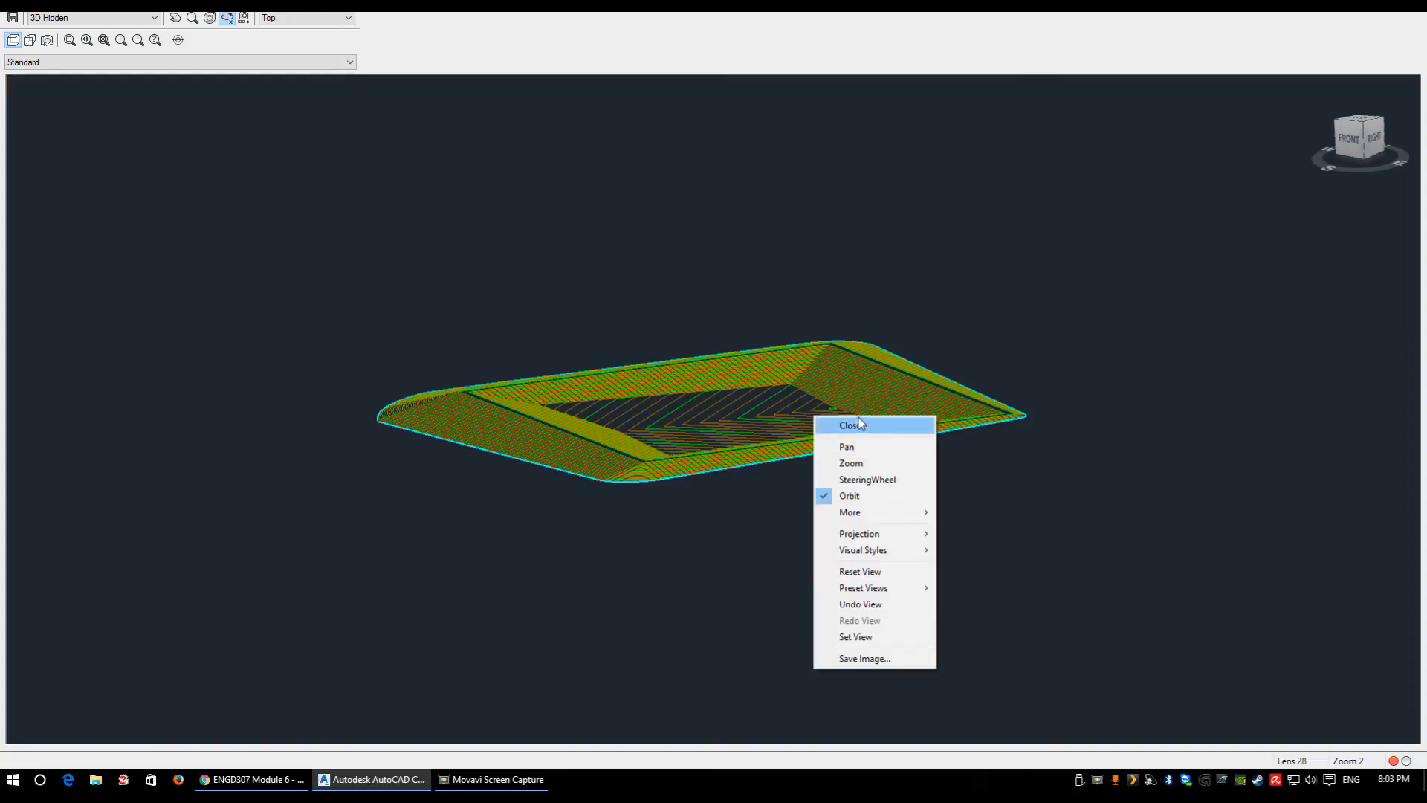
left_click(850, 426)
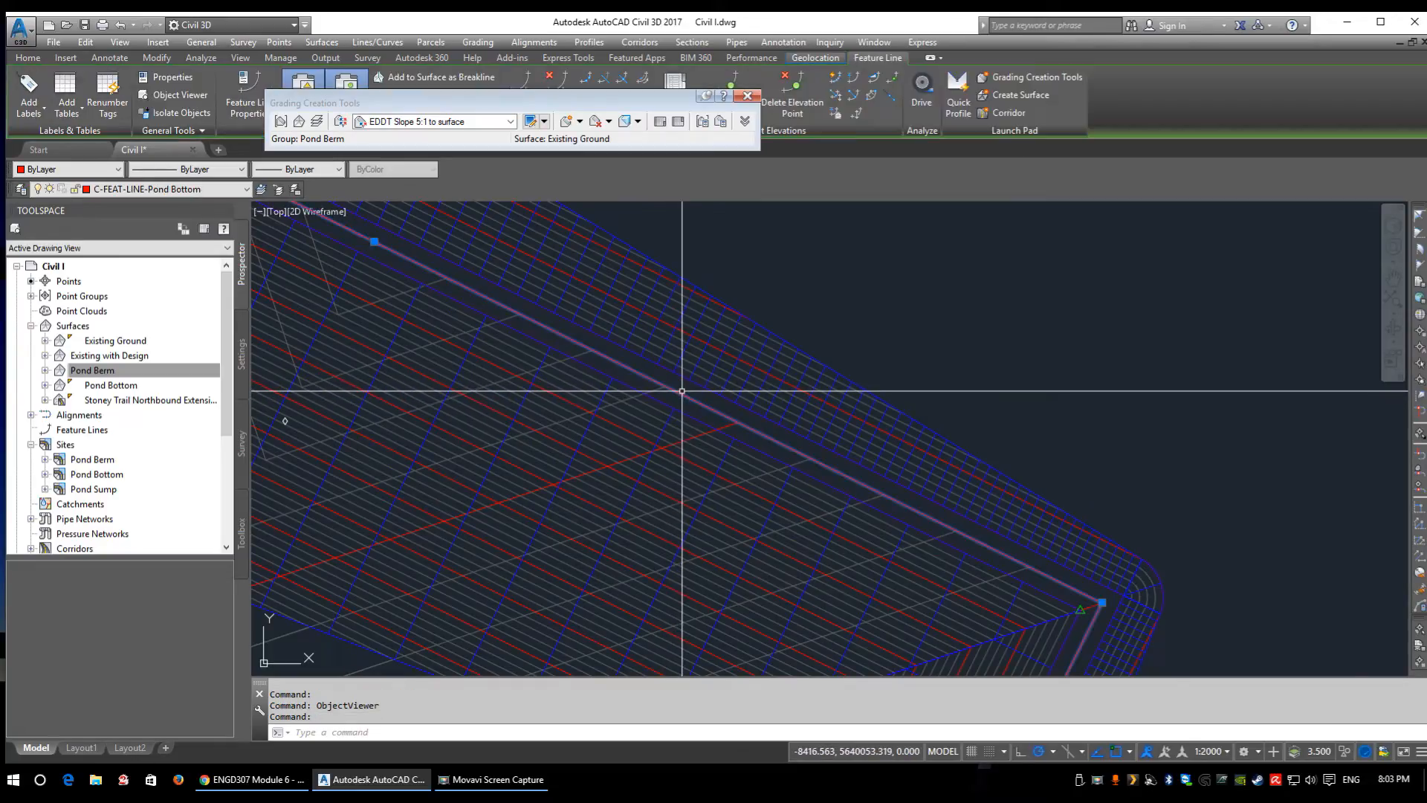
scroll(669, 451, "down", 5)
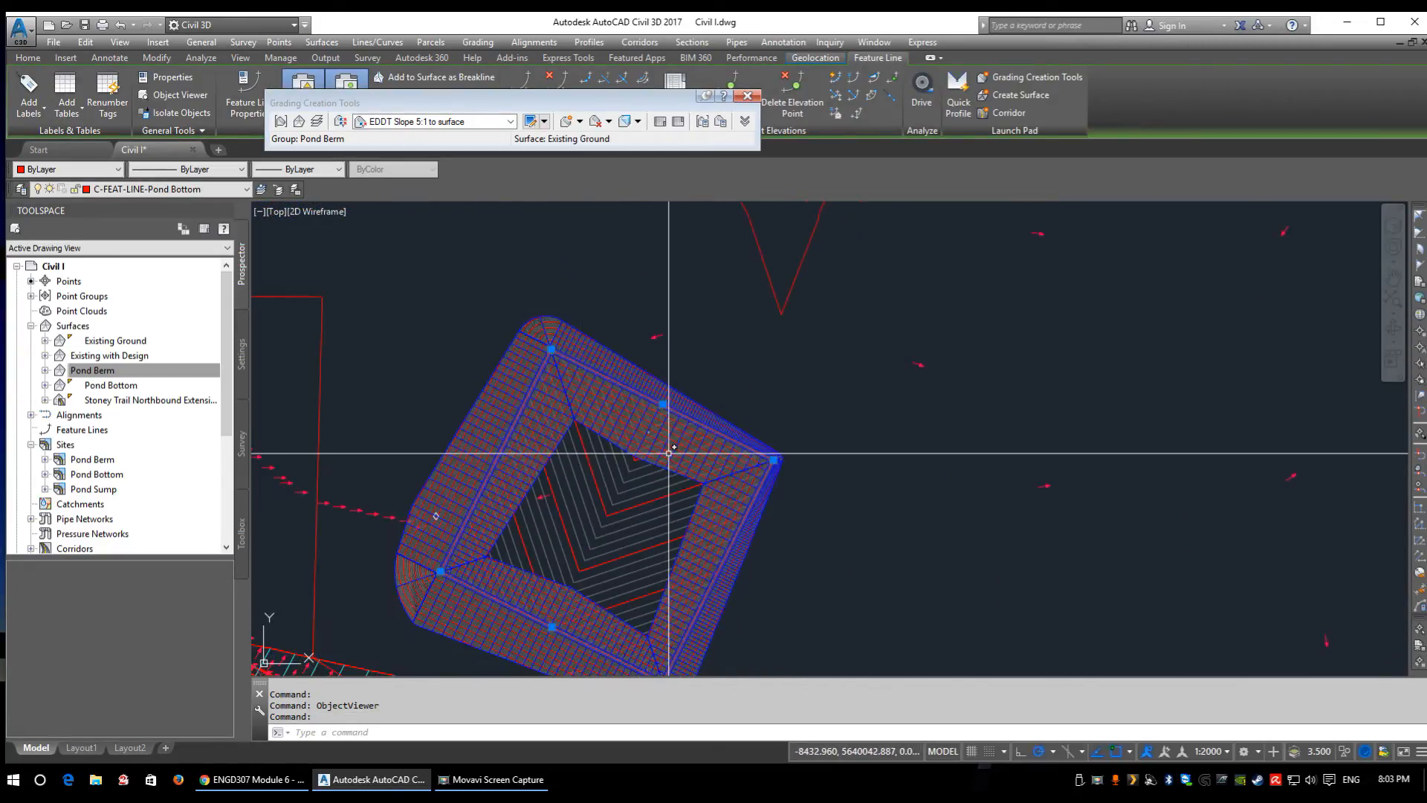
right_click(745, 352)
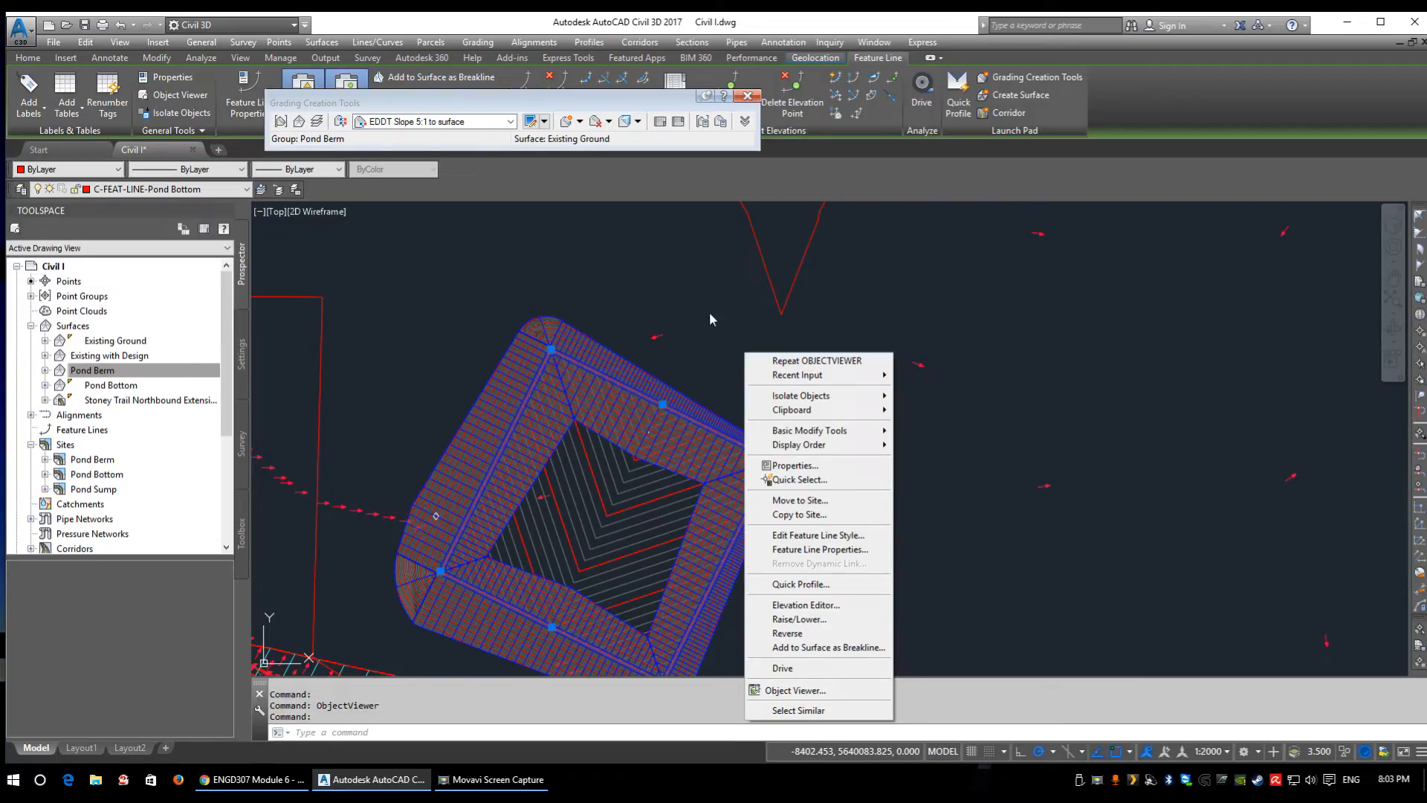
key("Escape")
key("Escape")
- Lower the feature line running along the middle of the berm crest by 1.5 m with Raise/Lower
scroll(639, 219, "up", 8)
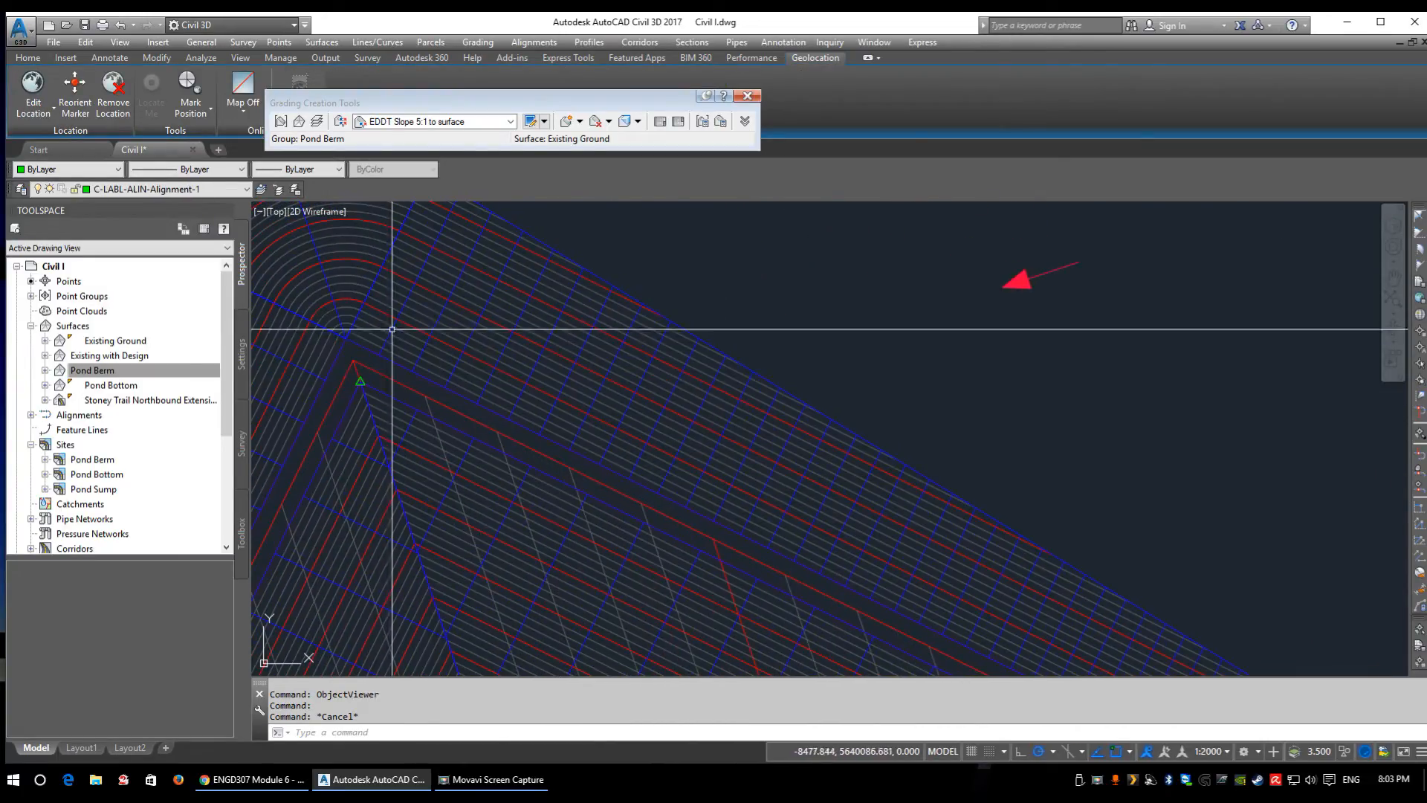
middle_click_drag(411, 390, 708, 375)
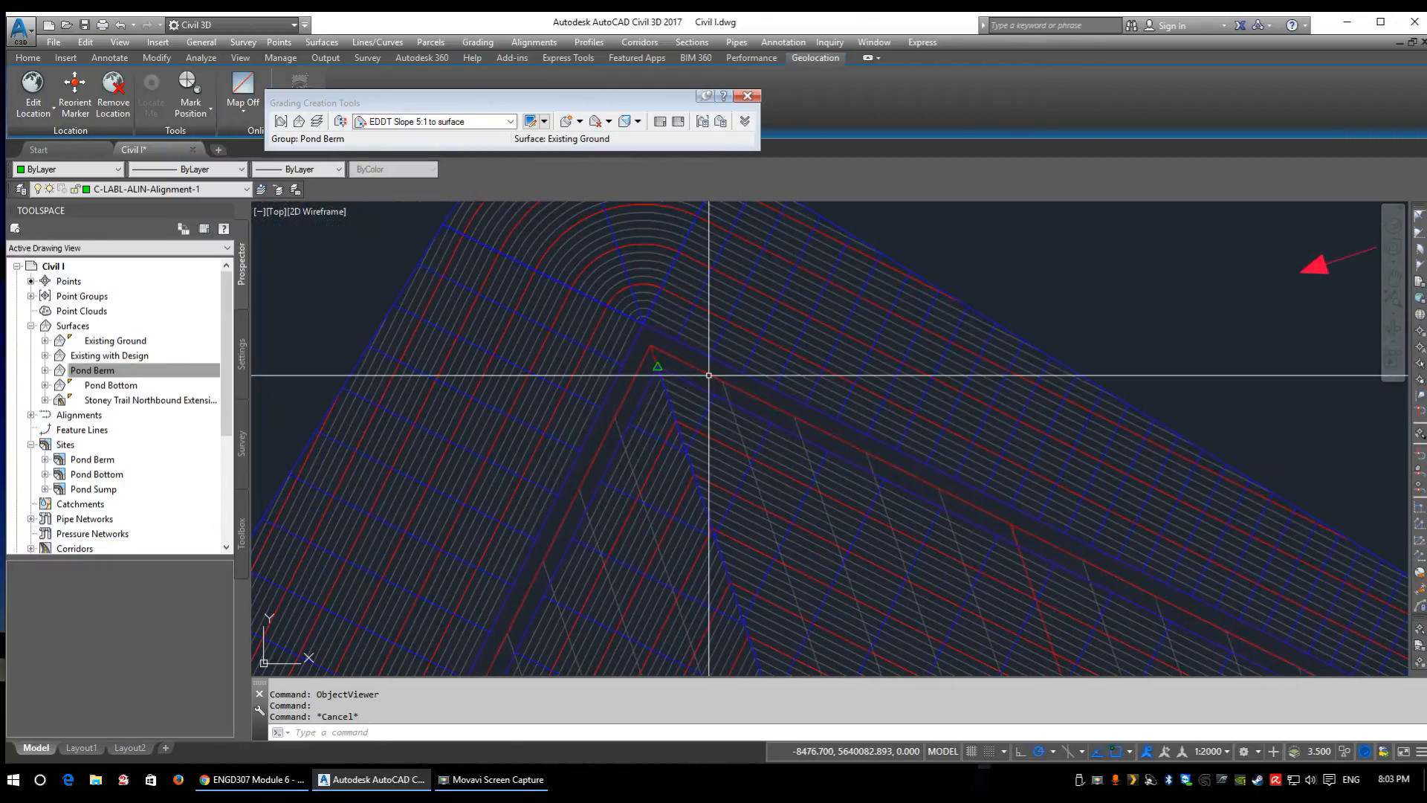
left_click(666, 352)
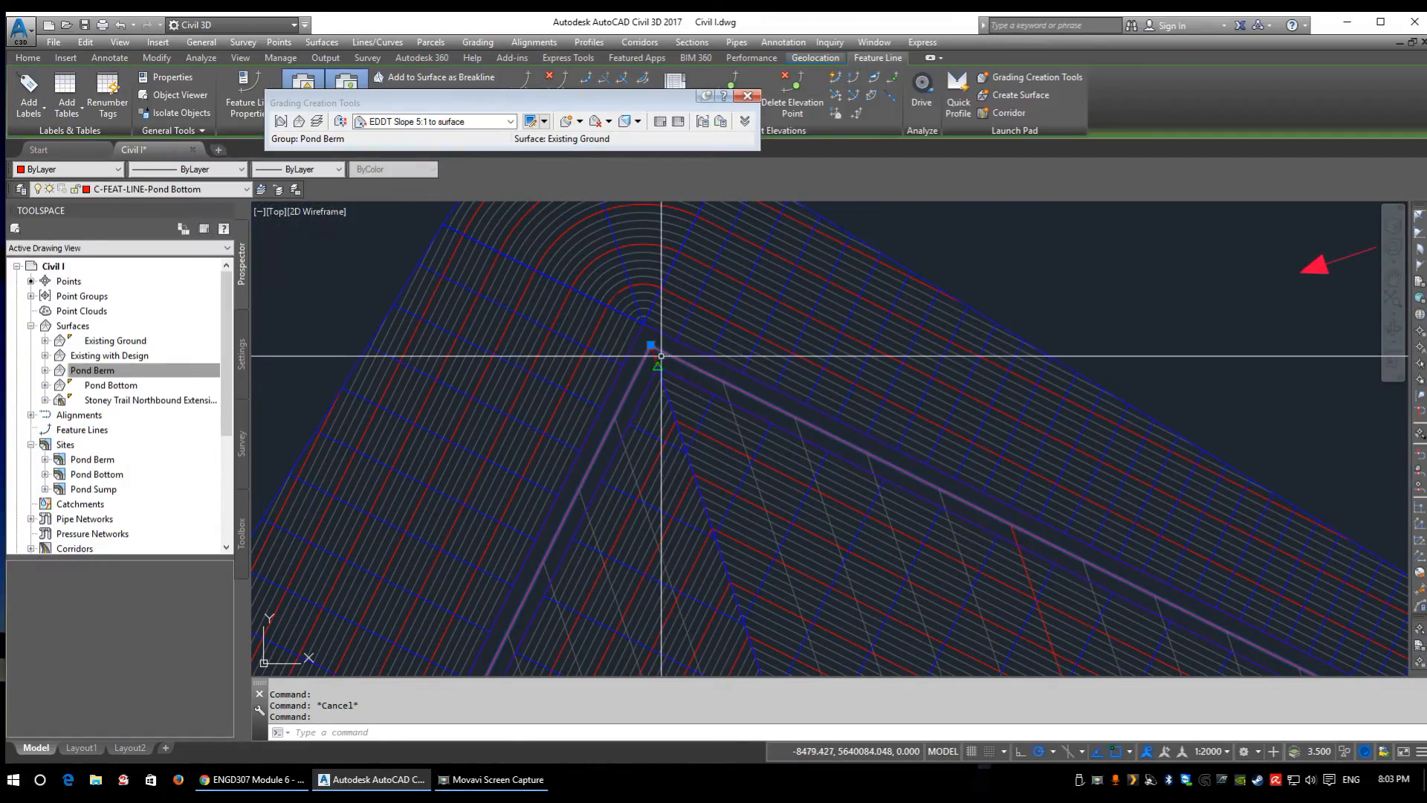
middle_click_drag(1075, 611, 755, 478)
right_click(753, 402)
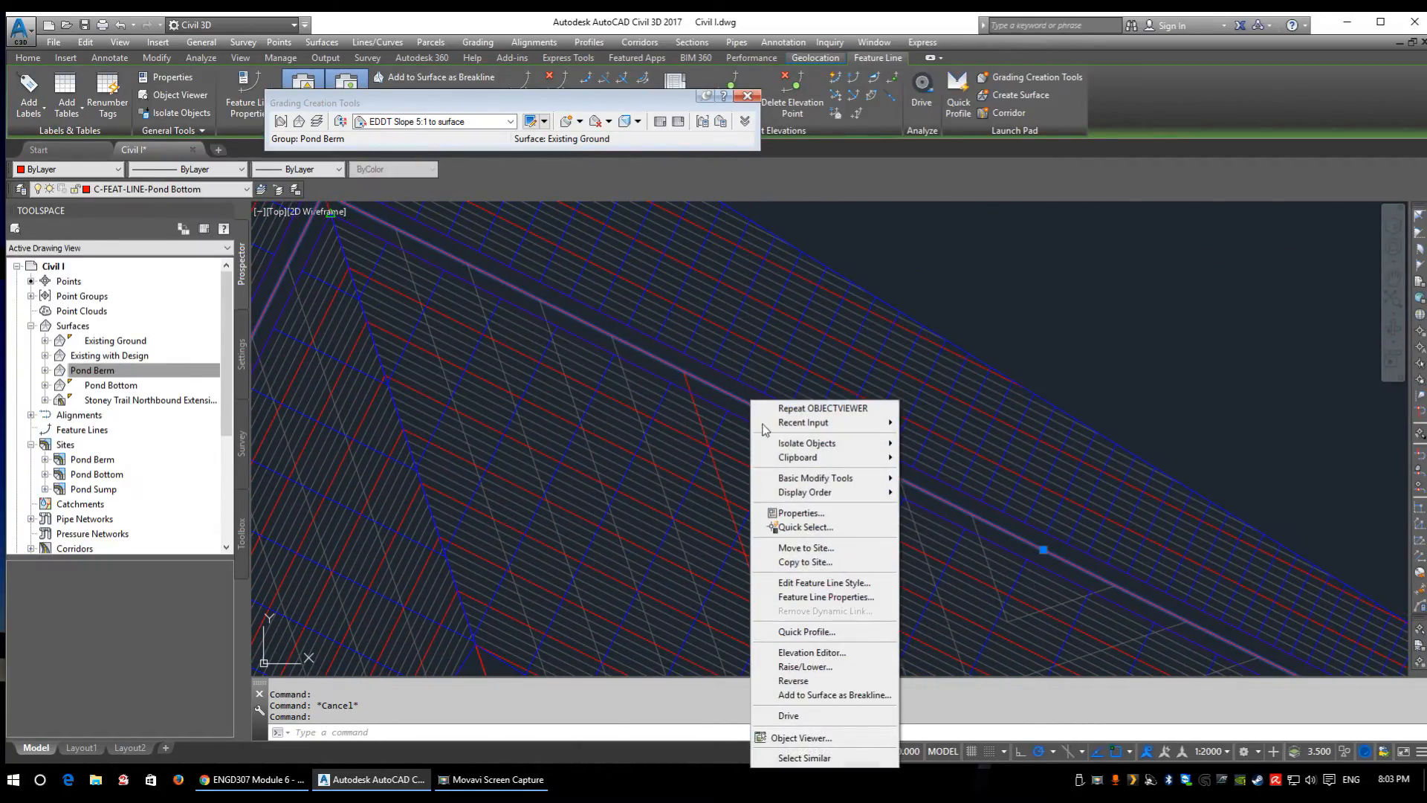
left_click(802, 667)
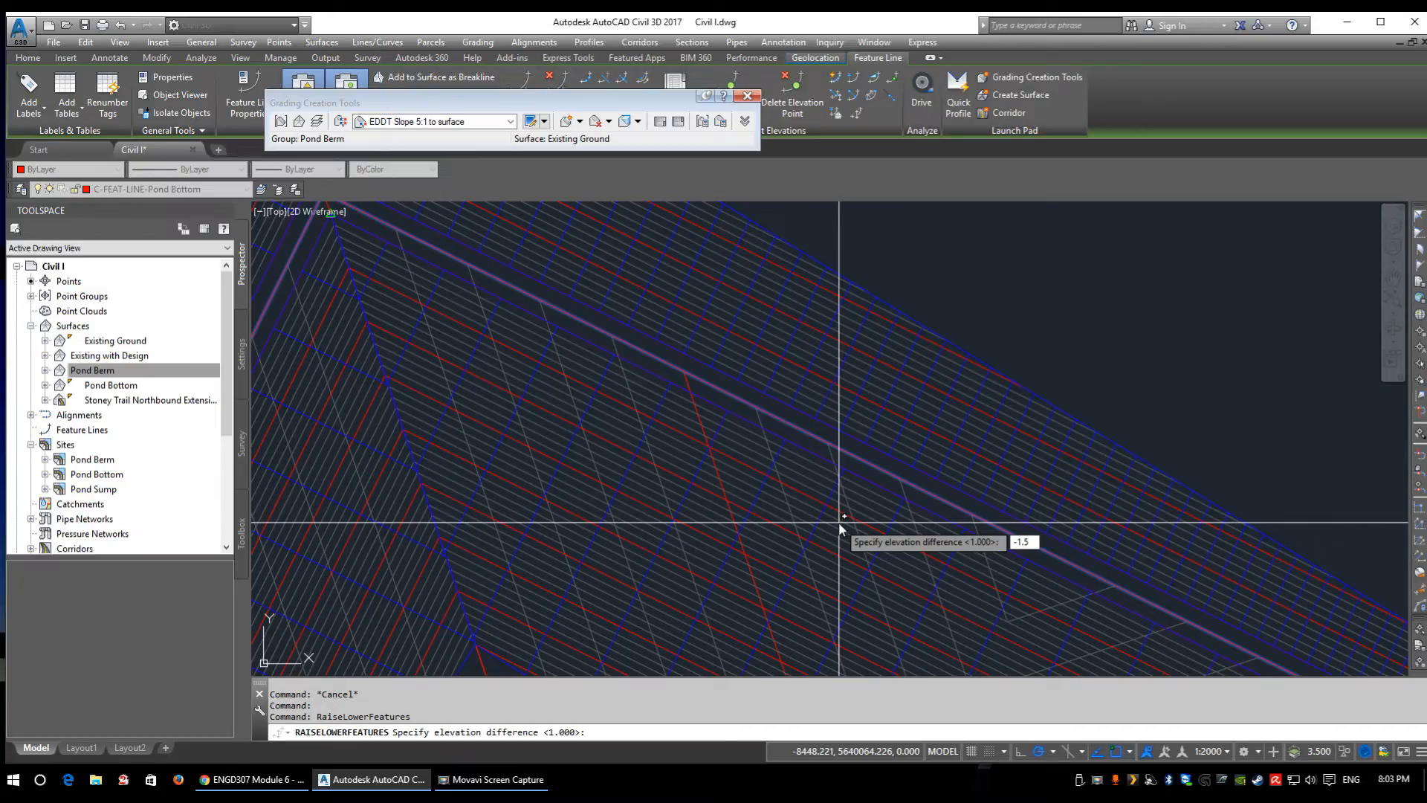
key("Return")
scroll(839, 513, "down", 5)
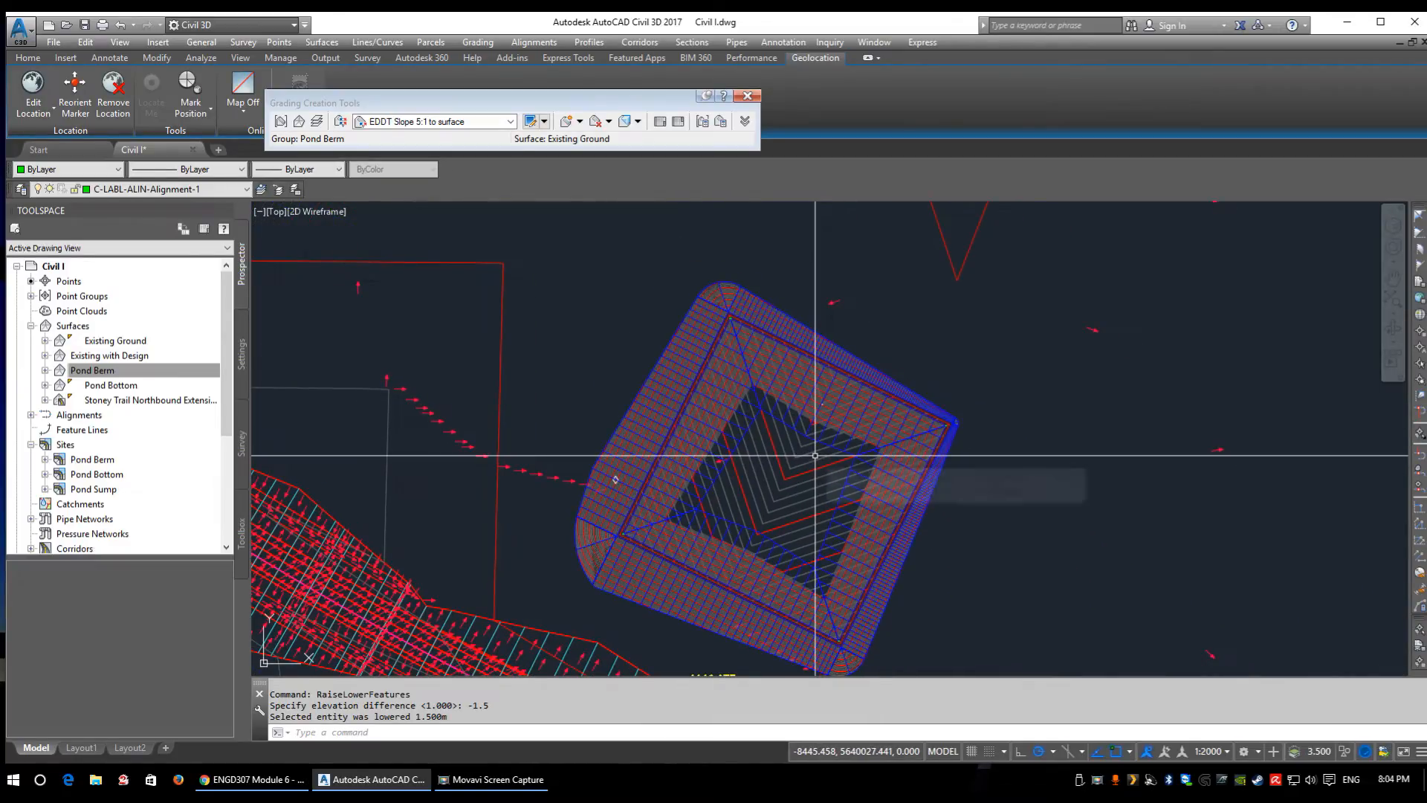
- Rebuild the Pond Berm surface
scroll(786, 454, "up", 2)
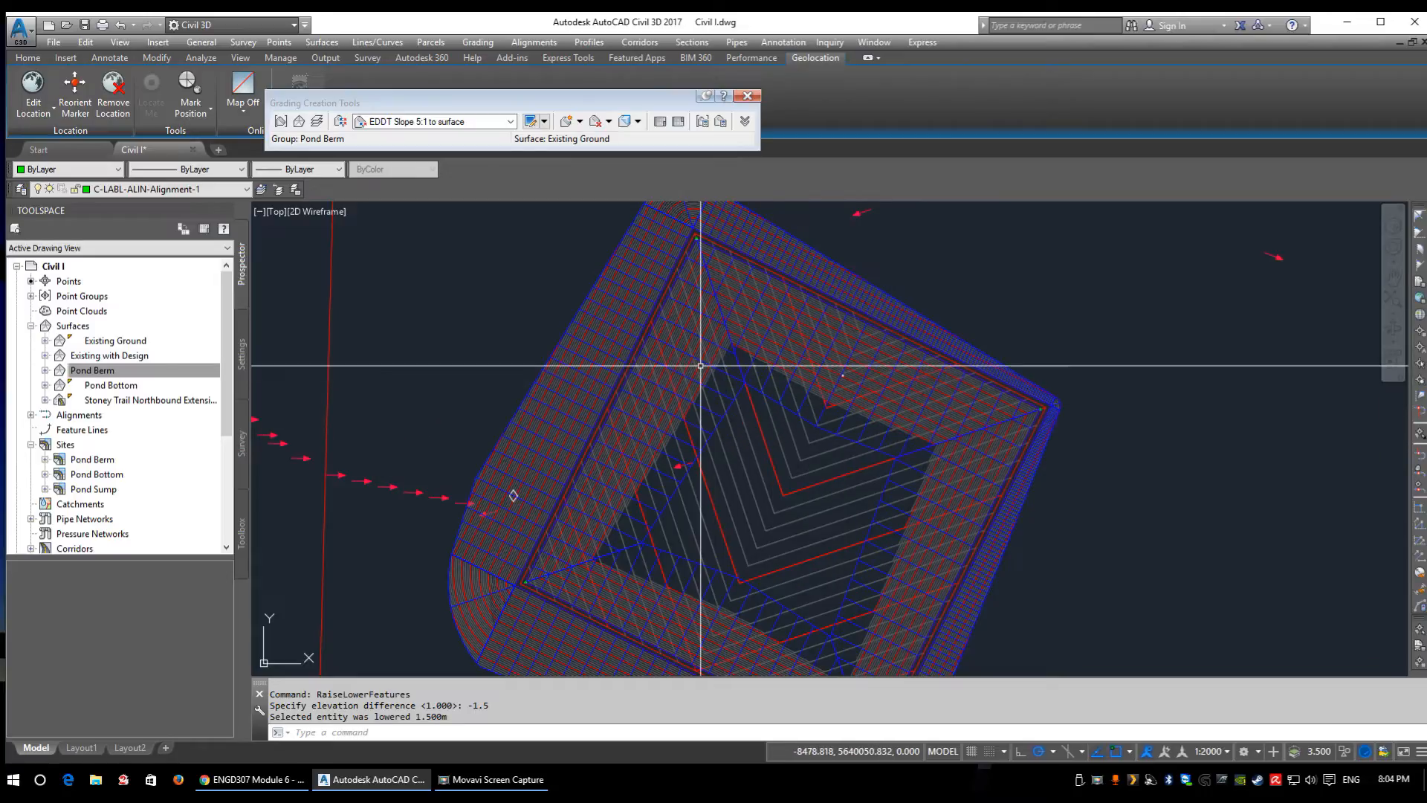
middle_click_drag(788, 515, 696, 437)
right_click(100, 374)
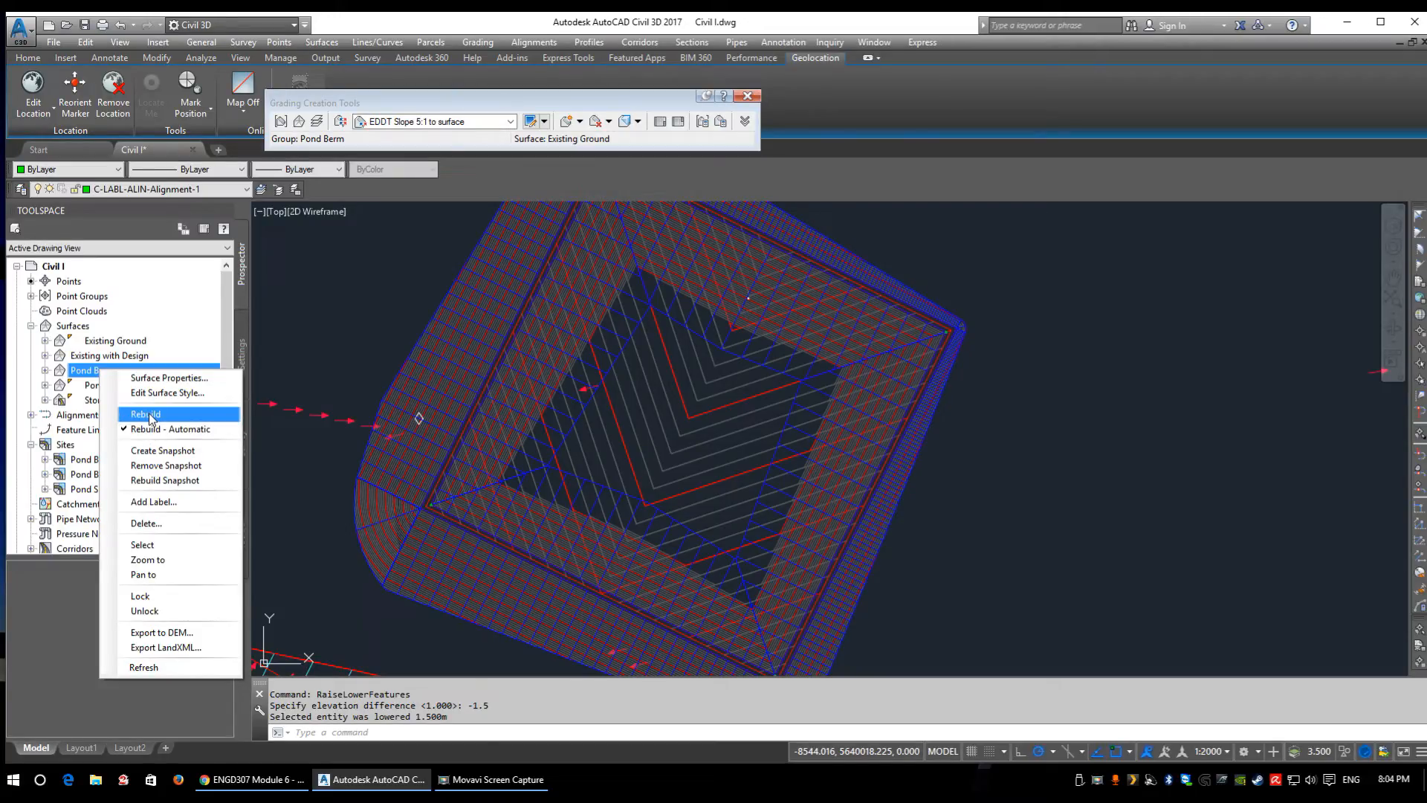
left_click(149, 414)
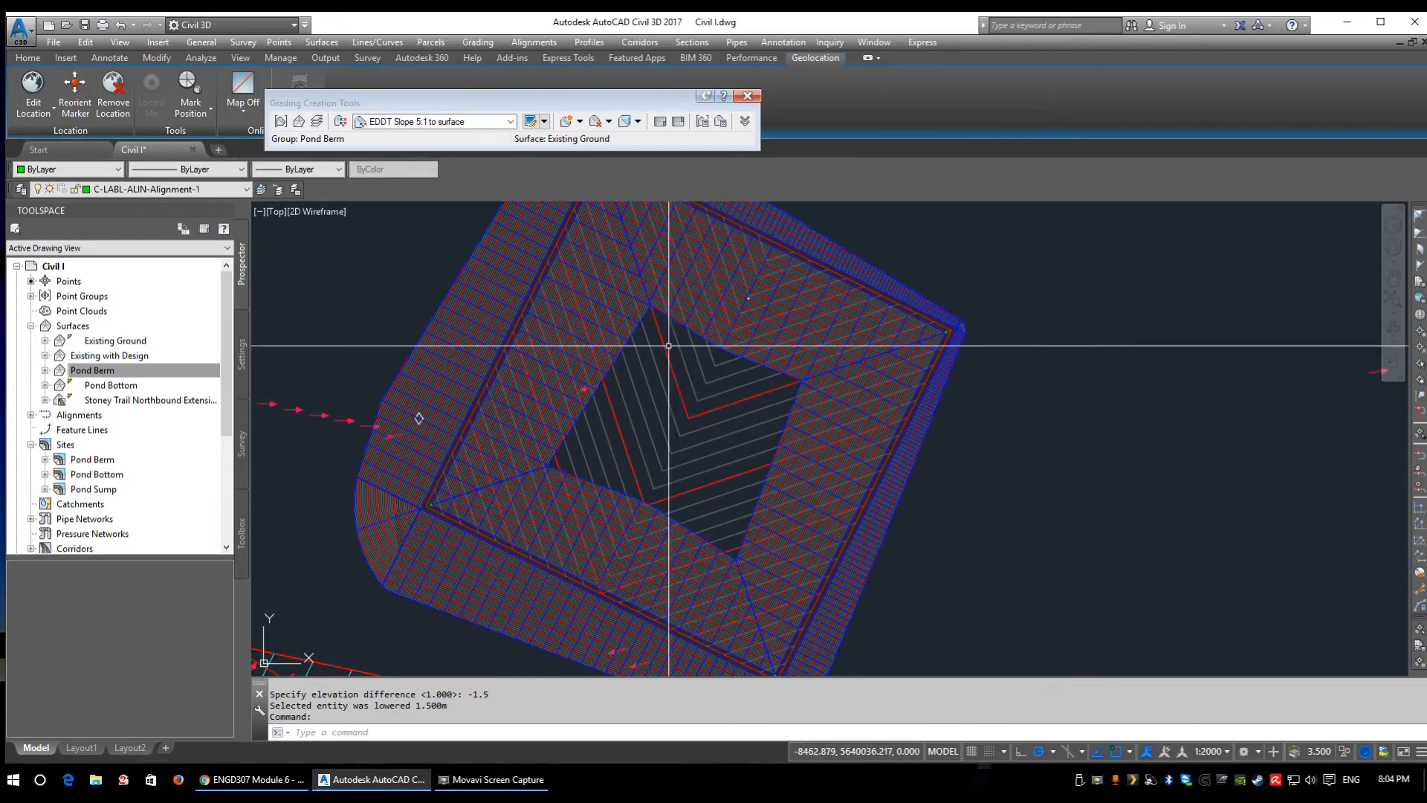
scroll(792, 450, "up", 4)
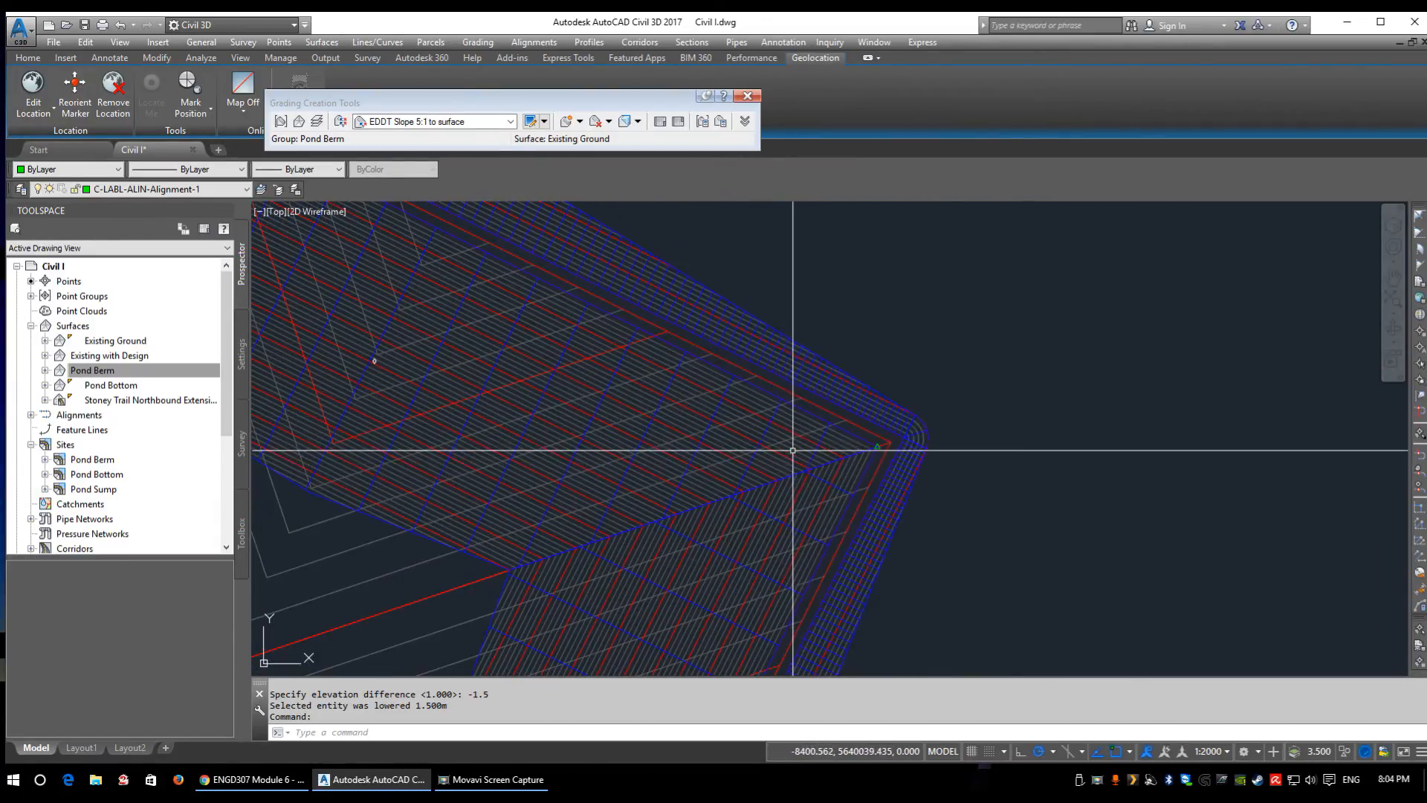
left_click(809, 420)
scroll(818, 390, "up", 2)
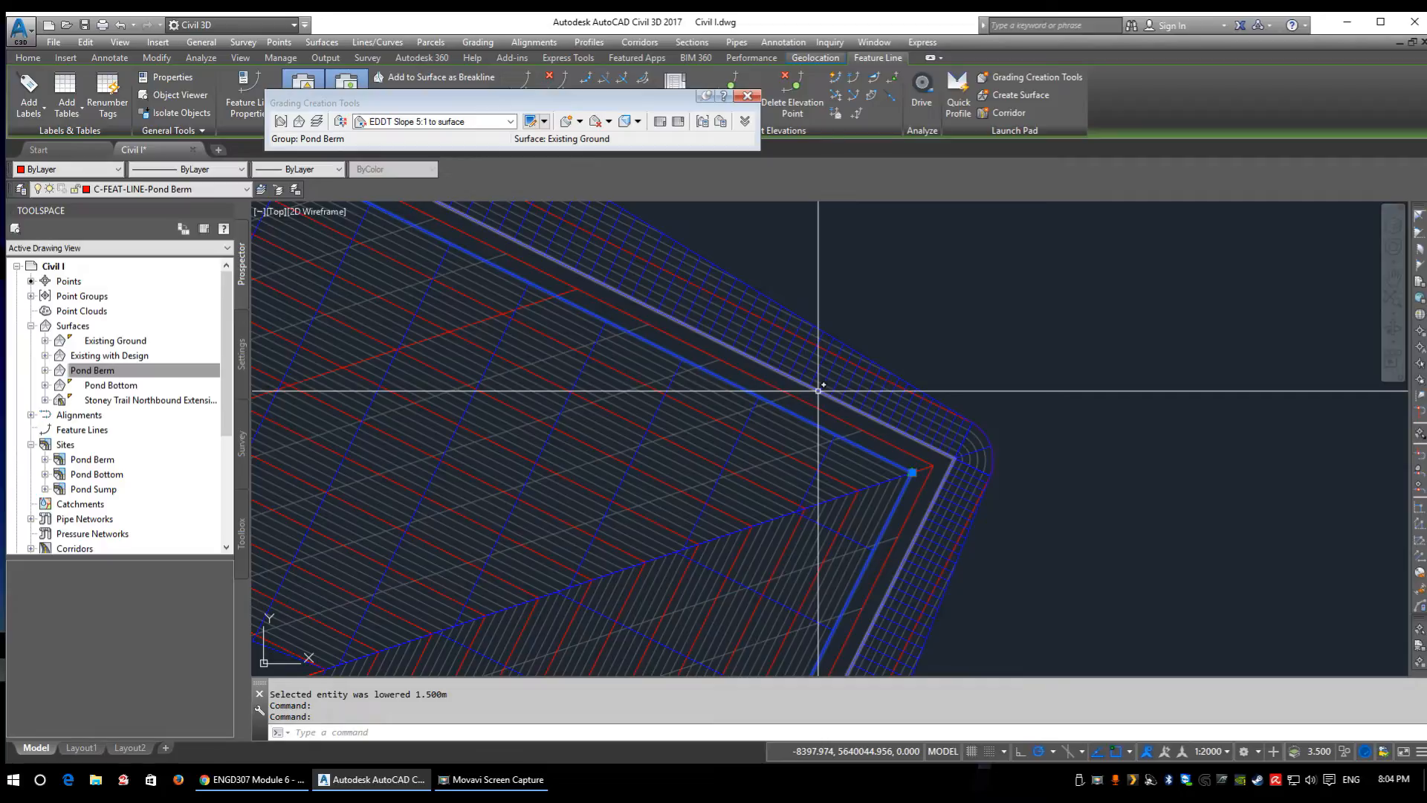
left_click(819, 391)
scroll(850, 454, "down", 4)
scroll(869, 443, "down", 3)
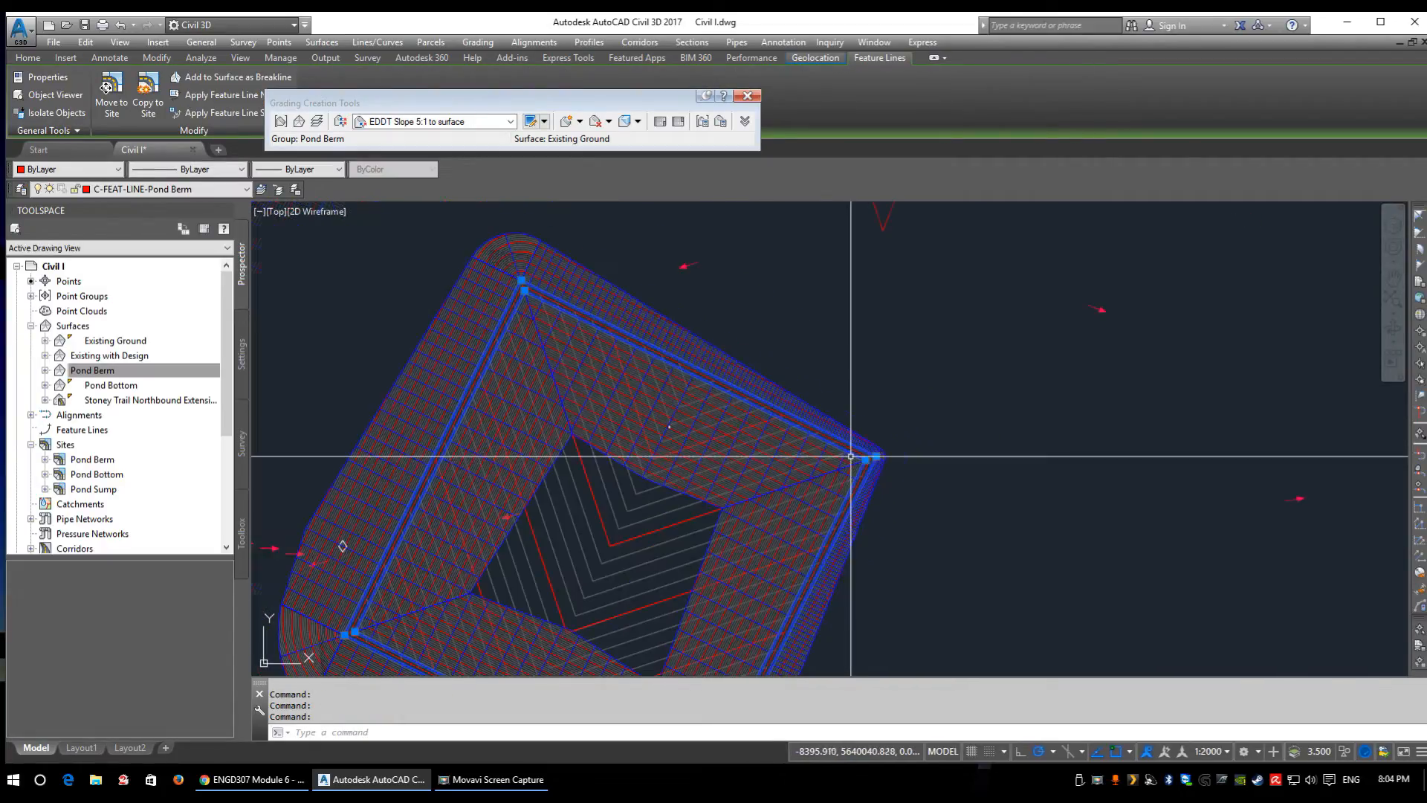
right_click(860, 357)
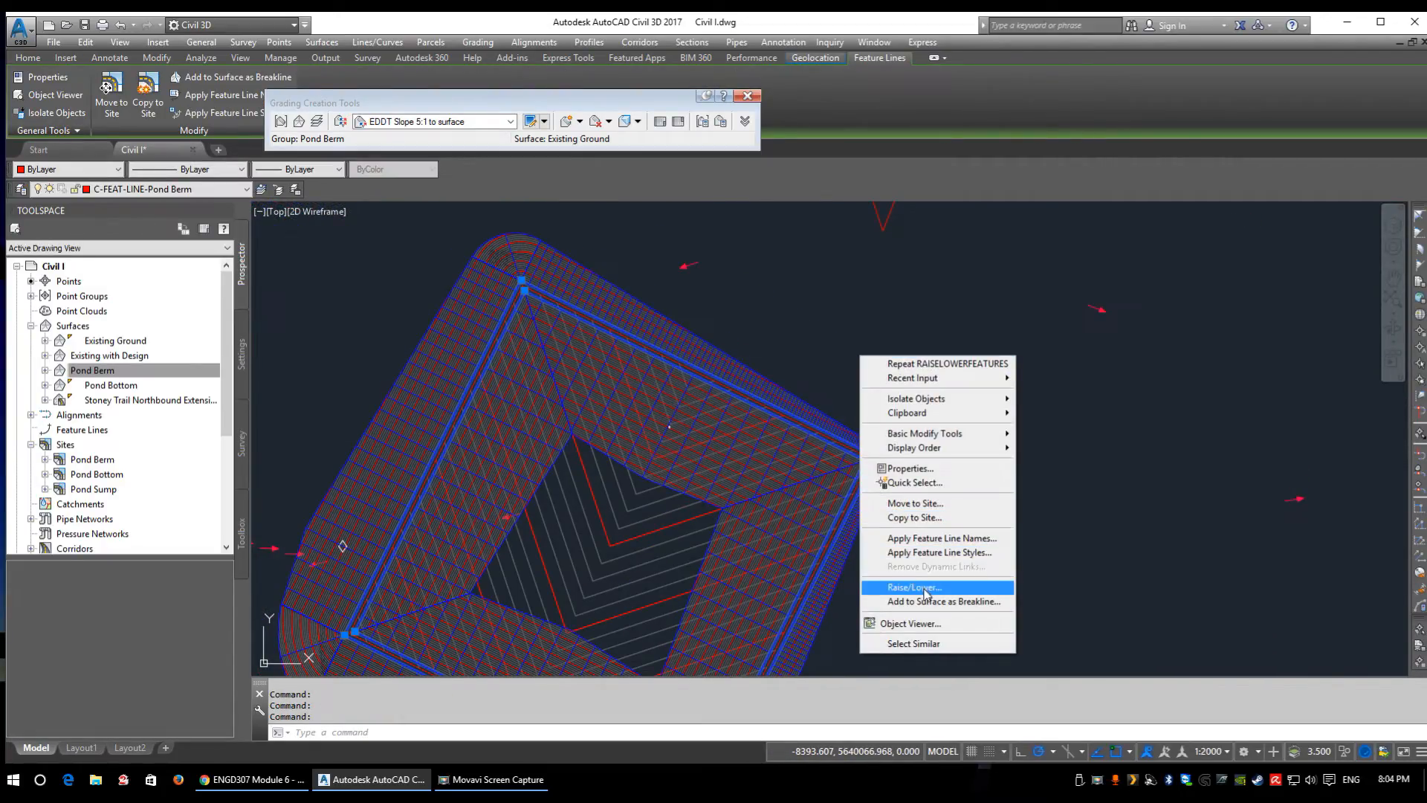
key("Escape")
key("Escape")
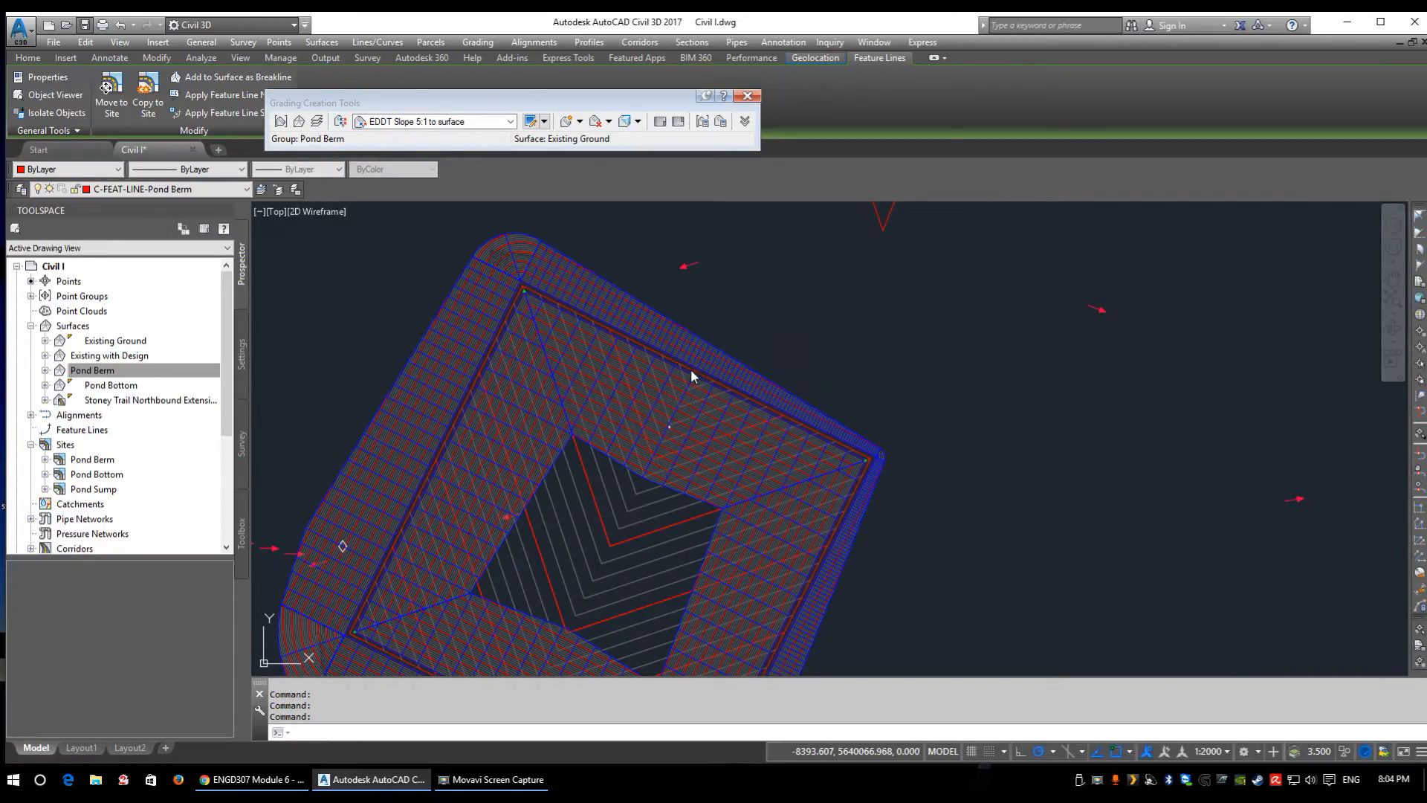
- Save the drawing, and lower the berm crest's inner and outer edge feature lines together by 1.5 m
left_click(85, 25)
left_click(853, 320)
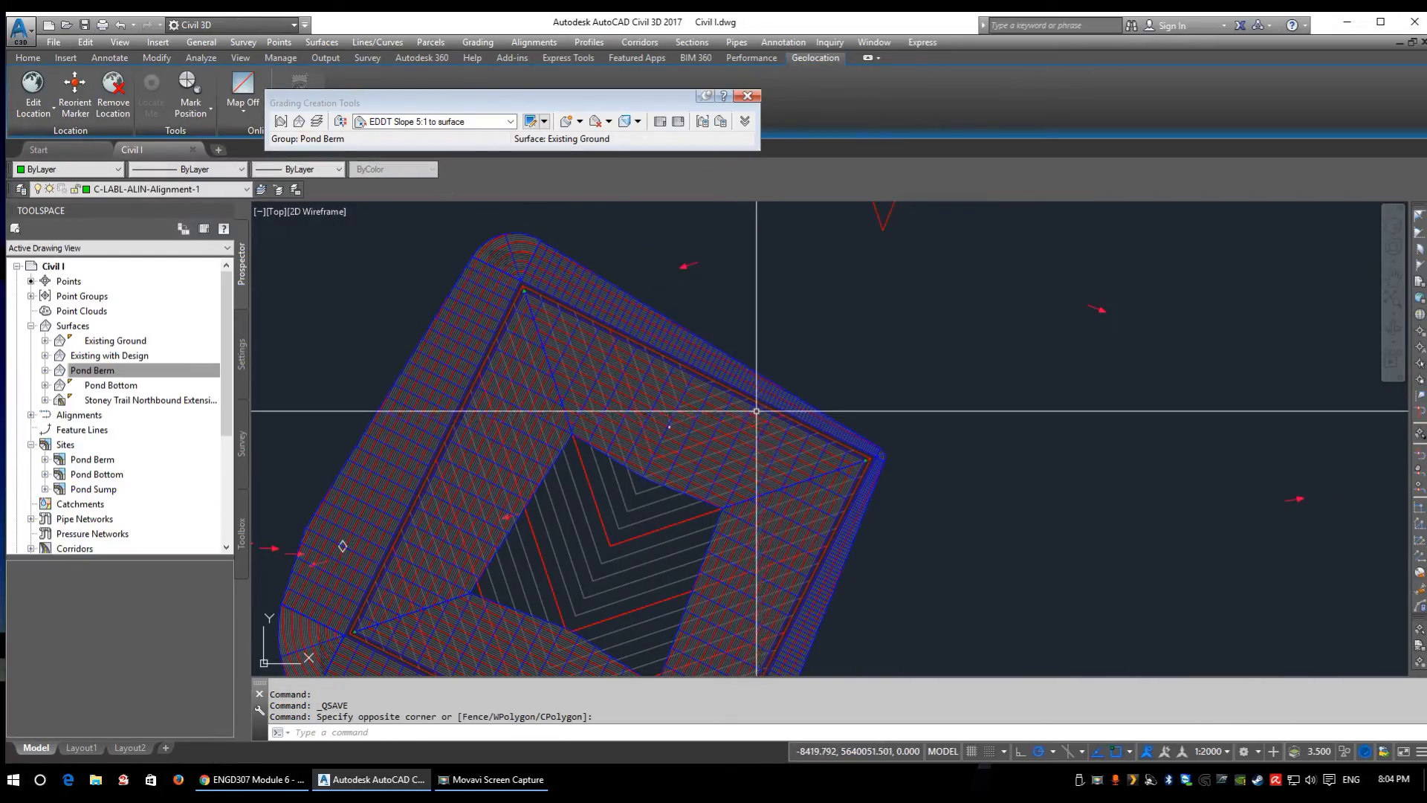
scroll(758, 405, "up", 3)
left_click(751, 390)
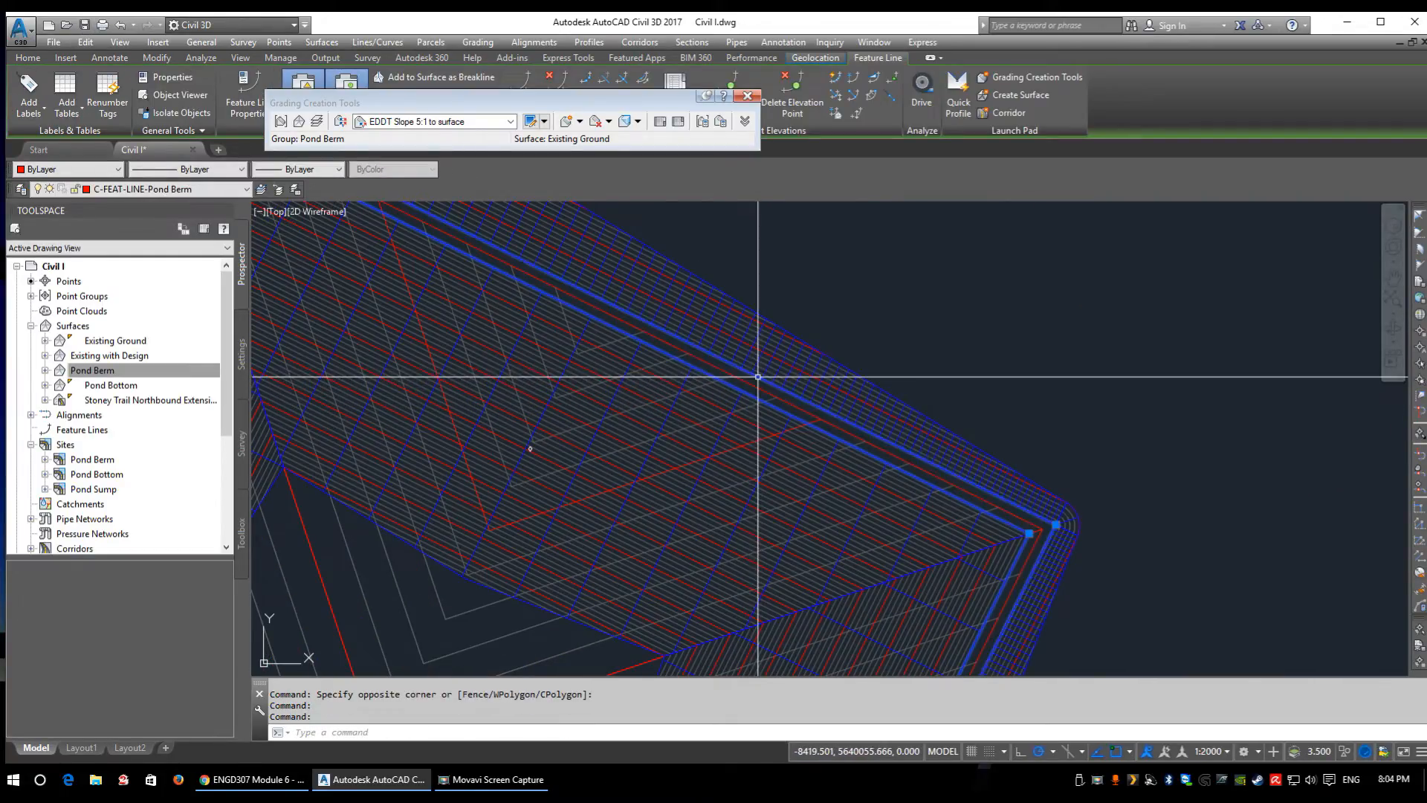
scroll(779, 426, "down", 3)
right_click(868, 345)
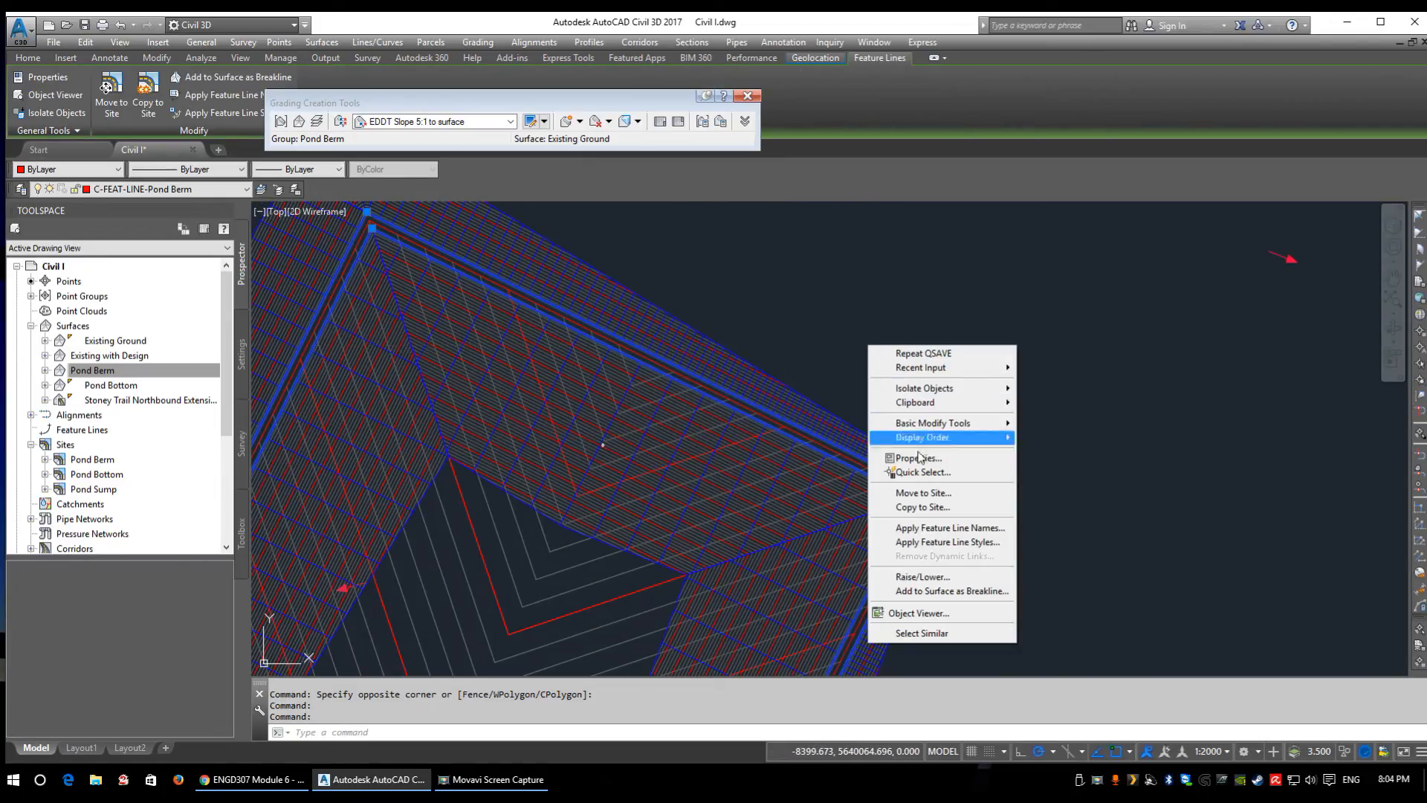
left_click(934, 579)
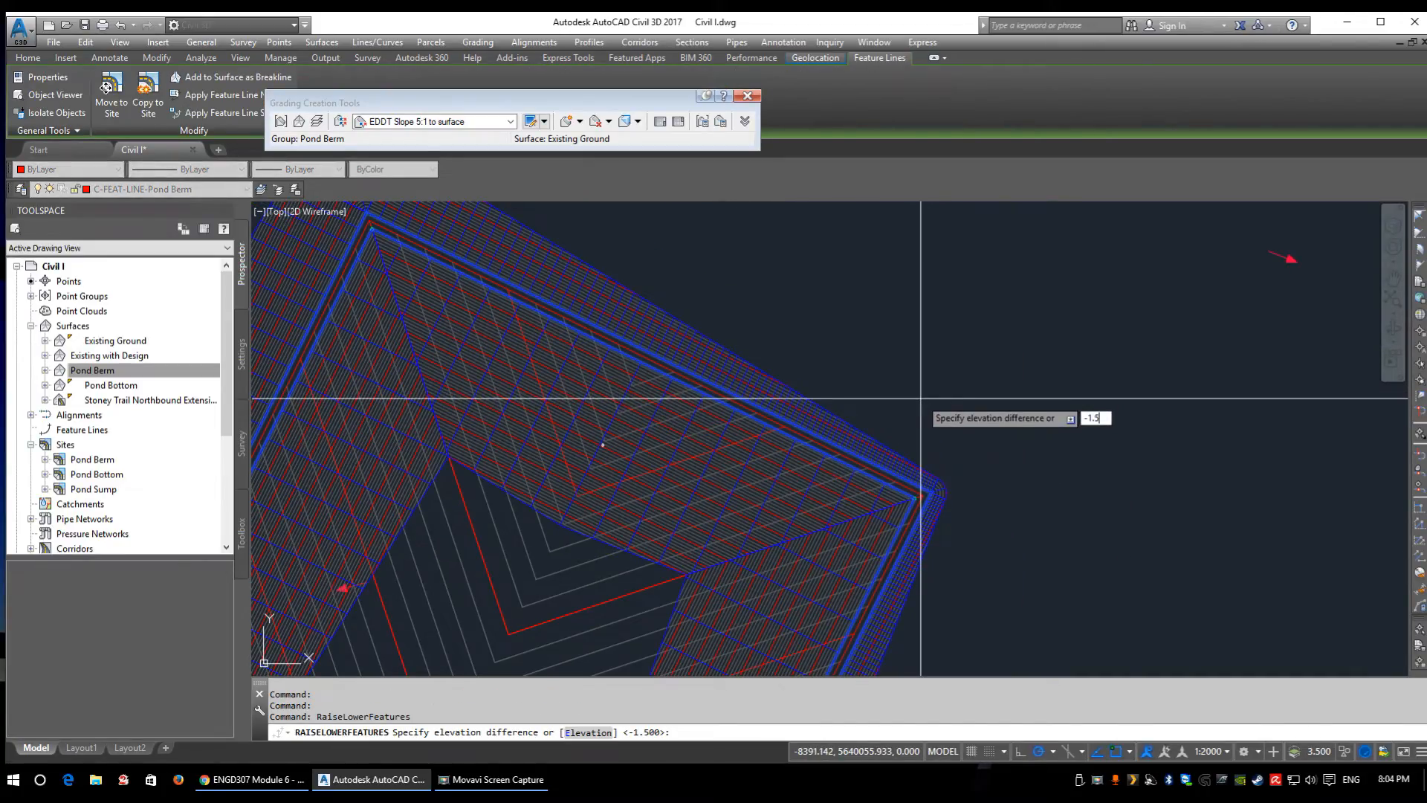
type("-1.5")
key("Return")
- Examine the berm's outer slopes in plan and the Pond Berm surface in the Object Viewer from oblique angles, and close the viewer
scroll(715, 412, "down", 5)
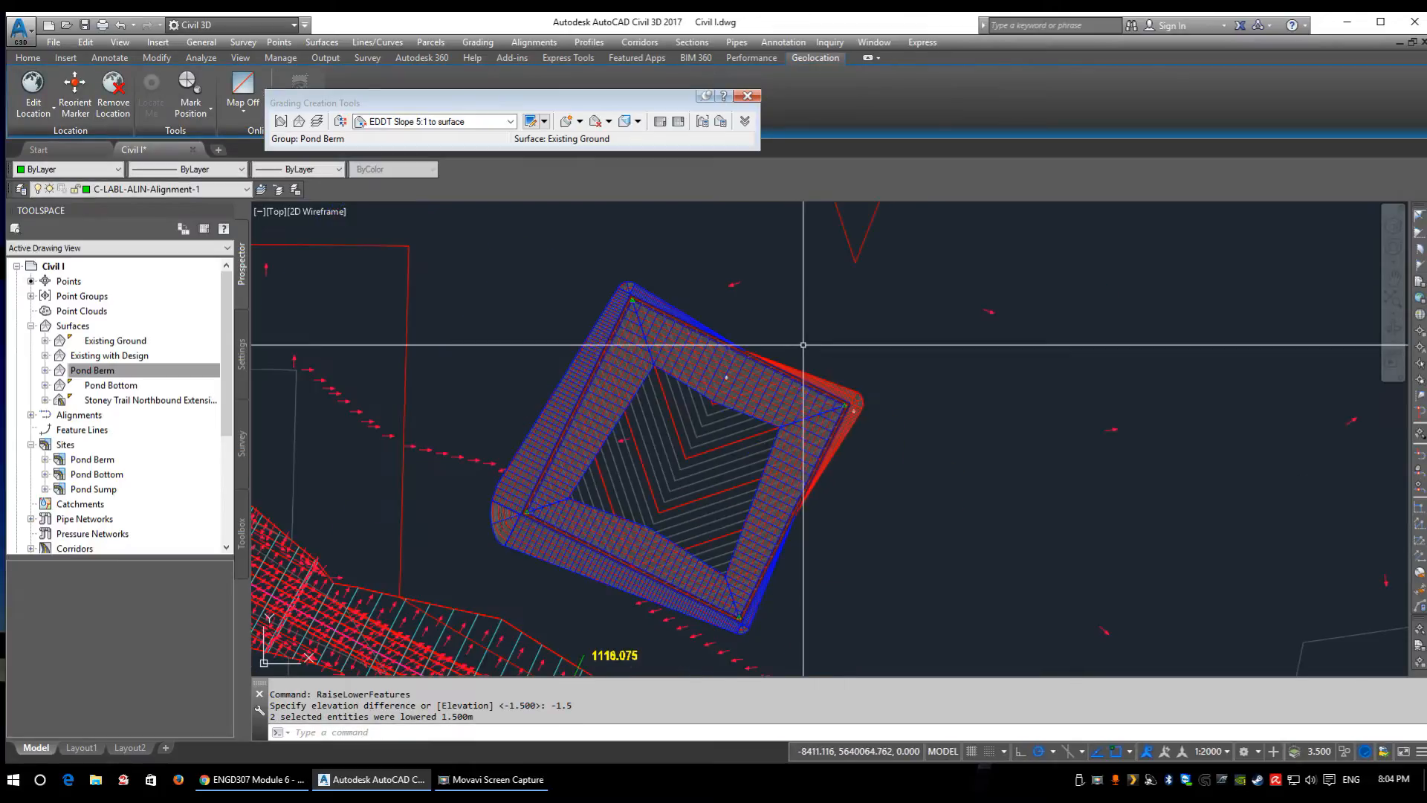
middle_click_drag(715, 411, 732, 316)
scroll(775, 344, "up", 5)
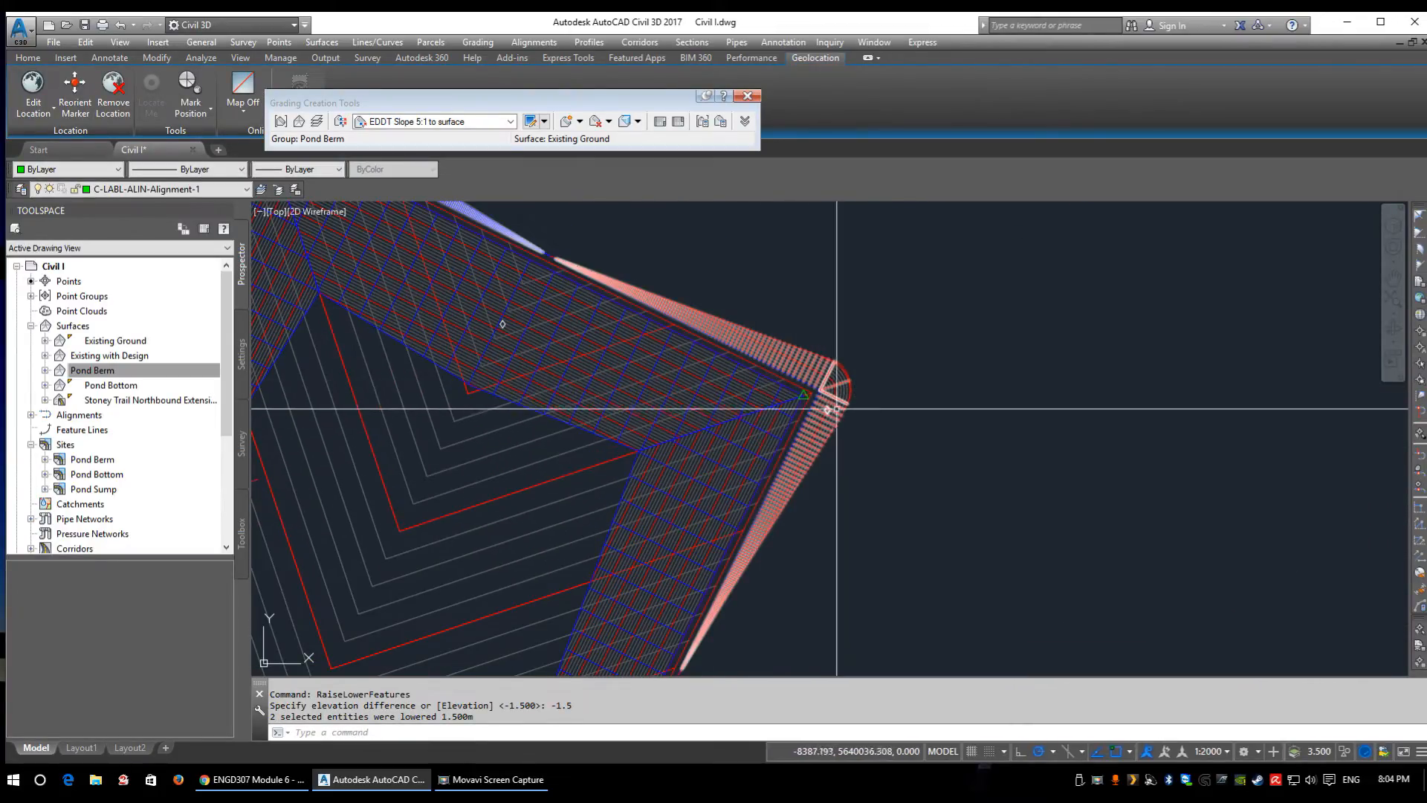
scroll(756, 329, "down", 5)
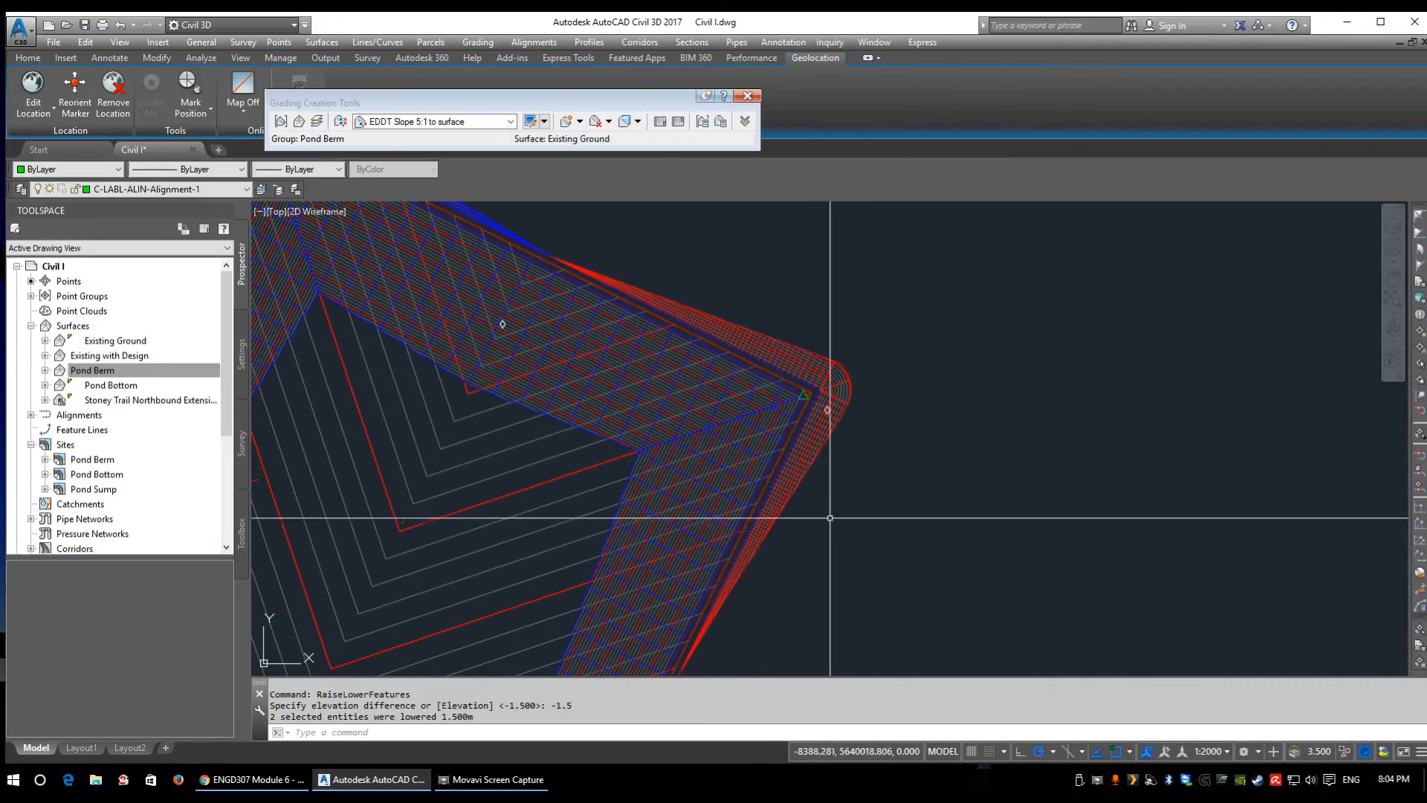
scroll(599, 348, "up", 6)
left_click(590, 357)
scroll(597, 309, "down", 4)
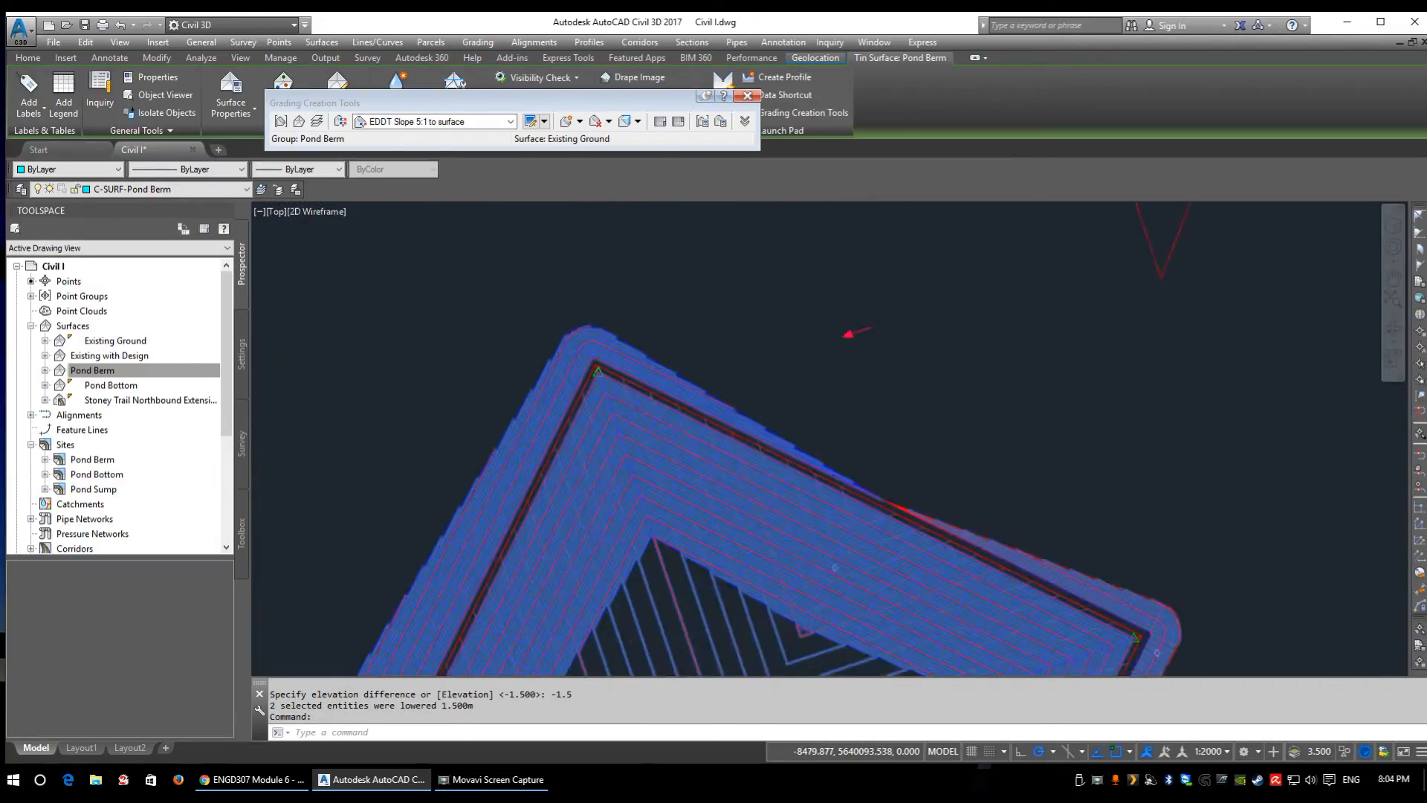
right_click(790, 340)
left_click(845, 546)
left_click_drag(698, 666, 796, 478)
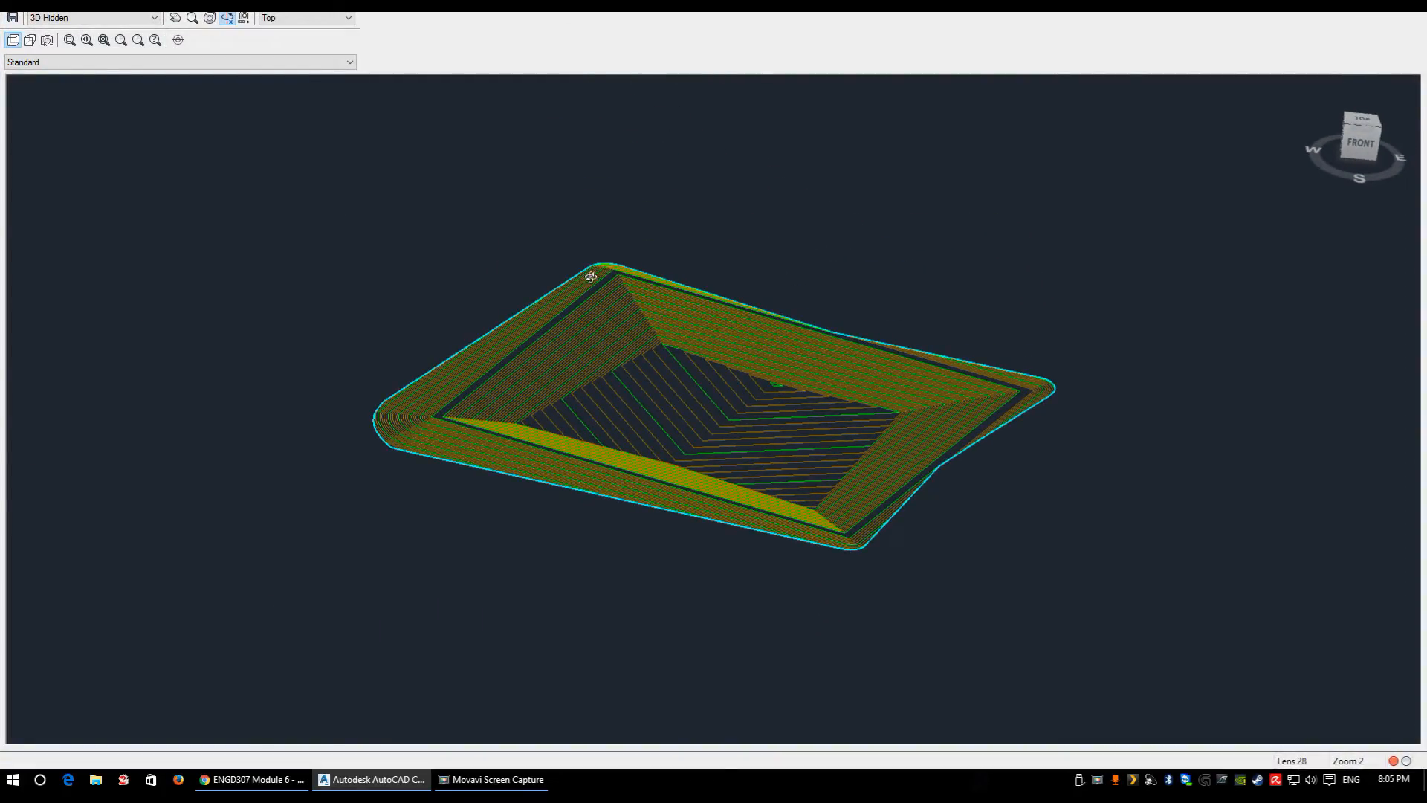
left_click_drag(475, 452, 959, 418)
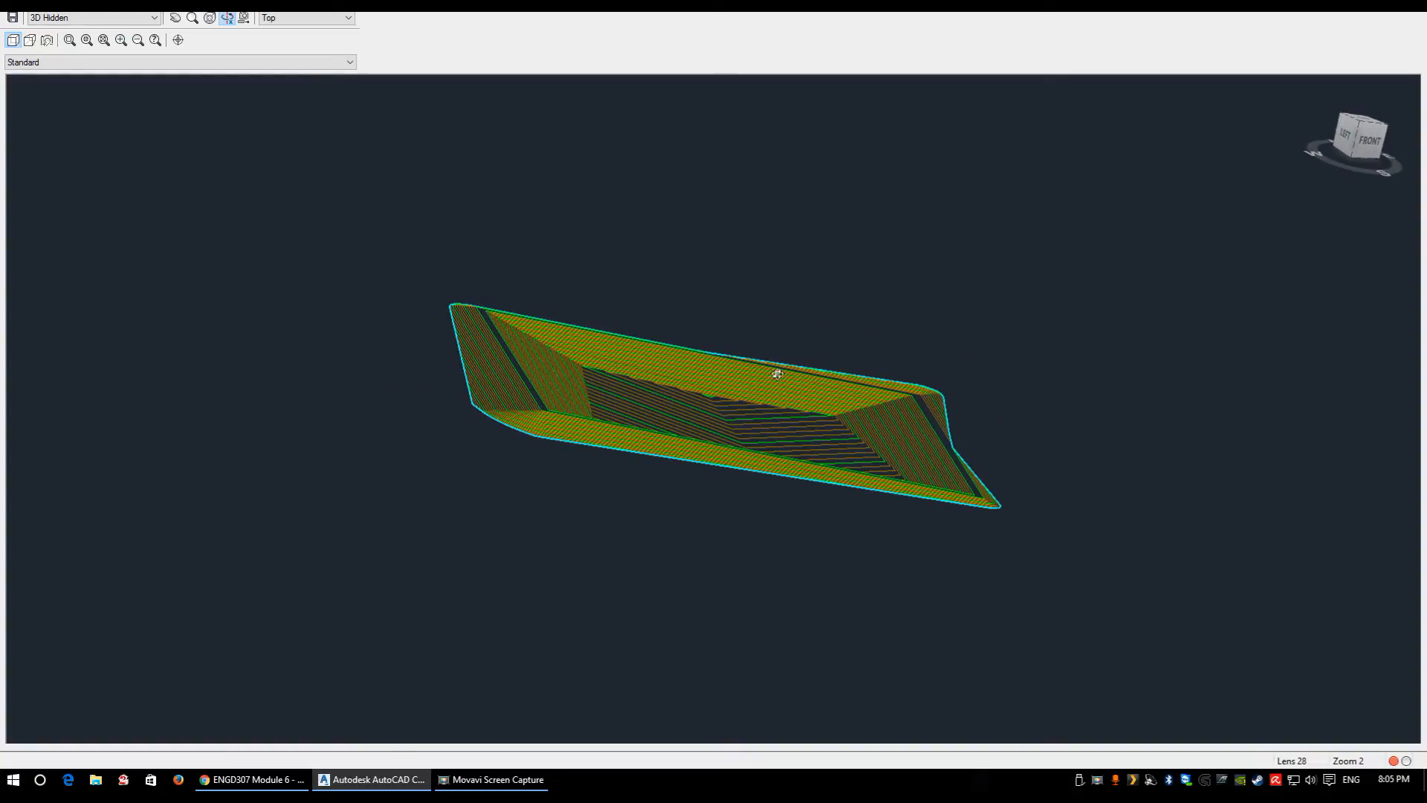
left_click_drag(808, 373, 686, 384)
right_click(686, 383)
left_click(741, 395)
- Check the elevation label beside the road, and run STAGESTORAGE with a basin defined from the pond surface's contours
scroll(624, 596, "down", 2)
scroll(659, 382, "up", 8)
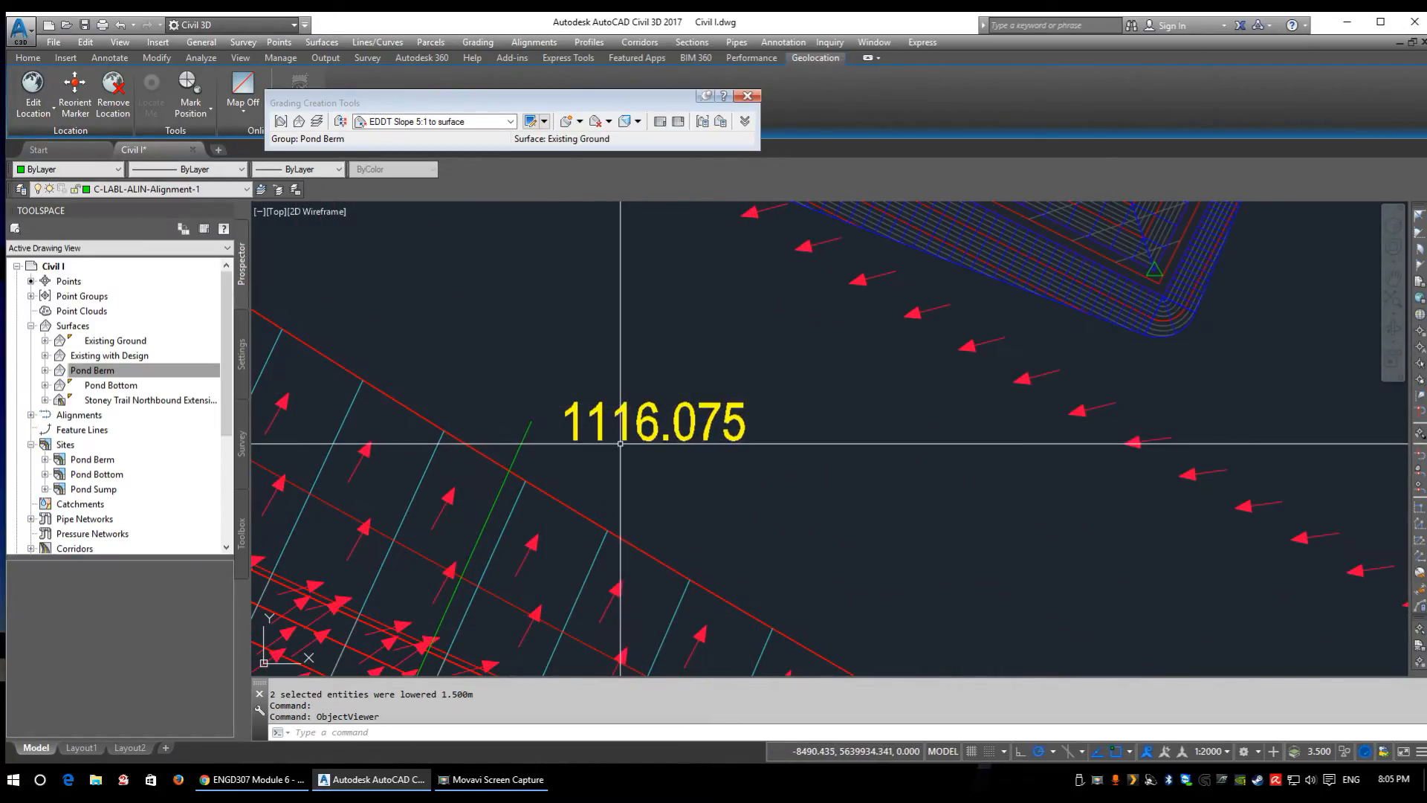
scroll(720, 567, "down", 4)
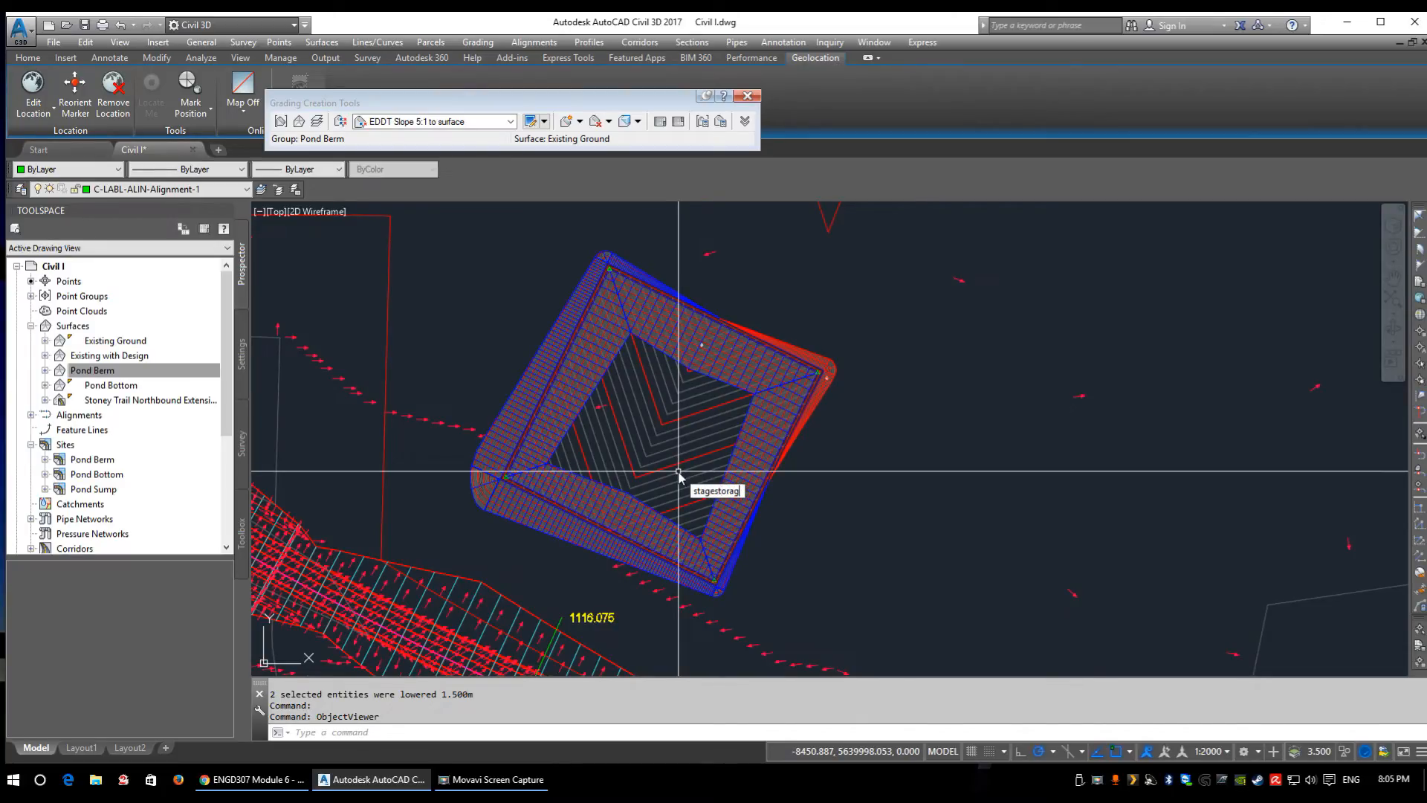
type("e")
key("Return")
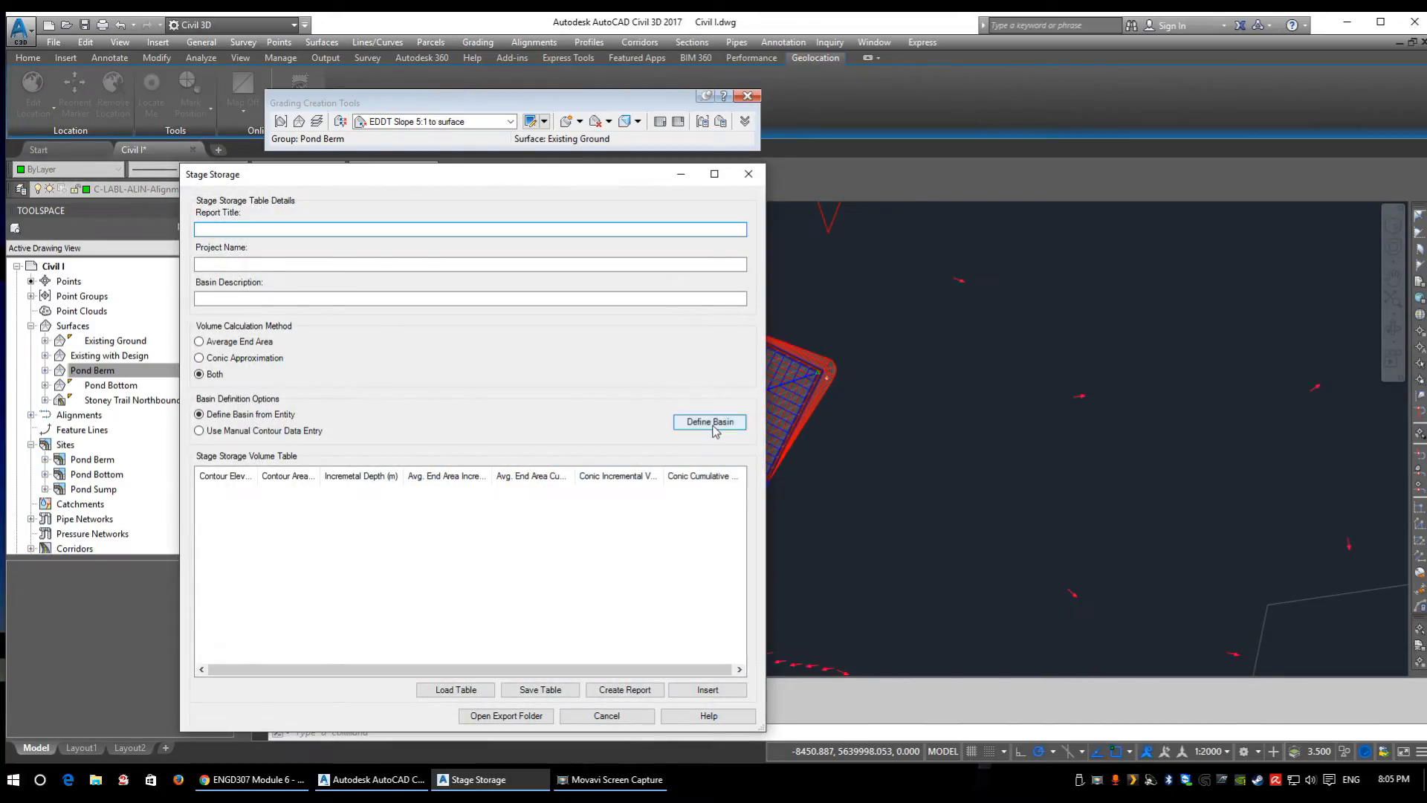
left_click(710, 422)
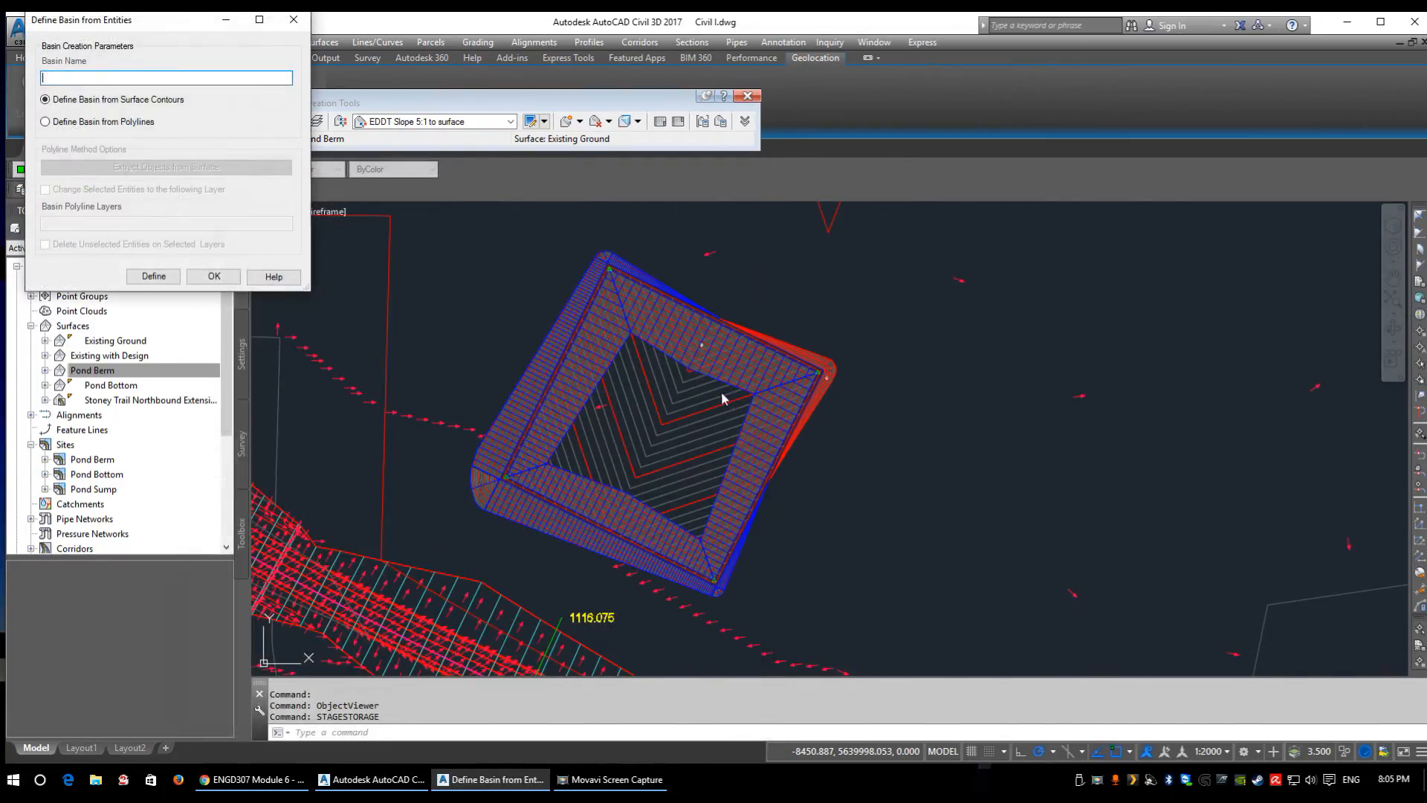
left_click(145, 275)
scroll(680, 321, "up", 3)
left_click(676, 372)
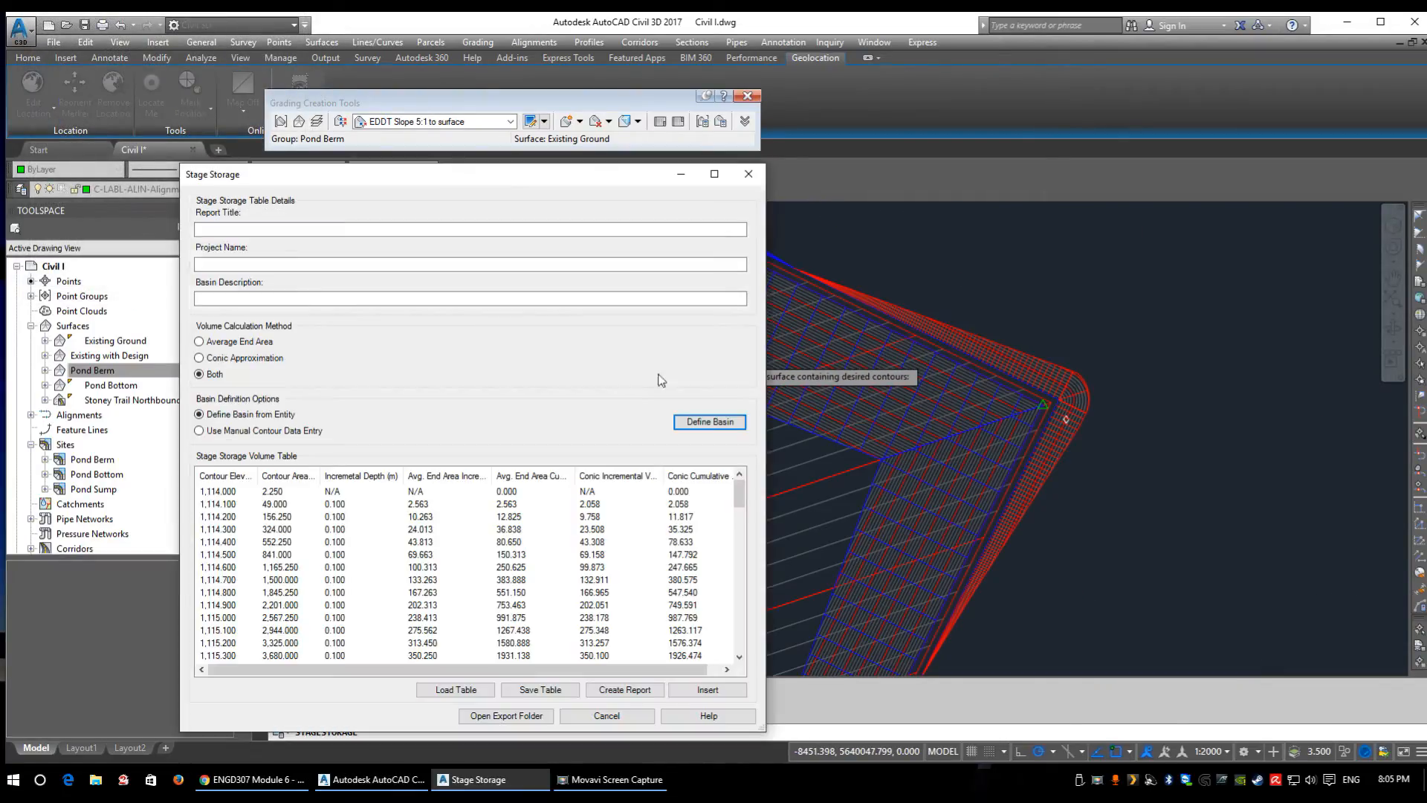
- Look up the cumulative storage volumes at contour elevation 1,116.000 in the stage storage table, and close the dialog
left_click(457, 595)
scroll(245, 654, "down", 4)
scroll(234, 654, "down", 2)
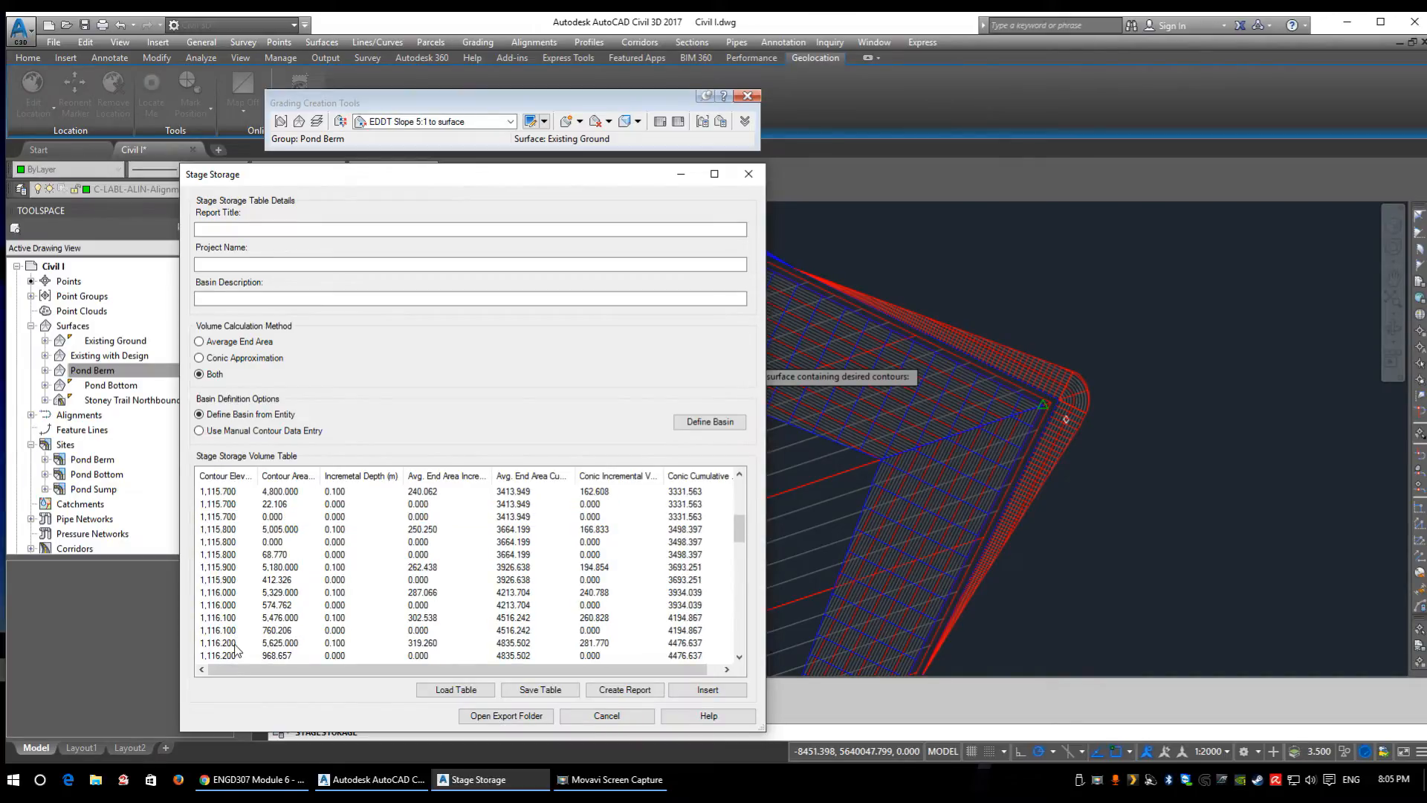
left_click(228, 606)
left_click(219, 592)
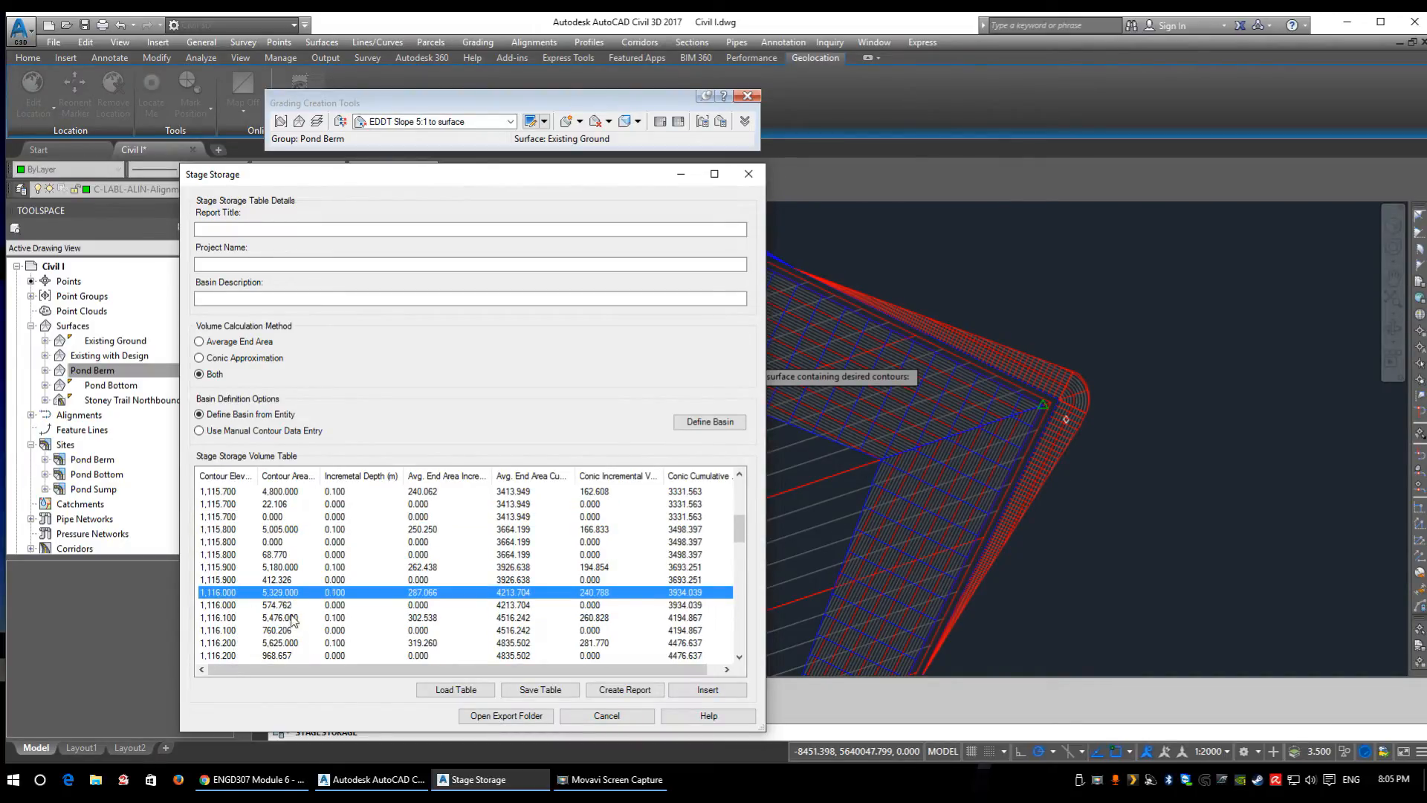
left_click_drag(541, 670, 646, 675)
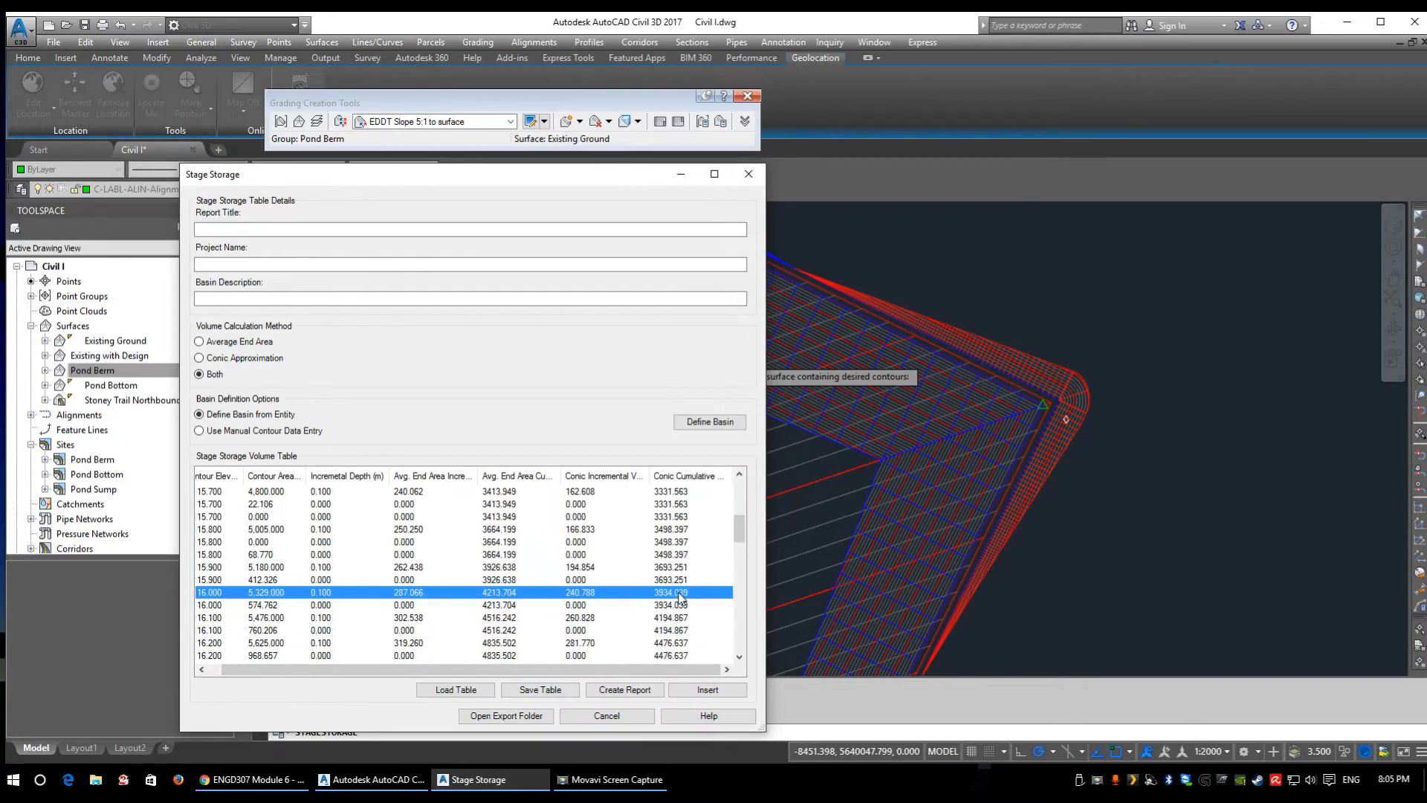
left_click(750, 176)
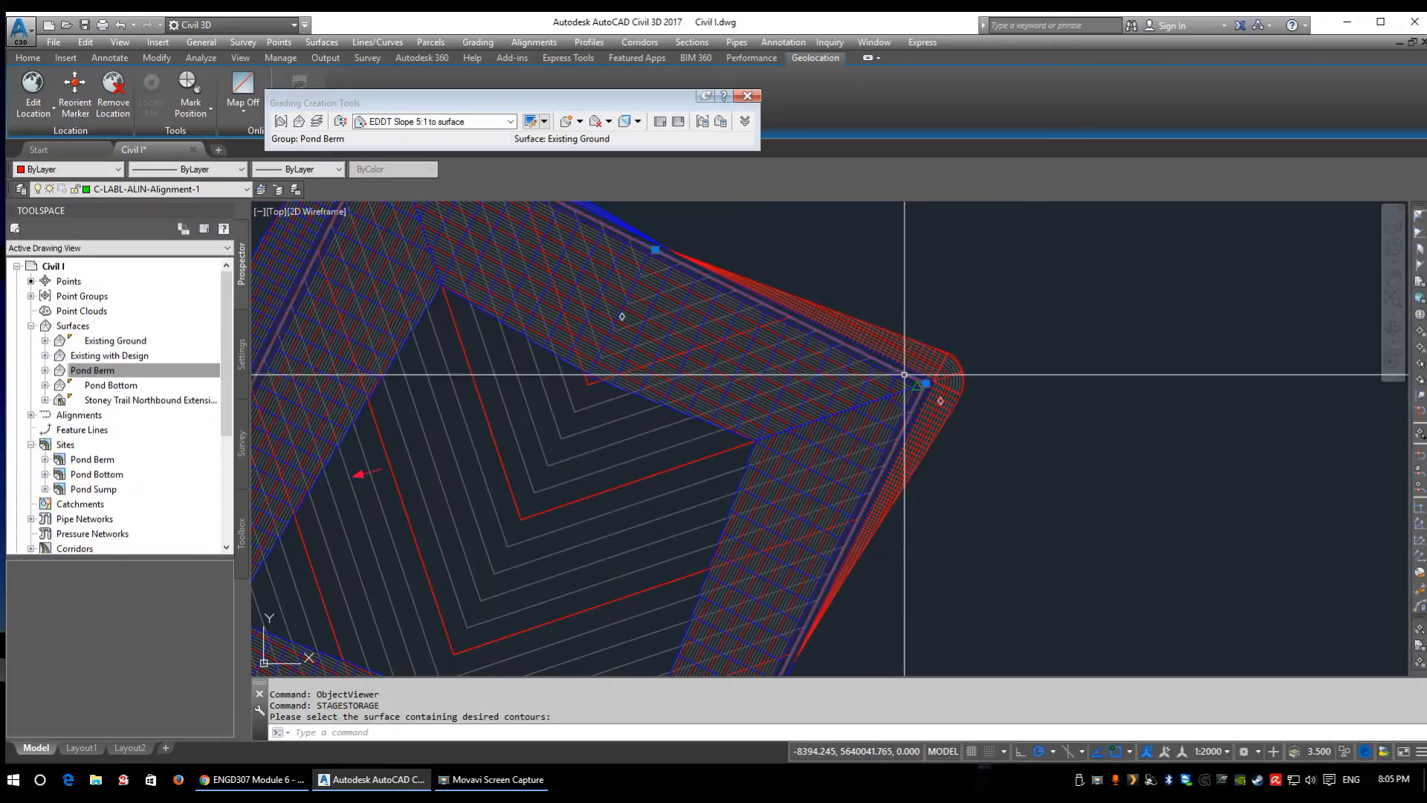
- Lower the Pond Bottom feature line at the top of the pond's inner slope by 1 m
left_click(904, 376)
right_click(922, 312)
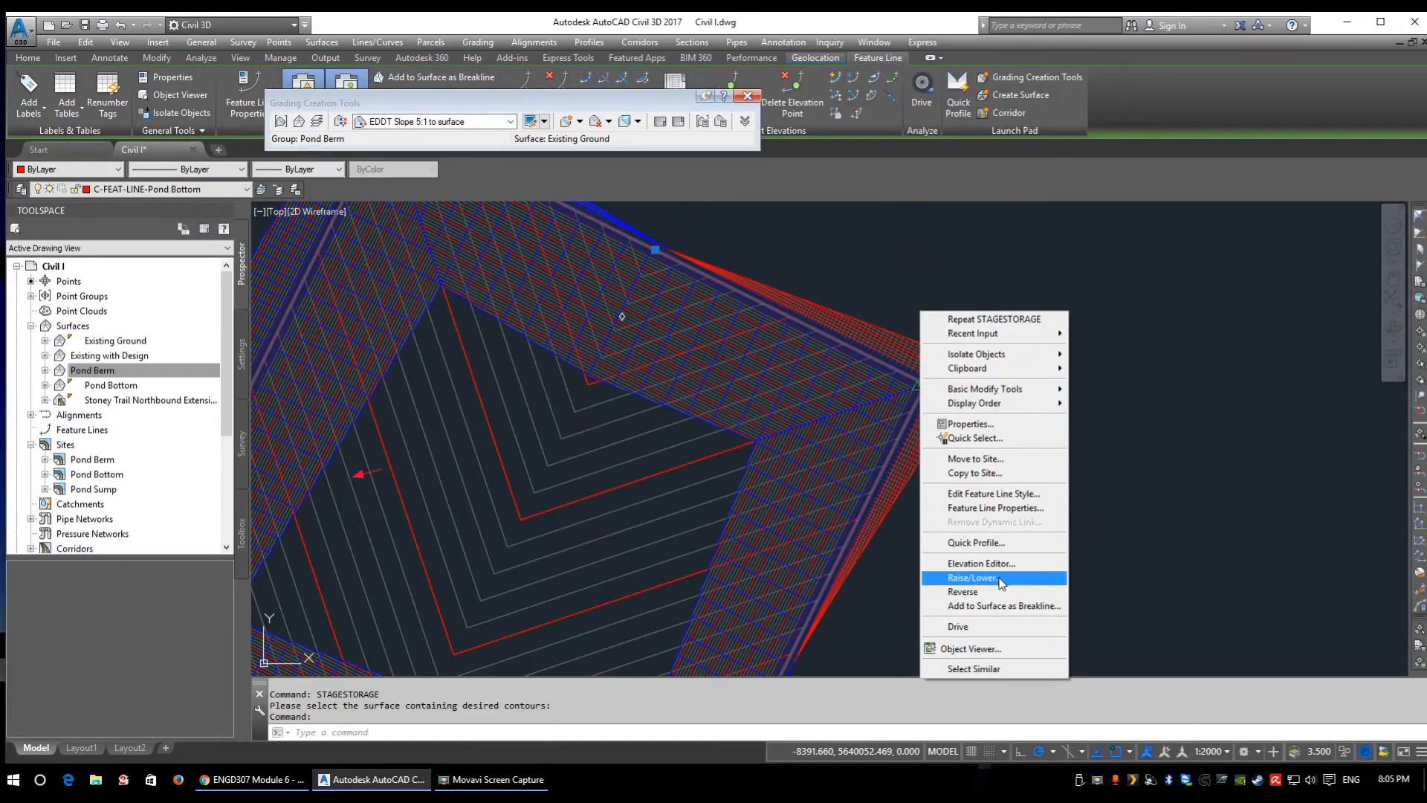
left_click(970, 577)
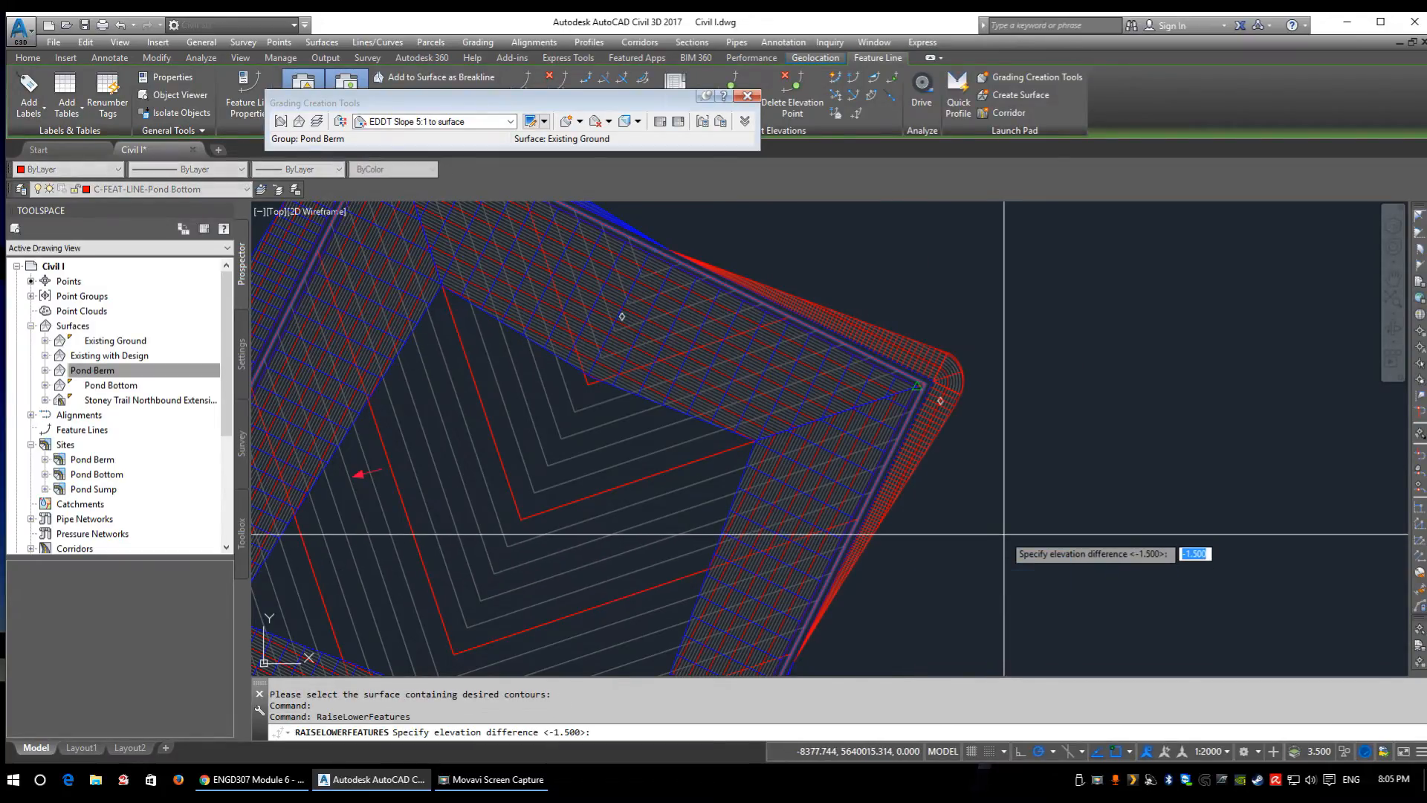
key("Return")
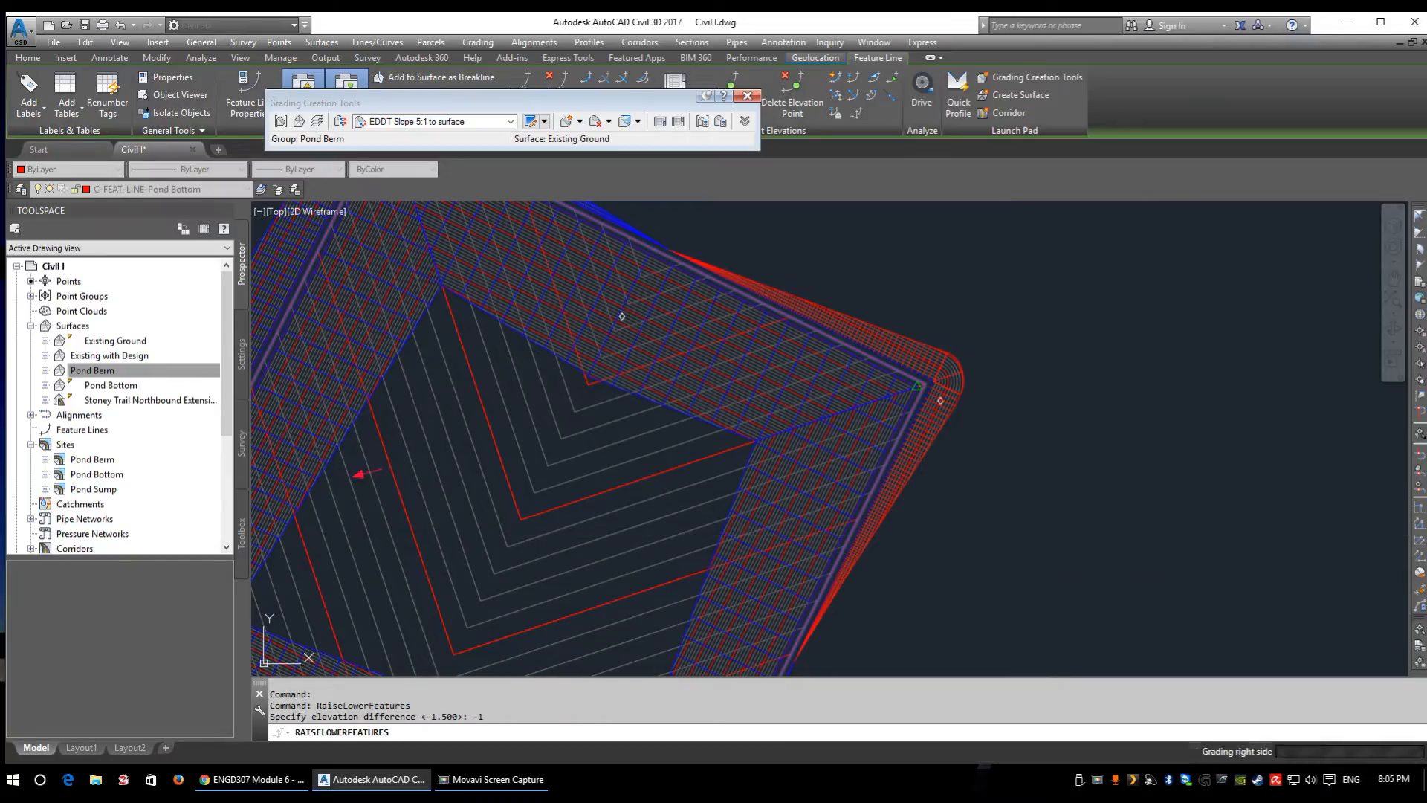
- Lower the two Pond Berm feature lines along the berm crest together by 1 m
left_click(872, 361)
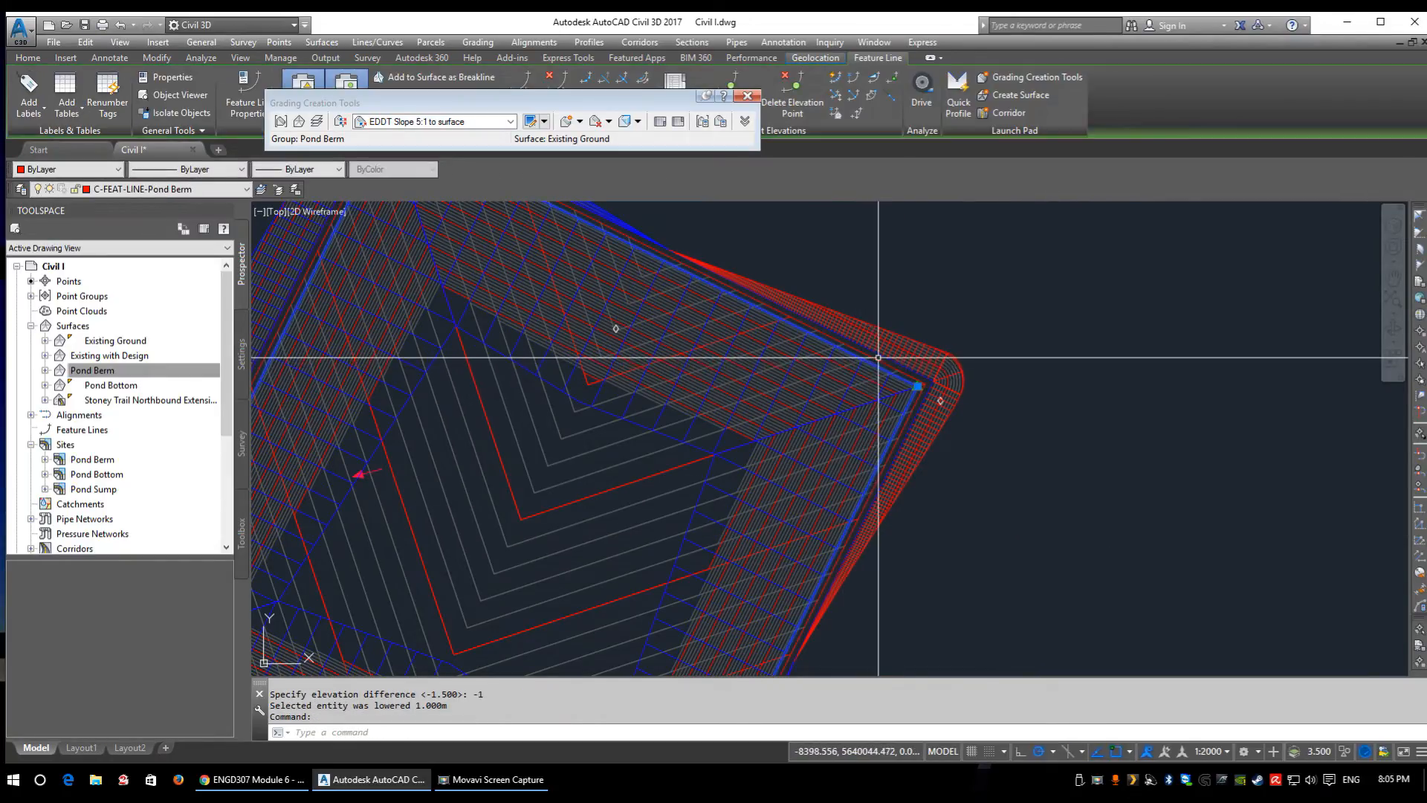
scroll(884, 361, "up", 5)
scroll(894, 362, "down", 5)
right_click(952, 295)
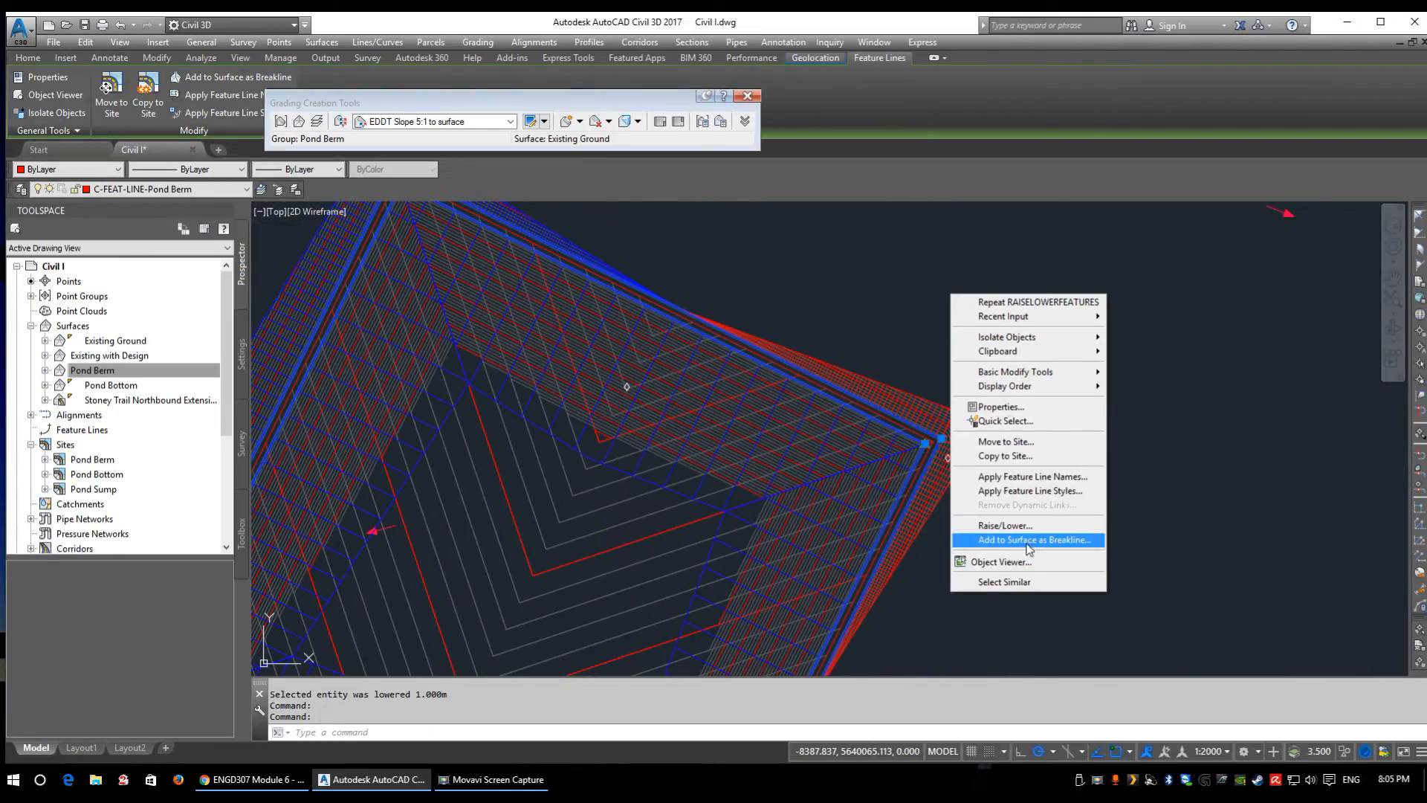
left_click(1018, 525)
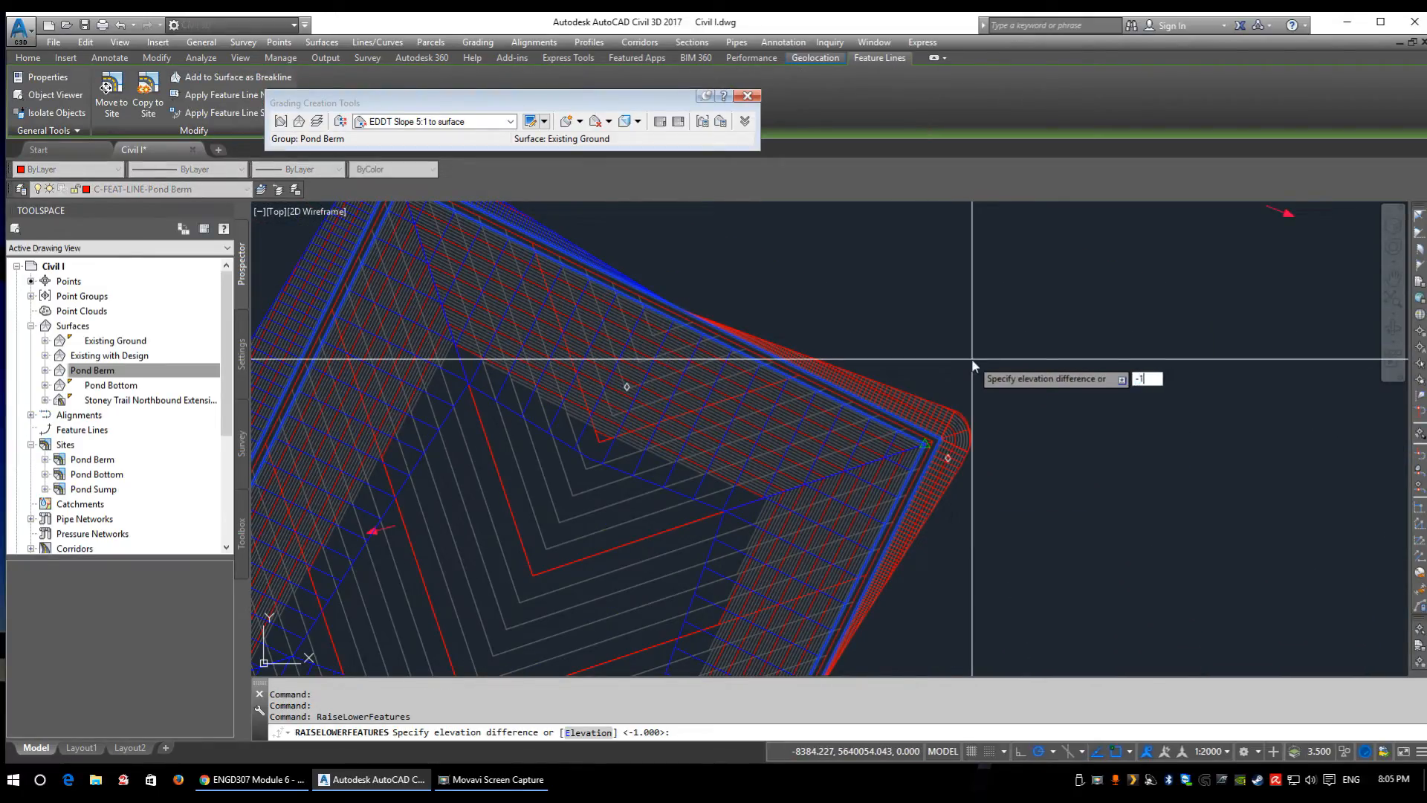
key("Return")
- Rebuild the Pond Berm and Pond Bottom surfaces
scroll(959, 376, "down", 3)
scroll(791, 455, "up", 2)
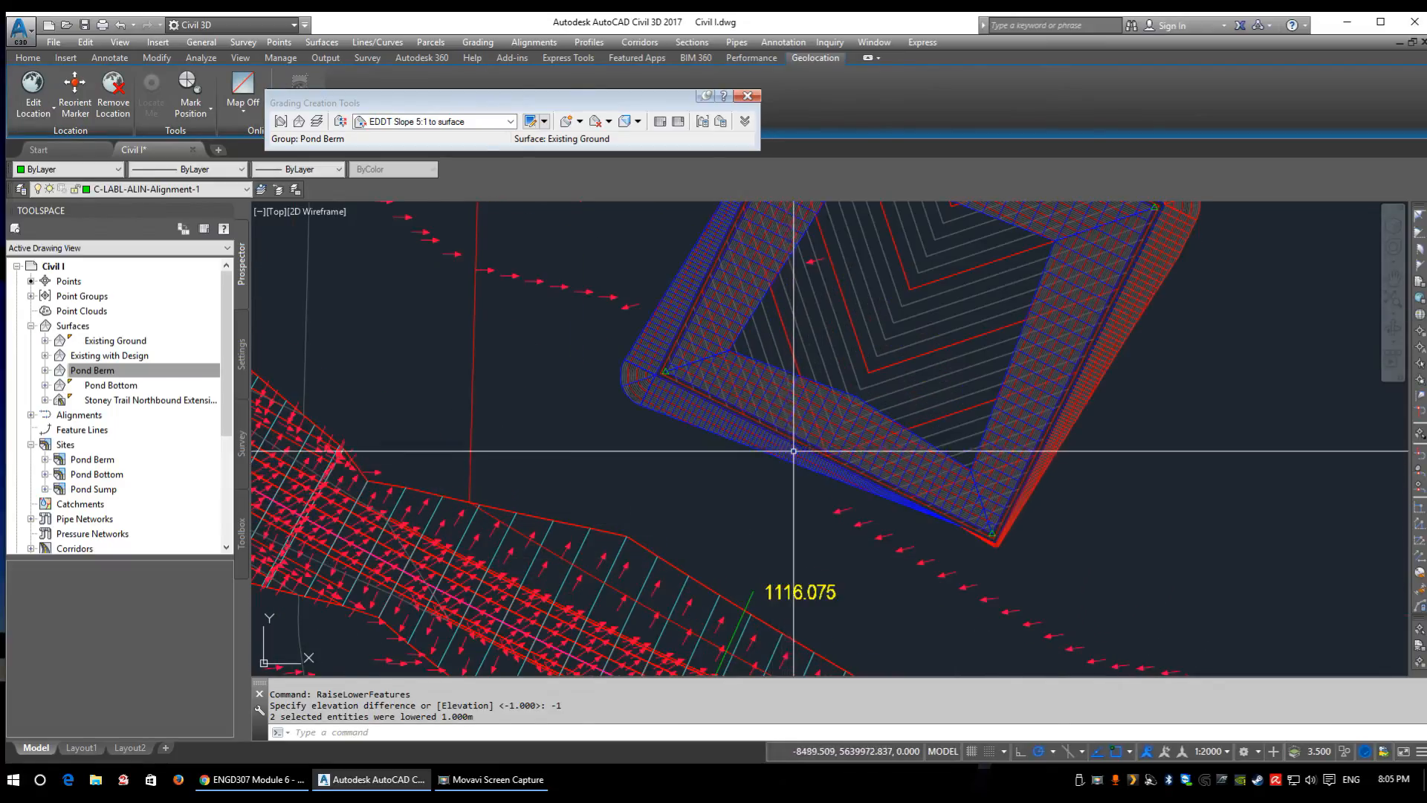
scroll(792, 455, "up", 5)
right_click(104, 376)
left_click(156, 413)
right_click(118, 385)
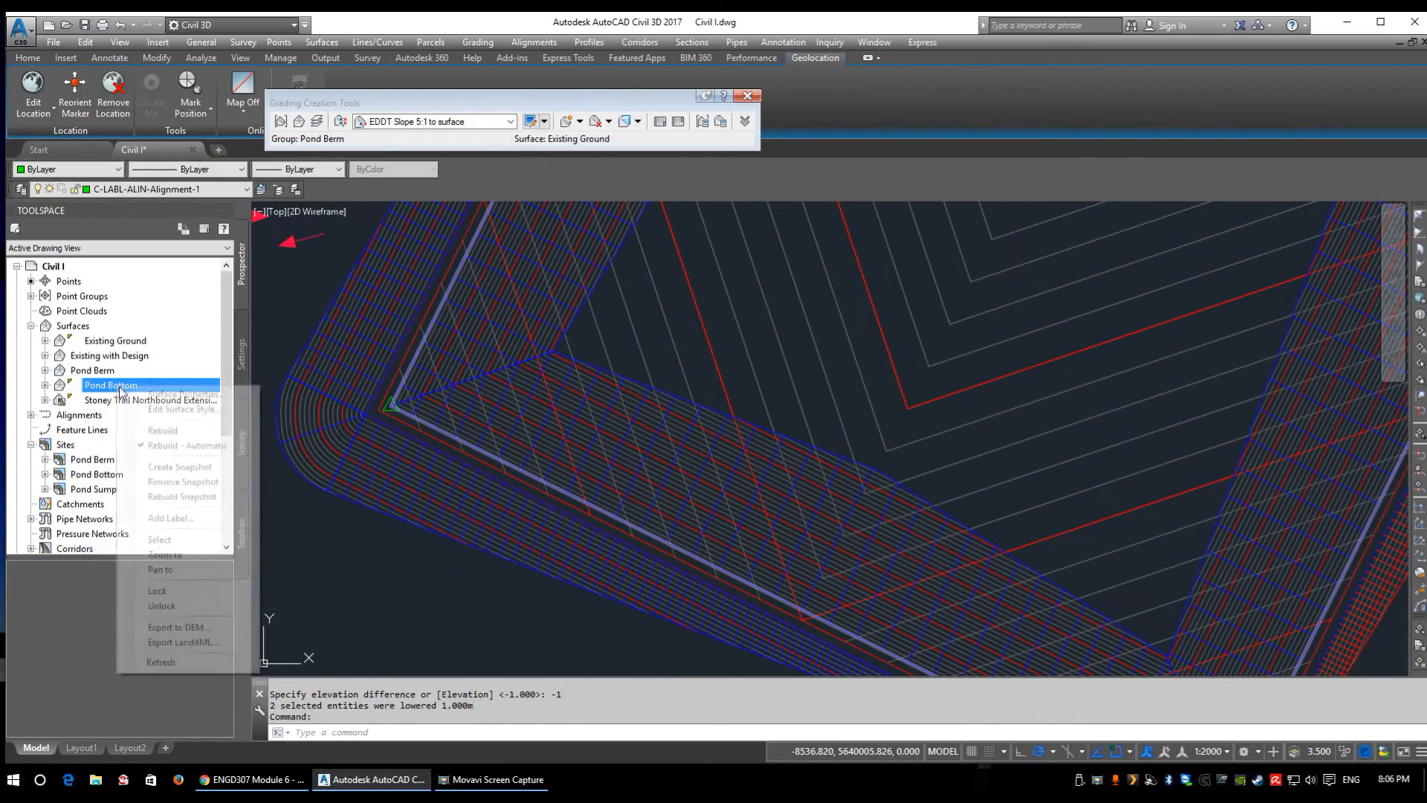
left_click(163, 430)
- Check the Pond Berm and Pond Bottom surface elevations at a point on the pond's inner slope
scroll(733, 554, "up", 3)
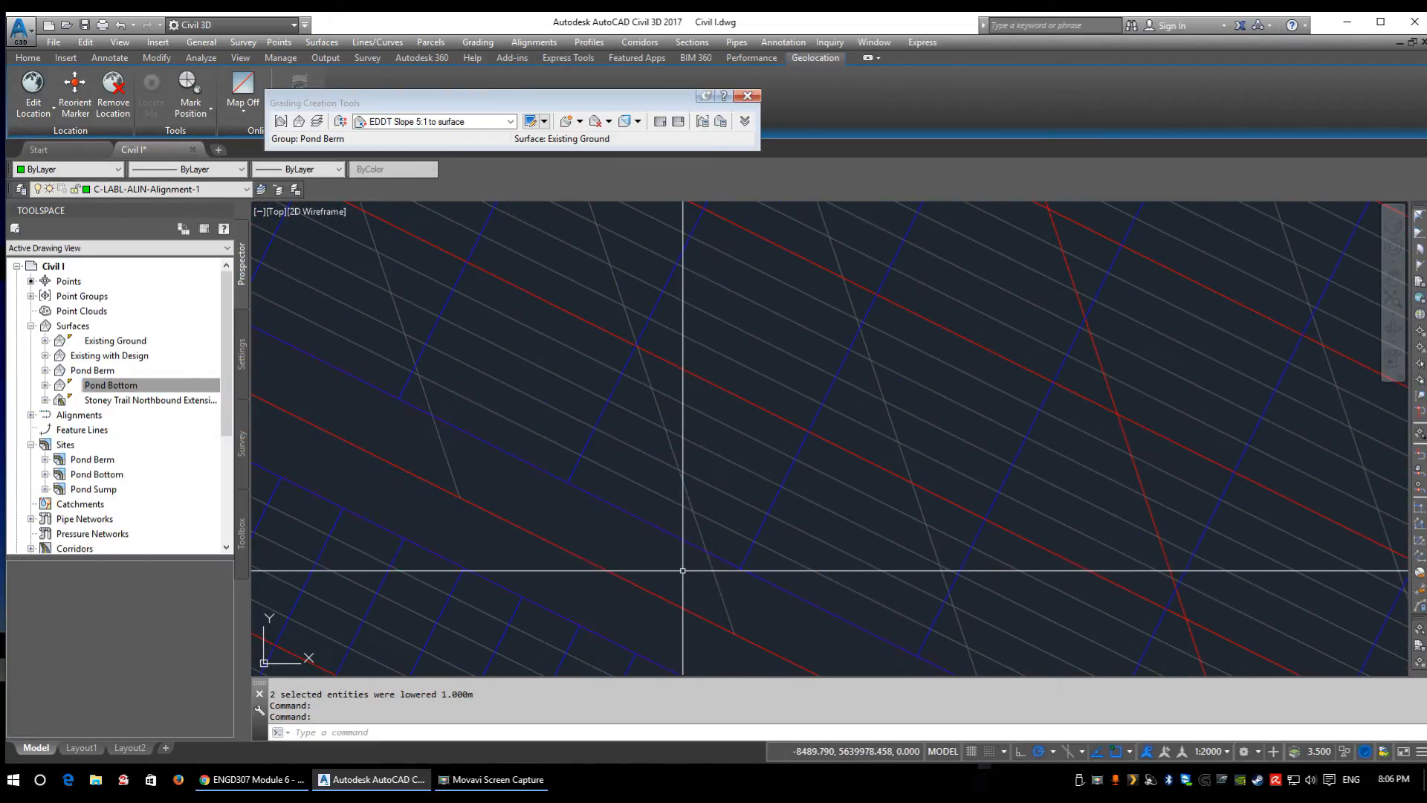
mouse_move(714, 542)
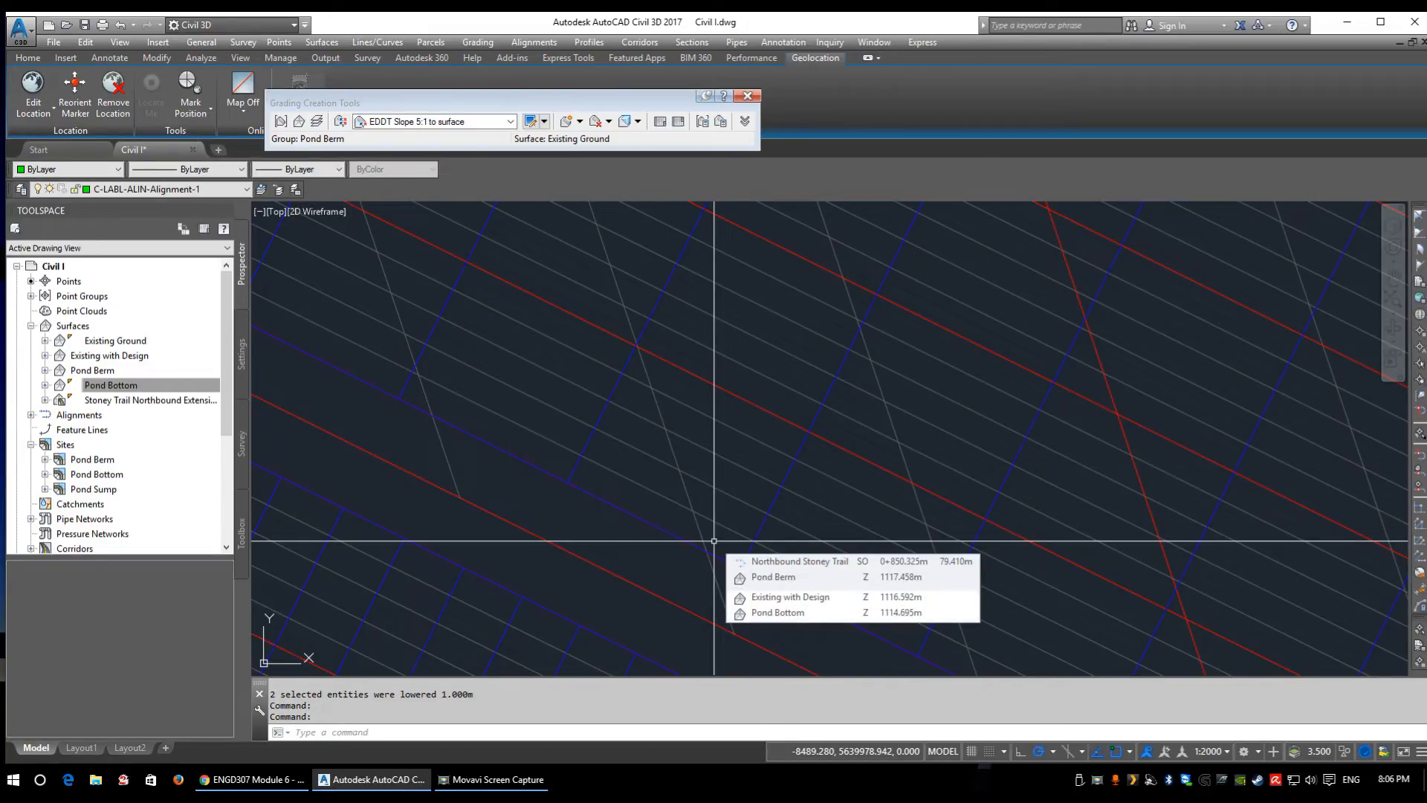
scroll(704, 558, "down", 5)
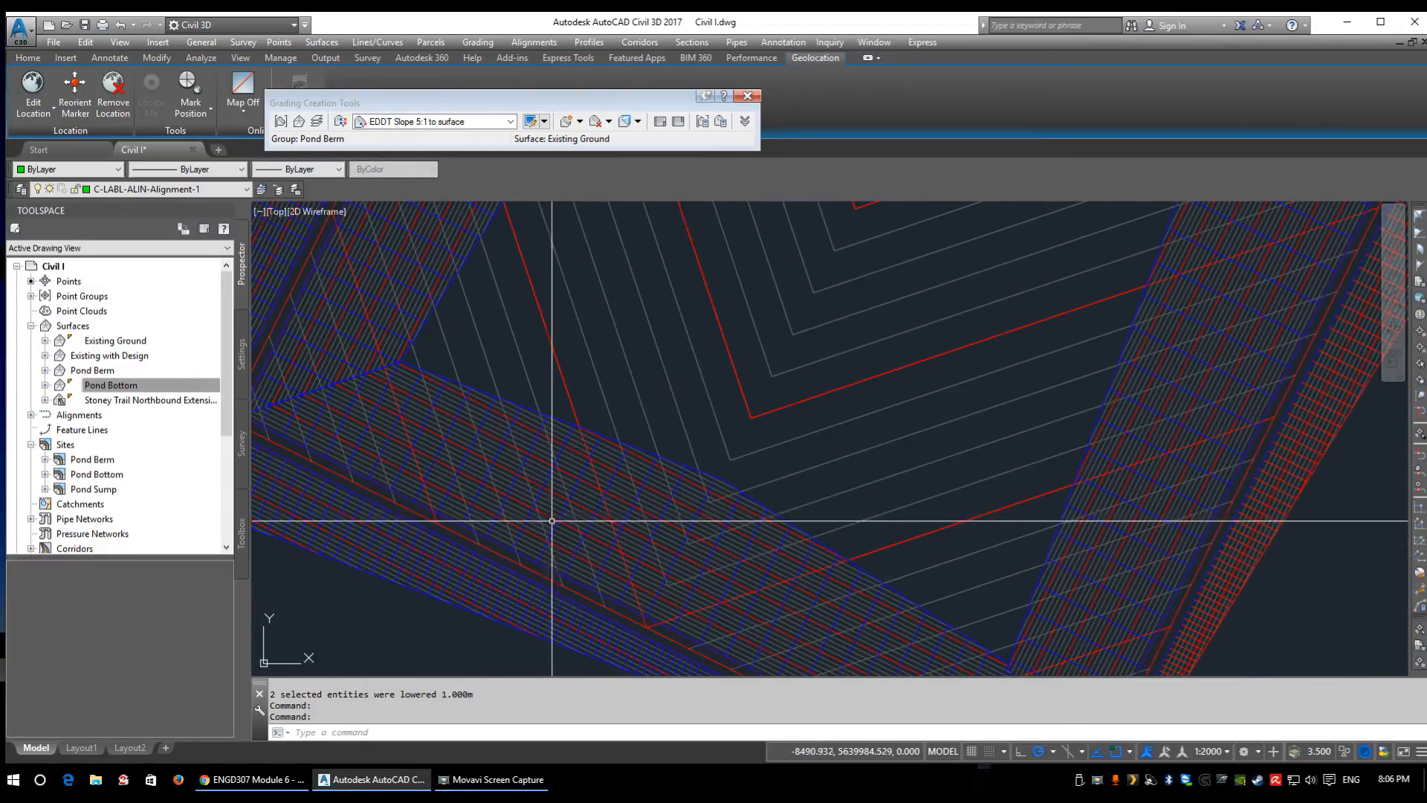
- Run STAGESTORAGE and define the basin from the pond surface's contours
type("s")
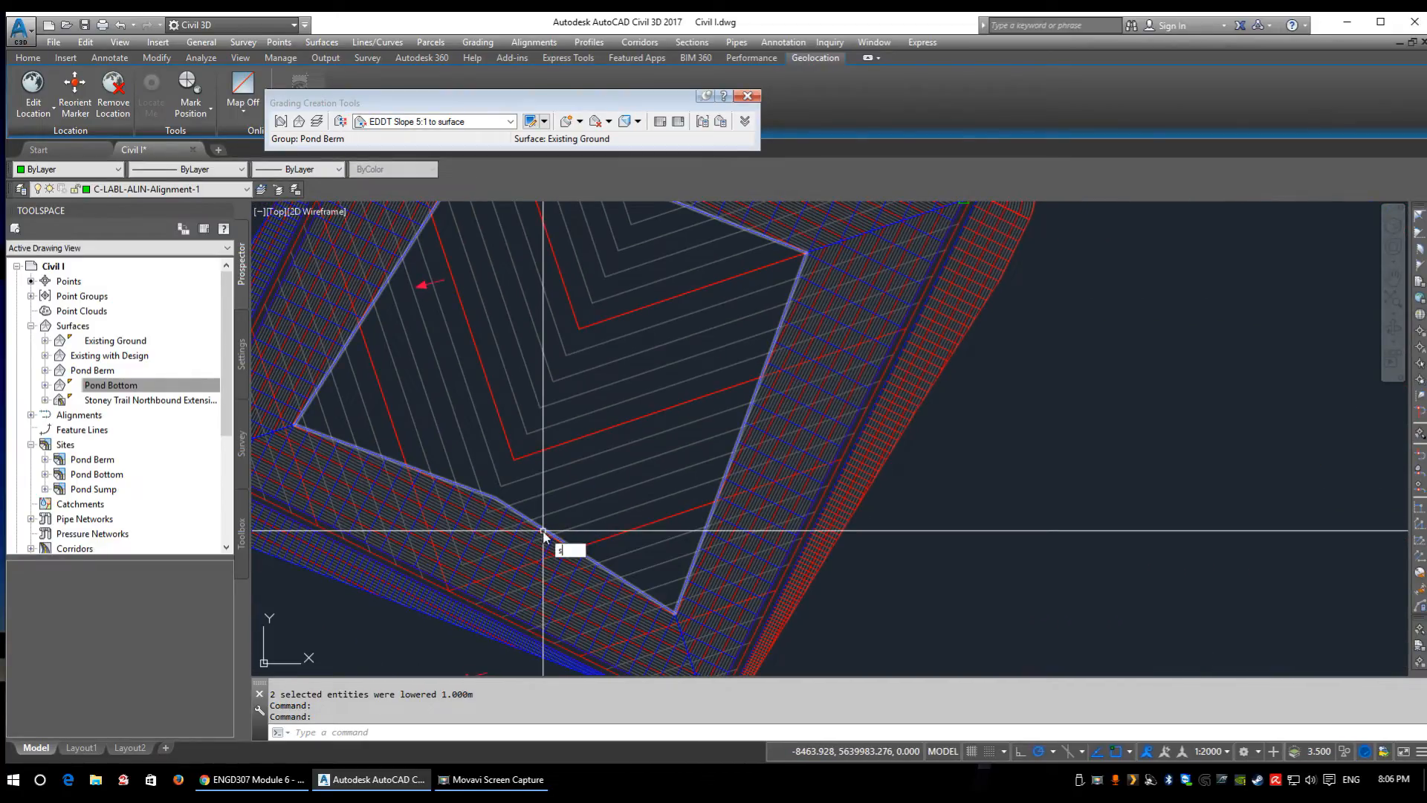
type("tage")
key("Return")
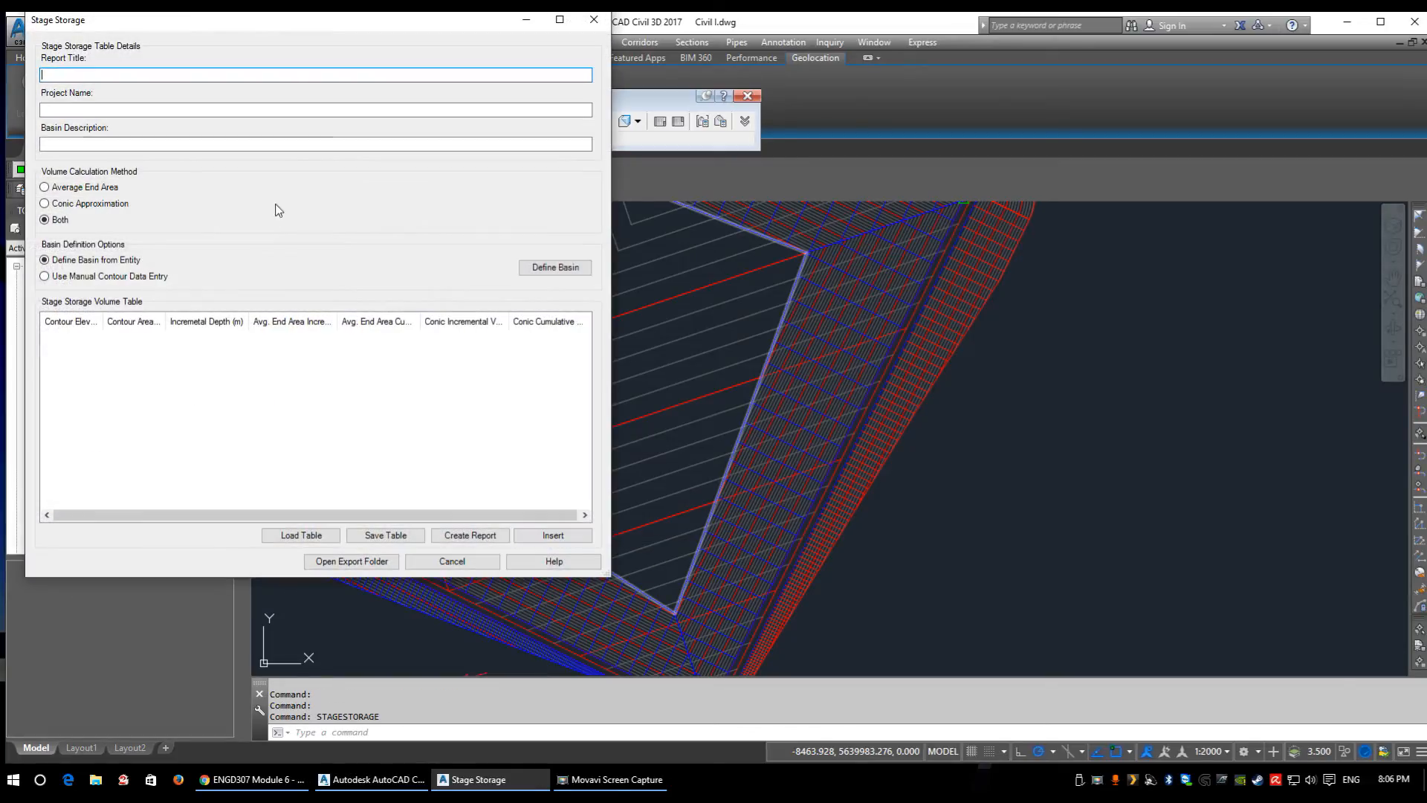
left_click(539, 268)
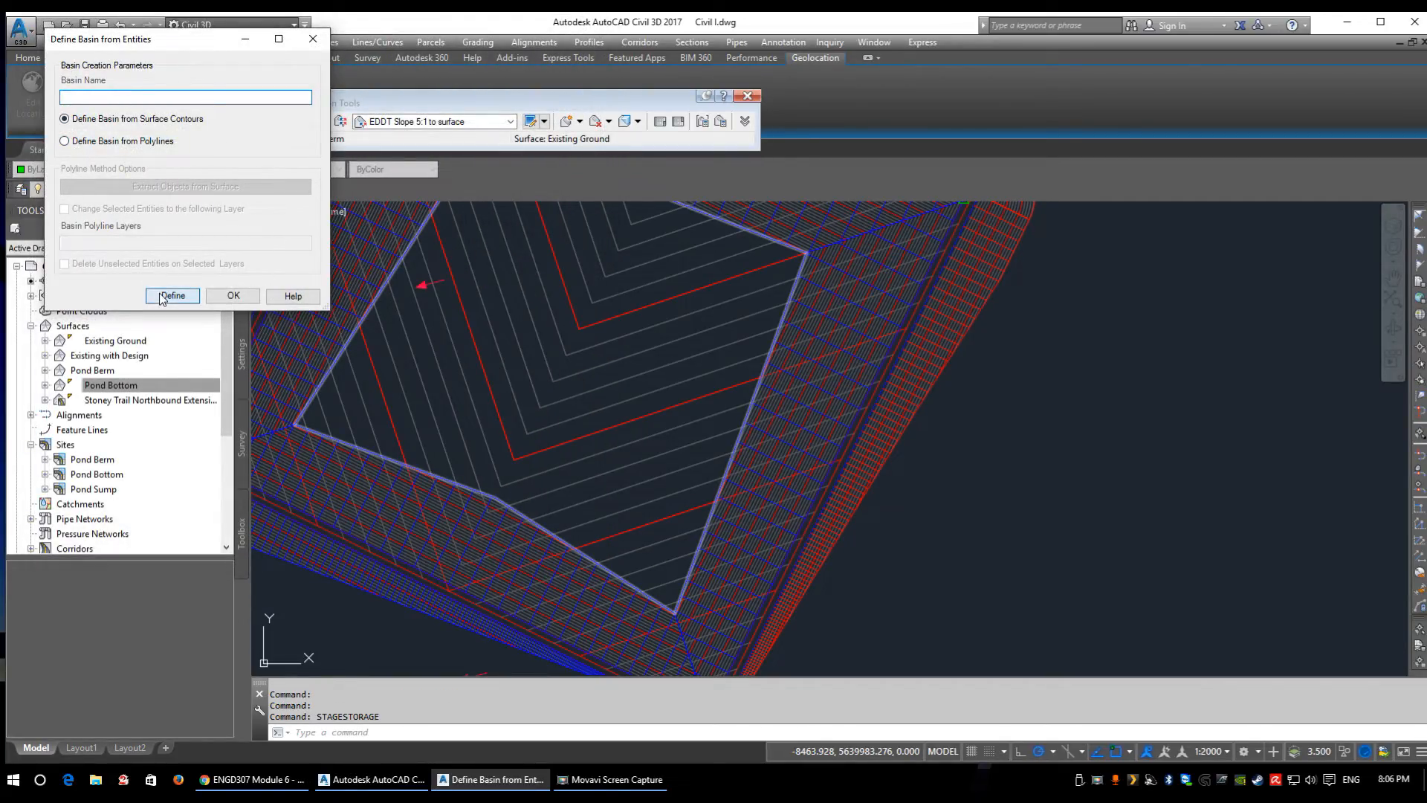
left_click(164, 296)
scroll(365, 315, "up", 2)
scroll(780, 521, "up", 3)
left_click(760, 492)
- Look up the cumulative storage volumes at contour elevation 1,116.000 in the stage storage table, and close the dialog
left_click(80, 480)
scroll(80, 476, "down", 10)
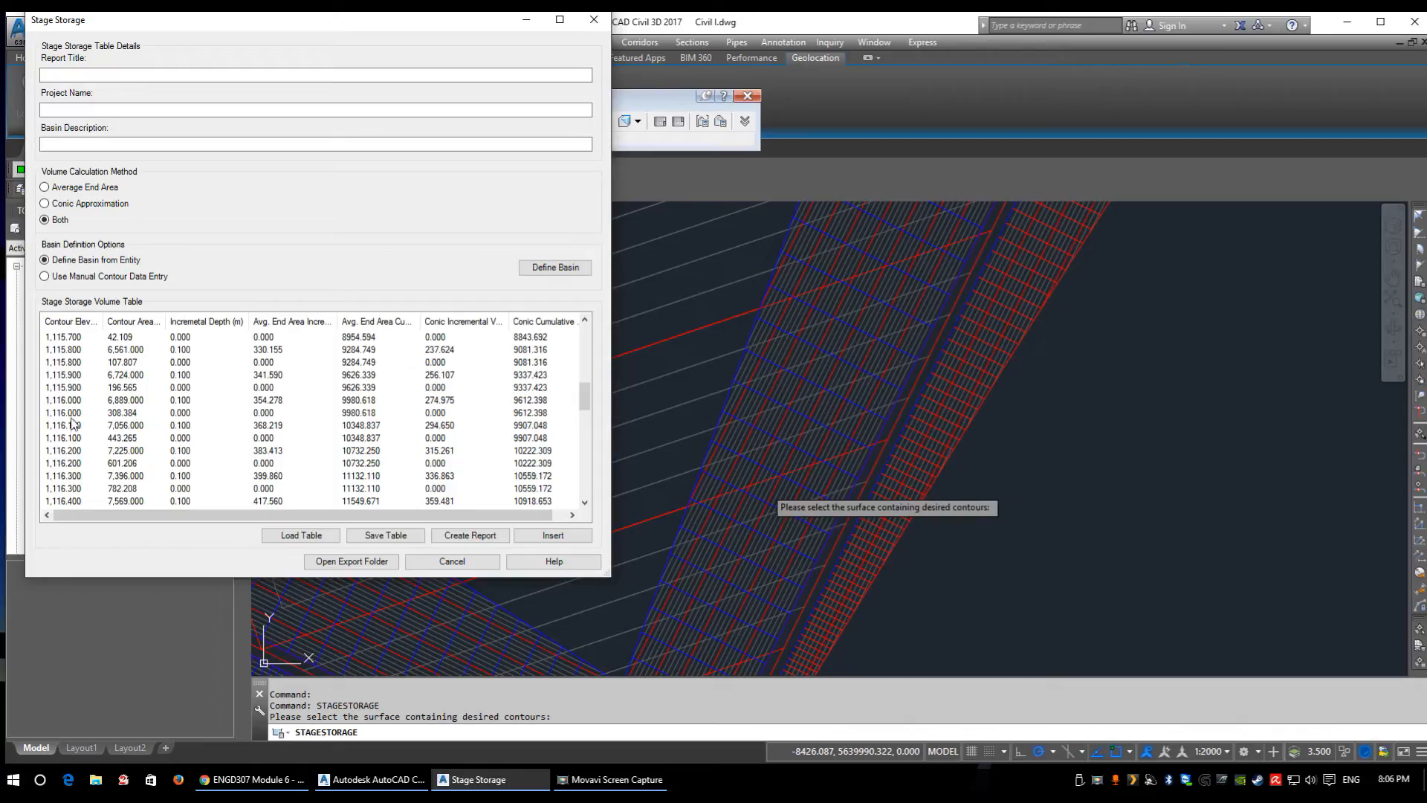
left_click(72, 416)
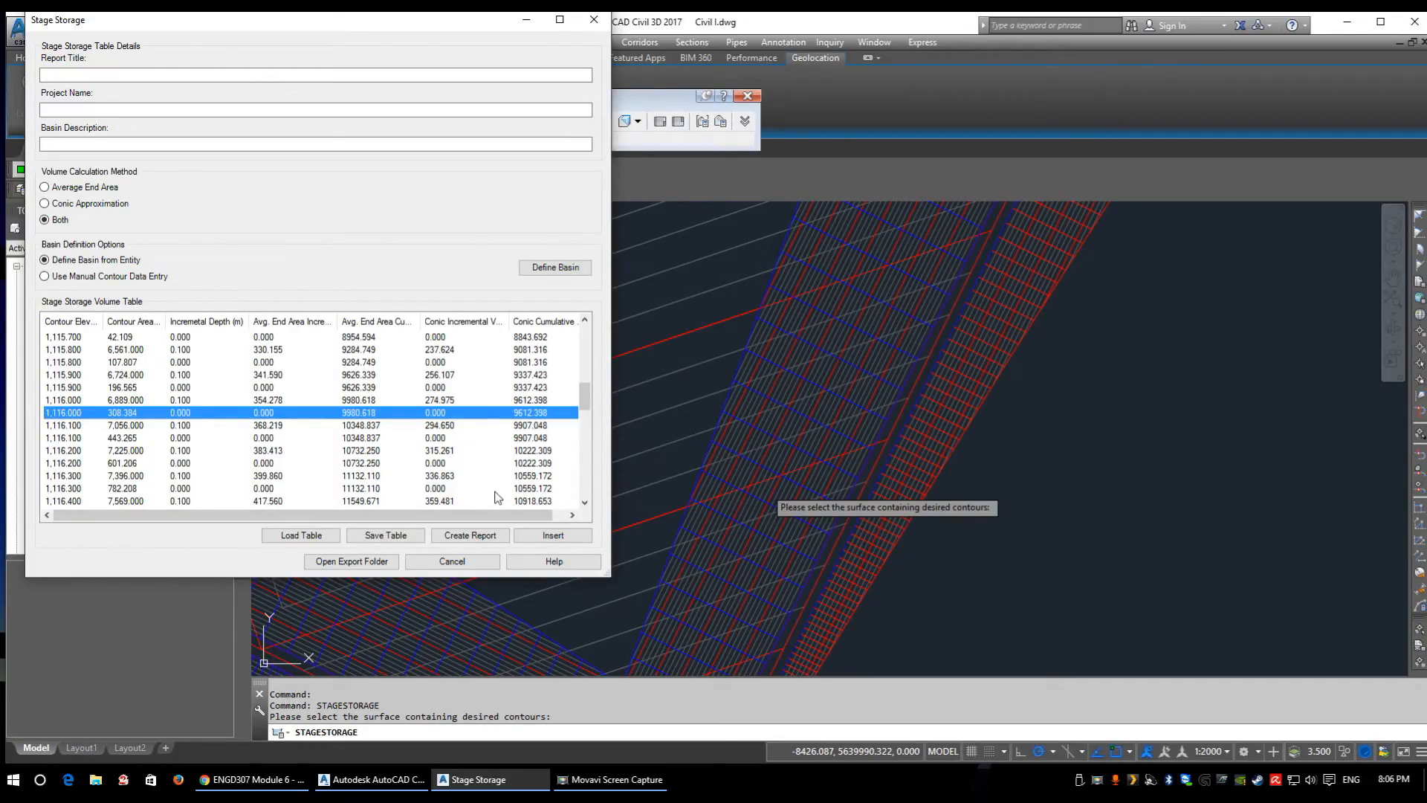
left_click_drag(501, 515, 515, 515)
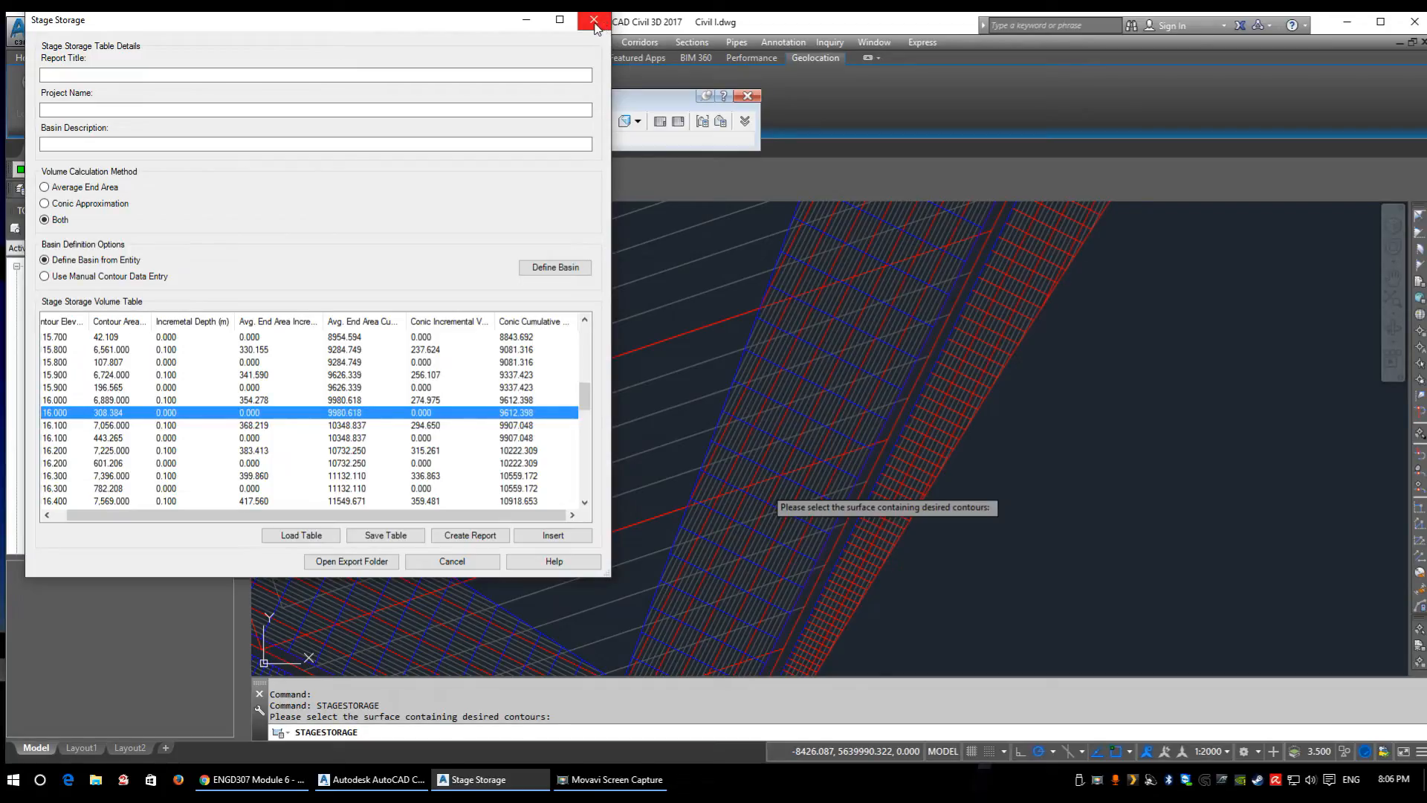
left_click(594, 24)
- Lower the Pond Bottom feature line at the top of the pond's inner slope by a further 0.3 m
scroll(921, 484, "down", 5)
scroll(845, 372, "up", 4)
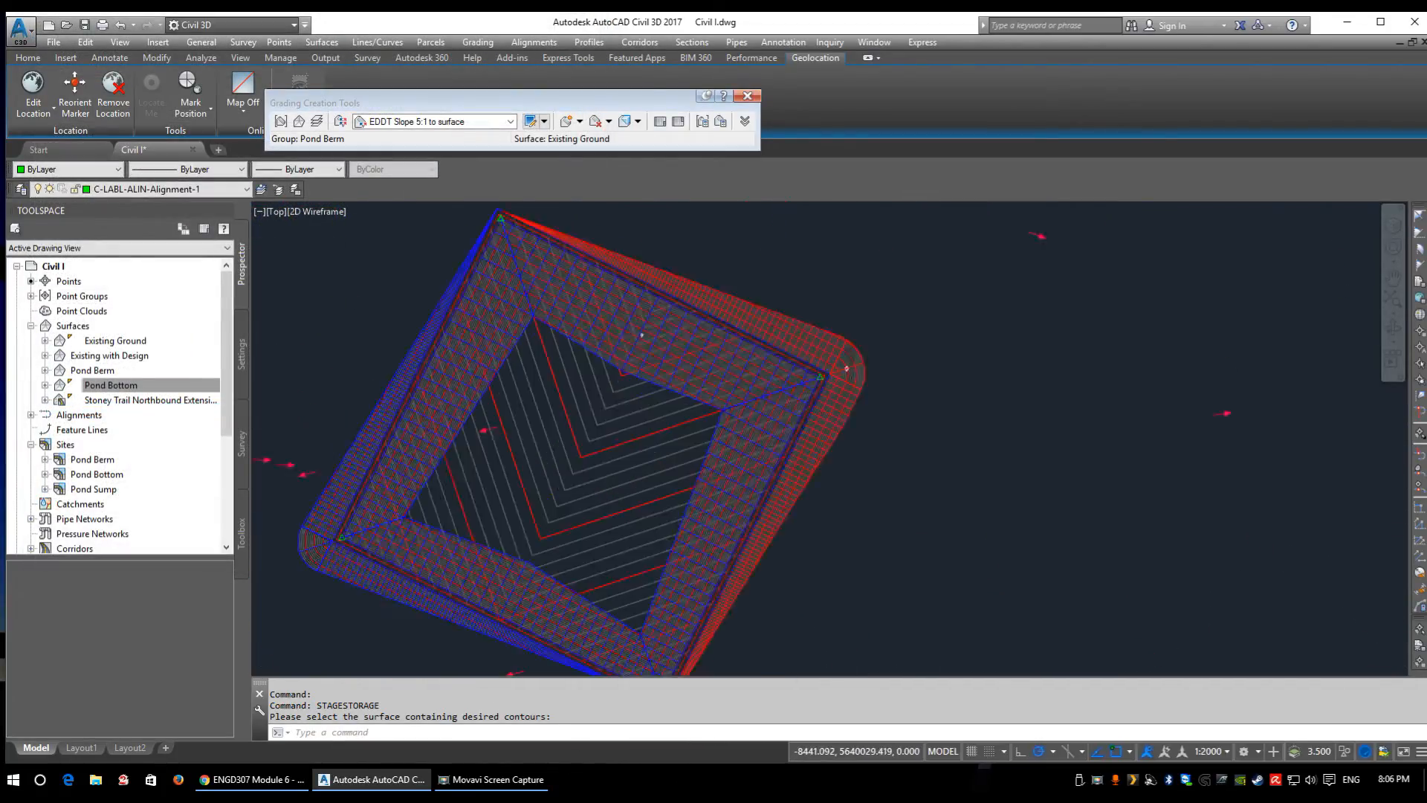
scroll(669, 364, "down", 3)
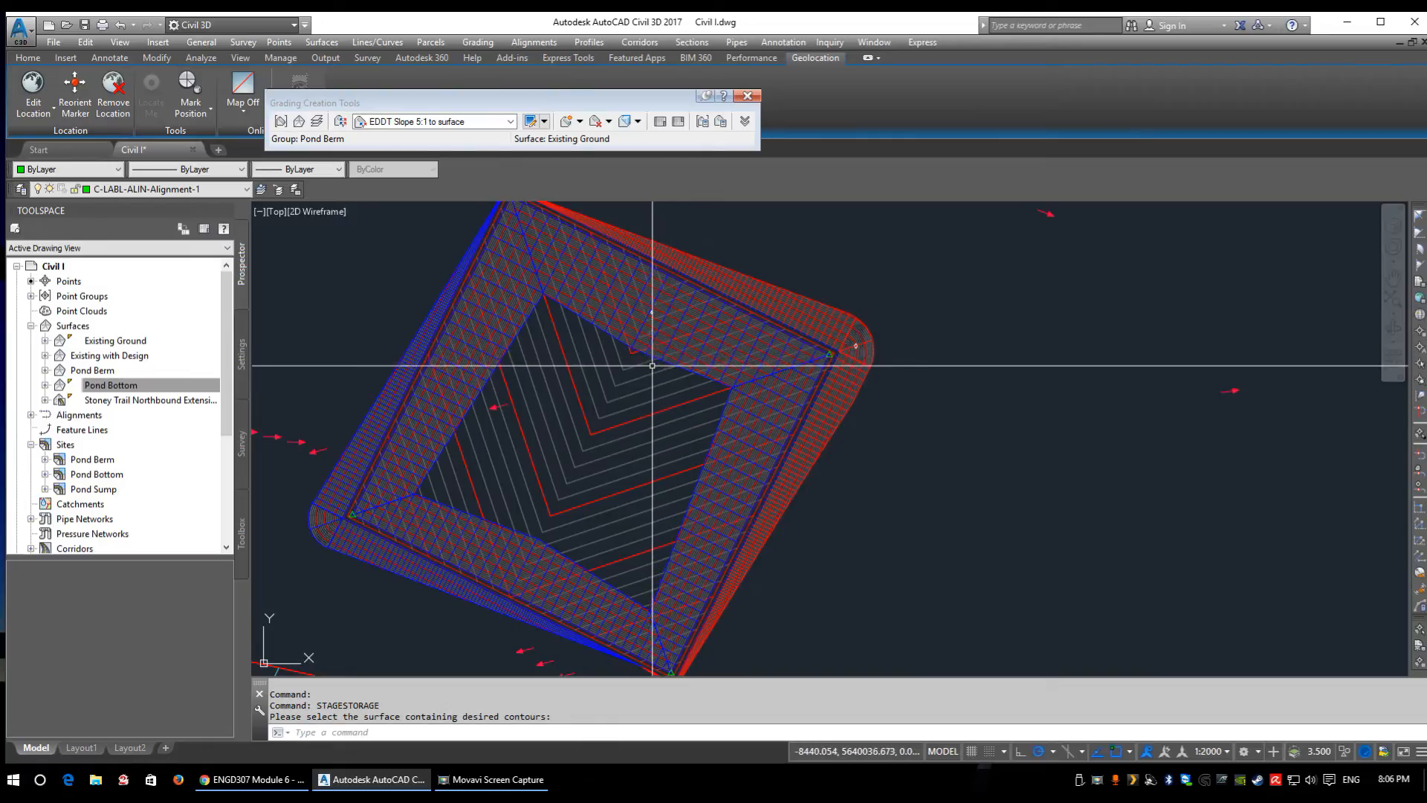
scroll(640, 351, "up", 3)
scroll(792, 368, "down", 3)
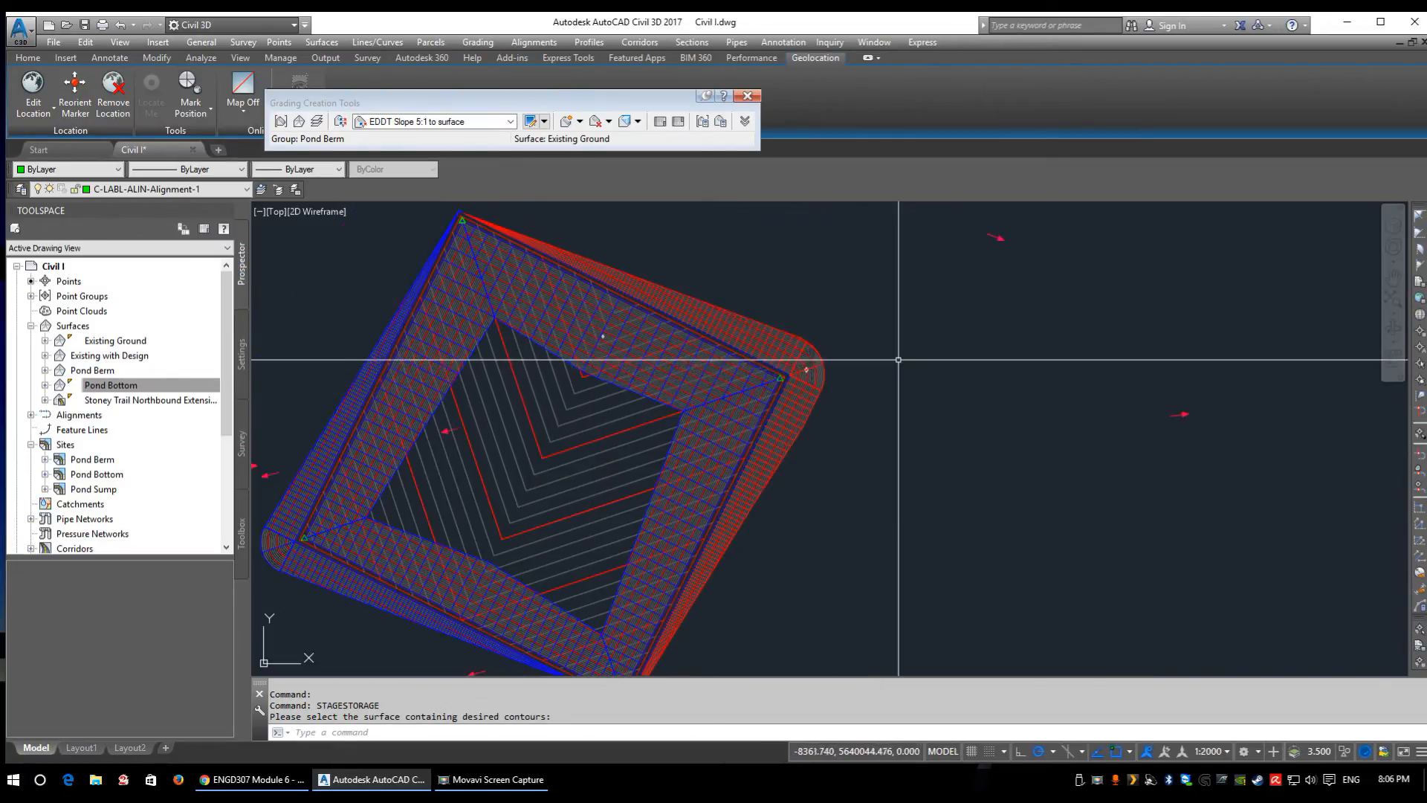
scroll(685, 363, "up", 4)
left_click_drag(684, 364, 717, 376)
right_click(703, 364)
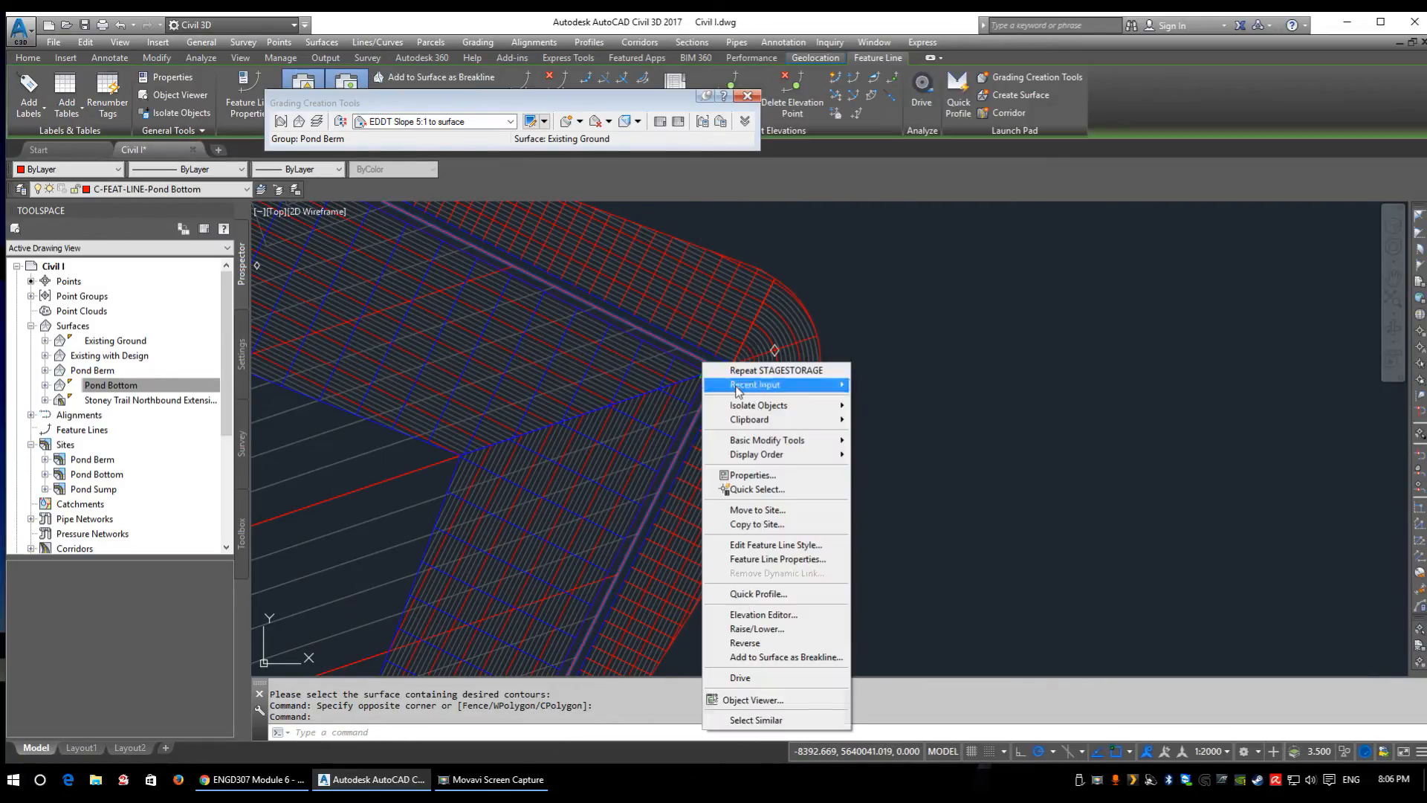
left_click(778, 629)
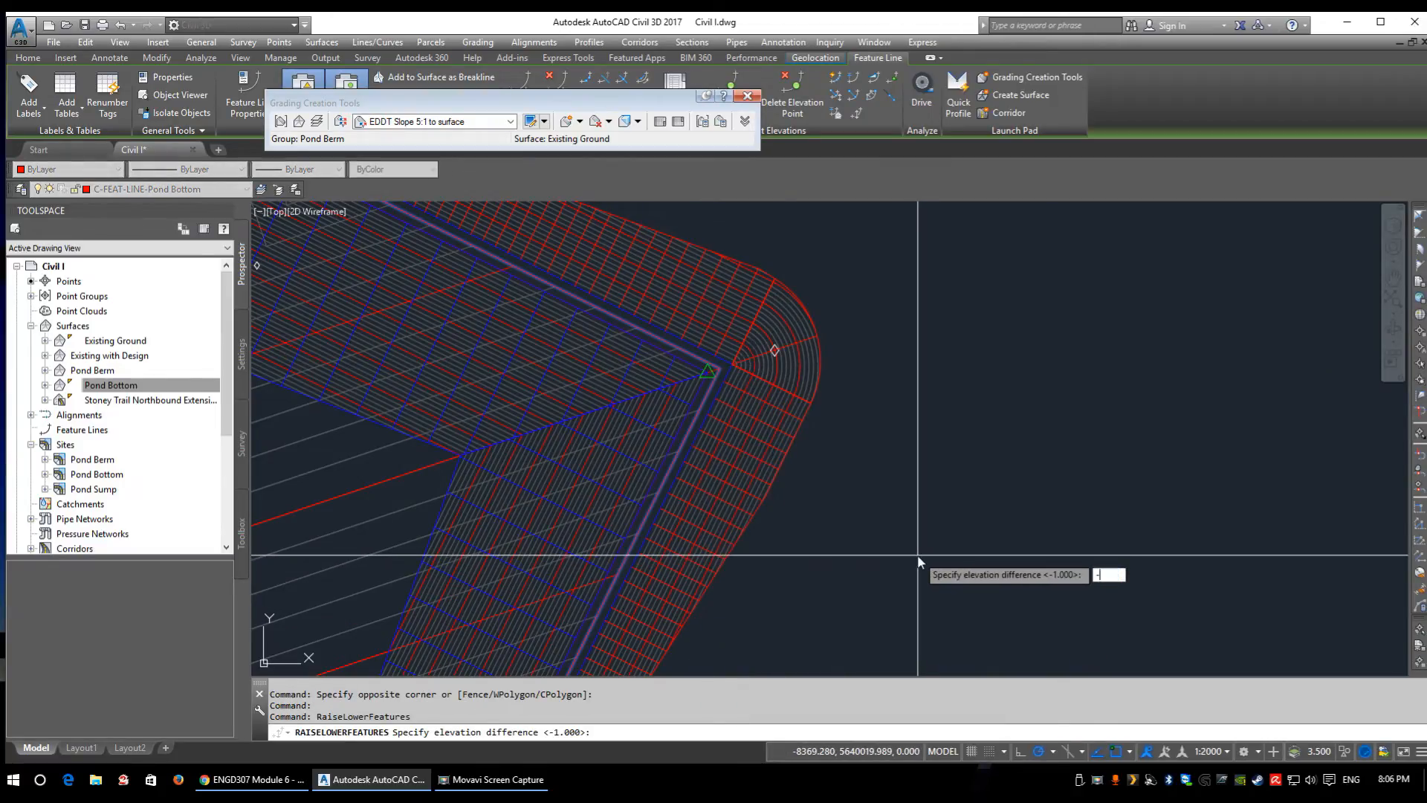
type("-.3")
key("Return")
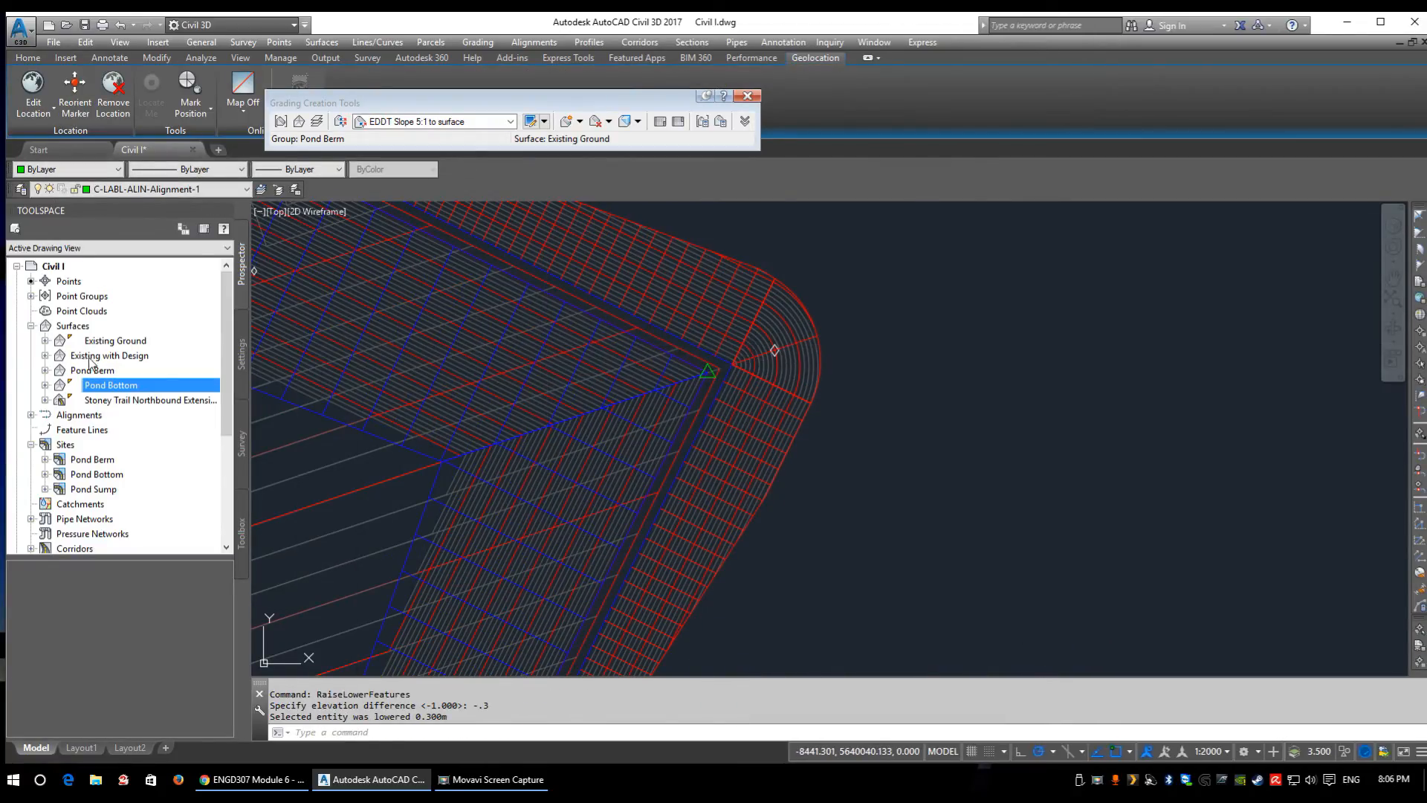
- Rebuild the Pond Bottom surface and the Pond Berm surface
right_click(105, 384)
left_click(130, 428)
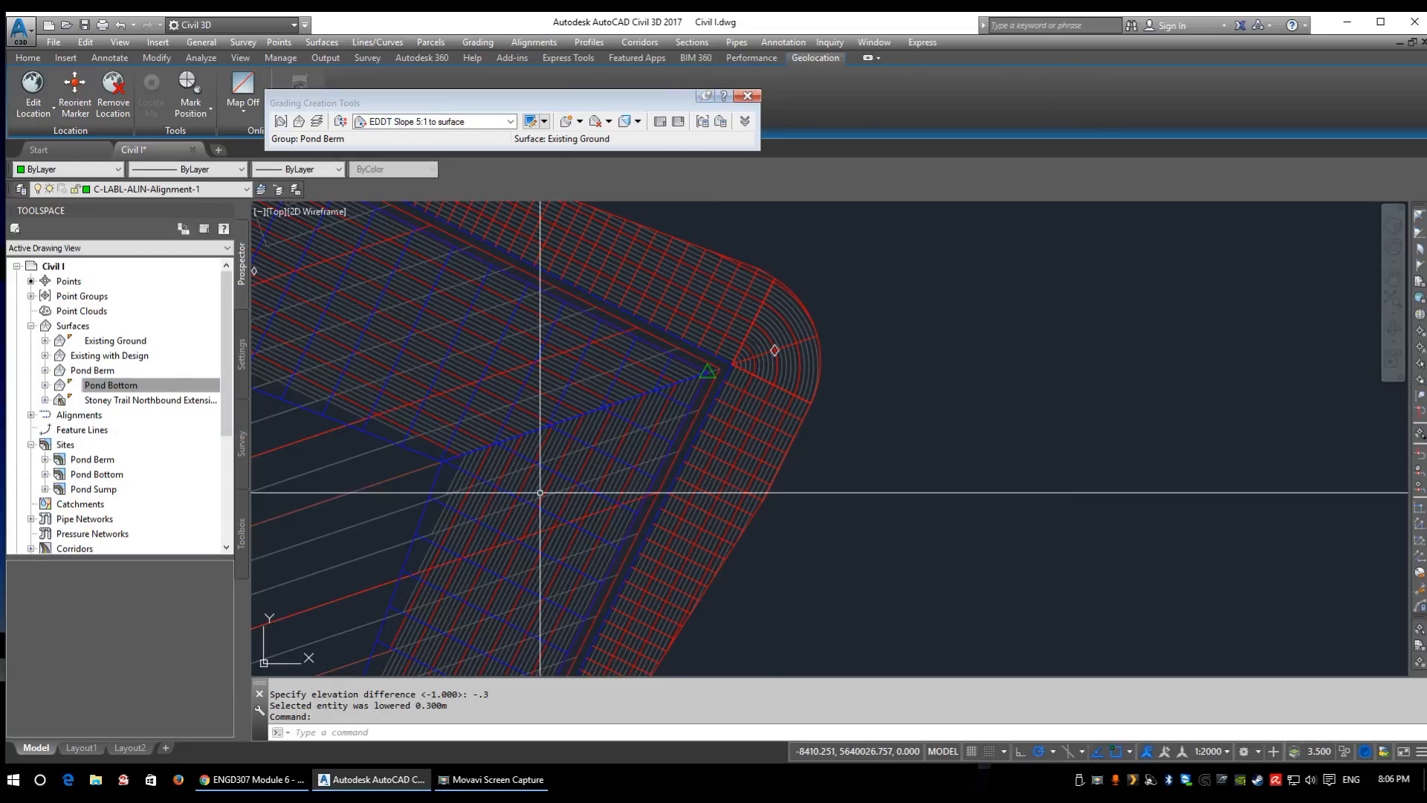
right_click(116, 359)
left_click(100, 372)
right_click(100, 372)
left_click(143, 411)
- Run STAGESTORAGE again with the basin defined from the rebuilt pond surface's contours
scroll(802, 431, "down", 6)
type("stag")
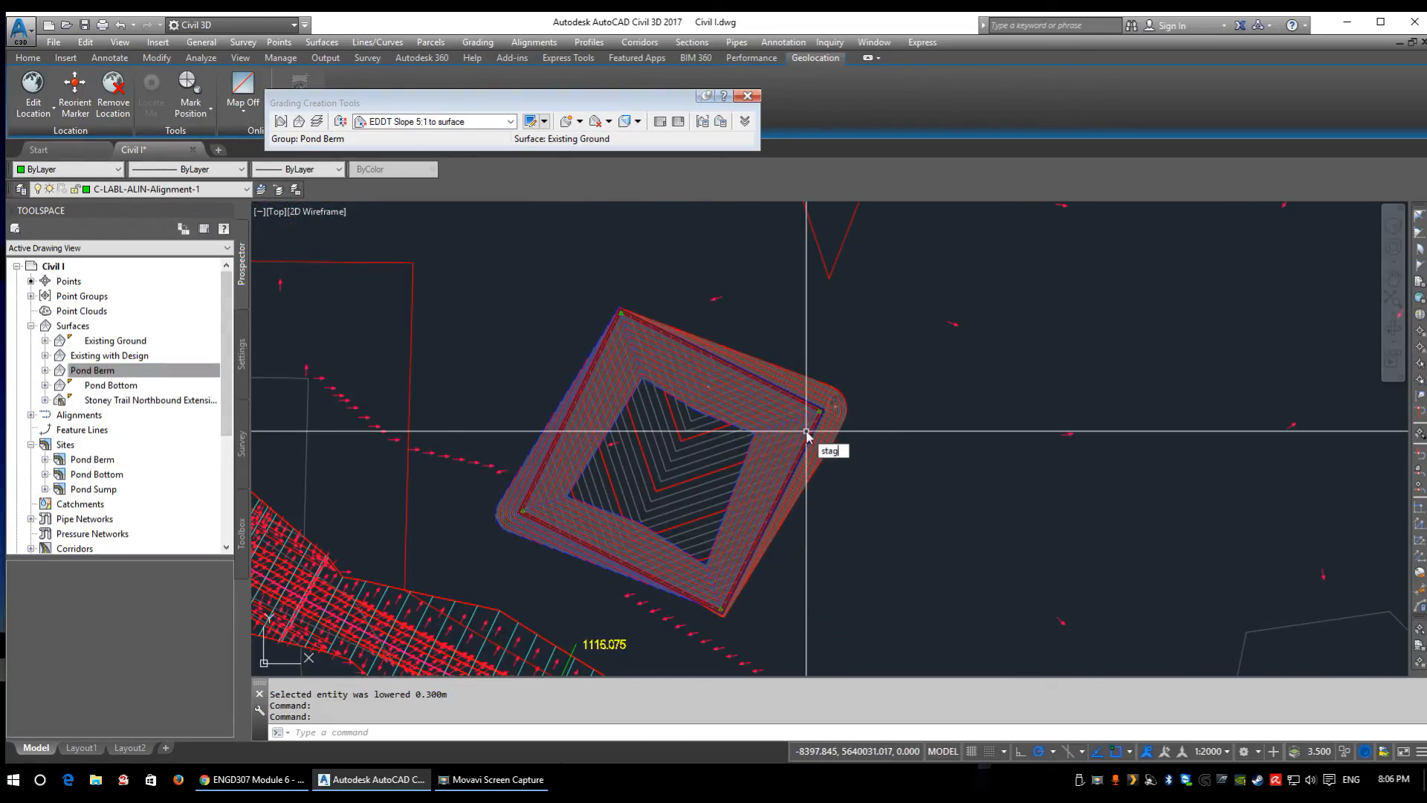
type("estorage")
key("Return")
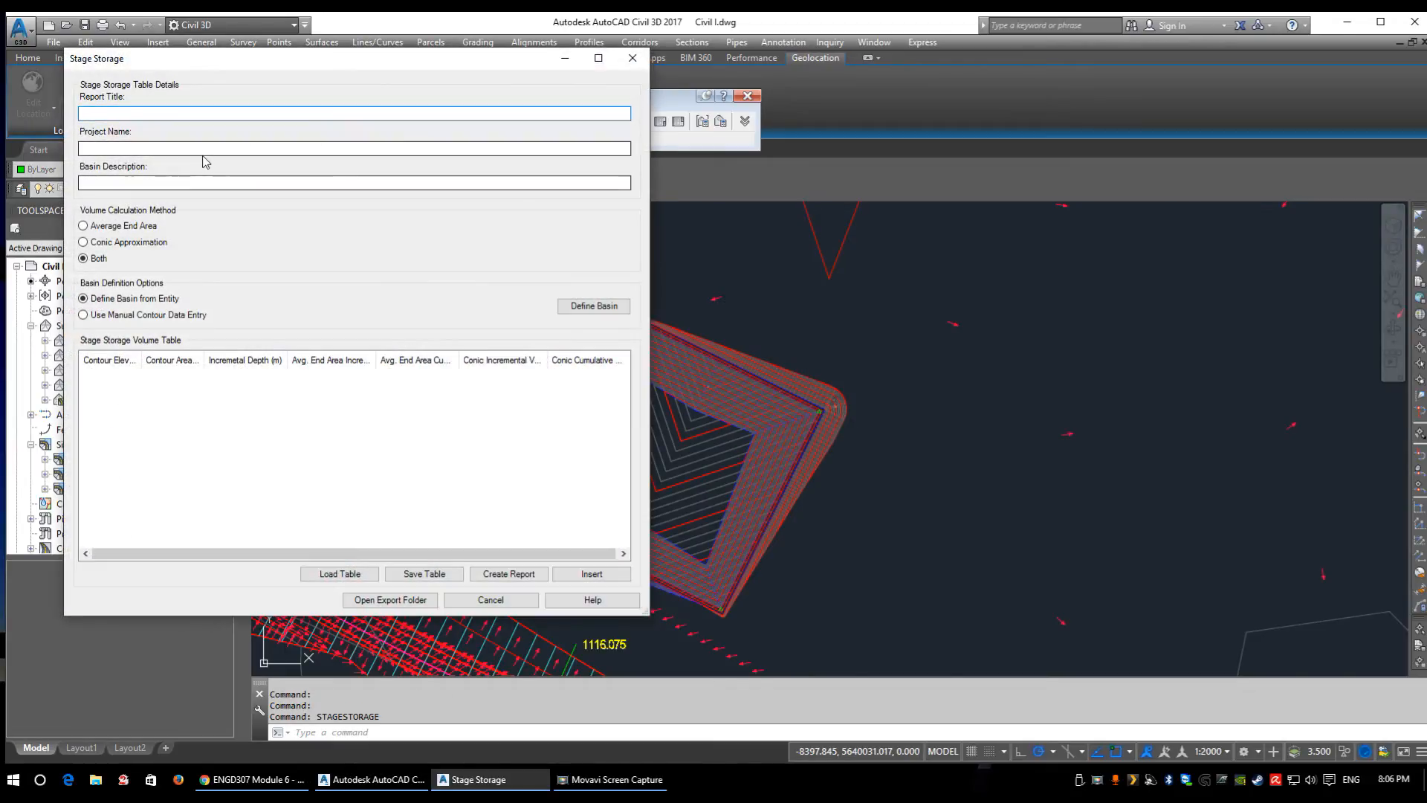
left_click(589, 304)
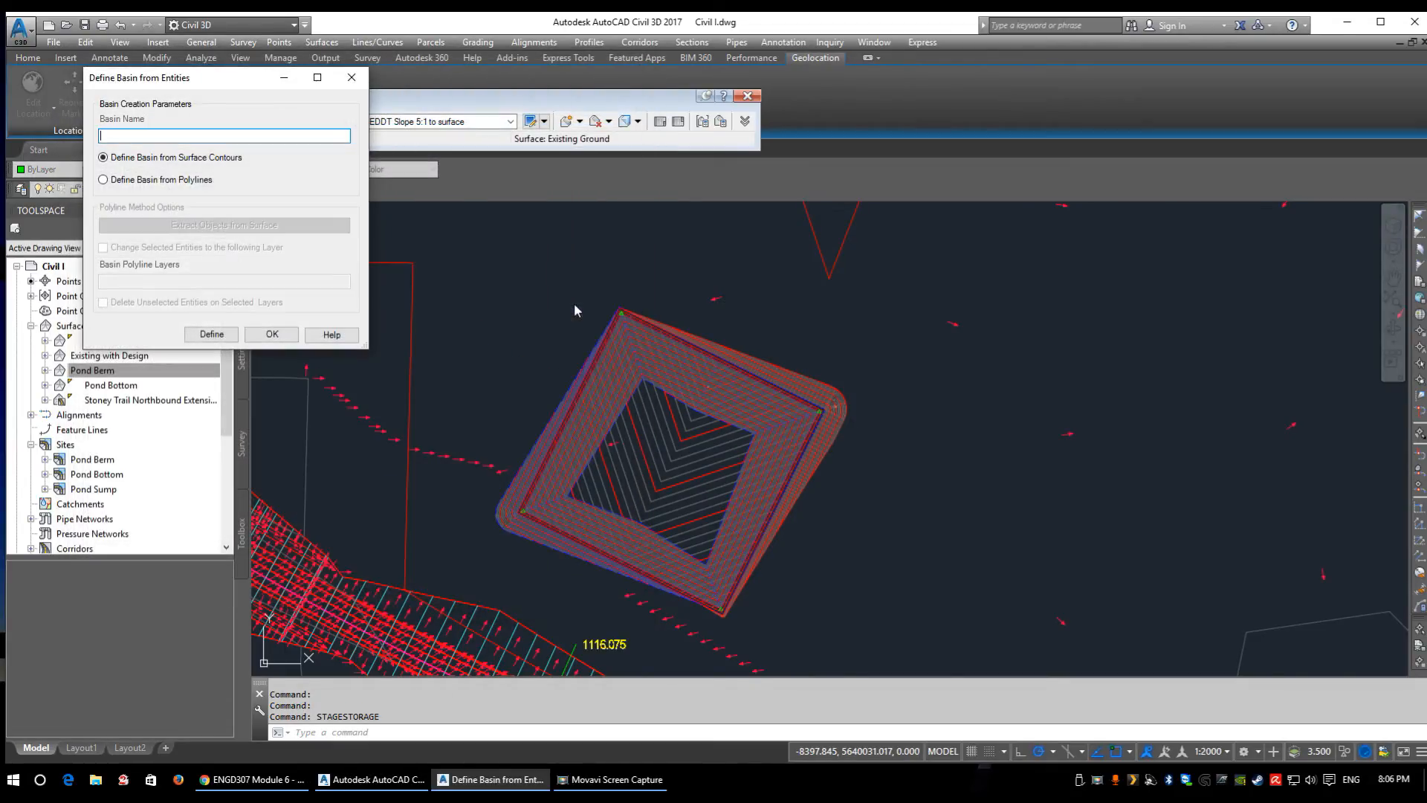
left_click(142, 182)
left_click(152, 158)
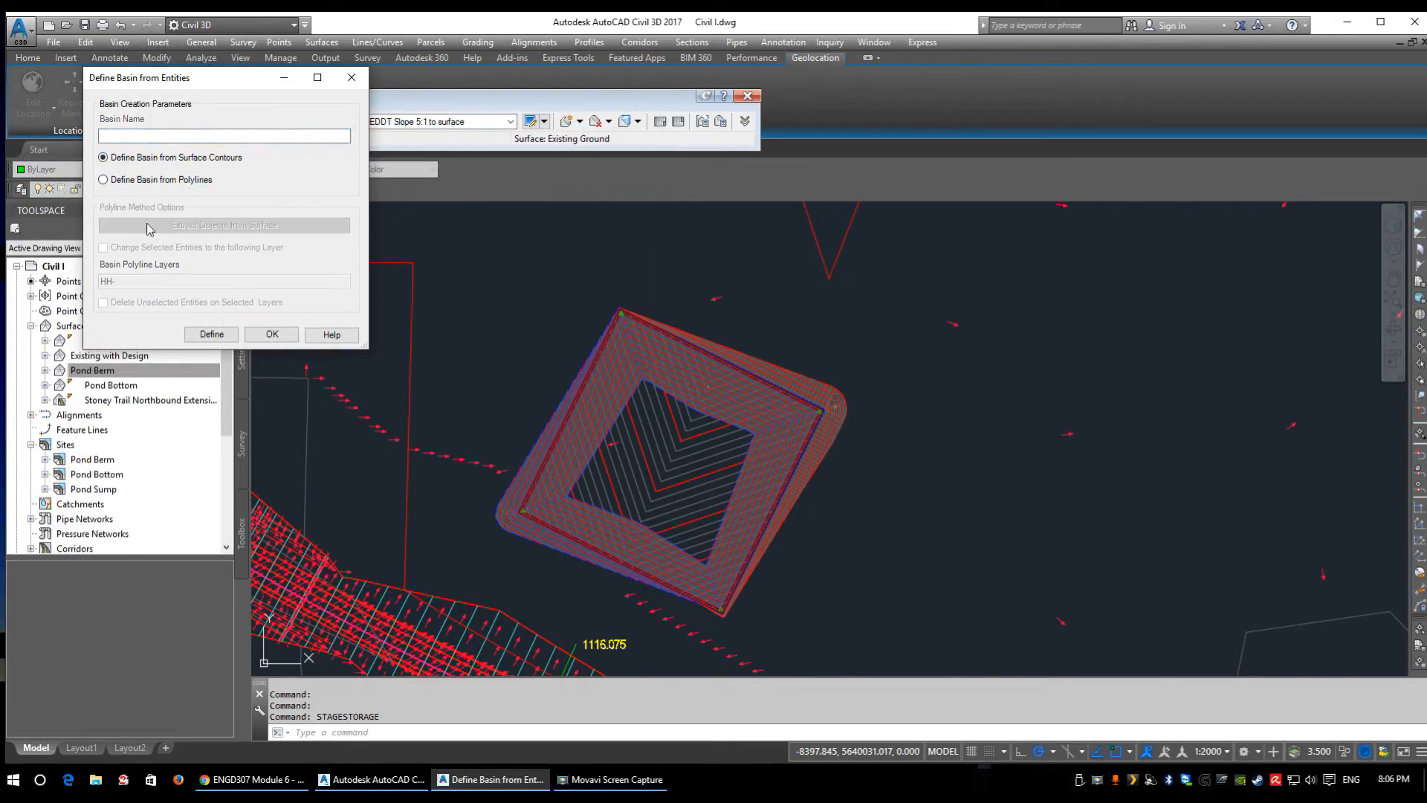
left_click(212, 335)
scroll(655, 389, "up", 4)
left_click(655, 389)
- Look up the cumulative storage volumes at contour elevation 1,116.000 for the lowered pond, and close the dialog
left_click(166, 504)
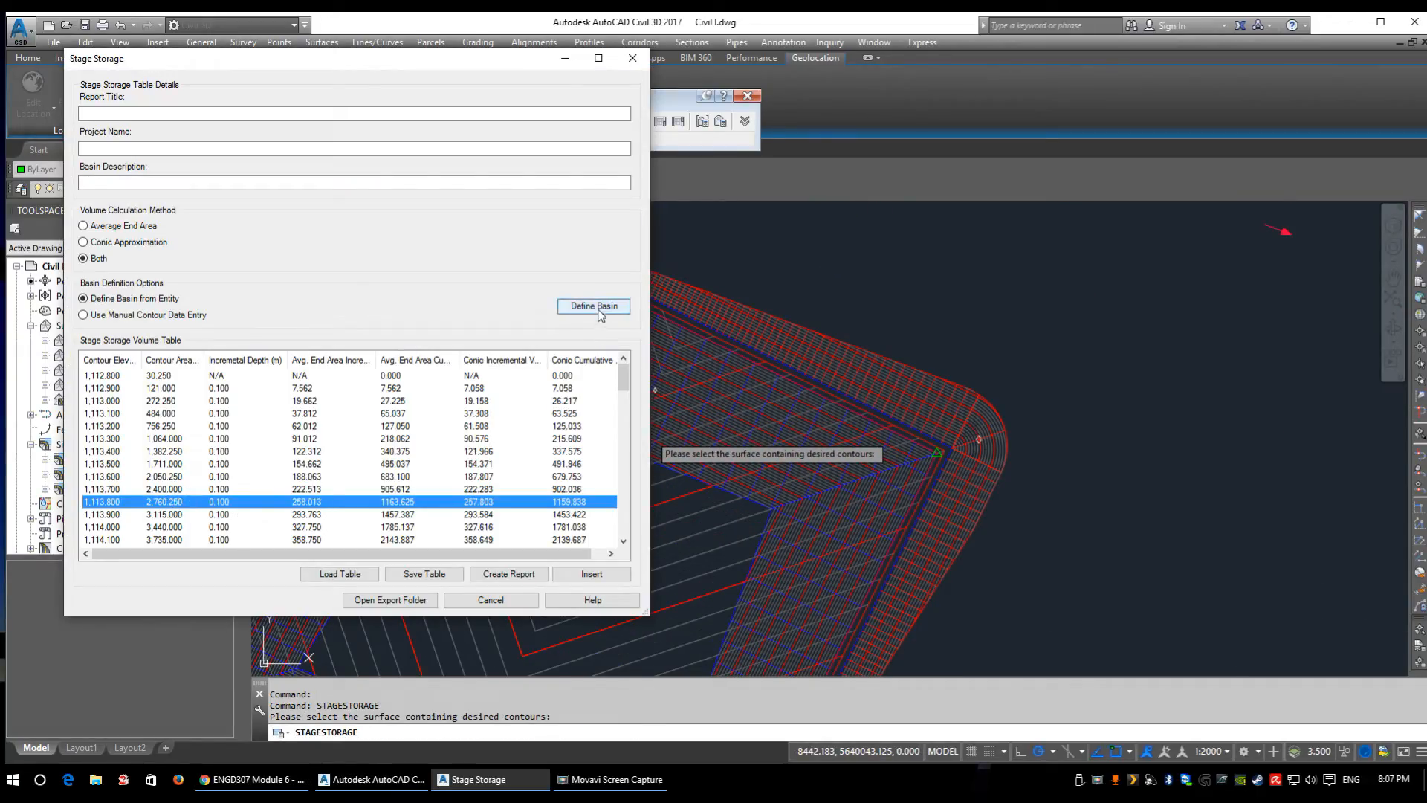
scroll(357, 521, "down", 8)
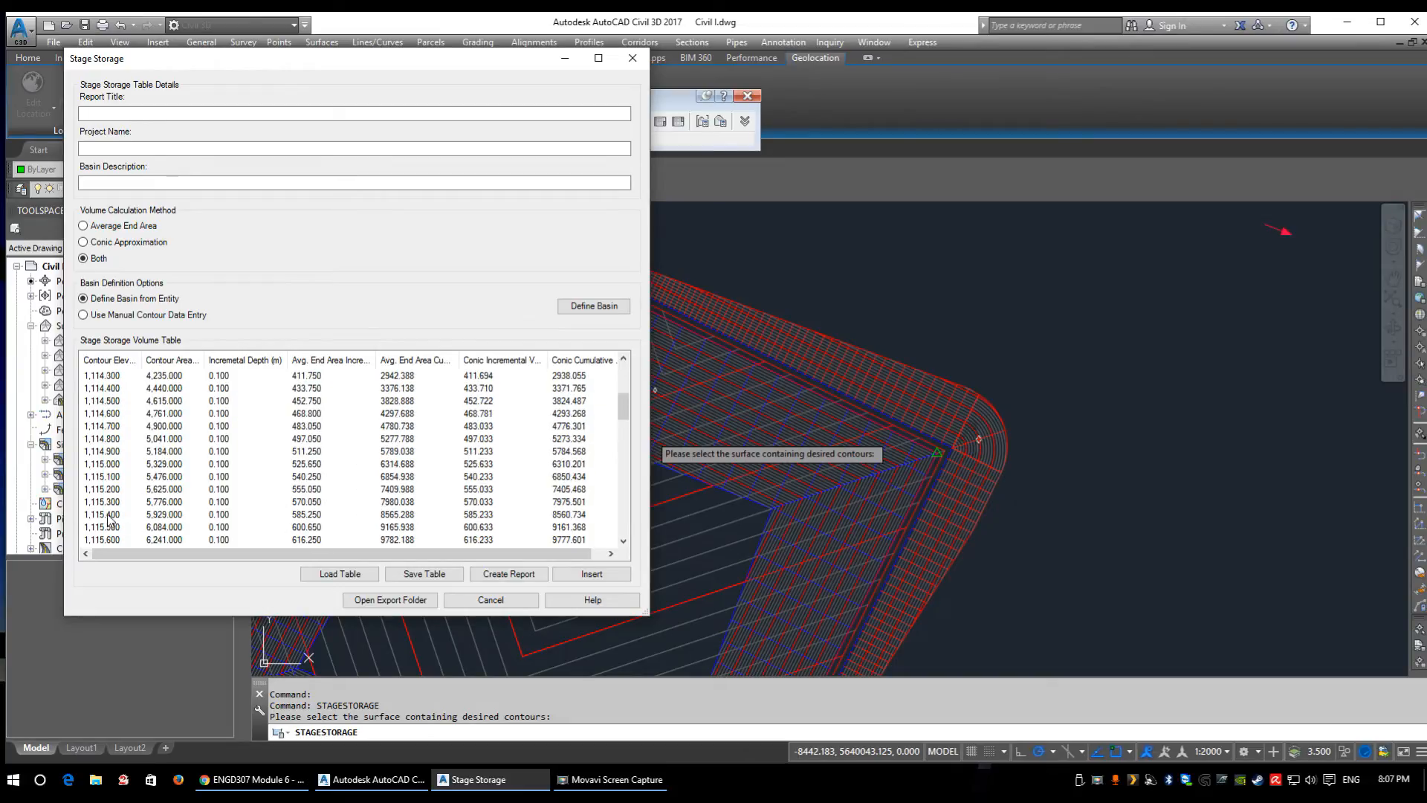
scroll(119, 513, "down", 4)
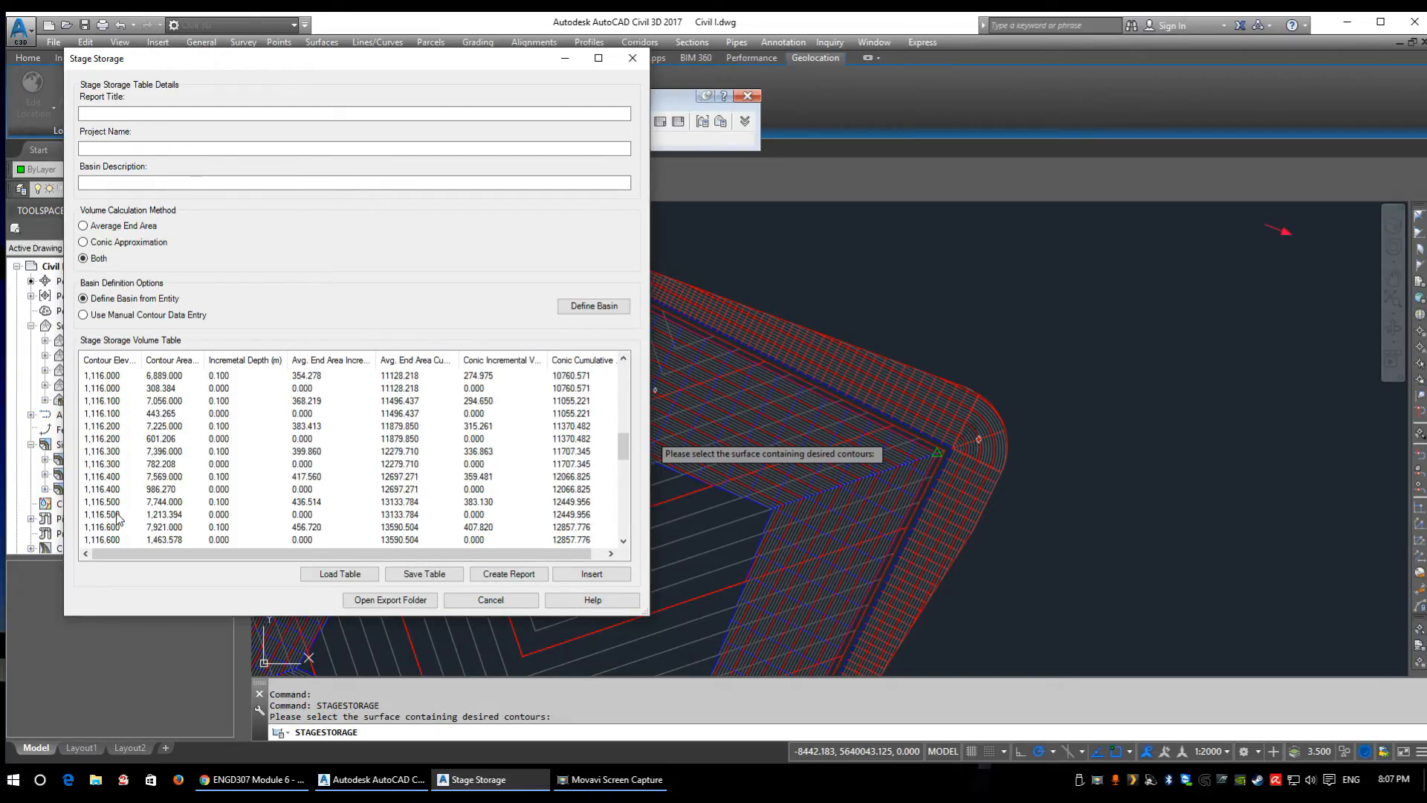
left_click(125, 389)
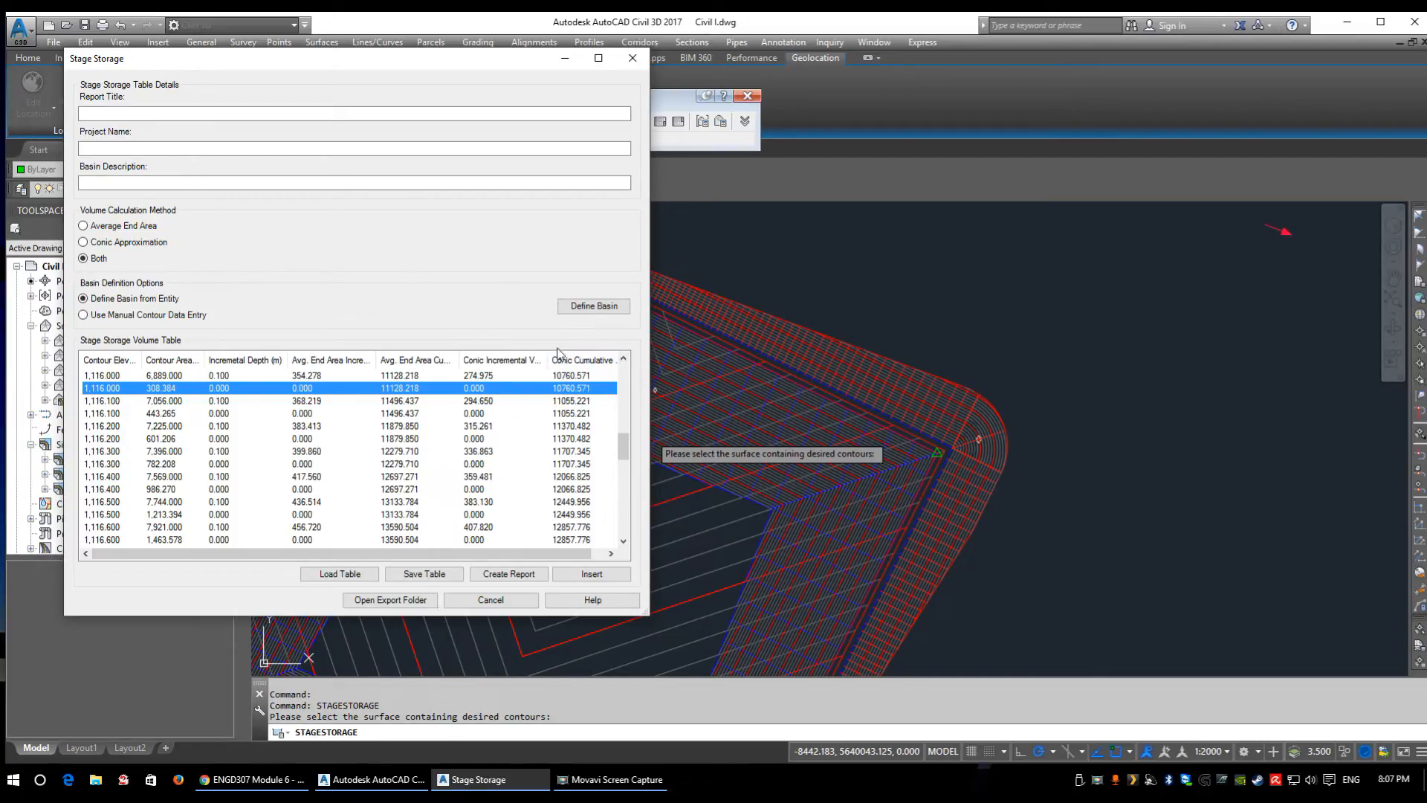
left_click(490, 600)
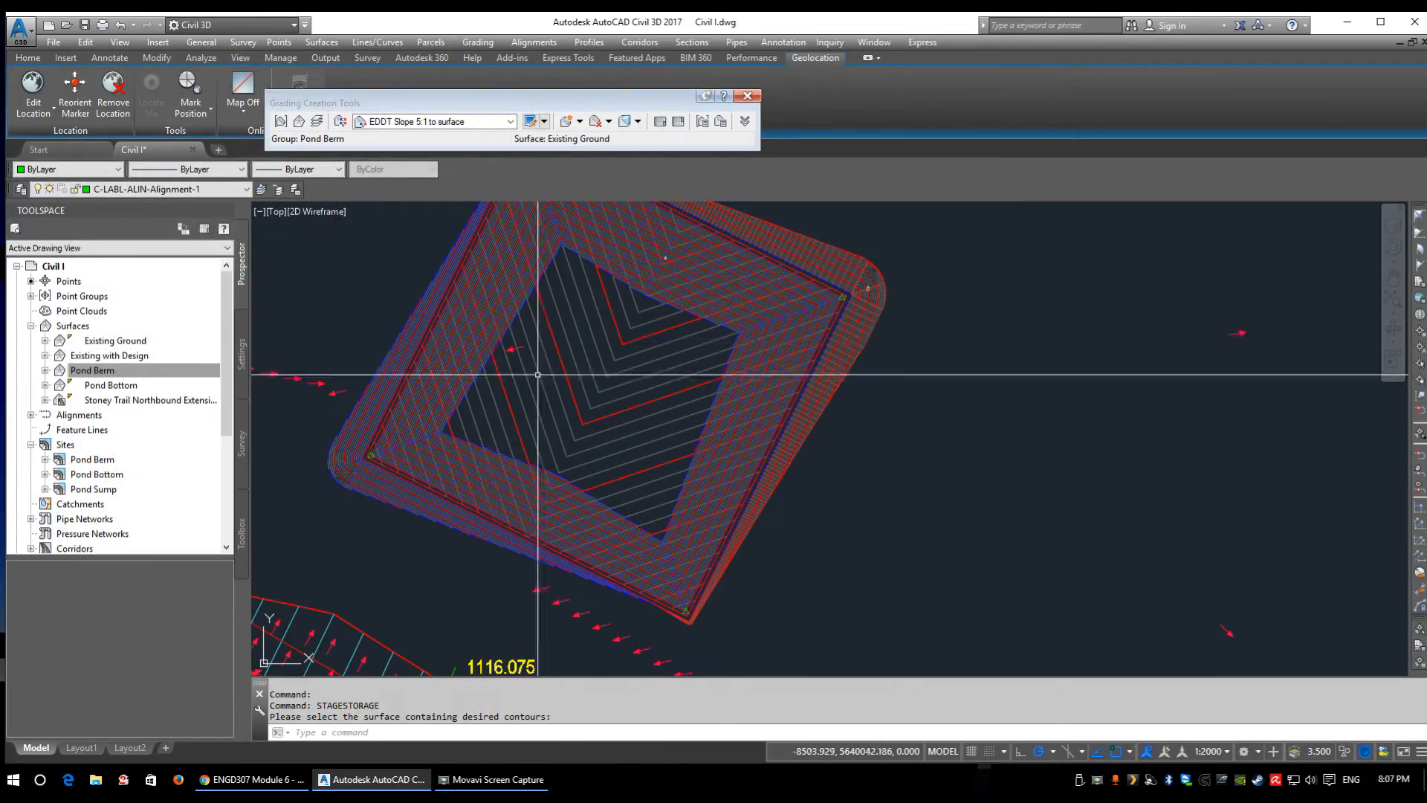
middle_click_drag(591, 403, 587, 453)
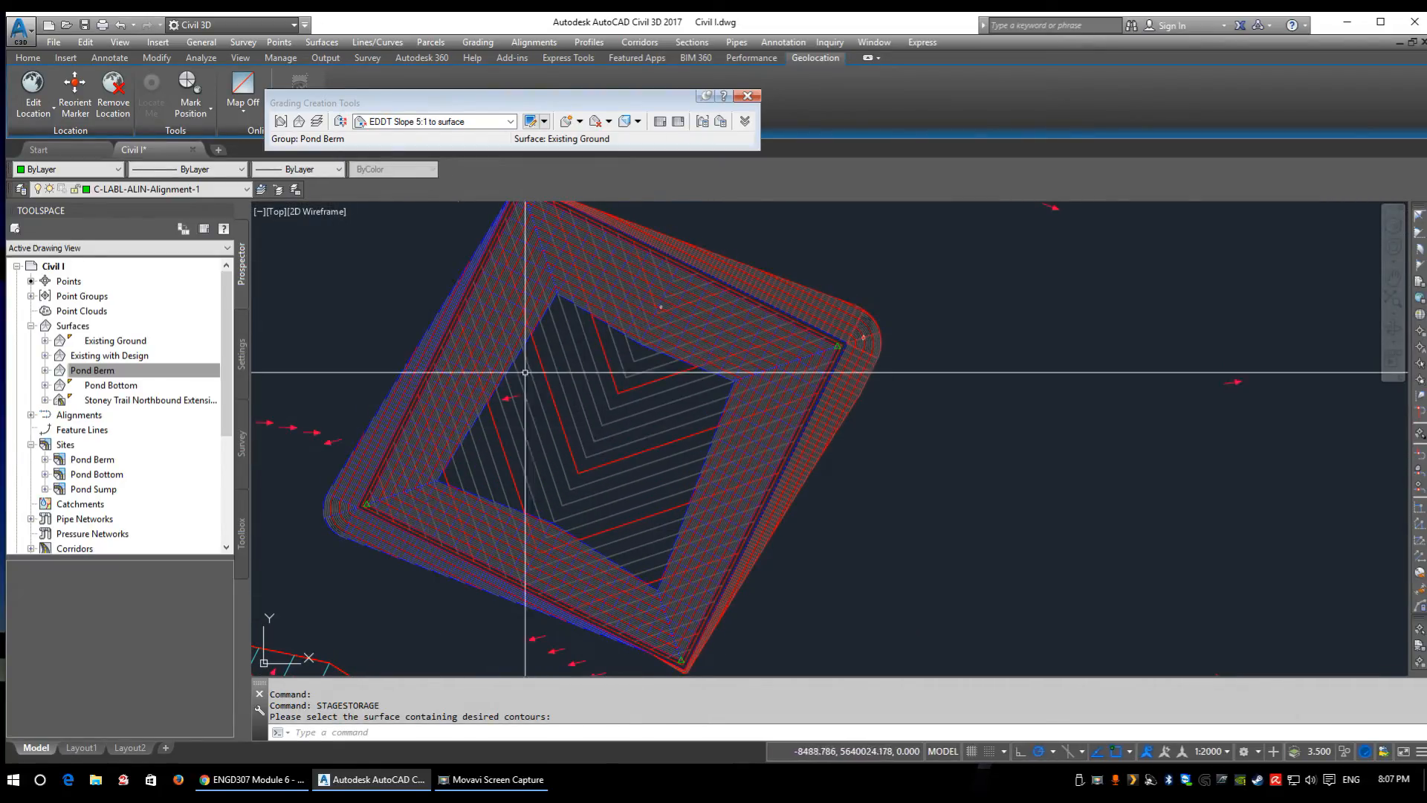
scroll(828, 328, "up", 6)
scroll(828, 328, "up", 2)
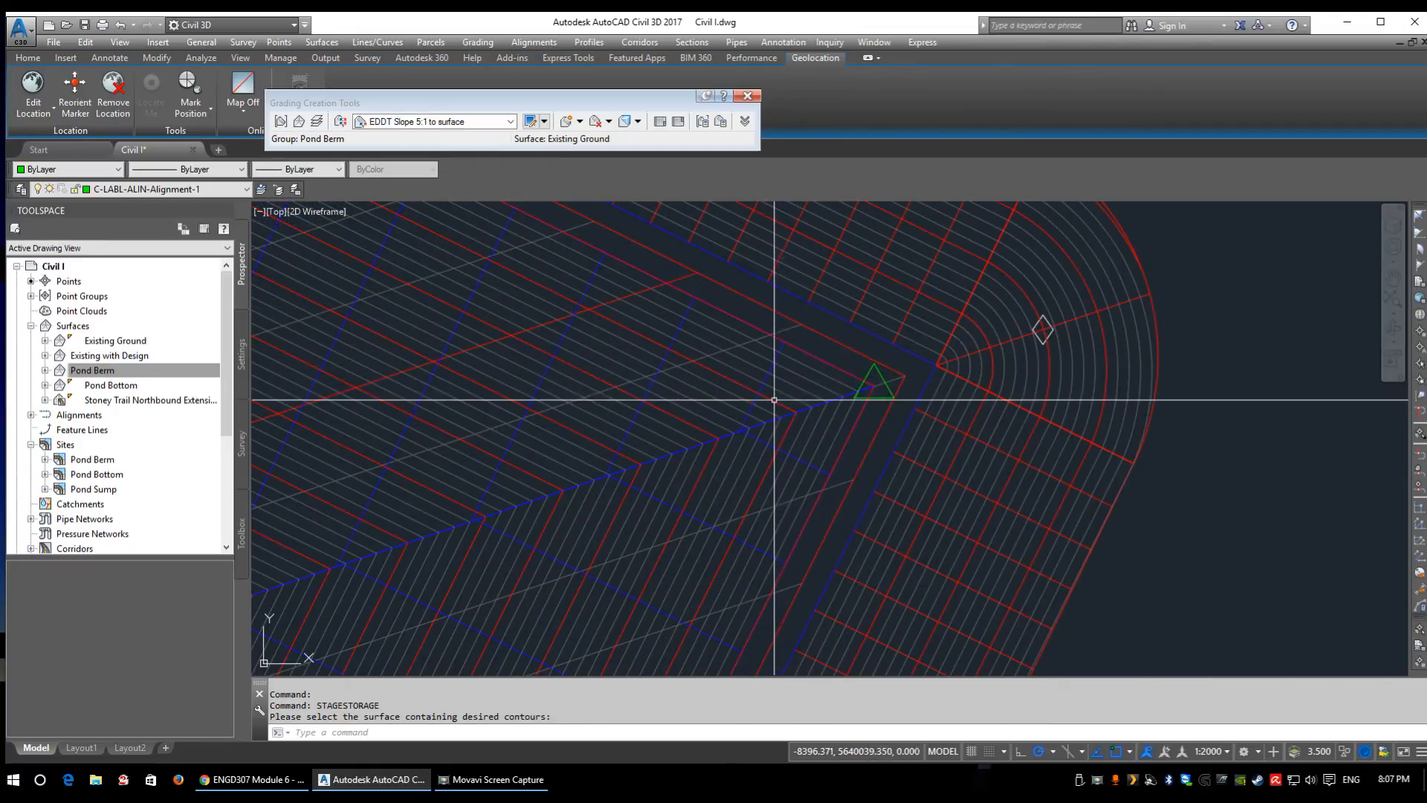
- Create a TIN surface named Pond Water Level with the EDDT Design 0.5m IDX & 0.1 INT style
right_click(95, 327)
left_click(145, 331)
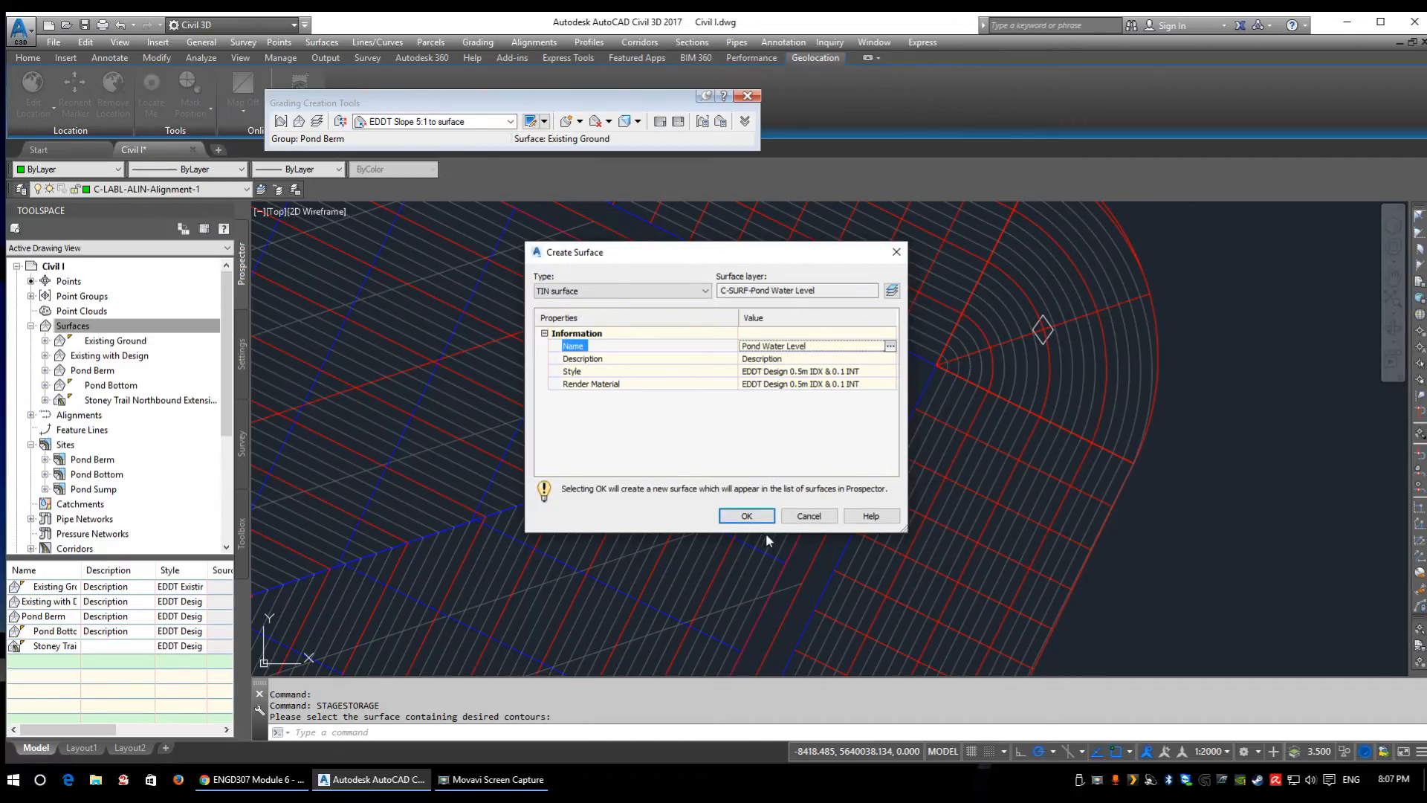
left_click(746, 515)
scroll(1264, 519, "down", 5)
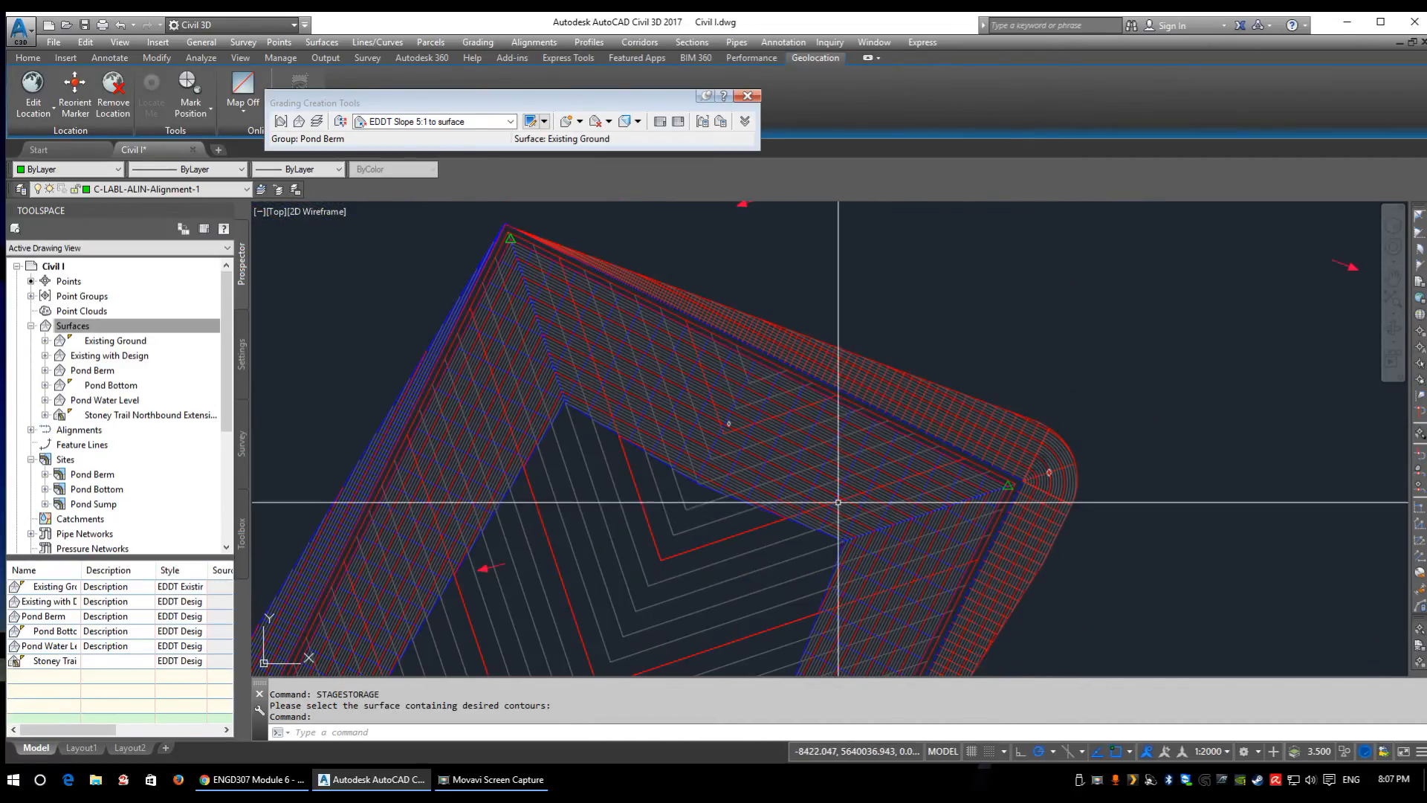
scroll(677, 297, "down", 2)
scroll(683, 554, "up", 10)
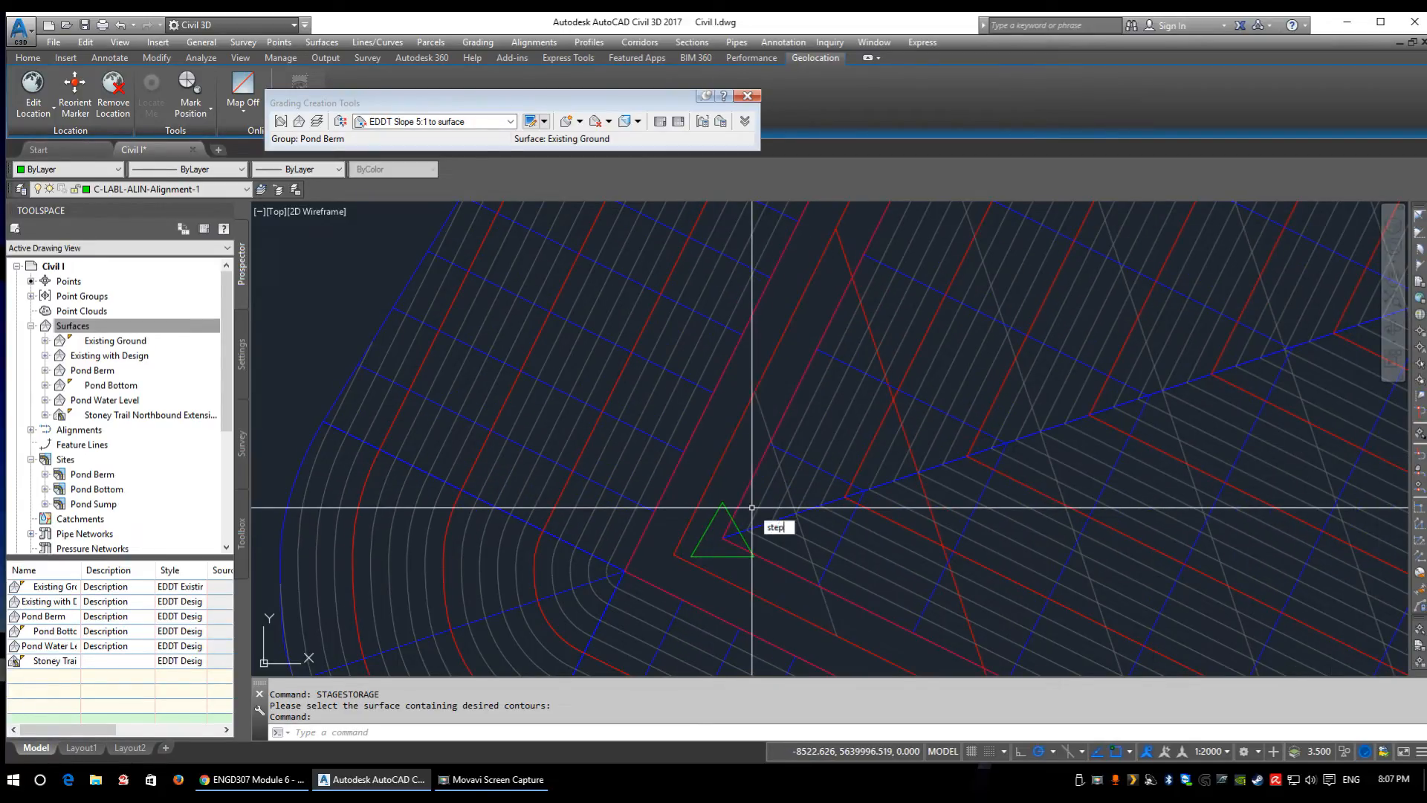
type("d")
key("Return")
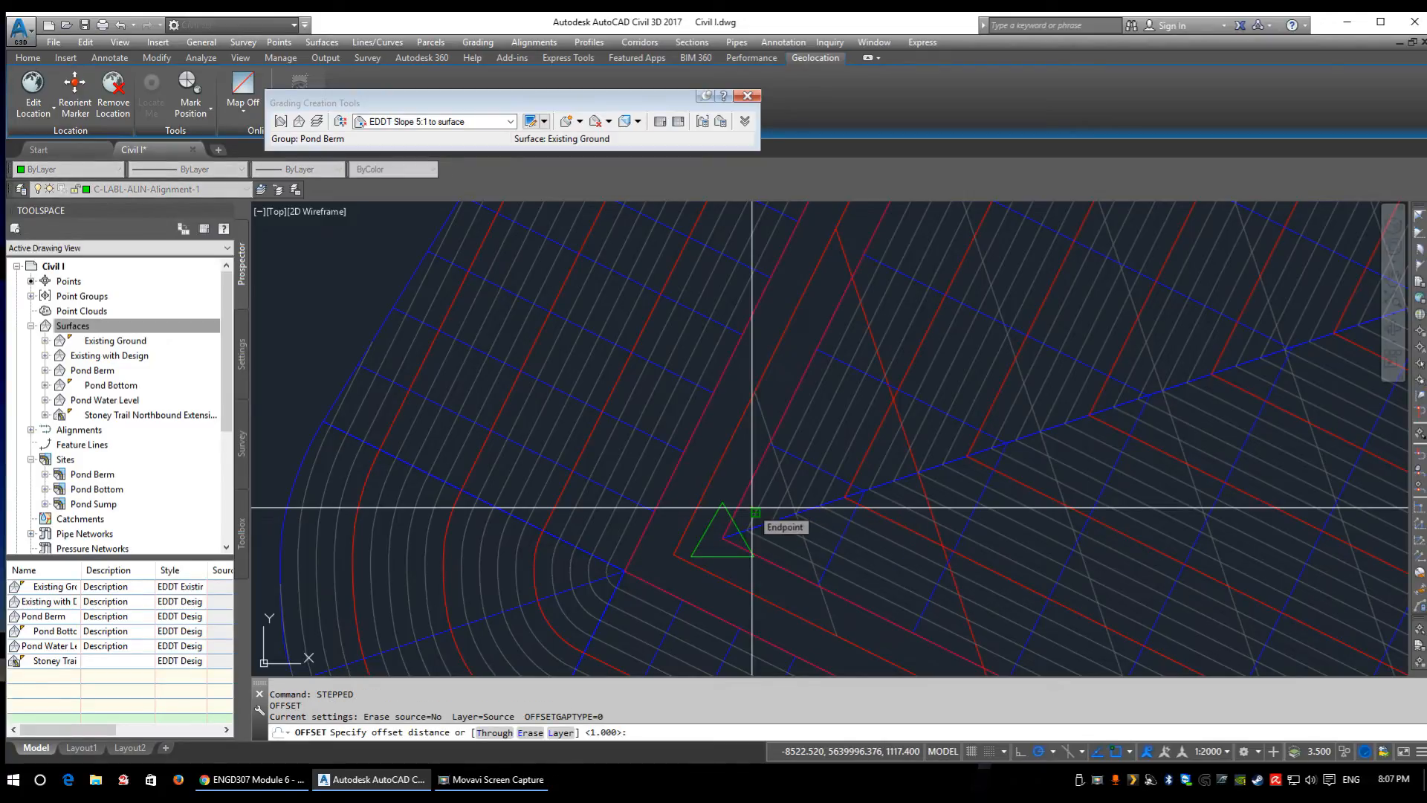
key("Escape")
type("steppedoffs")
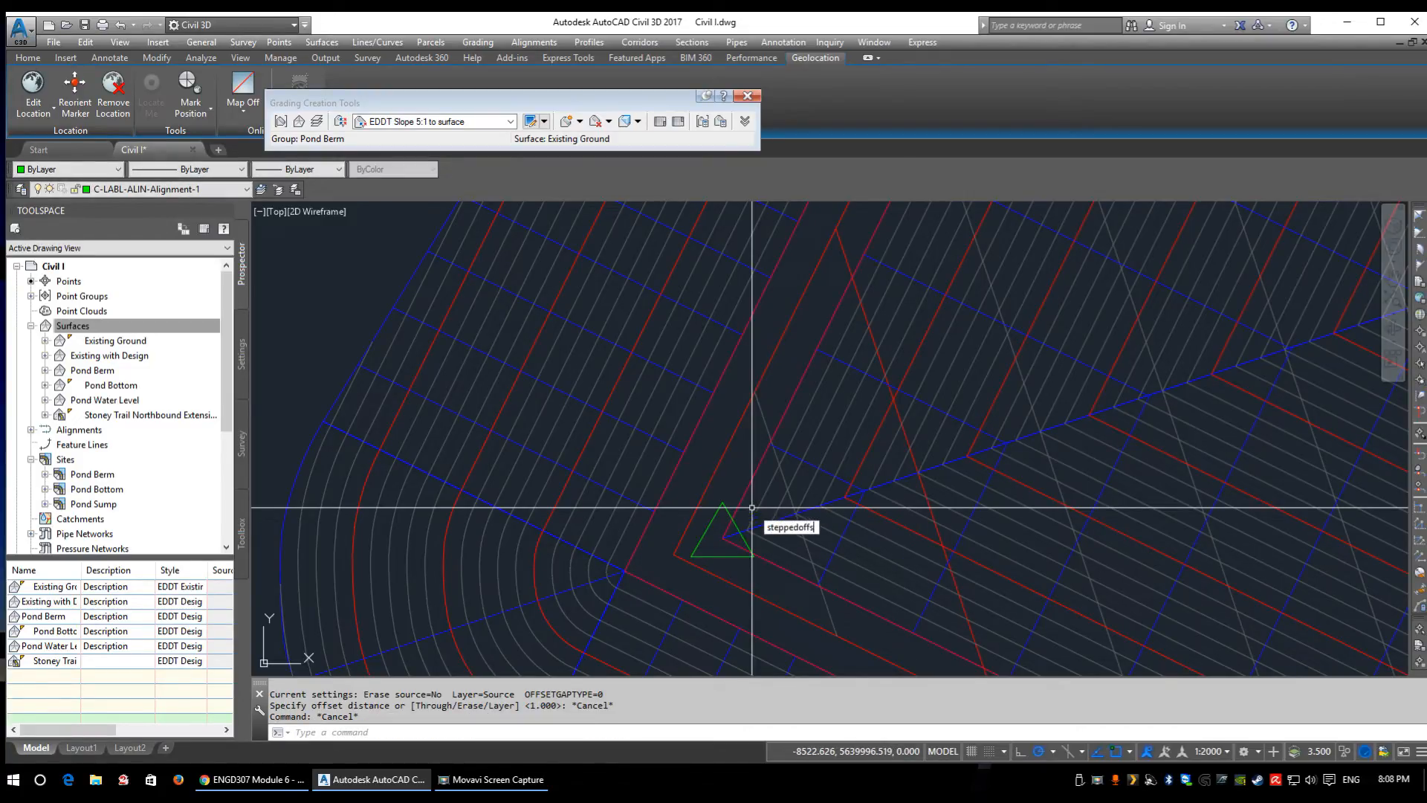
type("et")
key("Return")
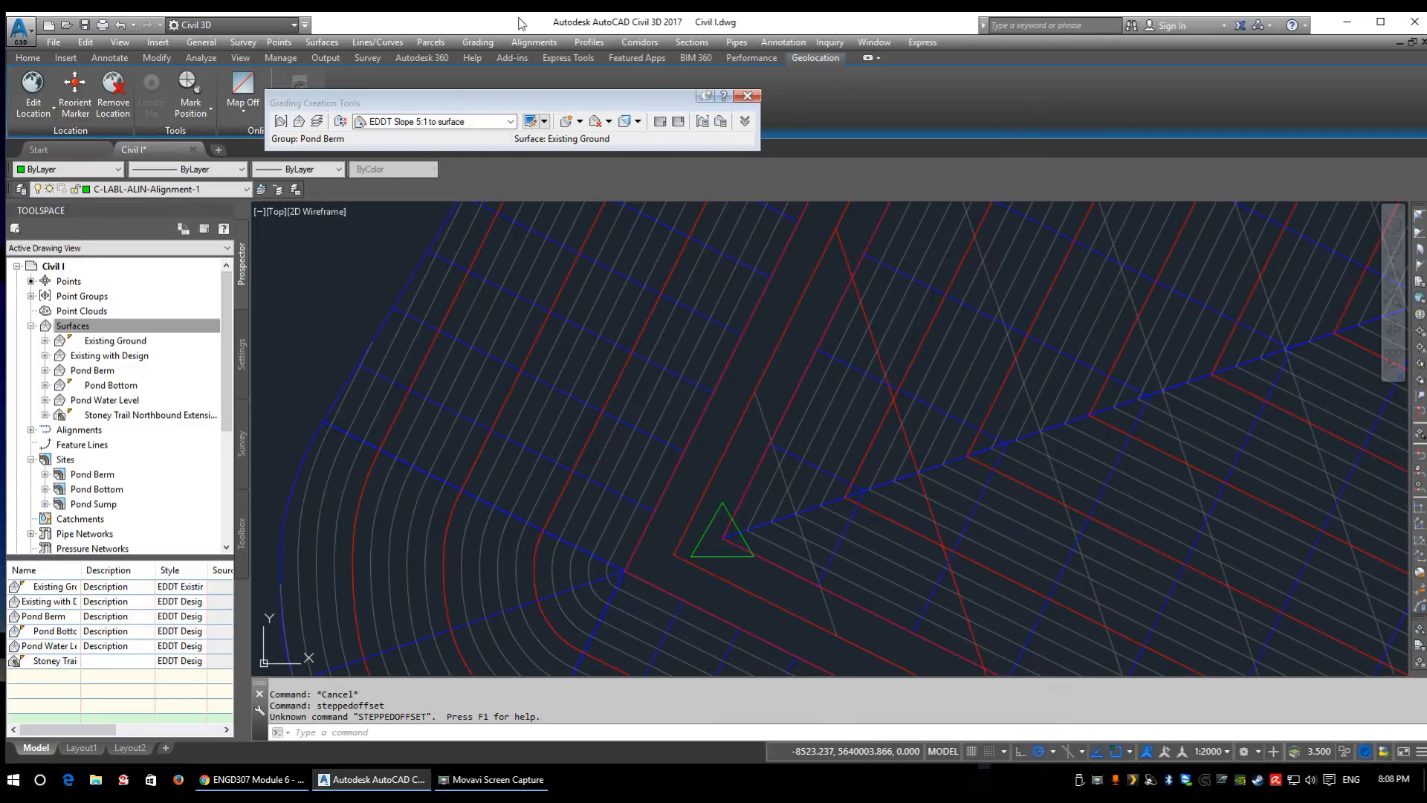
- Create a stepped offset of the red Pond Bottom feature line, 0.5 m towards the inside of the pond with 0.000 elevation difference
left_click(491, 45)
mouse_move(537, 201)
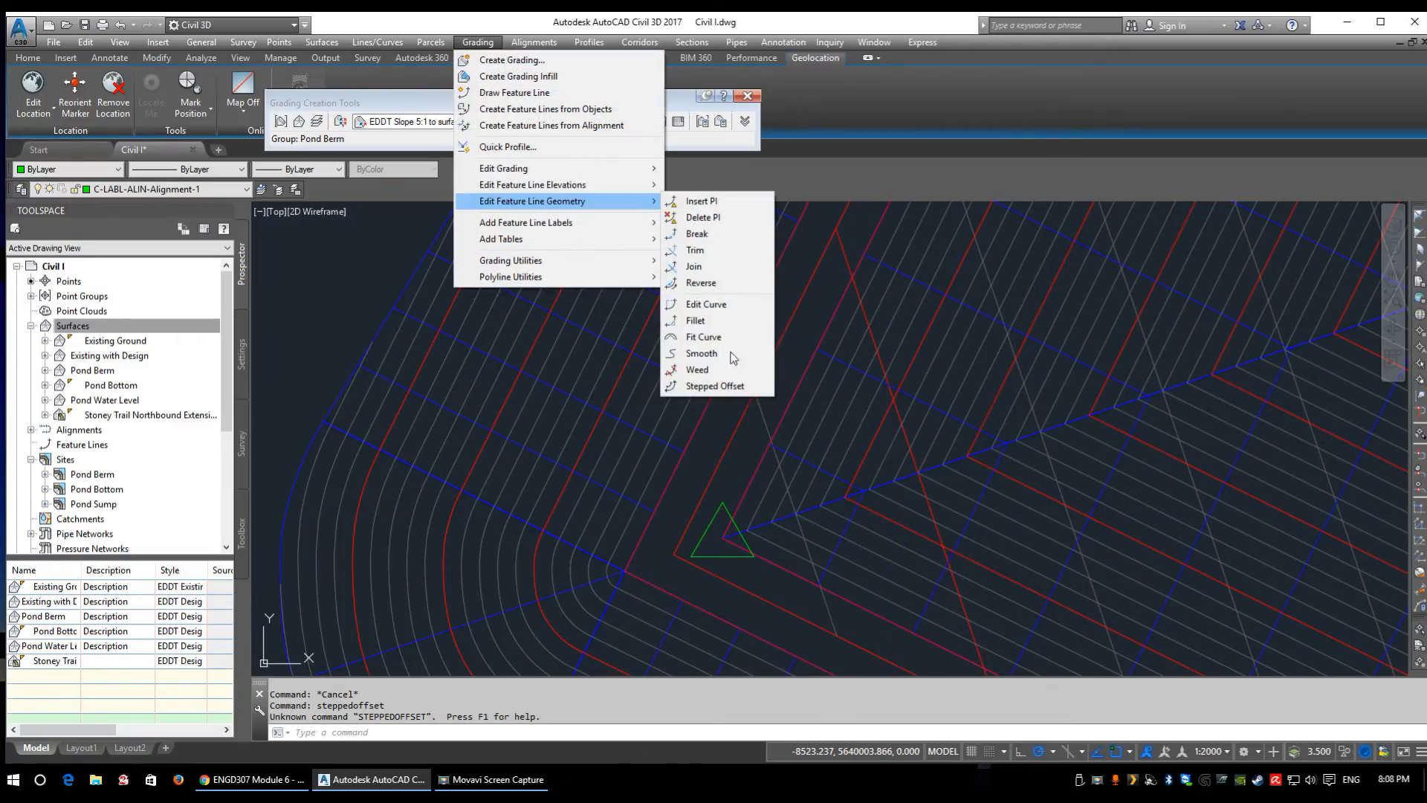
left_click(711, 384)
type(".5")
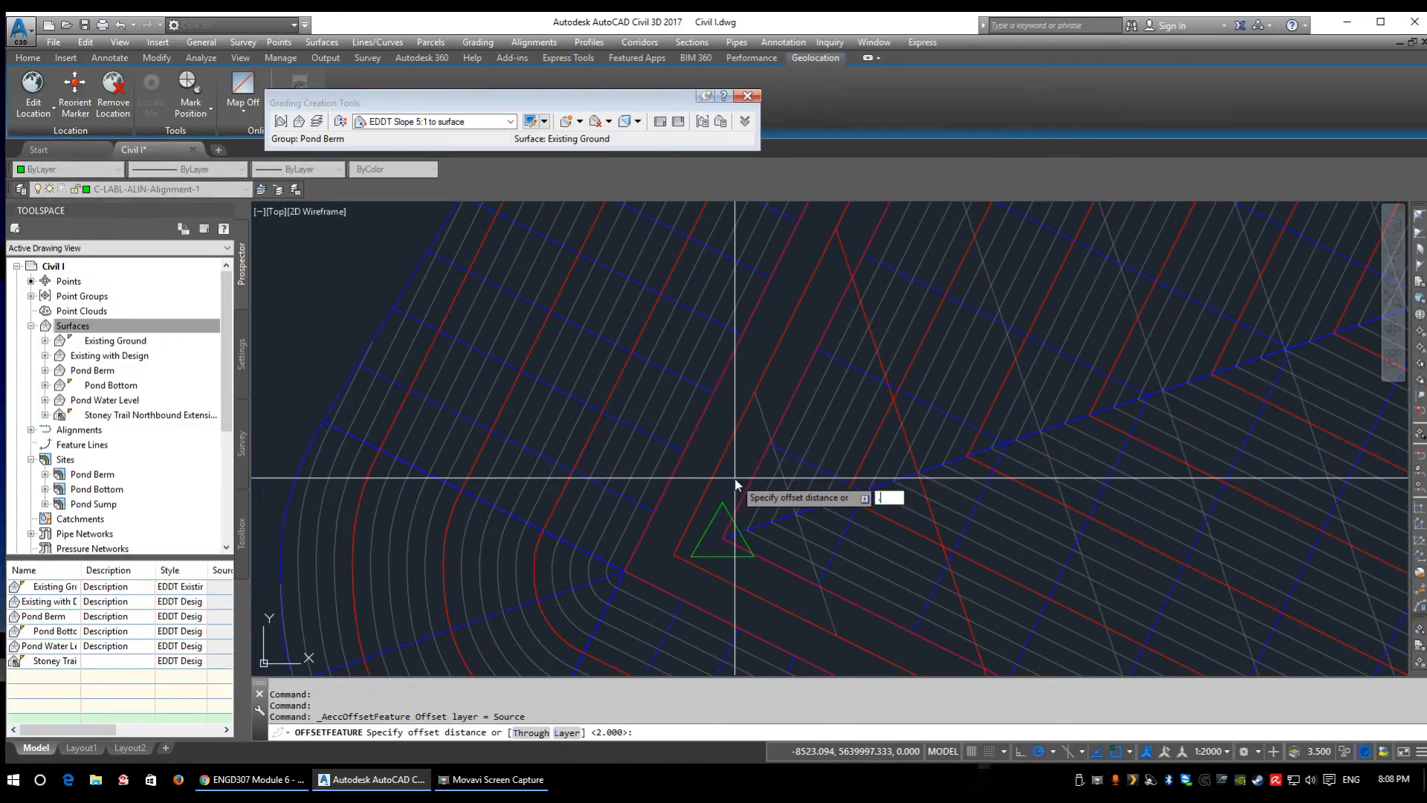
key("Return")
scroll(741, 428, "up", 6)
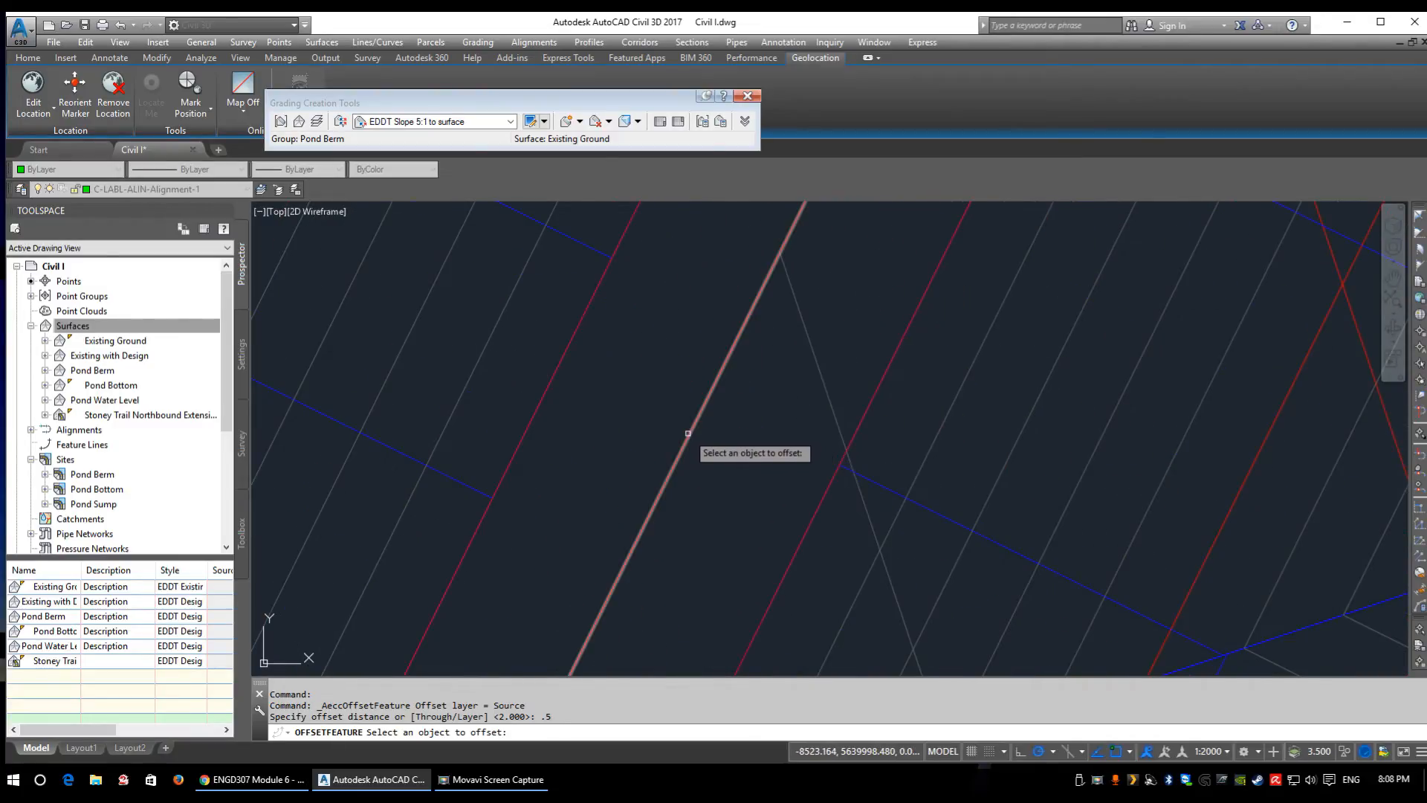
left_click(689, 434)
left_click(773, 477)
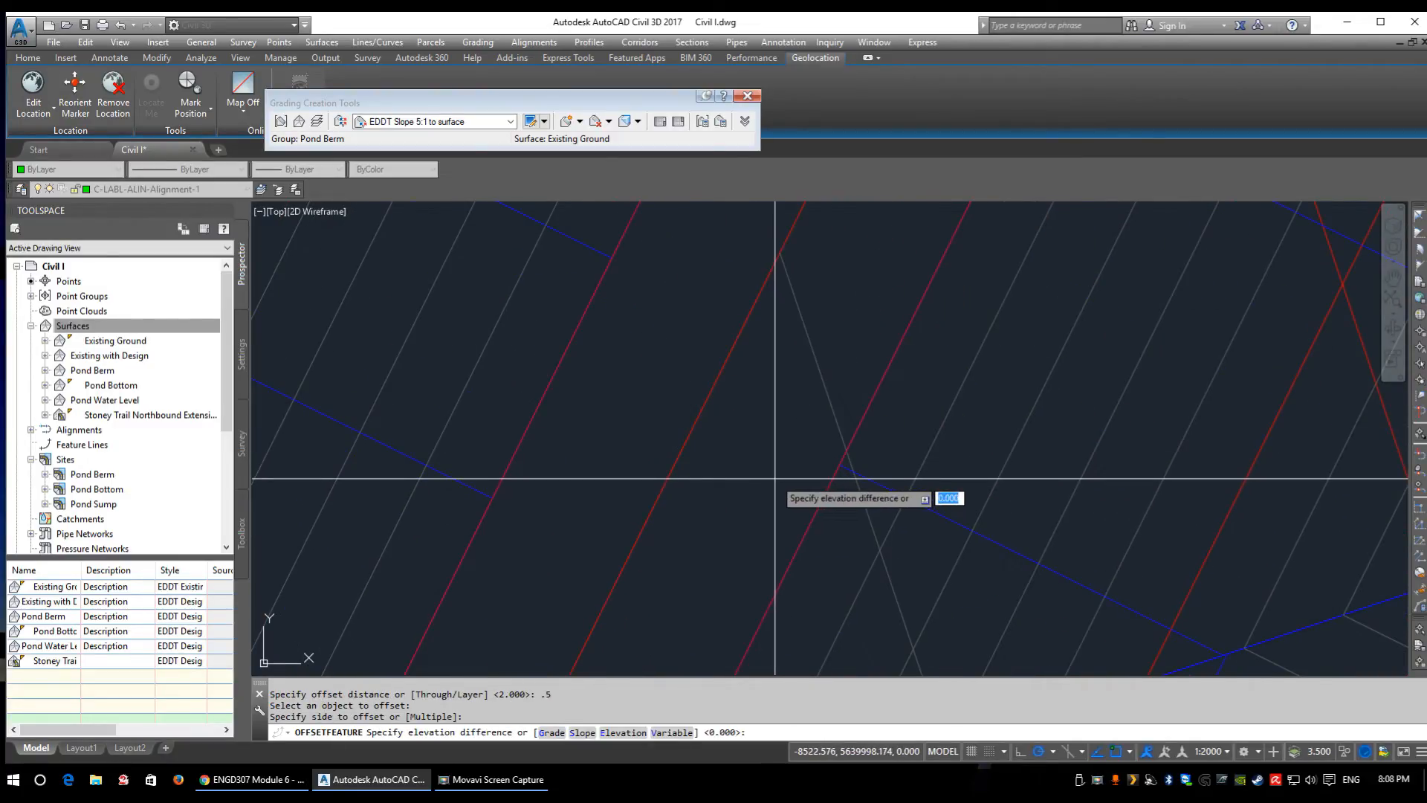
key("Return")
scroll(780, 493, "down", 3)
key("Escape")
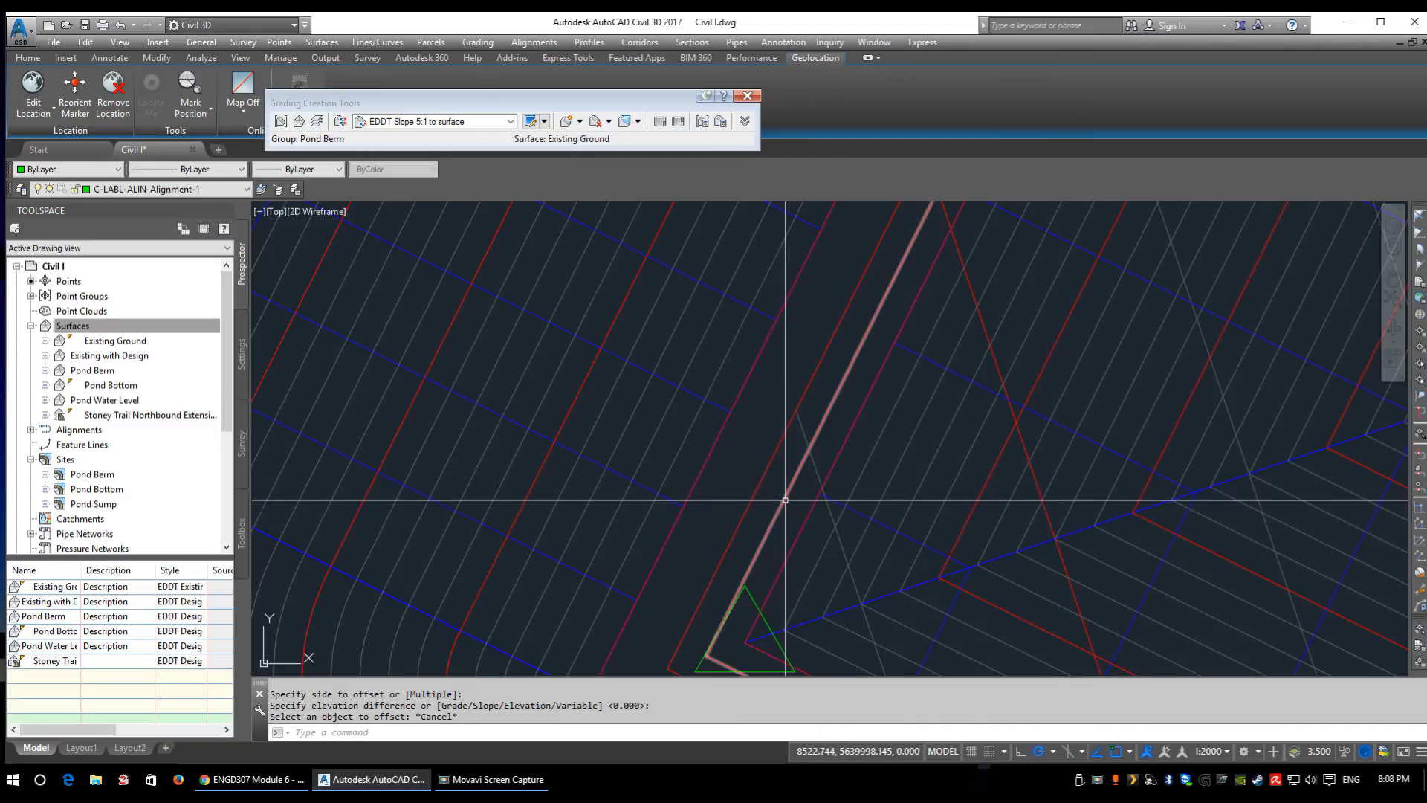
- Create a site named Pond Water Level
right_click(75, 459)
left_click(112, 466)
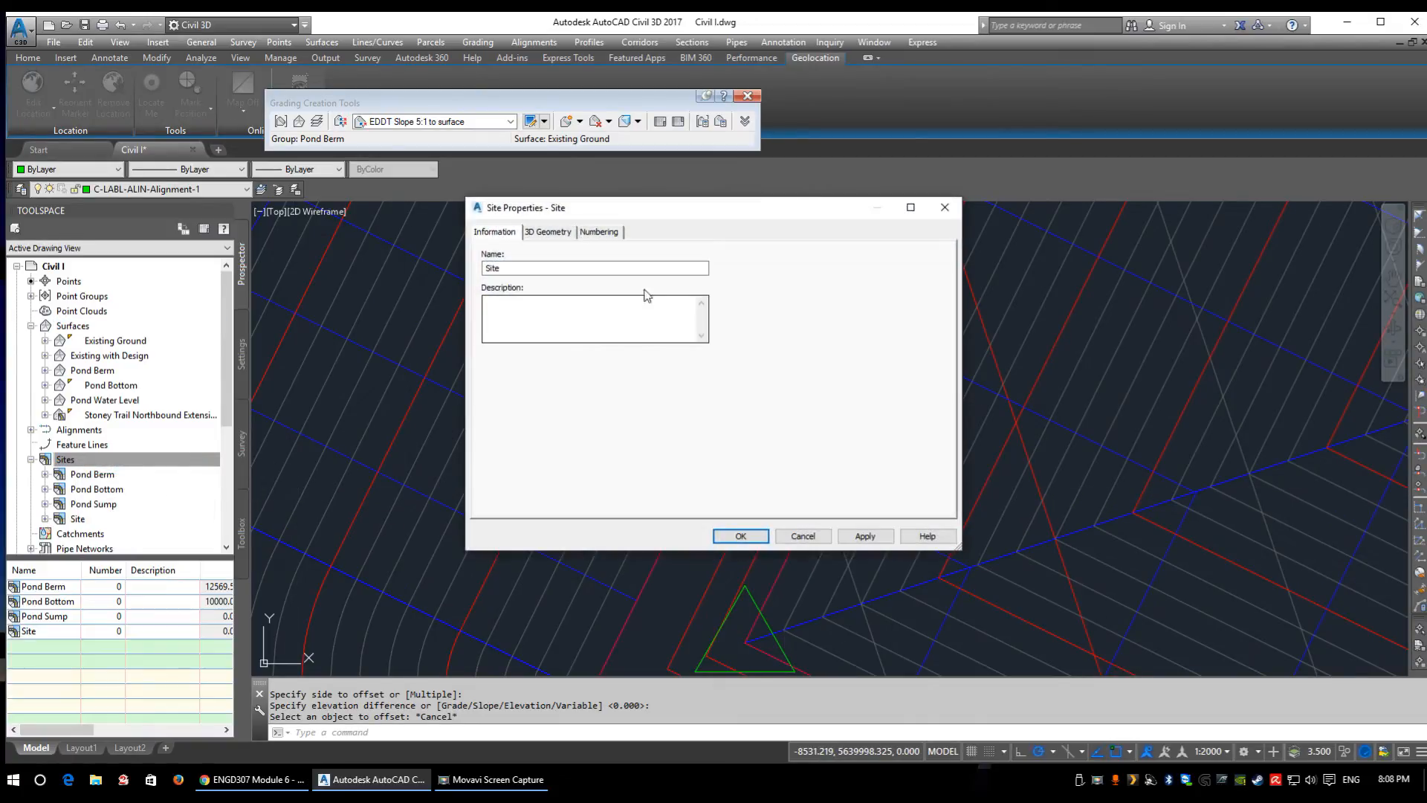
type("Pond Water Level")
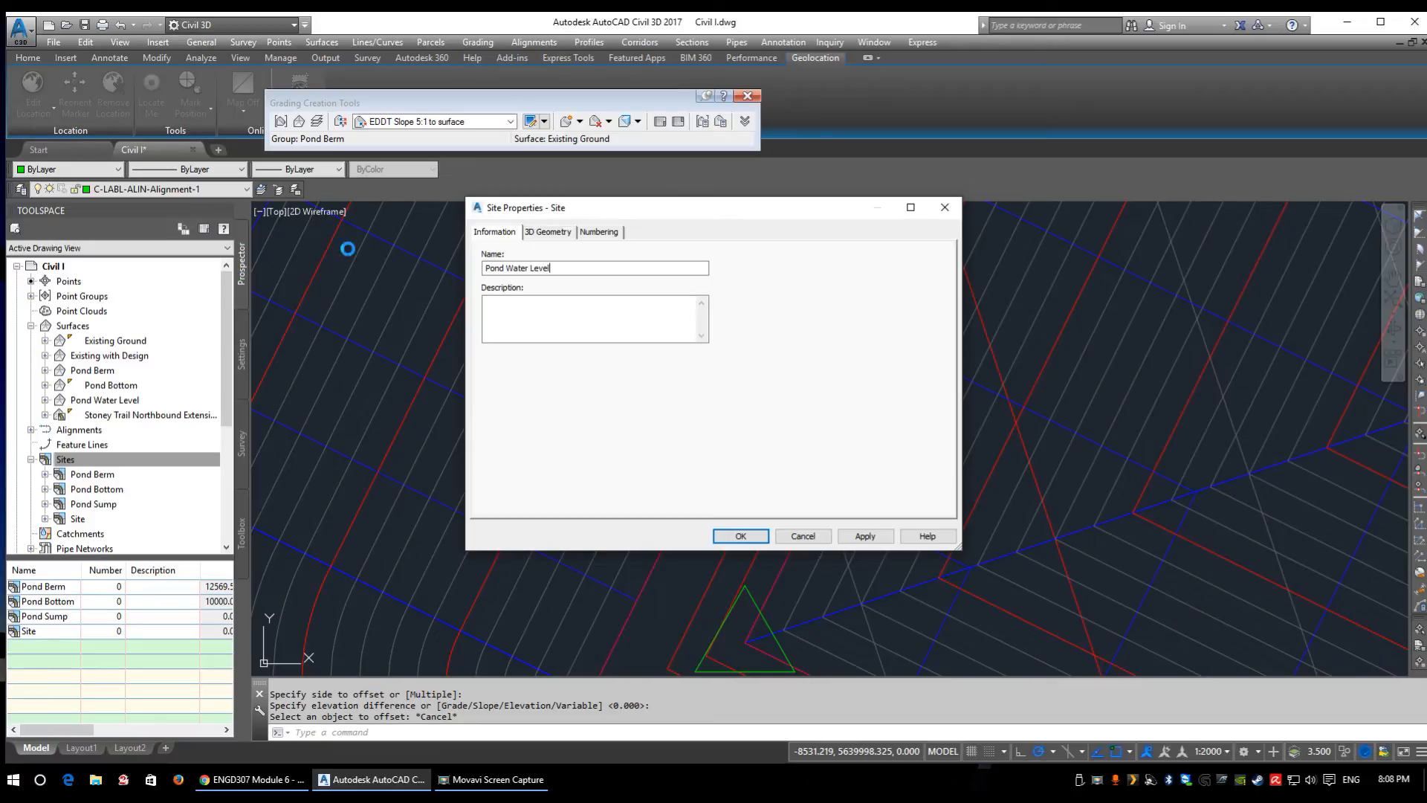
key("Return")
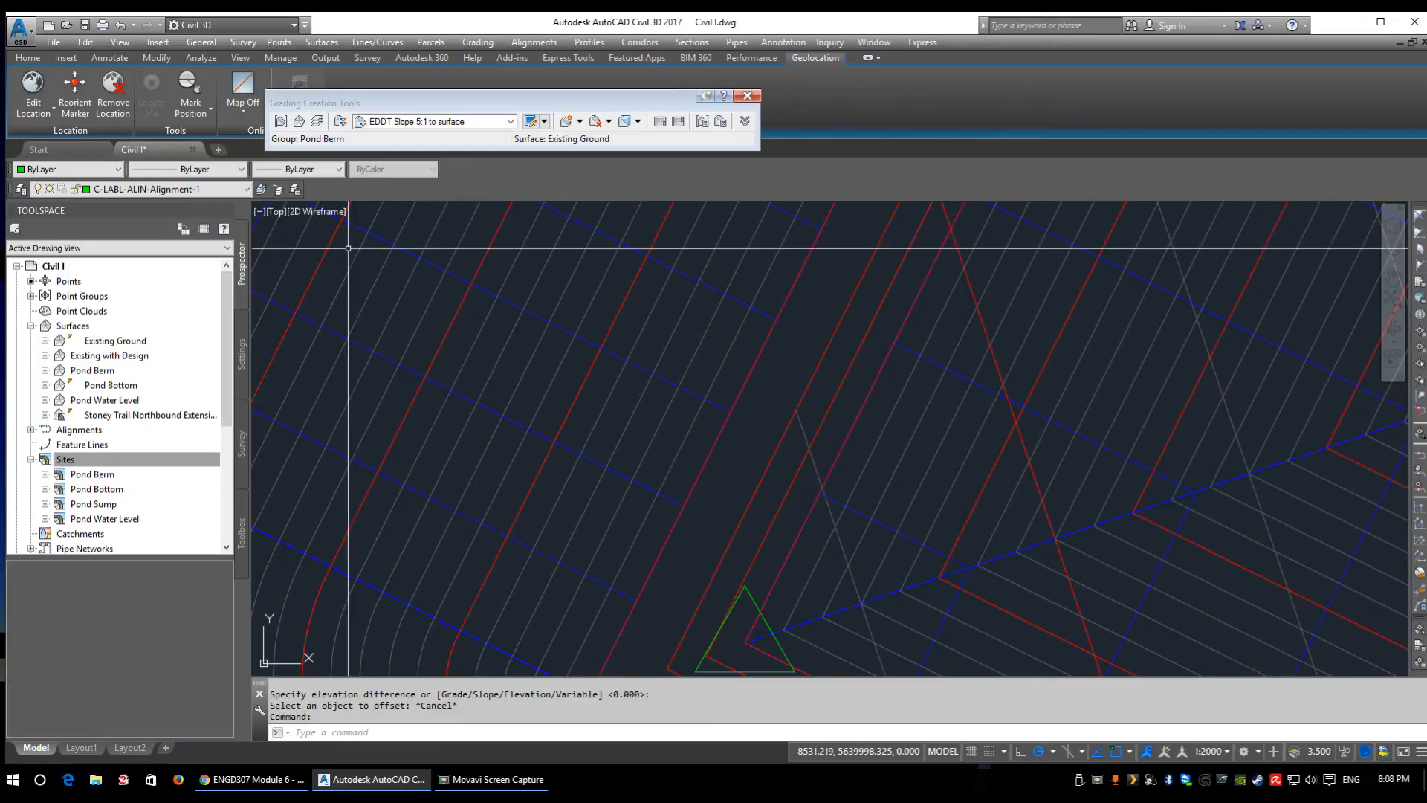
- Move the new offset feature line from the Pond Bottom site to the Pond Water Level site
left_click(797, 473)
middle_click_drag(840, 505, 719, 413)
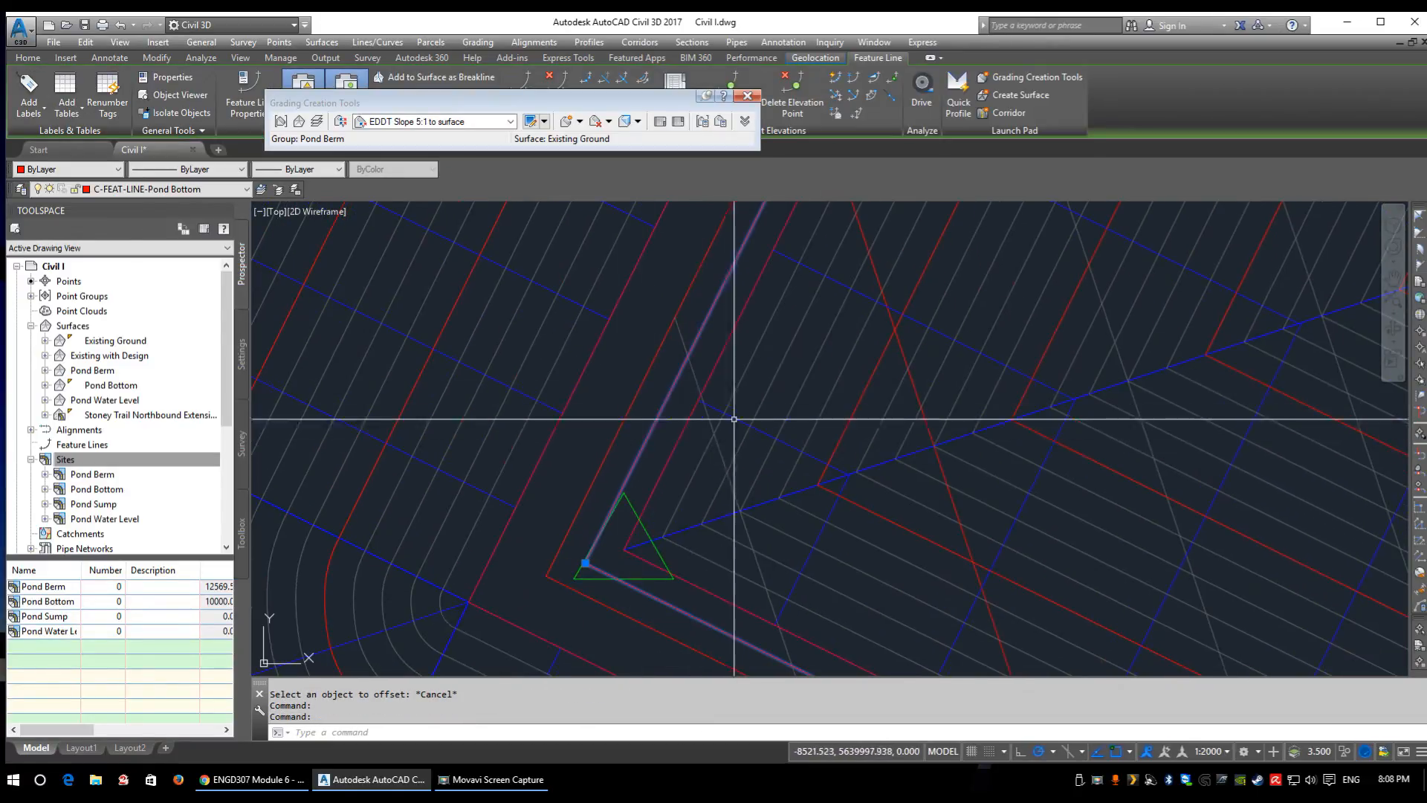
right_click(637, 460)
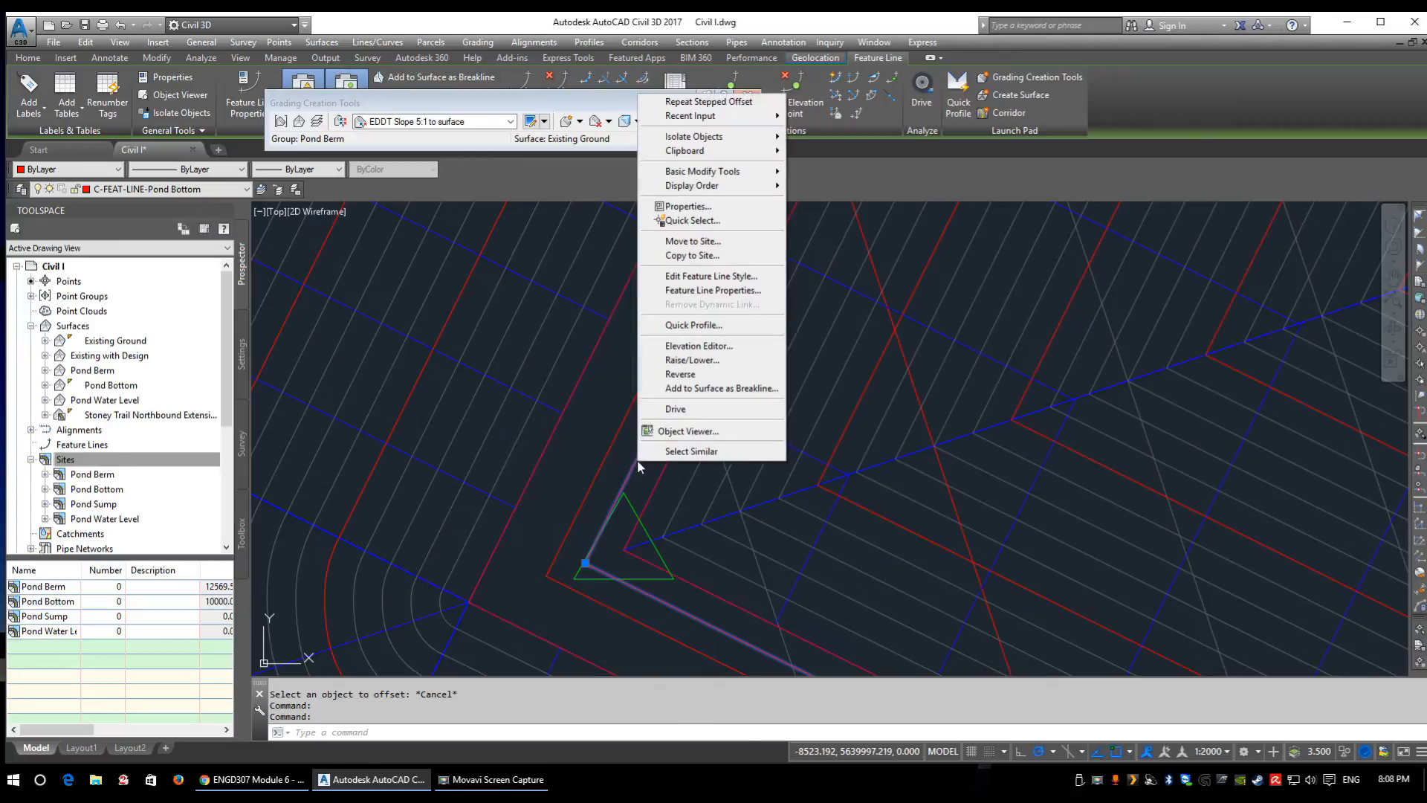
left_click(695, 242)
left_click(659, 257)
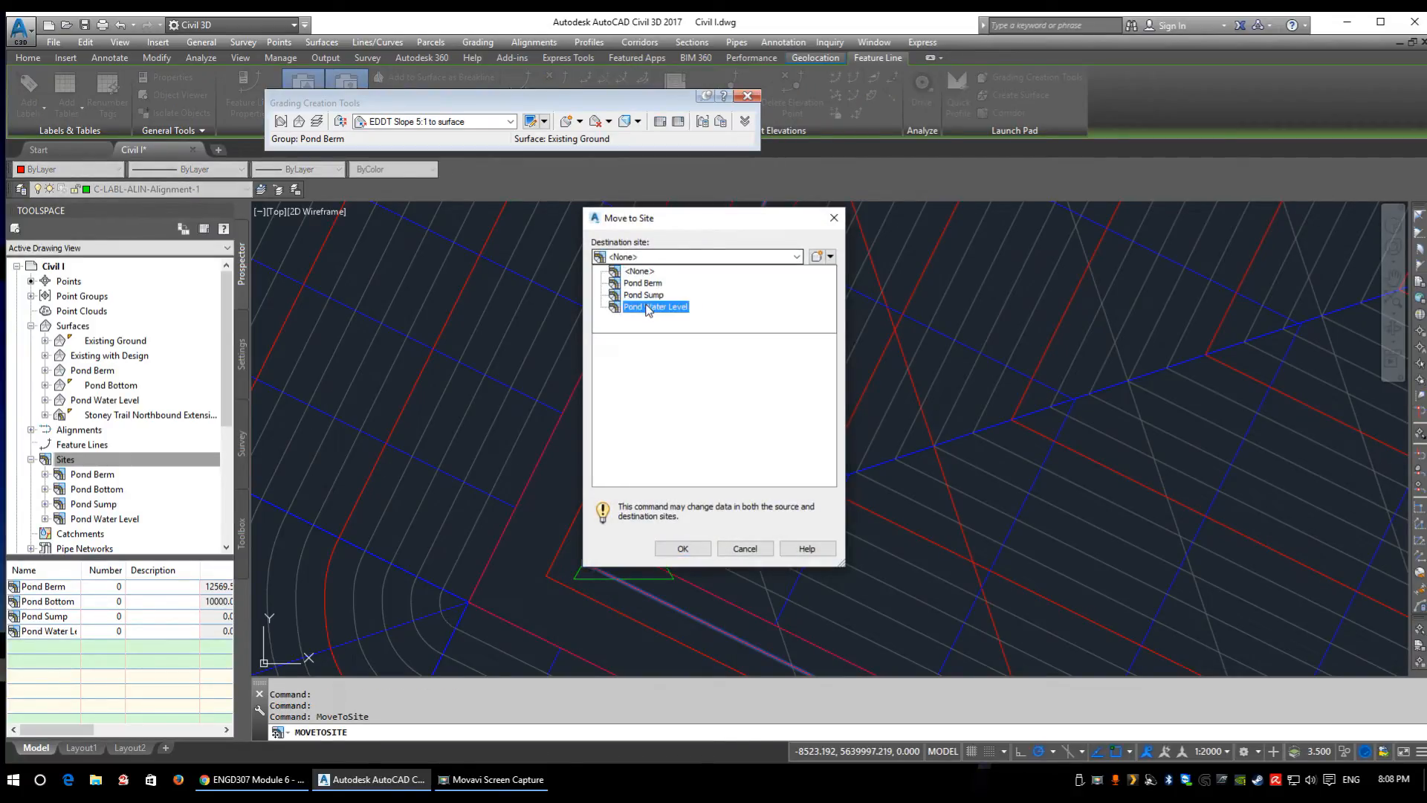
left_click(648, 307)
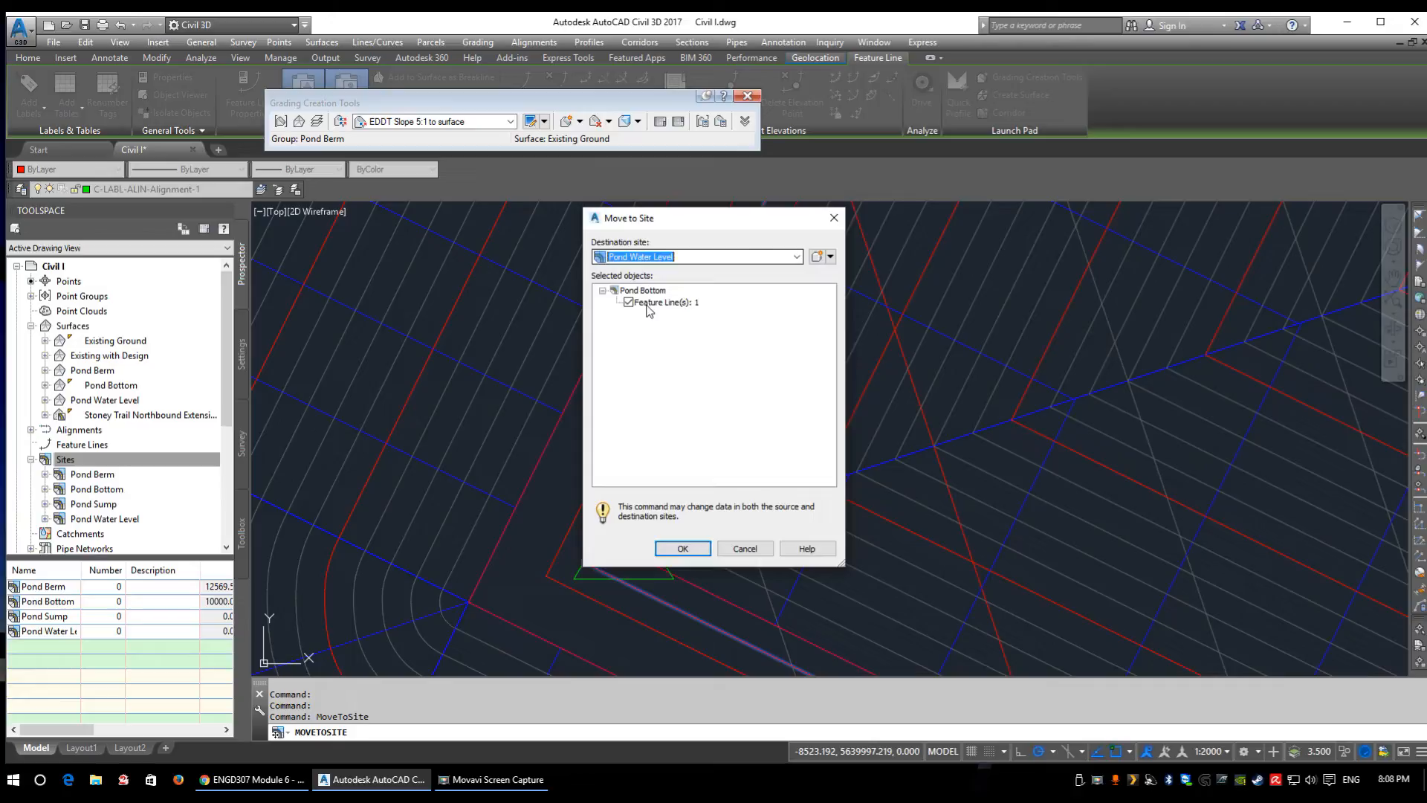
left_click(680, 549)
- Change the style of the offset feature line to EDDT Feature Line Yellow
left_click(636, 473)
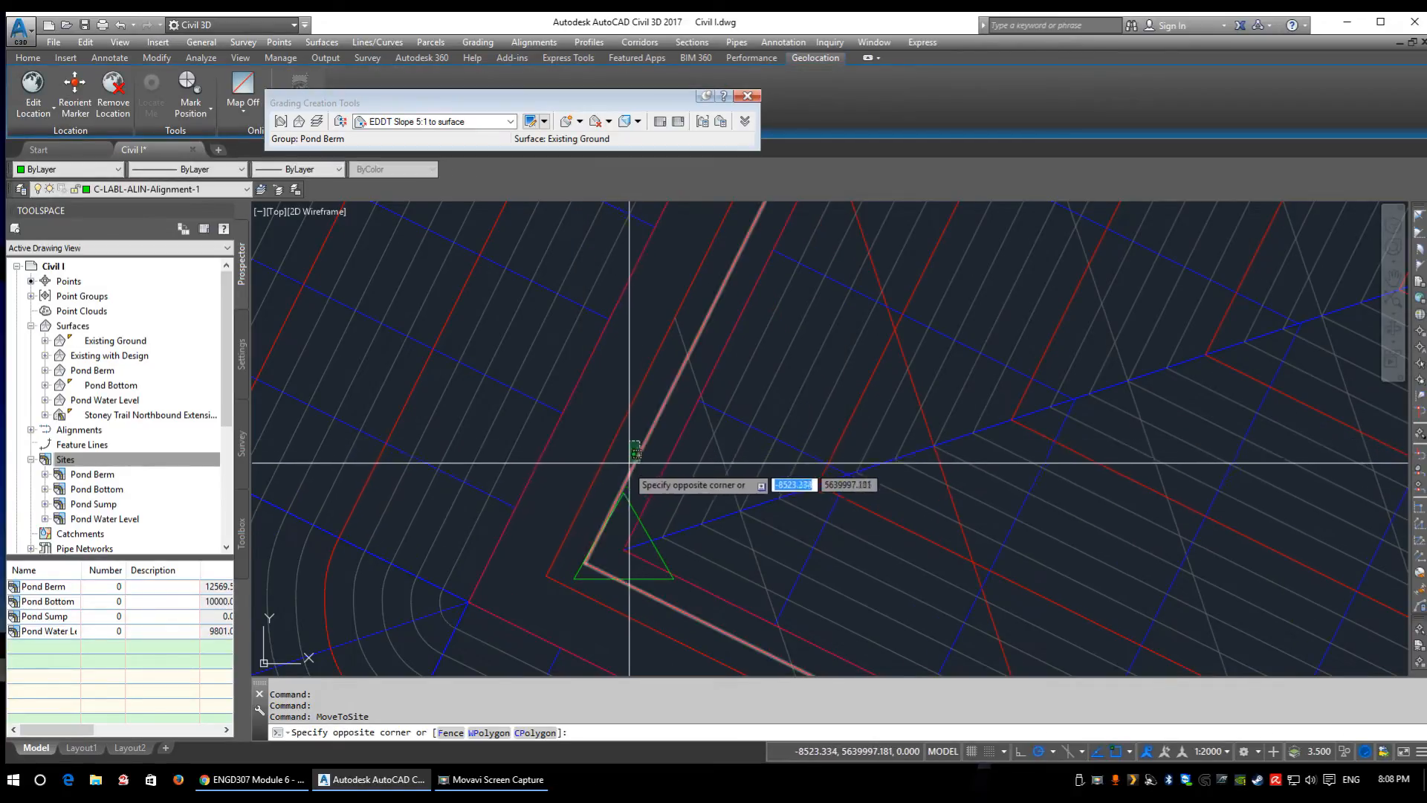
right_click(644, 442)
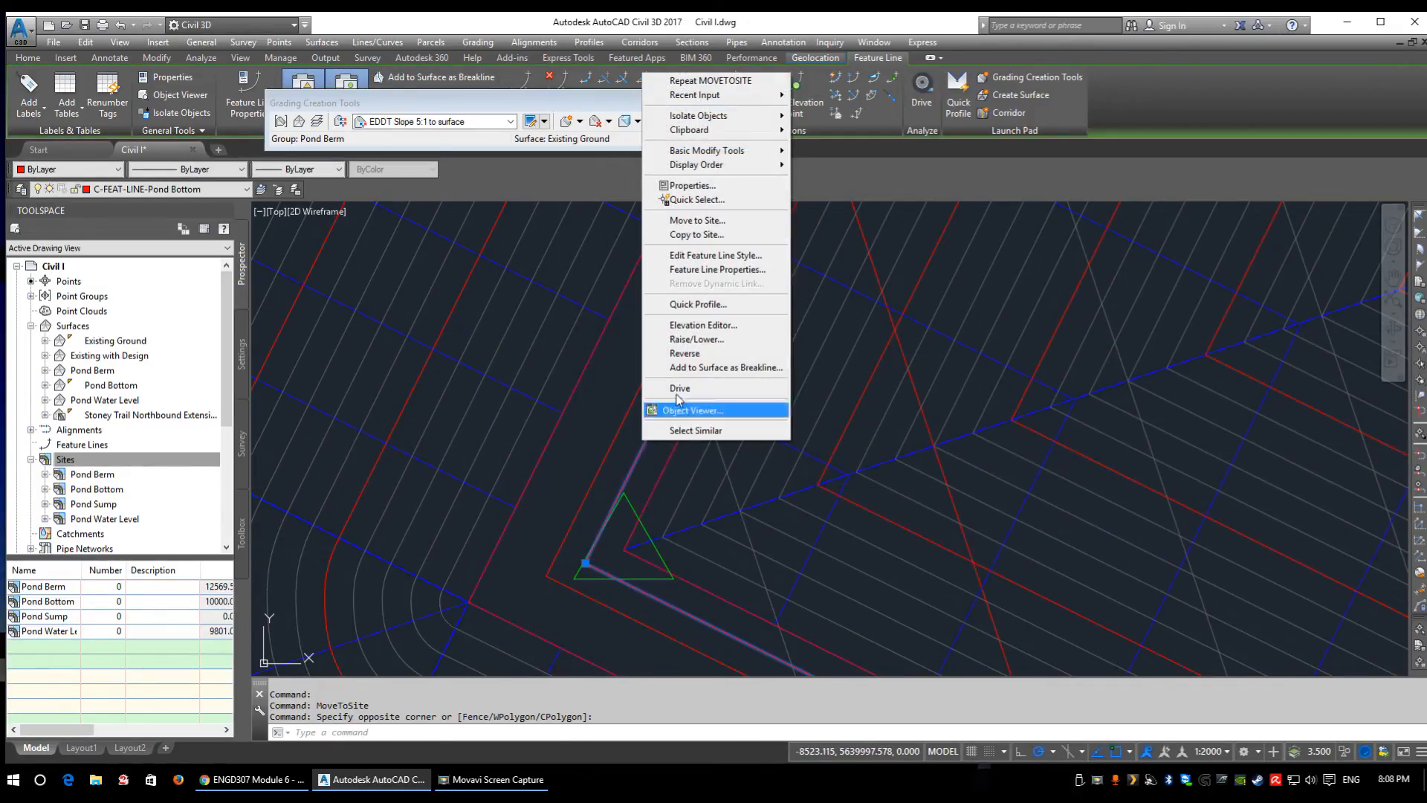
left_click(706, 270)
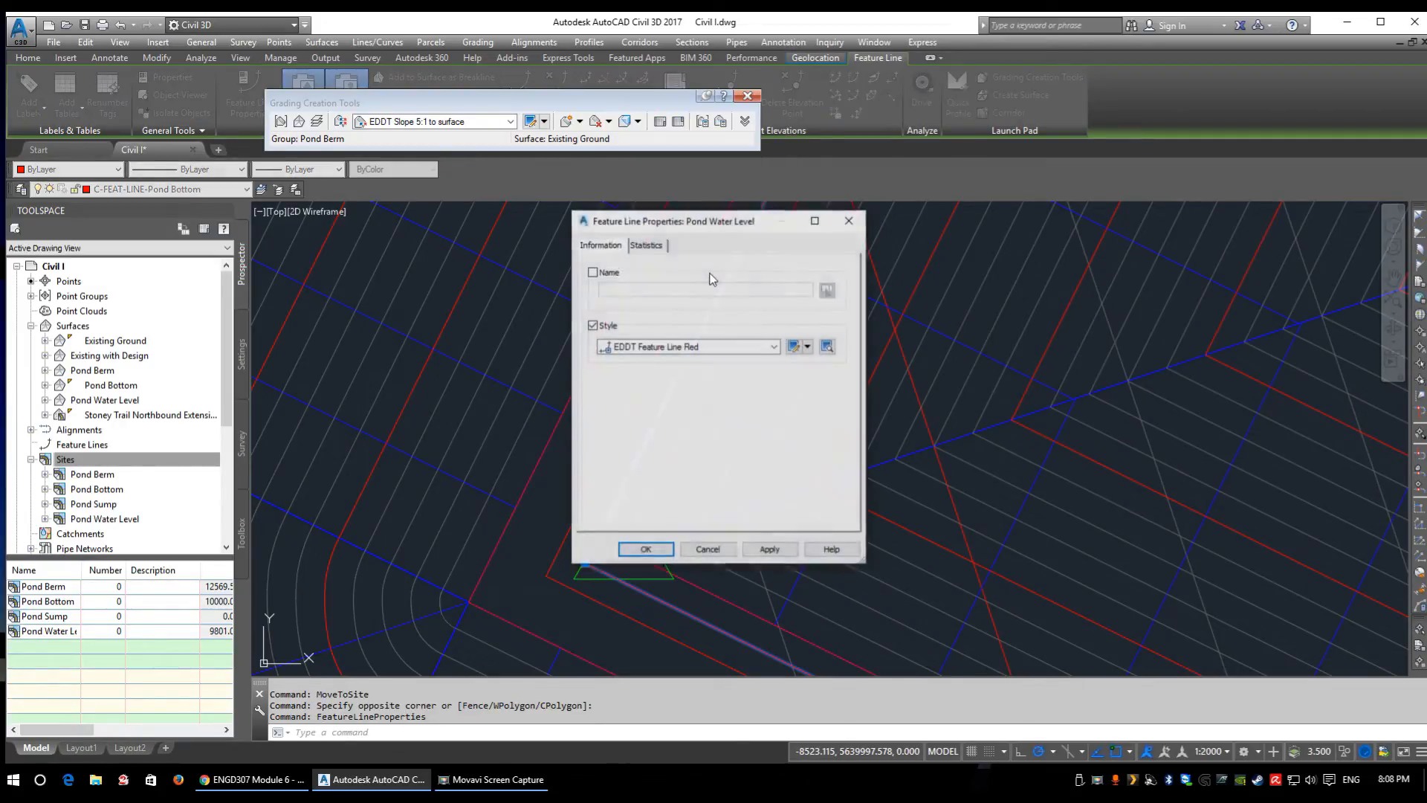
left_click(698, 346)
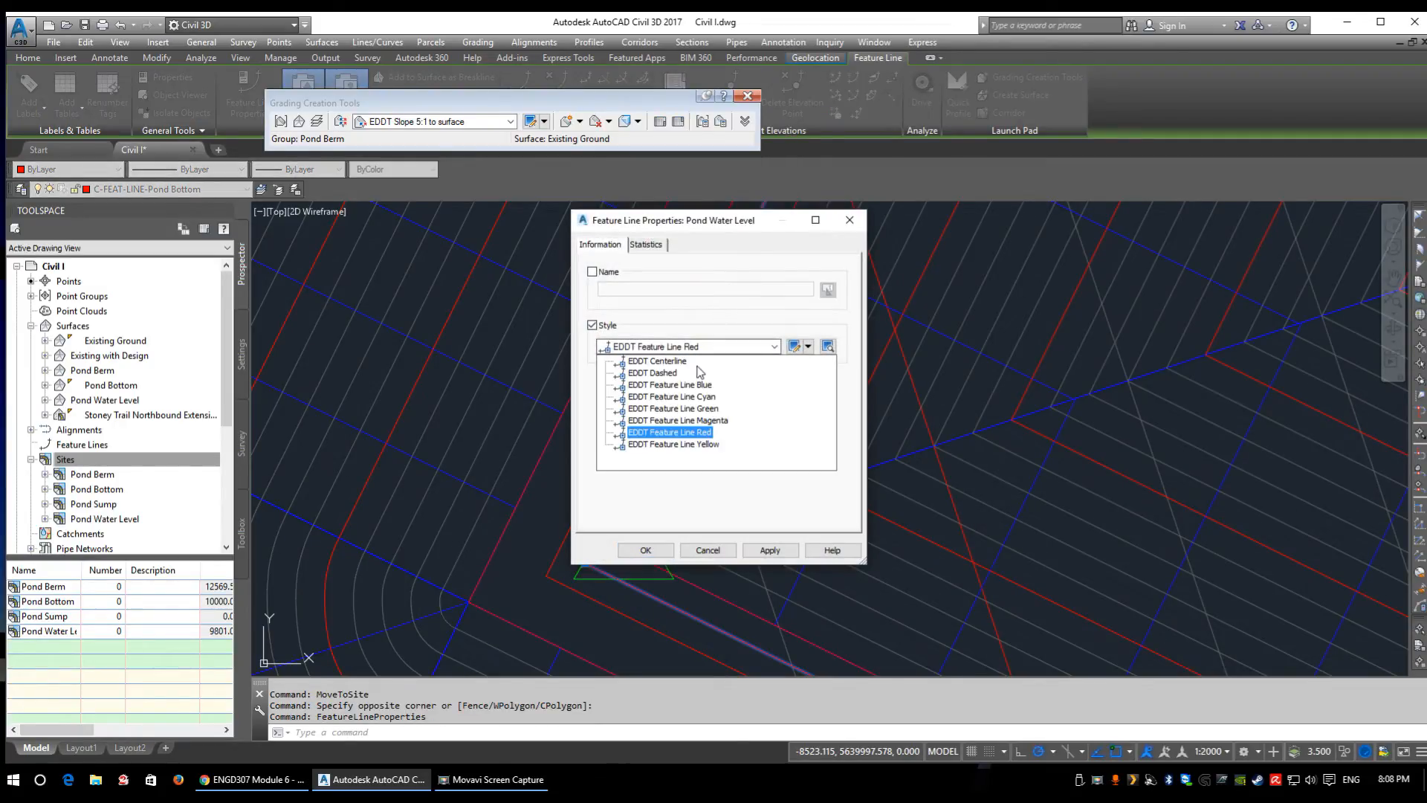
left_click(671, 444)
left_click(646, 550)
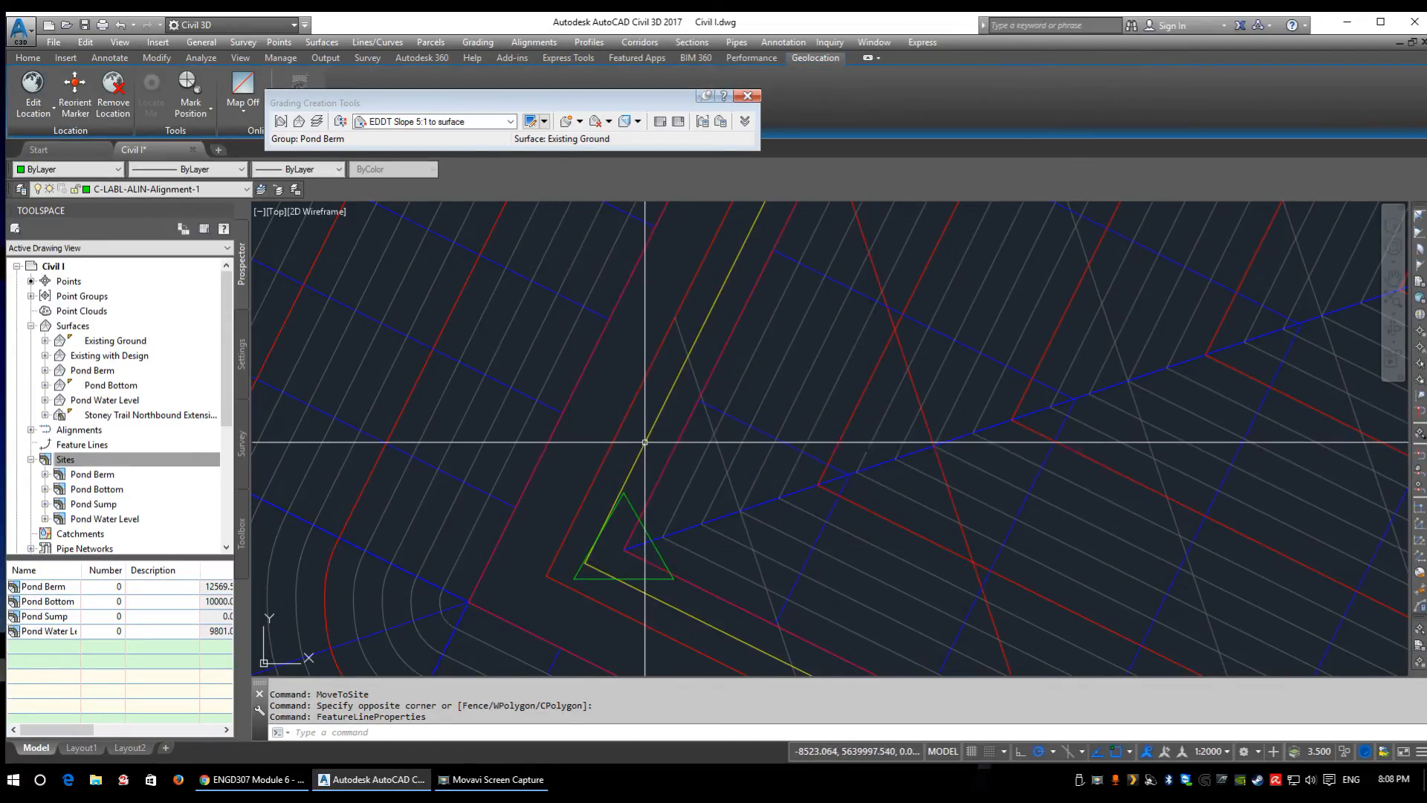
- Bring the feature lines on the inner and outer sides of the yellow line to the front of the display order
left_click(704, 382)
left_click(719, 373)
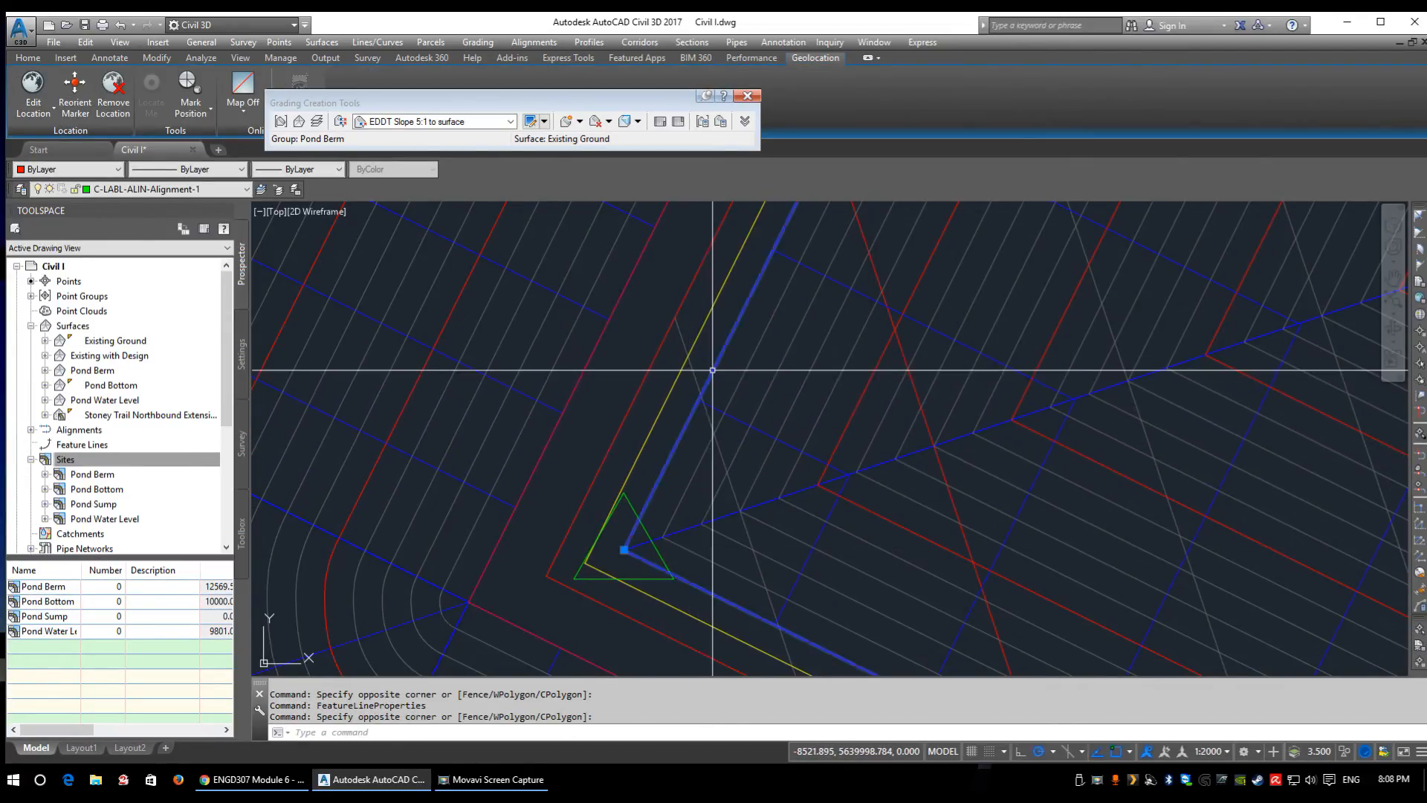
left_click(565, 405)
right_click(1005, 407)
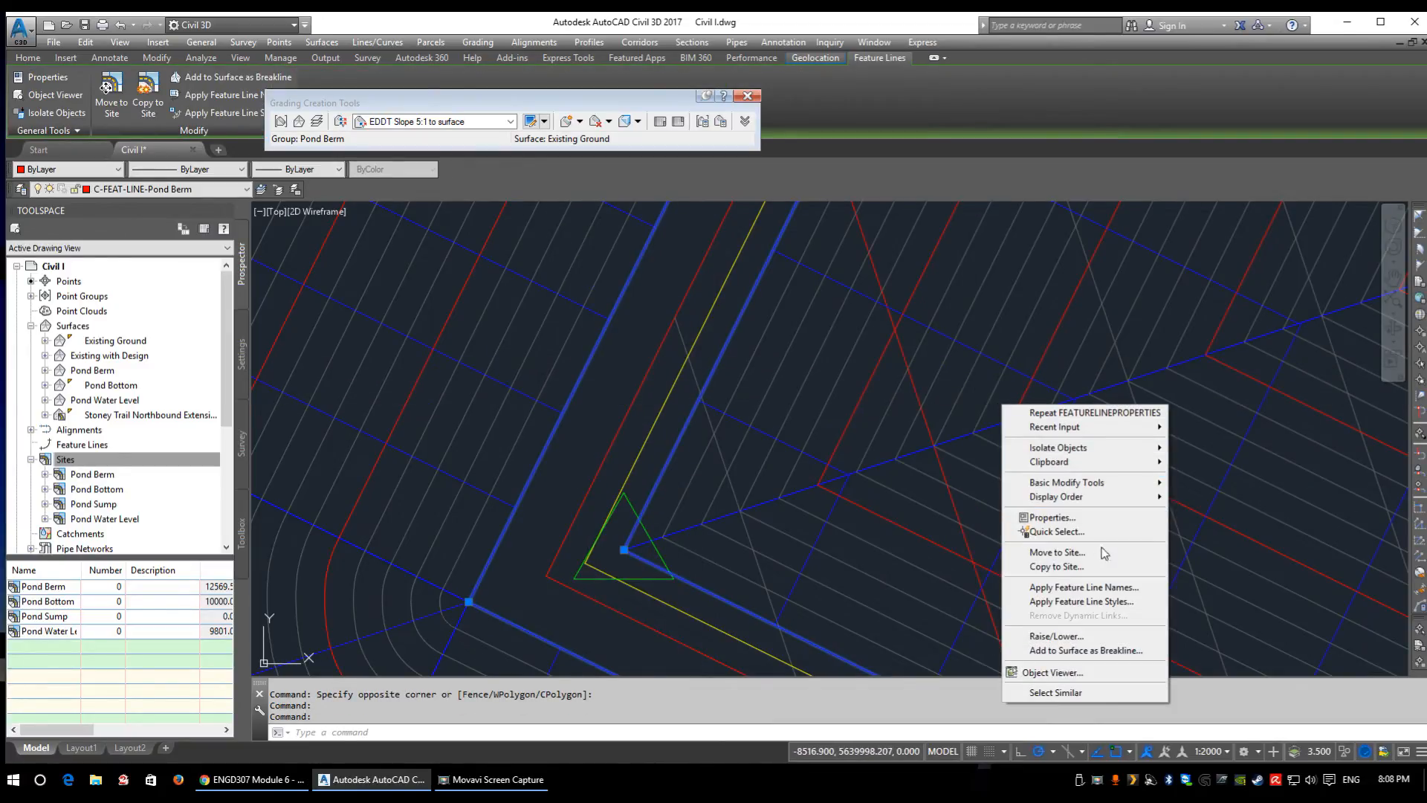
mouse_move(1077, 497)
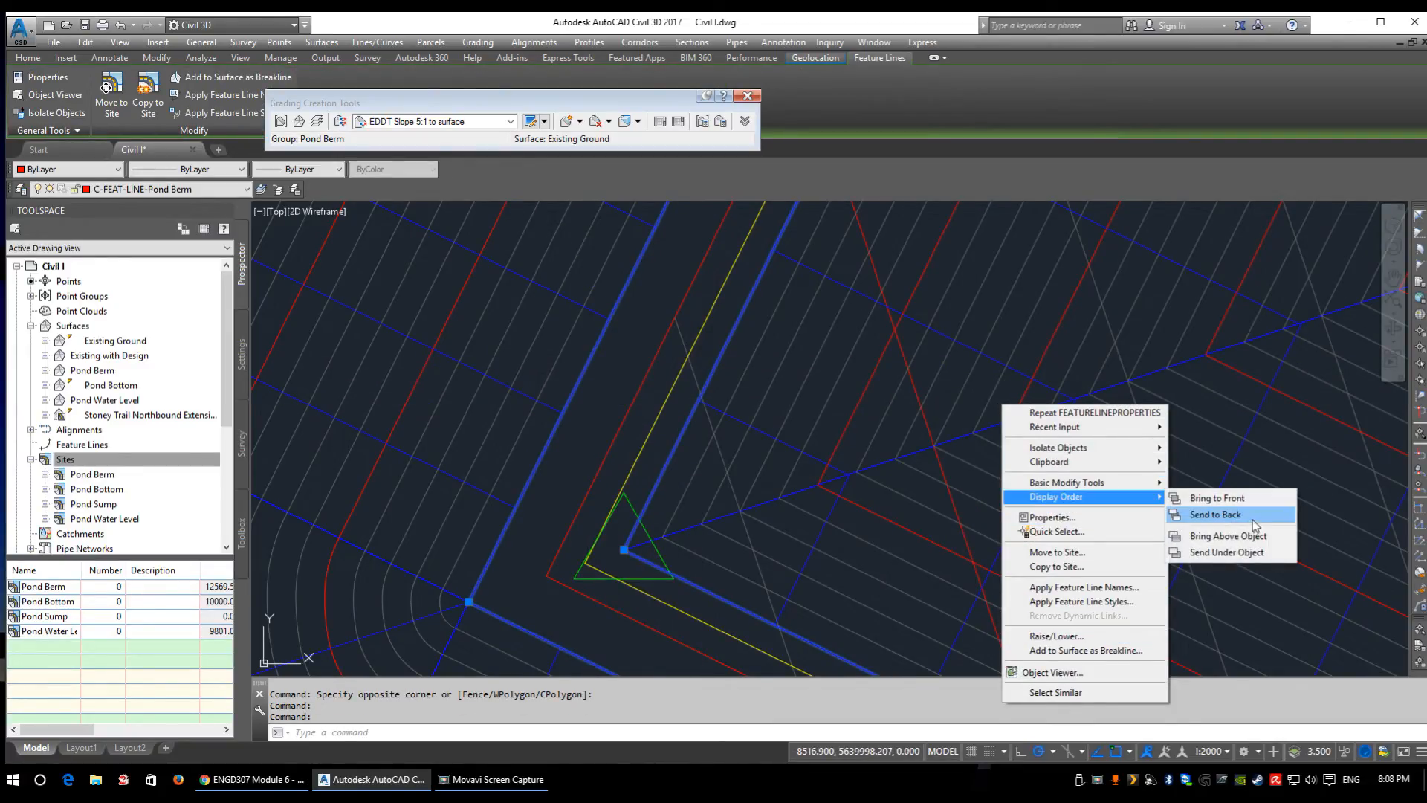
left_click(1198, 495)
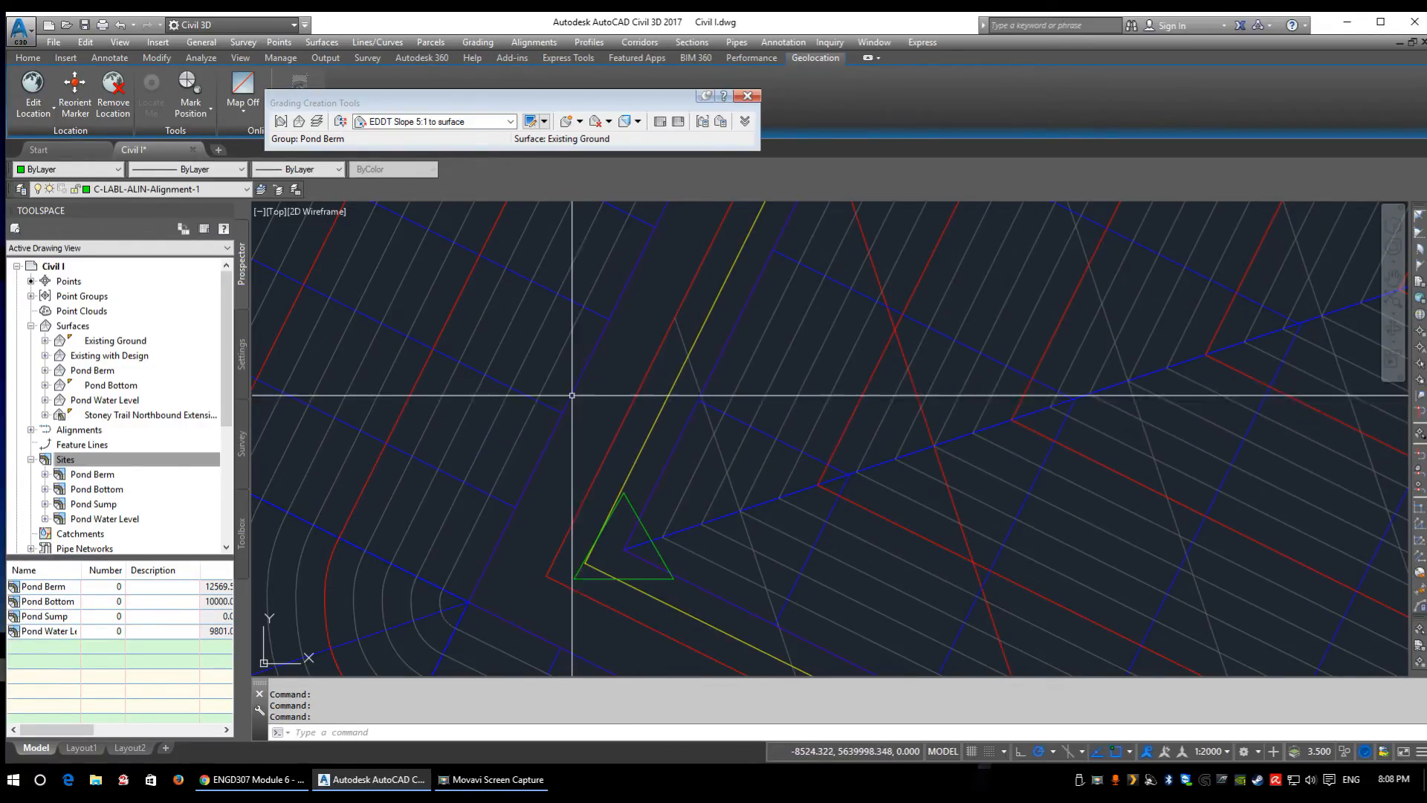
- Open the elevation editor for the yellow water level feature line
left_click(651, 431)
scroll(946, 539, "down", 2)
middle_click_drag(1041, 542, 769, 555)
right_click(621, 452)
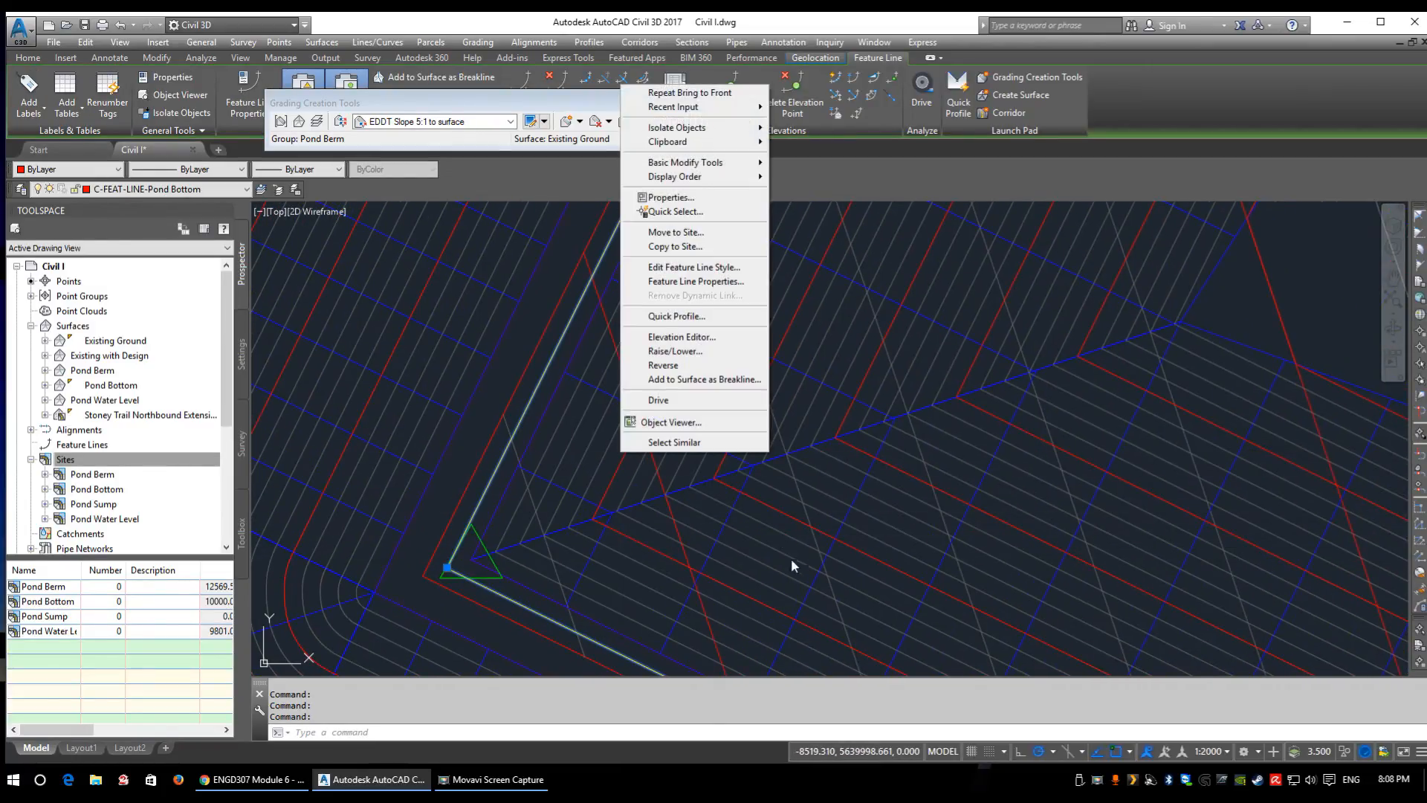
left_click(669, 336)
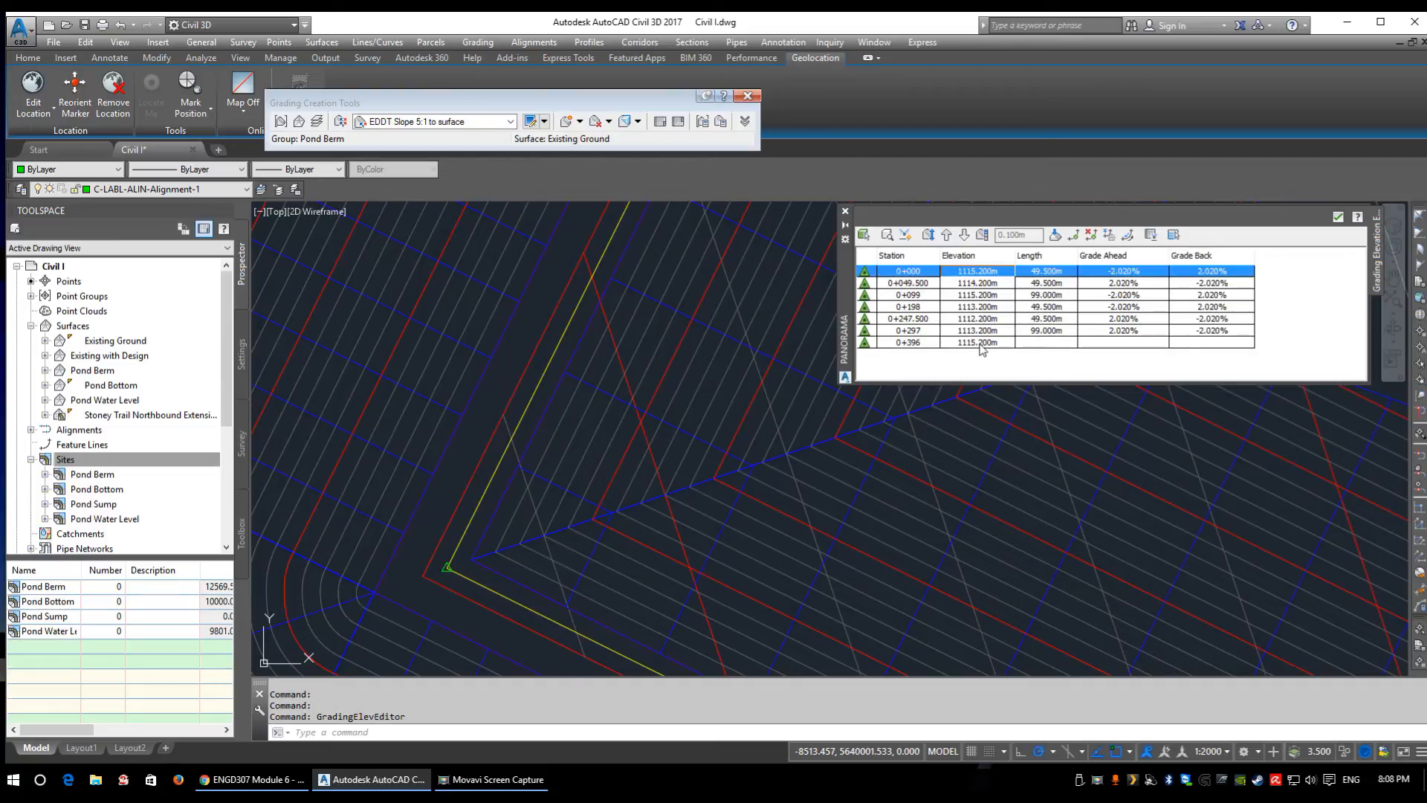
- Set every point of the yellow feature line to elevation 11116 m, and change the first point to 1116 m
left_click_drag(981, 343, 968, 255)
double_click(963, 272)
type("11116")
key("Return")
left_click(963, 271)
left_click(962, 270)
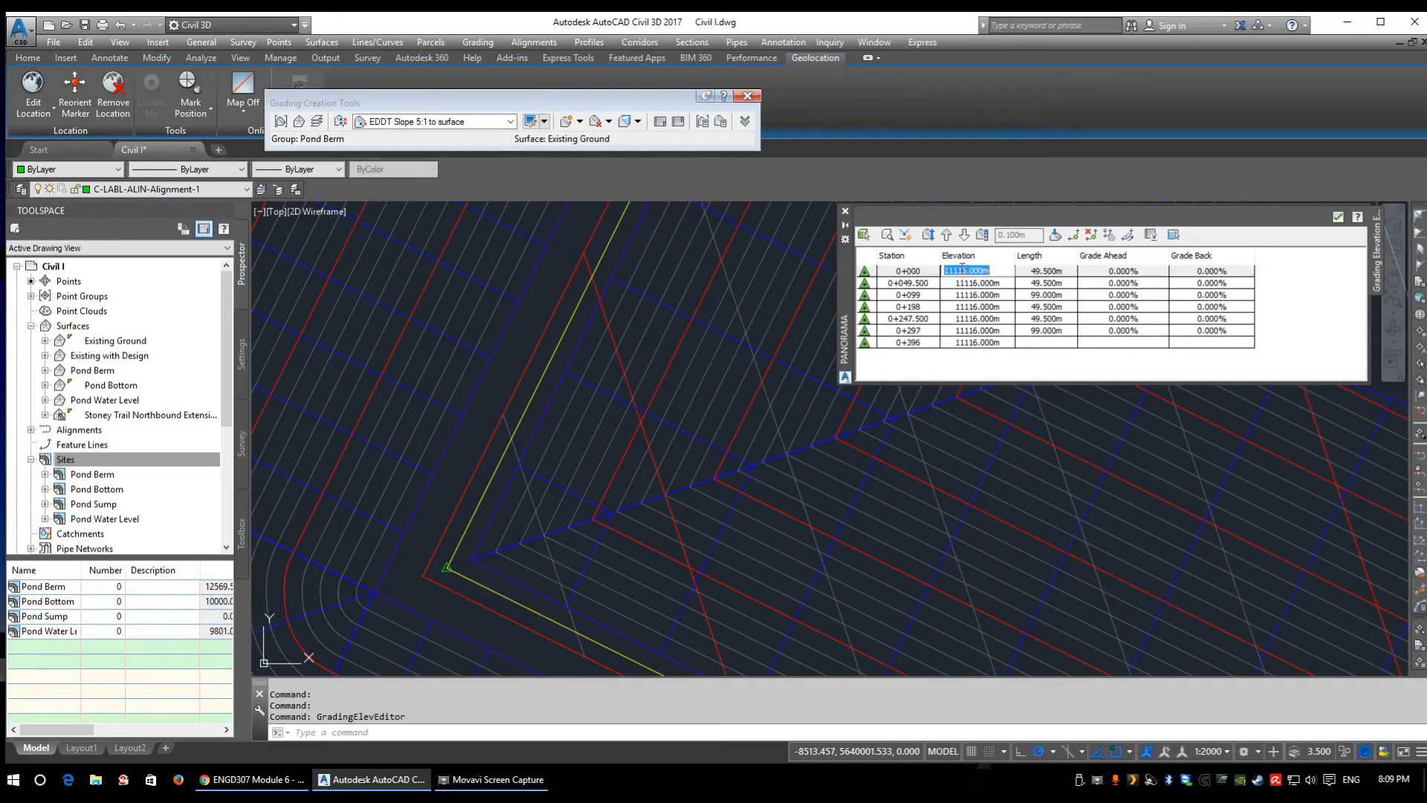
key("Return")
scroll(543, 536, "up", 3)
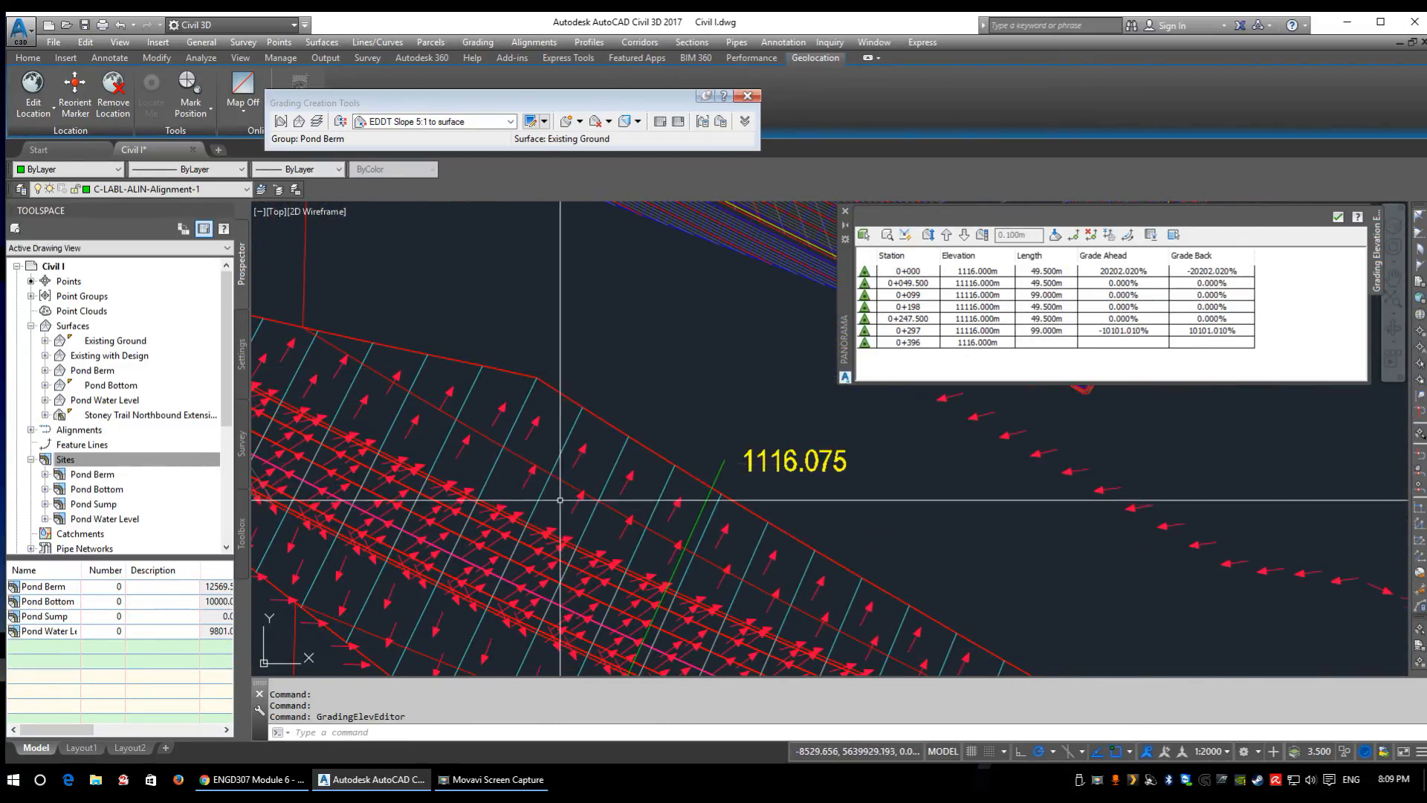
- Set the elevation of all points along the yellow feature line to 1116 m
left_click(906, 272)
left_click(906, 345, "shift")
left_click(986, 268)
type("1116")
key("Return")
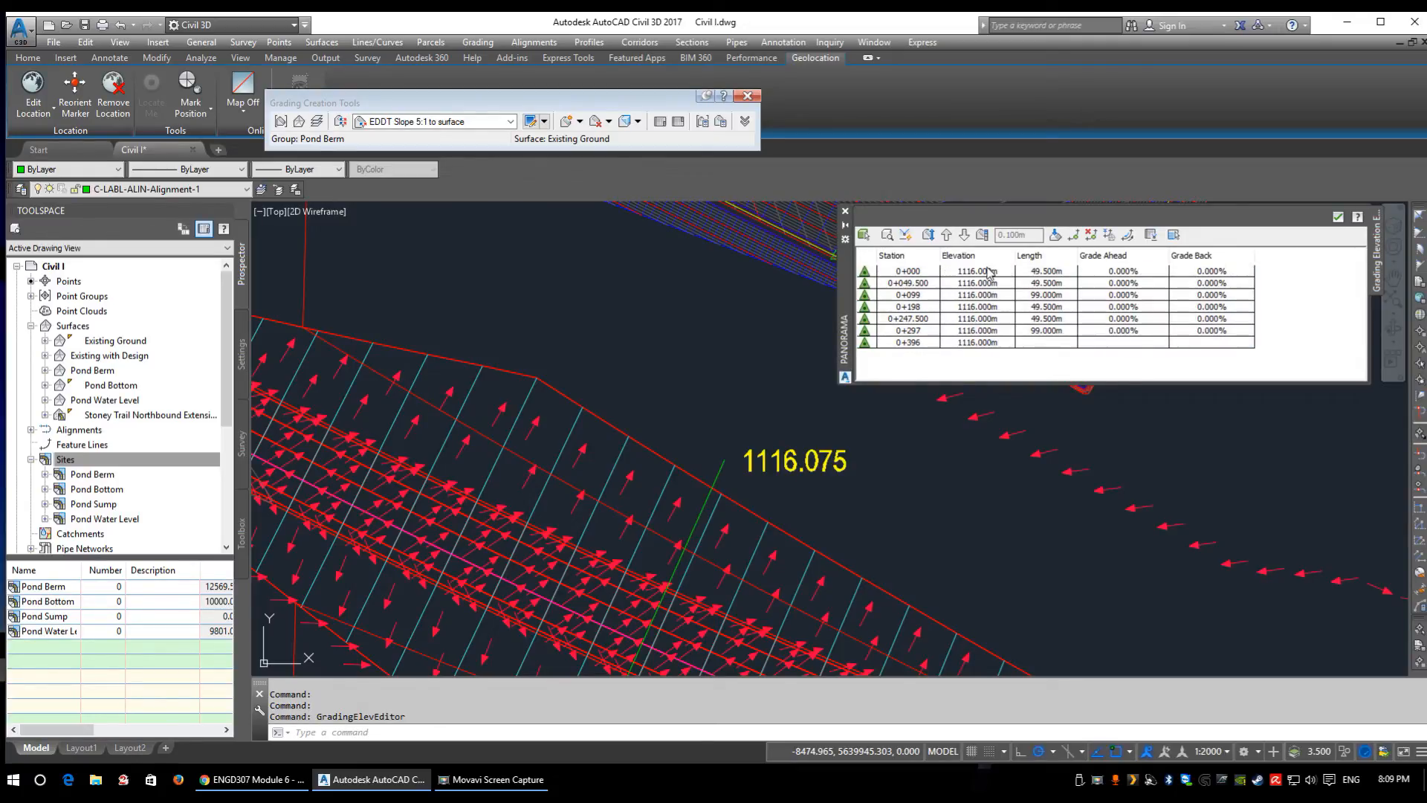
- Add the yellow water level feature line to the Pond Water Level surface as a standard breakline with a 0.001 m mid-ordinate distance
middle_click_drag(655, 268, 575, 457)
middle_click_drag(520, 290, 530, 386)
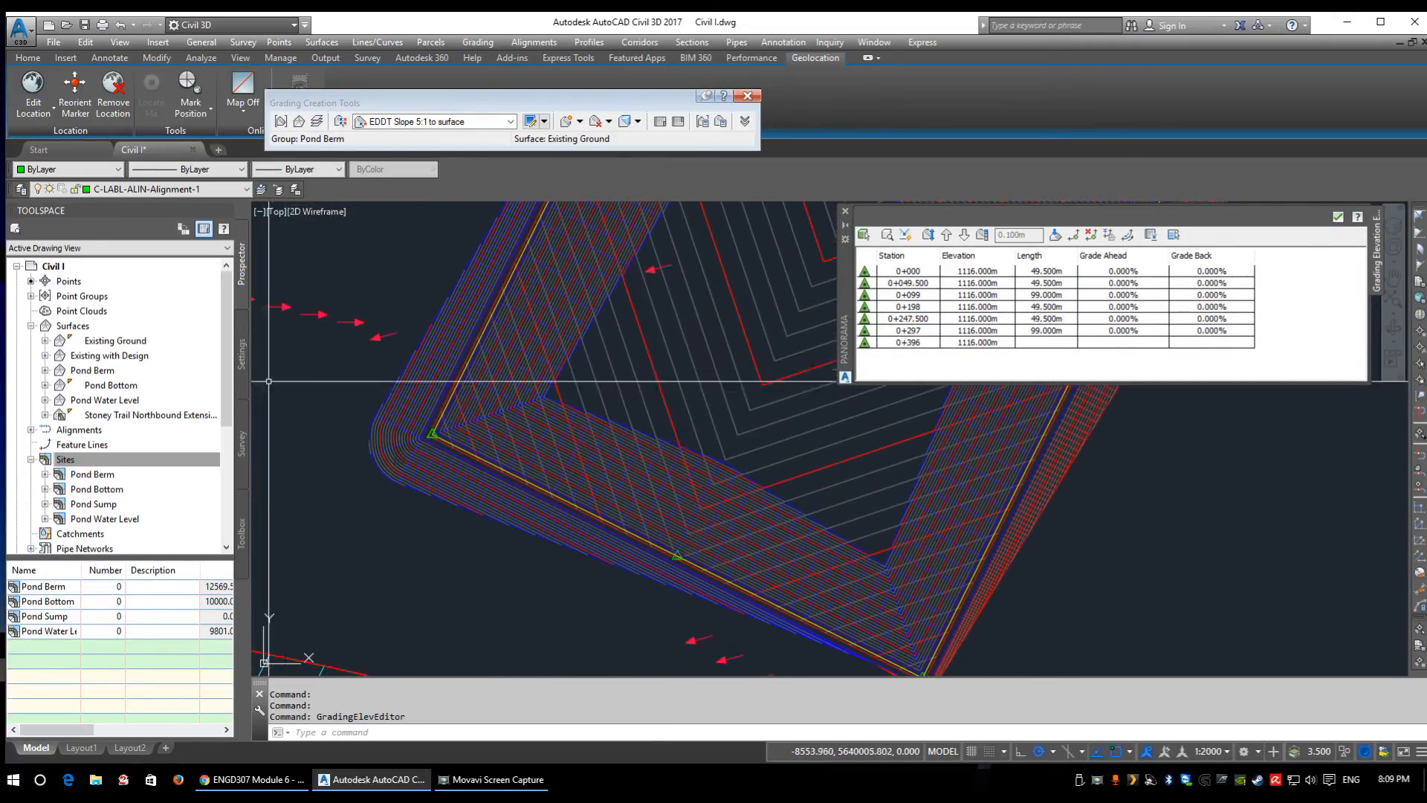
scroll(467, 381, "up", 2)
left_click(451, 382)
right_click(668, 367)
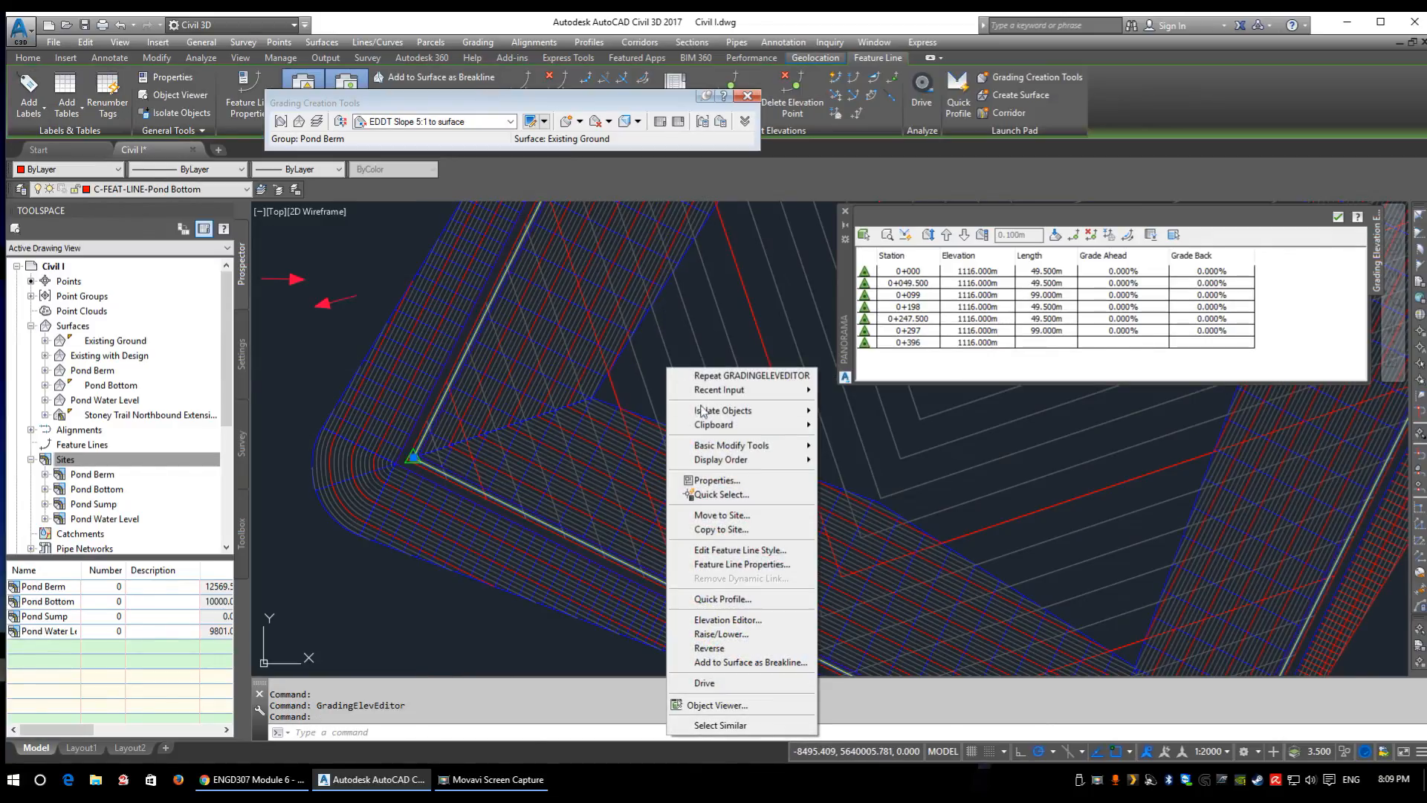
left_click(783, 662)
left_click(700, 388)
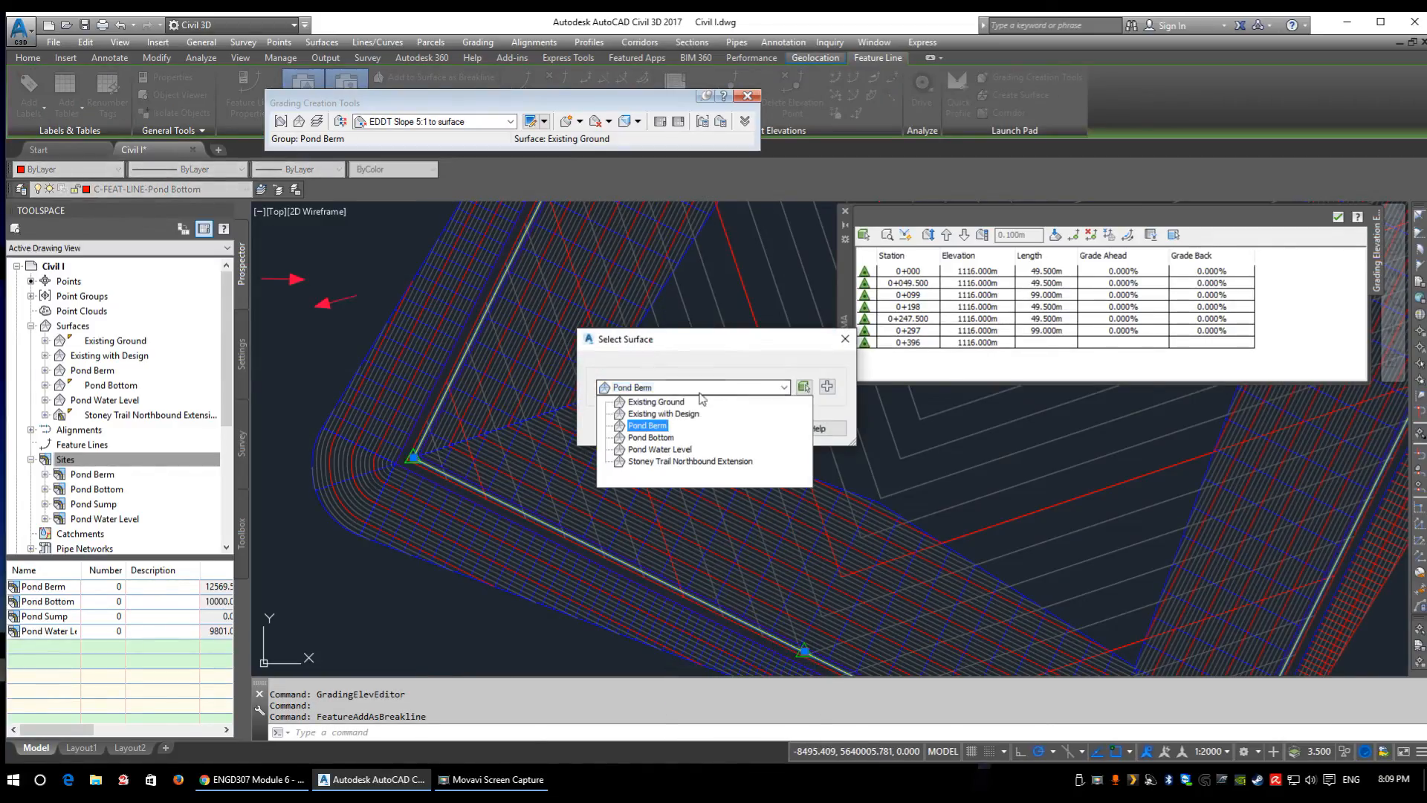
left_click(648, 449)
left_click(691, 429)
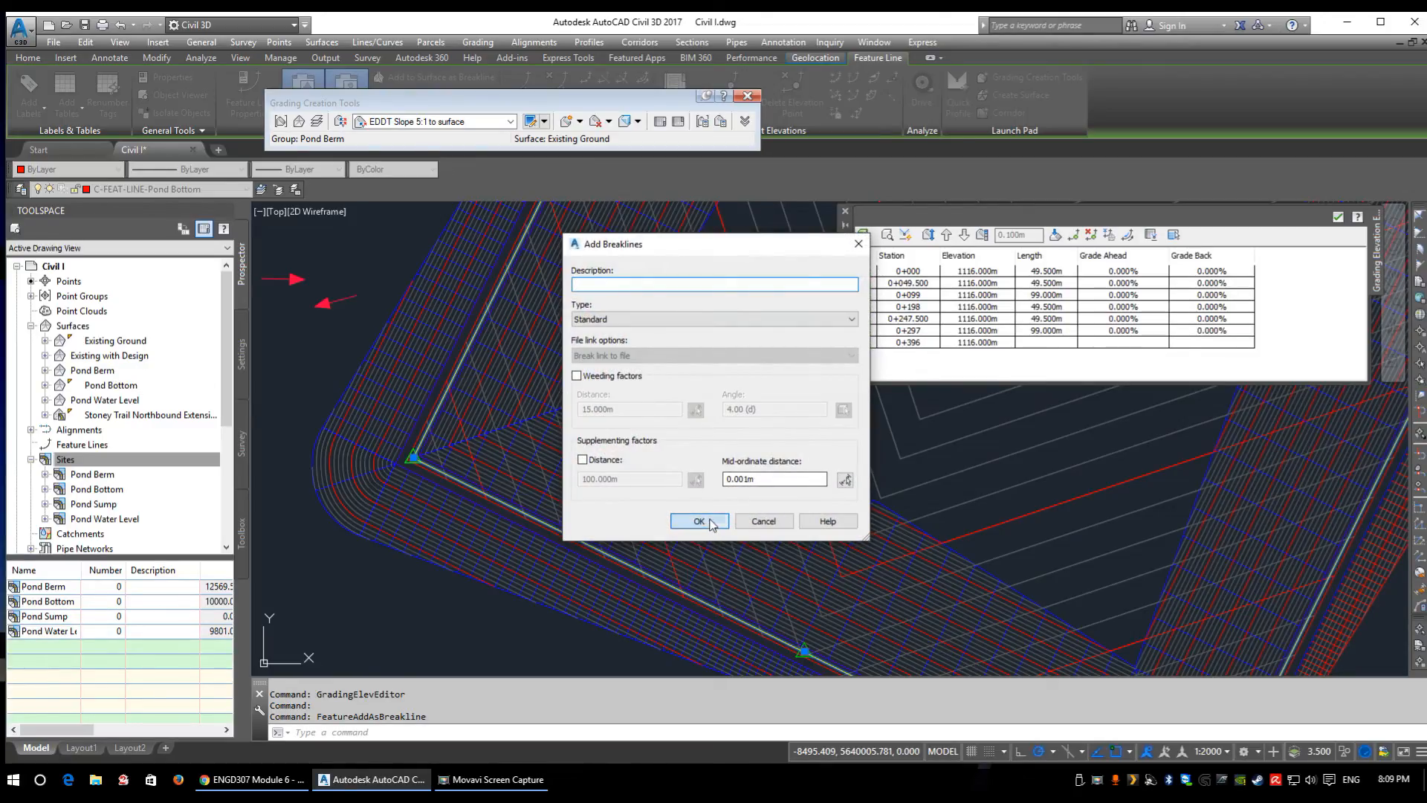
left_click(700, 521)
- Turn on automatic rebuilding for the Pond Water Level surface
right_click(112, 405)
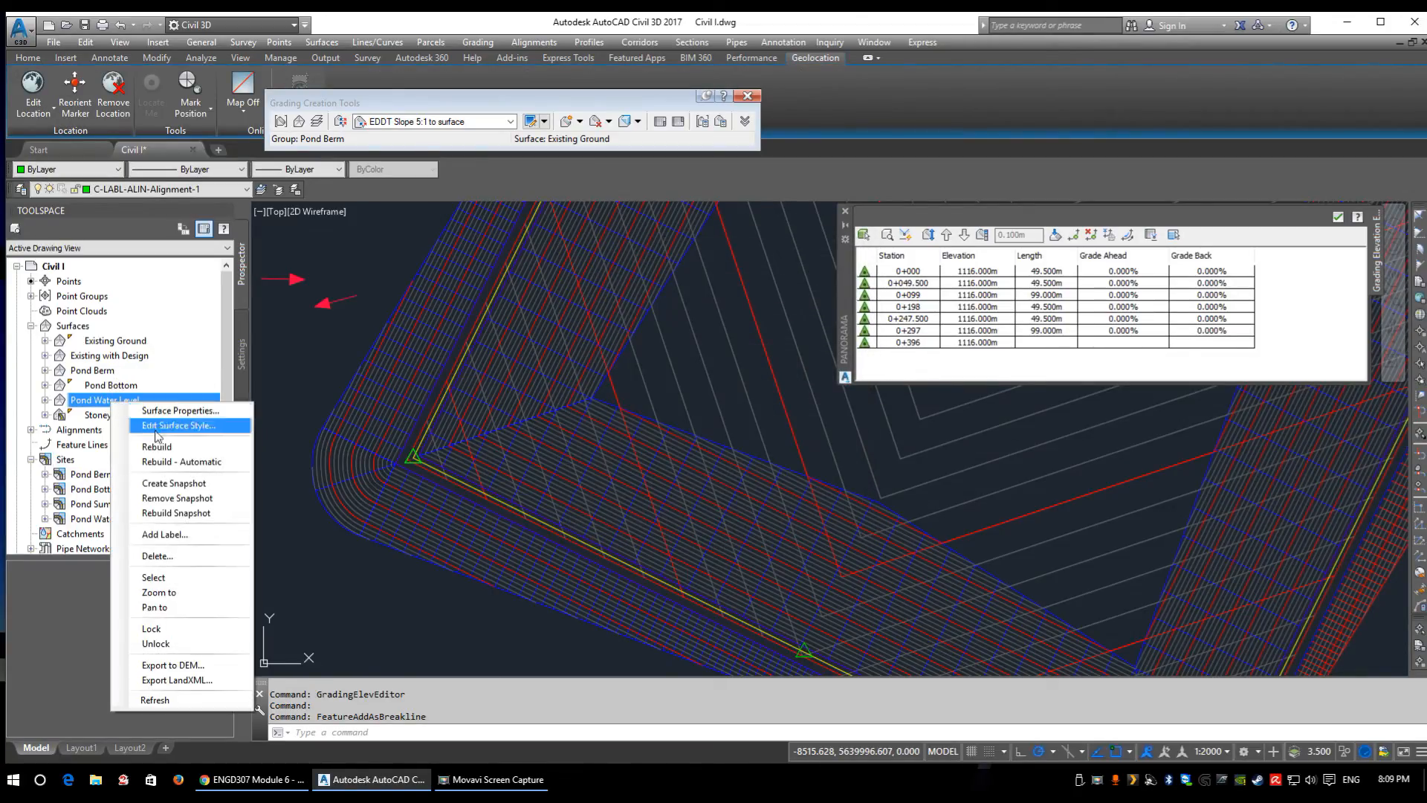
left_click(195, 461)
key("Escape")
- Start the REPORTSURFACEVOLUME command and widen the composite volumes table so its adjusted volume columns are visible
scroll(728, 416, "down", 5)
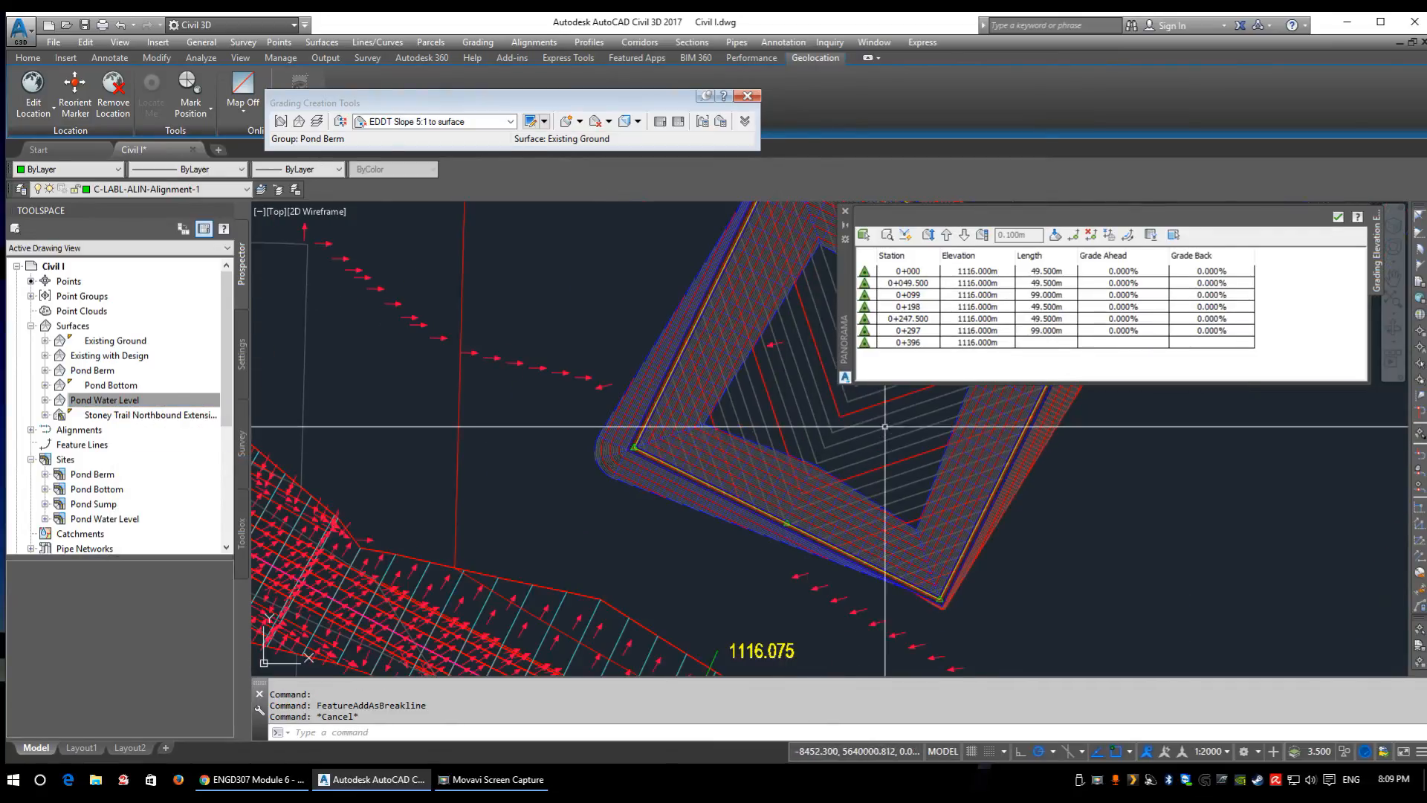
middle_click_drag(971, 423, 804, 572)
scroll(596, 622, "up", 5)
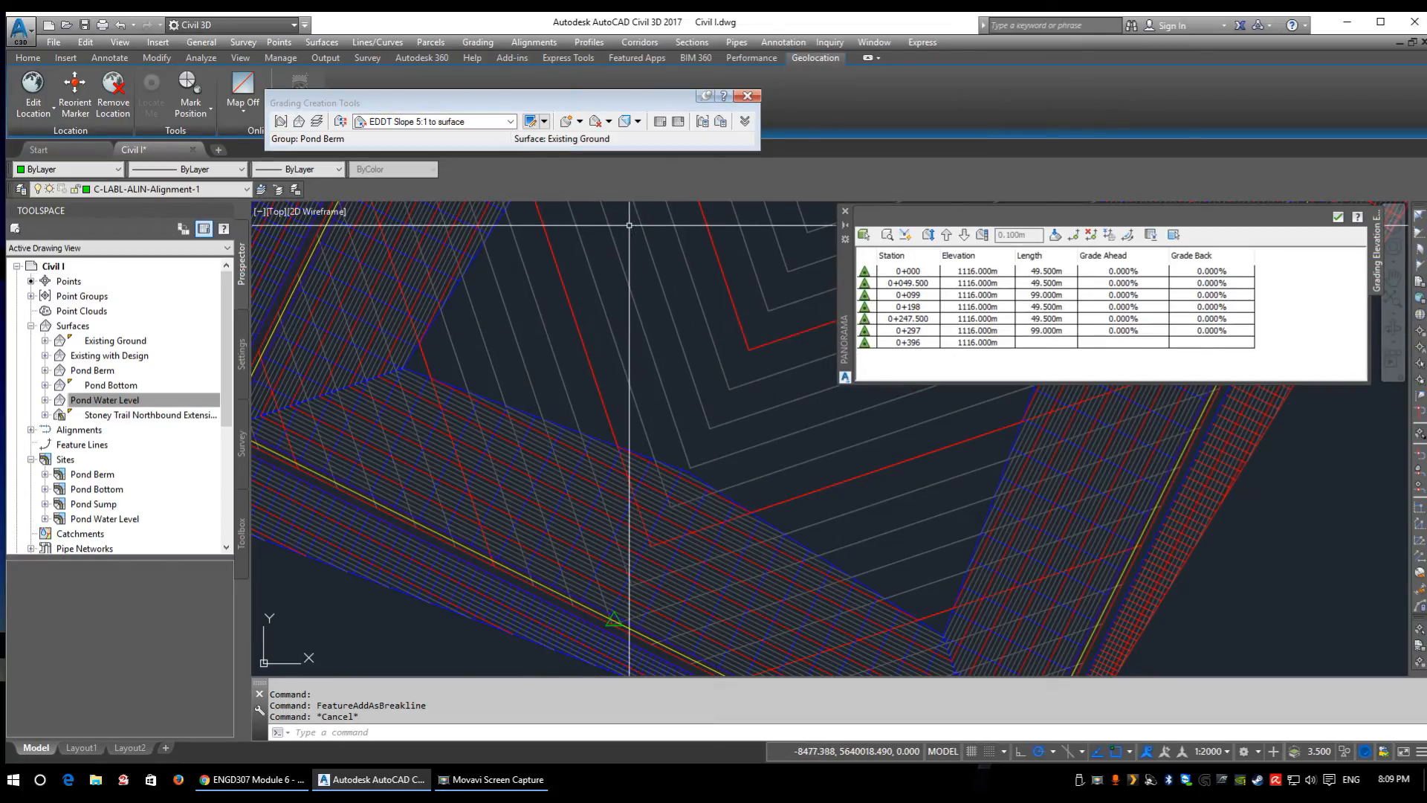
left_click(322, 43)
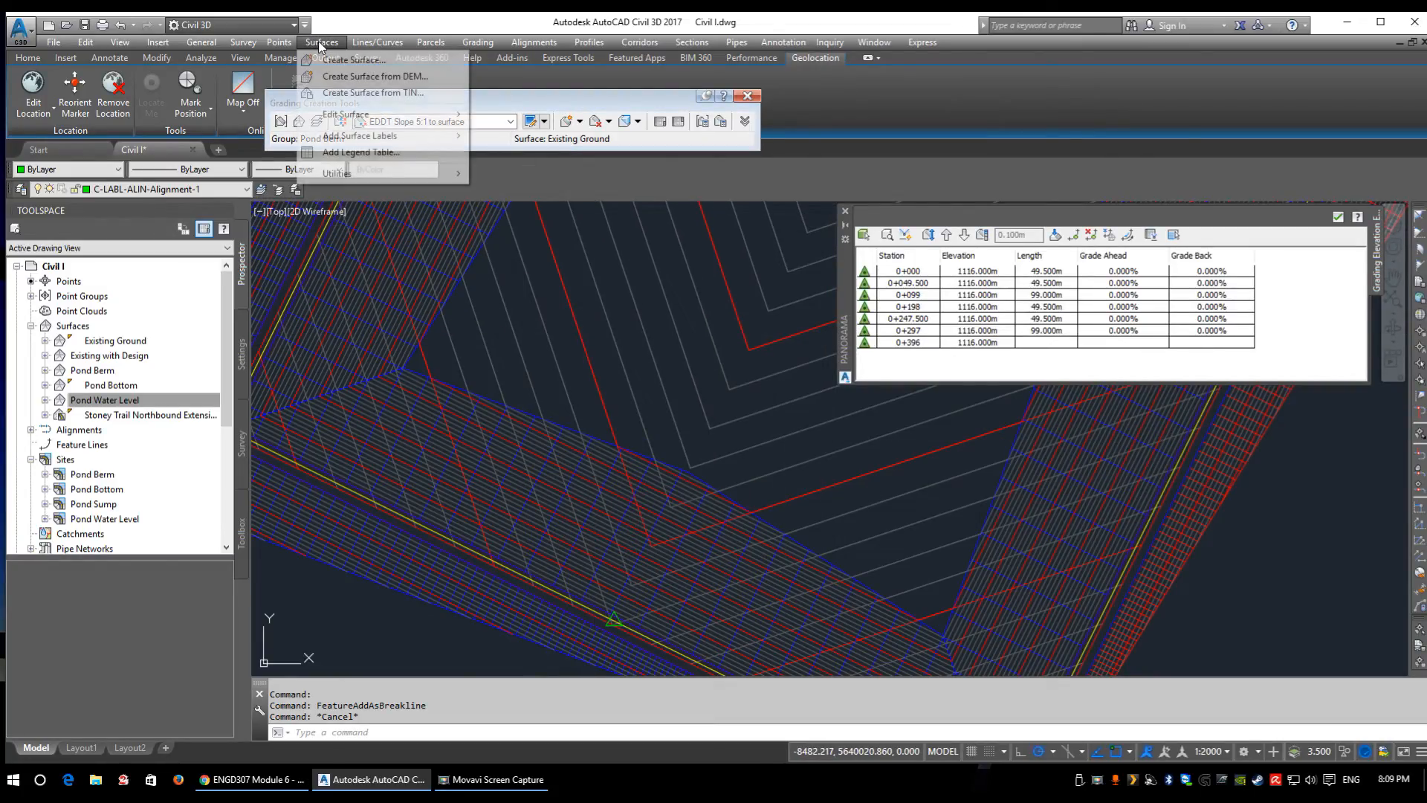
mouse_move(339, 174)
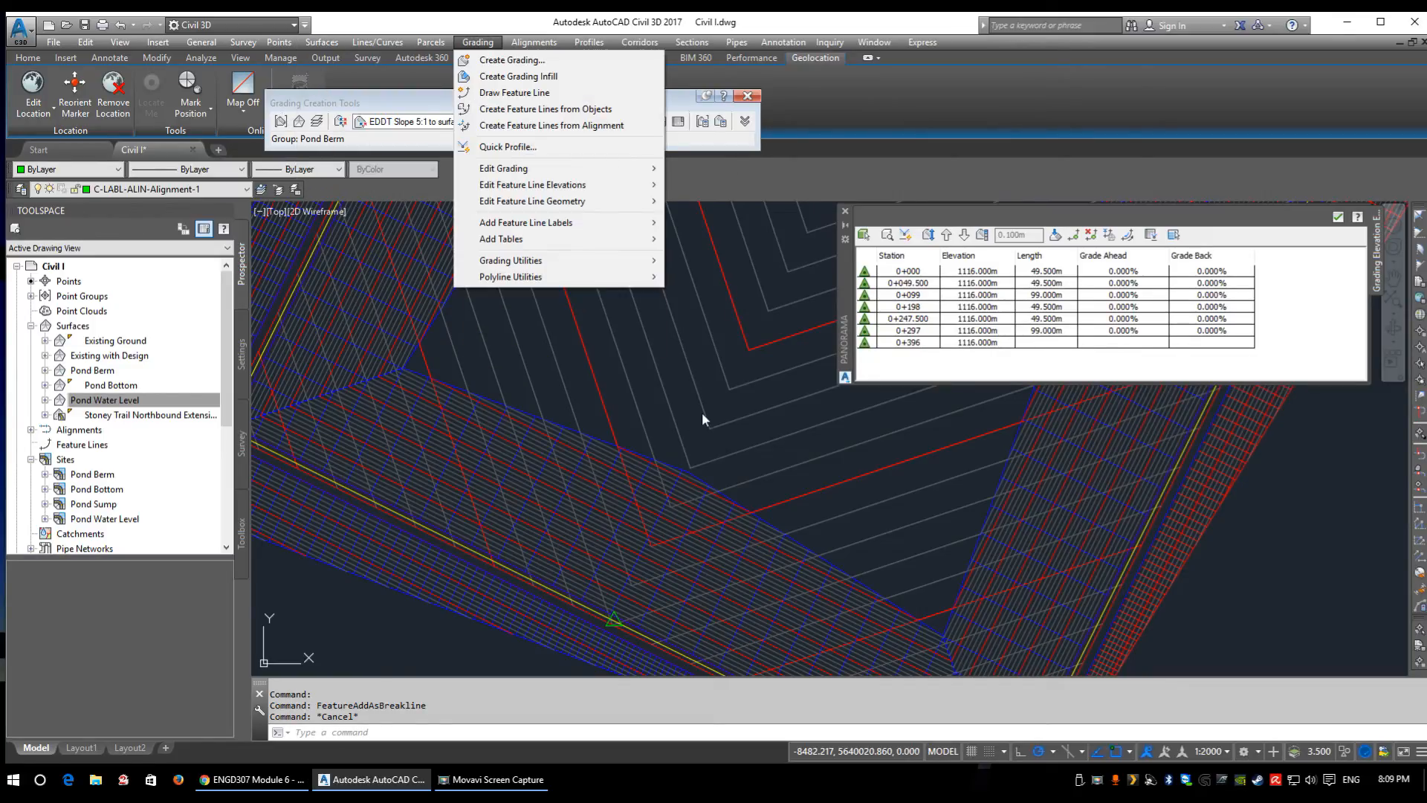
key("Escape")
type("REPORTSu")
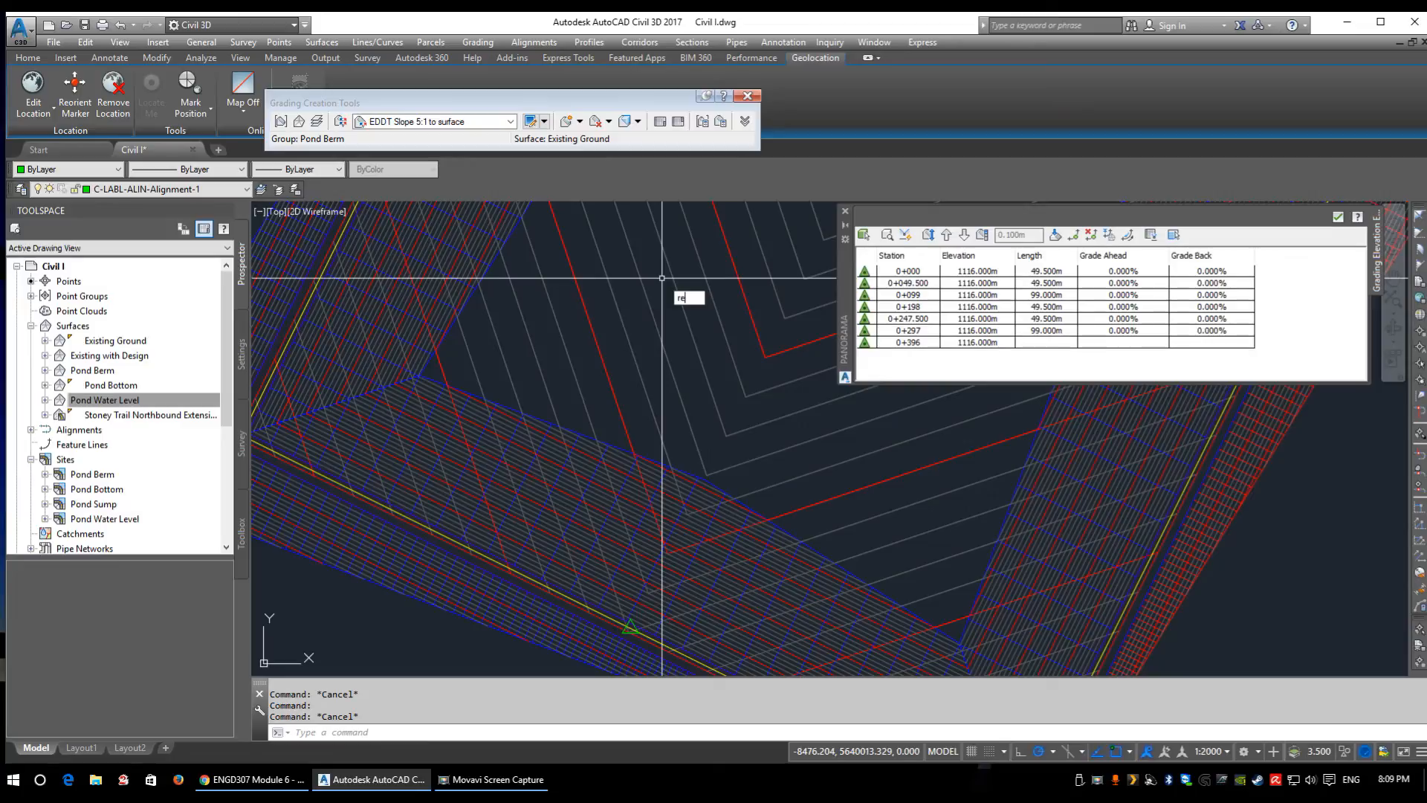
type("rfa")
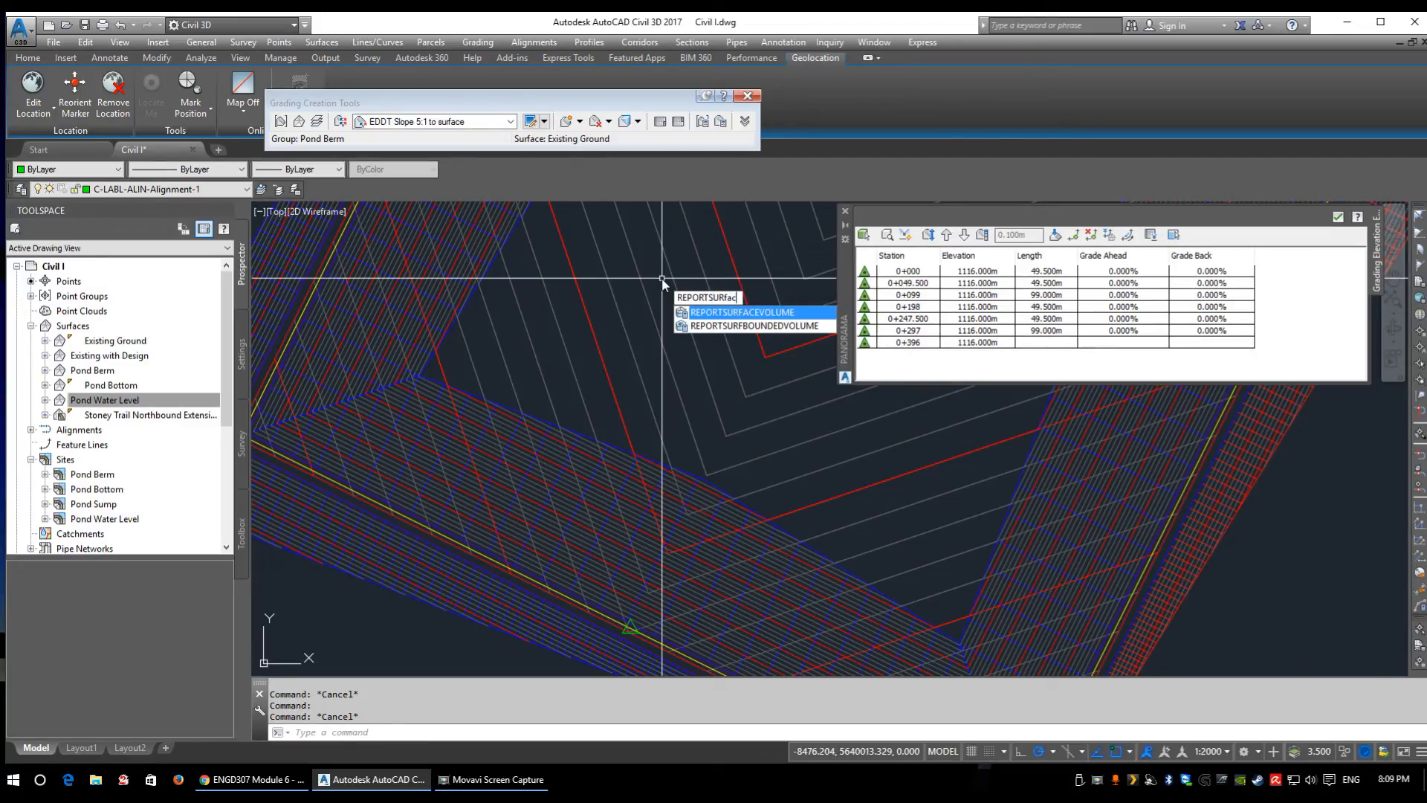
key("Return")
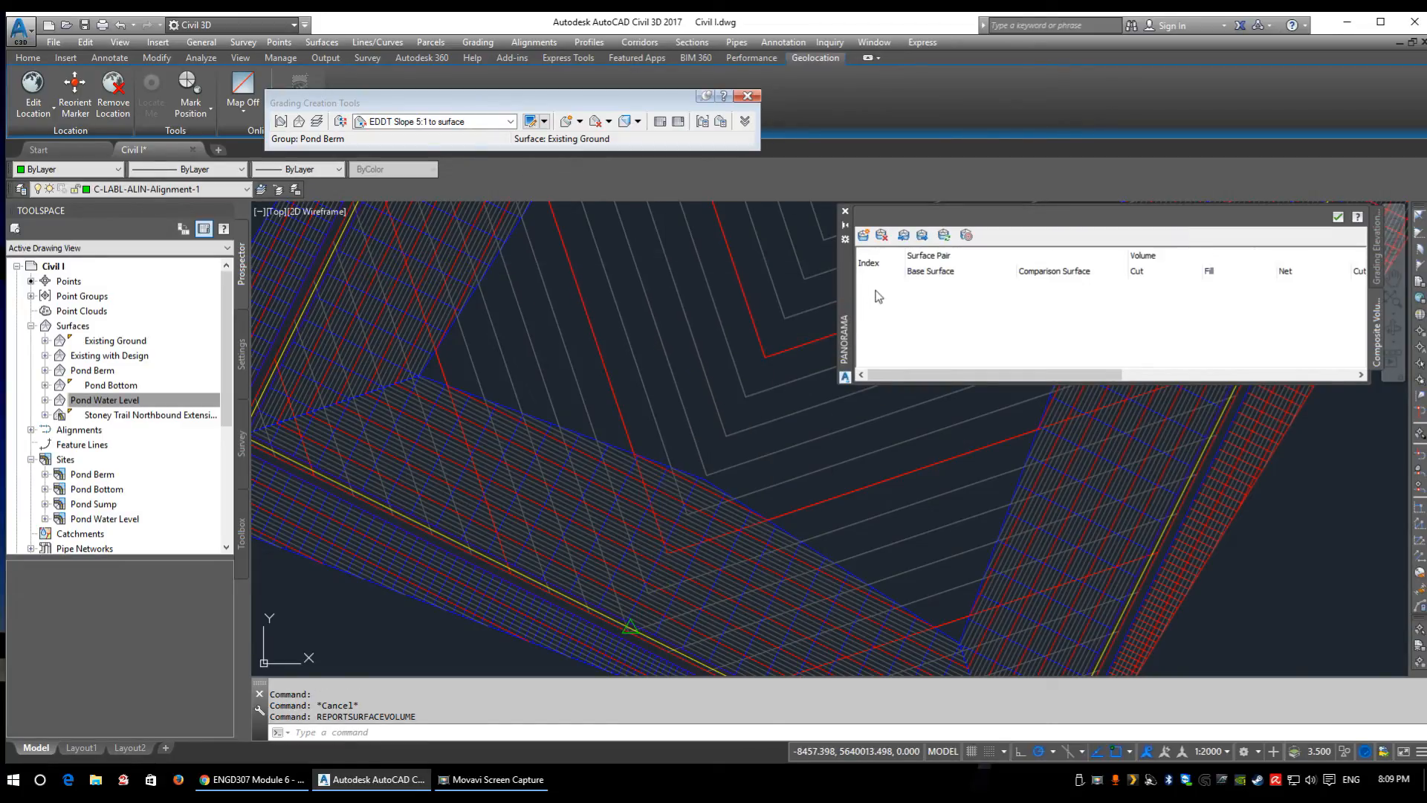
left_click_drag(845, 322, 493, 289)
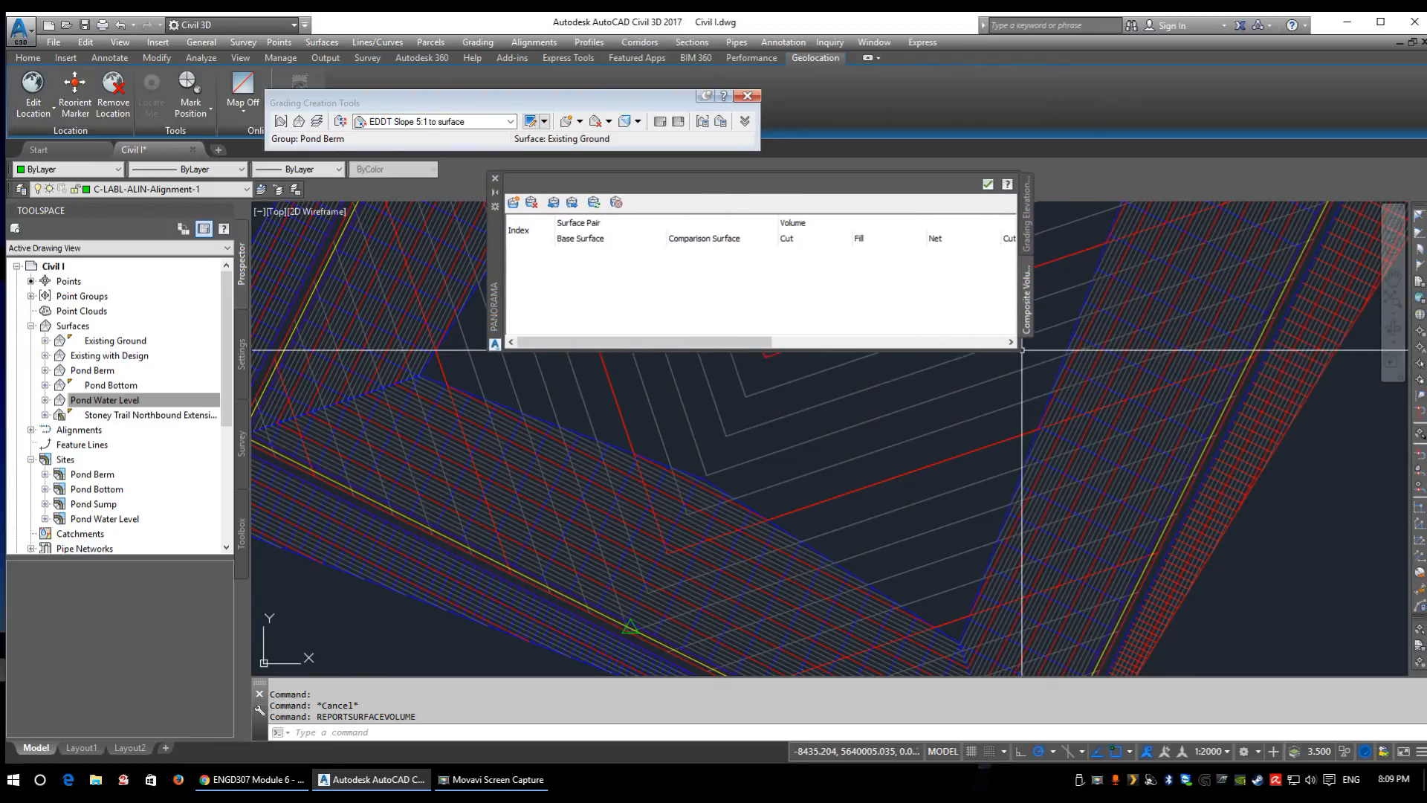
left_click_drag(1020, 316, 1370, 332)
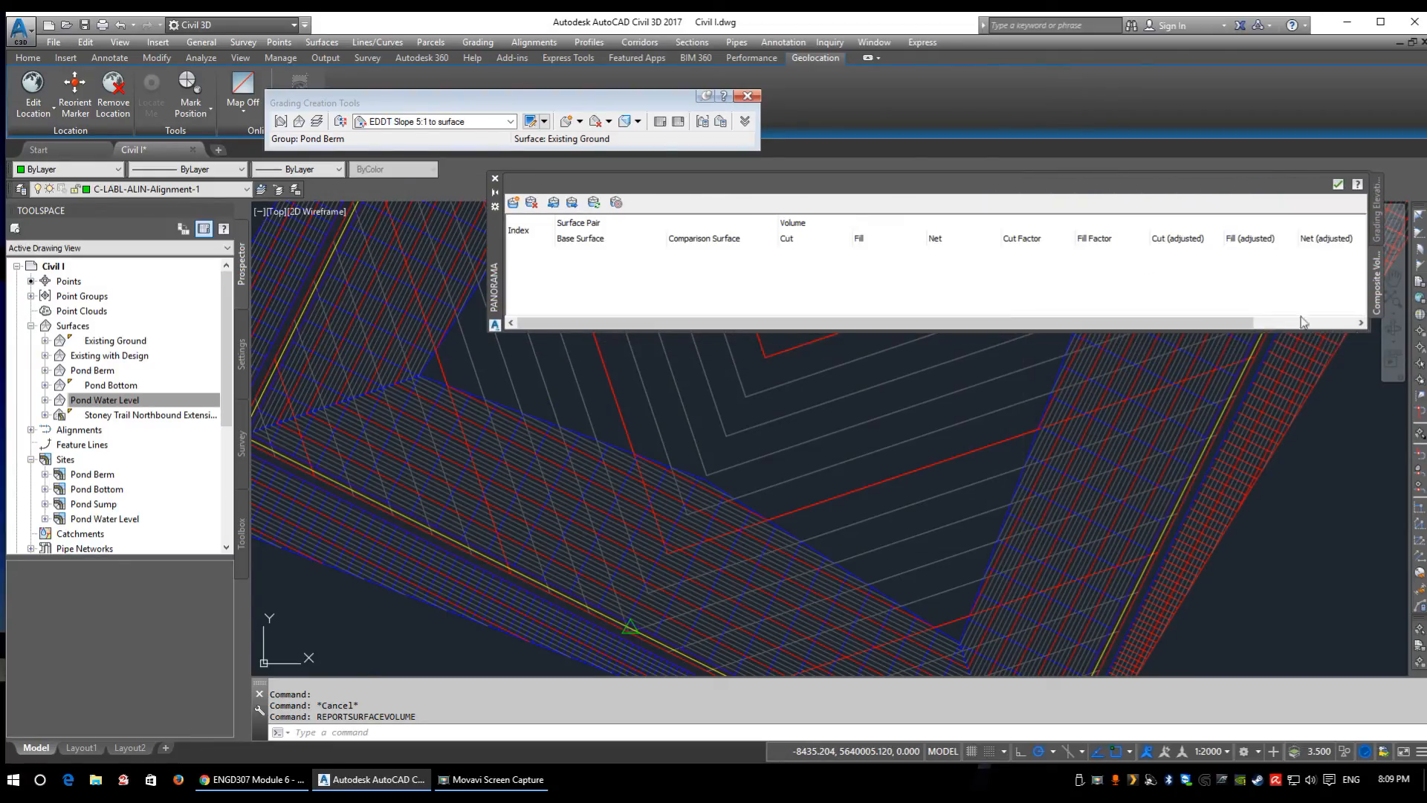
scroll(510, 500, "up", 2)
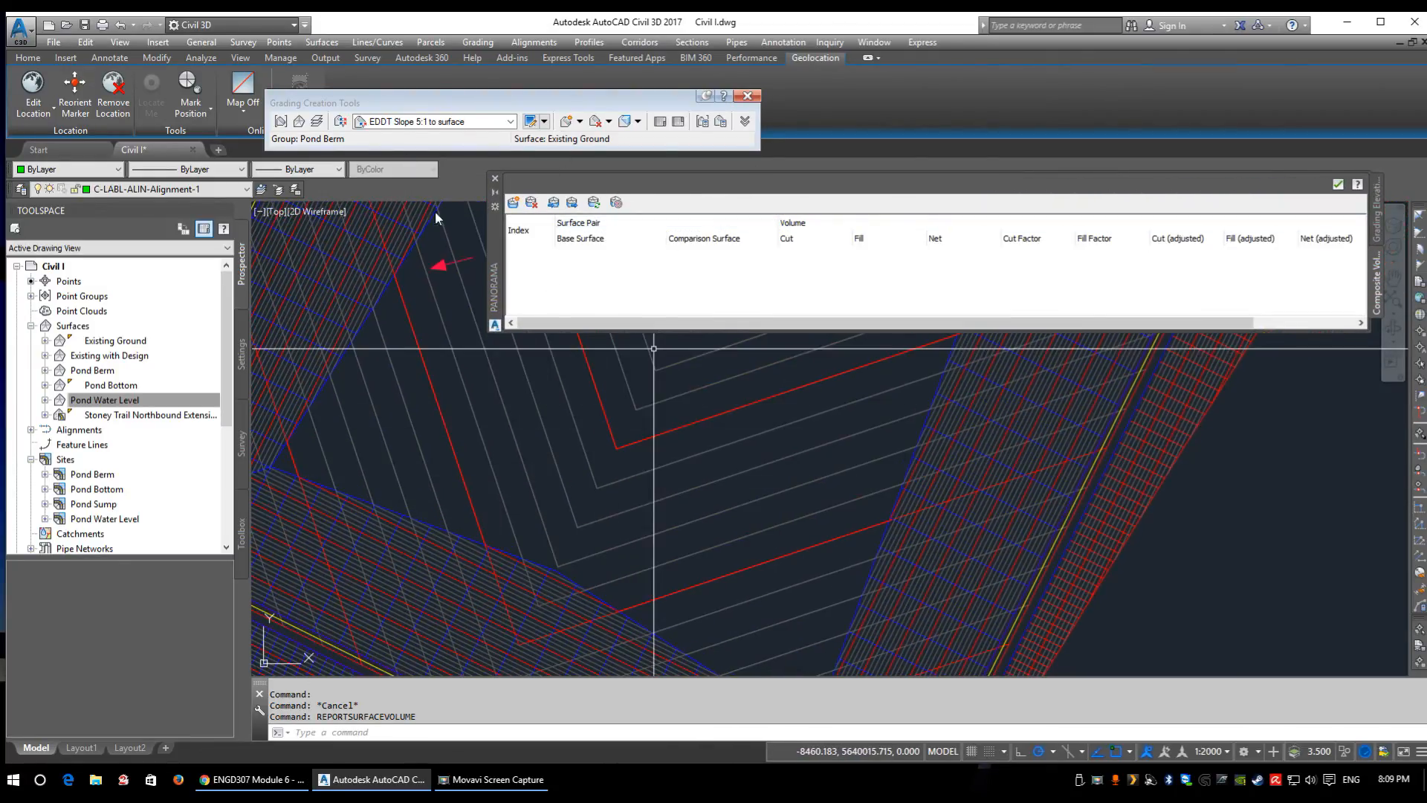
scroll(707, 418, "down", 5)
scroll(654, 498, "up", 2)
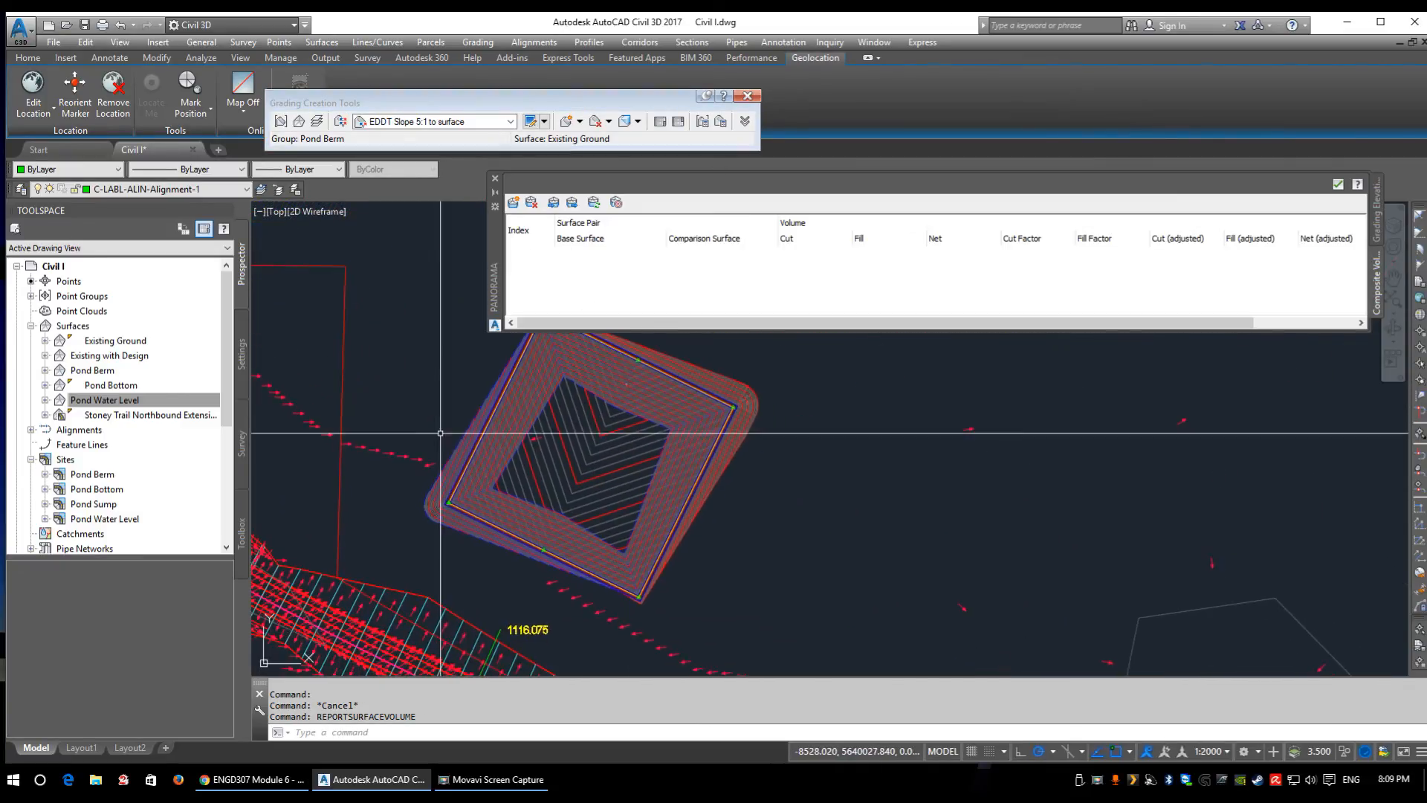
left_click(513, 202)
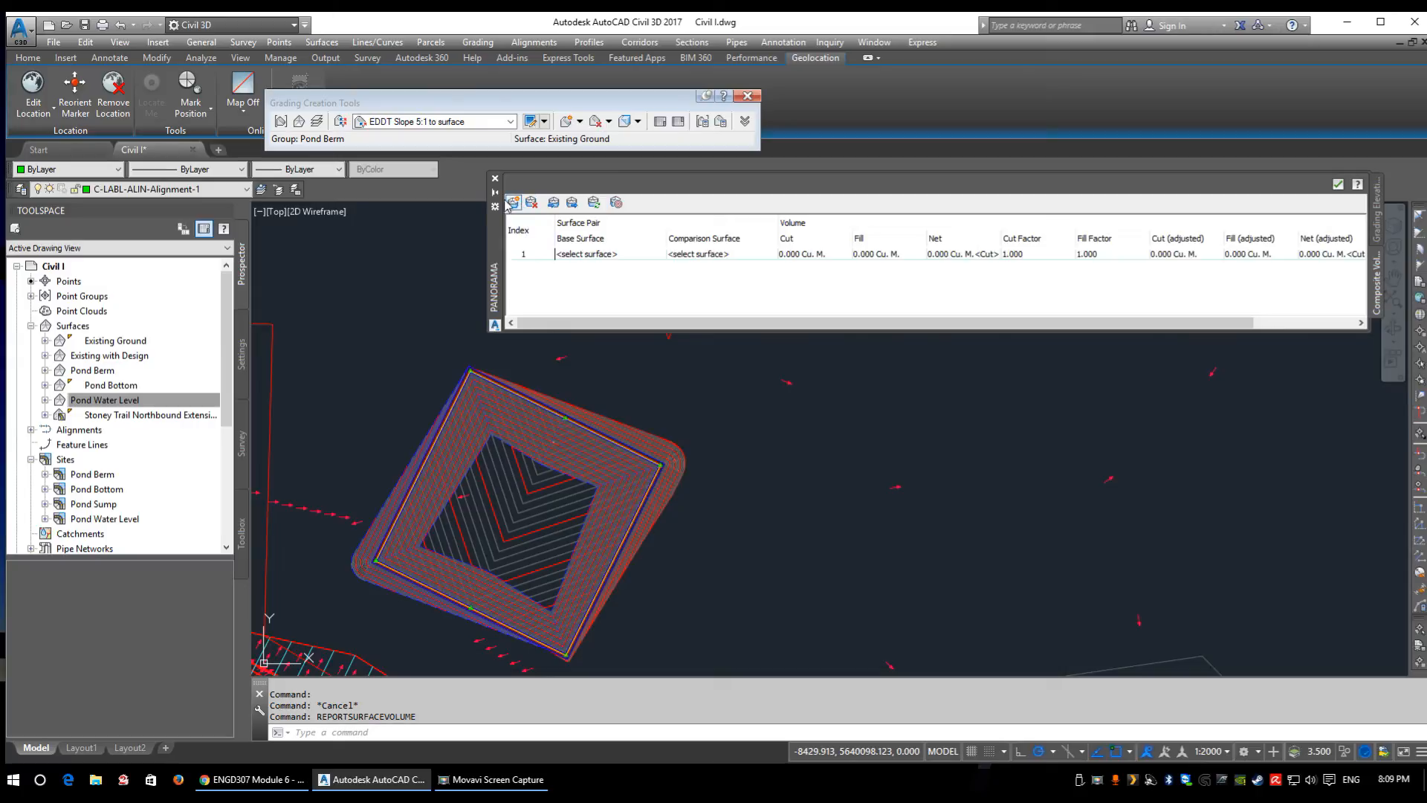
left_click(578, 257)
left_click(532, 202)
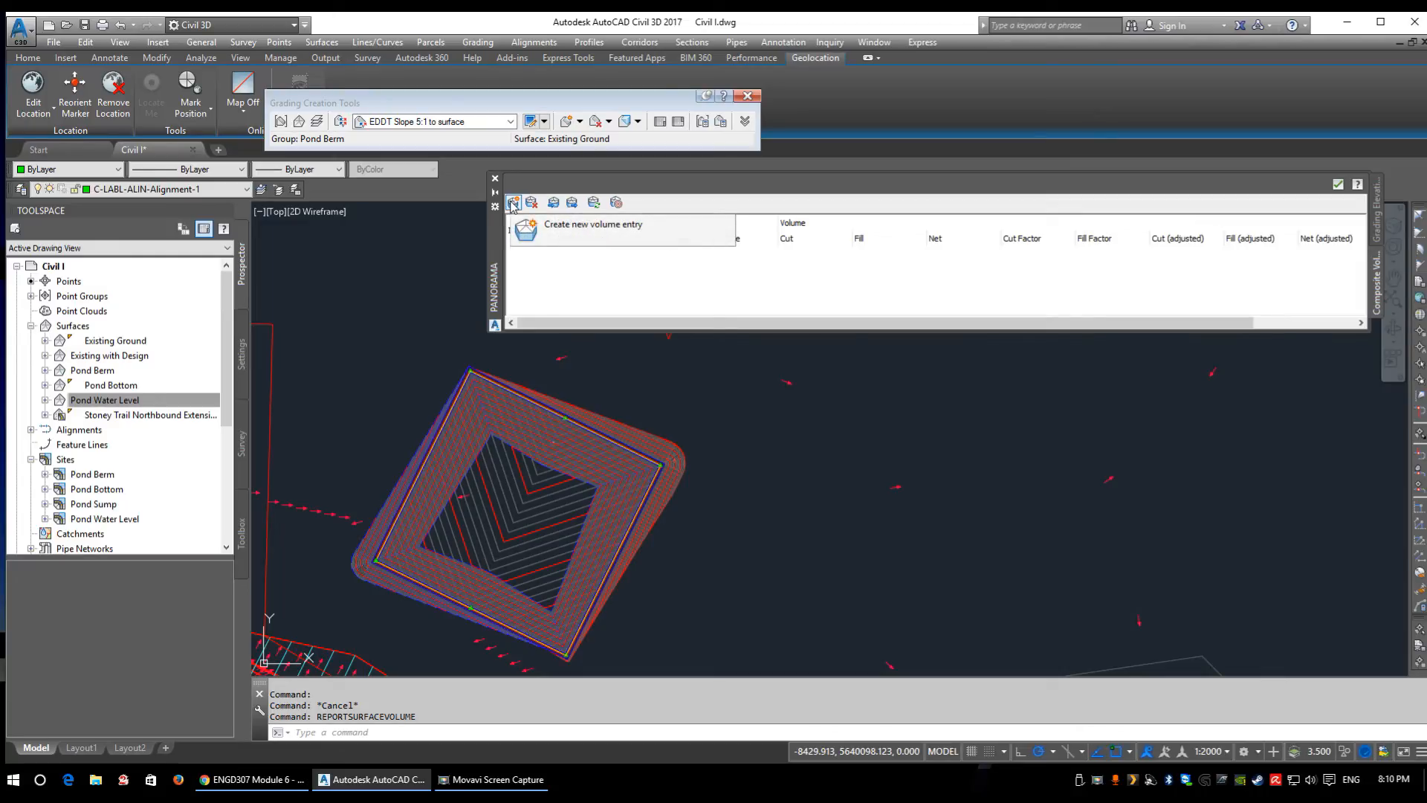
- Create a volume entry with Pond Berm as the base surface and Pond Water Level as the comparison surface
left_click(512, 202)
left_click(603, 255)
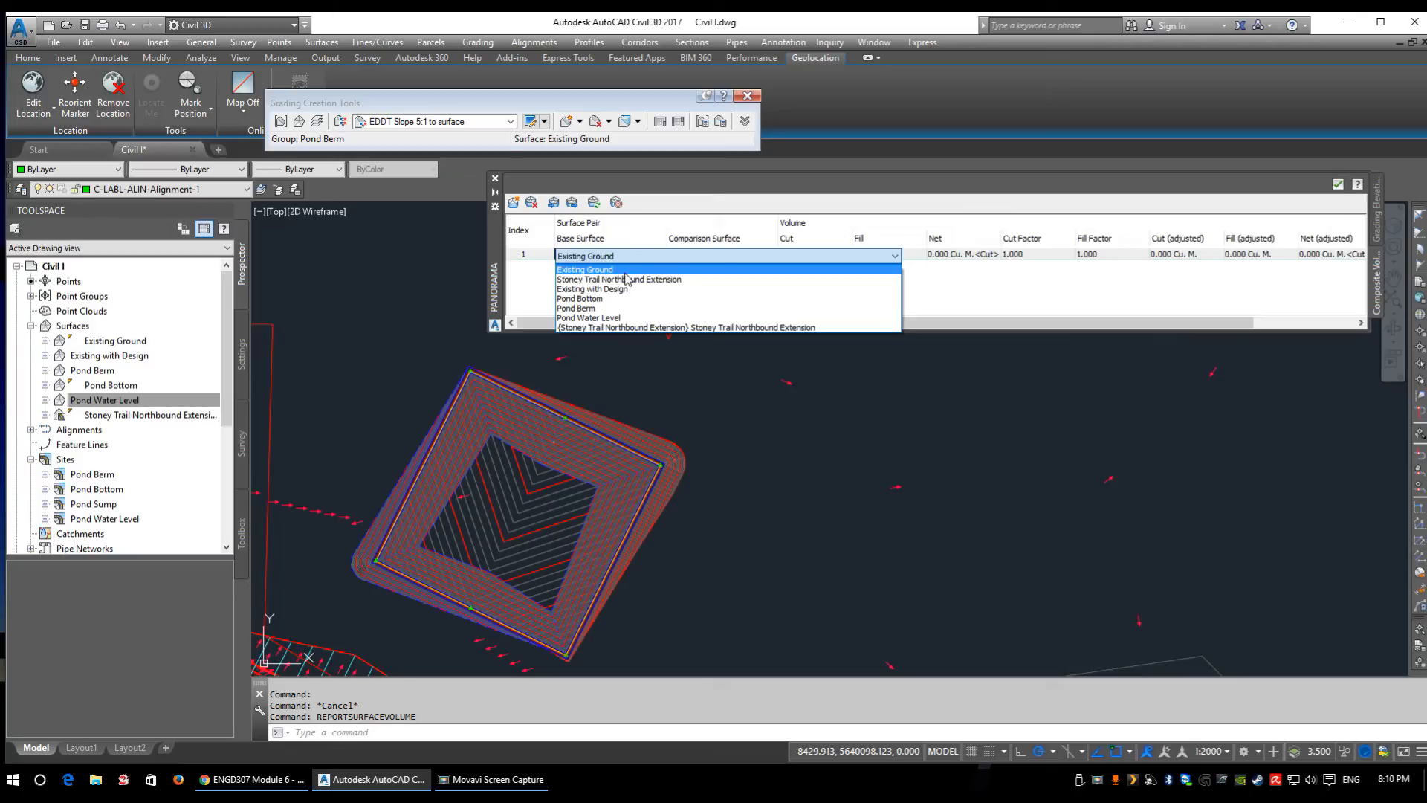
left_click(586, 309)
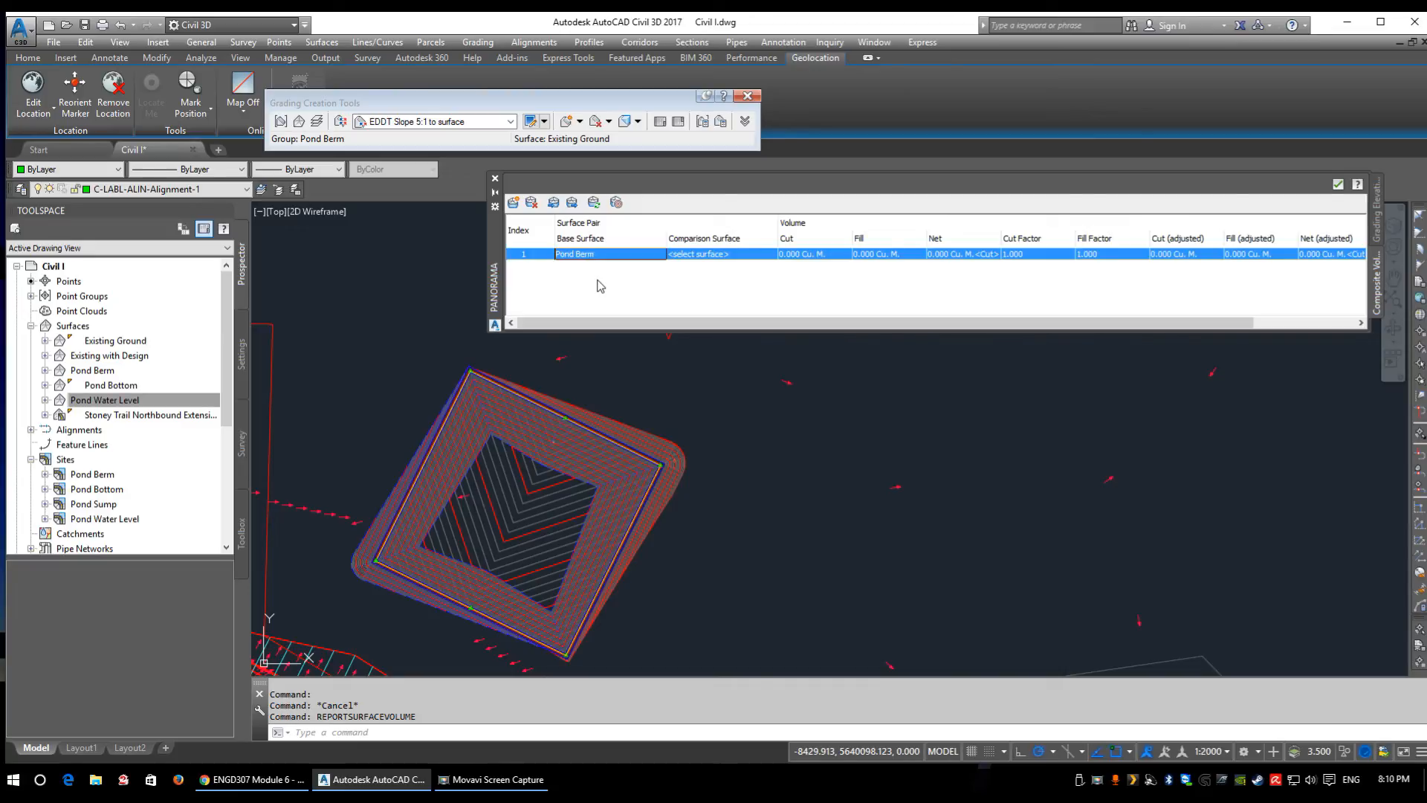
left_click(726, 256)
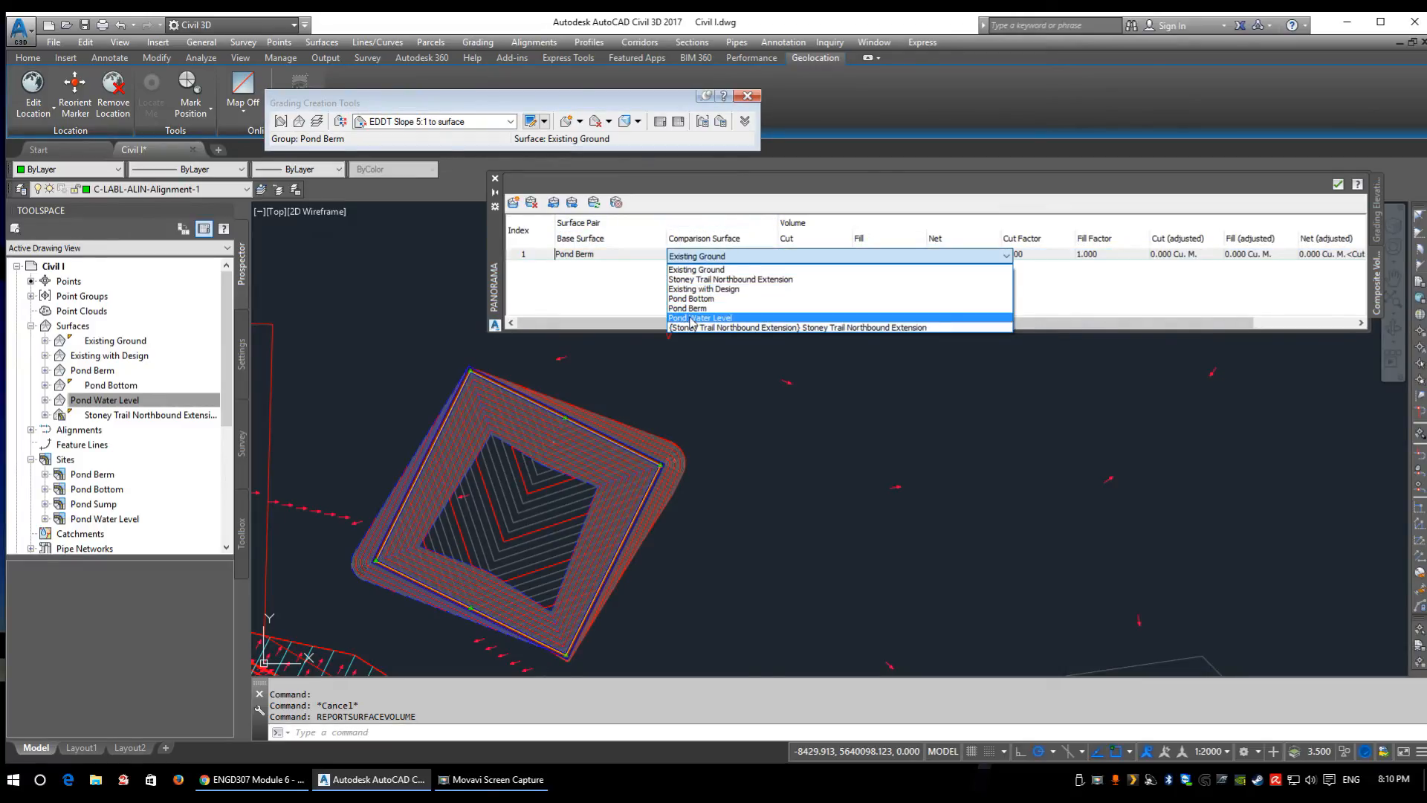
left_click(691, 318)
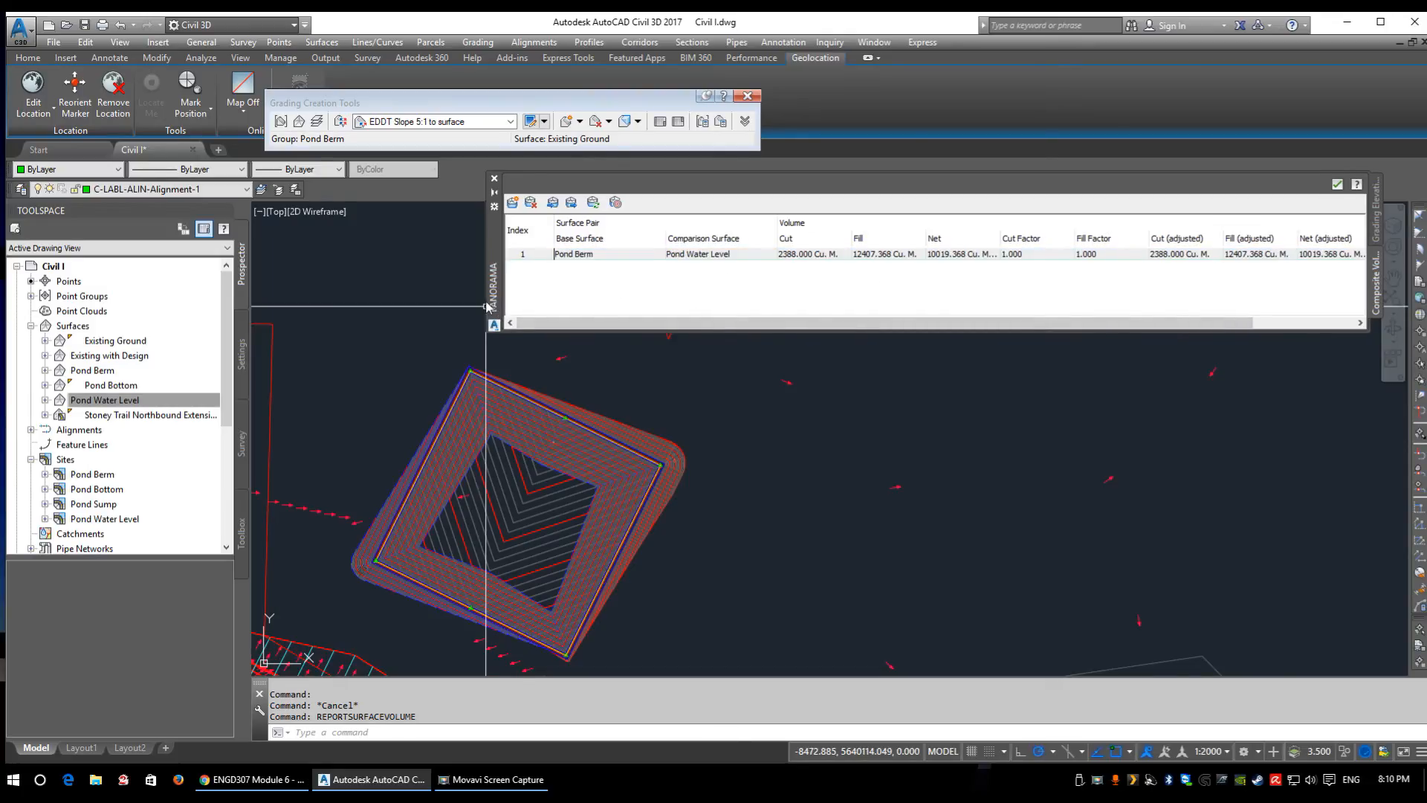
left_click_drag(492, 312, 446, 301)
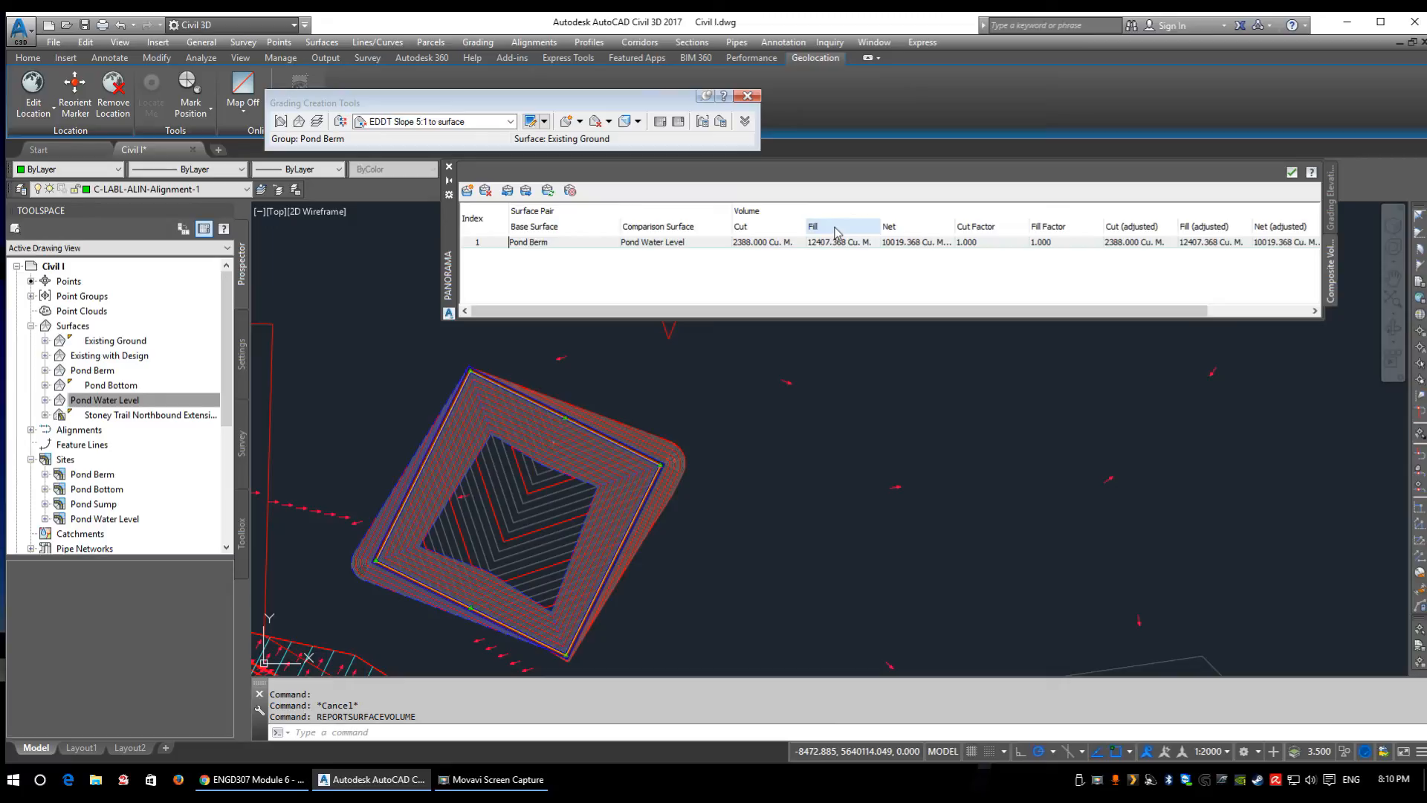
- Raise the Pond Bottom feature line beside the yellow water level line by 0.3 m and rebuild the Pond Berm surface
left_click(632, 437)
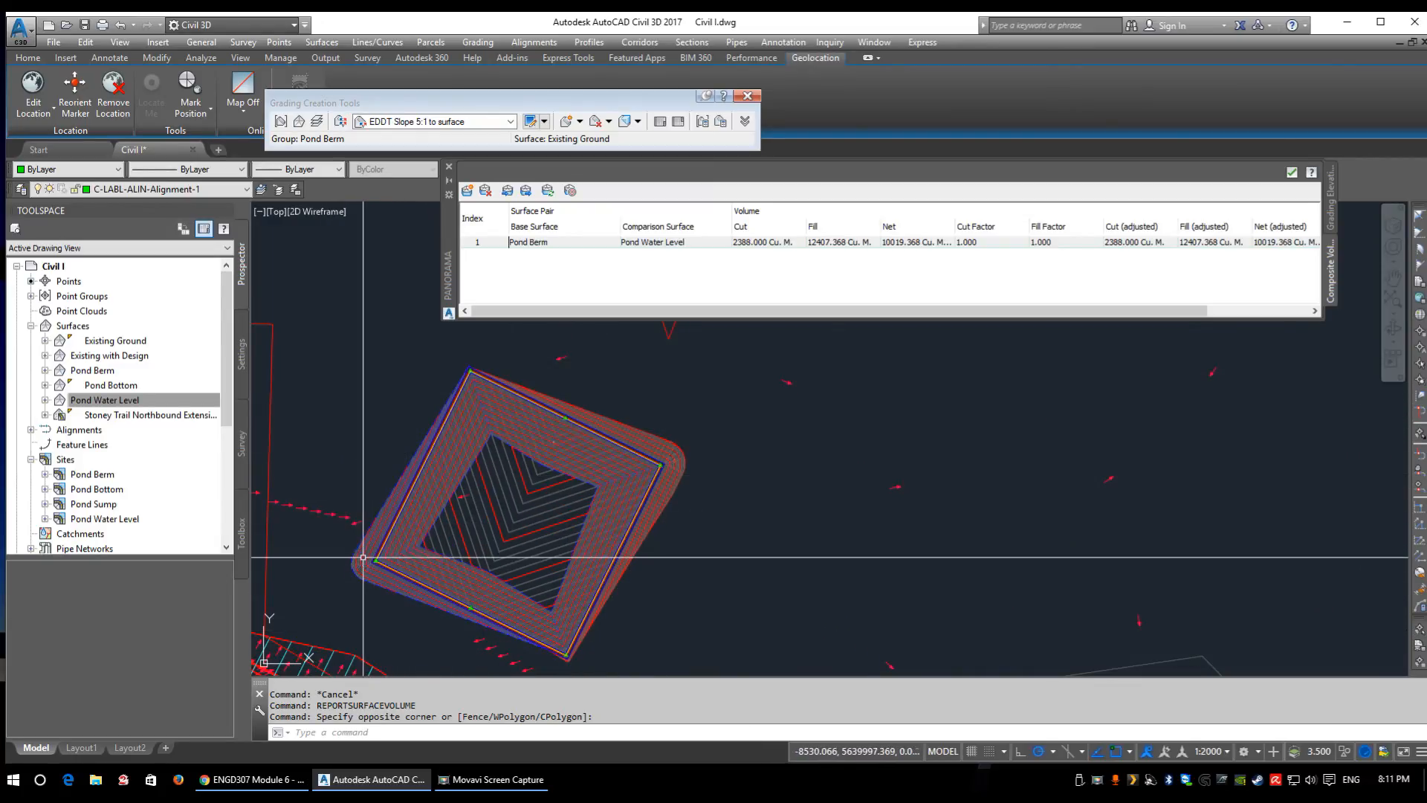
scroll(669, 511, "up", 6)
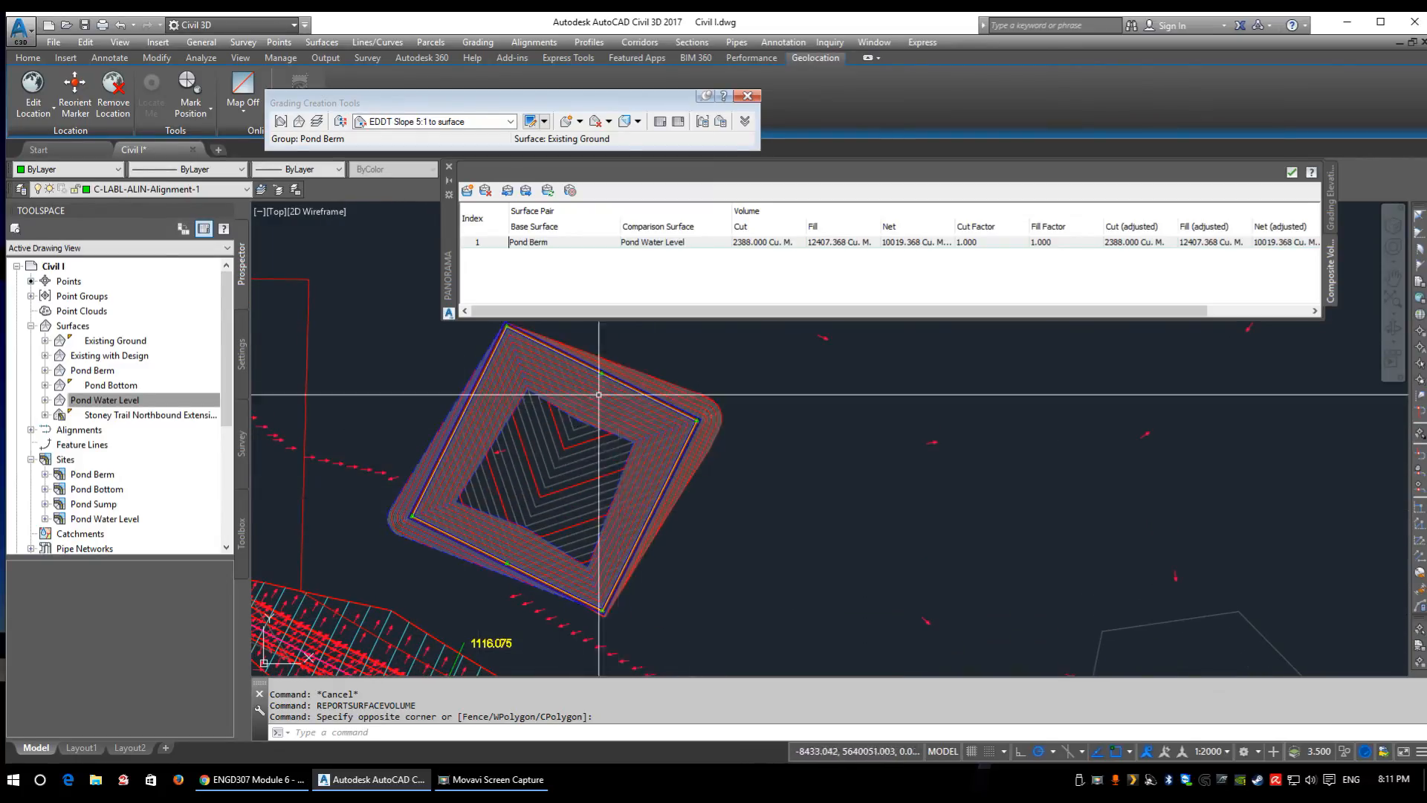
scroll(553, 360, "down", 3)
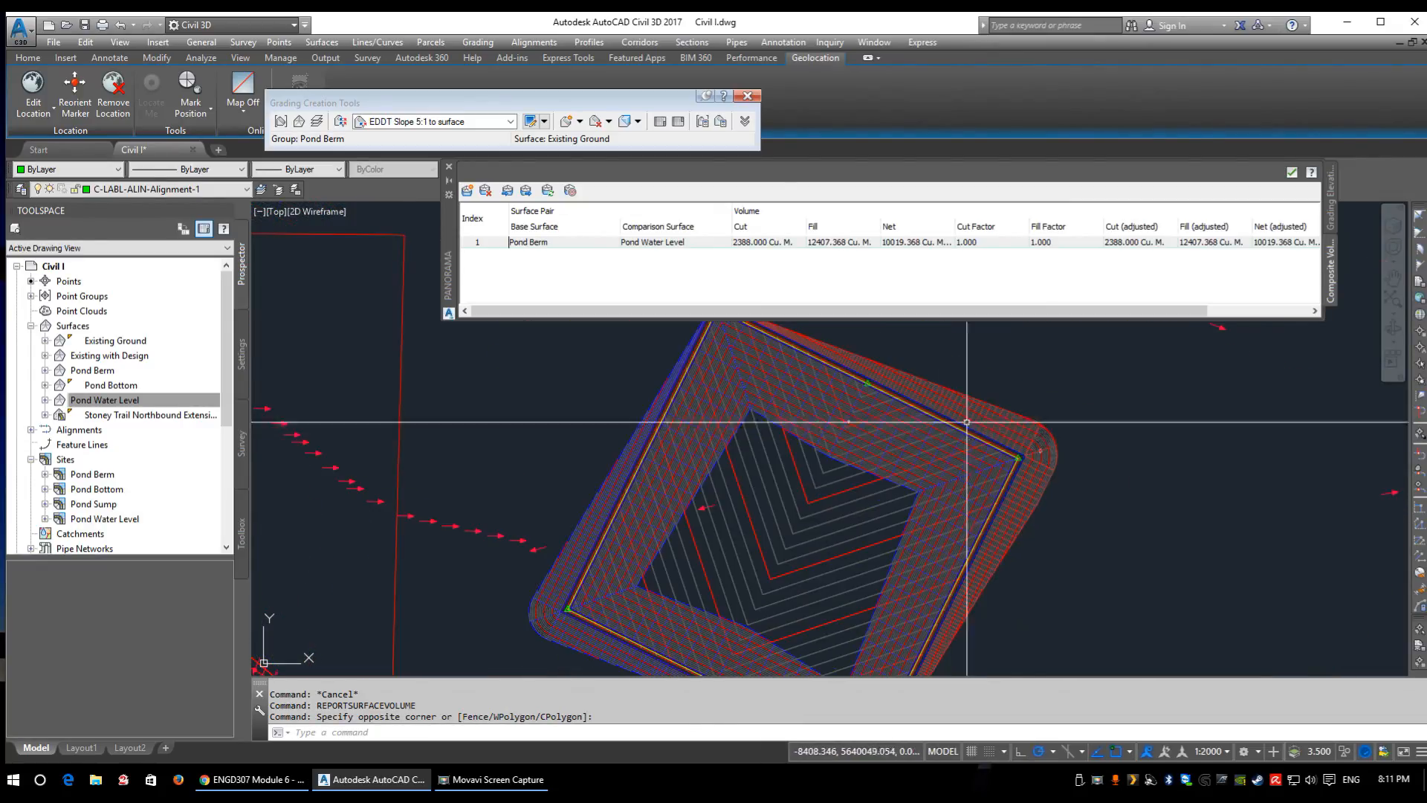
middle_click_drag(891, 374, 780, 416)
scroll(669, 377, "up", 2)
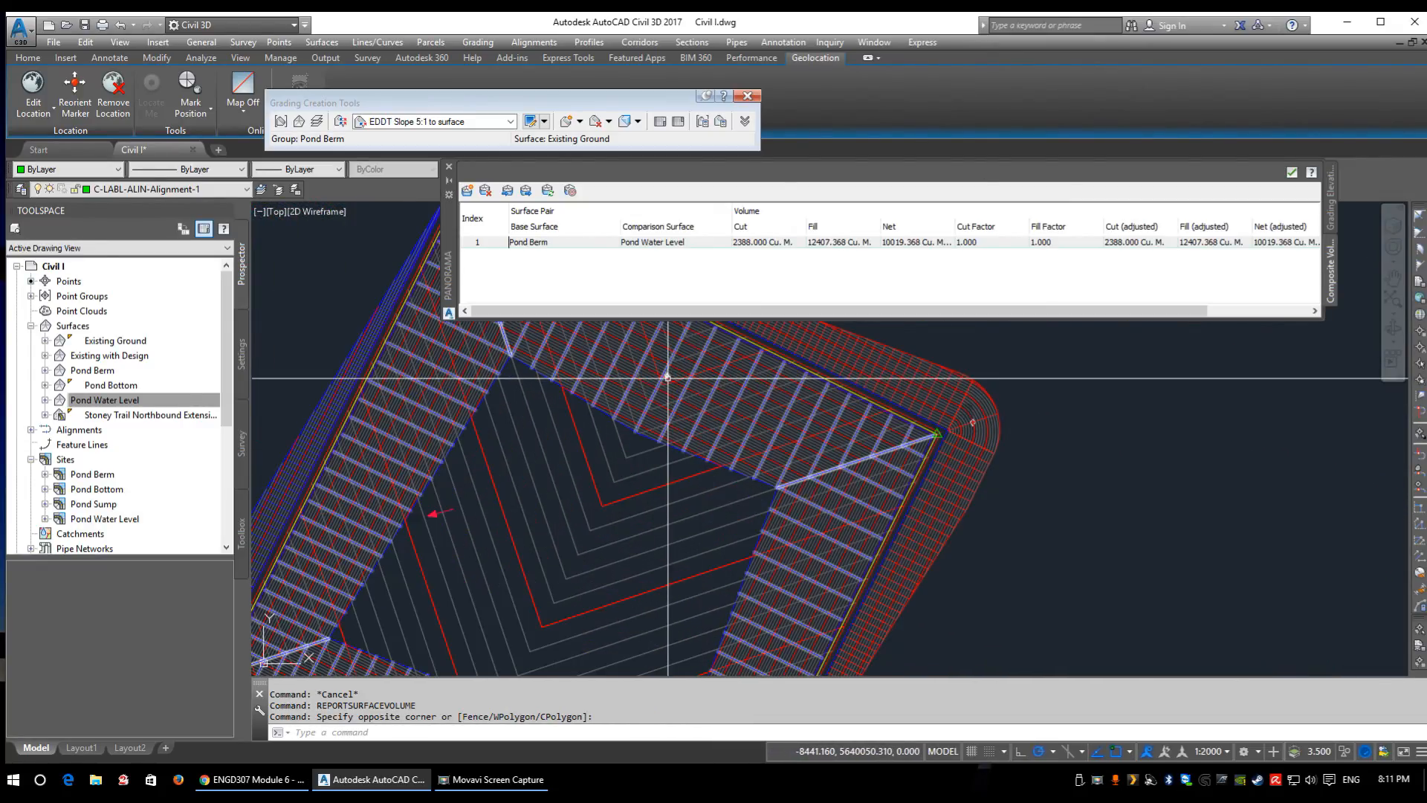
middle_click_drag(900, 394, 817, 453)
scroll(892, 499, "up", 2)
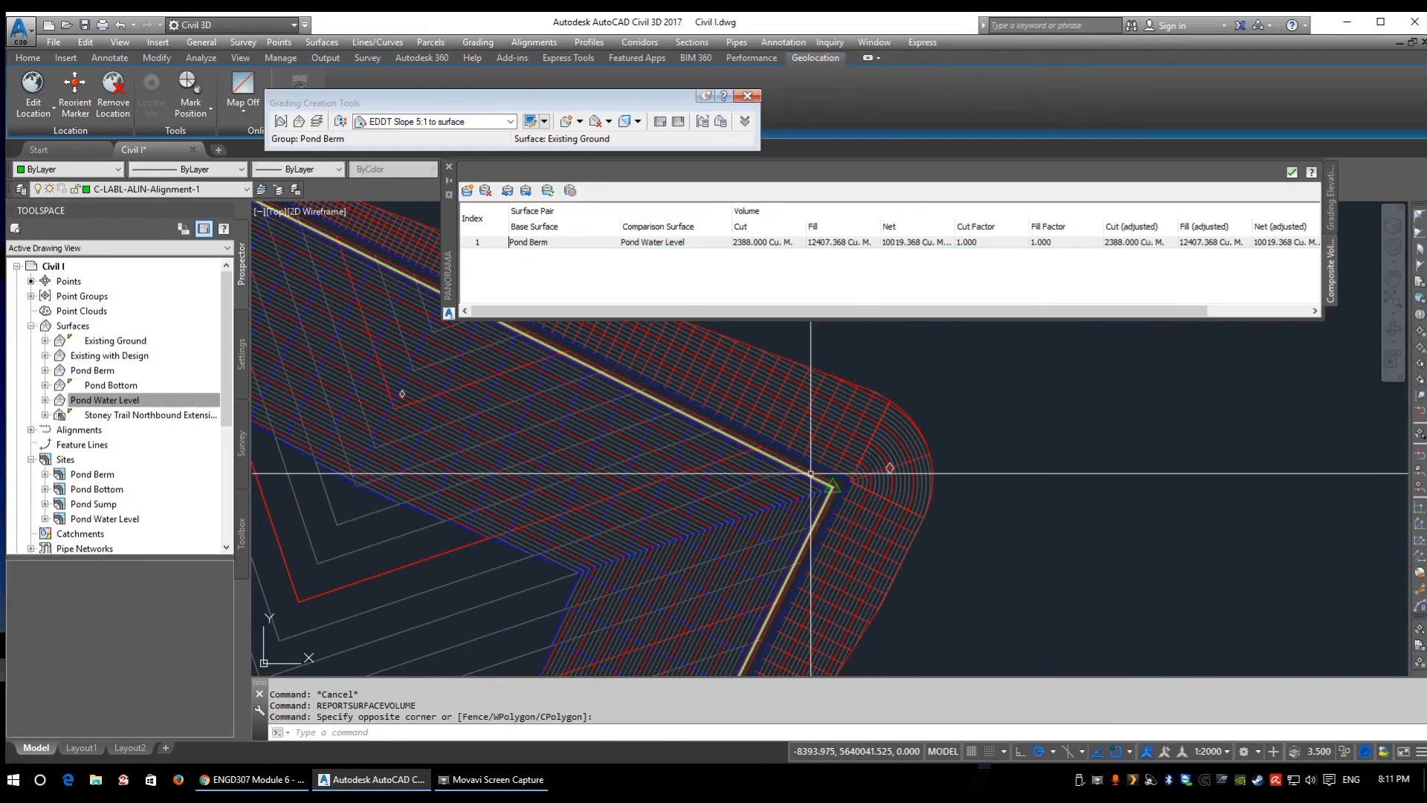
scroll(773, 425, "up", 2)
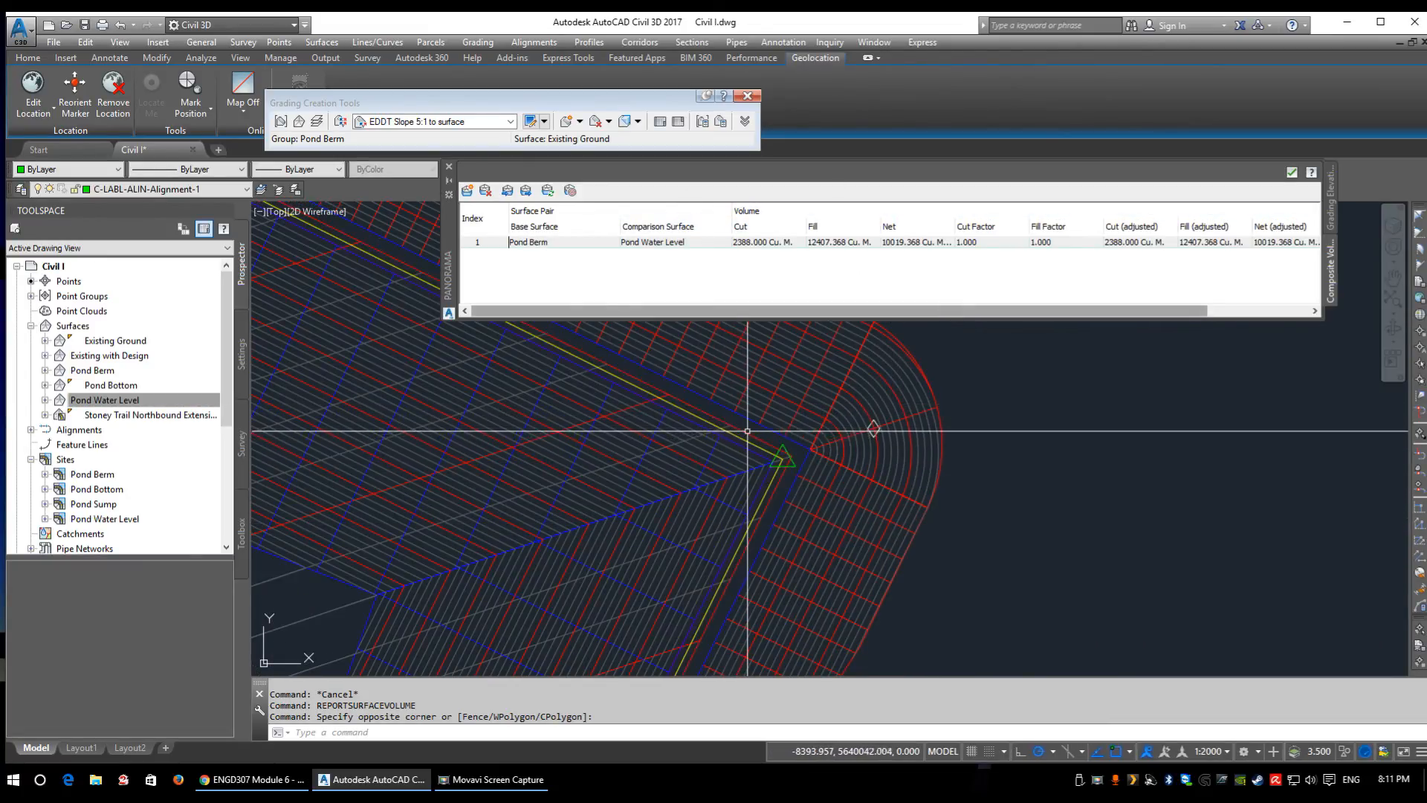
left_click(755, 429)
scroll(755, 429, "down", 3)
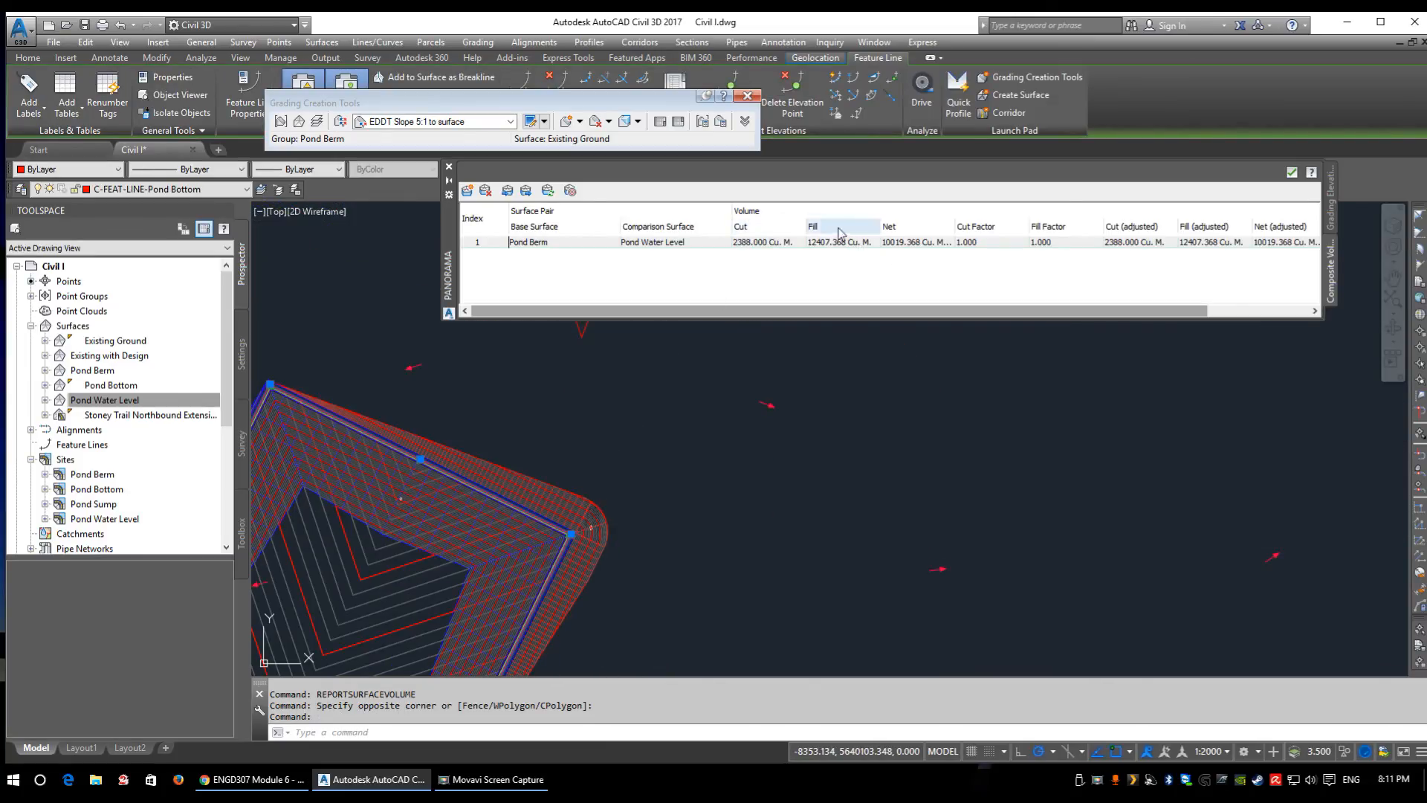
scroll(744, 446, "up", 2)
right_click(845, 455)
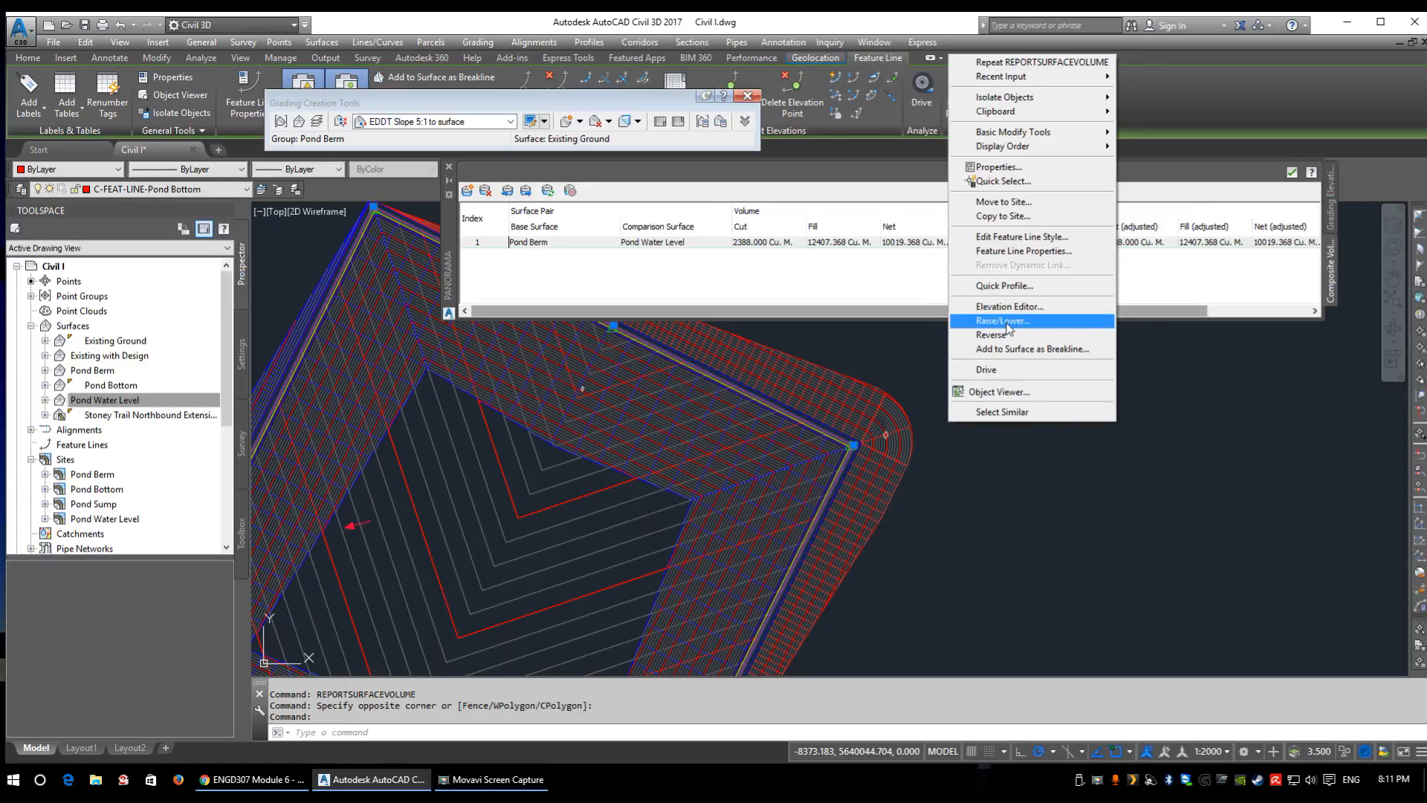
left_click(1007, 324)
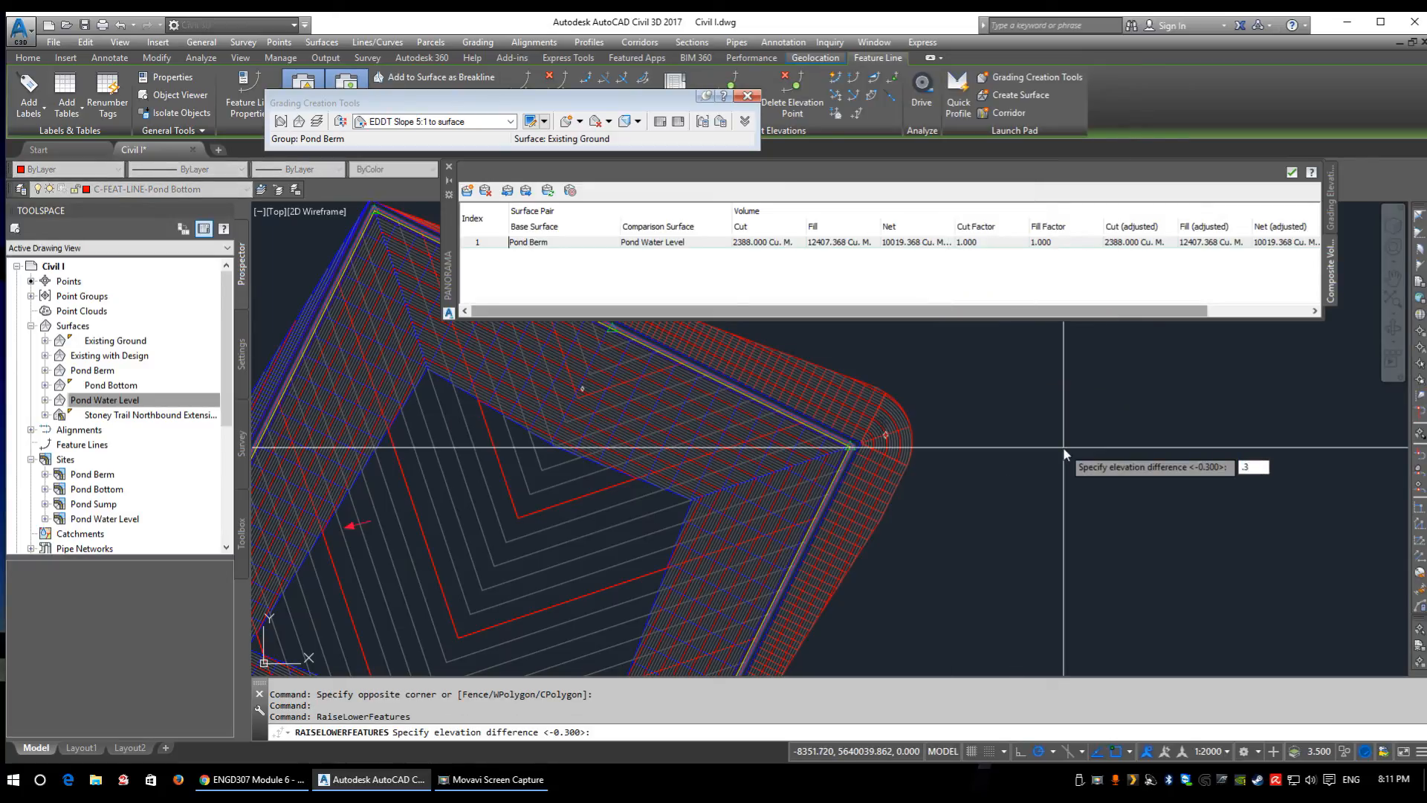
key("Return")
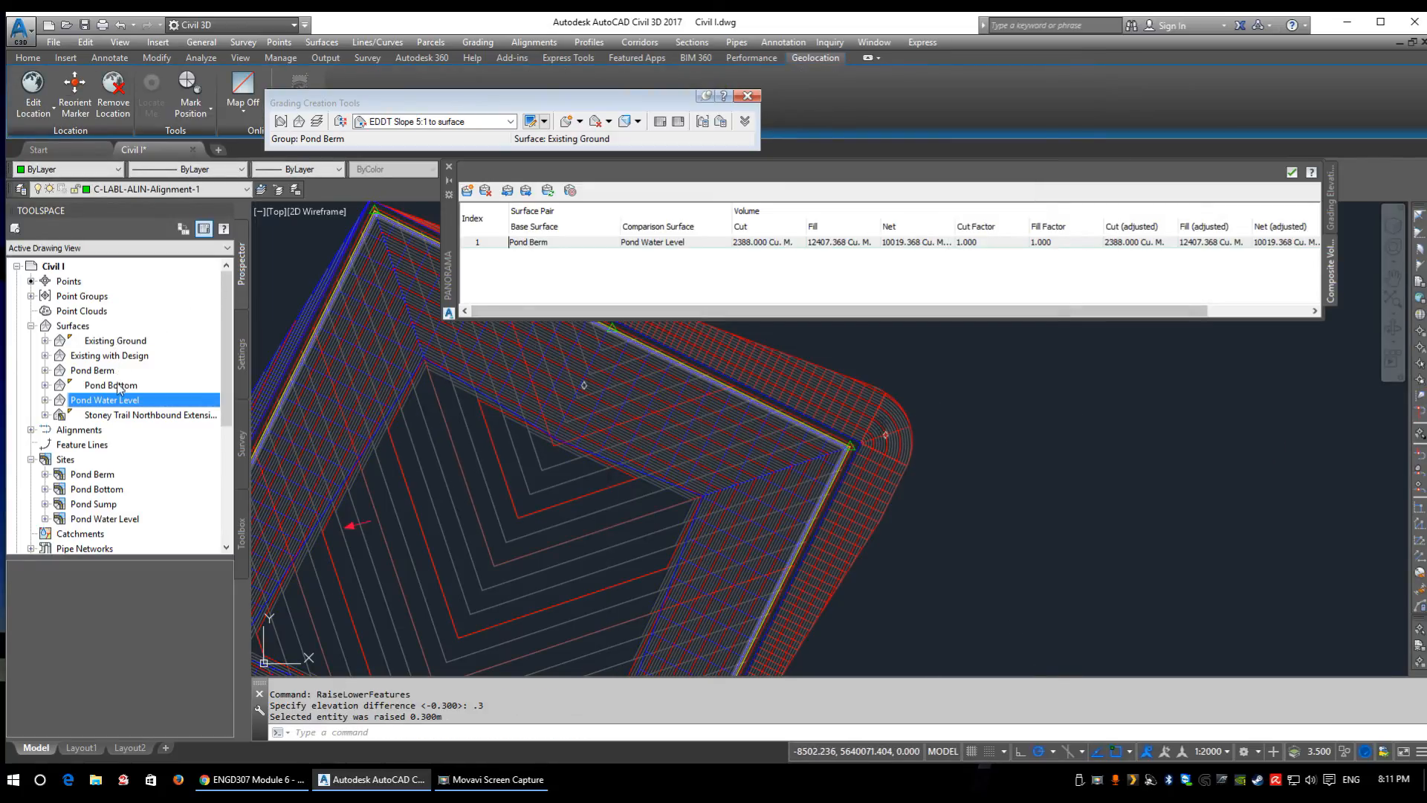
right_click(103, 374)
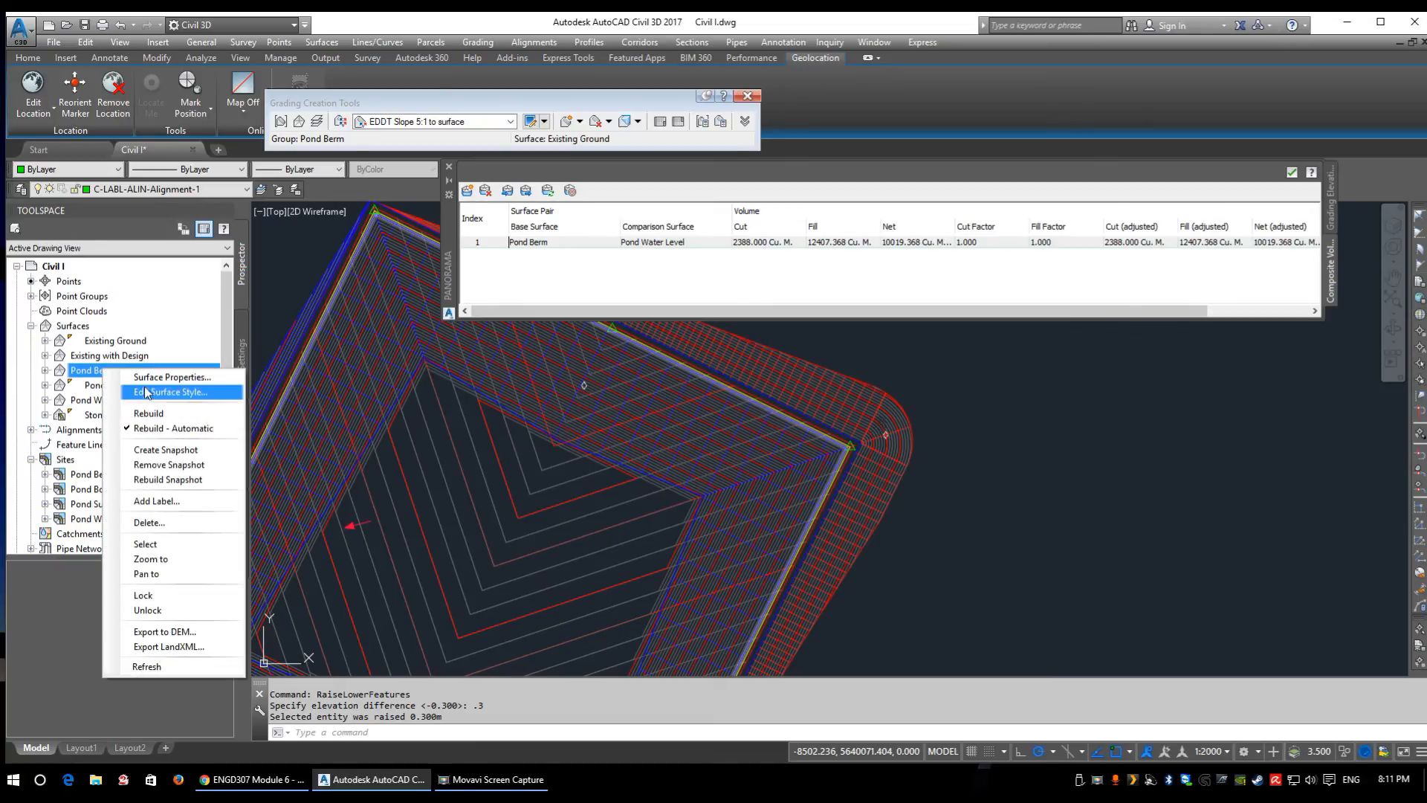
left_click(155, 411)
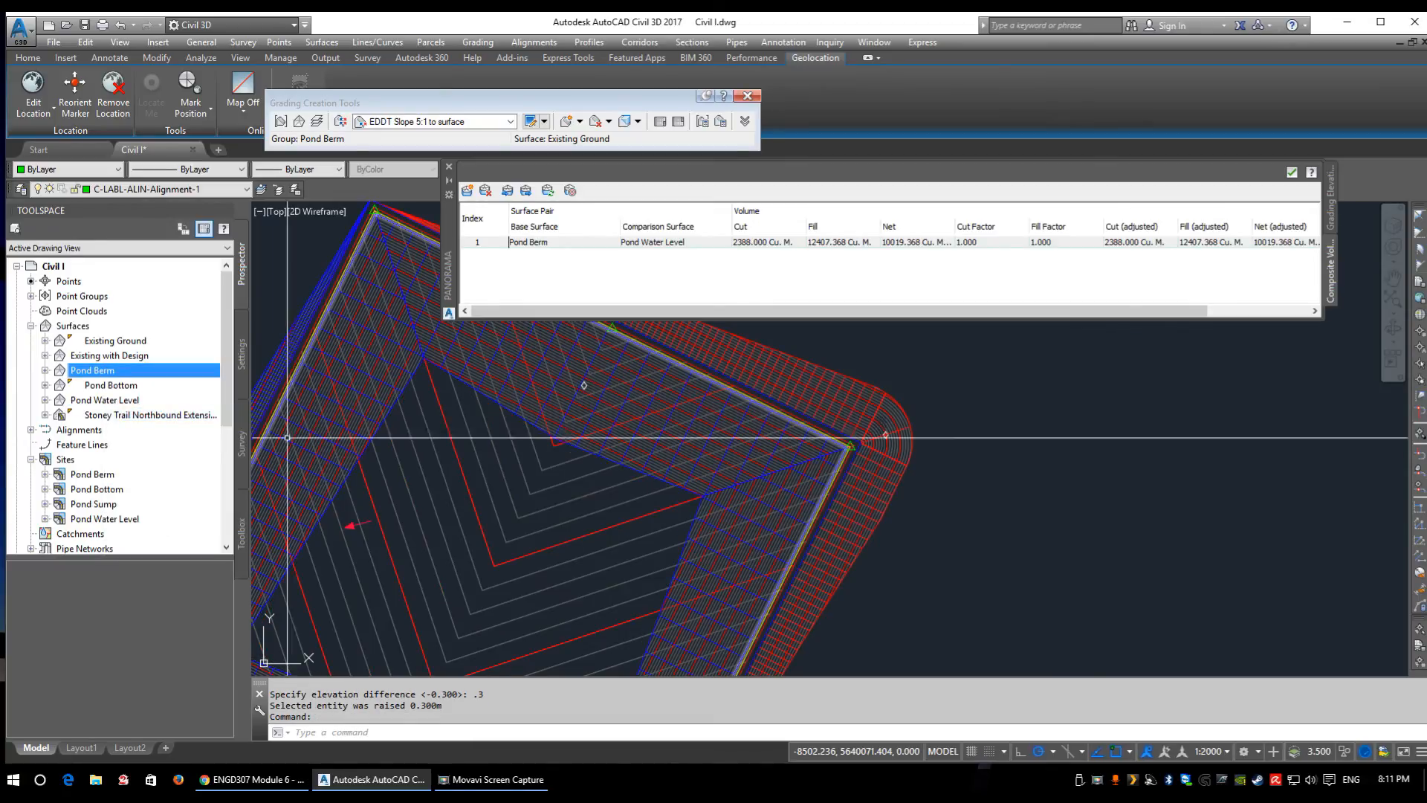
- Recompute the composite volumes and check the Pond Bottom feature line's station elevations in the Elevation Editor before returning to the volumes table
left_click(547, 191)
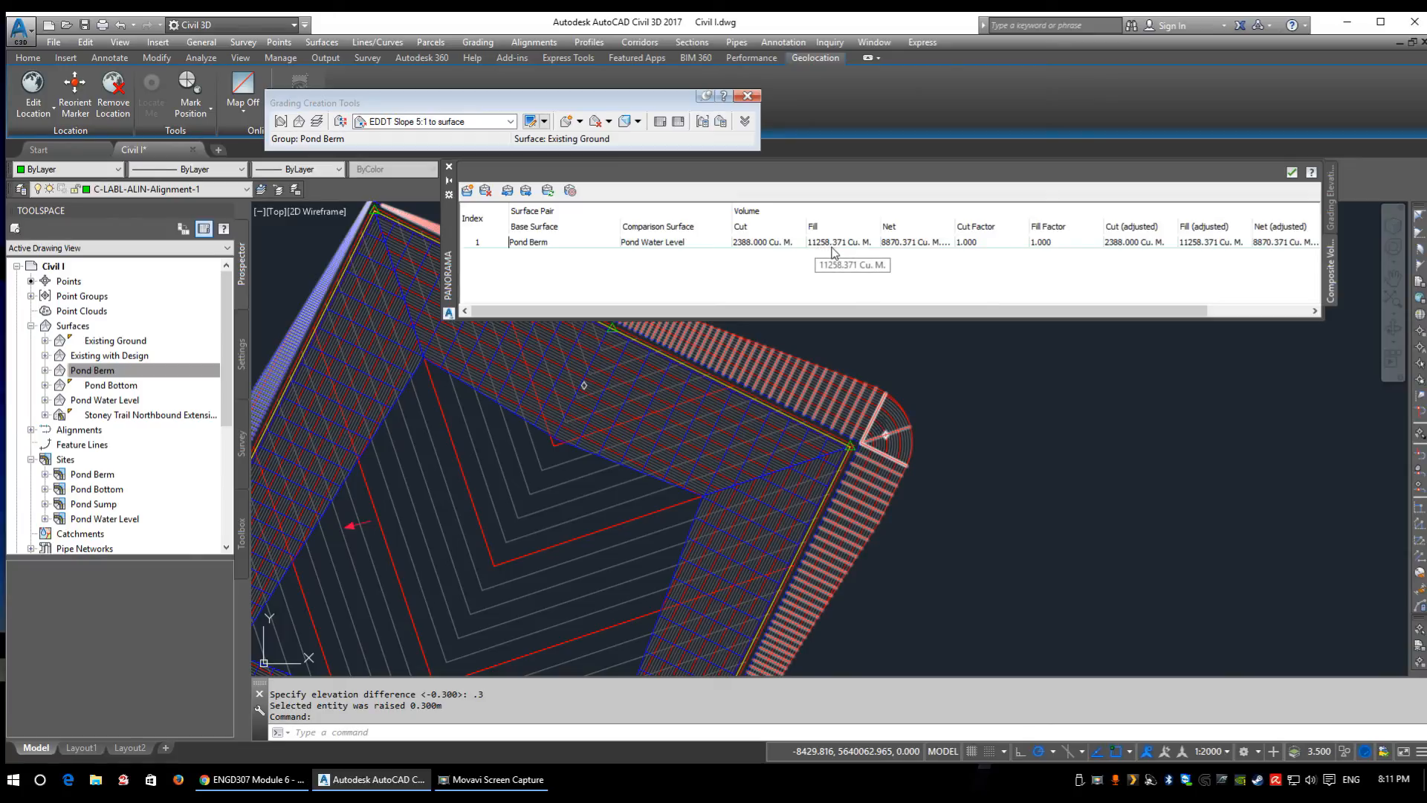
middle_click_drag(825, 386, 762, 329)
scroll(785, 394, "up", 4)
left_click(790, 406)
scroll(792, 409, "down", 4)
right_click(884, 423)
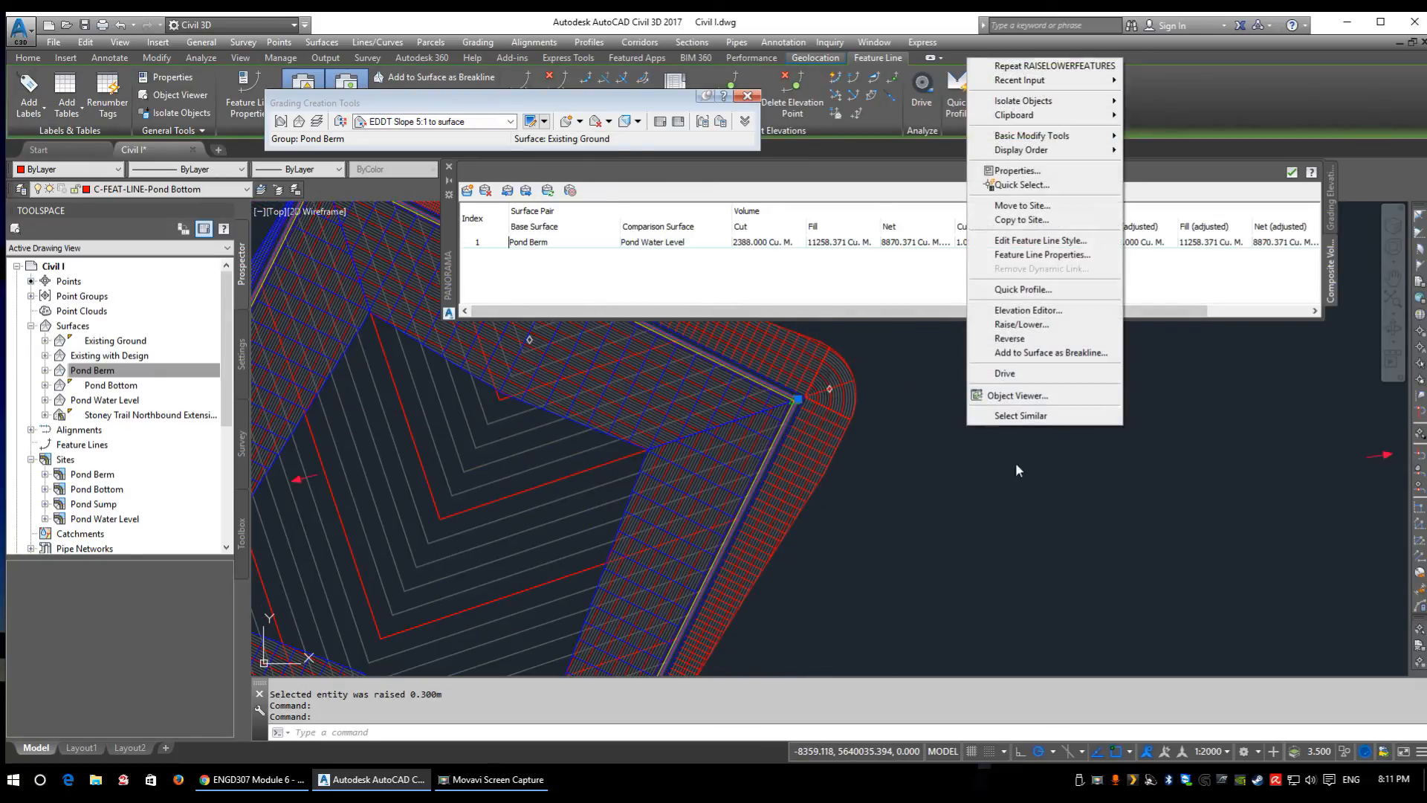
left_click(1051, 315)
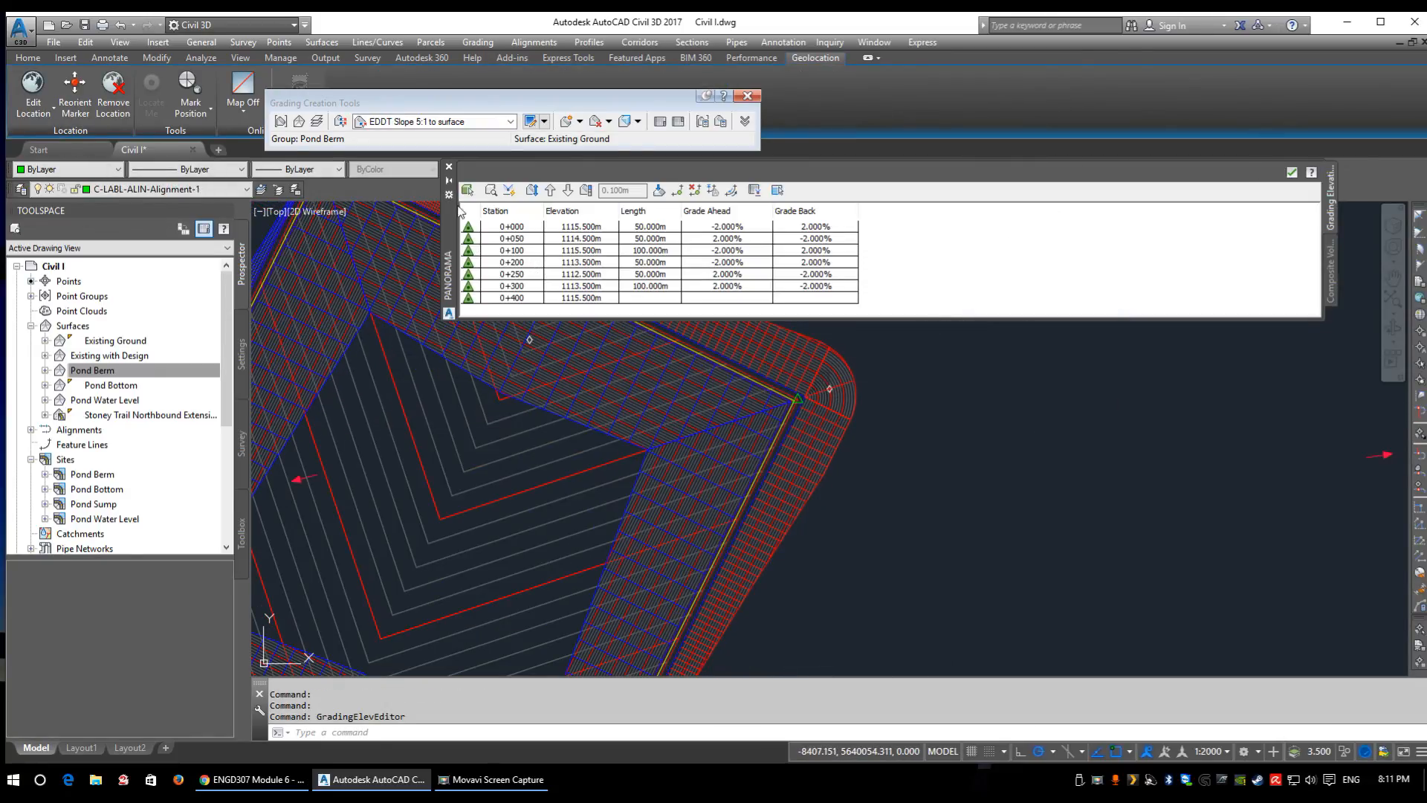
left_click(1332, 274)
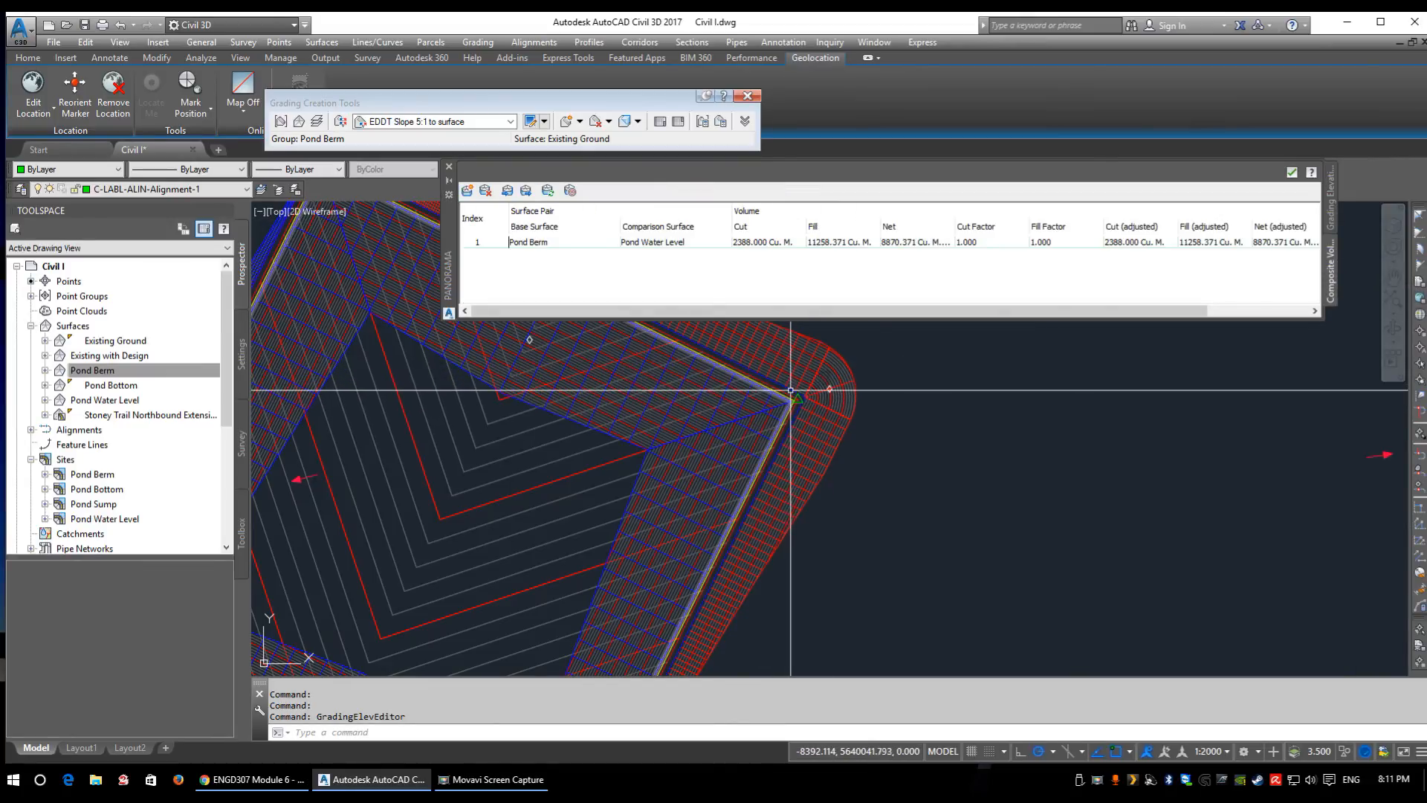
scroll(796, 402, "up", 2)
right_click(1020, 397)
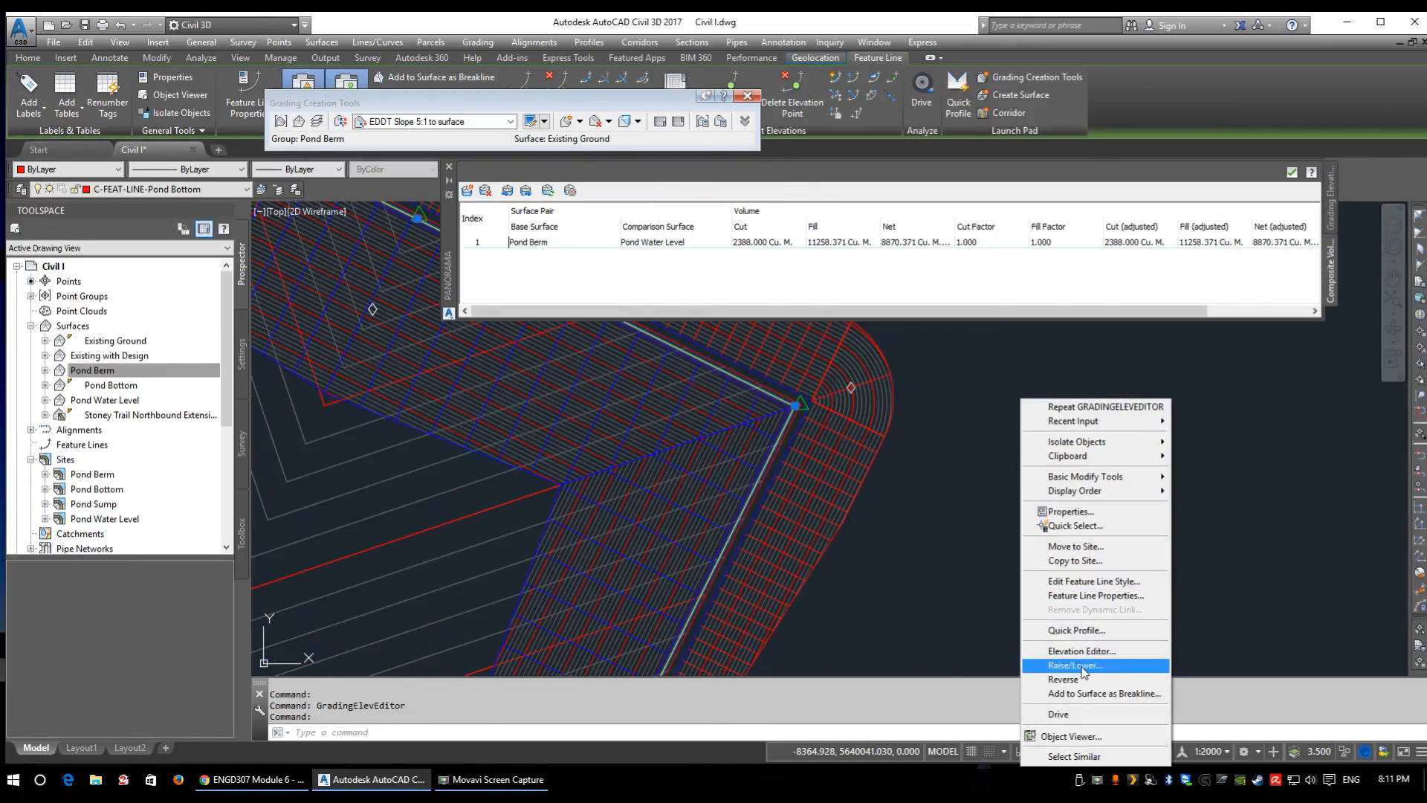
key("Escape")
key("Escape")
key("Escape")
- Raise the Pond Bottom feature line by another 0.3 m, updating the Pond Berm surface and its composite volume entry
scroll(795, 425, "up", 3)
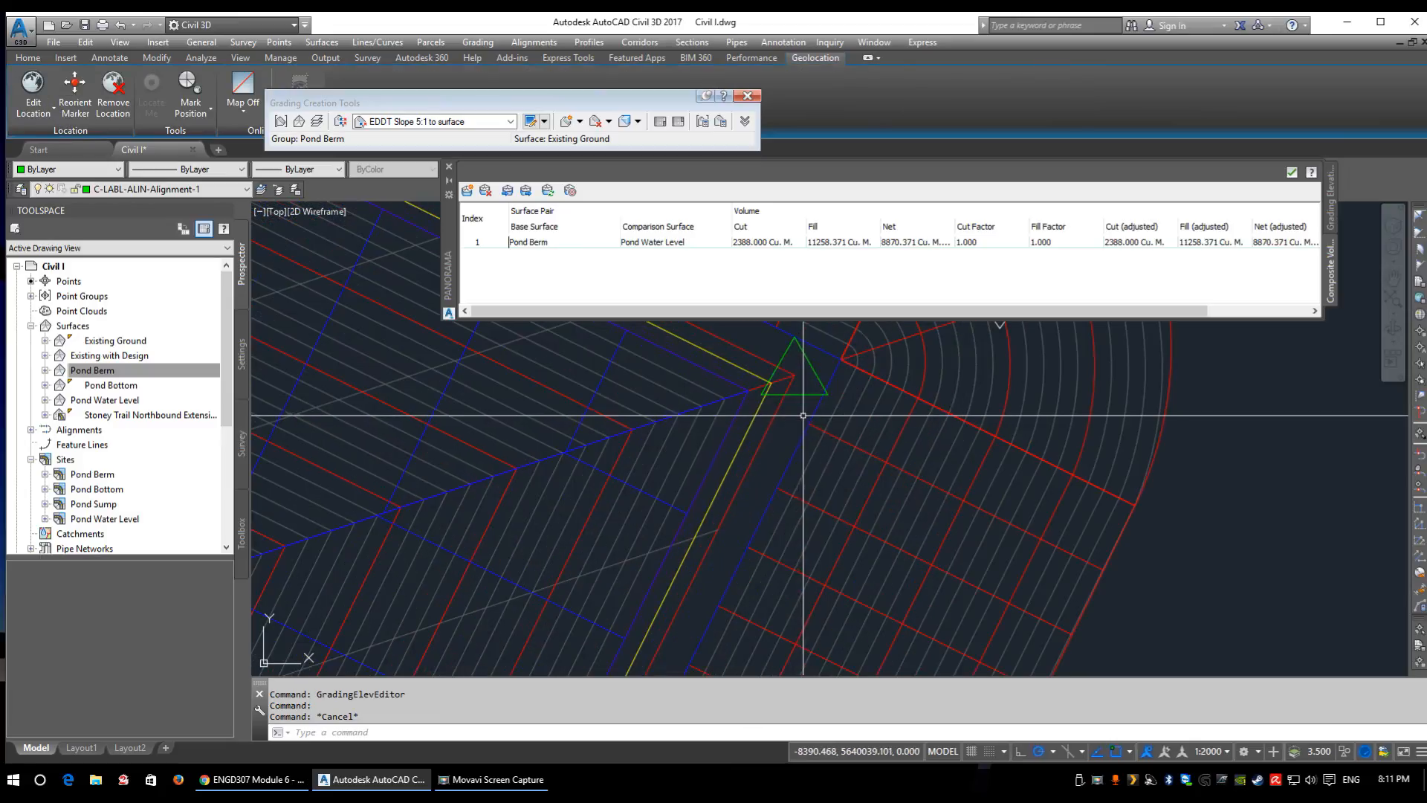
left_click(794, 376)
scroll(758, 424, "down", 4)
right_click(952, 126)
left_click(1051, 397)
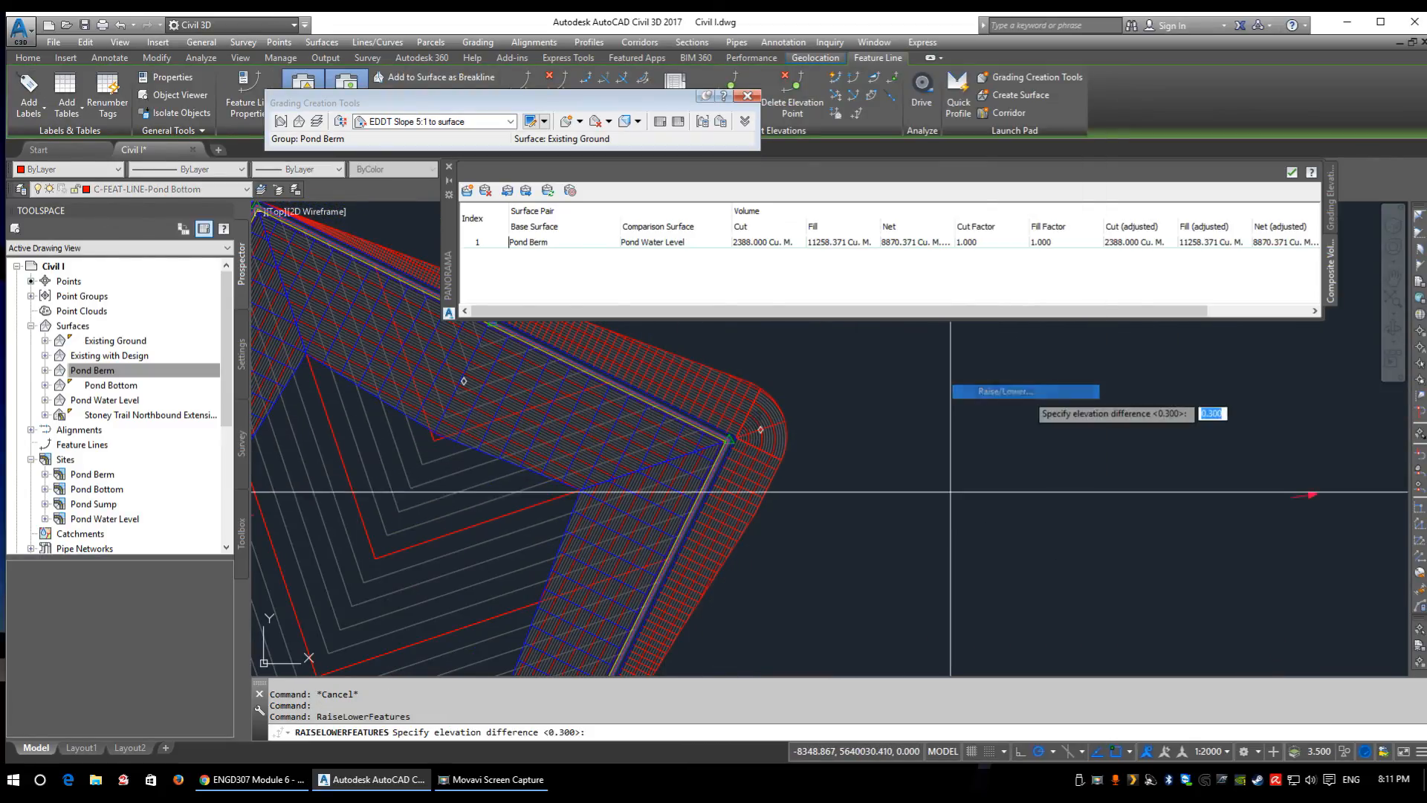
key("Return")
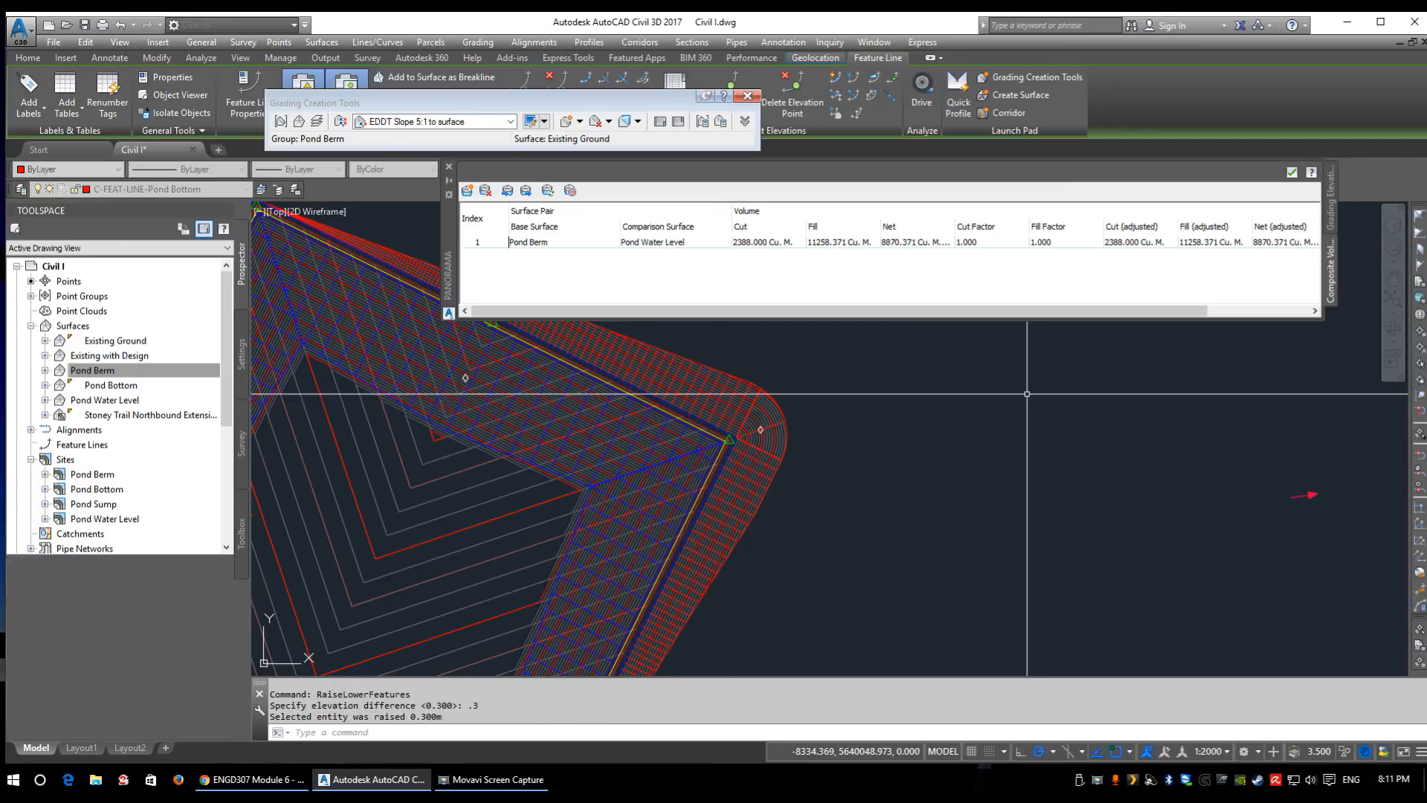
right_click(105, 371)
left_click(145, 418)
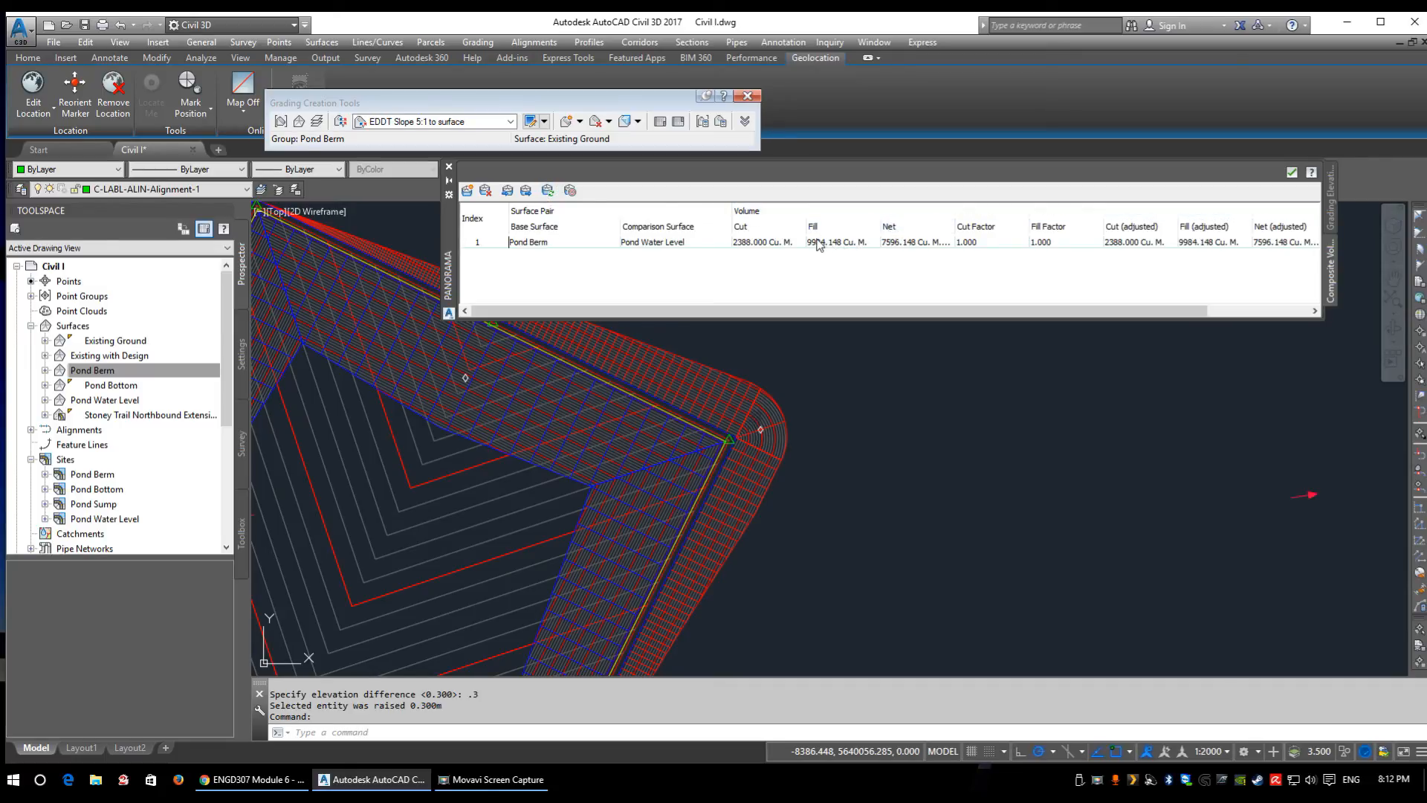
- Examine the pond corners, the elevation label beside the nearby culvert, and the cut and fill volumes of the Pond Berm comparison
scroll(610, 409, "up", 4)
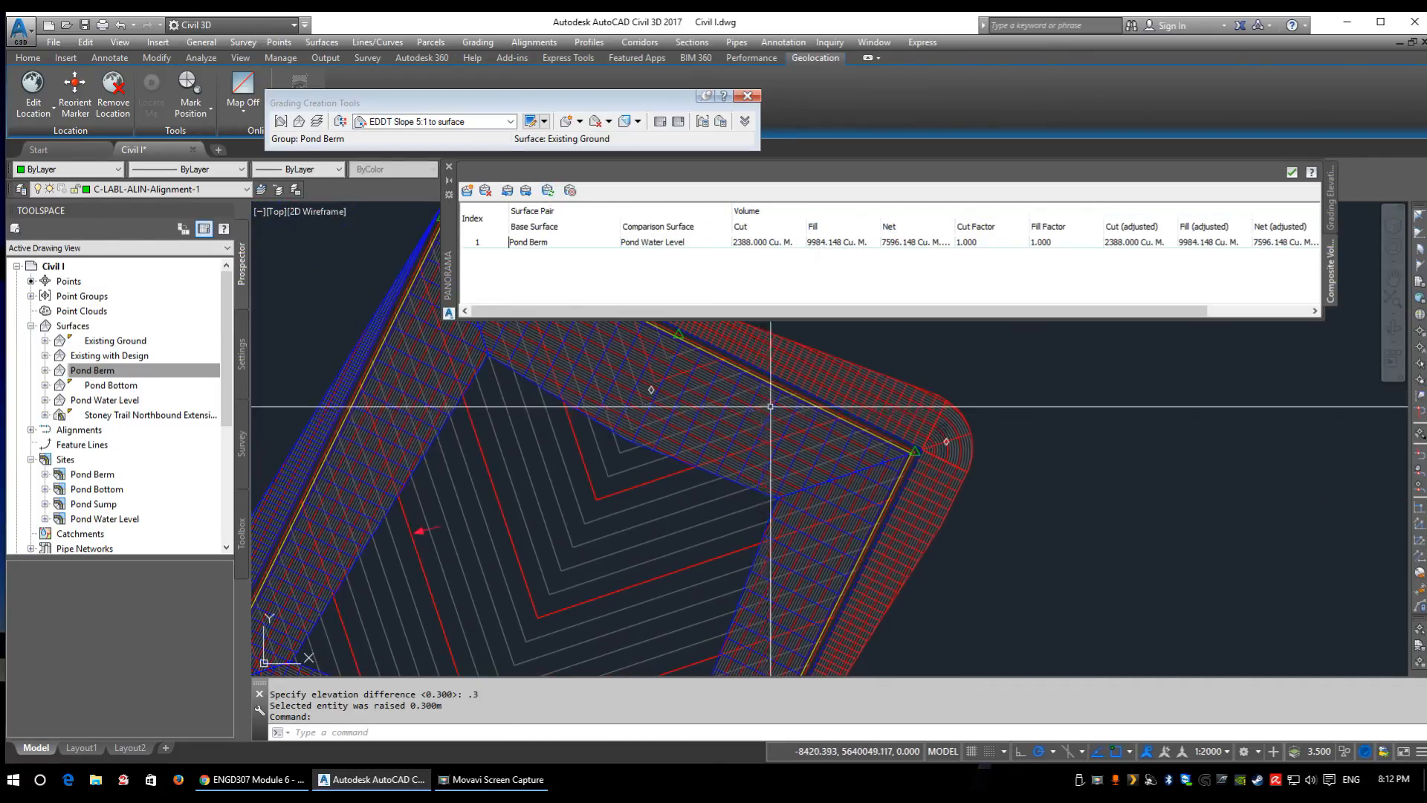
left_click(924, 483)
left_click(949, 472)
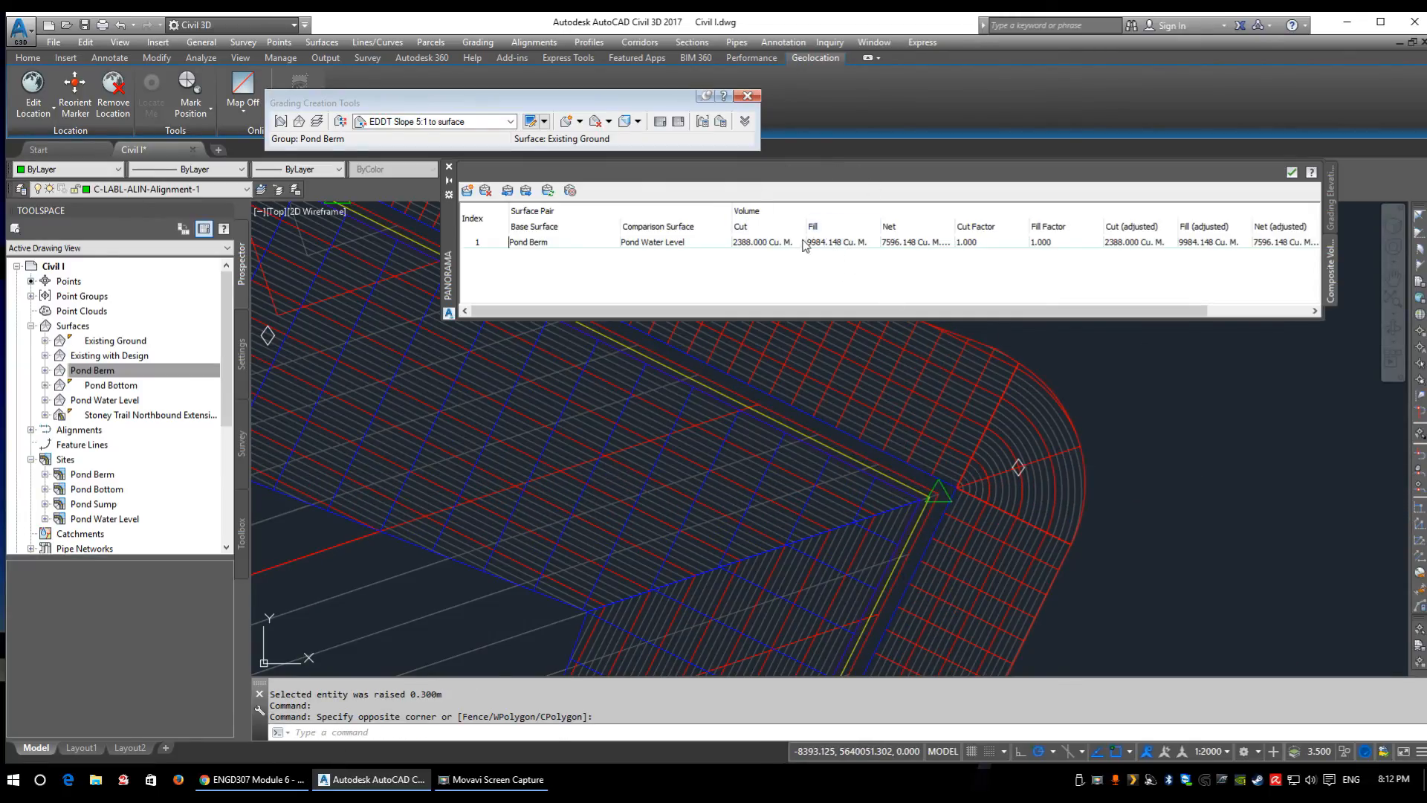
scroll(585, 523, "down", 4)
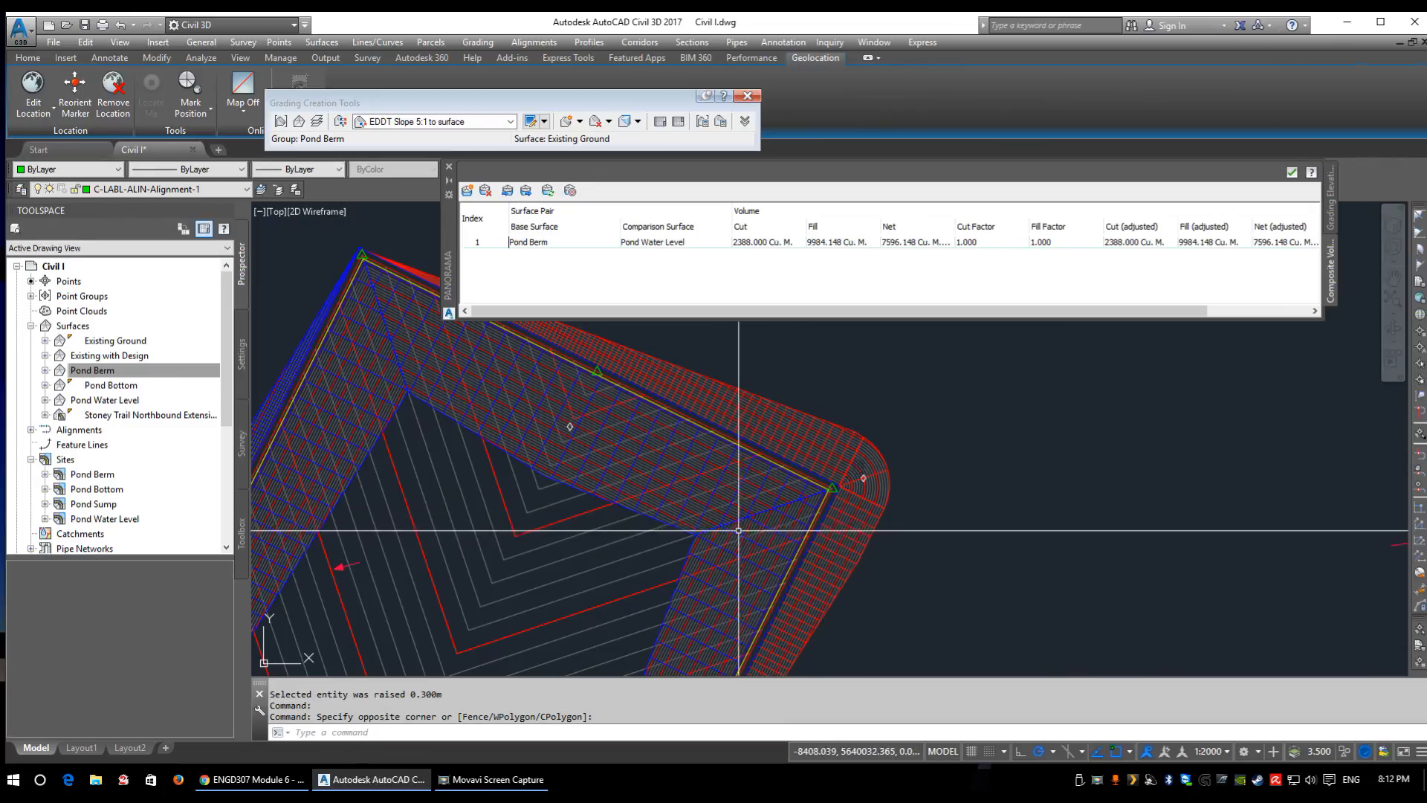
middle_click_drag(614, 540, 694, 360)
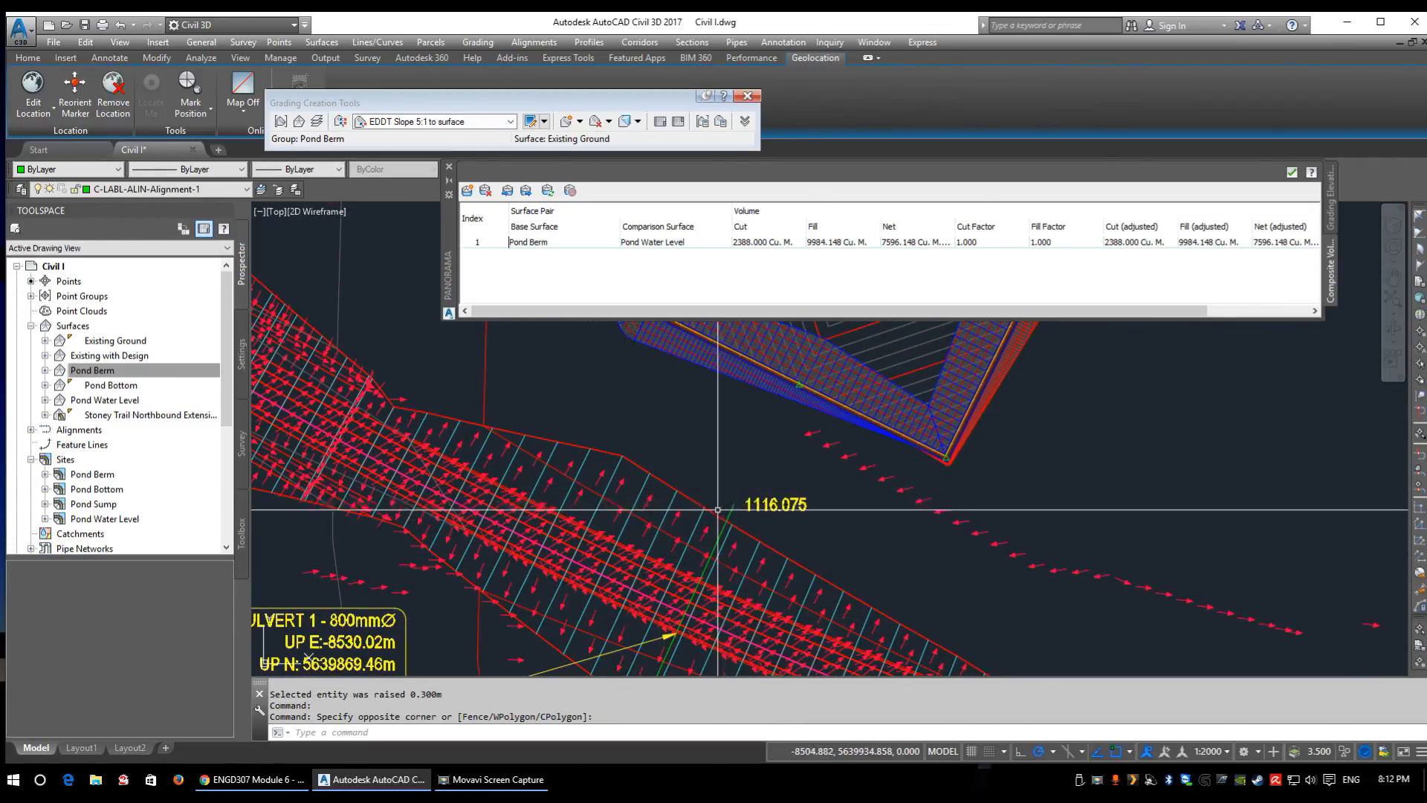
middle_click_drag(735, 507, 615, 587)
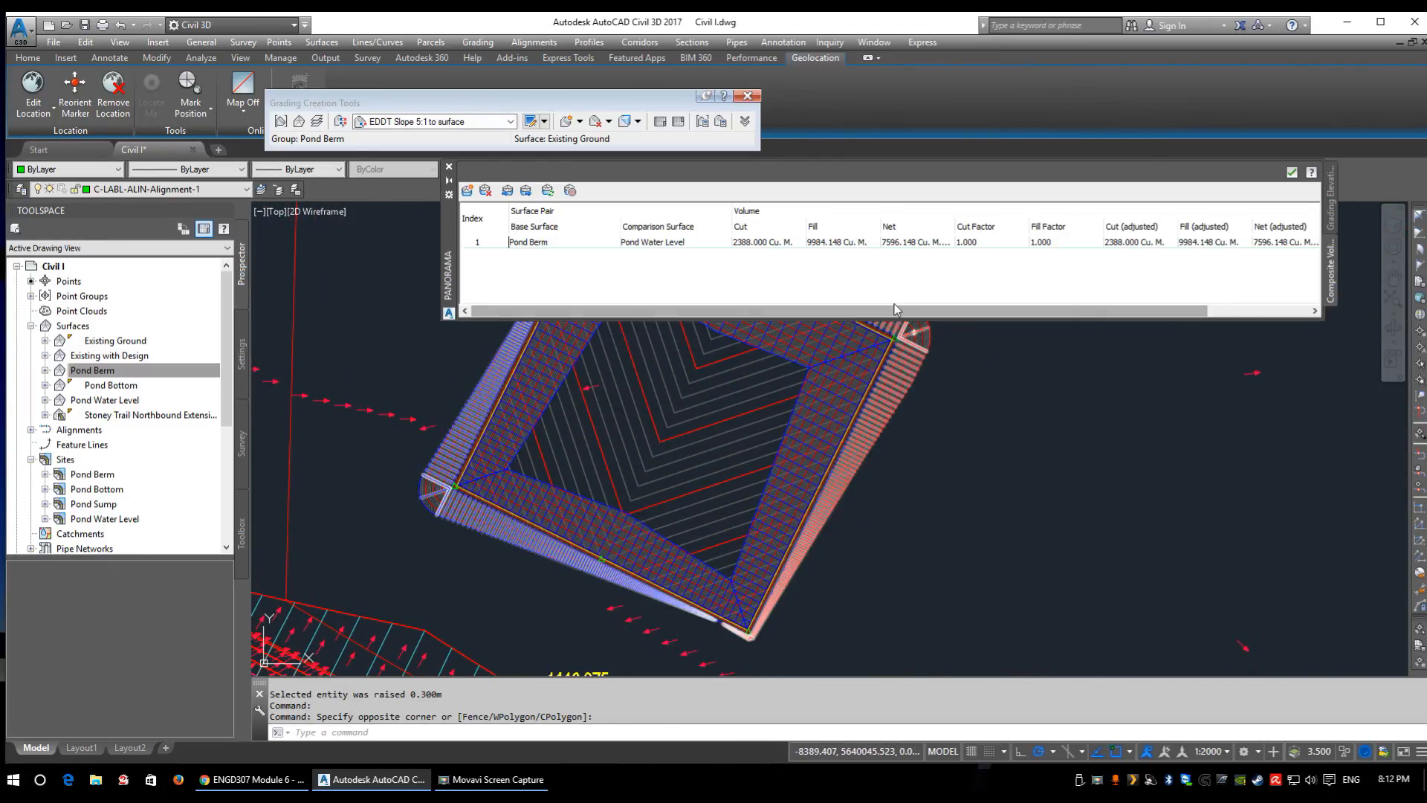
middle_click_drag(953, 394, 949, 466)
scroll(765, 412, "up", 5)
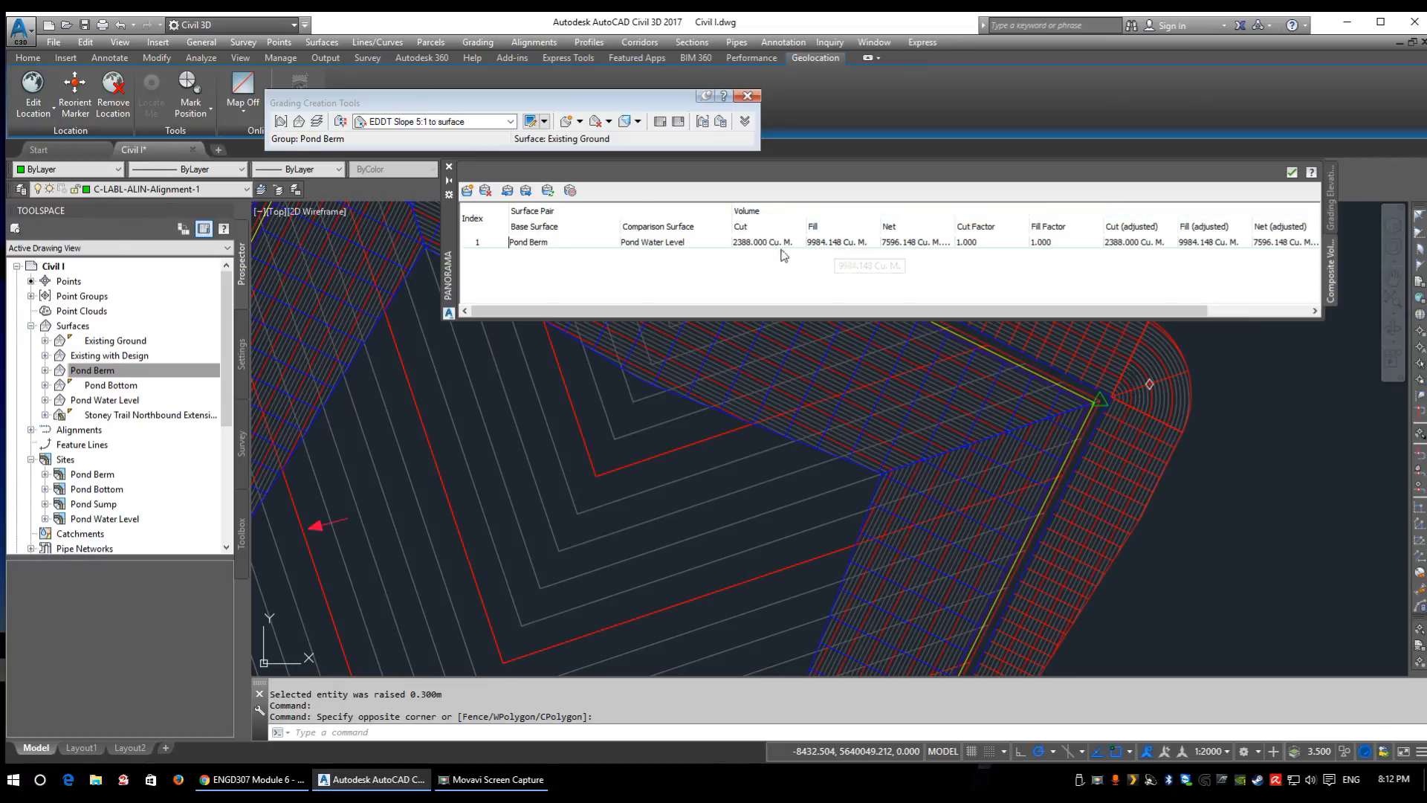
scroll(681, 479, "down", 6)
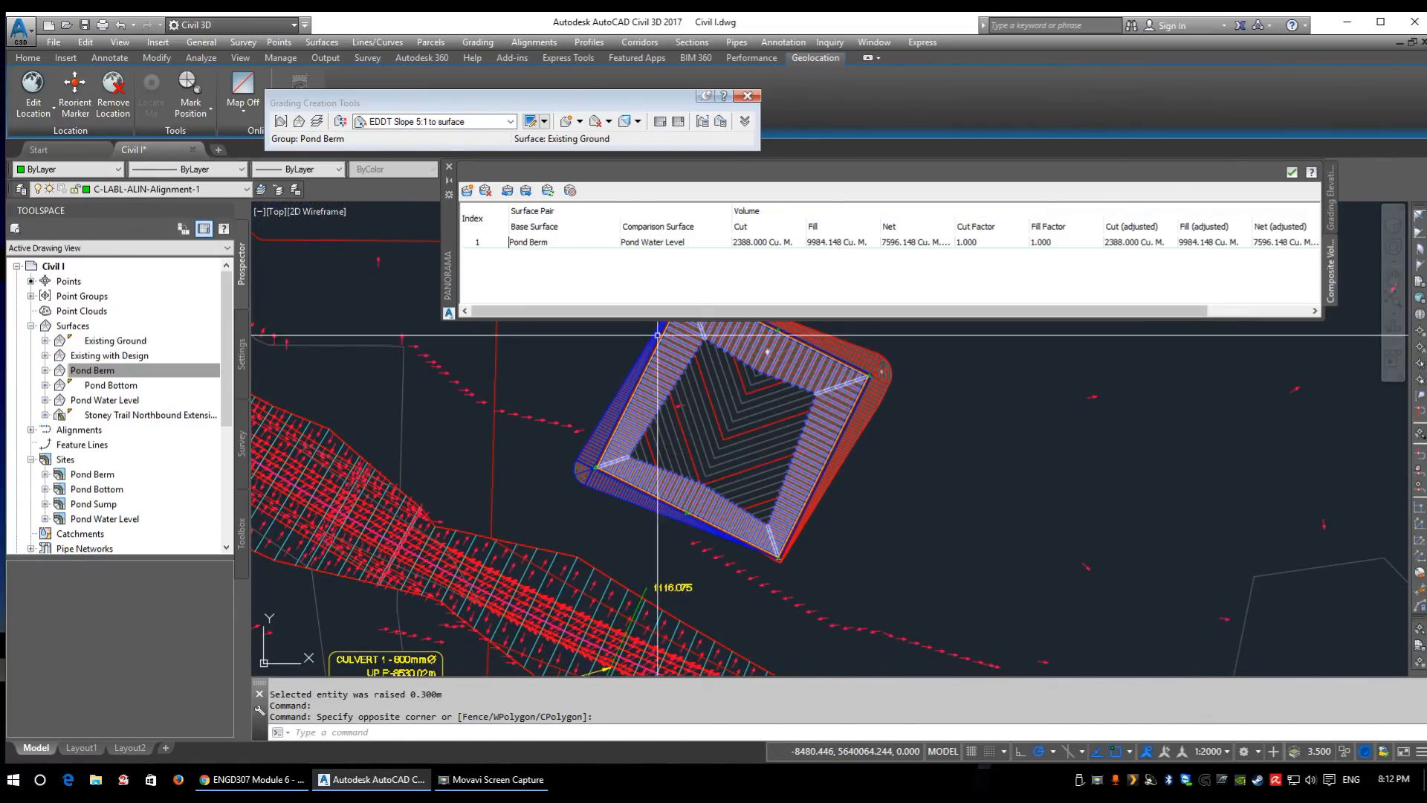
middle_click_drag(692, 350, 564, 414)
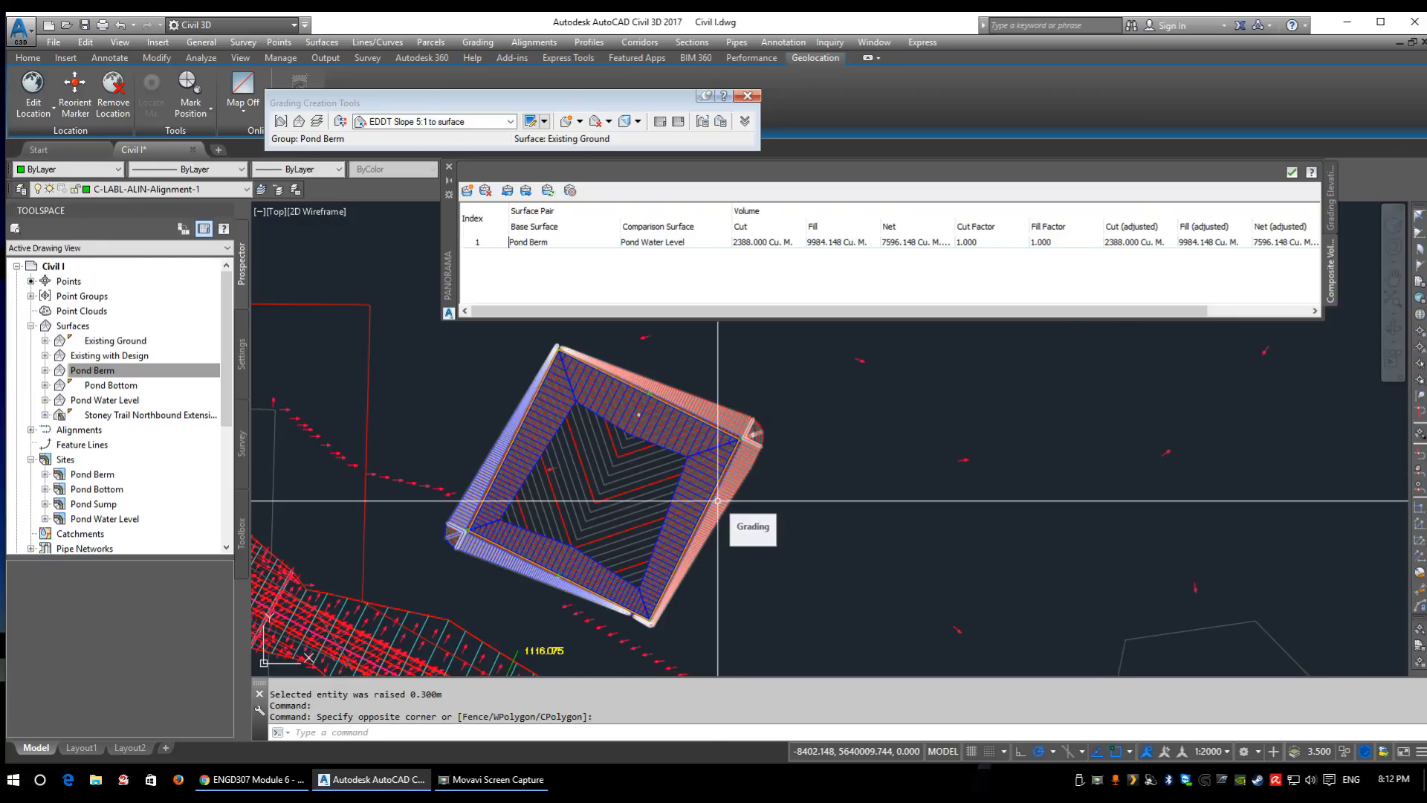
scroll(751, 416, "up", 4)
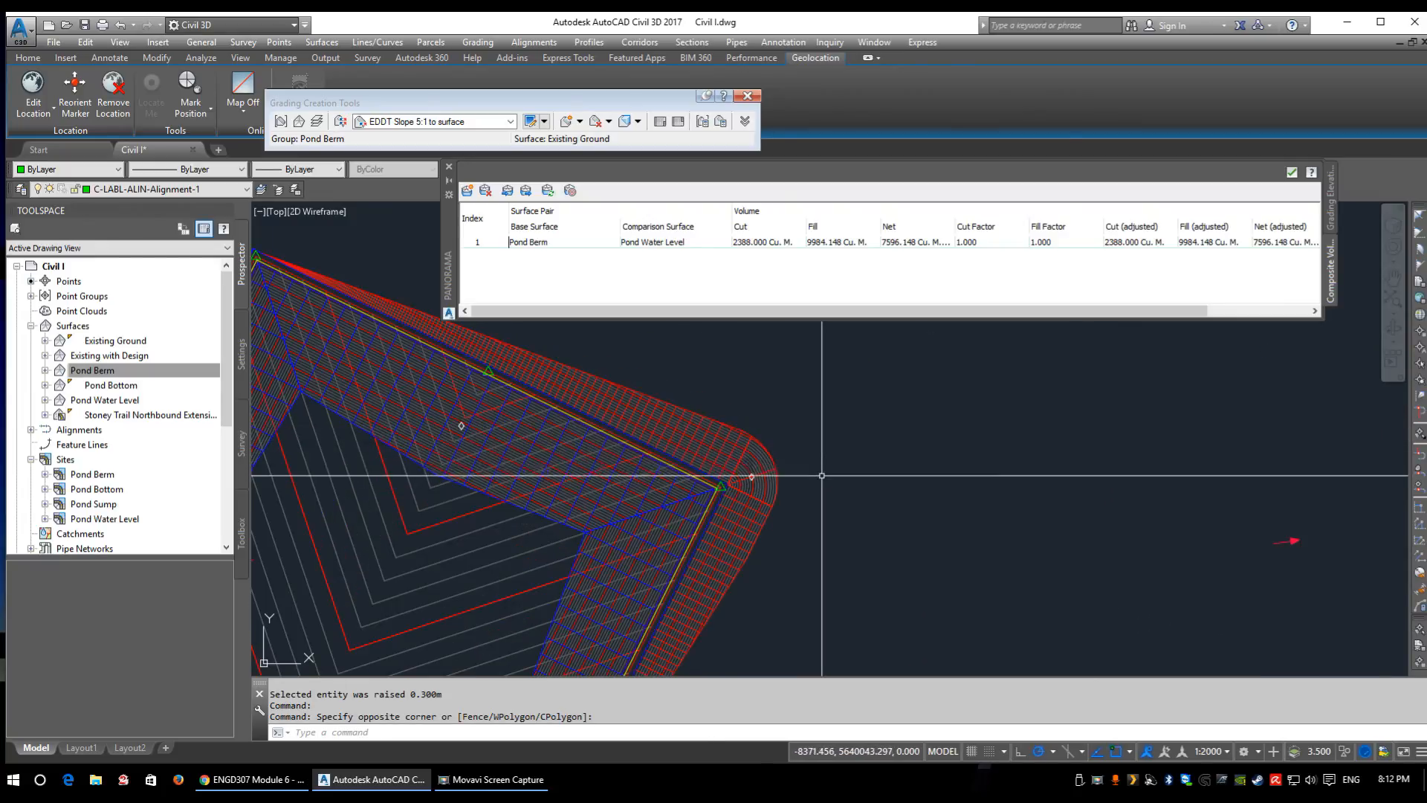
- Select the overlapping surfaces inside the pond and open their Properties
mouse_move(382, 537)
middle_mouse_down()
mouse_move(491, 557)
mouse_move(685, 509)
middle_mouse_up()
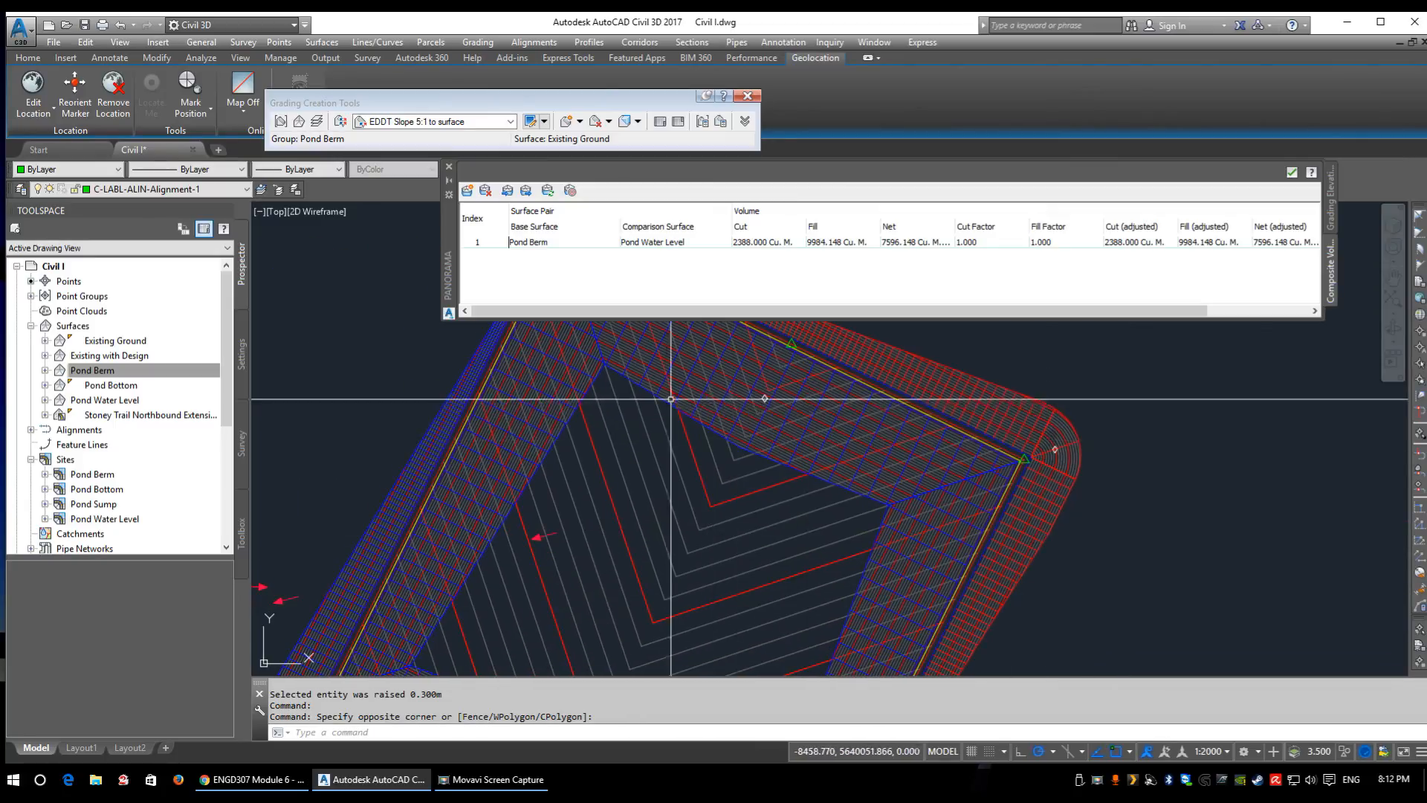
left_click(710, 492)
left_click(709, 492)
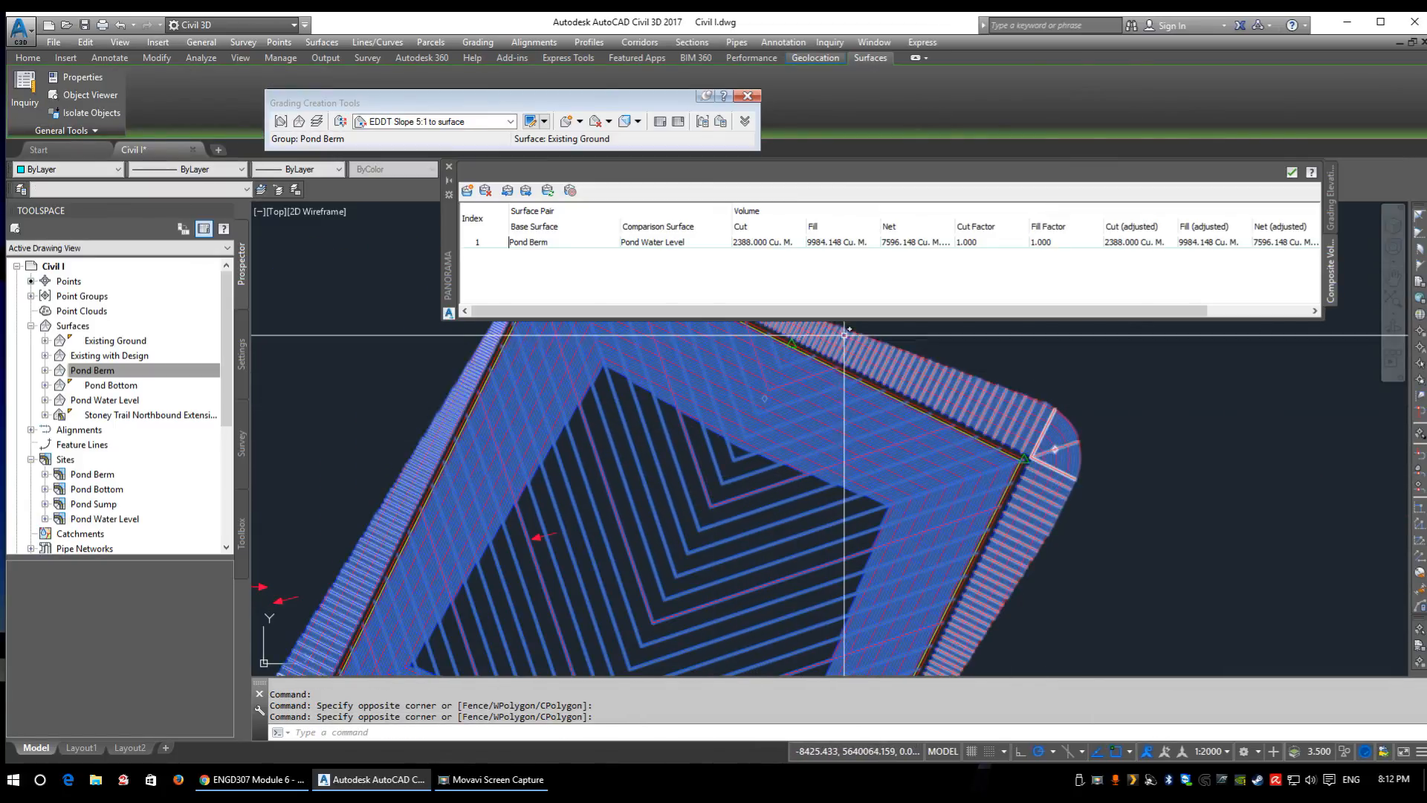
middle_click_drag(845, 335, 824, 390)
right_click(439, 418)
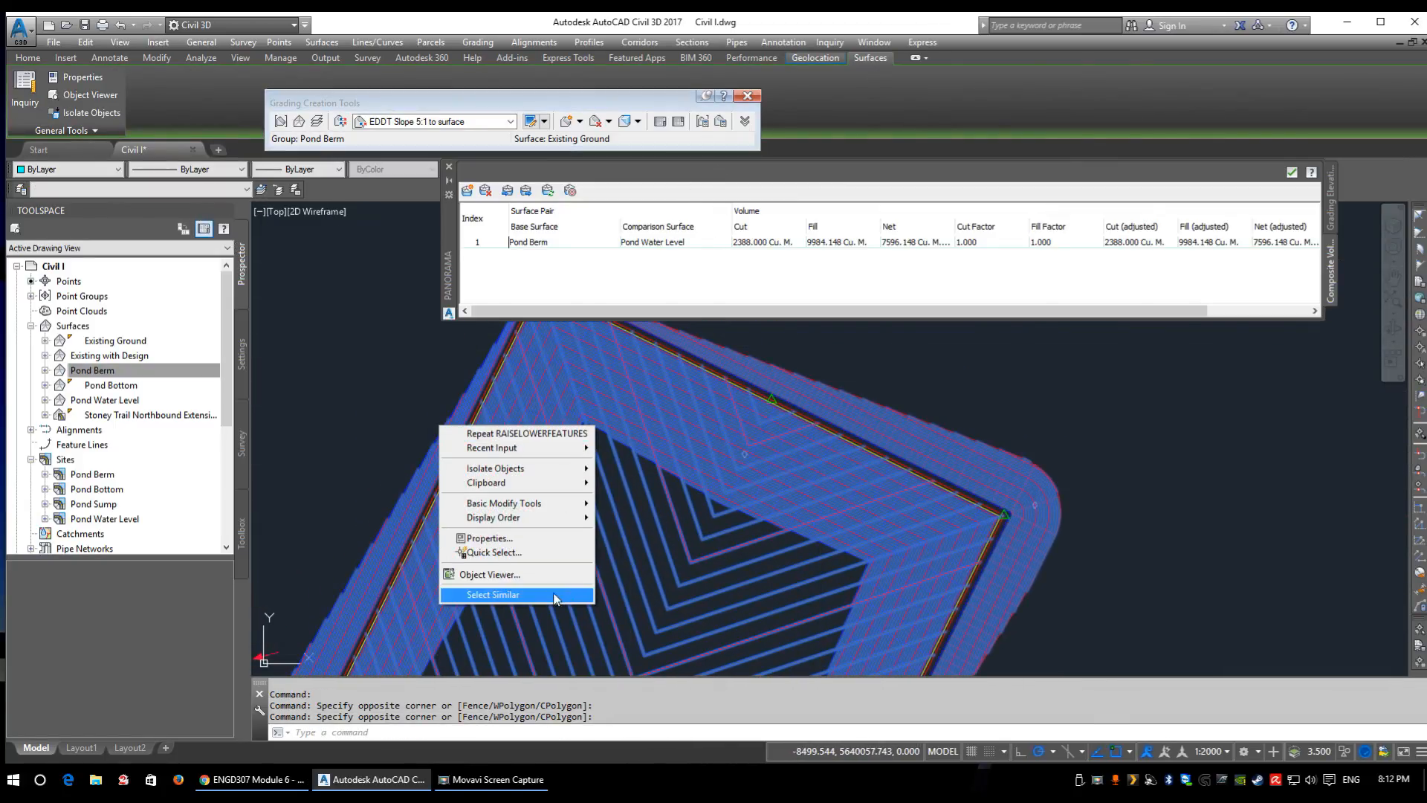
left_click(497, 542)
scroll(729, 405, "down", 5)
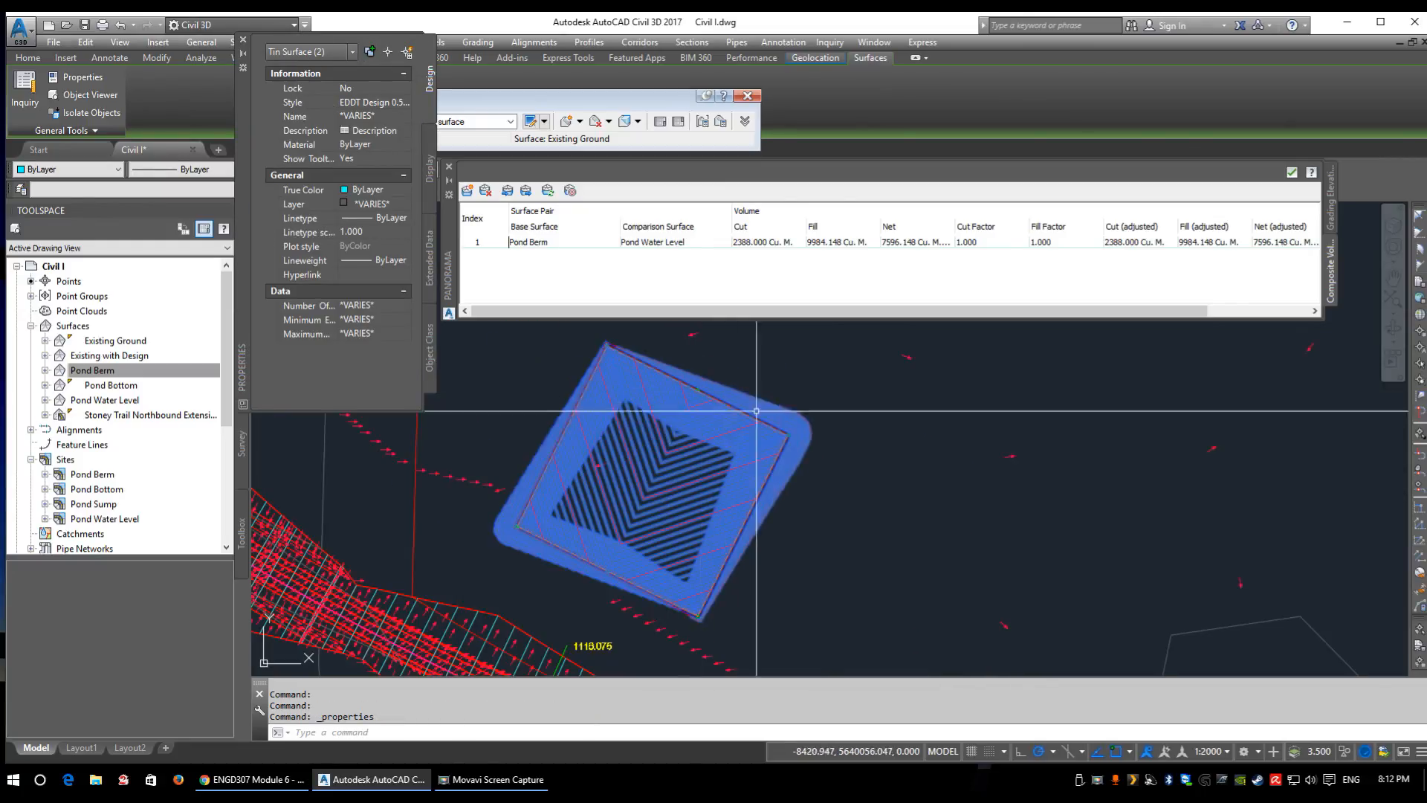
- Extend the selection across the whole pond, list the selected object types in Properties, and clear the selection
left_click(870, 398)
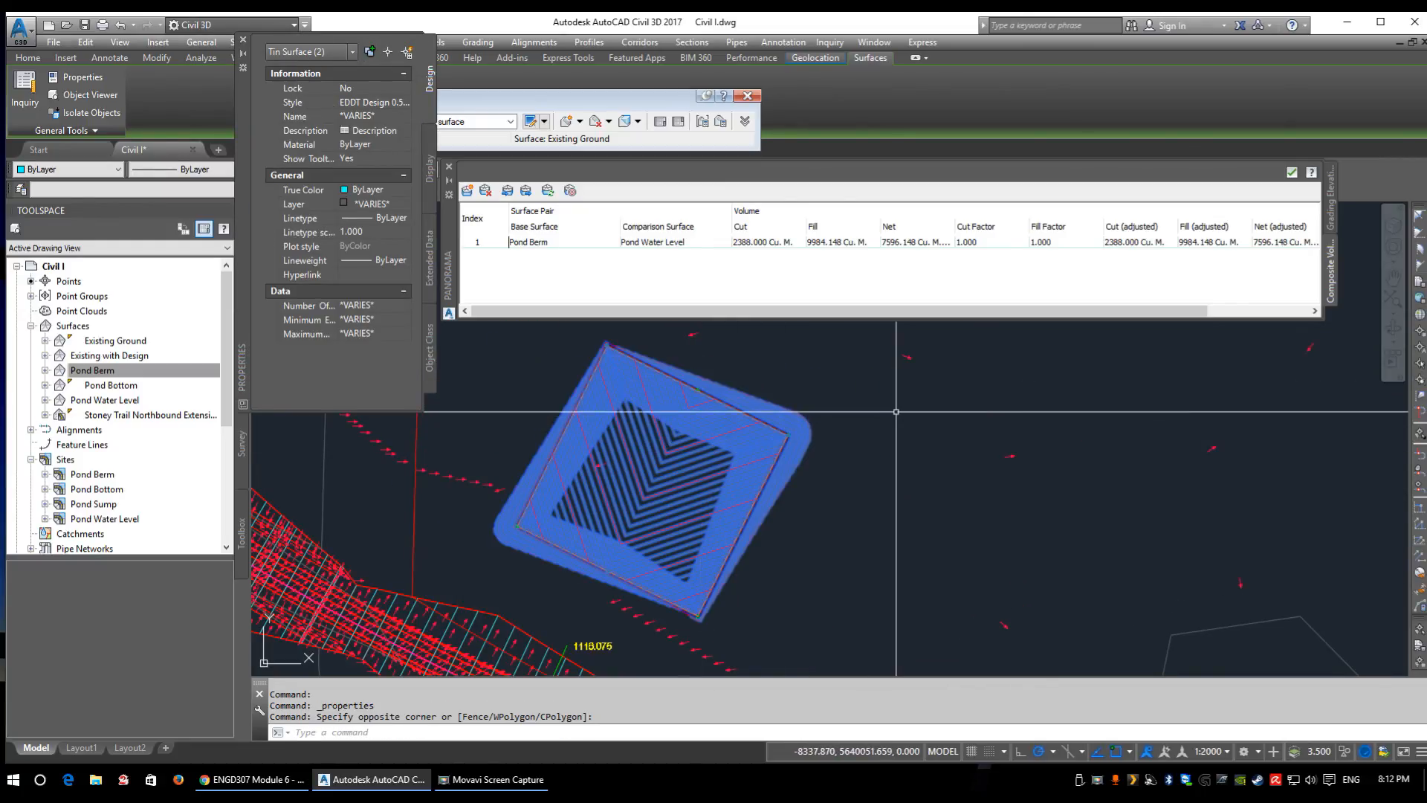
left_click(724, 489)
left_click(819, 609)
left_click(664, 474)
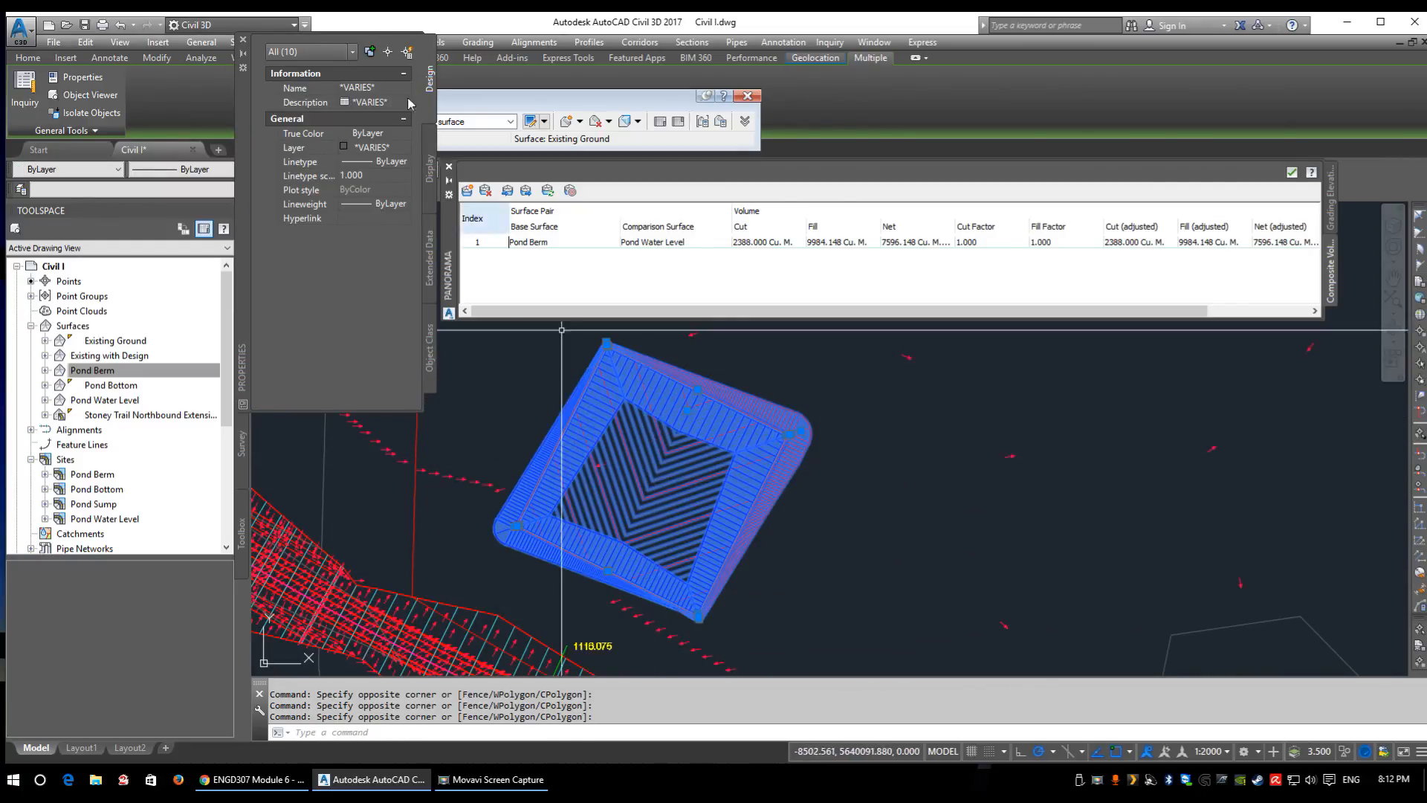
left_click(310, 50)
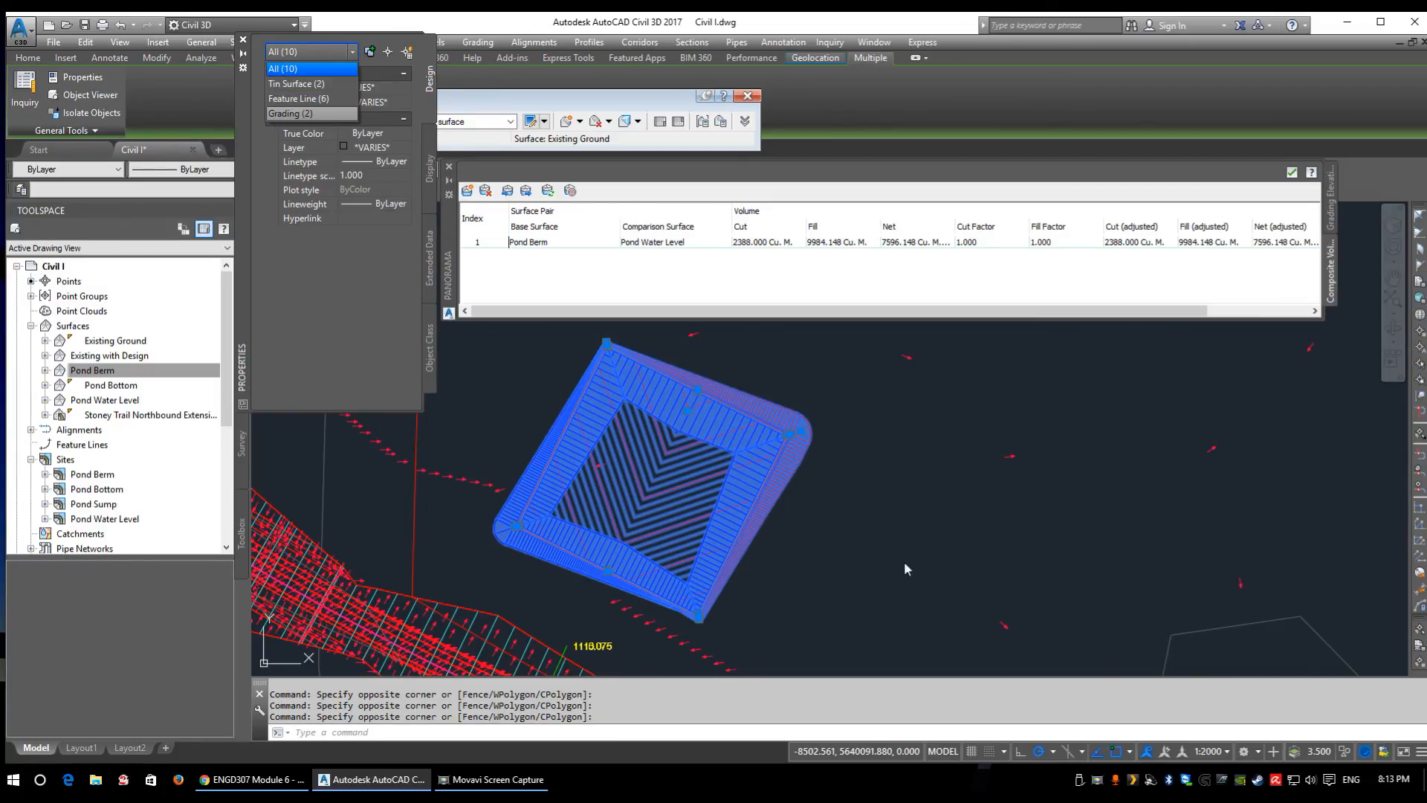
key("Escape")
key("Escape")
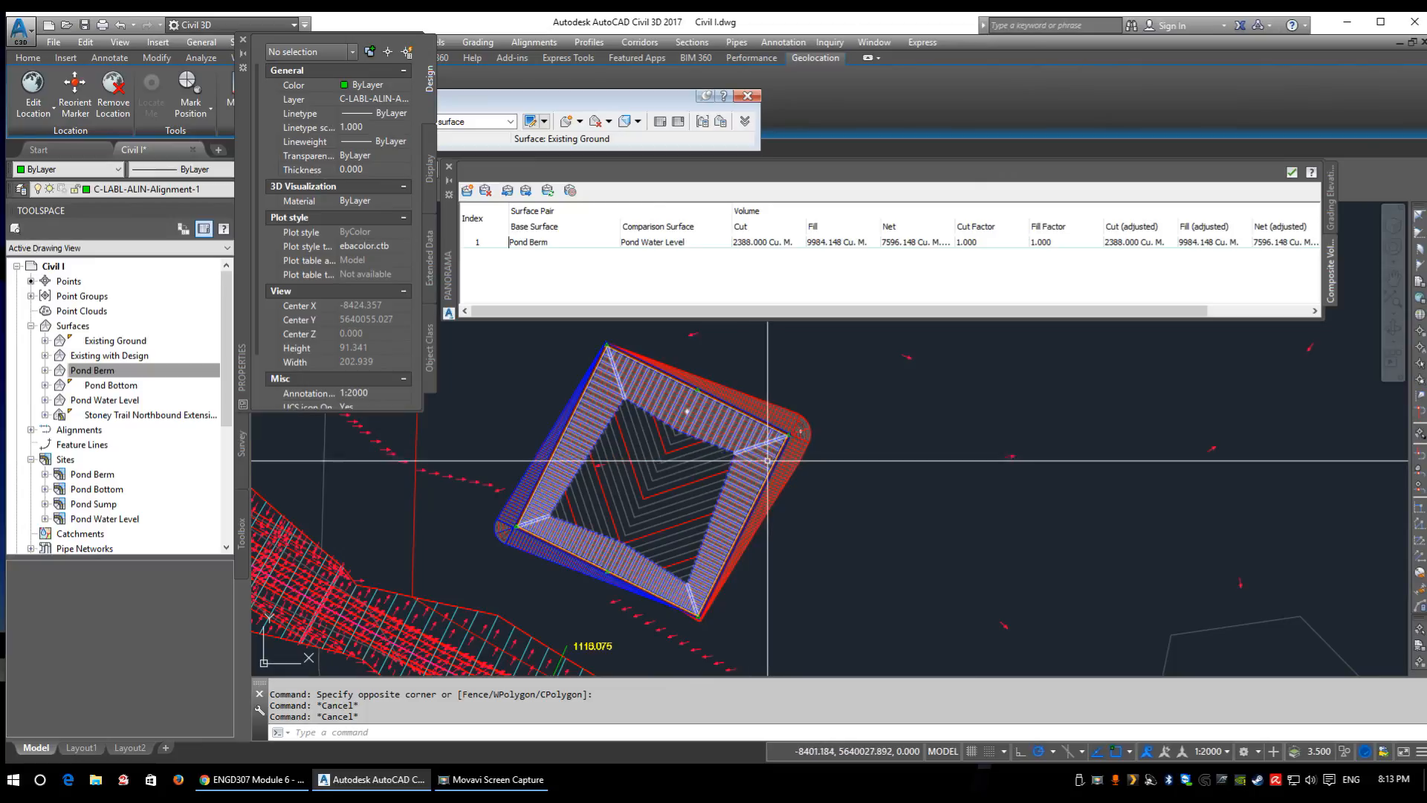
- Select the Pond Bottom surface near the pond corner, check its minimum and maximum elevations in Properties, and close Properties
scroll(728, 442, "up", 5)
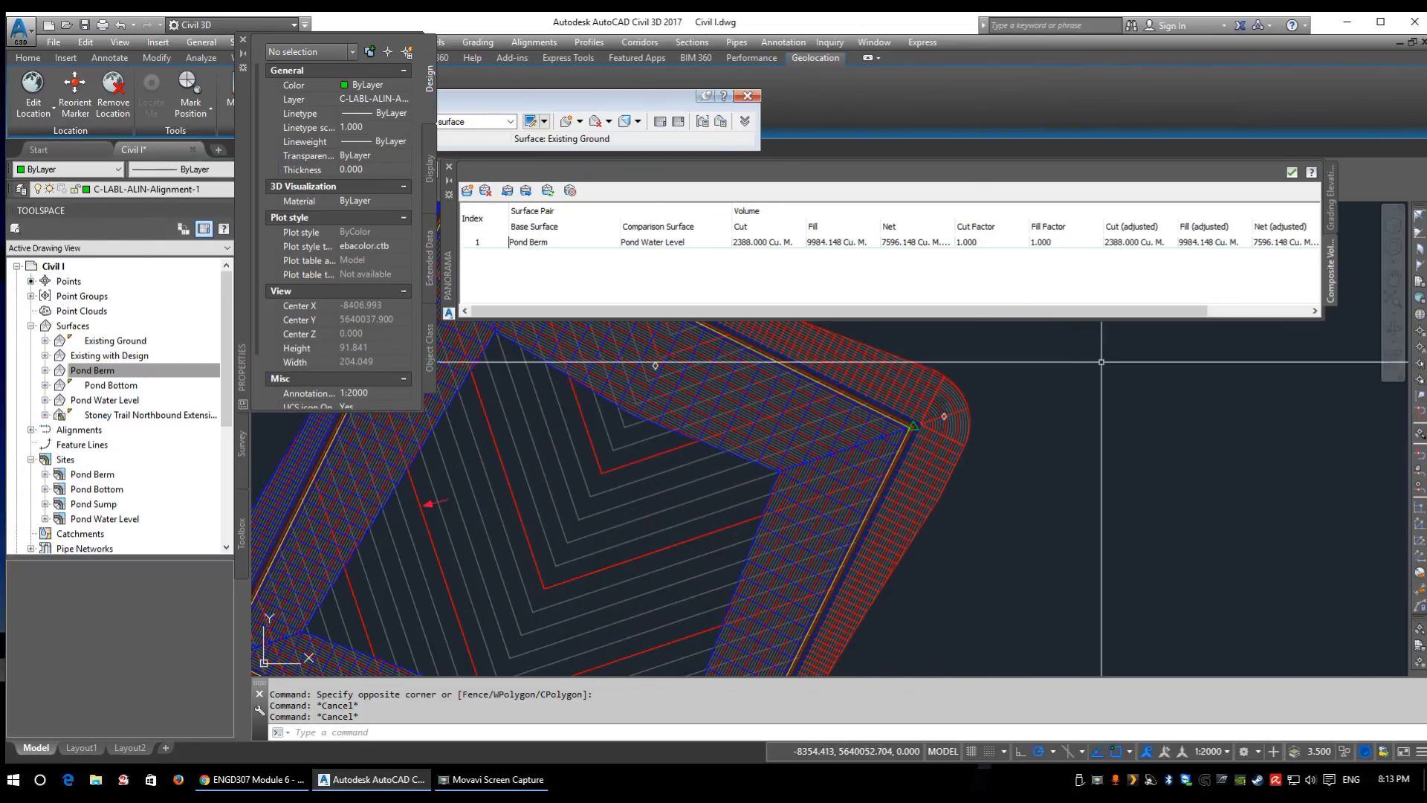
scroll(1072, 446, "down", 5)
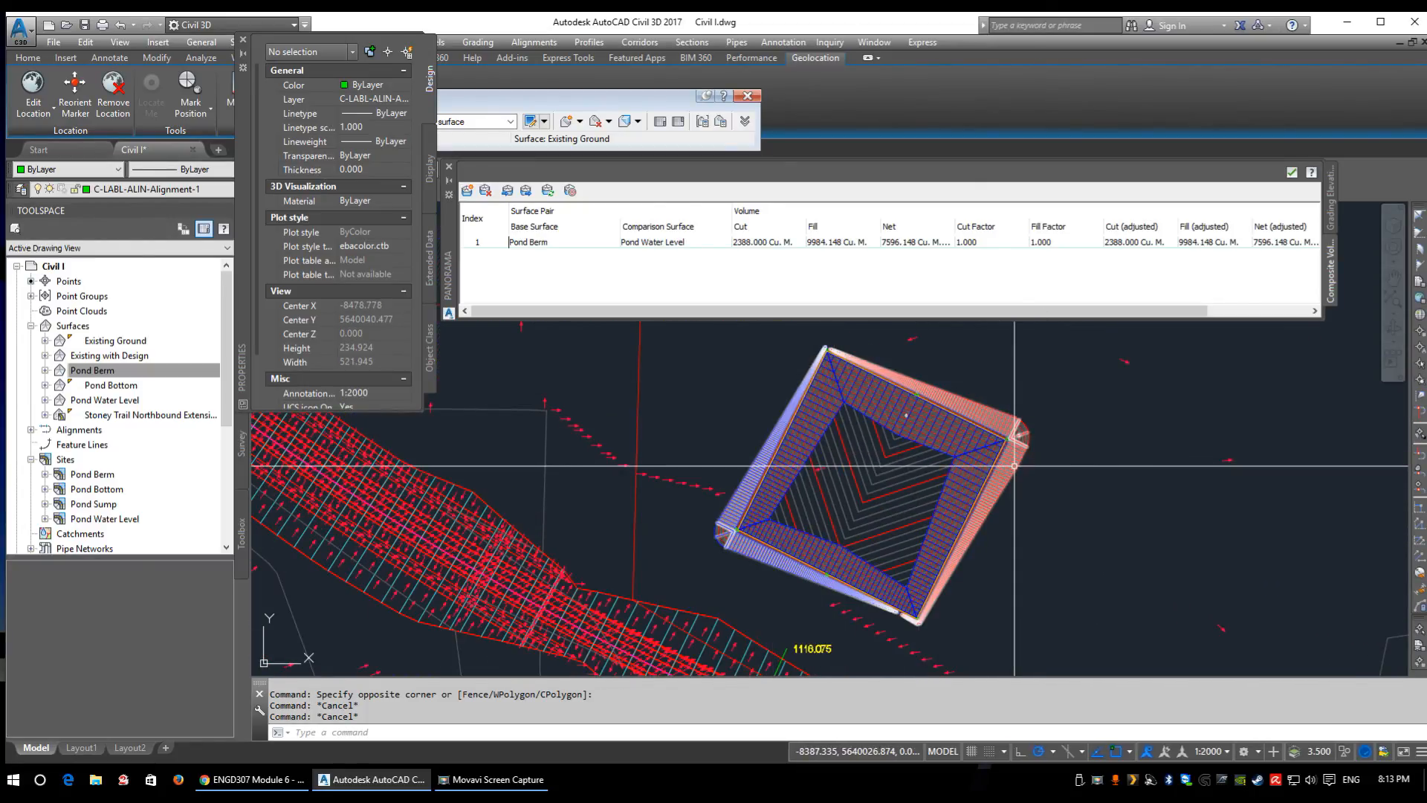
scroll(690, 459, "up", 8)
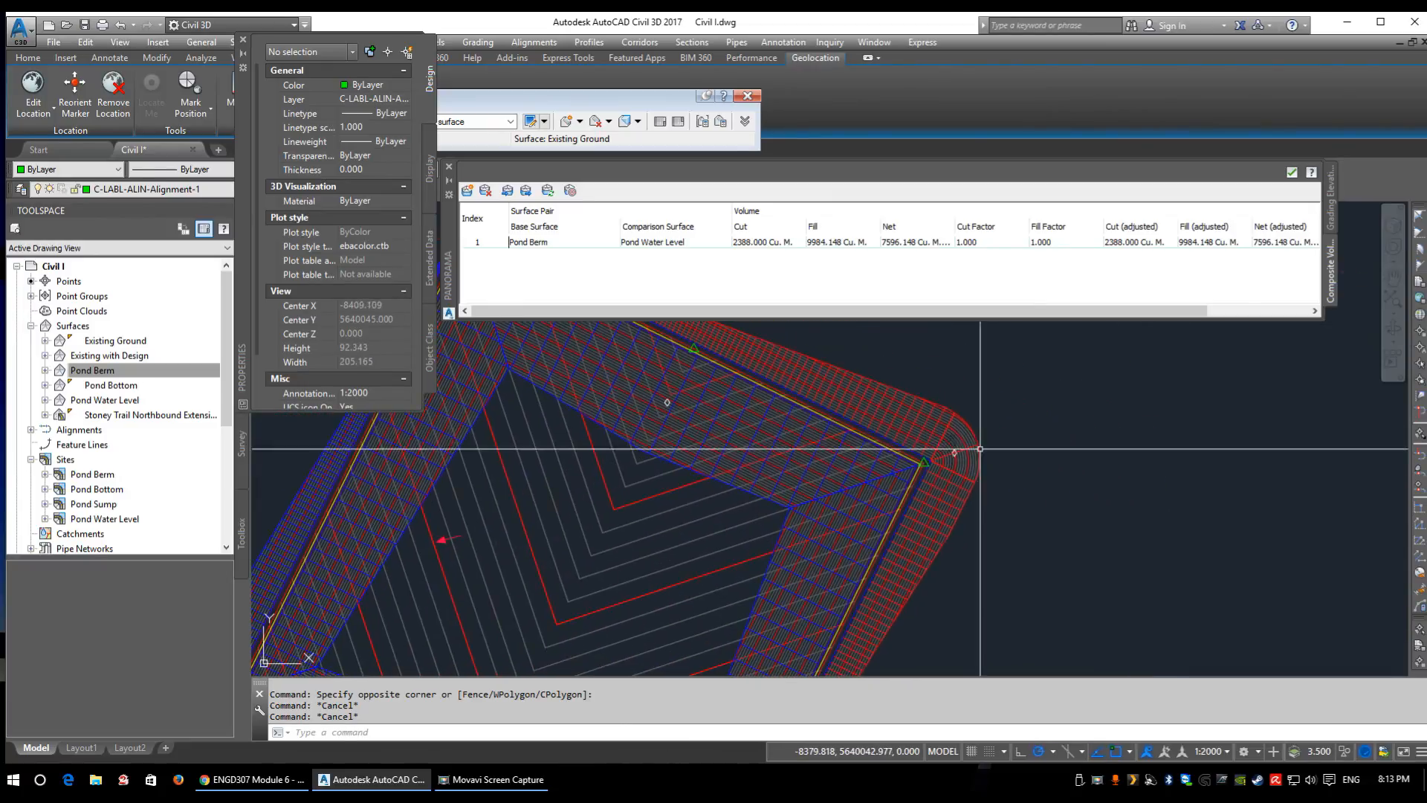
scroll(789, 444, "up", 3)
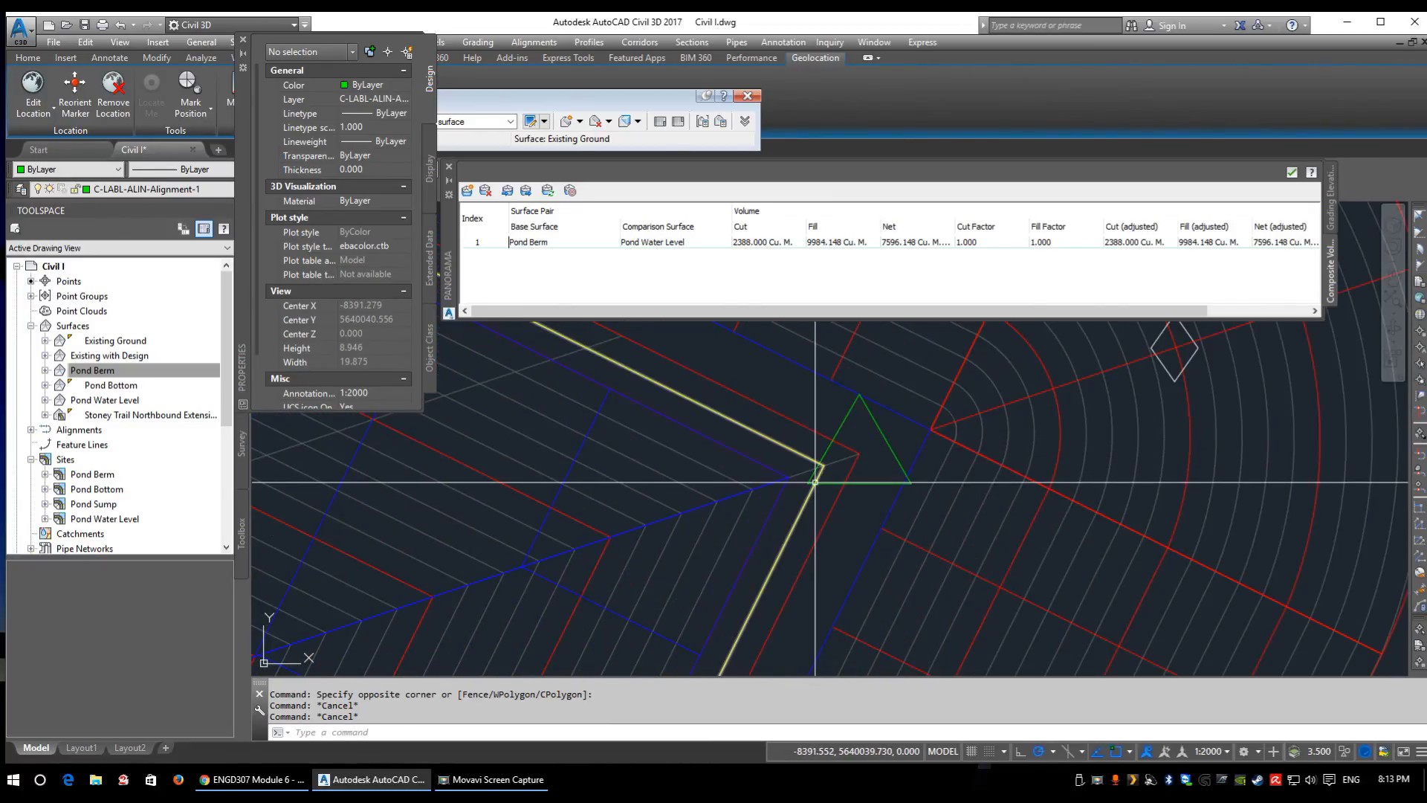
left_click(806, 470)
scroll(966, 550, "down", 6)
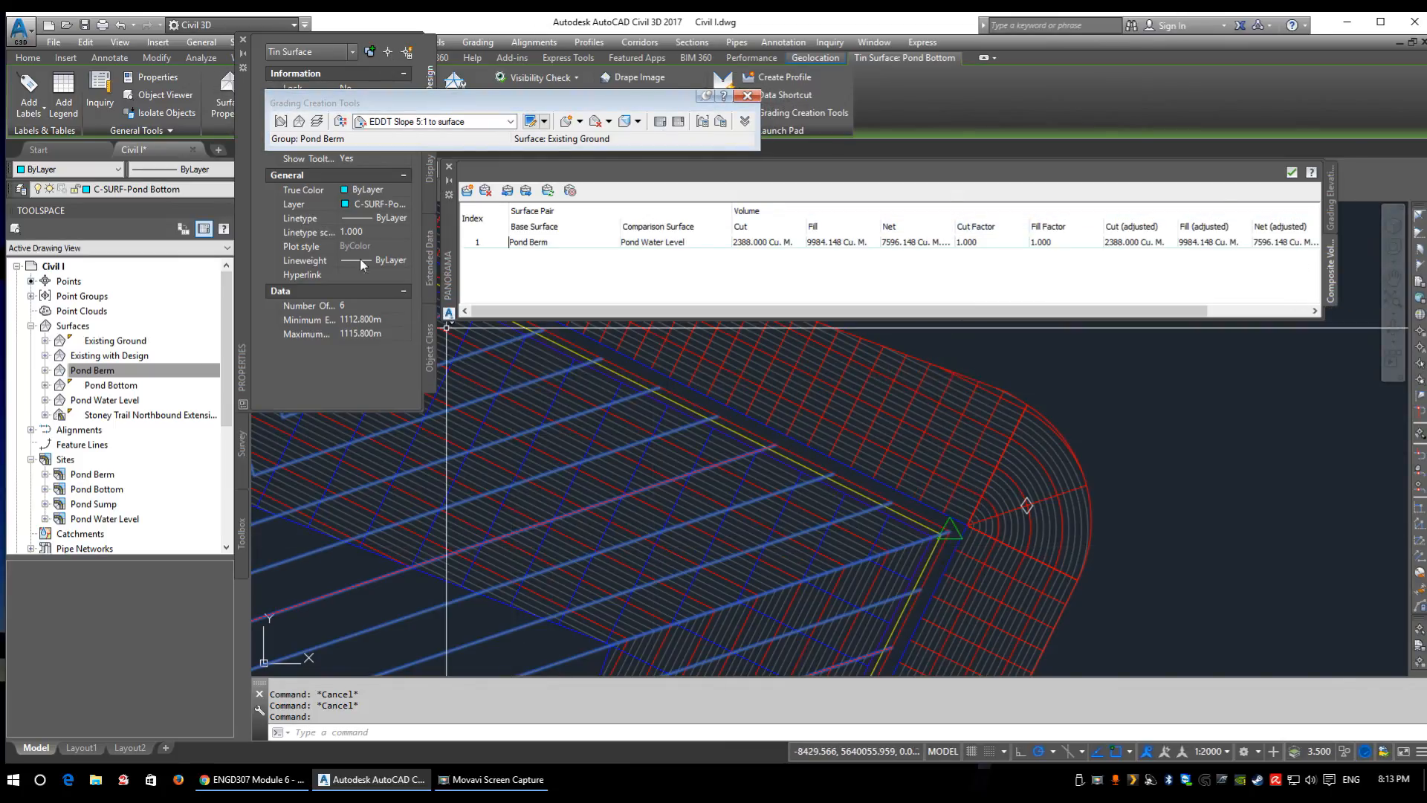
left_click(243, 40)
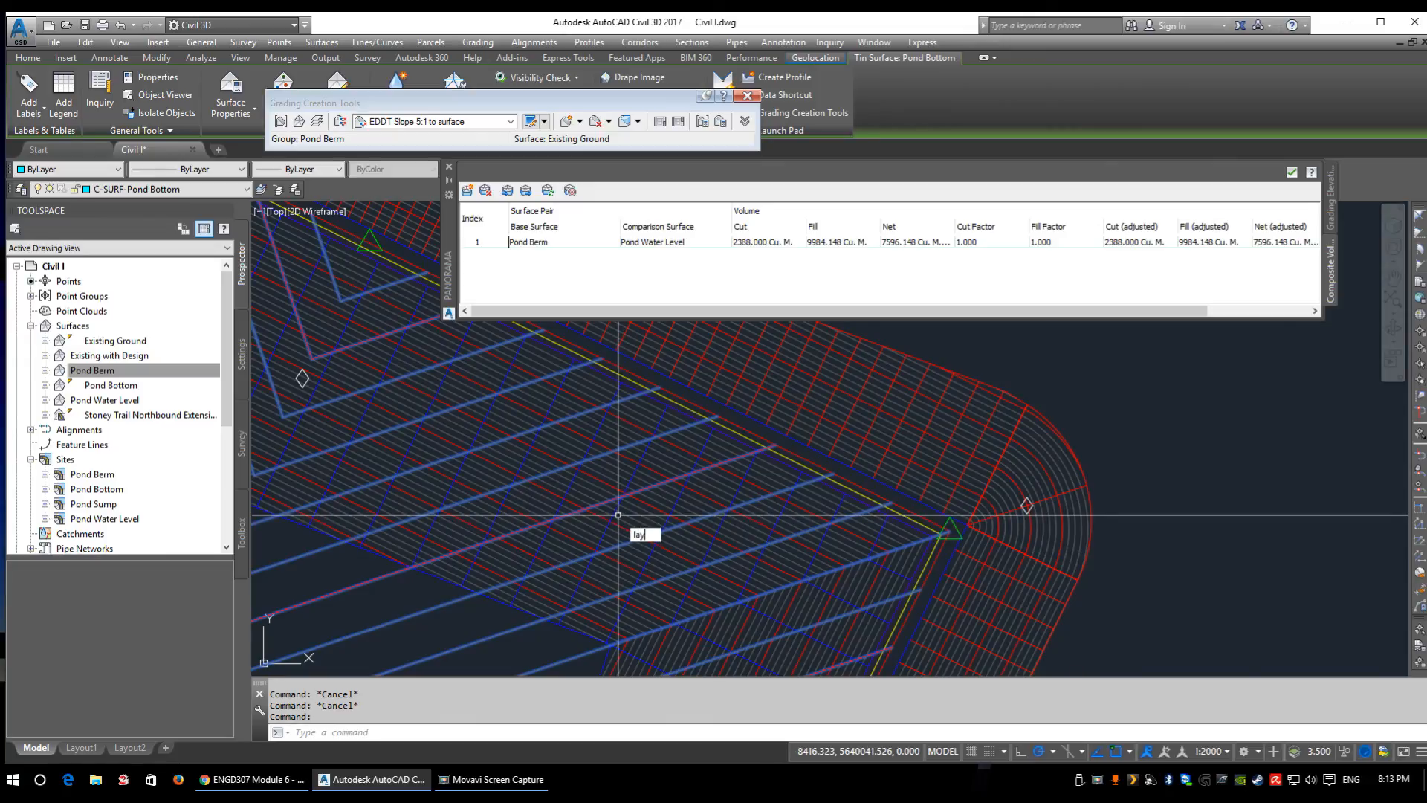
- Freeze the C-SURF-Pond Bottom layer with LAYFRZ by picking the Pond Bottom surface near the pond corner
key("Return")
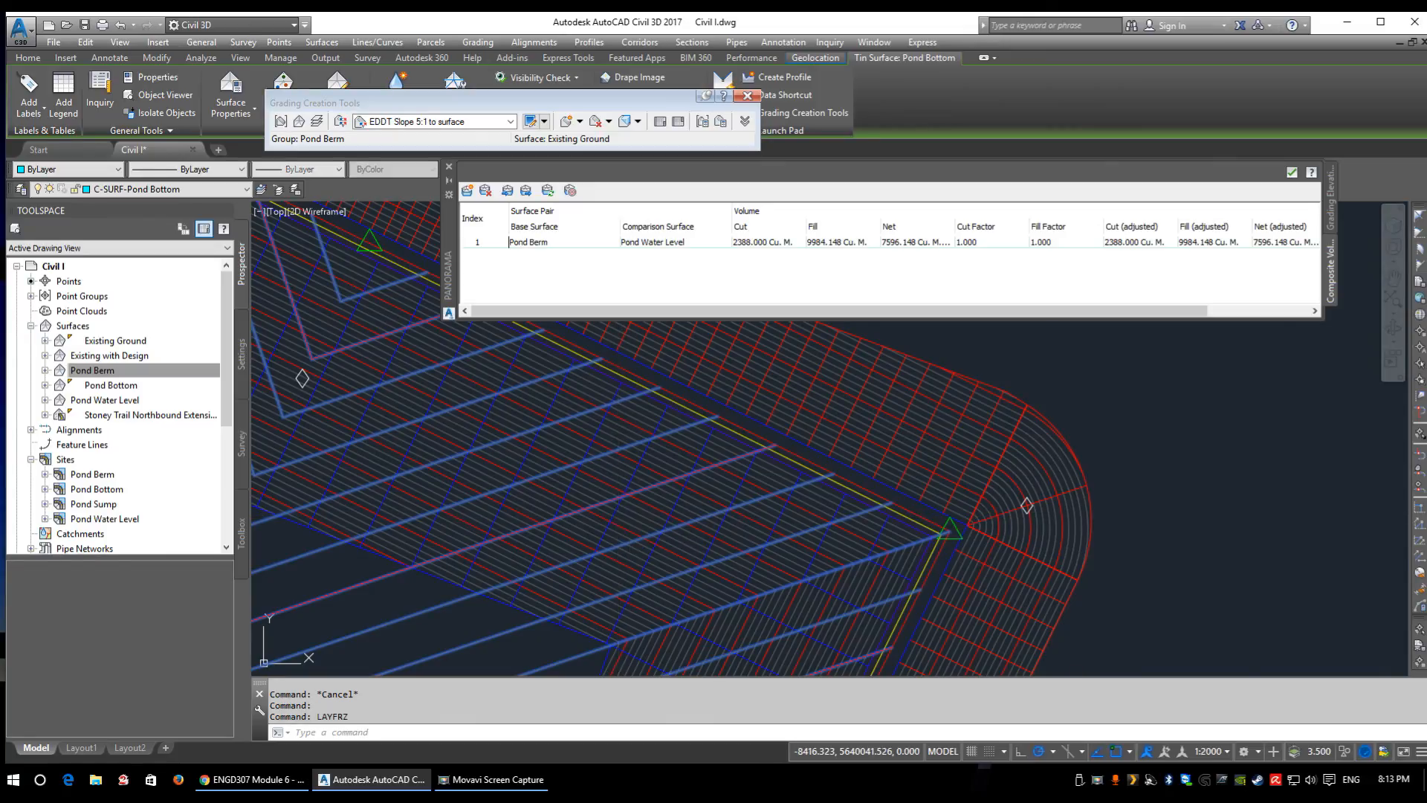
scroll(885, 503, "up", 4)
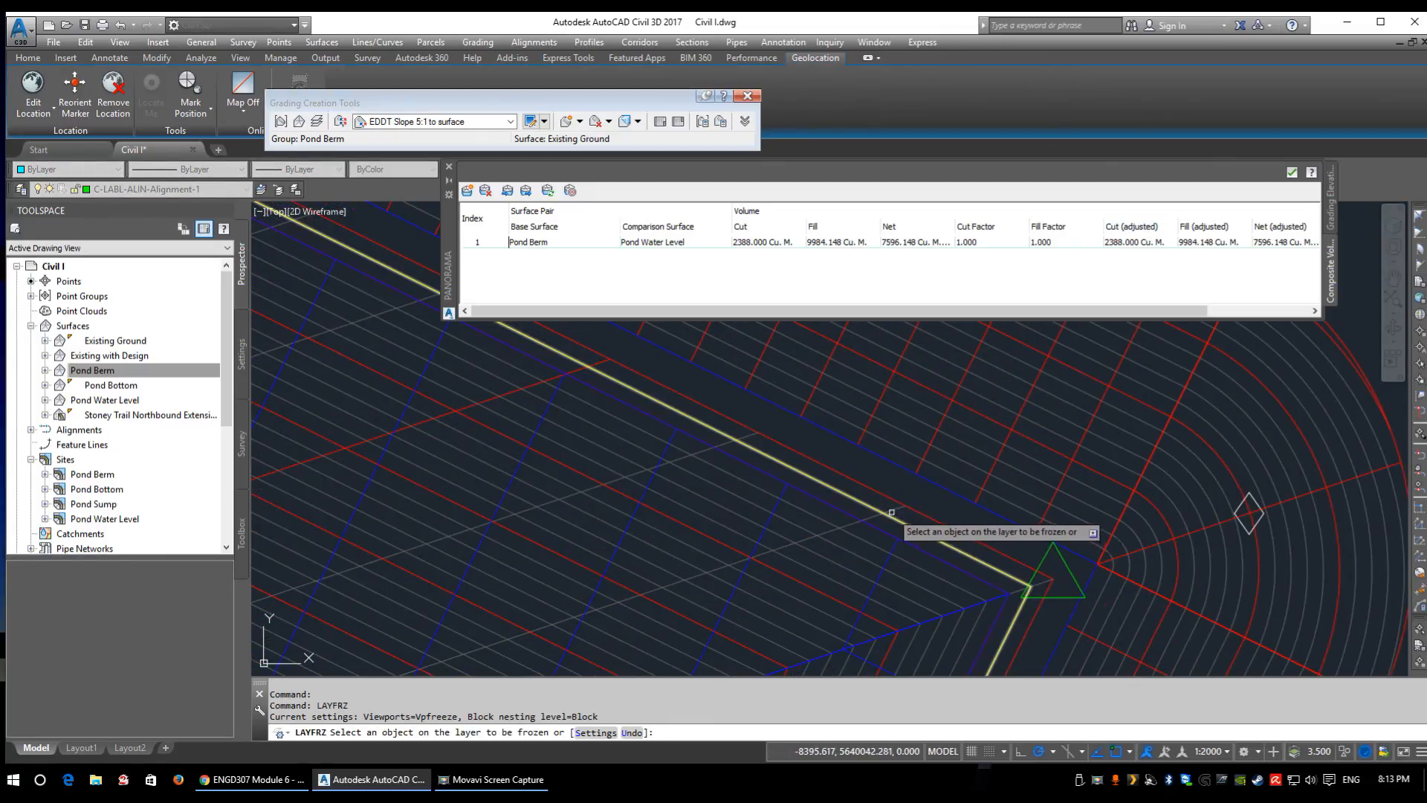
left_click(885, 502)
scroll(906, 559, "down", 4)
key("Escape")
scroll(905, 558, "up", 4)
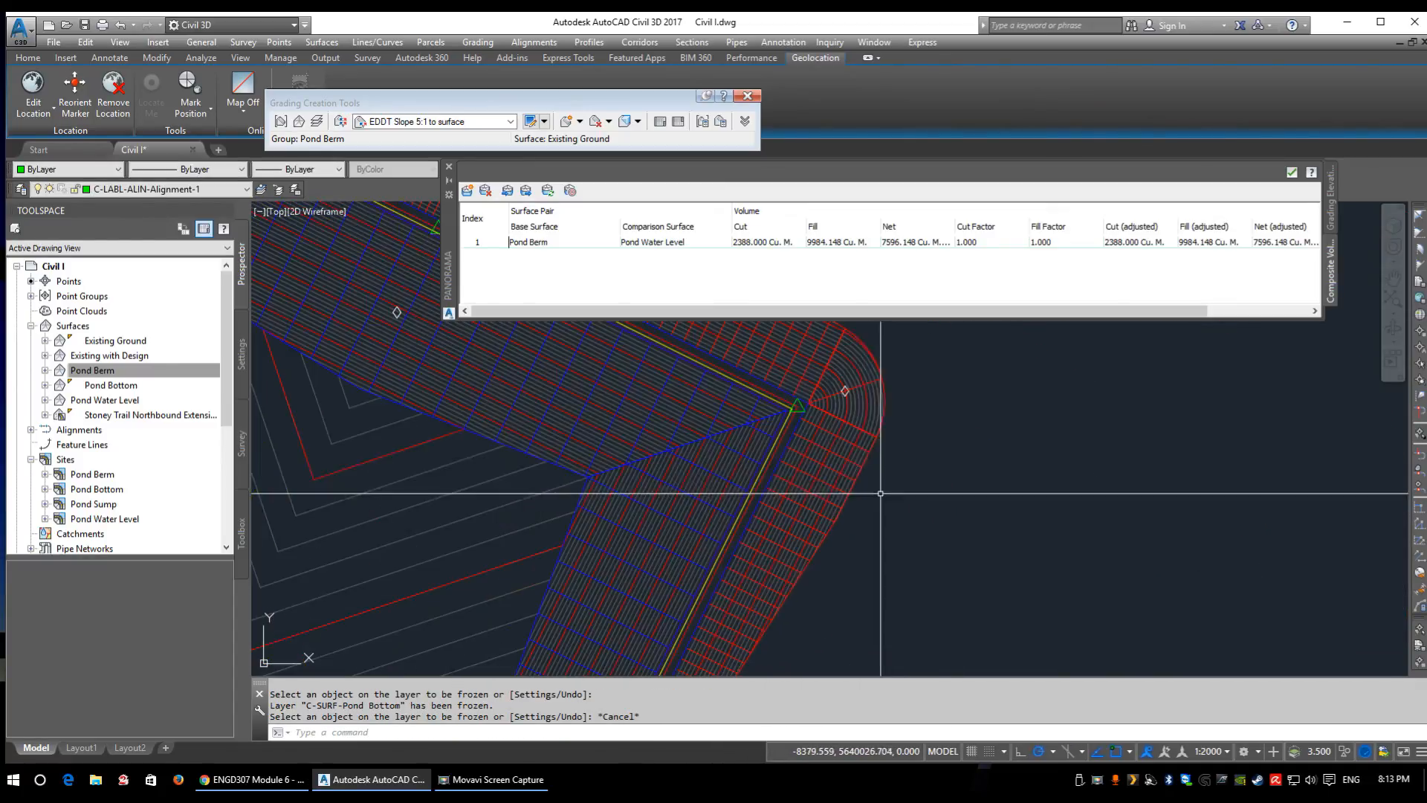
left_click(931, 408)
scroll(931, 408, "down", 4)
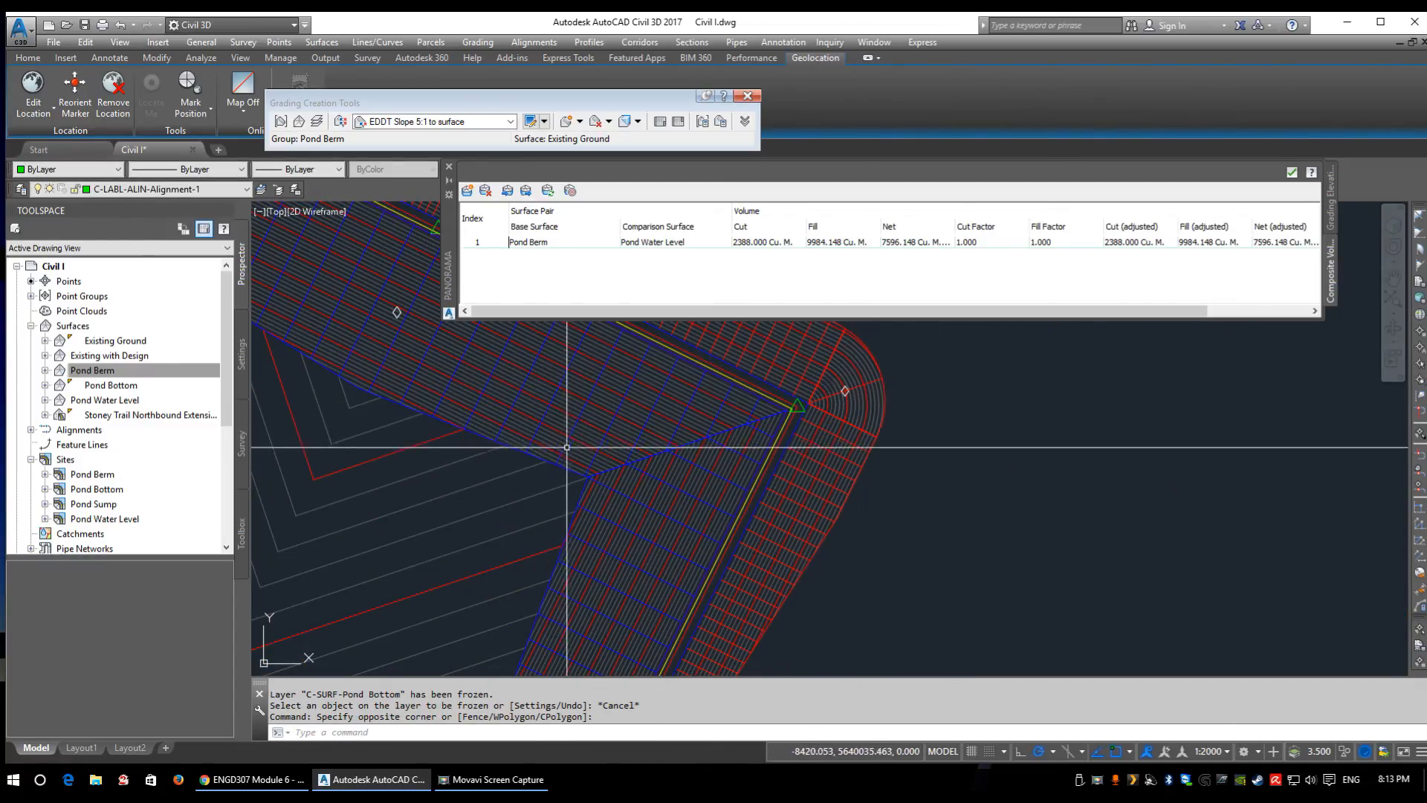
mouse_move(840, 520)
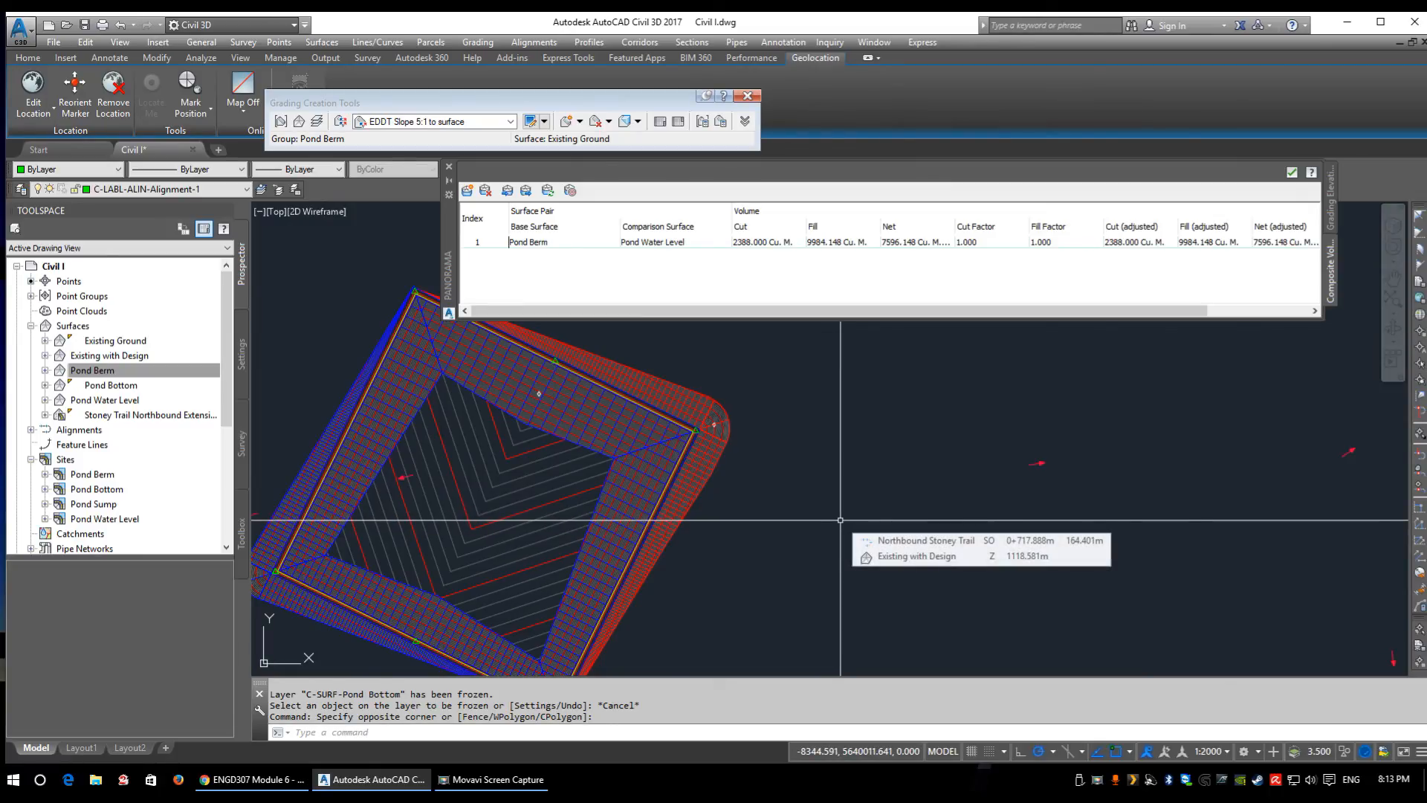